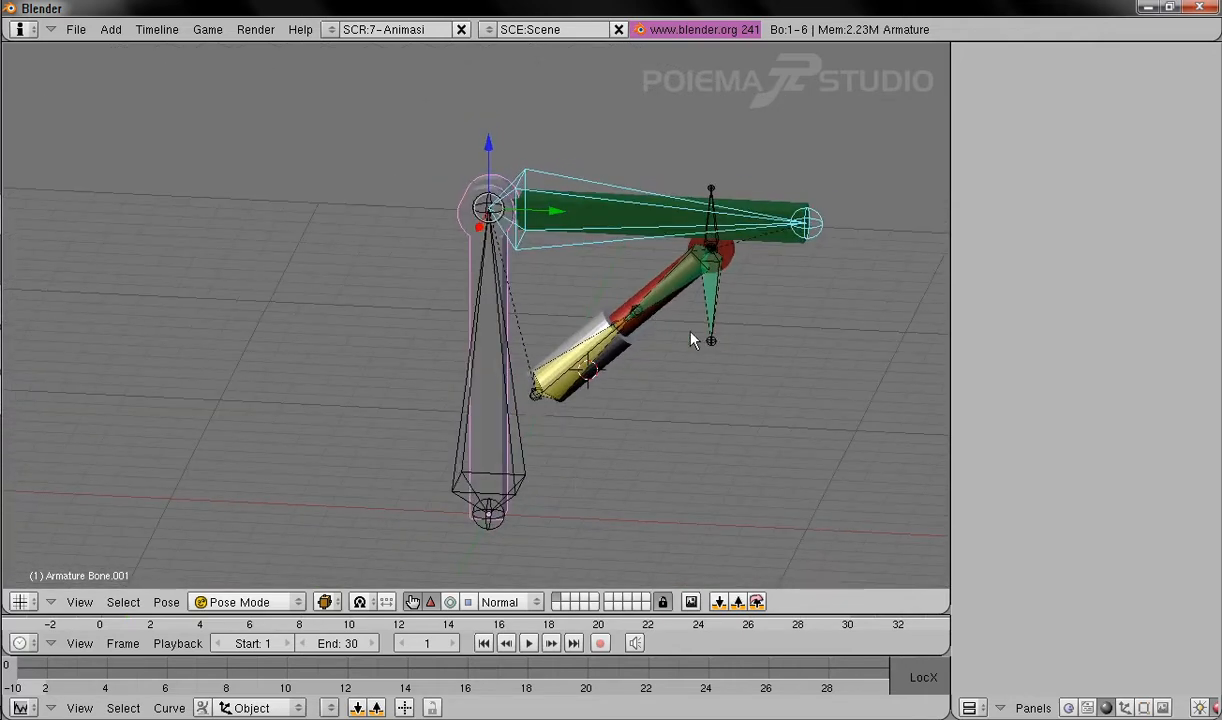
Step: Test the finished arm rig by rotating the horizontal arm's bone and checking it from the front view
middle_drag(650, 457, 603, 456)
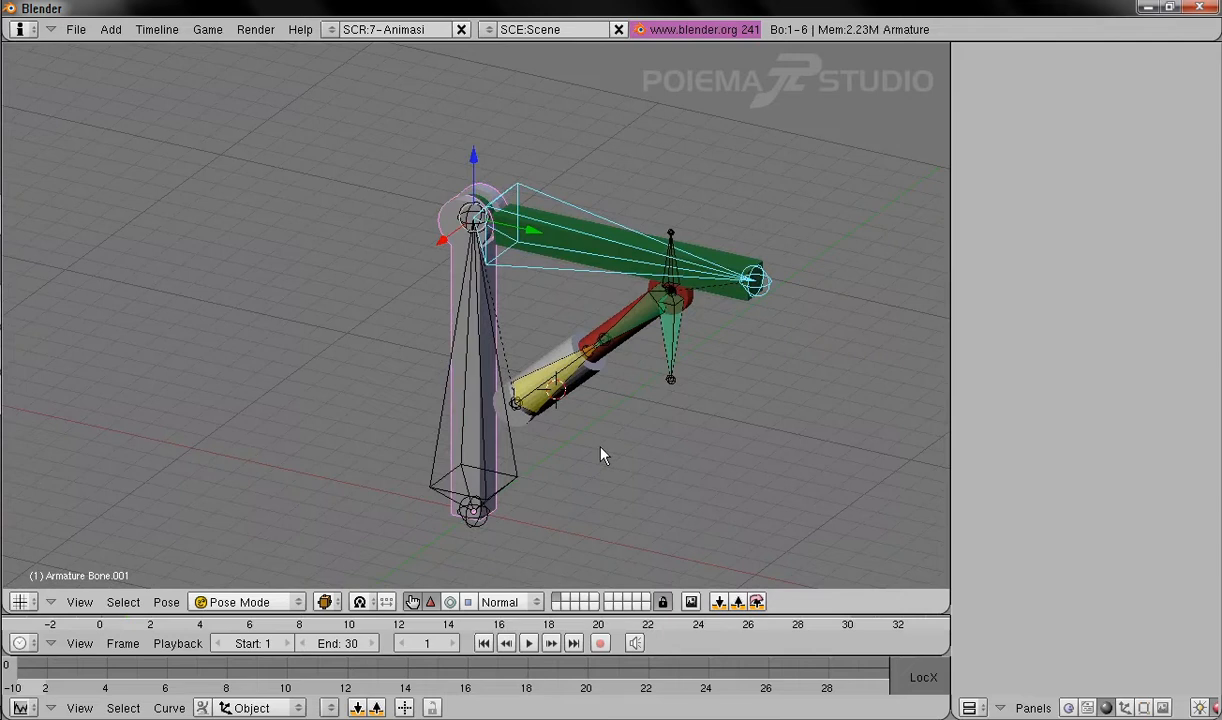
key(ctrl+alt+r)
middle_drag(622, 232, 567, 240)
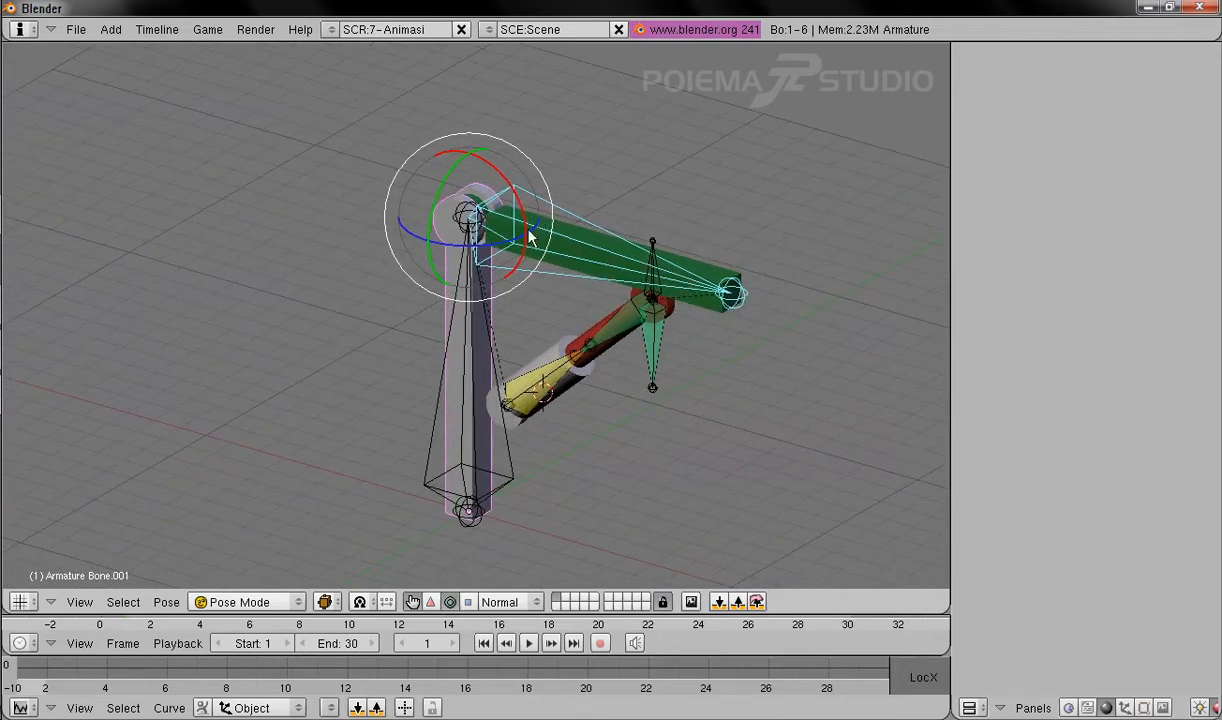
drag(503, 200, 550, 200)
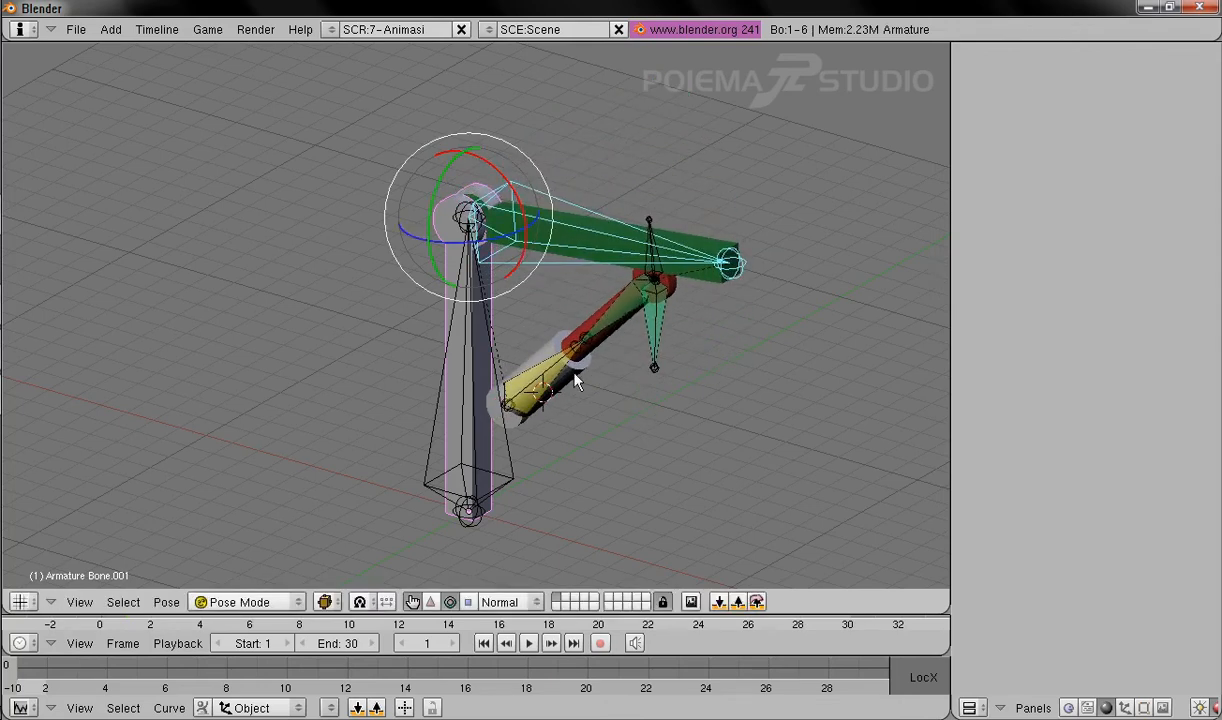
click(77, 603)
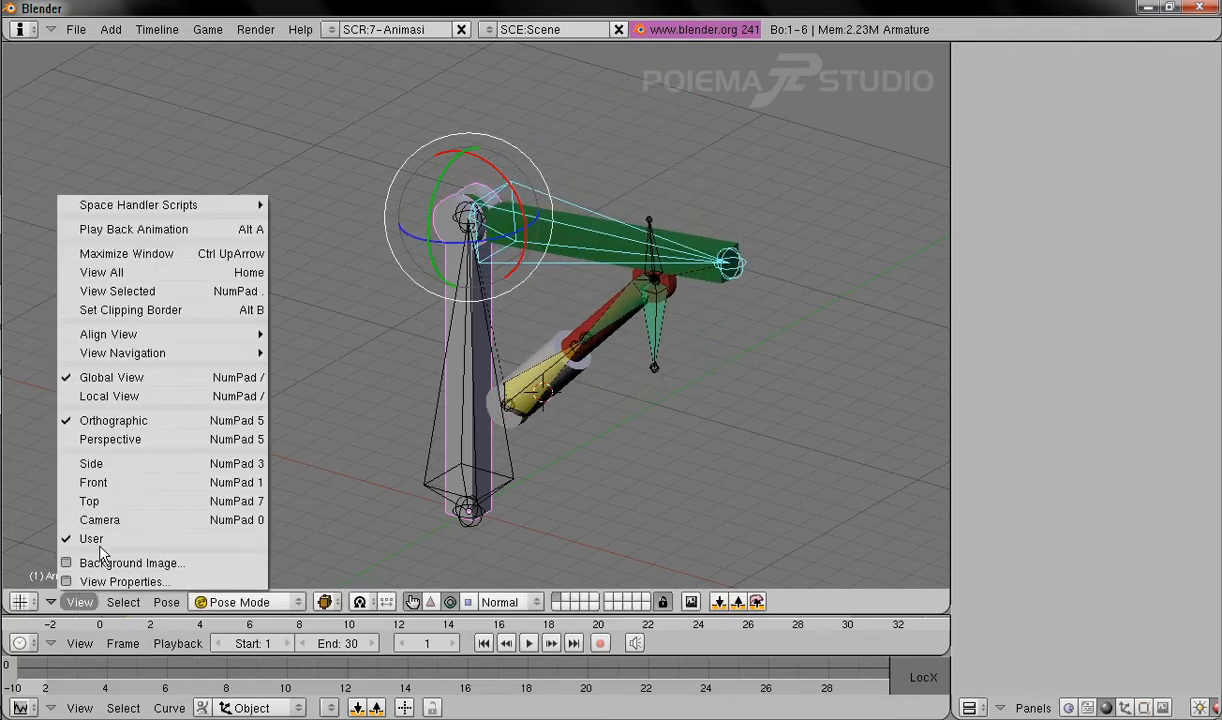
click(117, 478)
shift+middle_drag(752, 257, 718, 332)
mouse_move(549, 281)
mouse_down()
mouse_move(556, 265)
mouse_move(548, 303)
mouse_move(574, 270)
mouse_move(565, 289)
mouse_up()
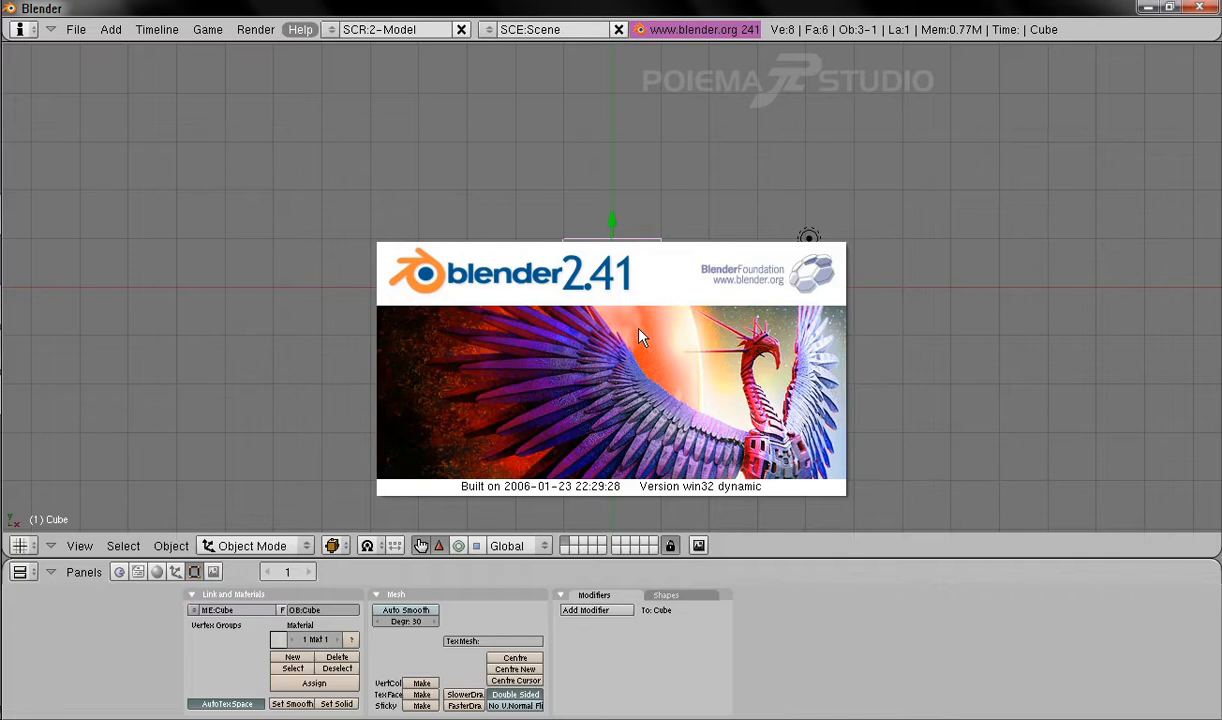
Step: Dismiss the splash screen and switch to the 7-Animasi screen layout
click(641, 338)
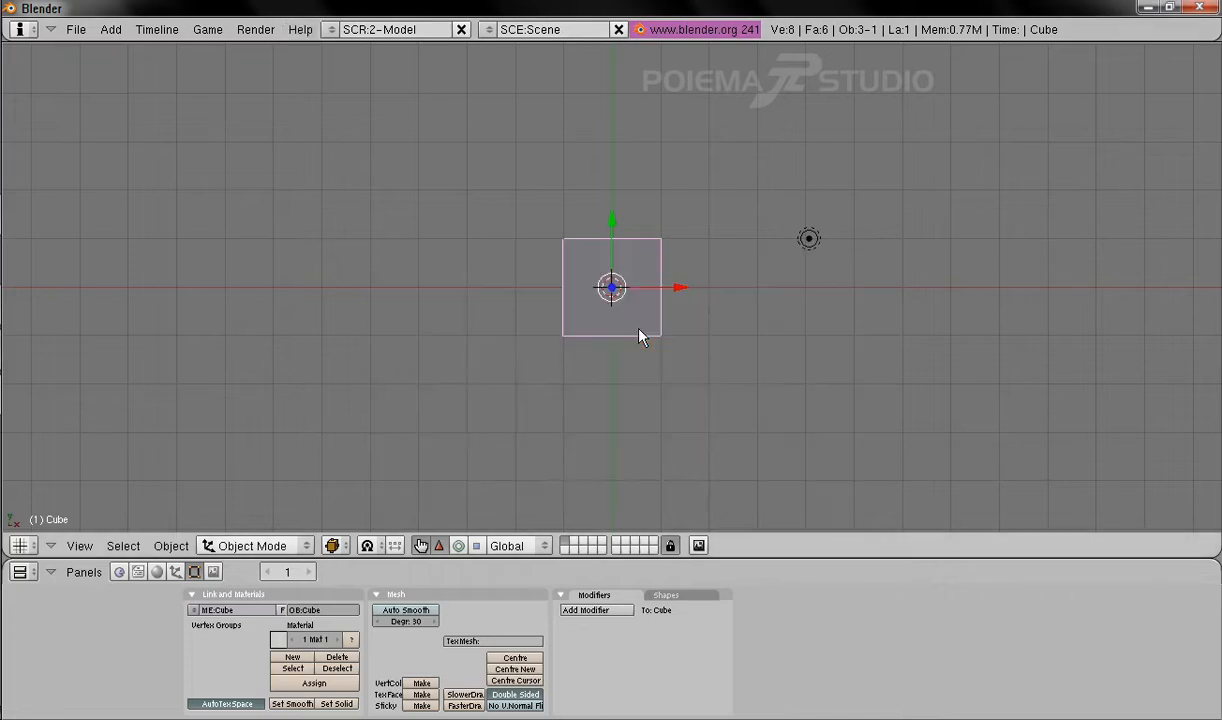
click(331, 29)
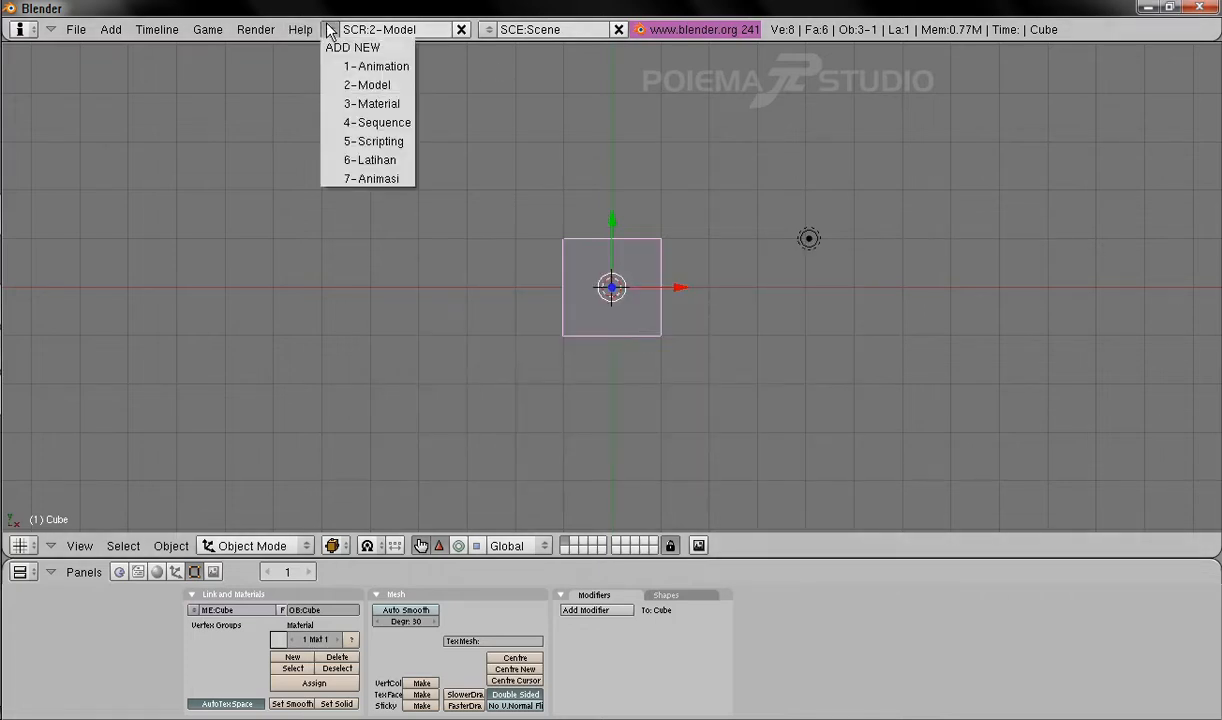
click(386, 180)
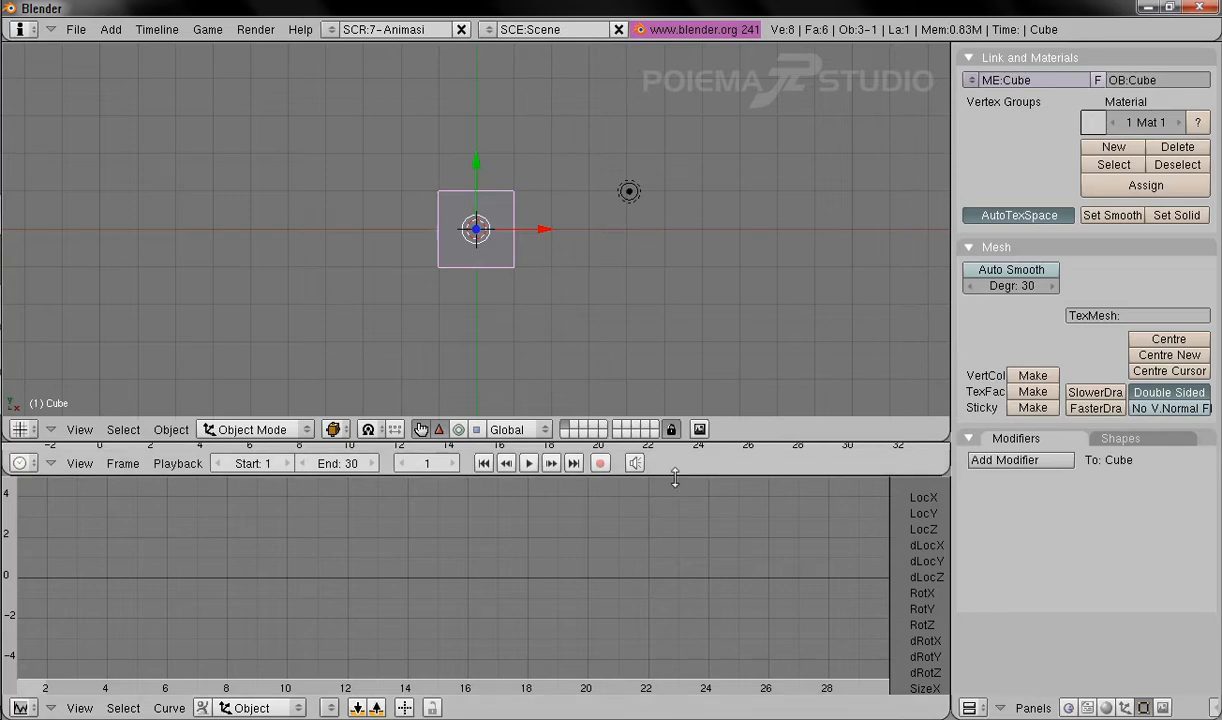
Step: Shrink the curve editor and timeline areas to thin strips so the 3D view gets most of the height
drag(675, 478, 671, 657)
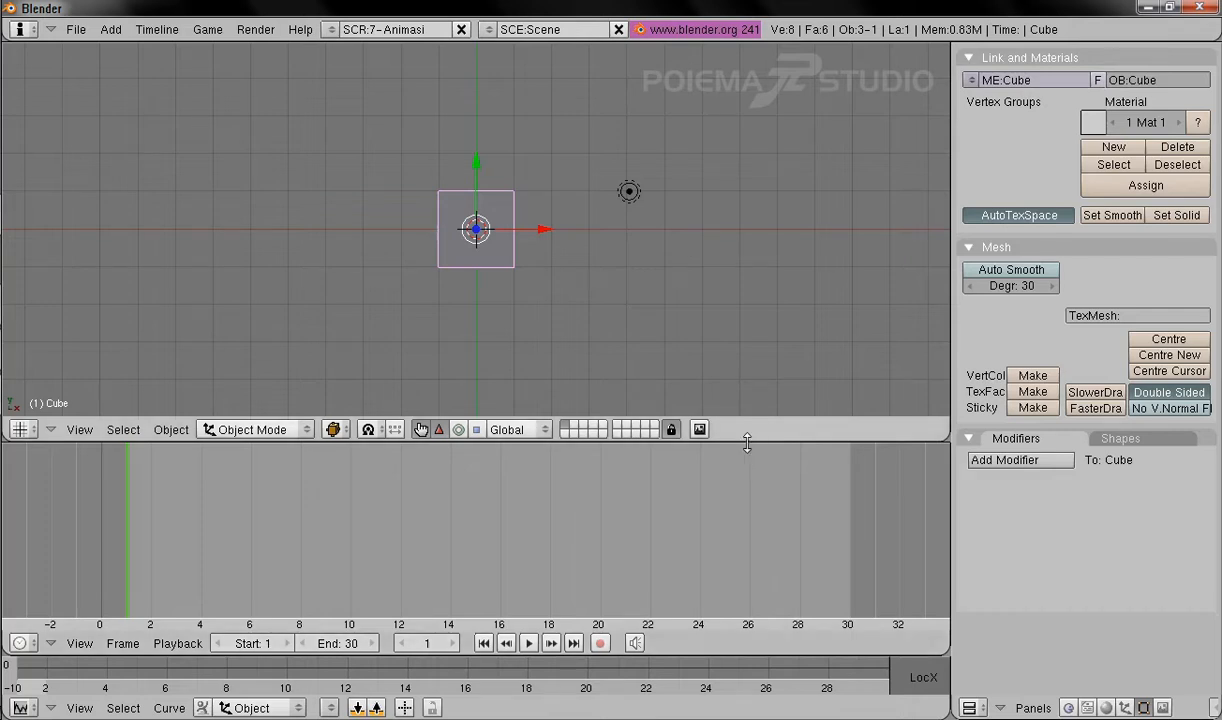
drag(747, 443, 732, 615)
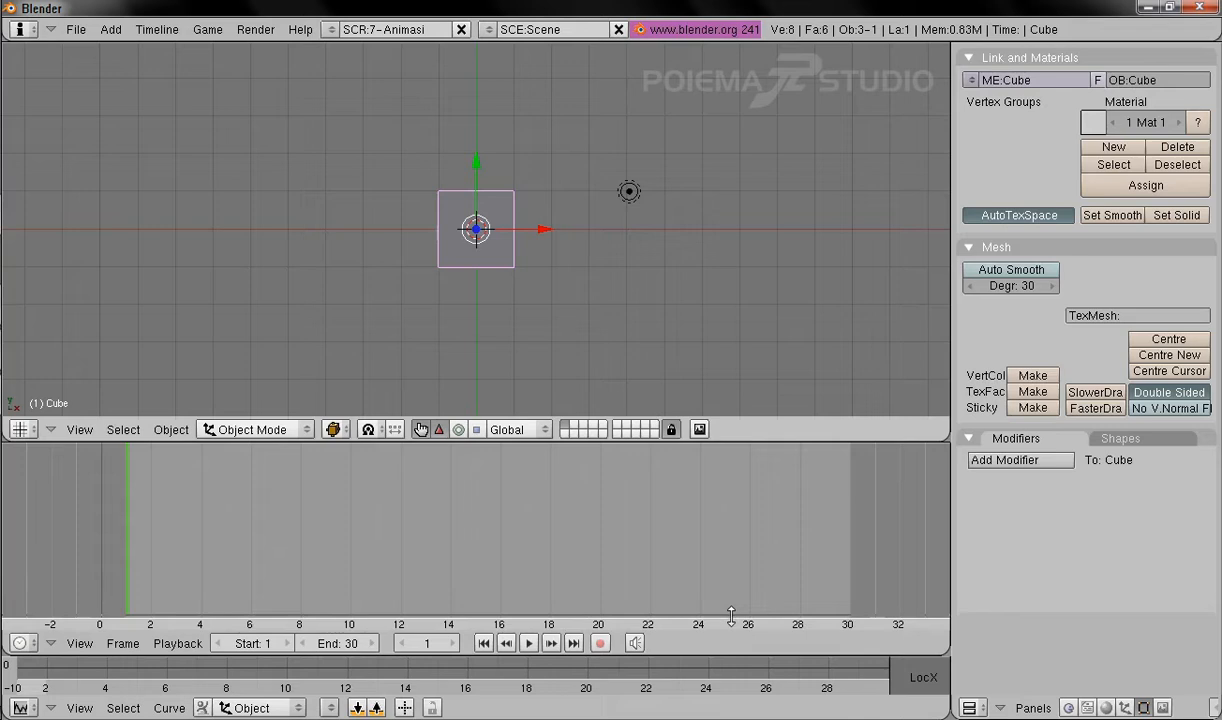
drag(732, 615, 700, 590)
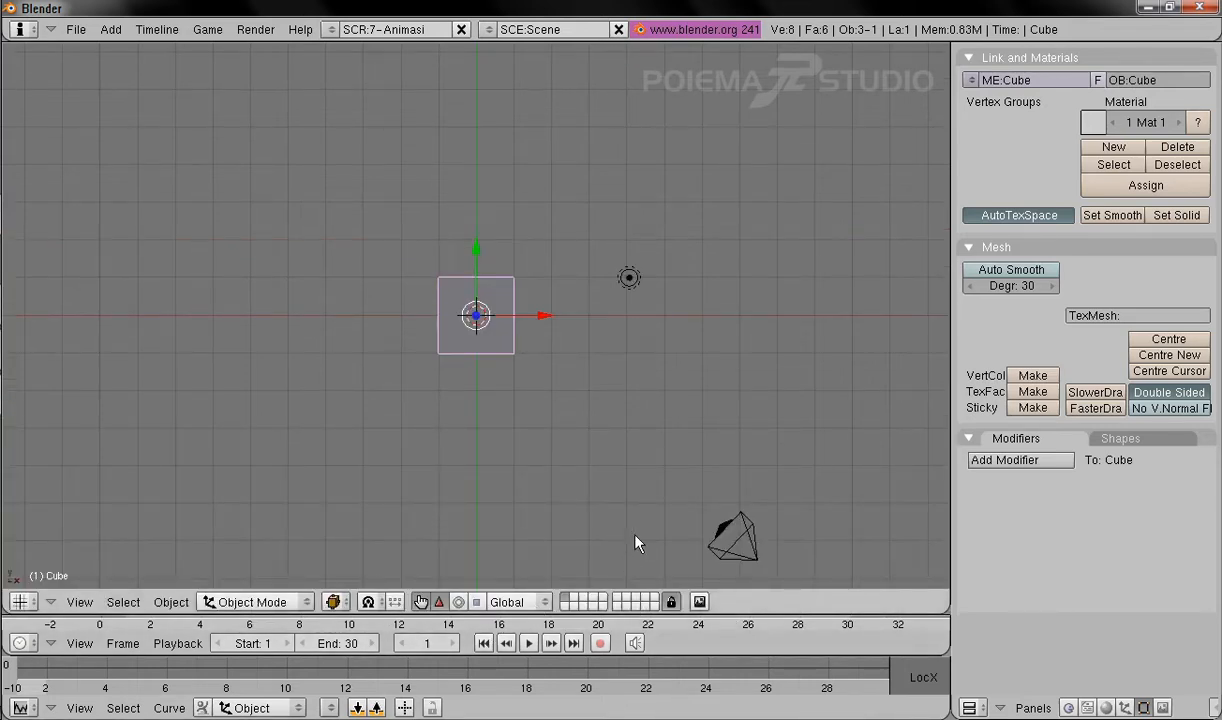
shift+middle_drag(670, 450, 663, 417)
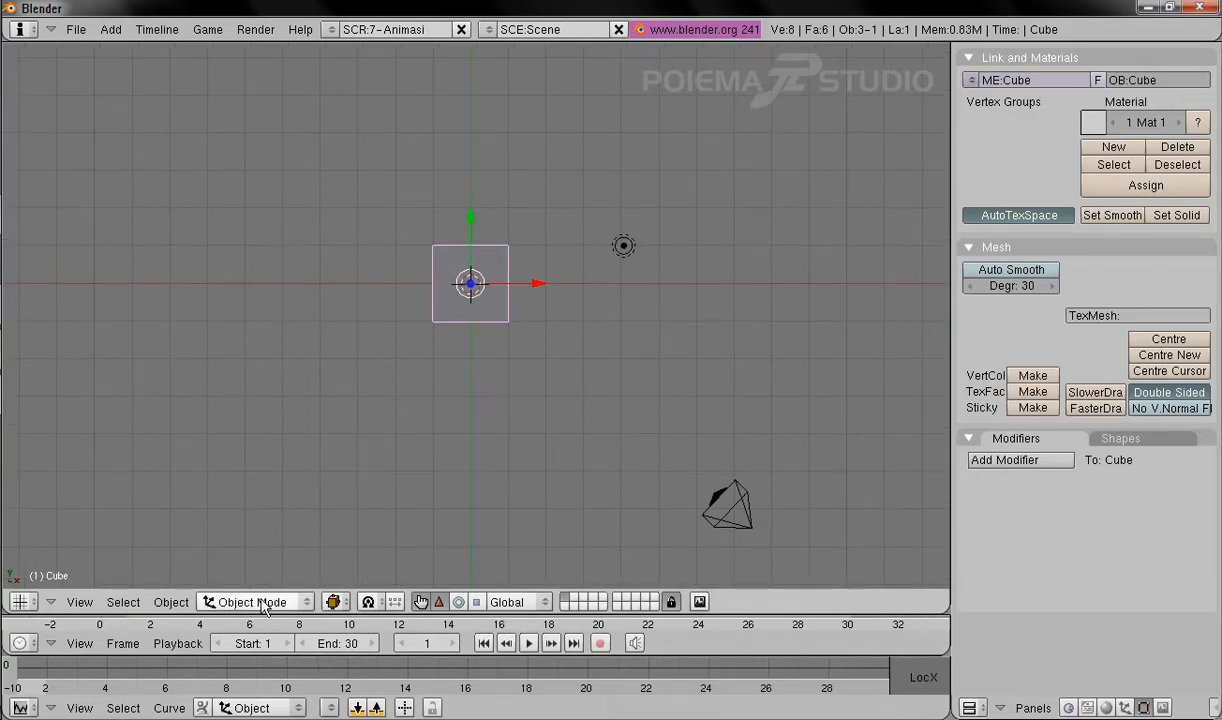
Step: Select every object in the default scene and erase them all
click(123, 602)
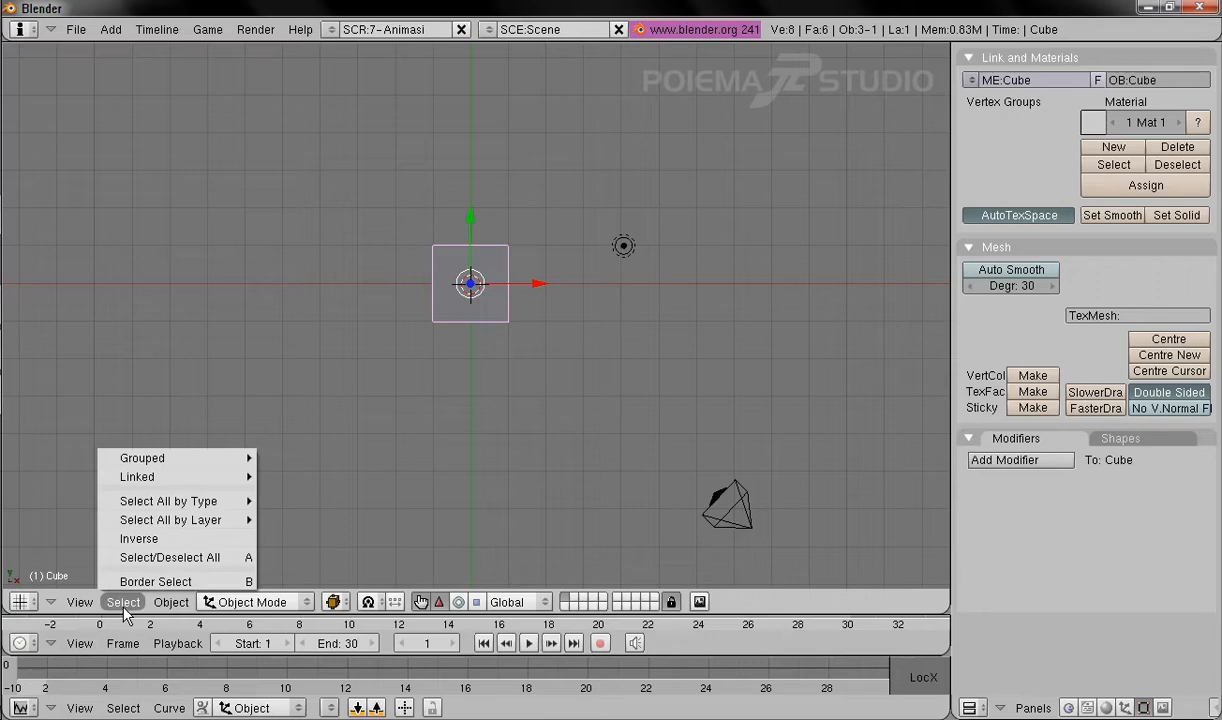
click(172, 557)
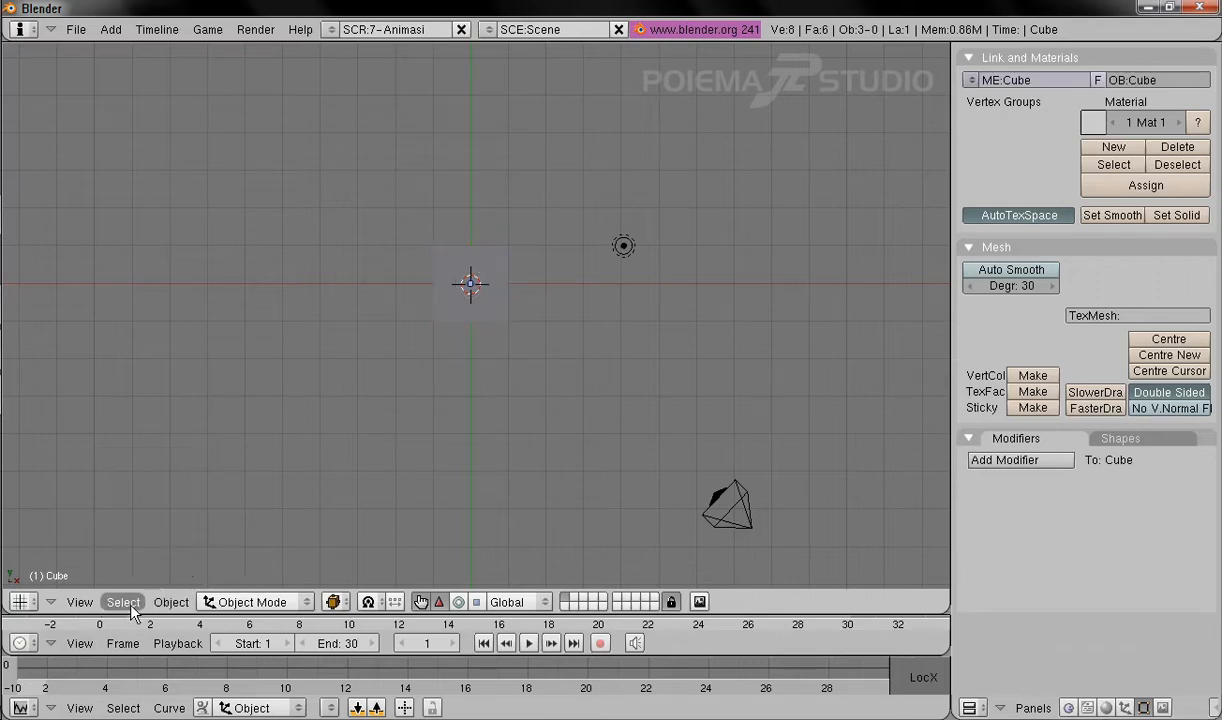
click(132, 609)
click(137, 555)
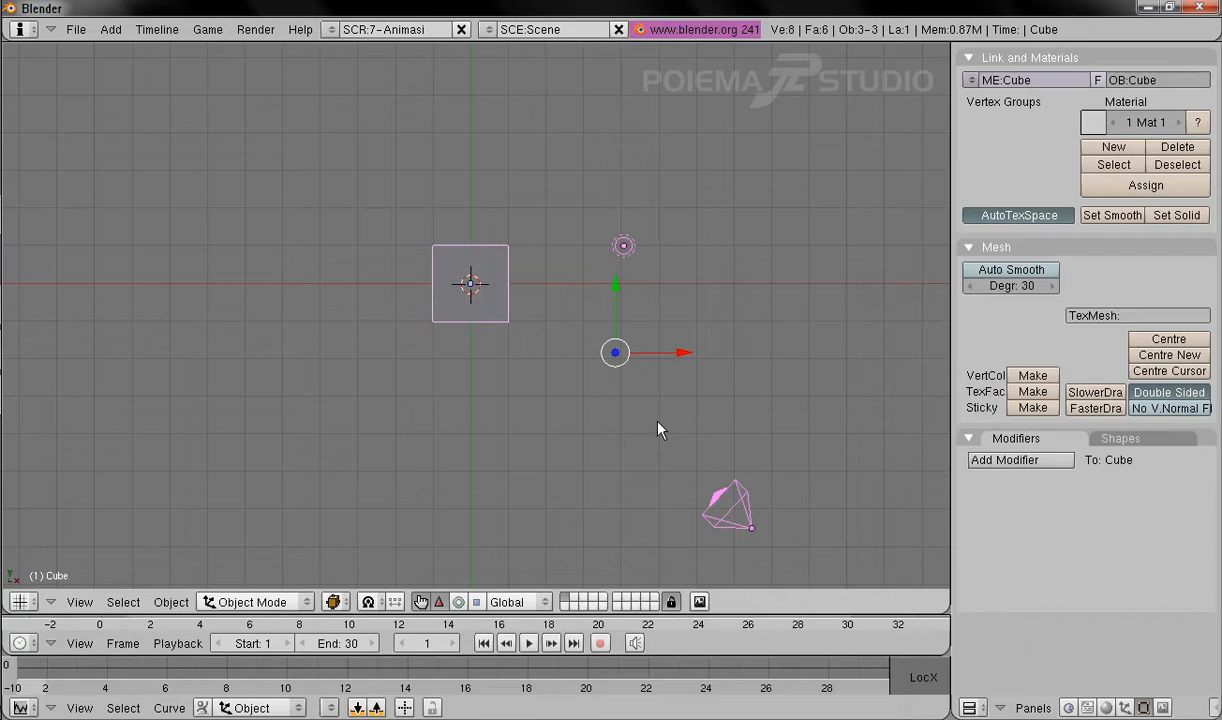
key(x)
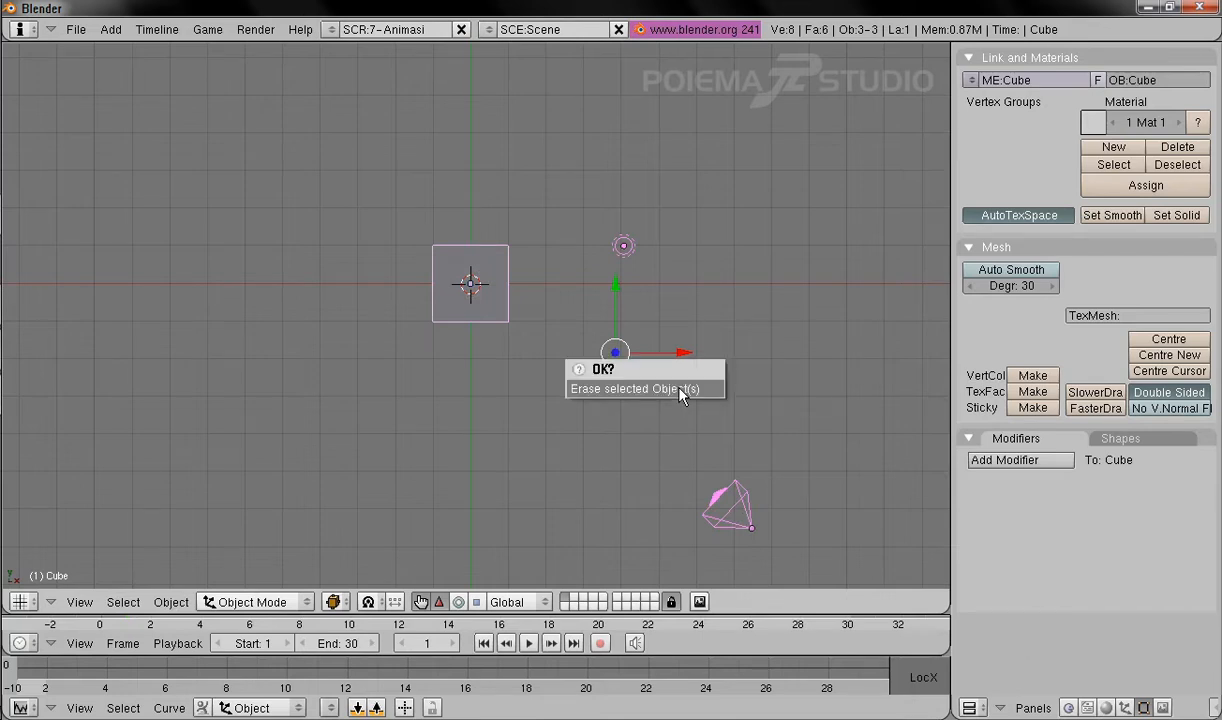
click(680, 395)
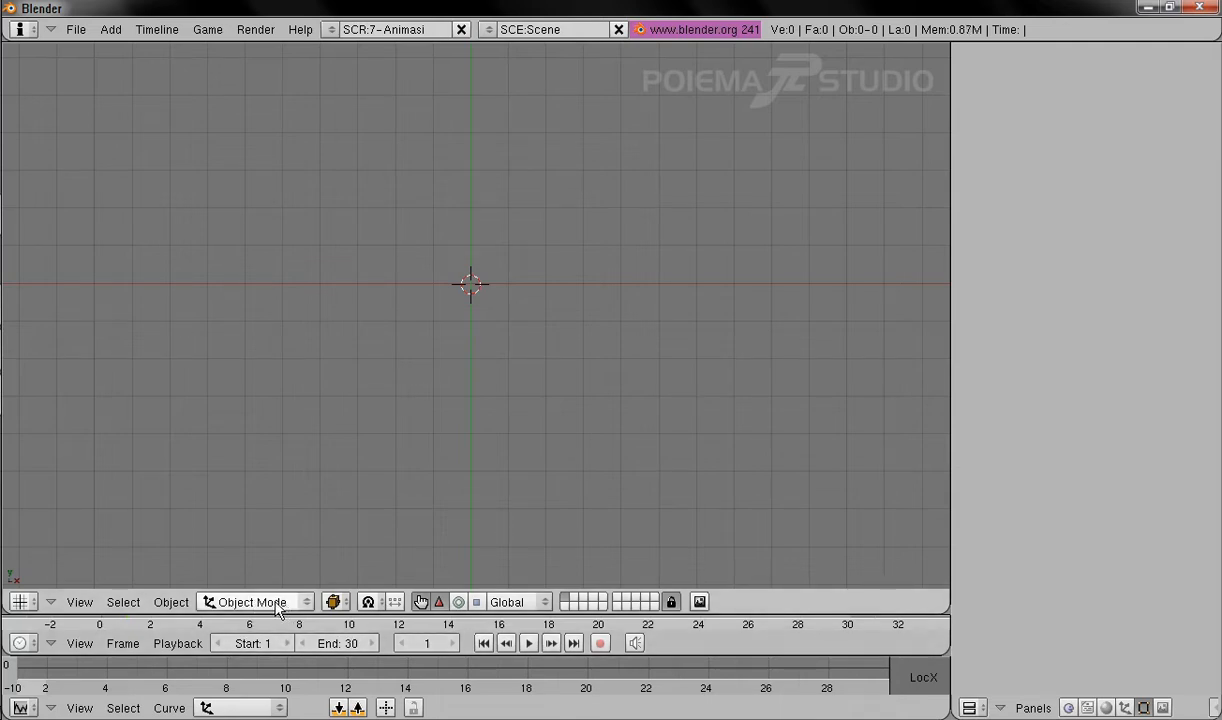
Step: Add a 32-vertex cylinder mesh at the 3D cursor from the top view and return to Object Mode
click(79, 603)
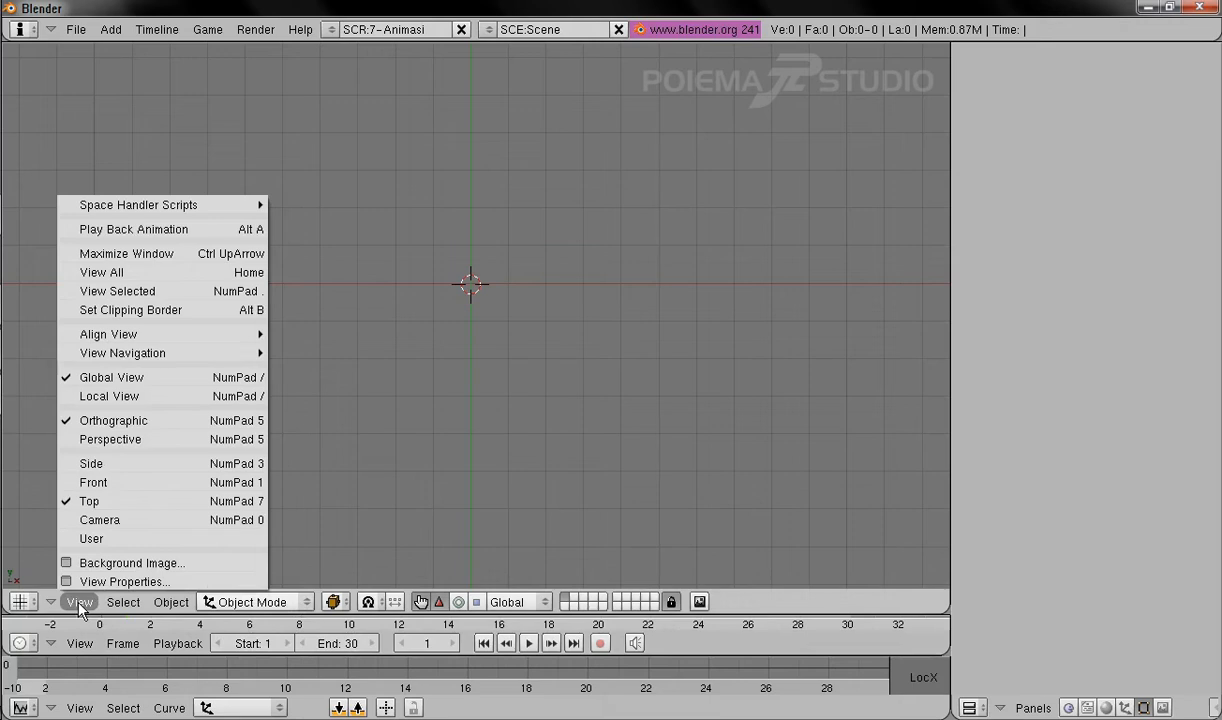
click(97, 503)
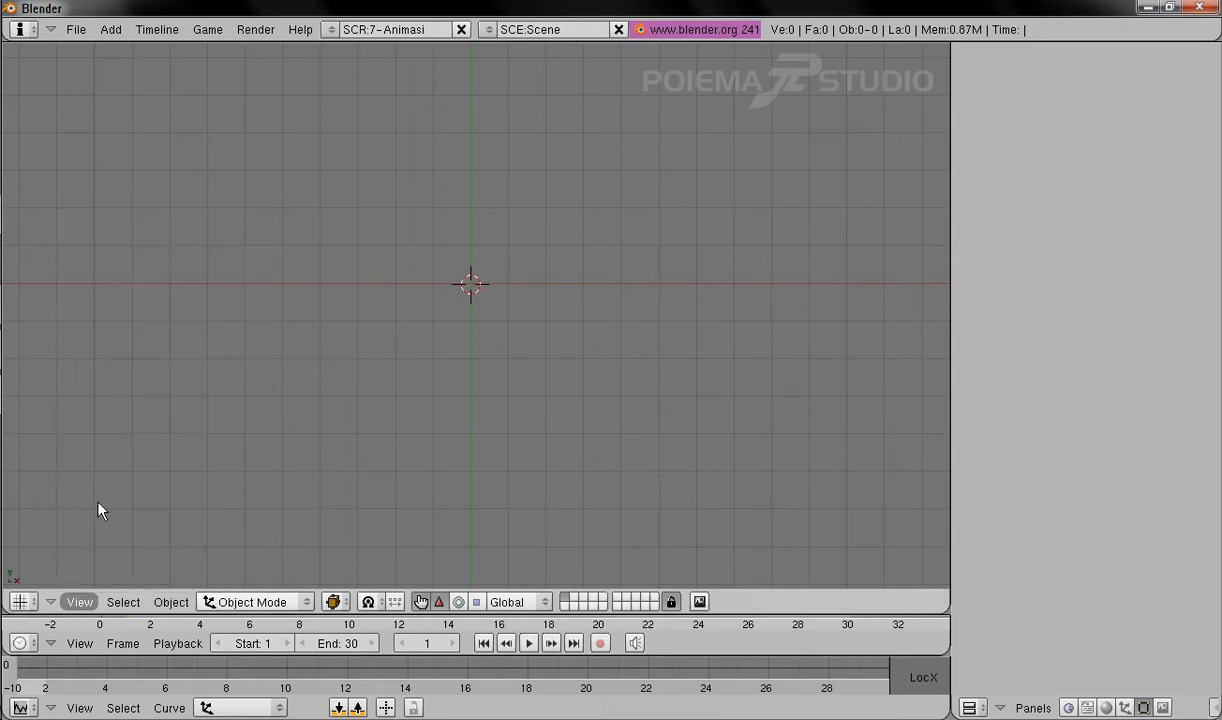
click(108, 30)
mouse_move(112, 48)
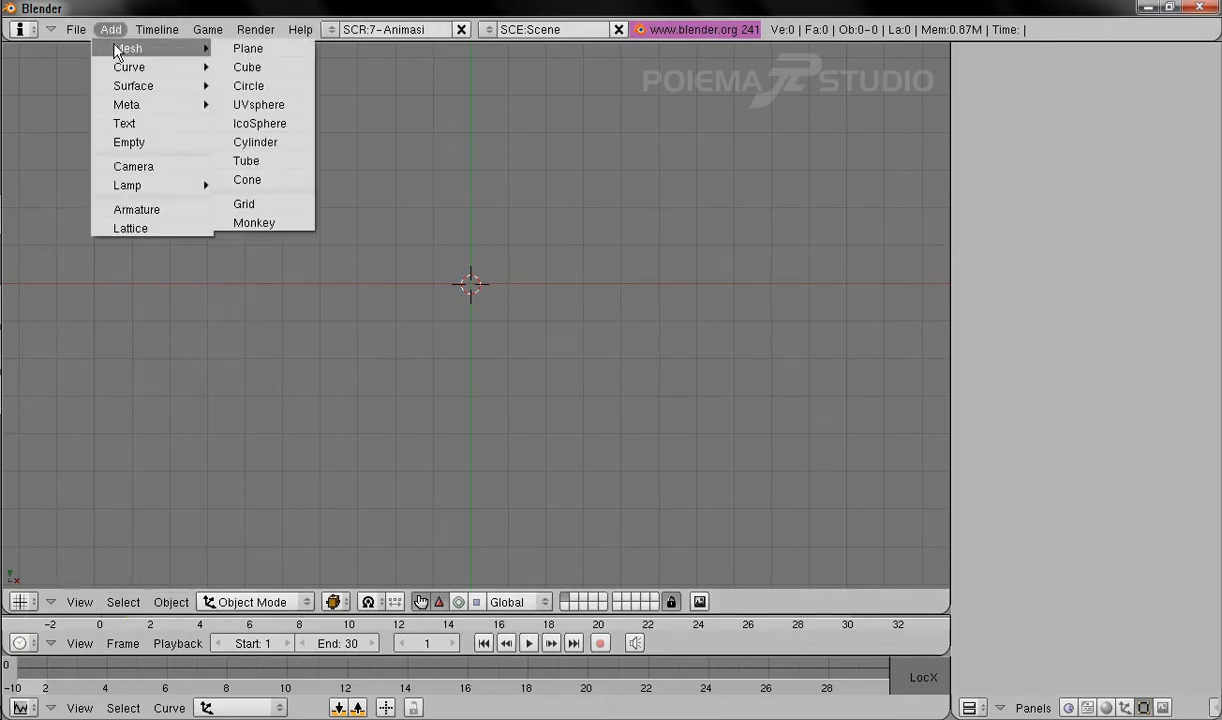
click(290, 145)
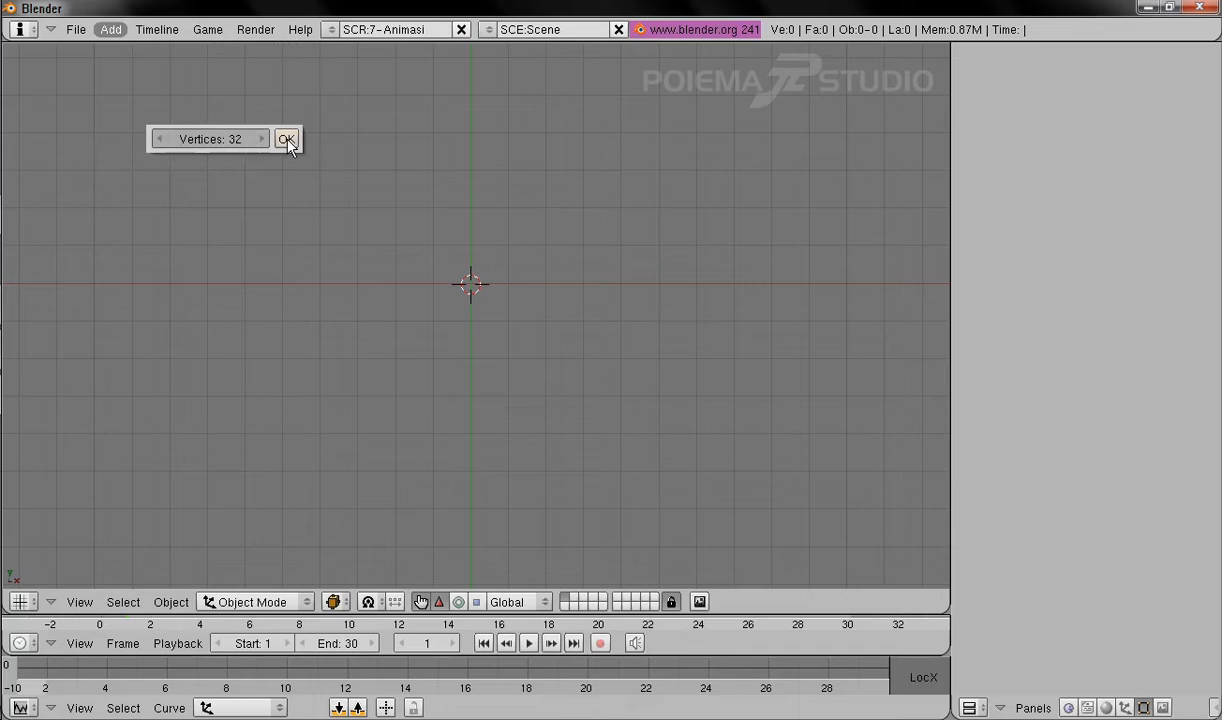
click(287, 140)
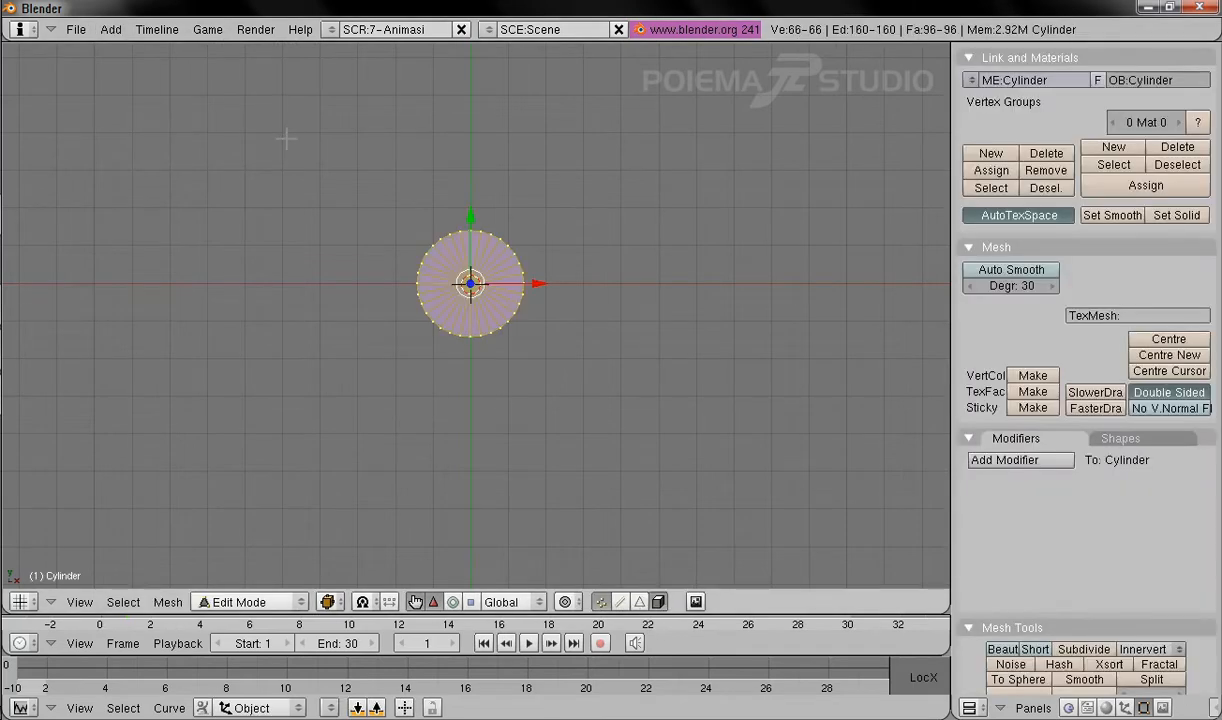
click(244, 602)
click(234, 573)
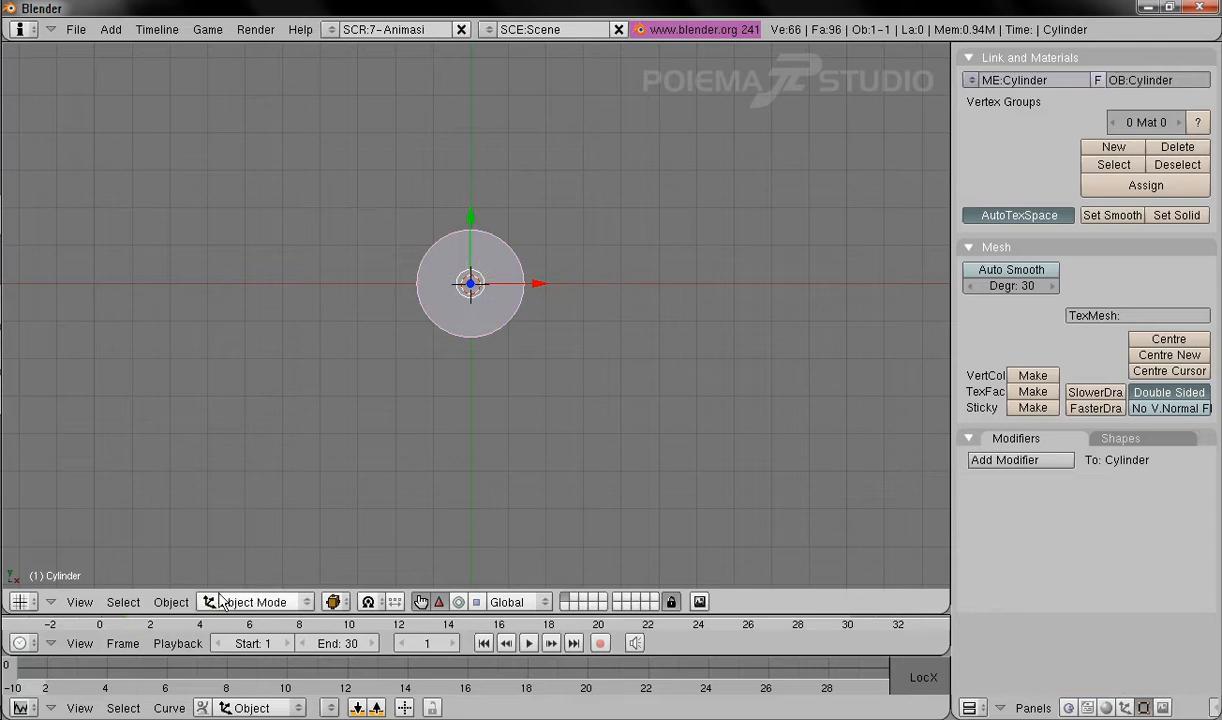
Step: Display the cylinder's Transform Properties and enlarge them for easier reading
click(171, 602)
click(178, 582)
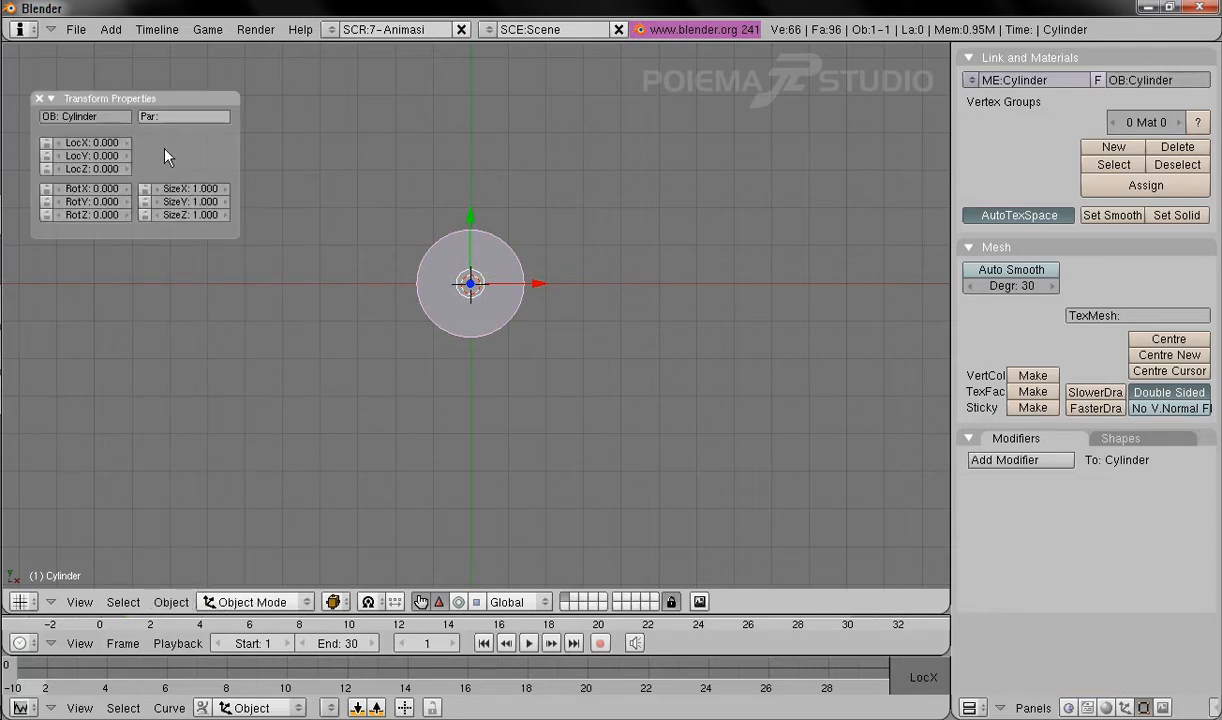
key(KP_Add)
key(KP_Add)
key(KP_Add)
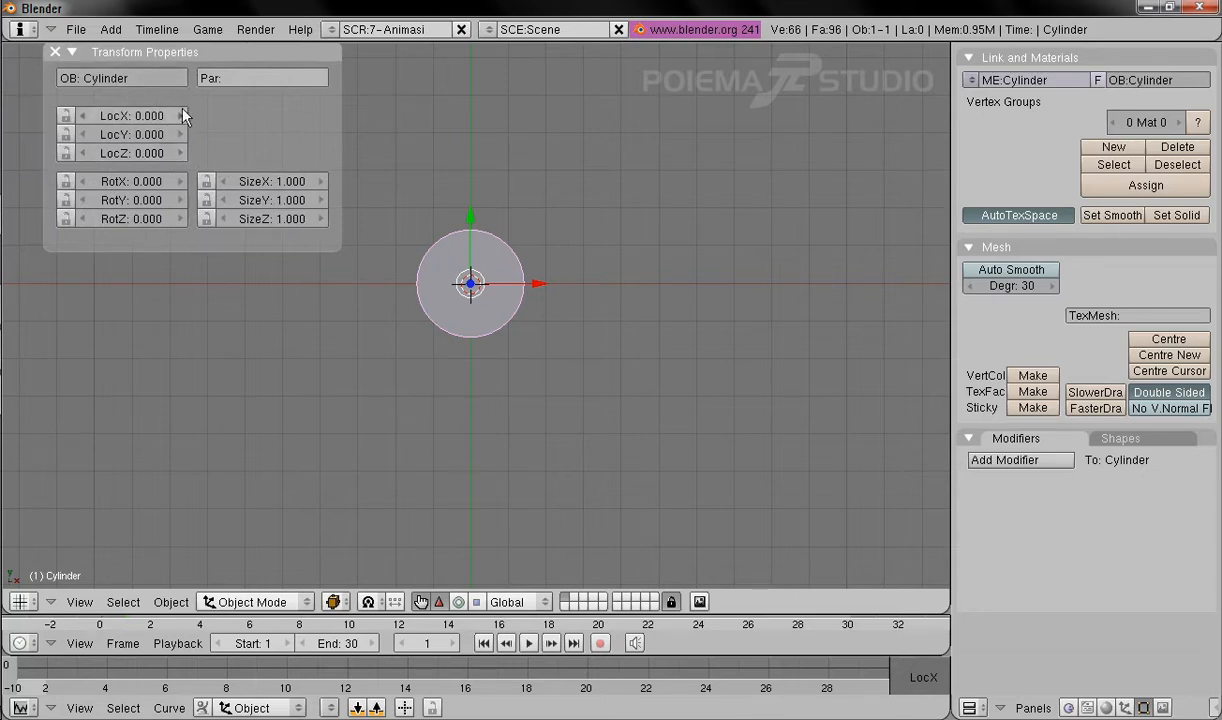
Step: Set the cylinder's LocZ to 10 and its RotX to 90
click(139, 153)
text(10)
key(Return)
click(137, 182)
text(90)
key(Return)
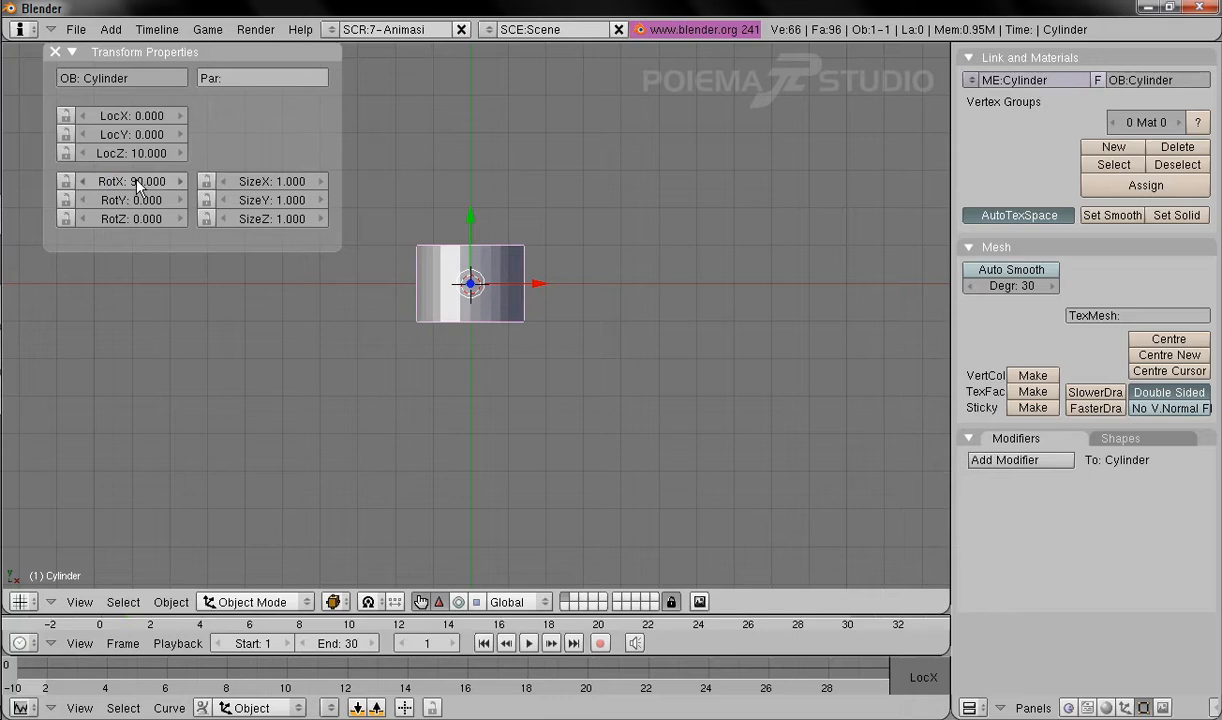
Step: Scale the cylinder to SizeX 0.5, SizeY 0.5 and SizeZ 0.2
click(280, 186)
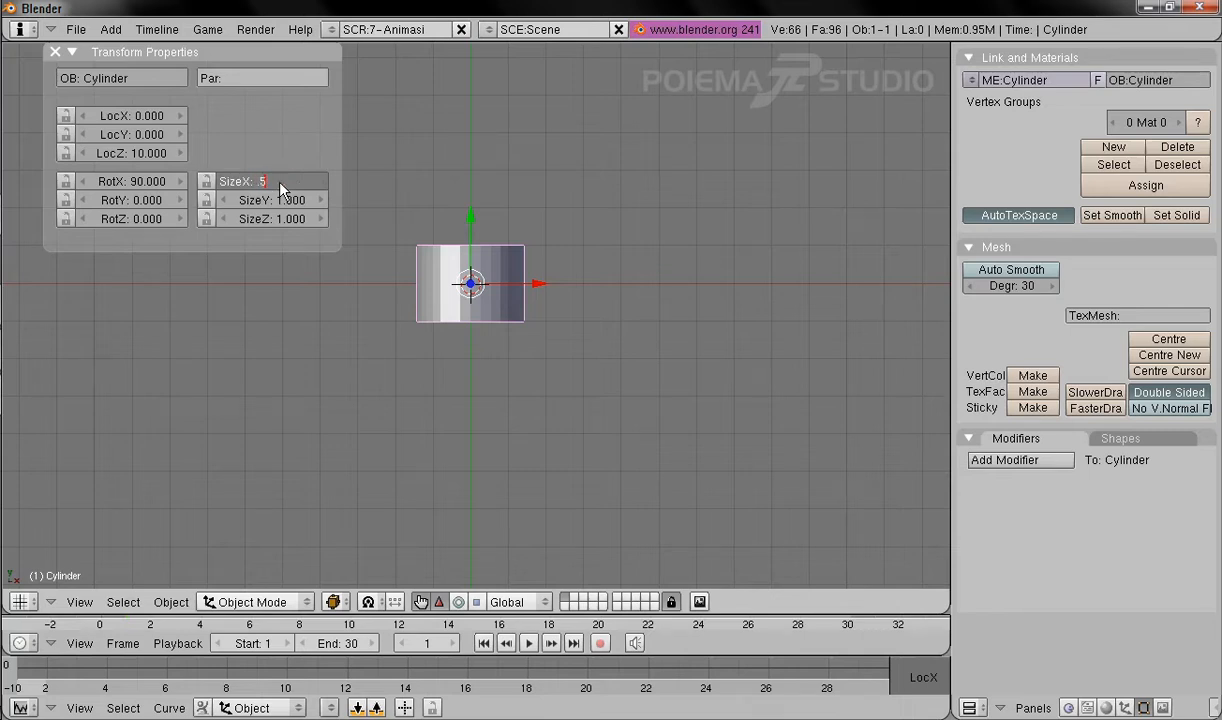
key(Tab)
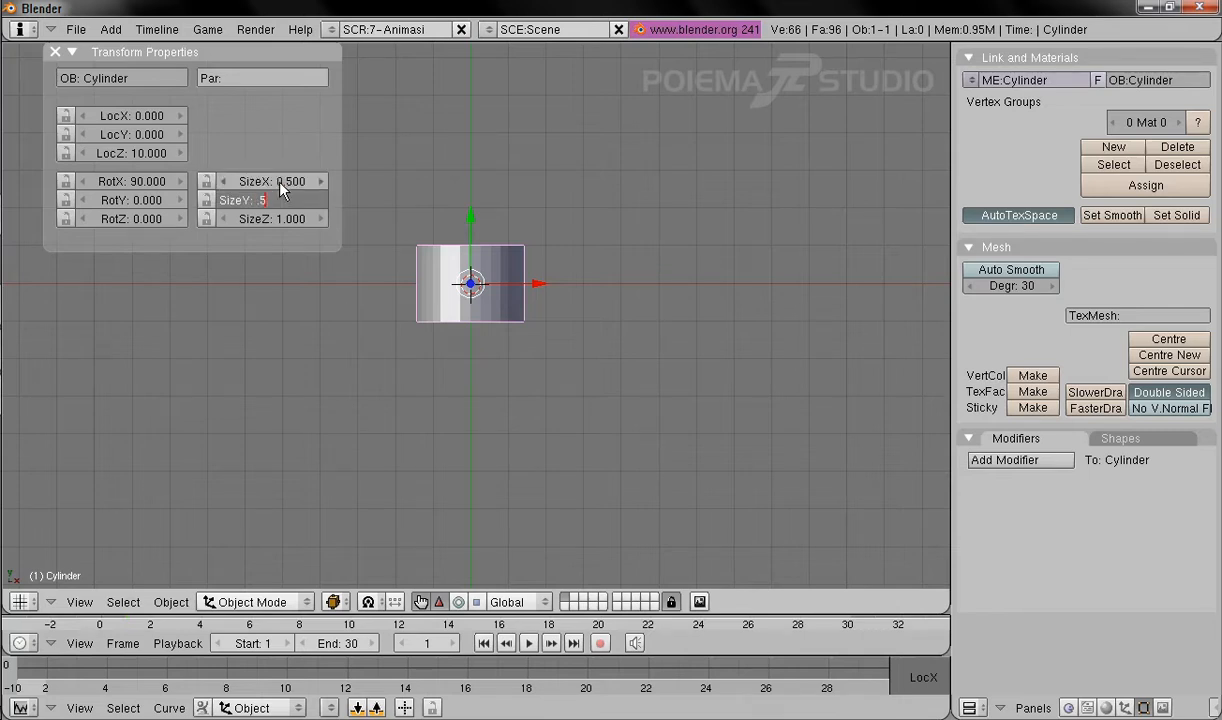
key(Tab)
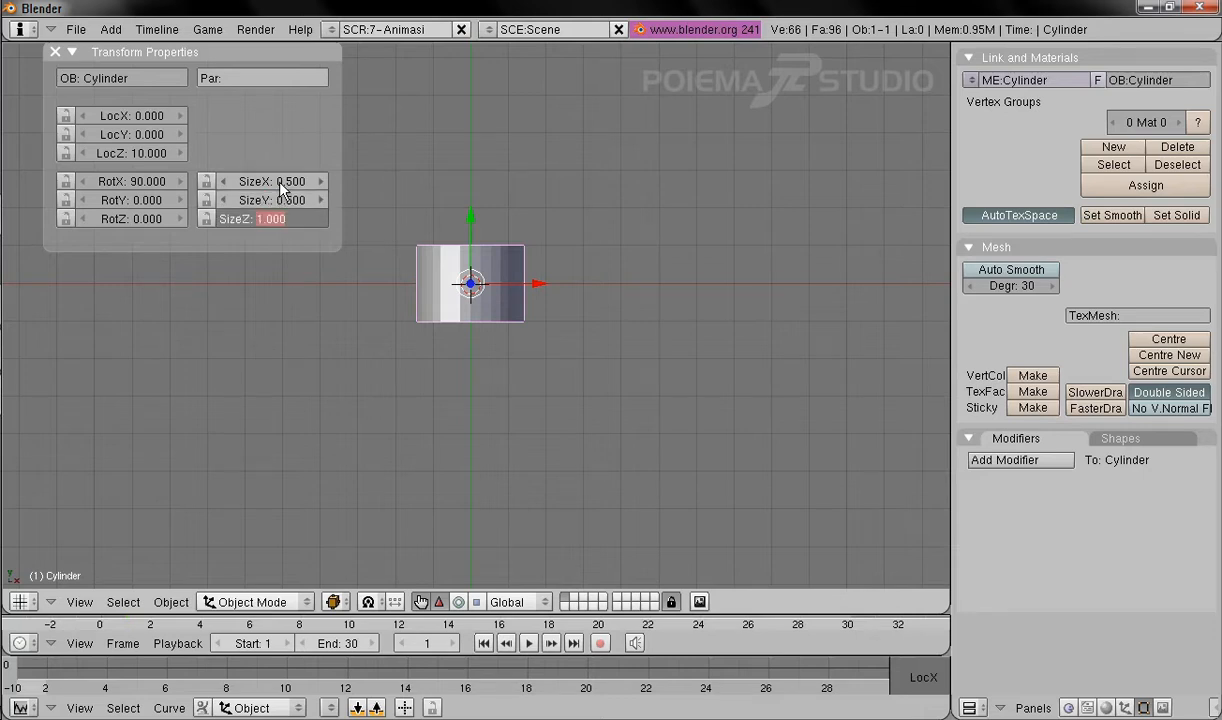
text(.2)
key(Return)
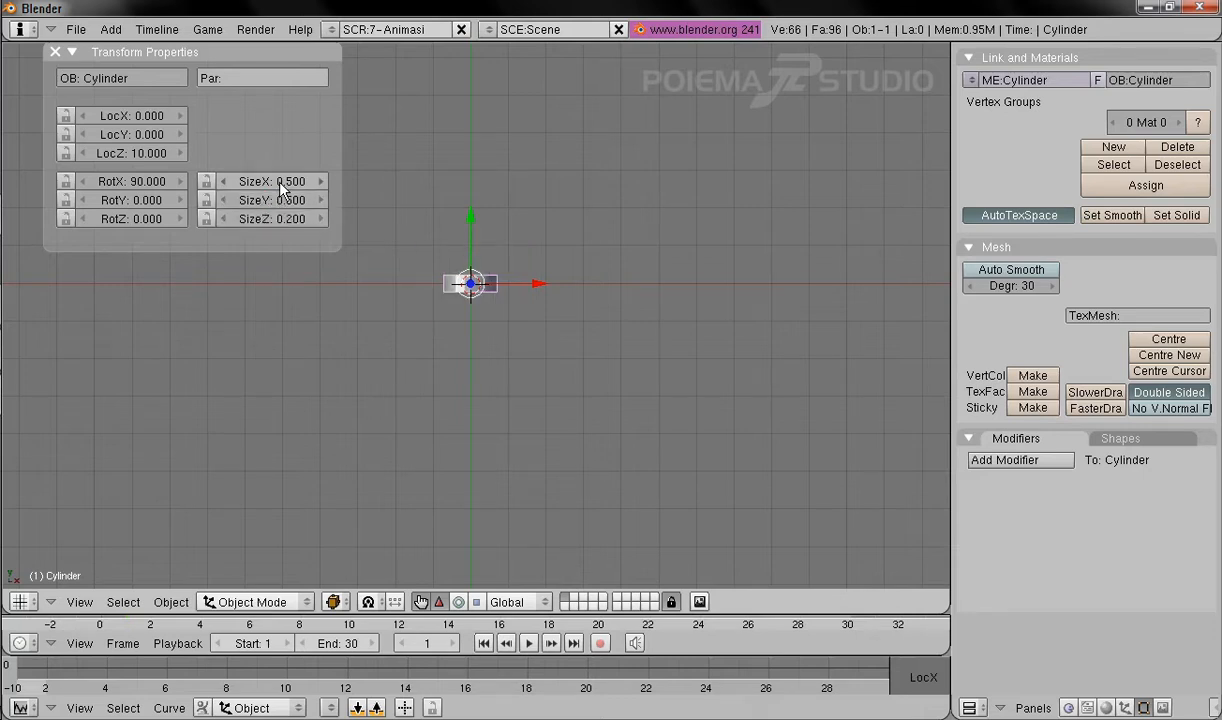
Step: Rename the cylinder object as Lengan_1
shift+middle_drag(534, 300, 593, 305)
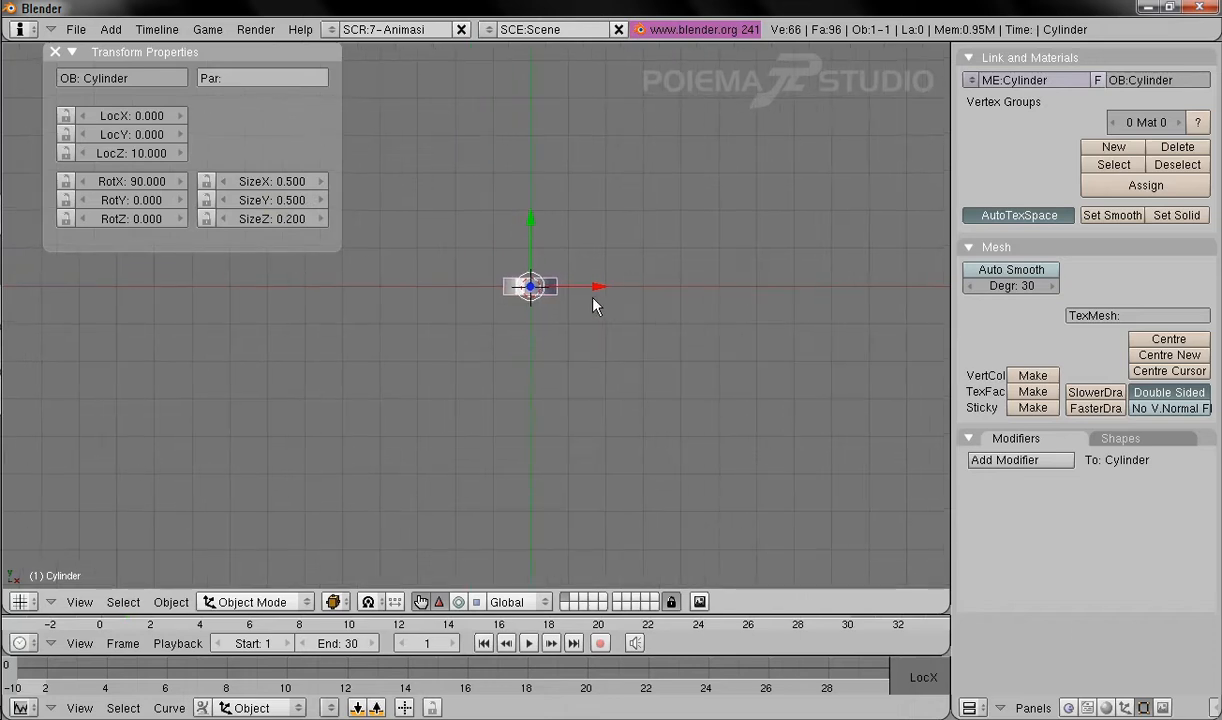
scroll(600, 290, up, 4)
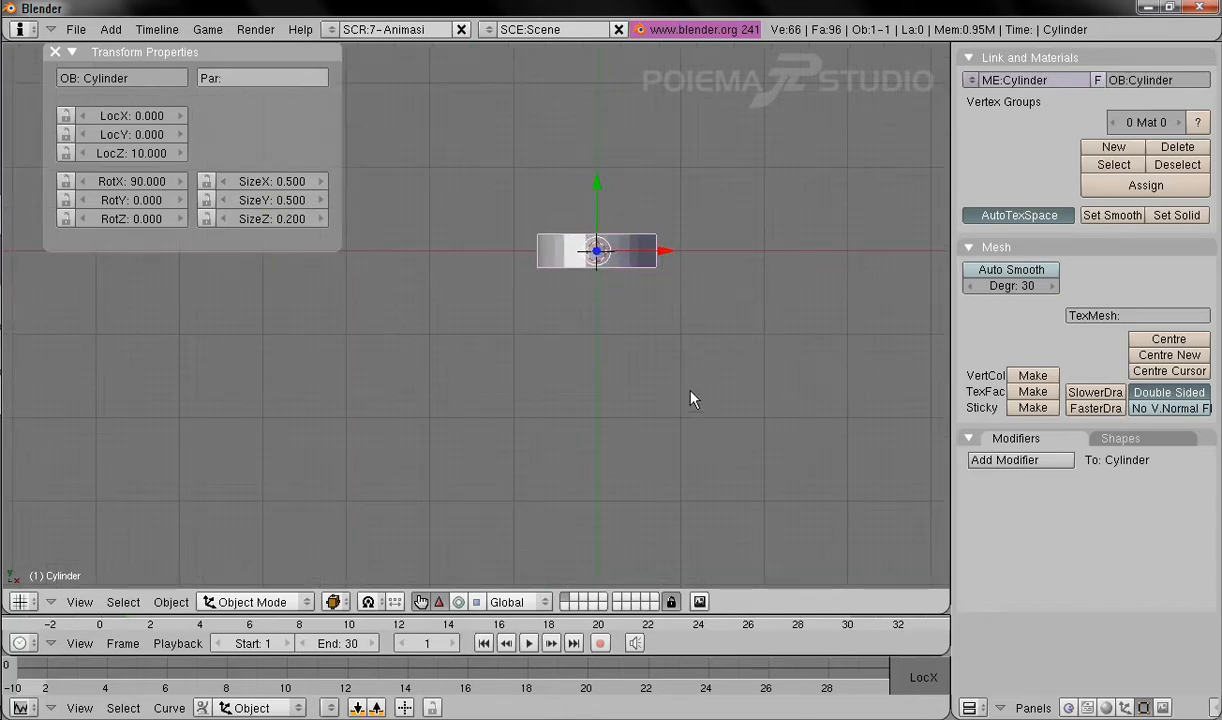
shift+middle_drag(662, 278, 598, 313)
scroll(612, 330, up, 2)
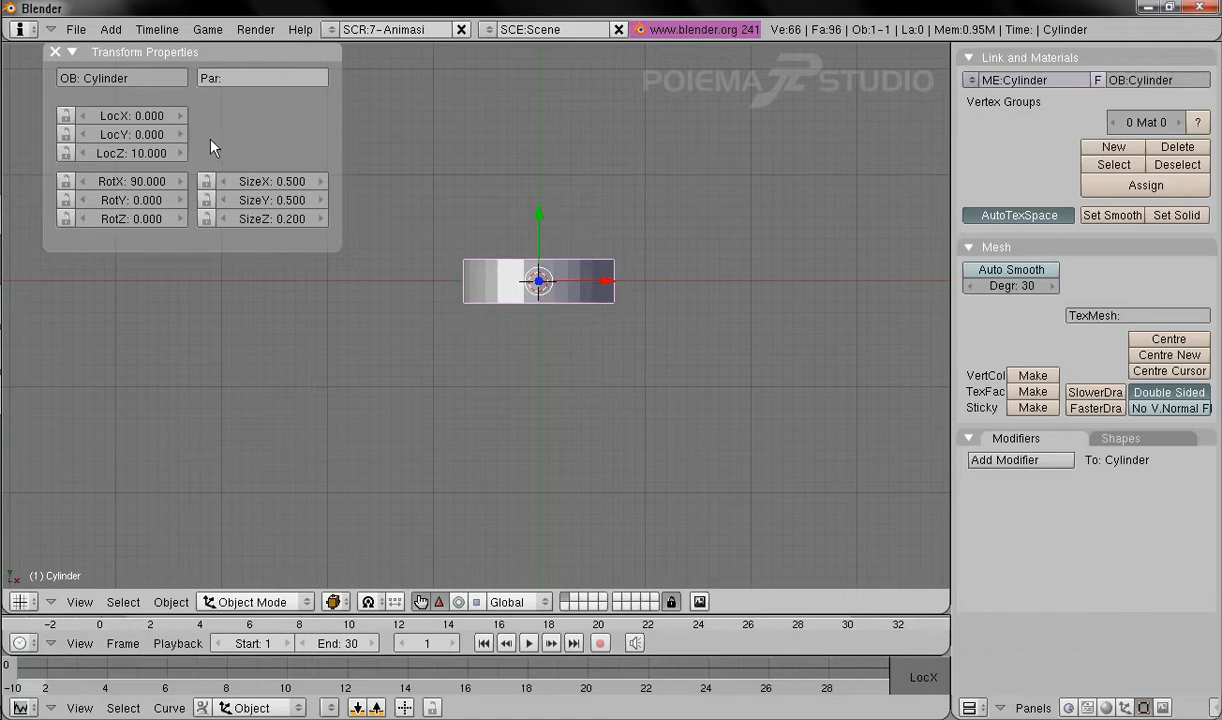
click(148, 87)
text(Lengn)
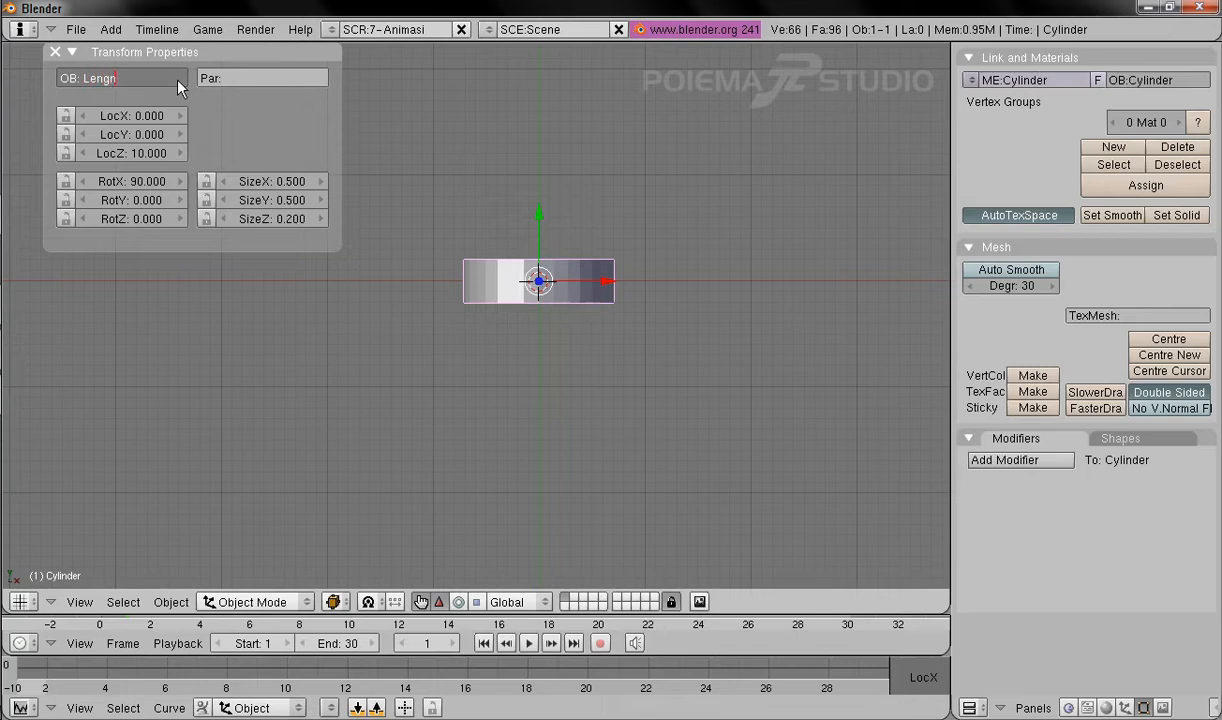
text(an_1)
key(Return)
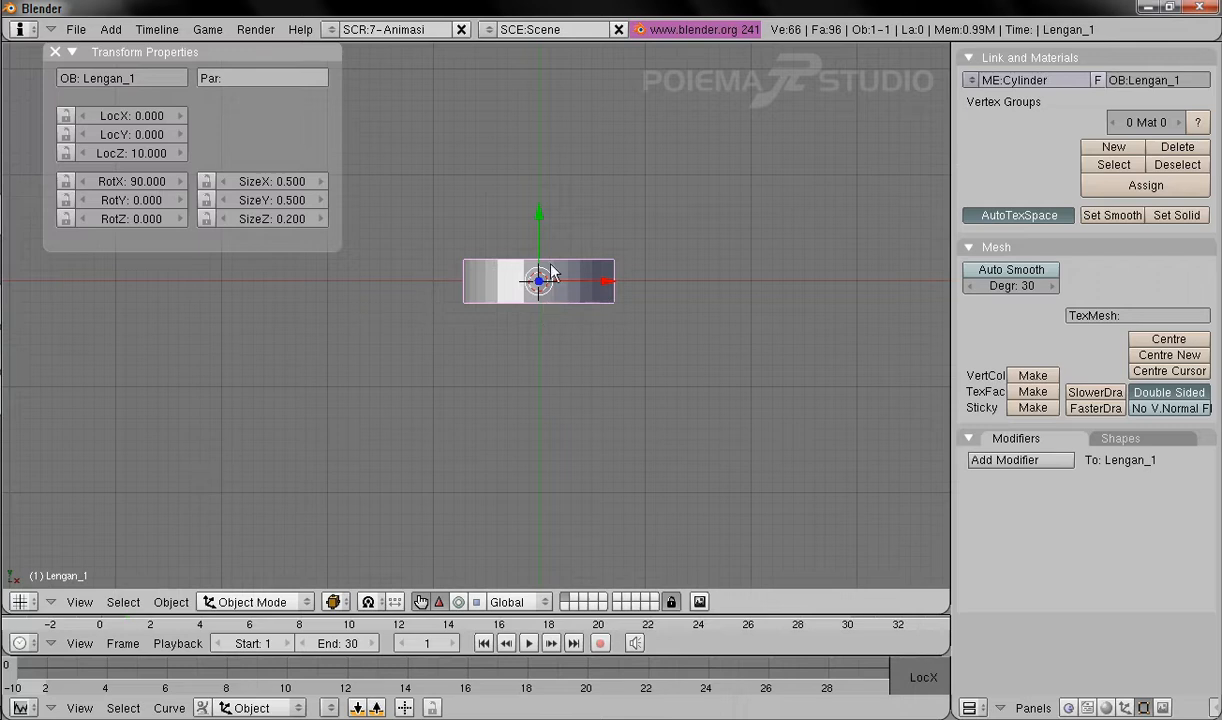
Step: Duplicate Lengan_1 and place the copy above it in the view, at about X -0.03 and Y 0.75
click(170, 602)
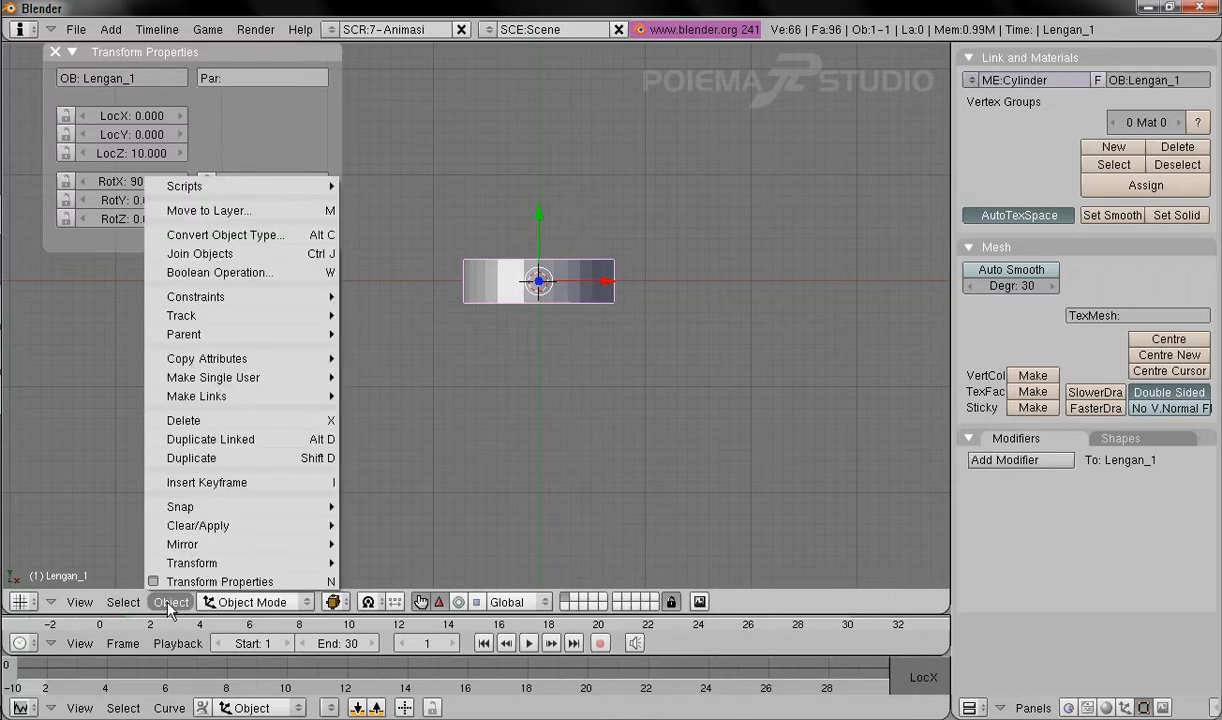
click(262, 465)
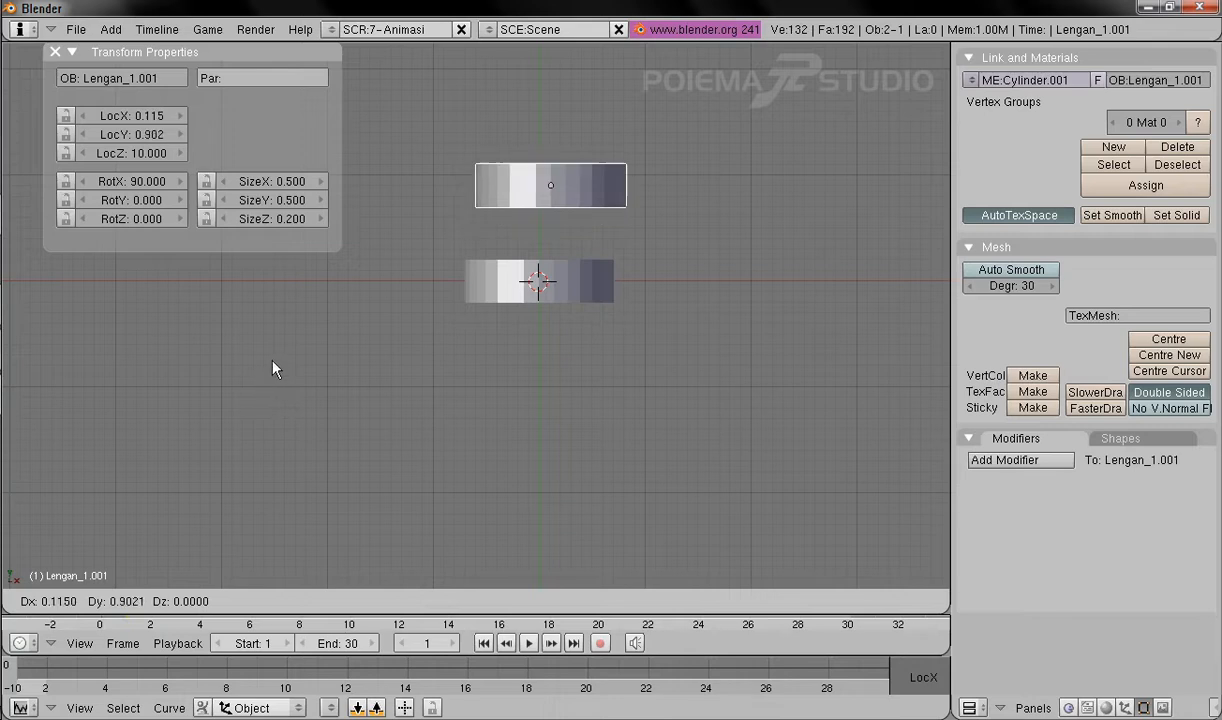
click(257, 385)
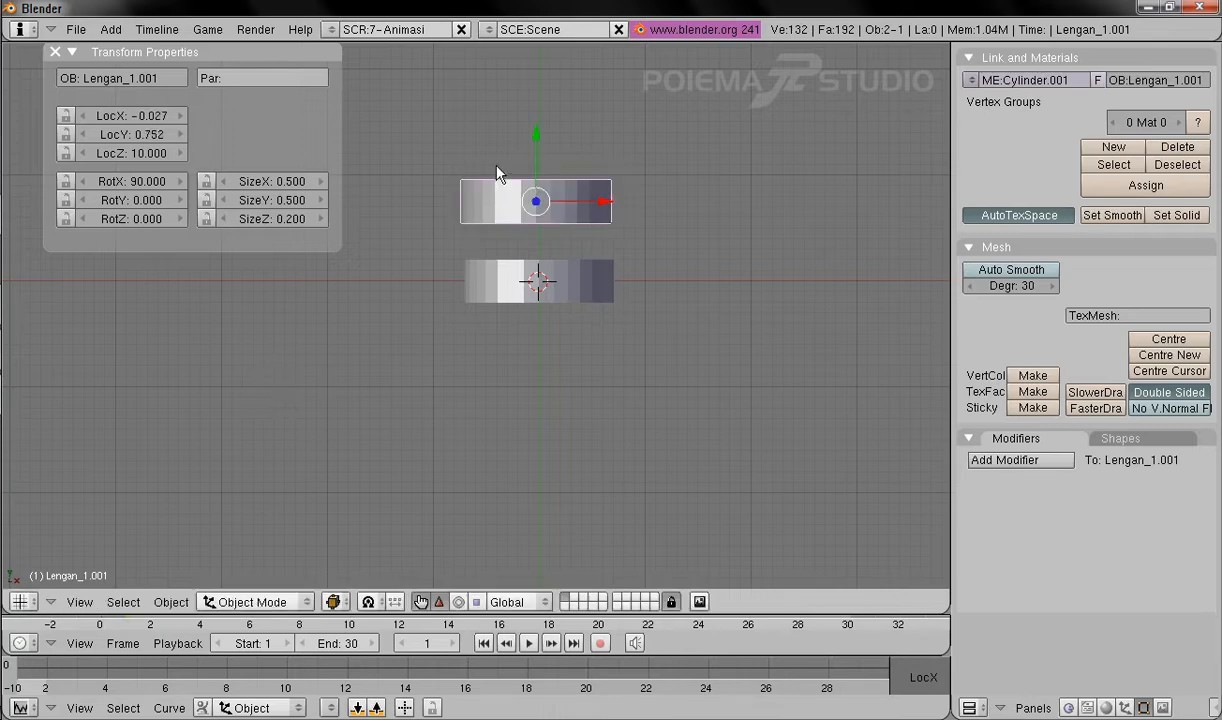
Step: Rename the duplicated cylinder as Lengan_2
click(175, 80)
click(183, 86)
key(BackSpace)
key(BackSpace)
key(BackSpace)
key(BackSpace)
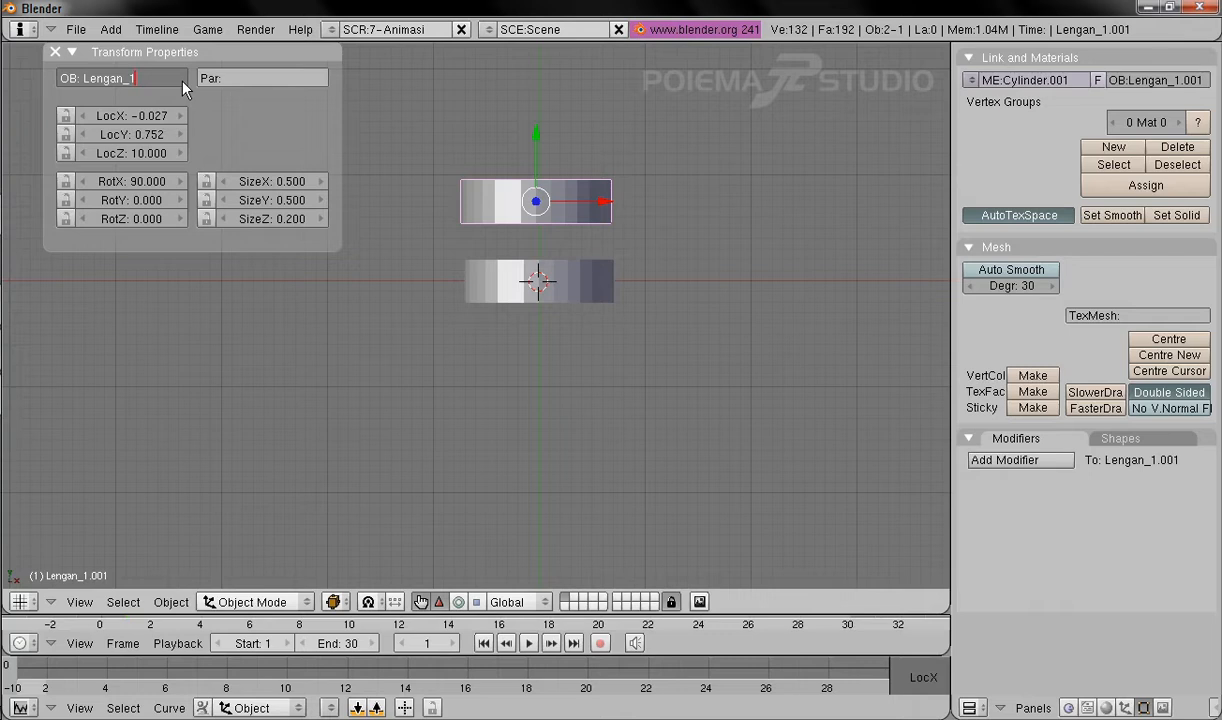
text(2)
key(Return)
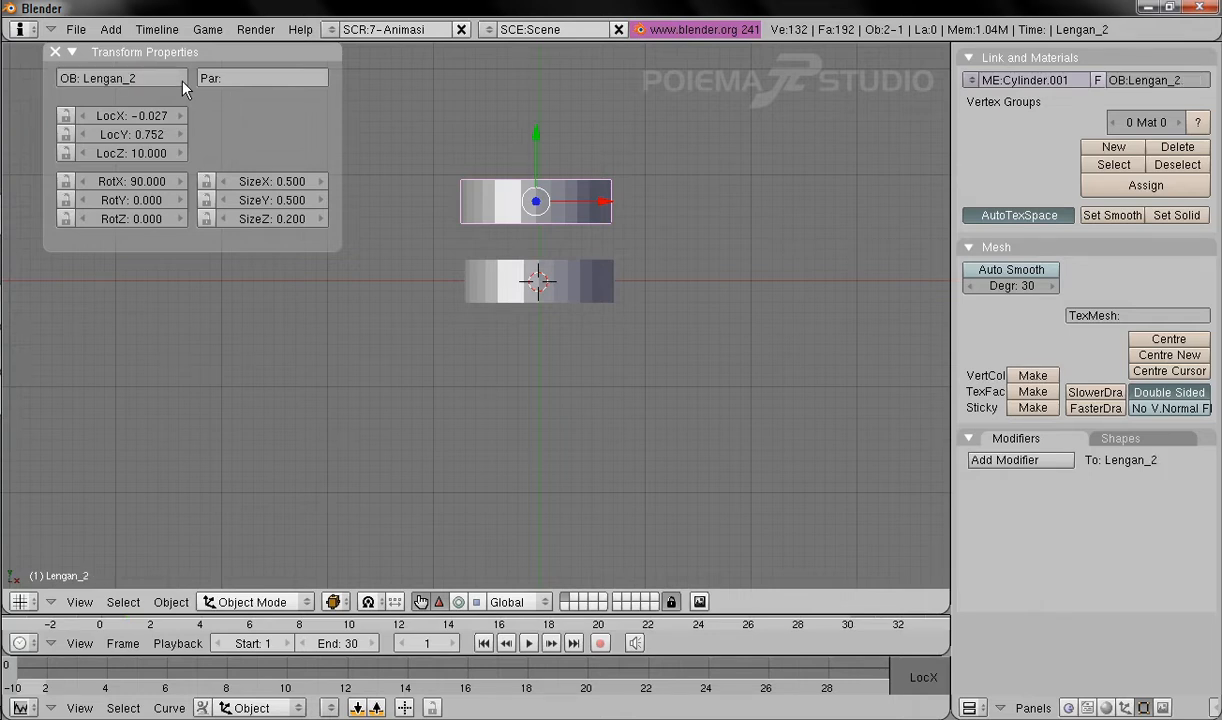
Step: Set Lengan_2's LocX to 0 and its LocY to 0.5
click(141, 122)
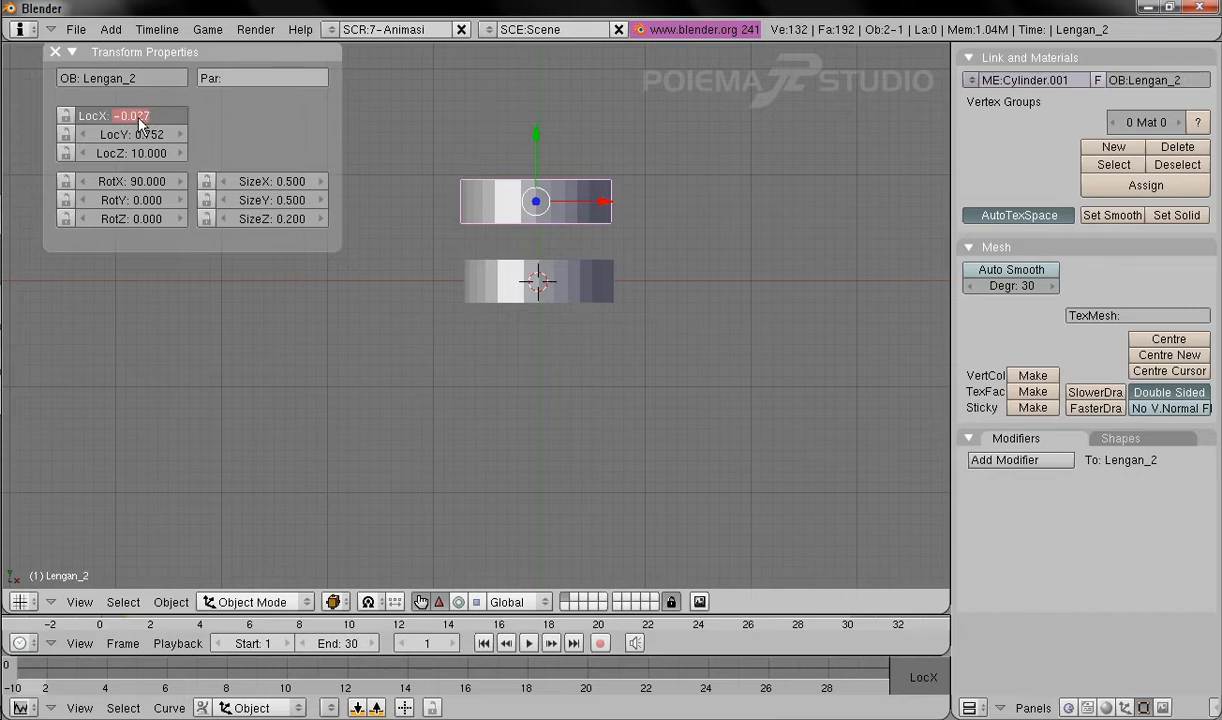
text(0)
key(Tab)
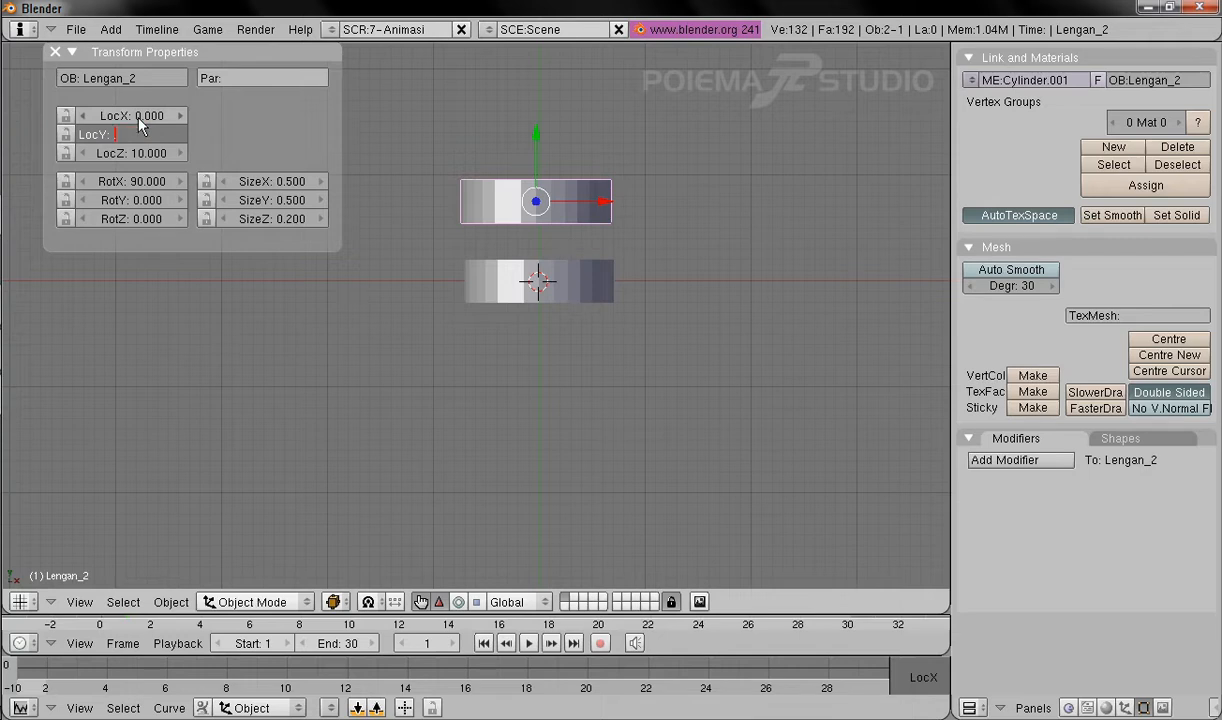
text(0)
key(Return)
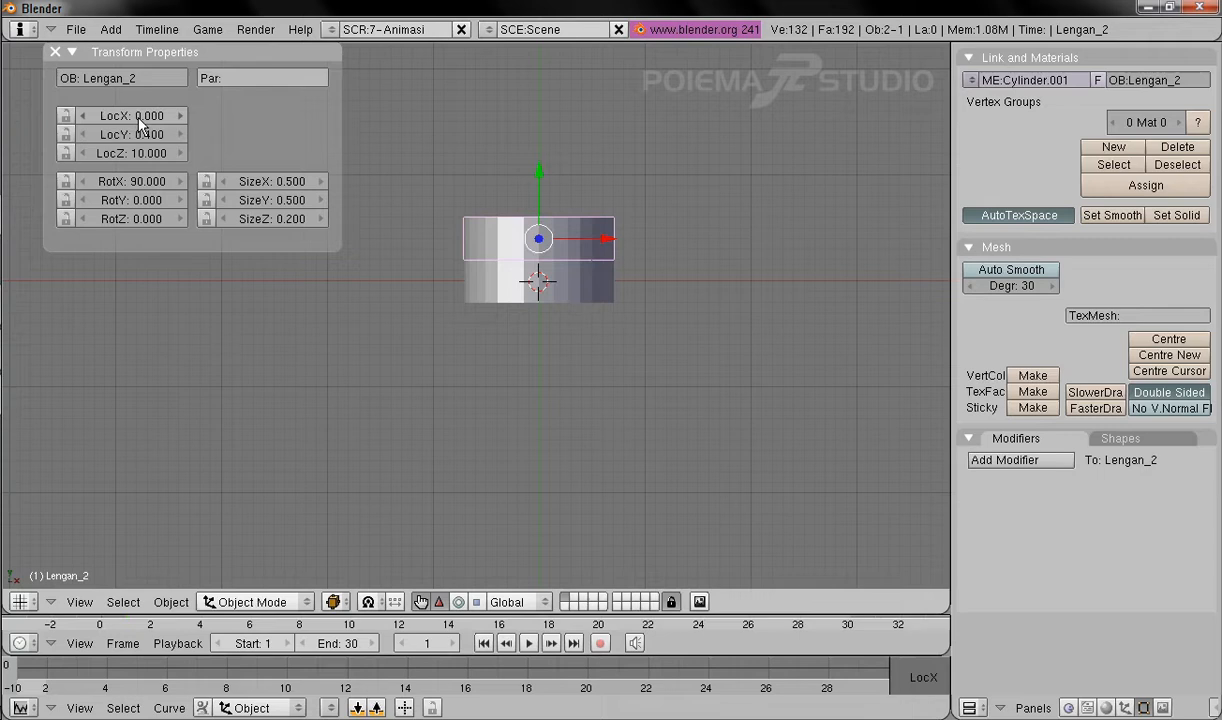
click(137, 138)
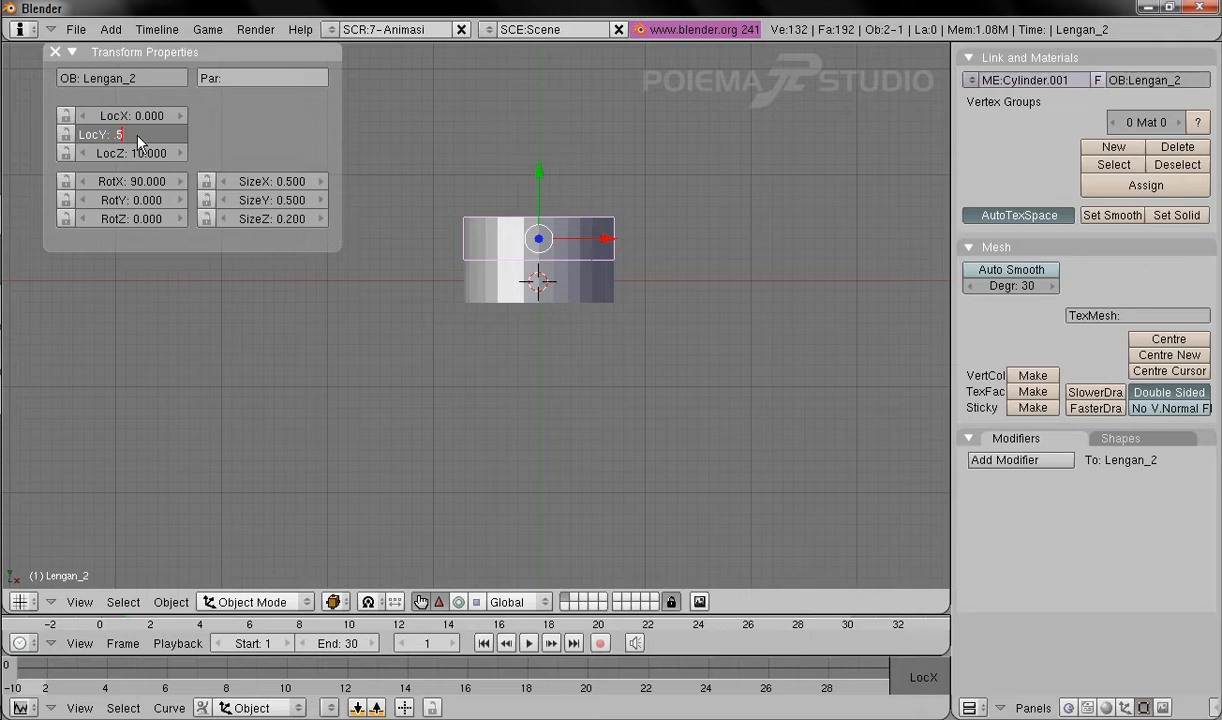
key(Return)
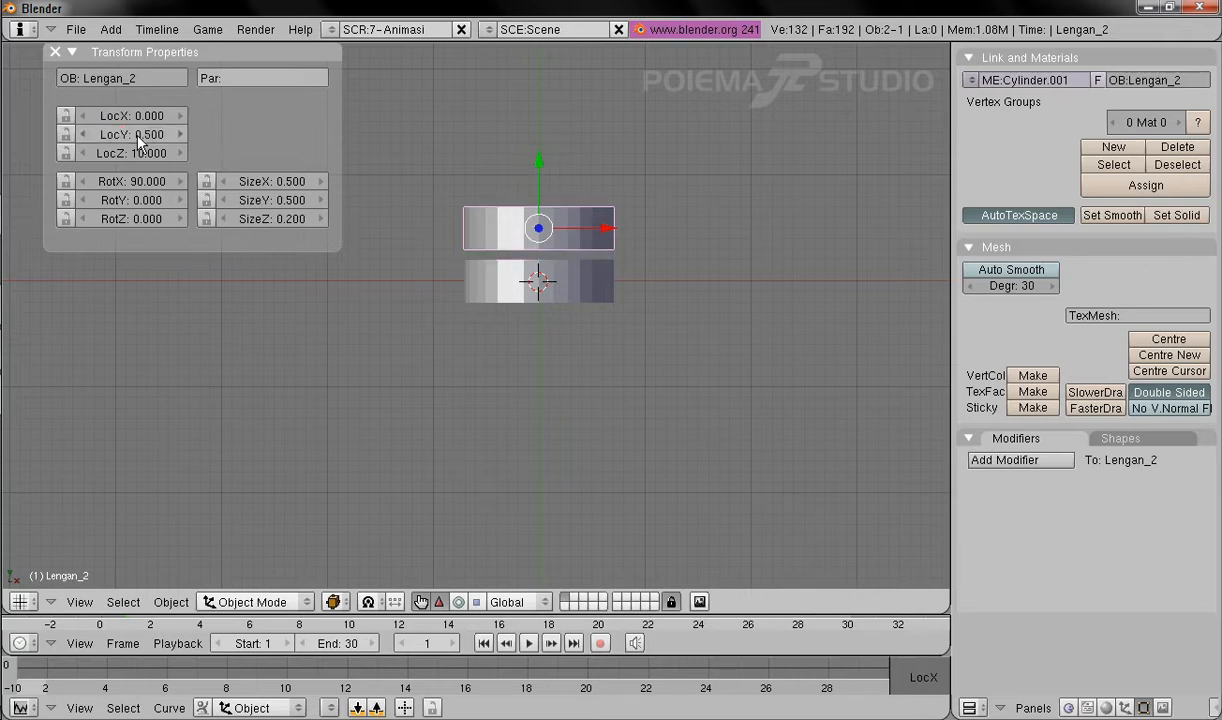
Step: Enlarge Lengan_2 by setting SizeX and SizeY to 0.6
click(279, 184)
key(BackSpace)
text(6)
key(Return)
click(280, 201)
text(6)
key(Return)
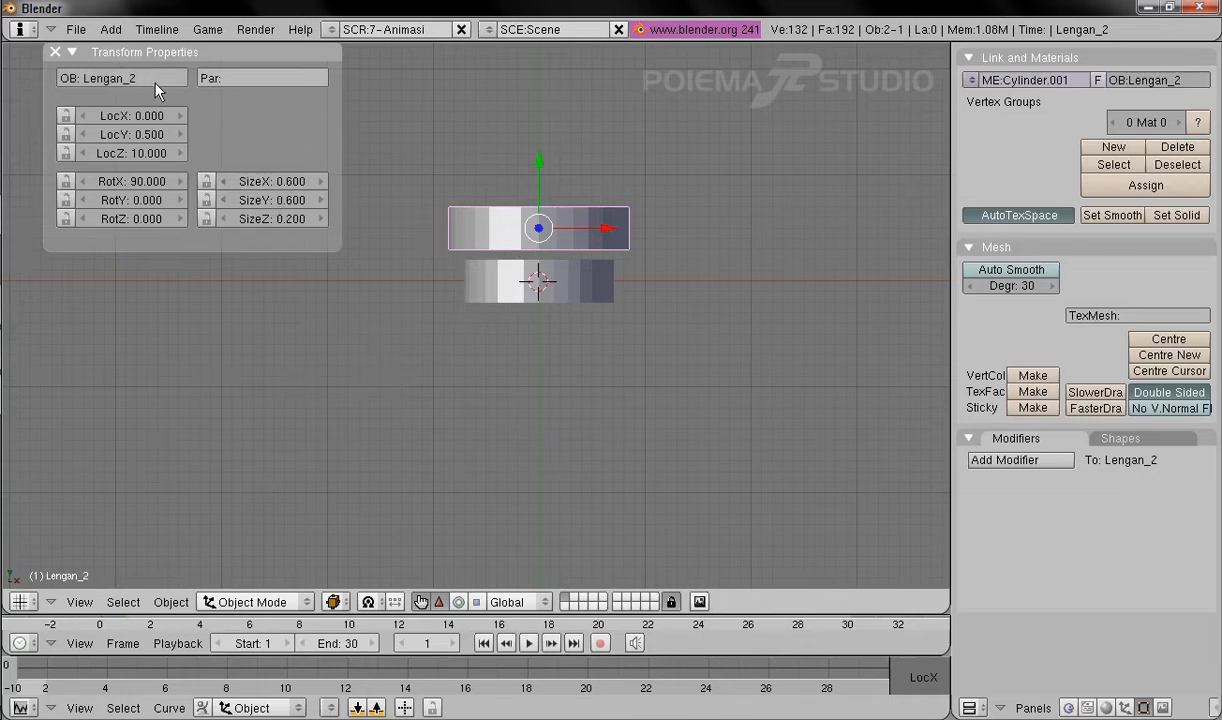
Step: Apply the size and rotation of Lengan_2 to its mesh
click(171, 602)
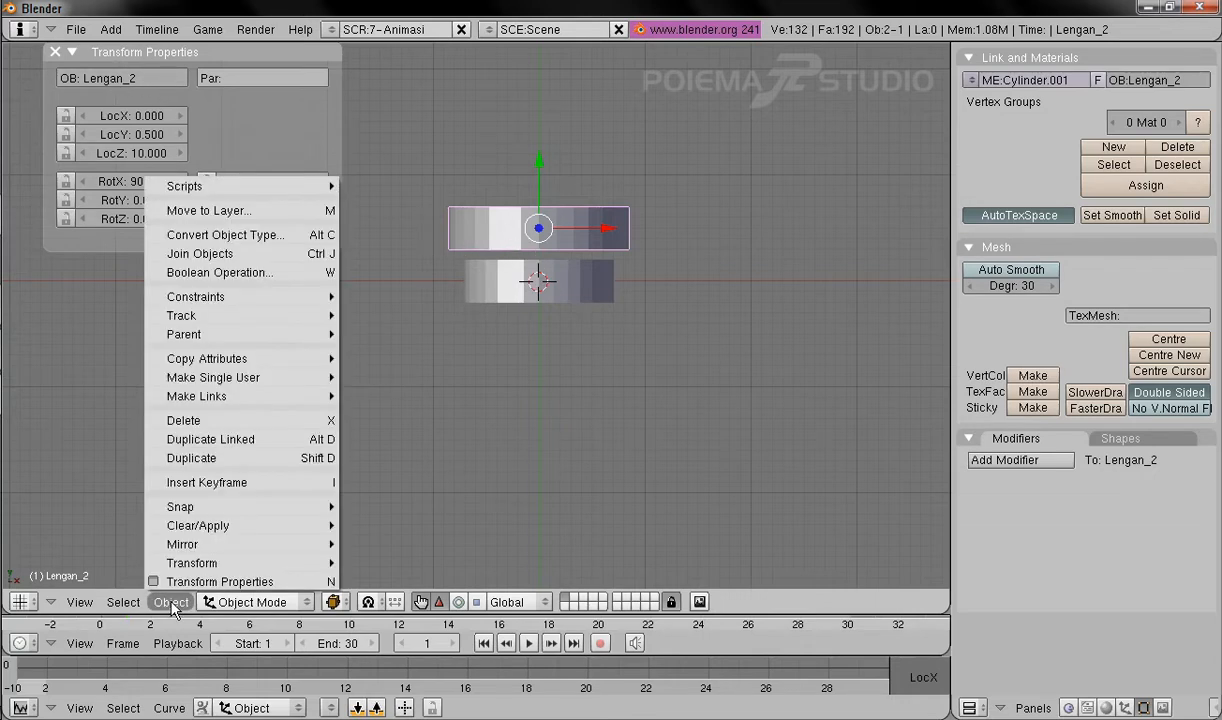
mouse_move(235, 524)
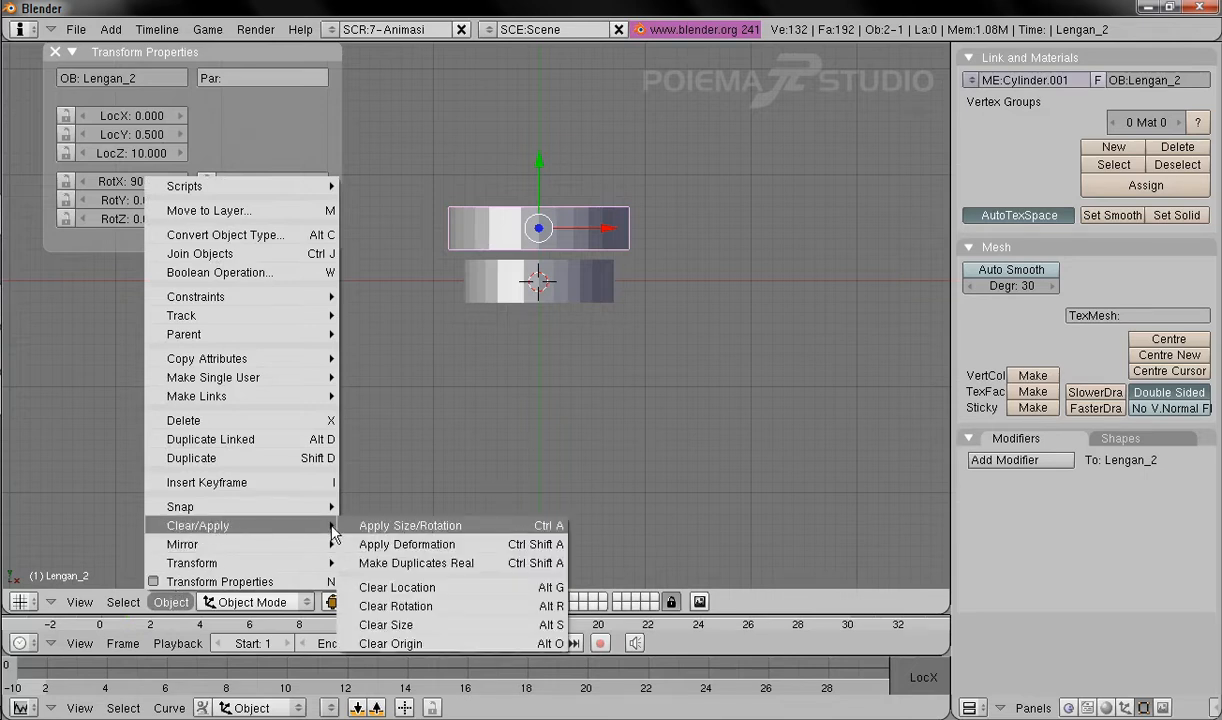
click(454, 530)
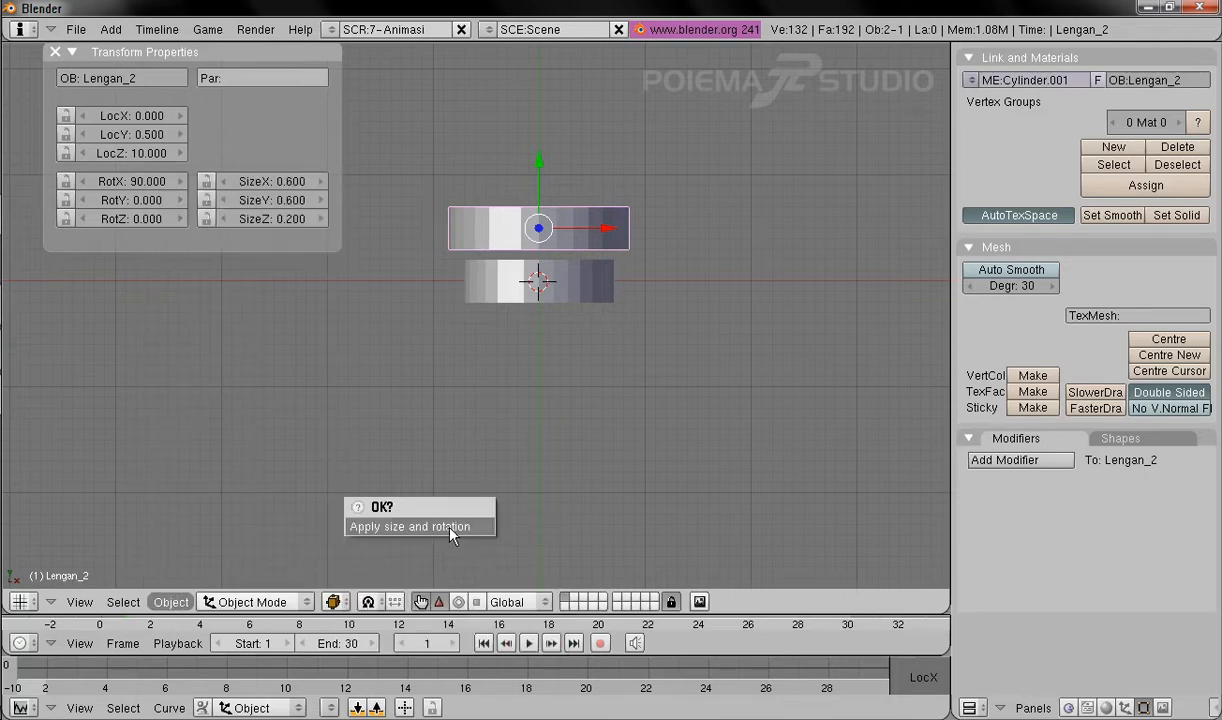
click(453, 530)
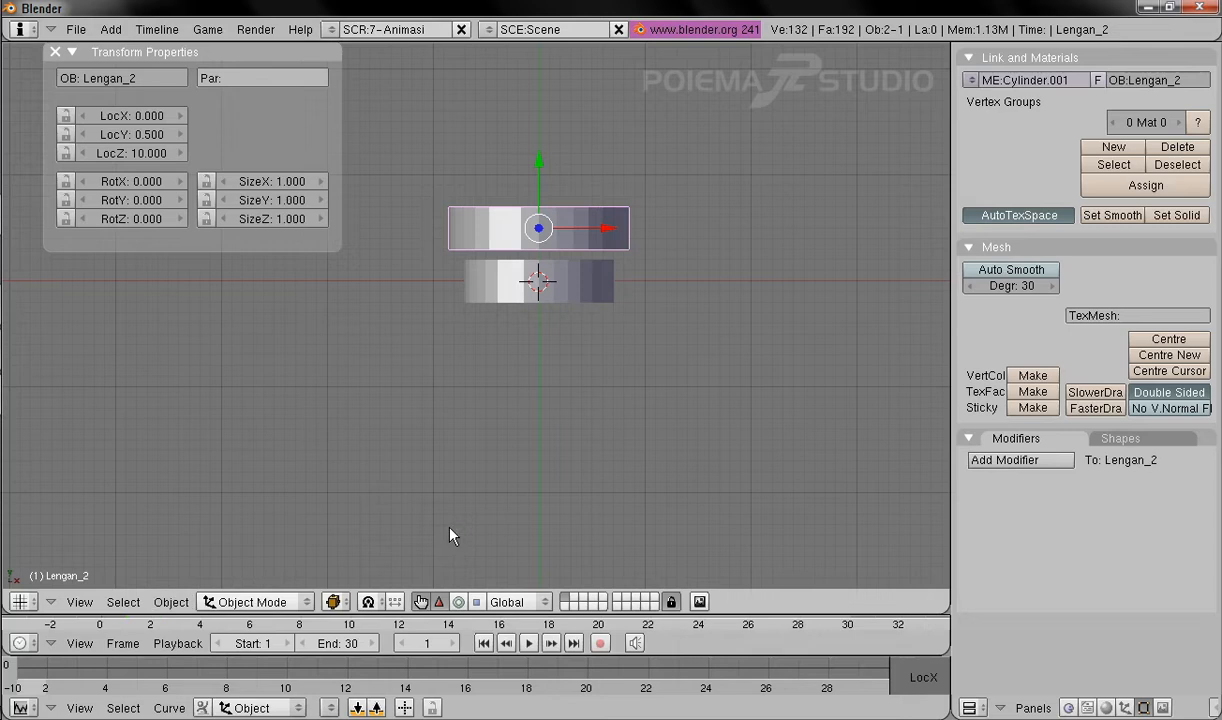
Step: Select Lengan_1 and apply its size and rotation as well
right_click(494, 287)
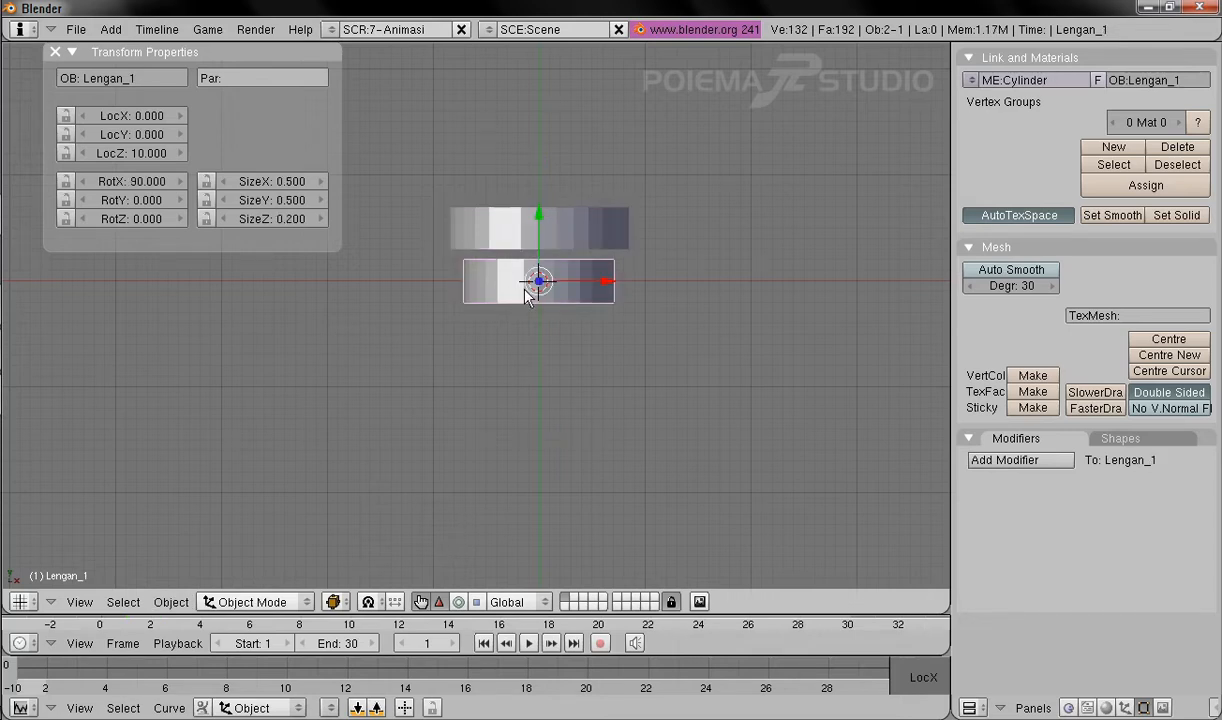
click(171, 601)
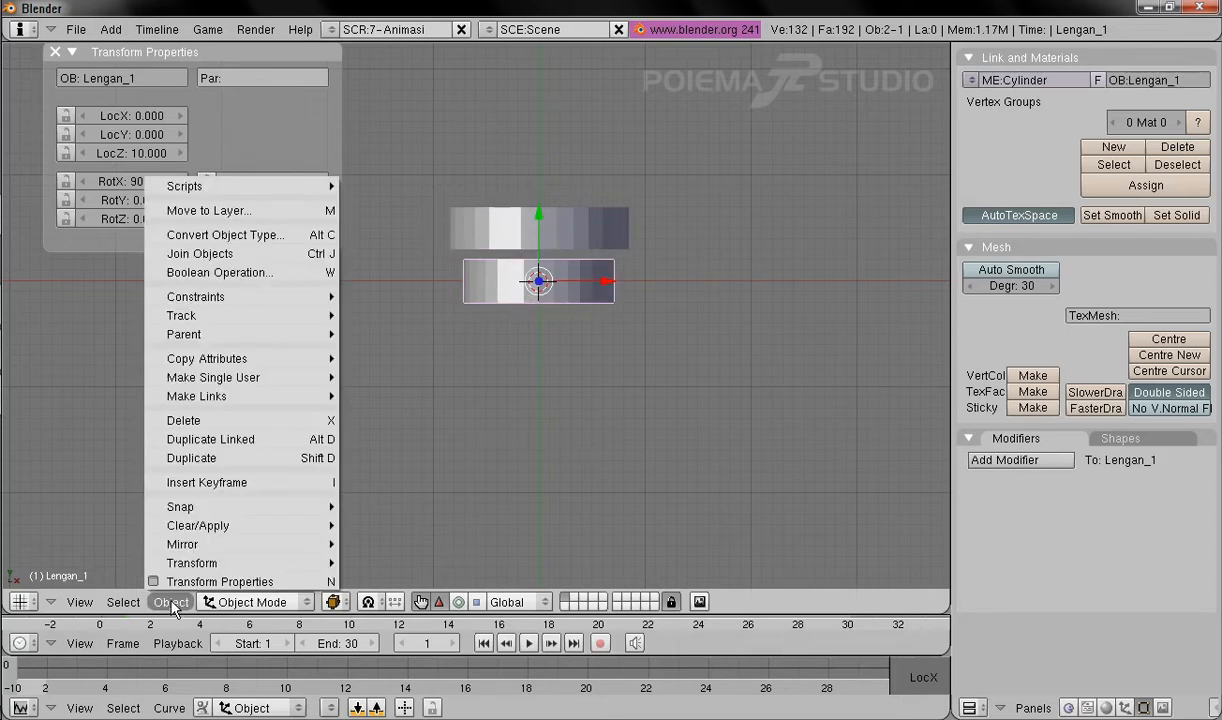
mouse_move(215, 525)
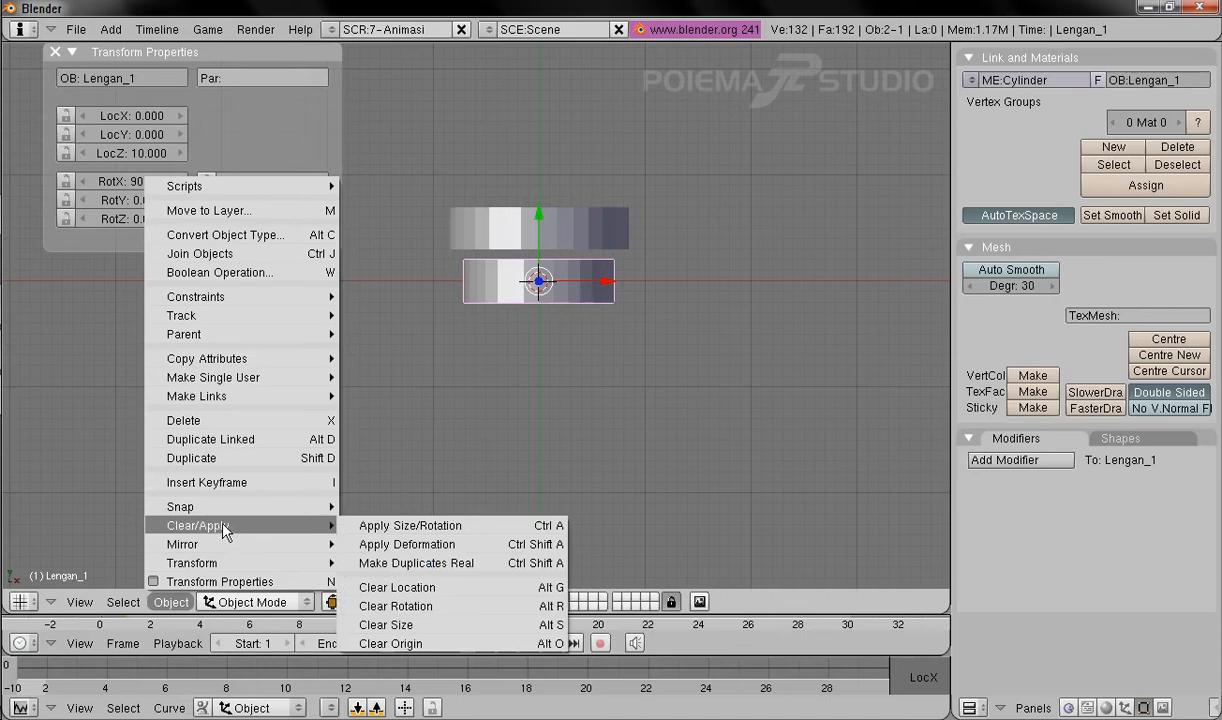
click(410, 530)
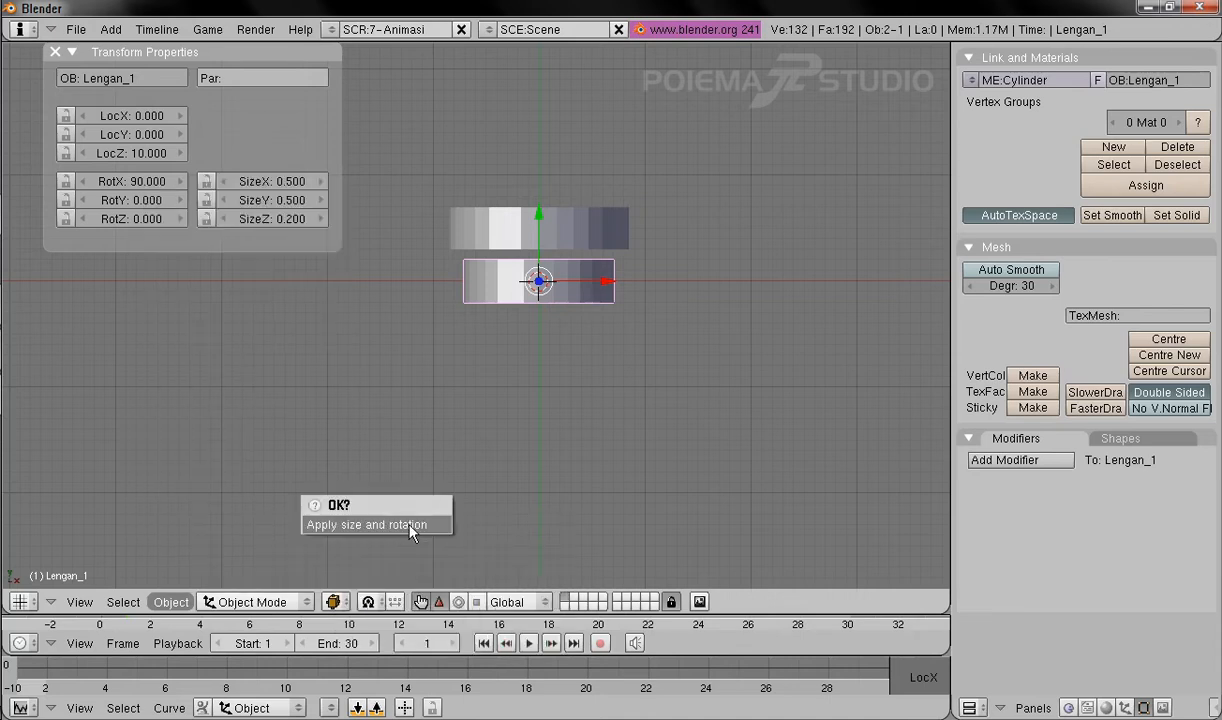
click(410, 525)
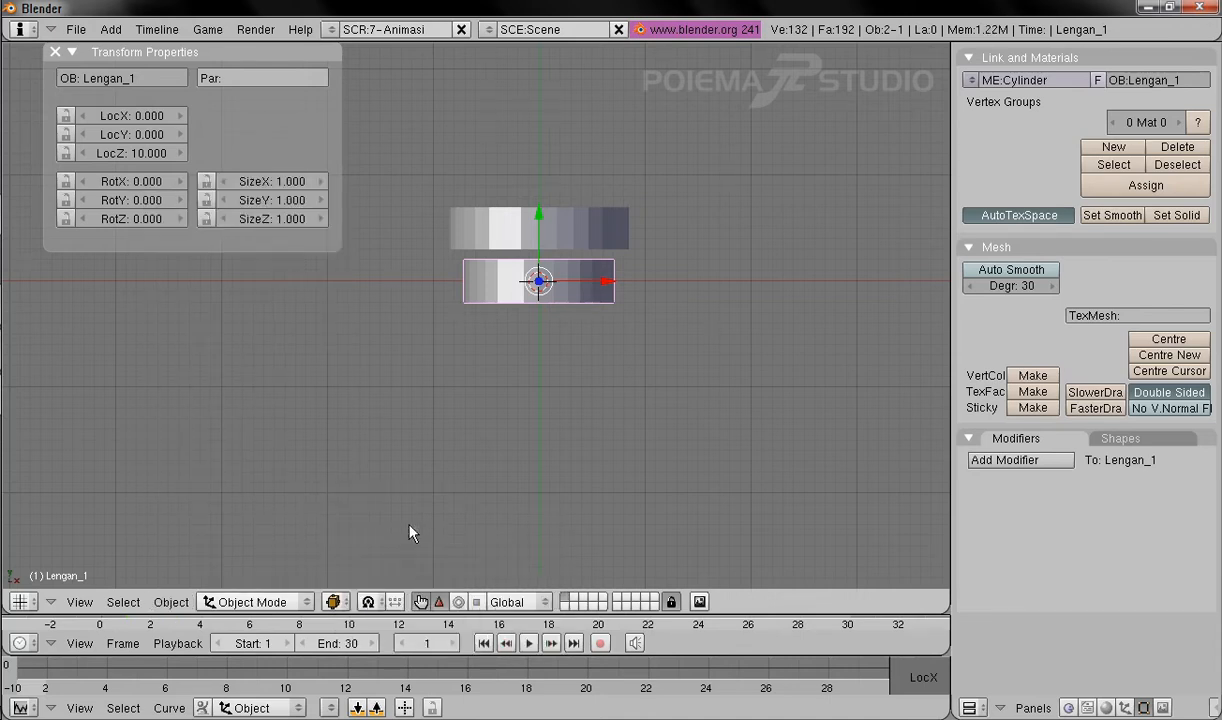
Step: Duplicate Lengan_2 and place the copy below Lengan_1 in the view, at about X -0.03 and Y -0.64
right_click(477, 237)
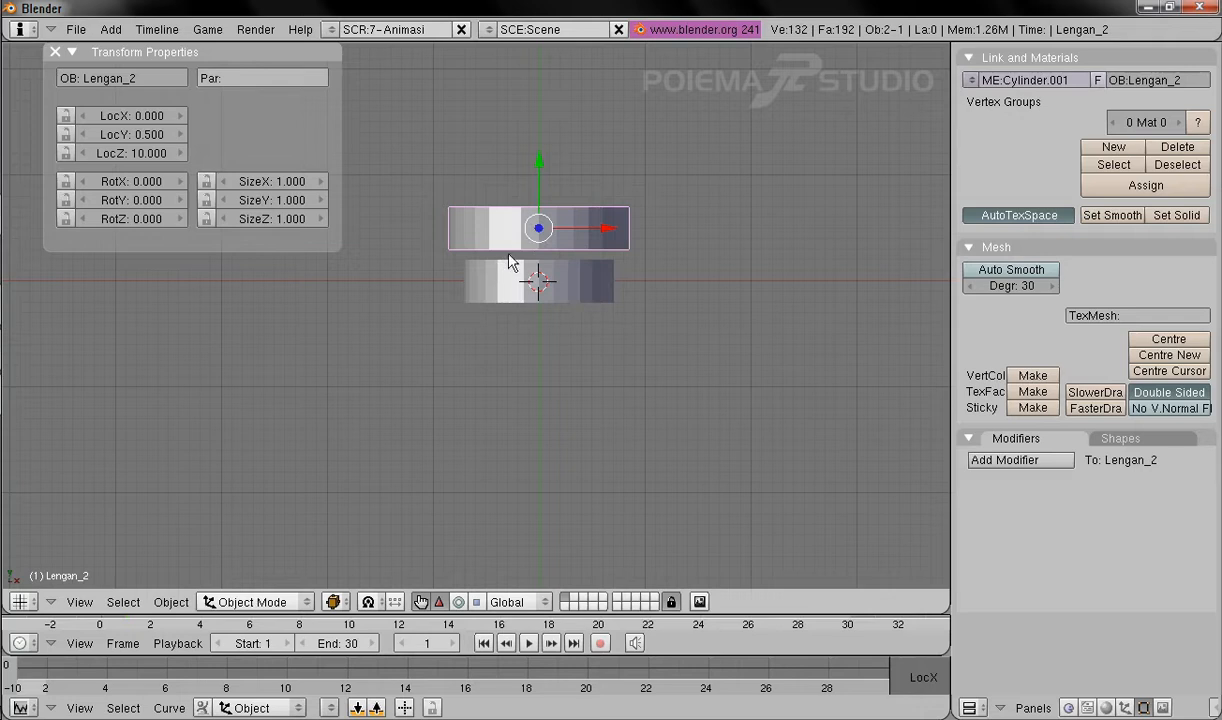
click(171, 601)
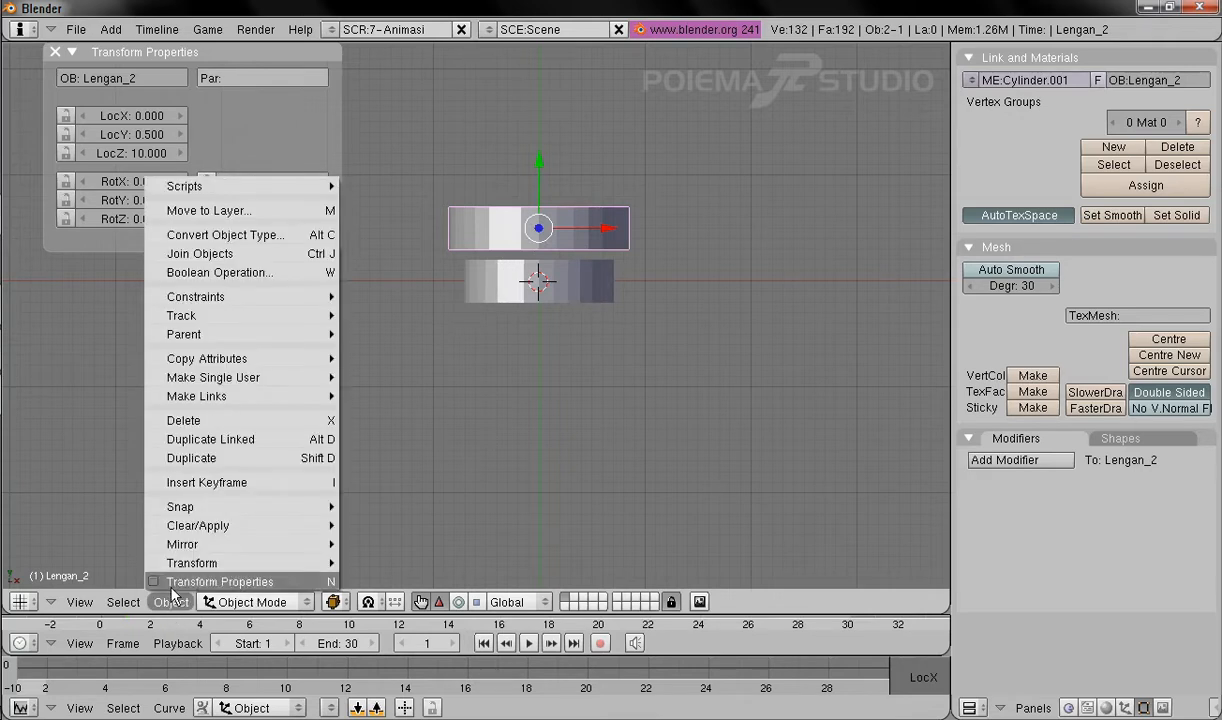
click(205, 458)
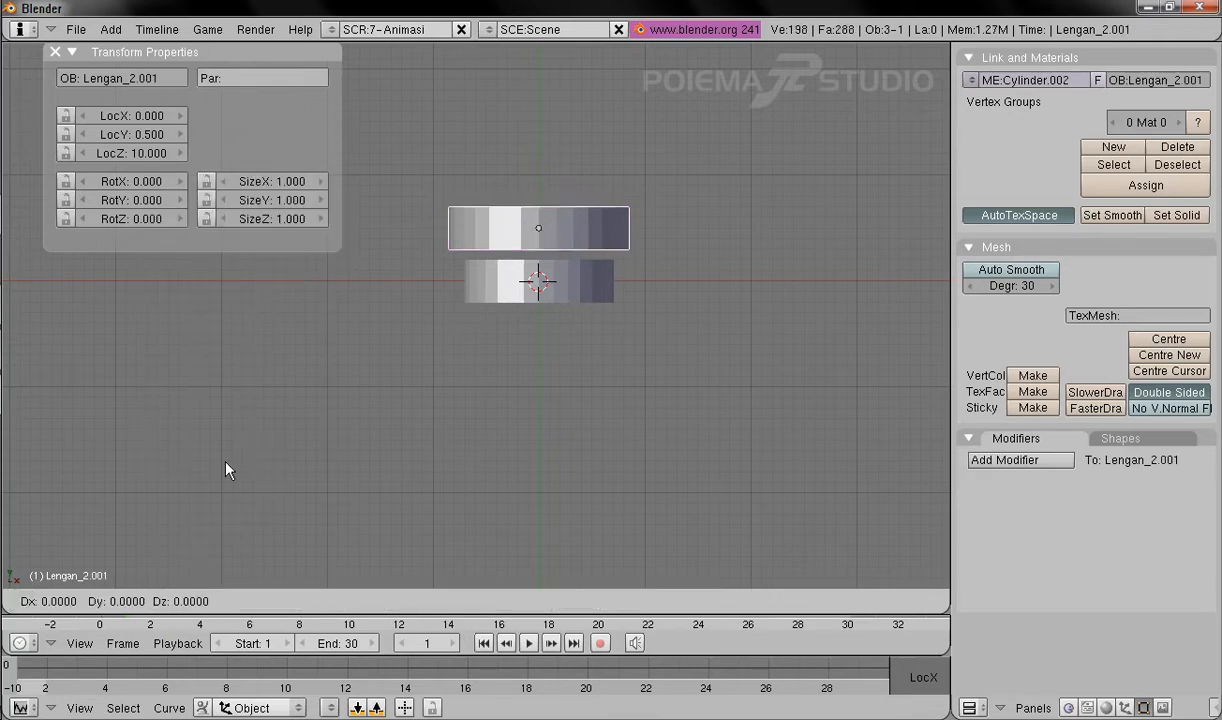
click(229, 594)
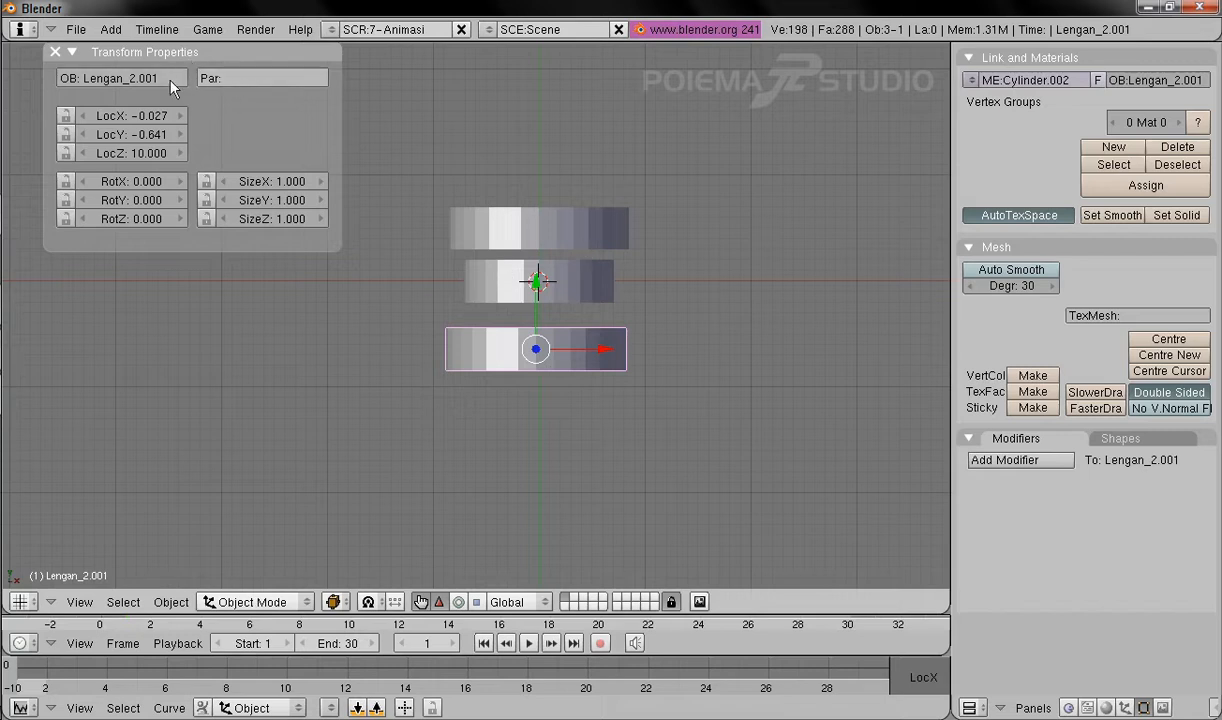
Step: Set the new copy's LocX to 0 and its LocY to -0.5
click(140, 116)
key(Tab)
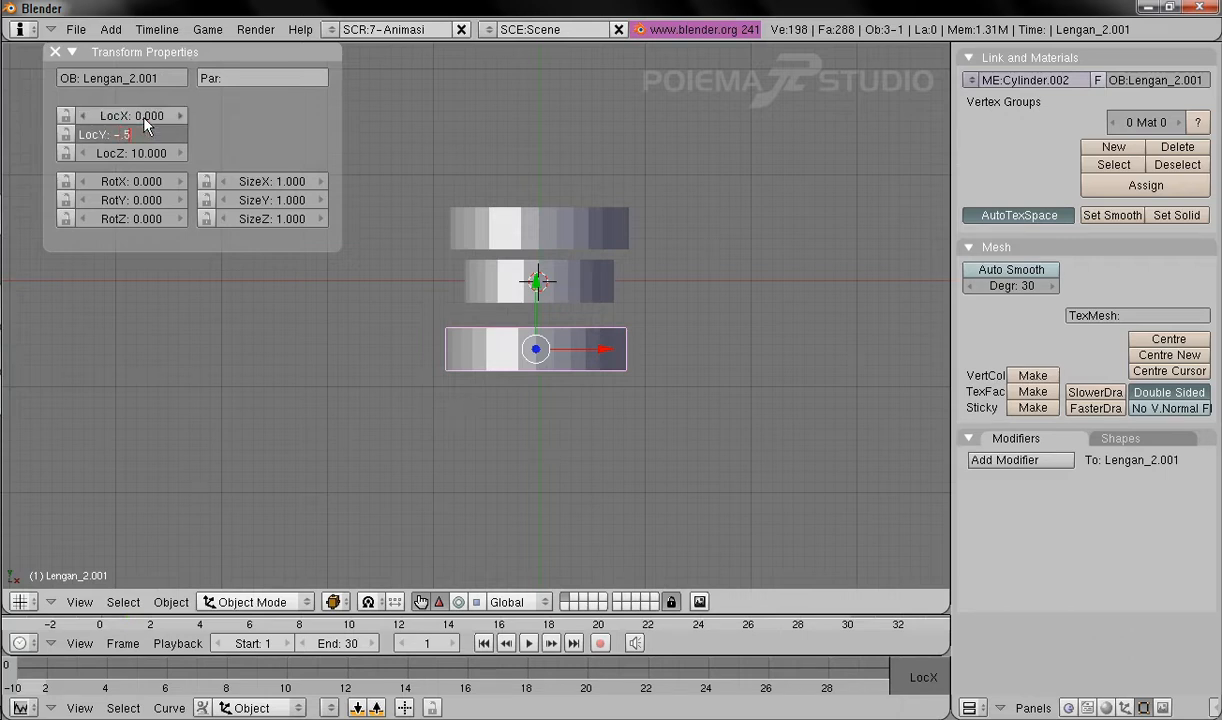
key(Return)
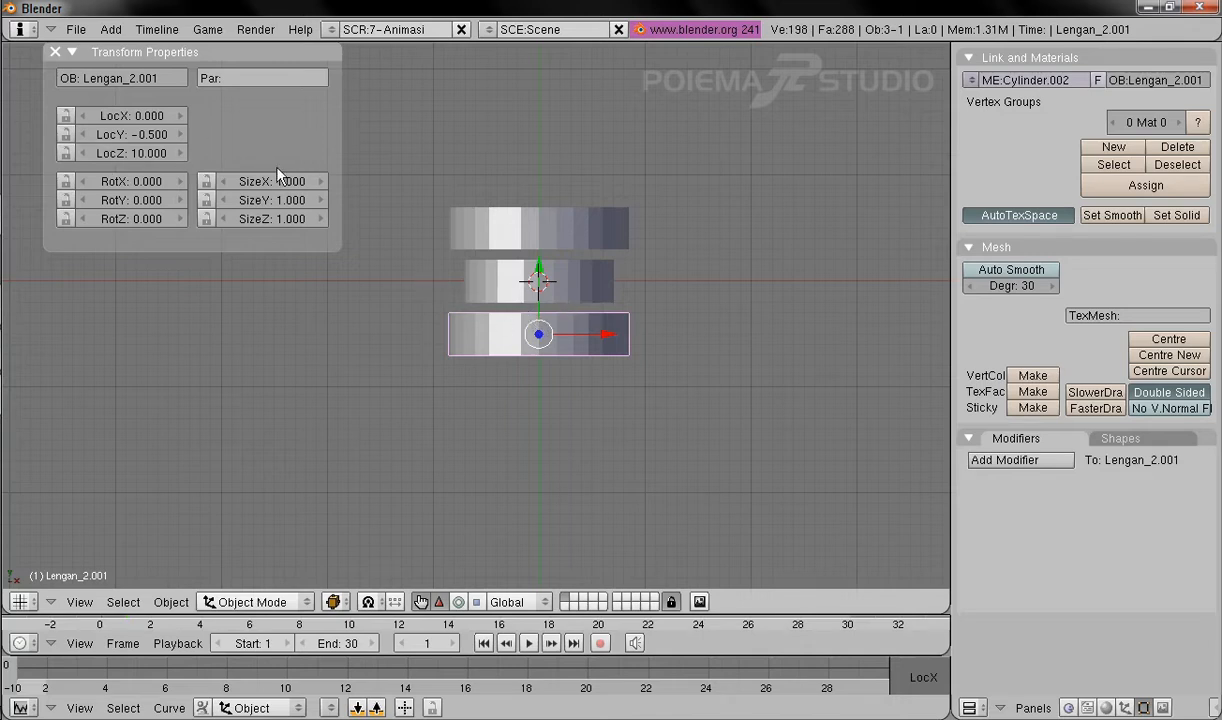
Step: Open the middle cylinder, Lengan_1, in Edit Mode and view the three cylinders in perspective from an angle
right_click(555, 278)
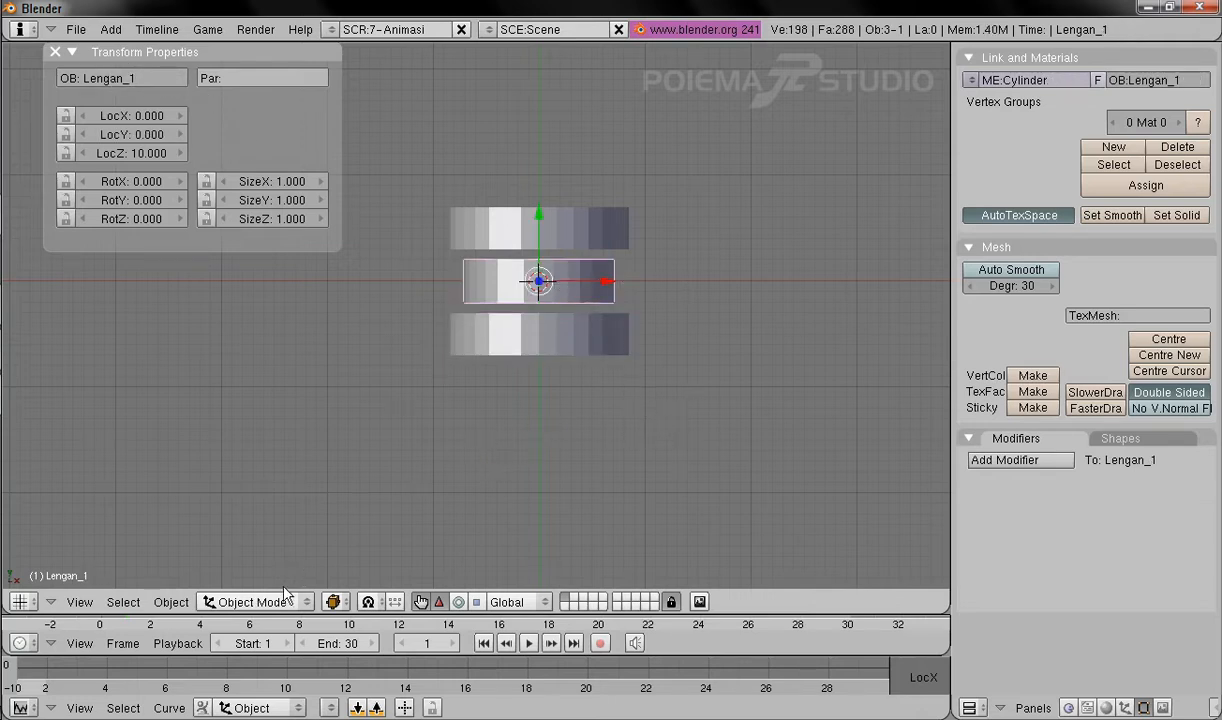
click(262, 602)
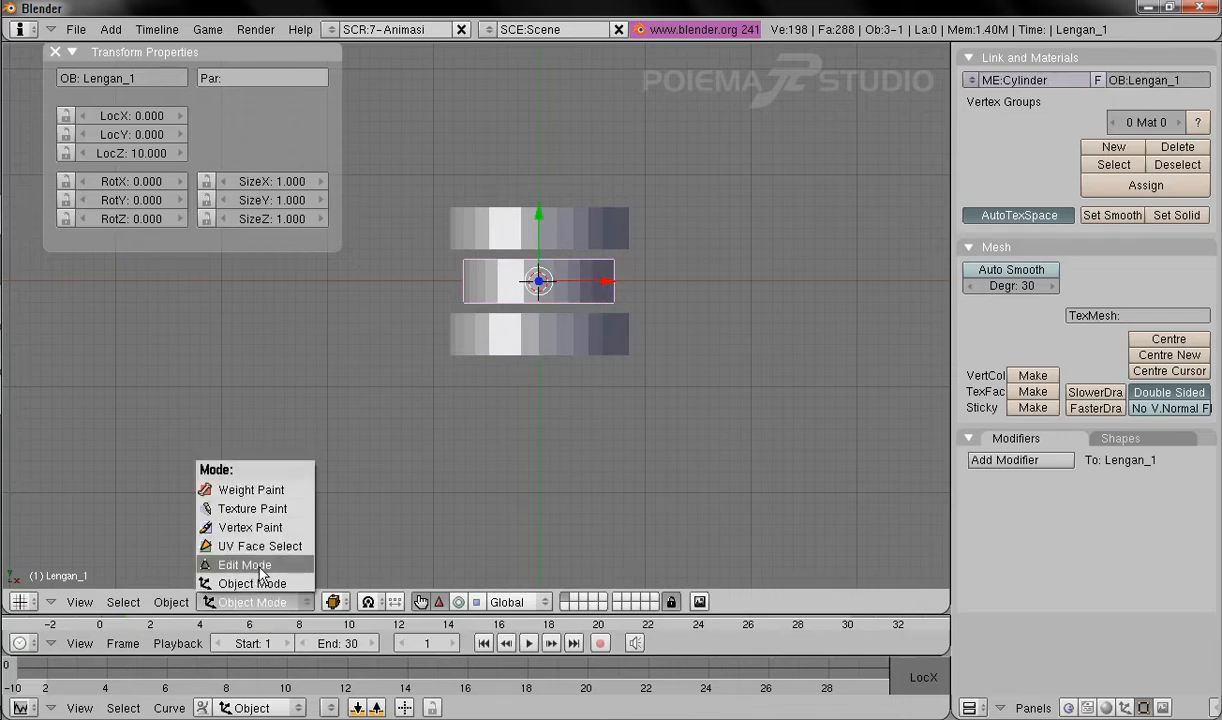
click(259, 566)
middle_drag(725, 419, 628, 350)
middle_drag(667, 122, 571, 366)
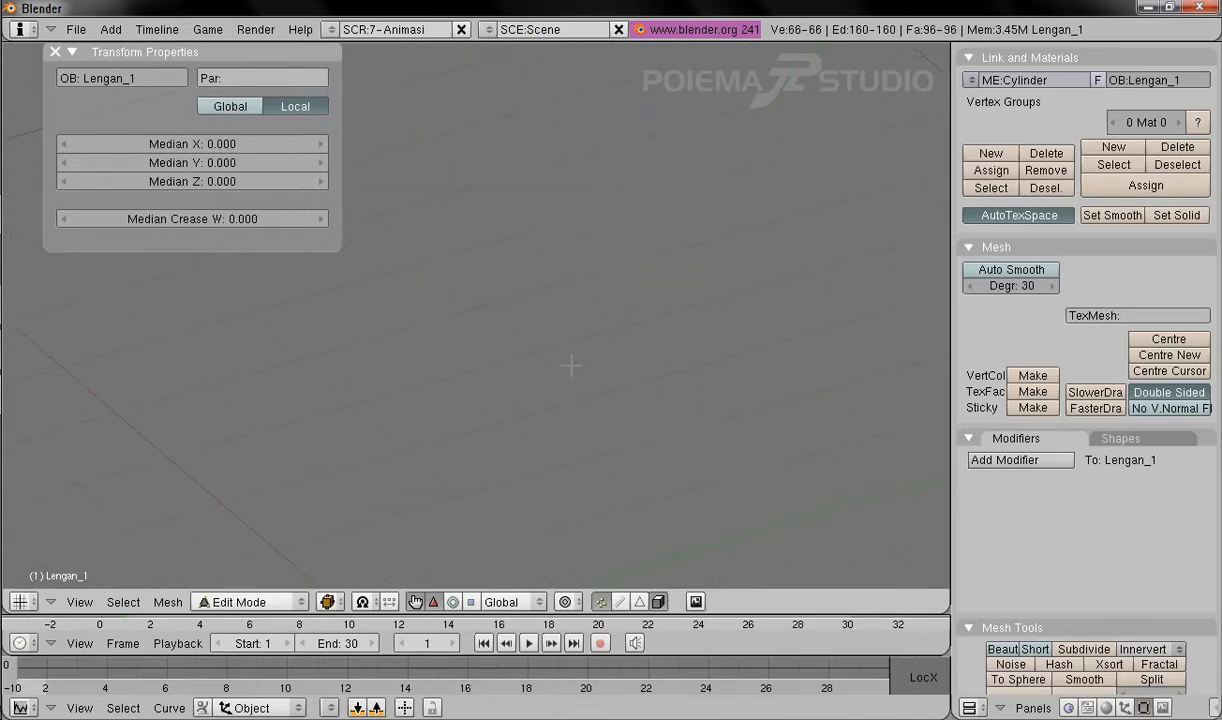
middle_drag(583, 204, 598, 273)
middle_drag(546, 239, 552, 327)
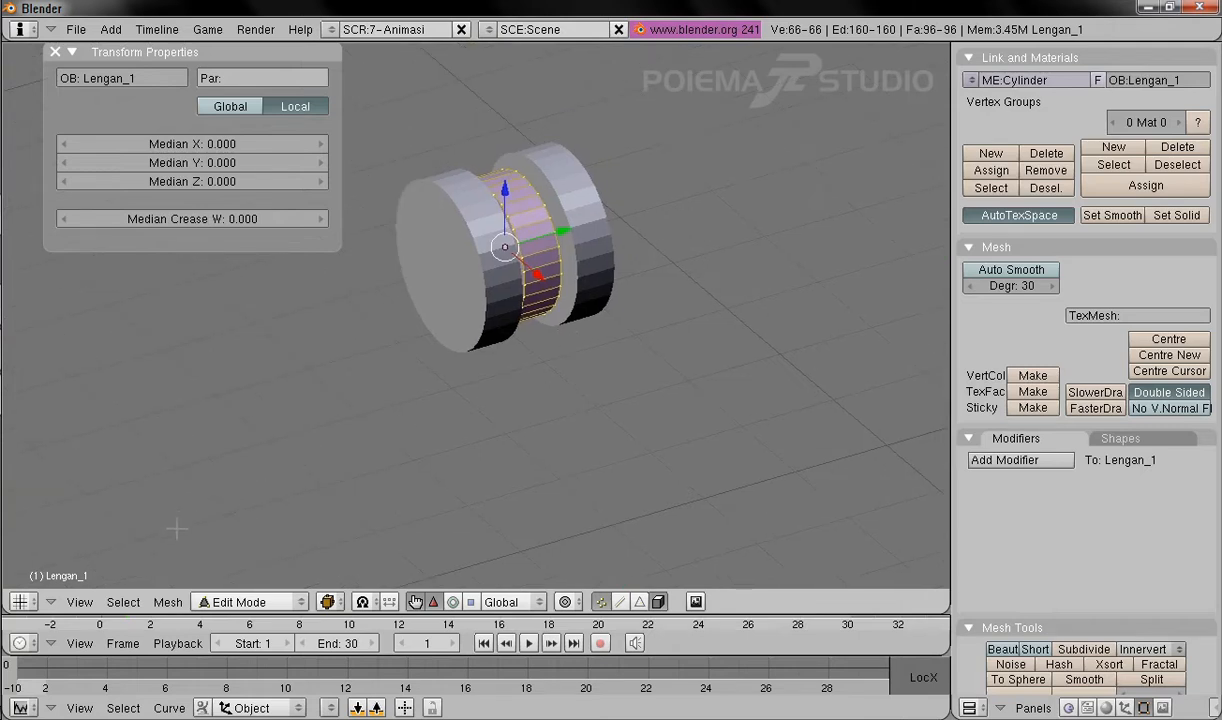
Step: Examine the Lengan_1 mesh in the front view and in the side view
click(79, 602)
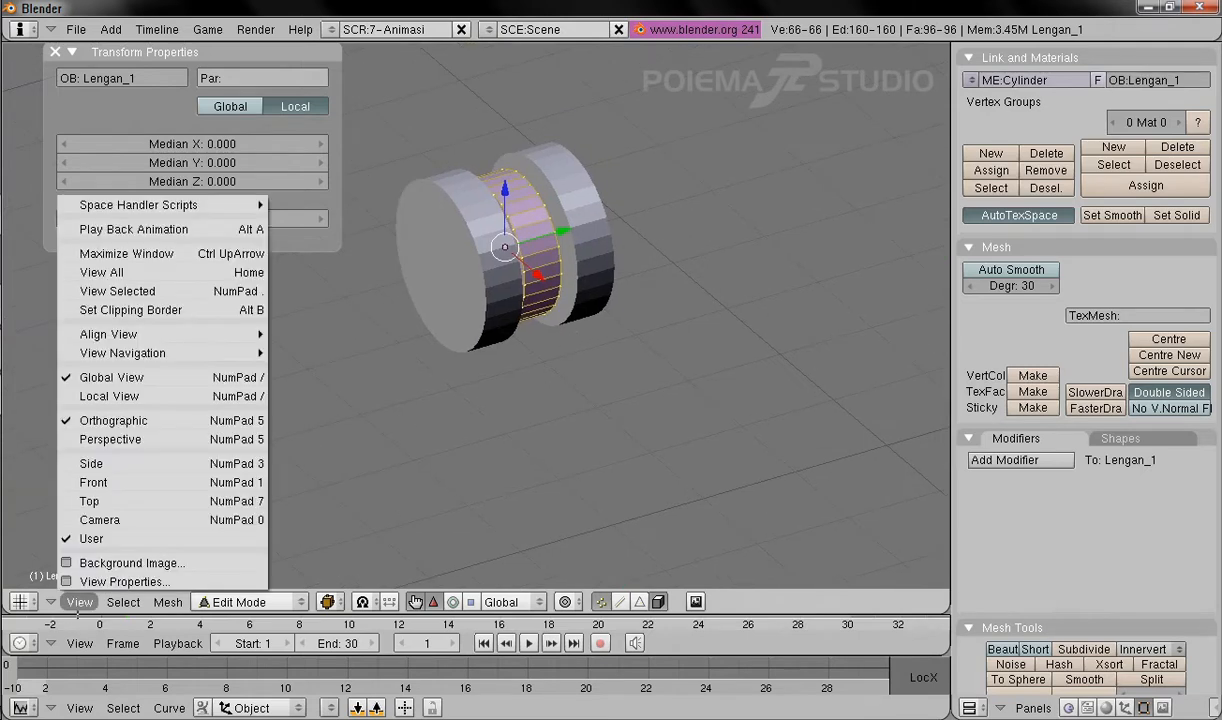
click(112, 483)
scroll(600, 275, down, 5)
shift+middle_drag(761, 467, 606, 281)
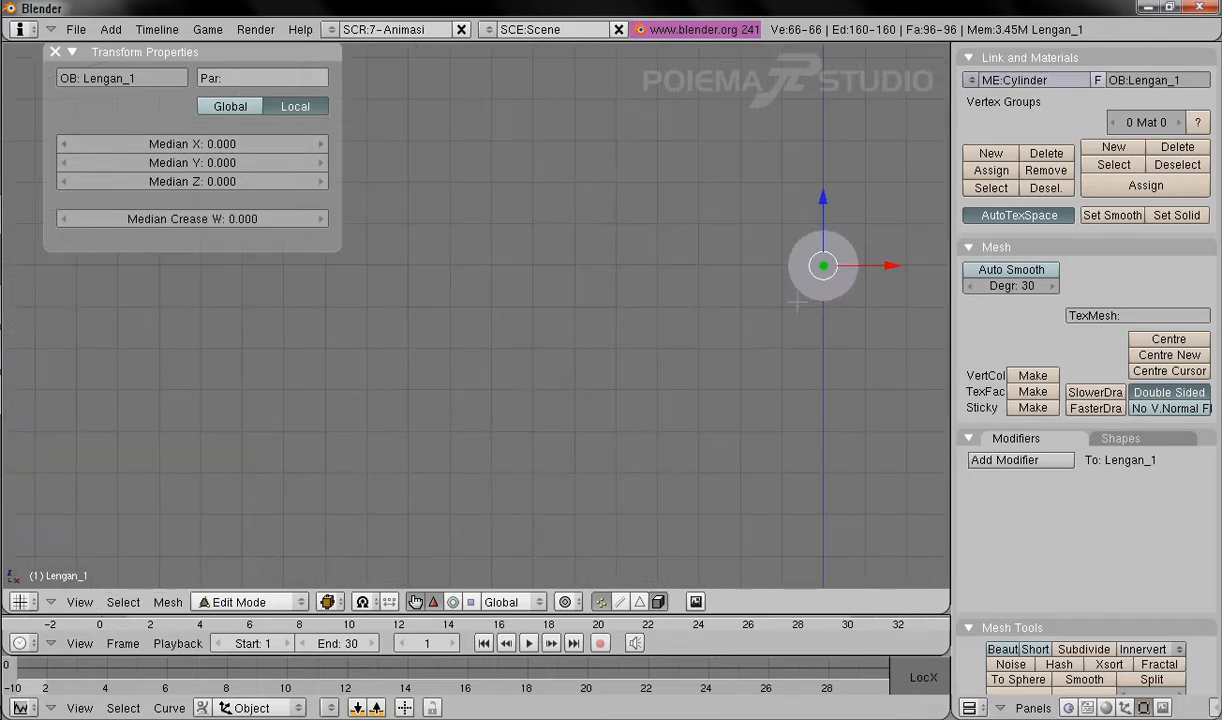
shift+middle_drag(797, 301, 567, 337)
ctrl+middle_drag(709, 366, 795, 487)
shift+middle_drag(793, 370, 650, 422)
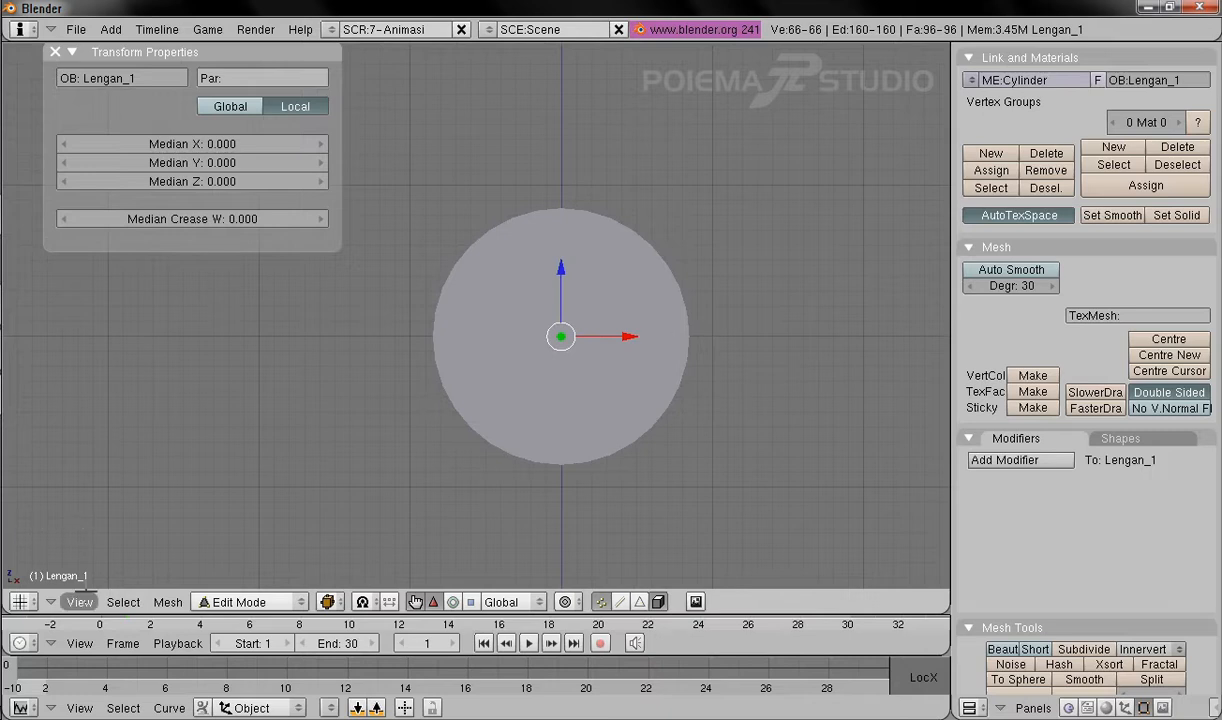
click(79, 602)
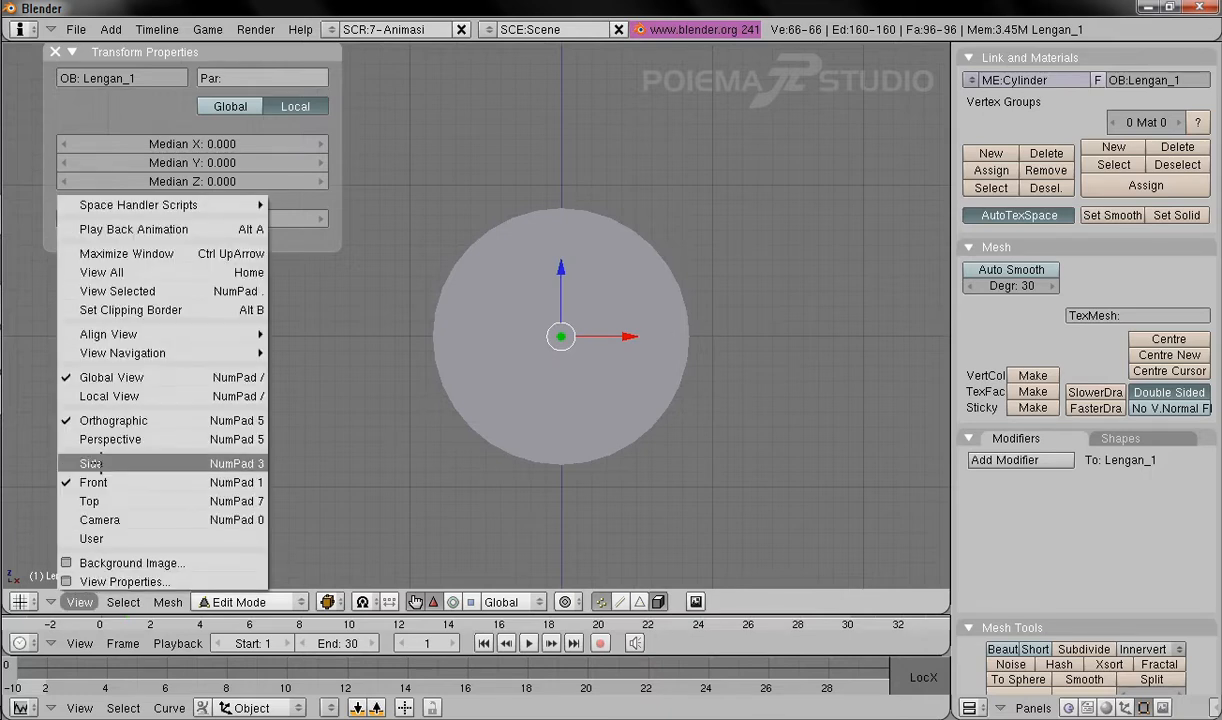
click(127, 463)
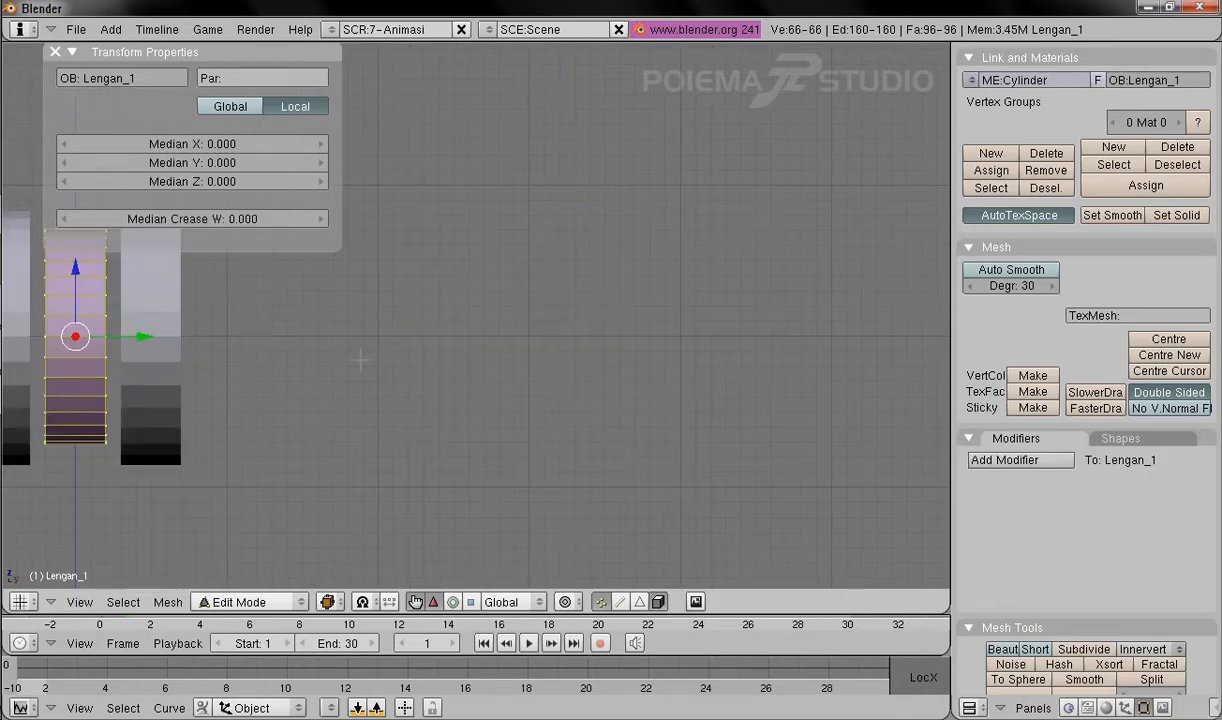
Step: Switch Lengan_1 to face selection and select the four adjacent rim faces at mid-height on the +X side
shift+middle_drag(209, 357, 622, 404)
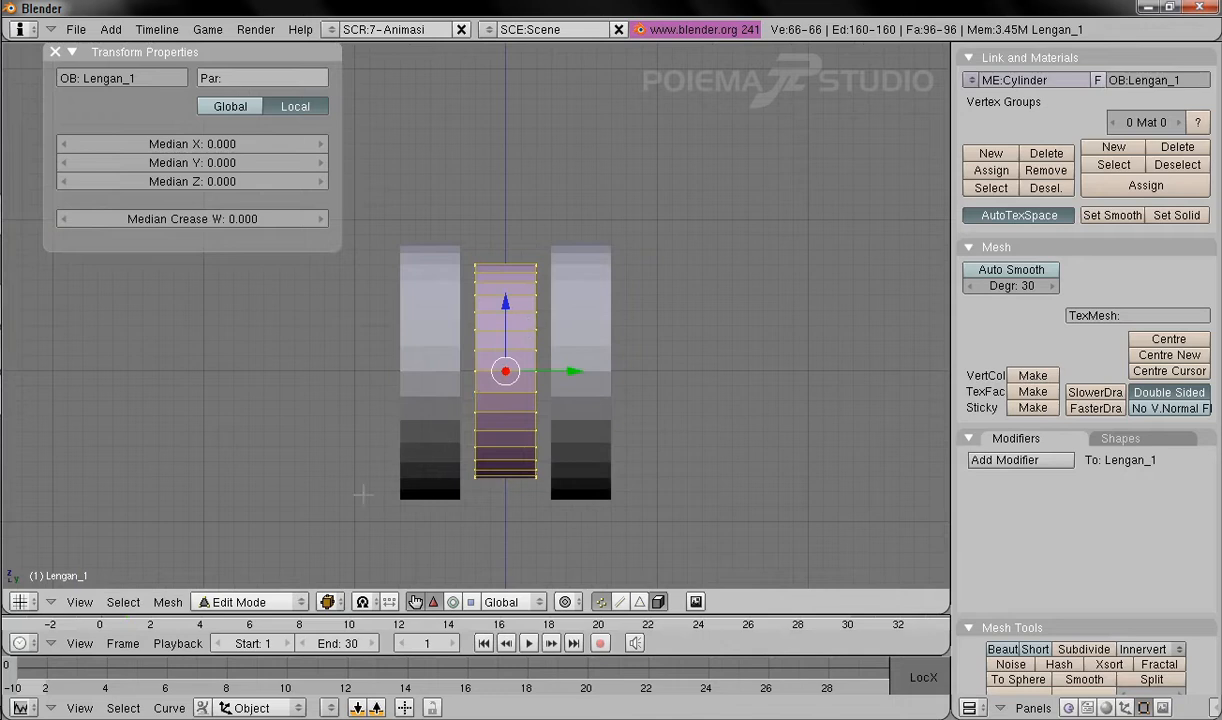
click(640, 601)
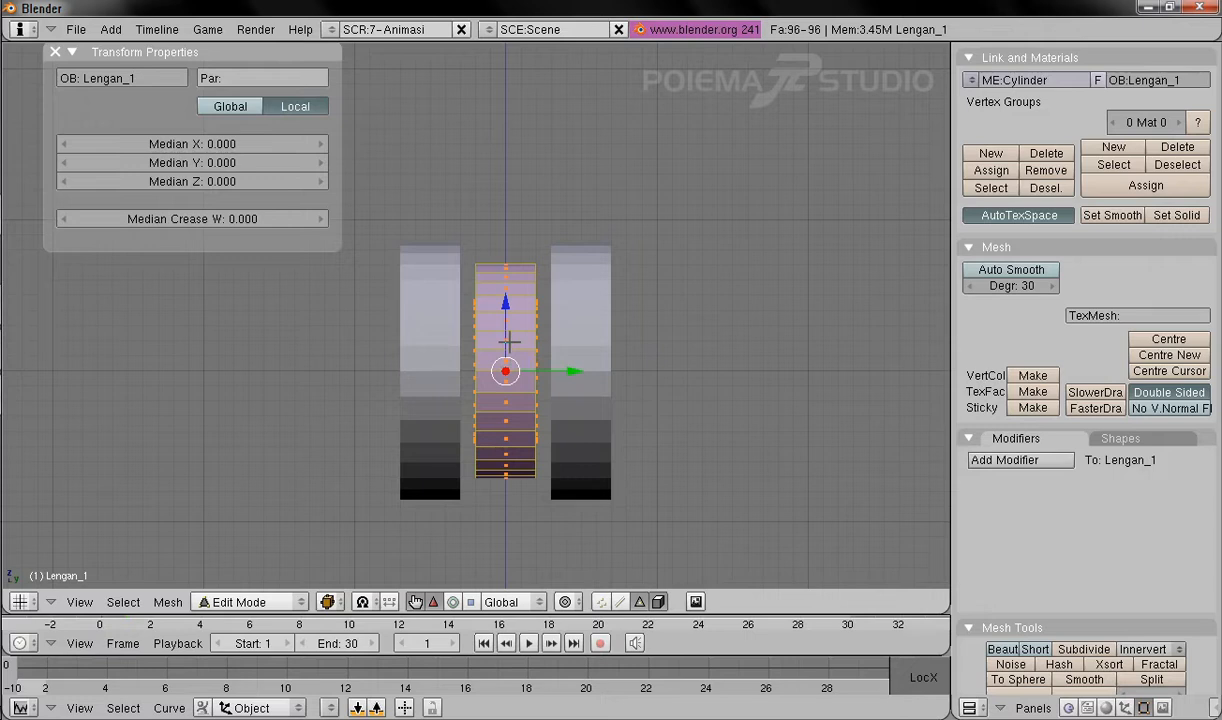
right_click(508, 342)
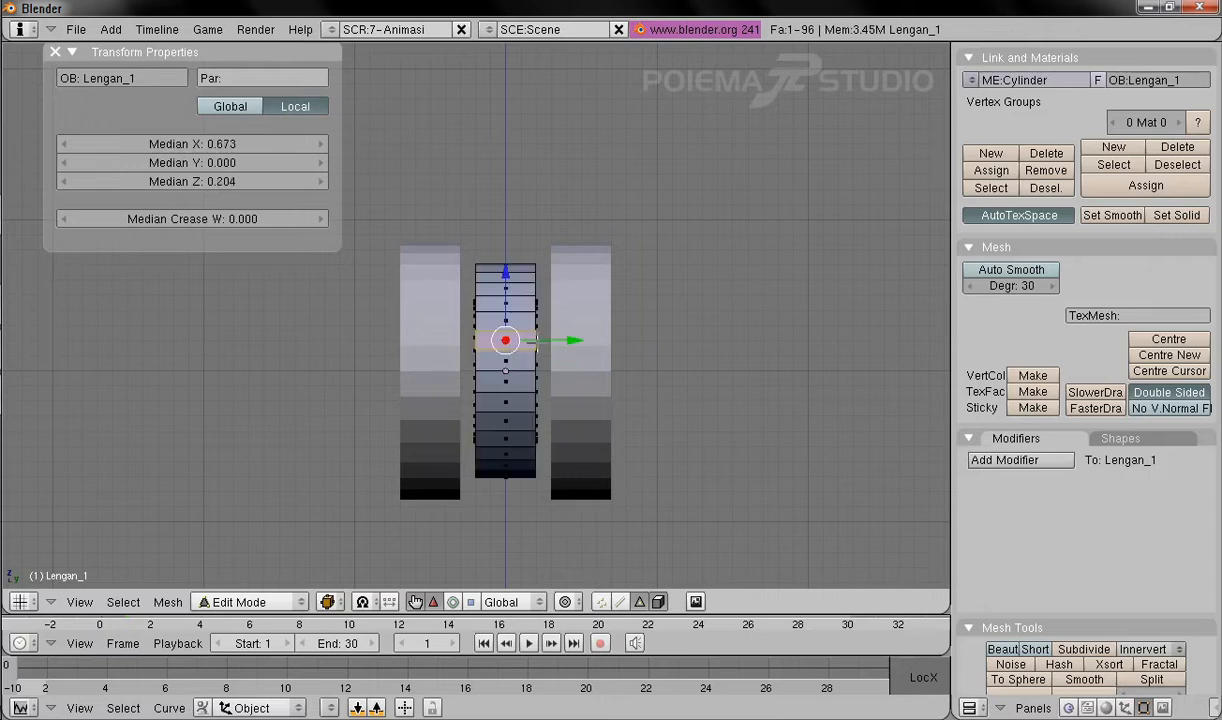
shift+right_click(500, 360)
shift+right_click(500, 378)
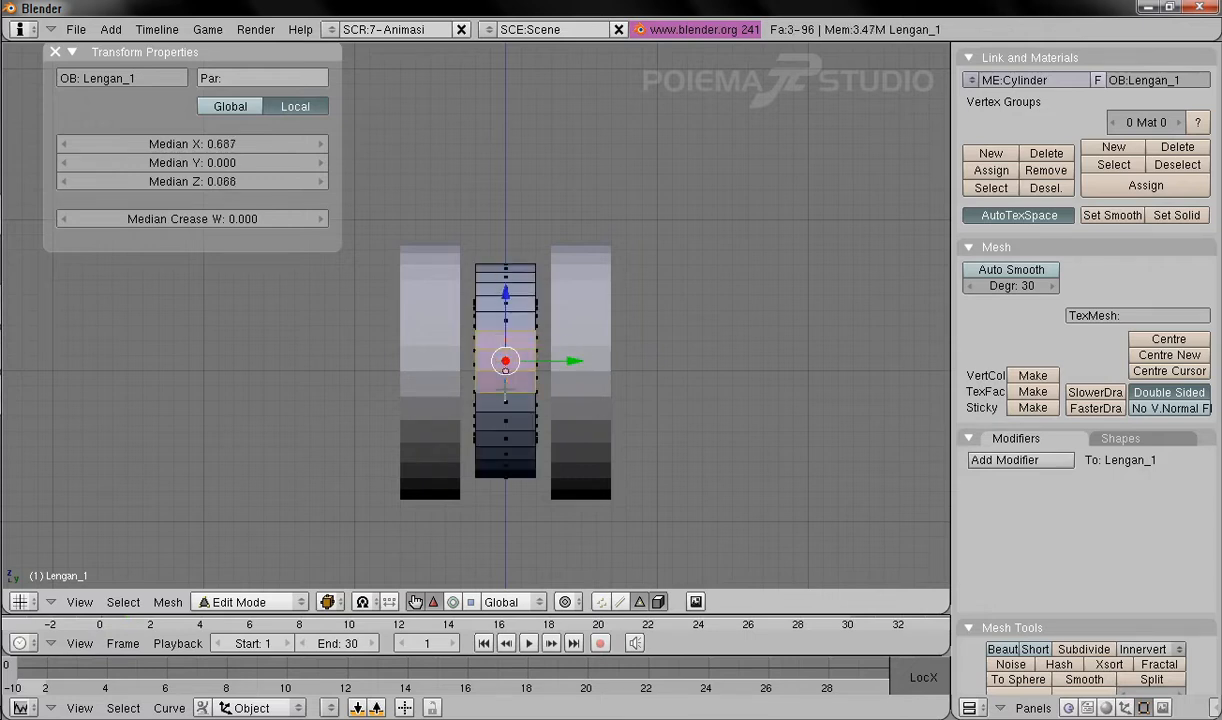
shift+right_click(506, 402)
middle_drag(511, 389, 538, 425)
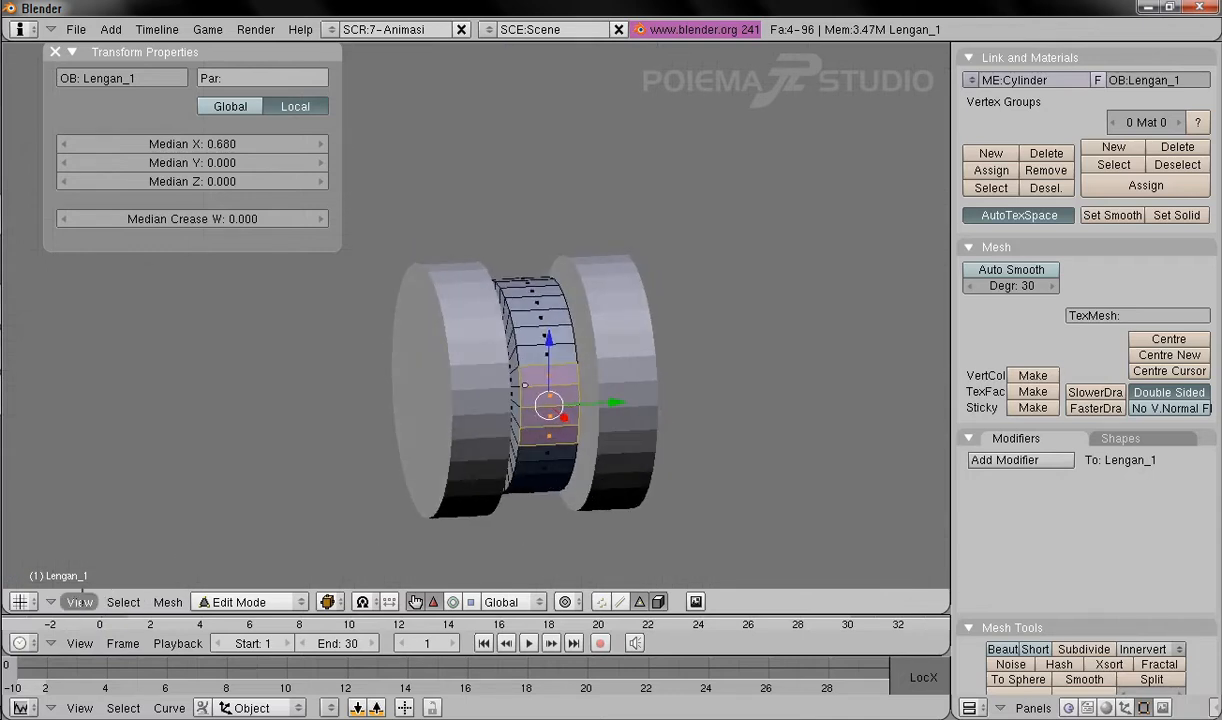
Step: Extrude the four selected rim faces of Lengan_1 as a region, about 0.92 outward along X
click(80, 602)
click(91, 463)
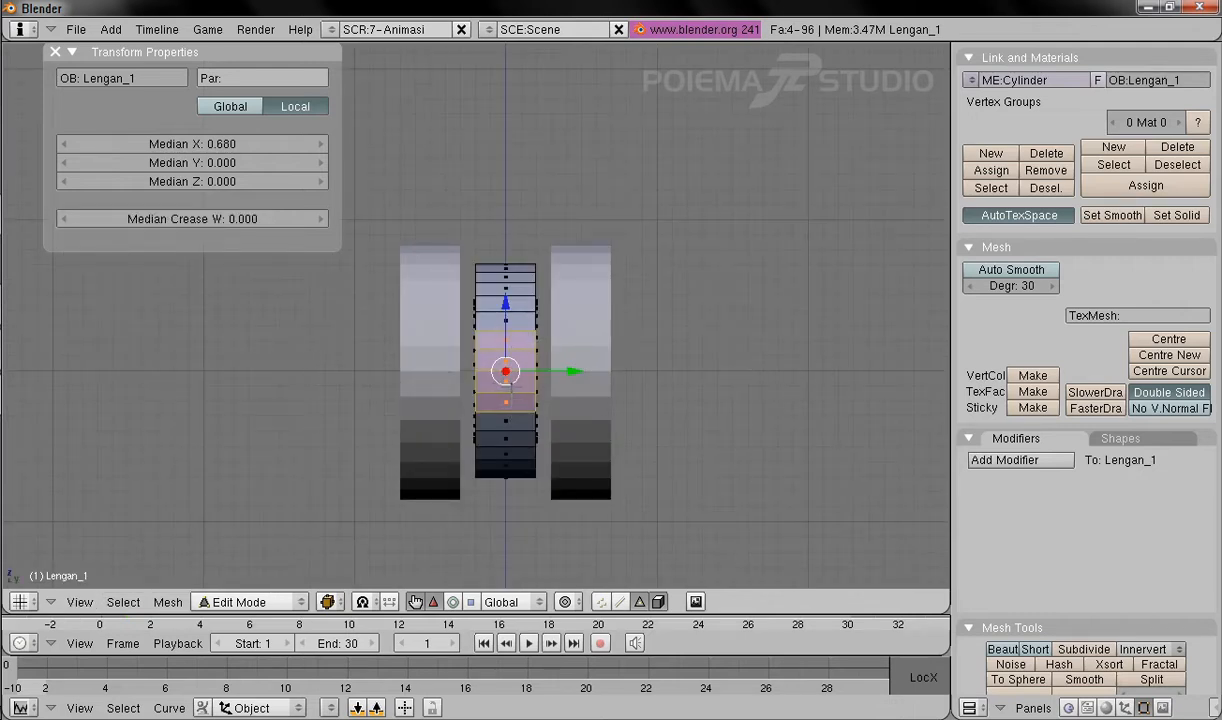
middle_drag(357, 339, 614, 287)
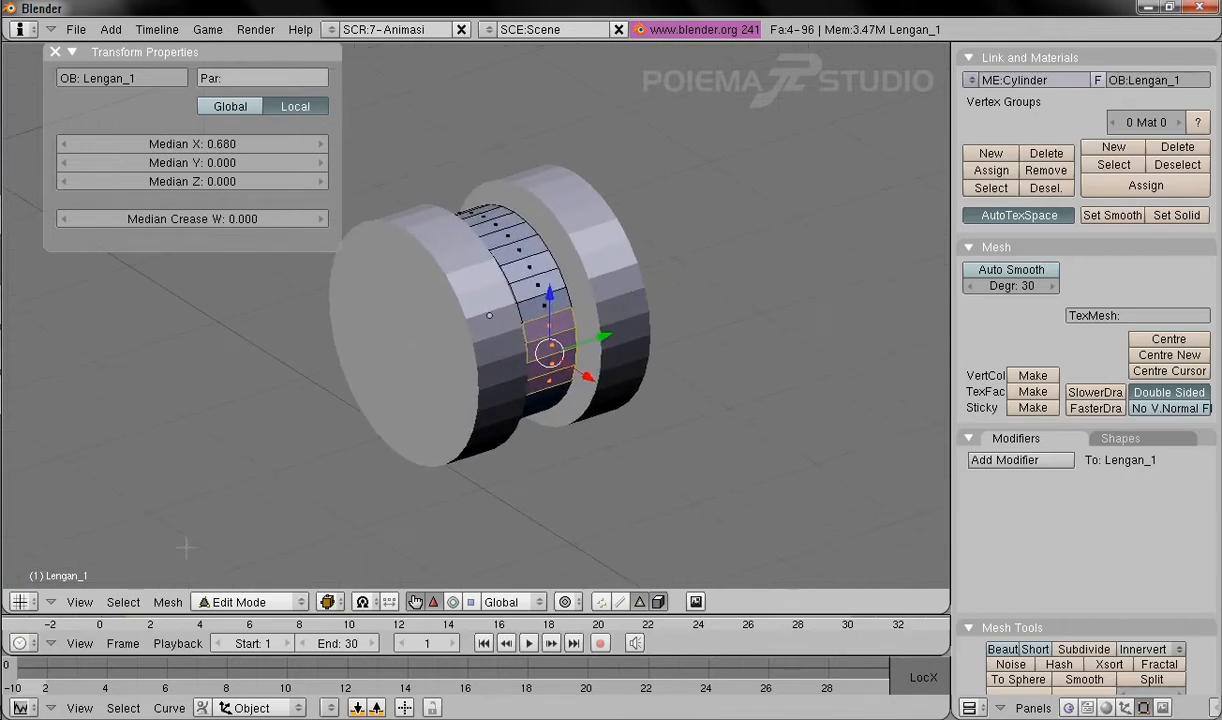
click(166, 601)
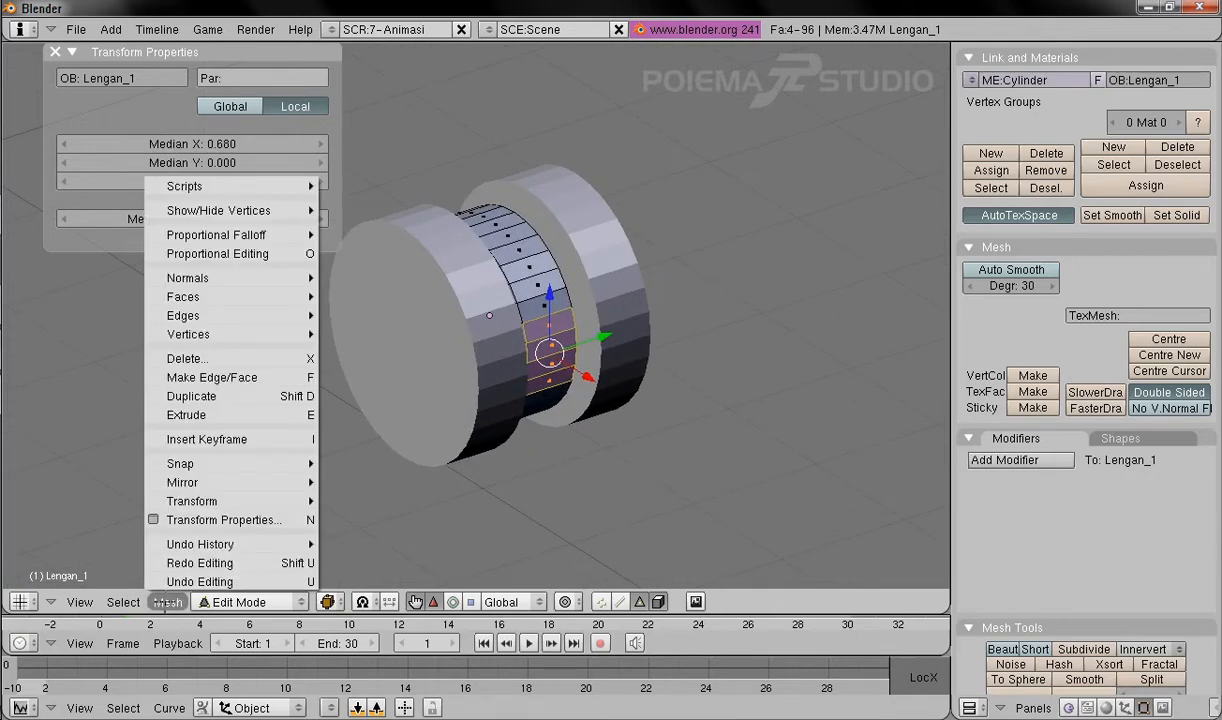
mouse_move(240, 290)
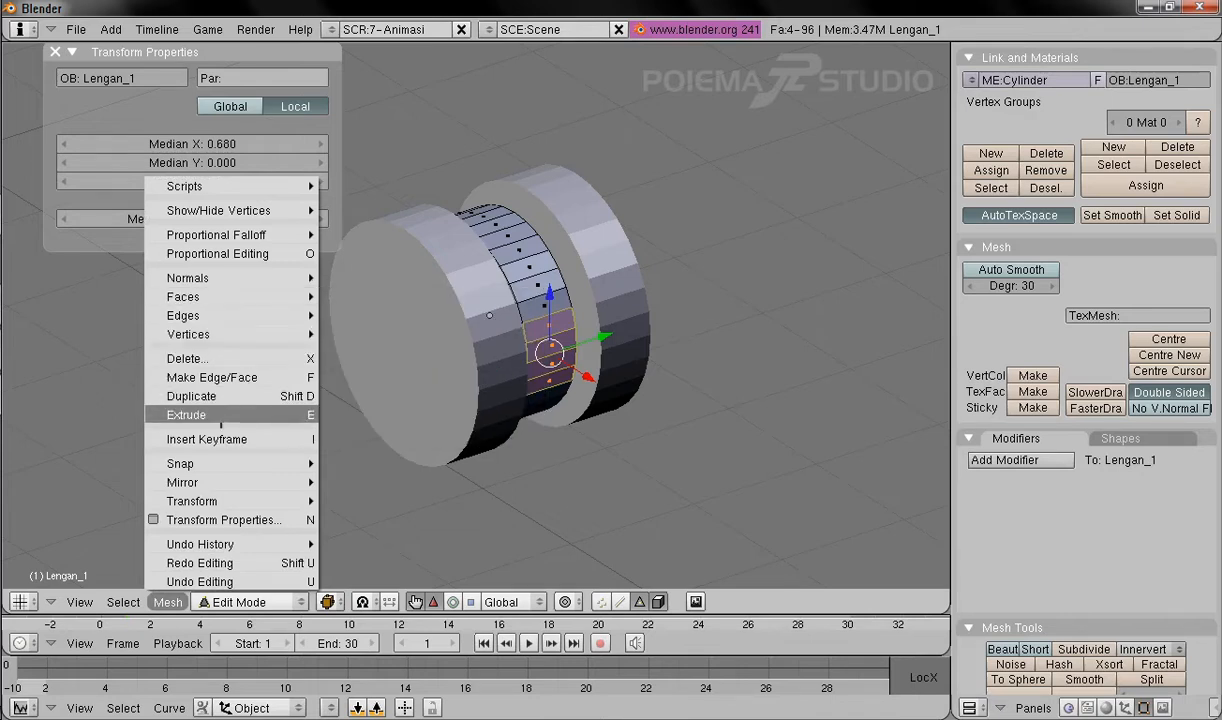
click(228, 416)
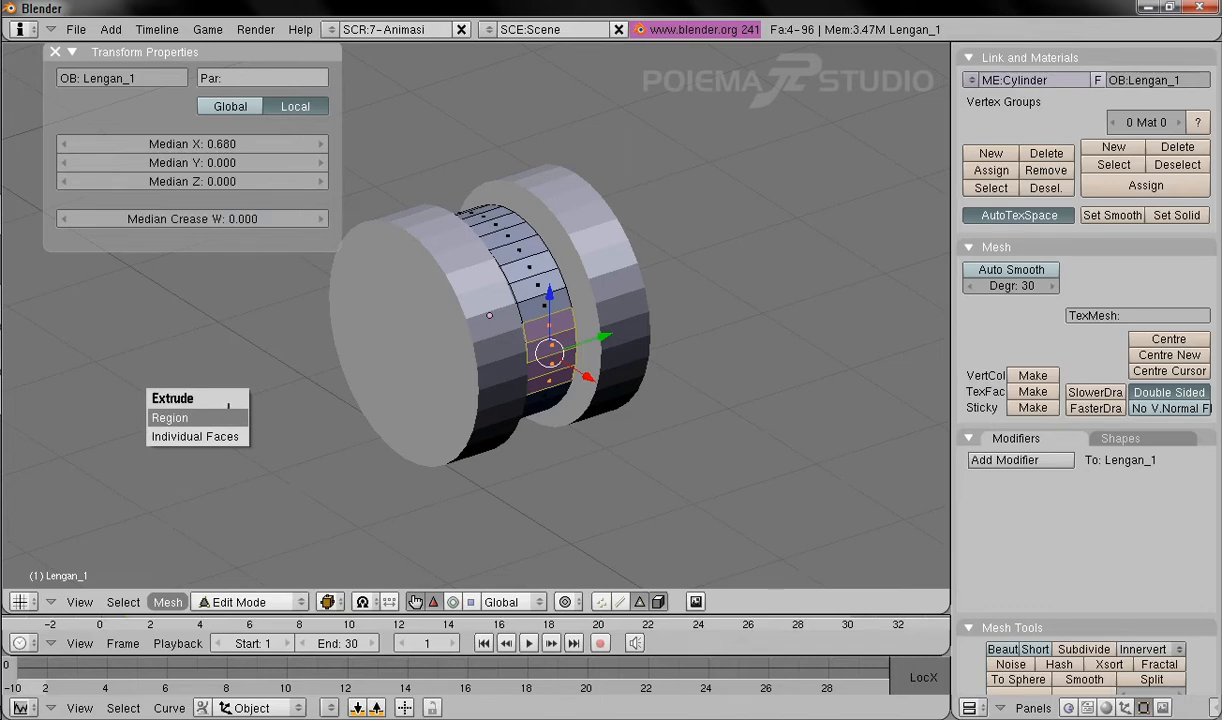
click(226, 411)
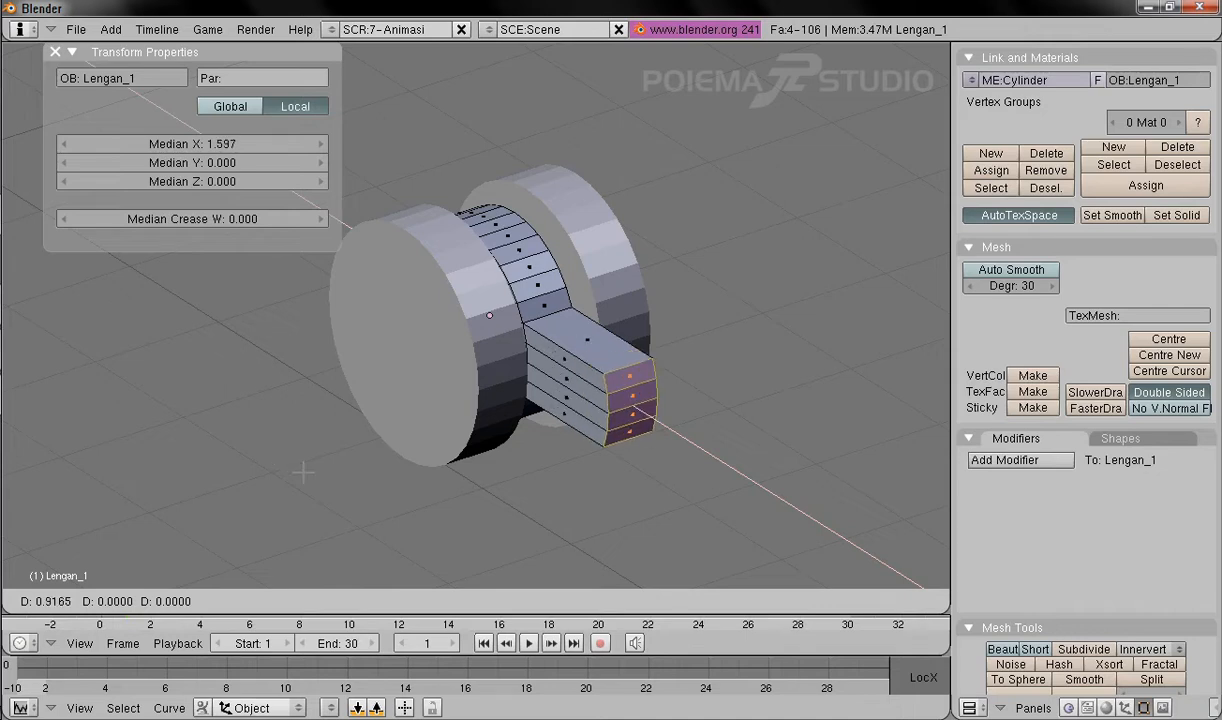
click(303, 472)
Step: In edge selection with global coordinates, set the Median X of the middle edge on the extruded end to 1
mouse_move(658, 393)
middle_down()
mouse_move(692, 406)
mouse_move(665, 386)
middle_up()
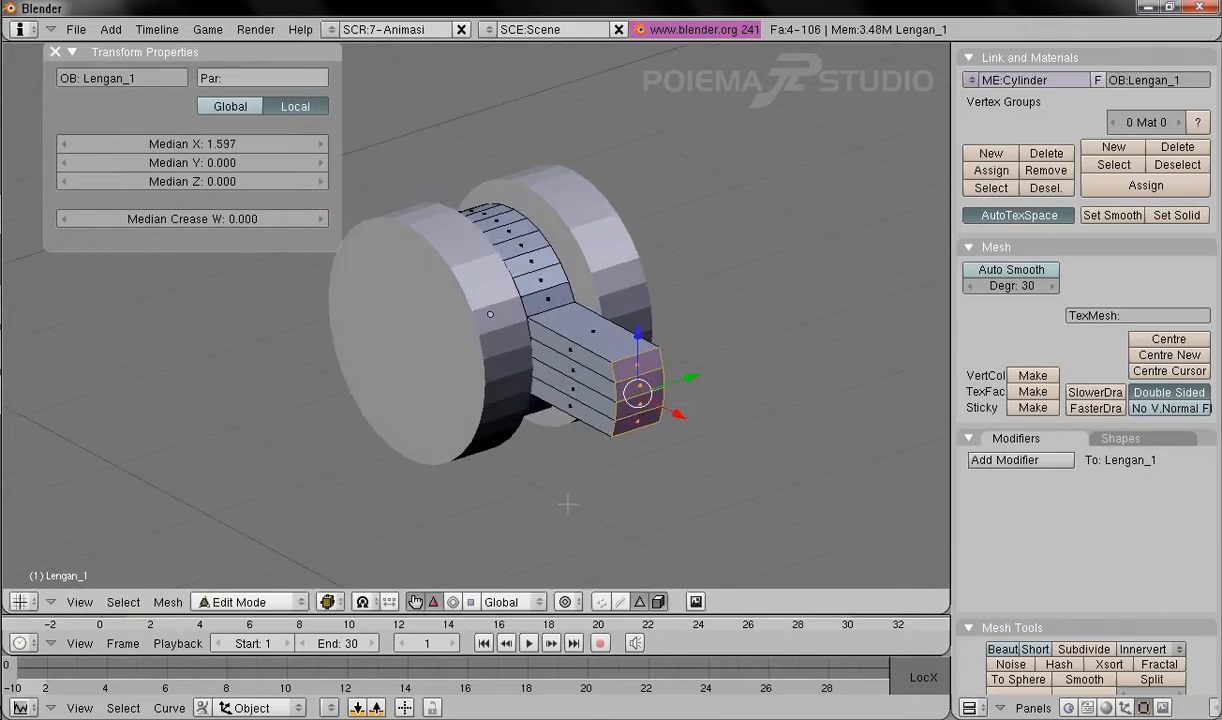
click(621, 601)
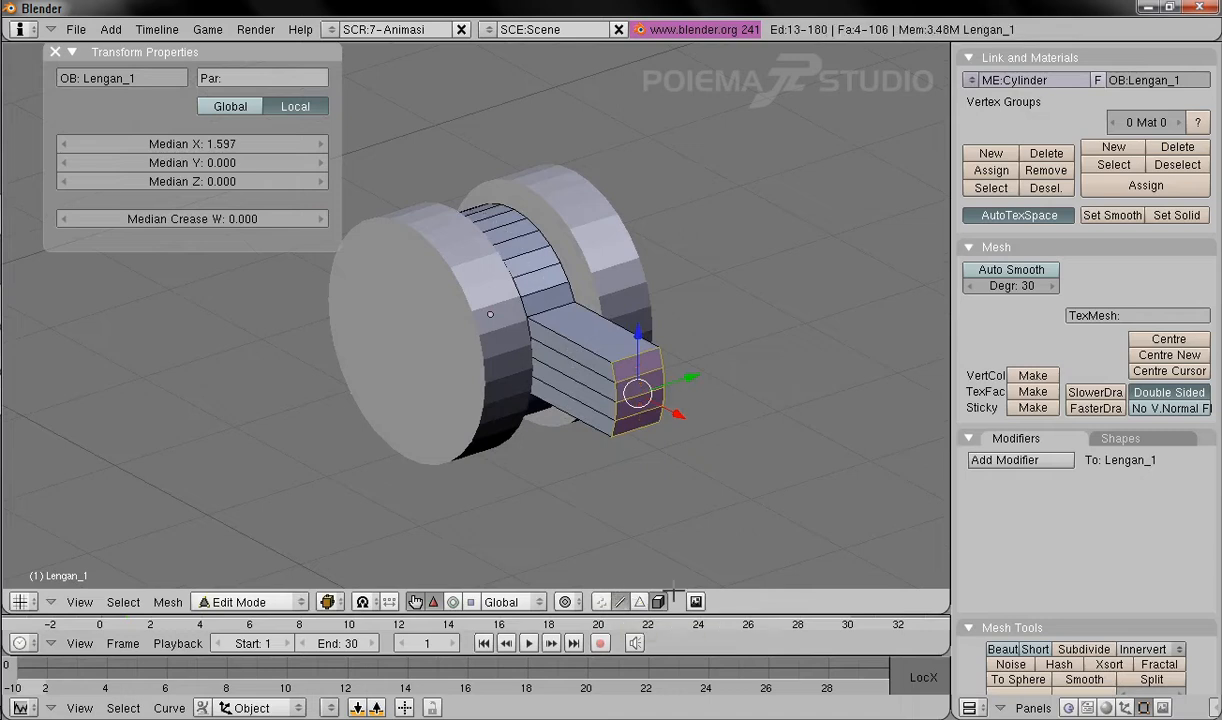
middle_drag(628, 394, 689, 409)
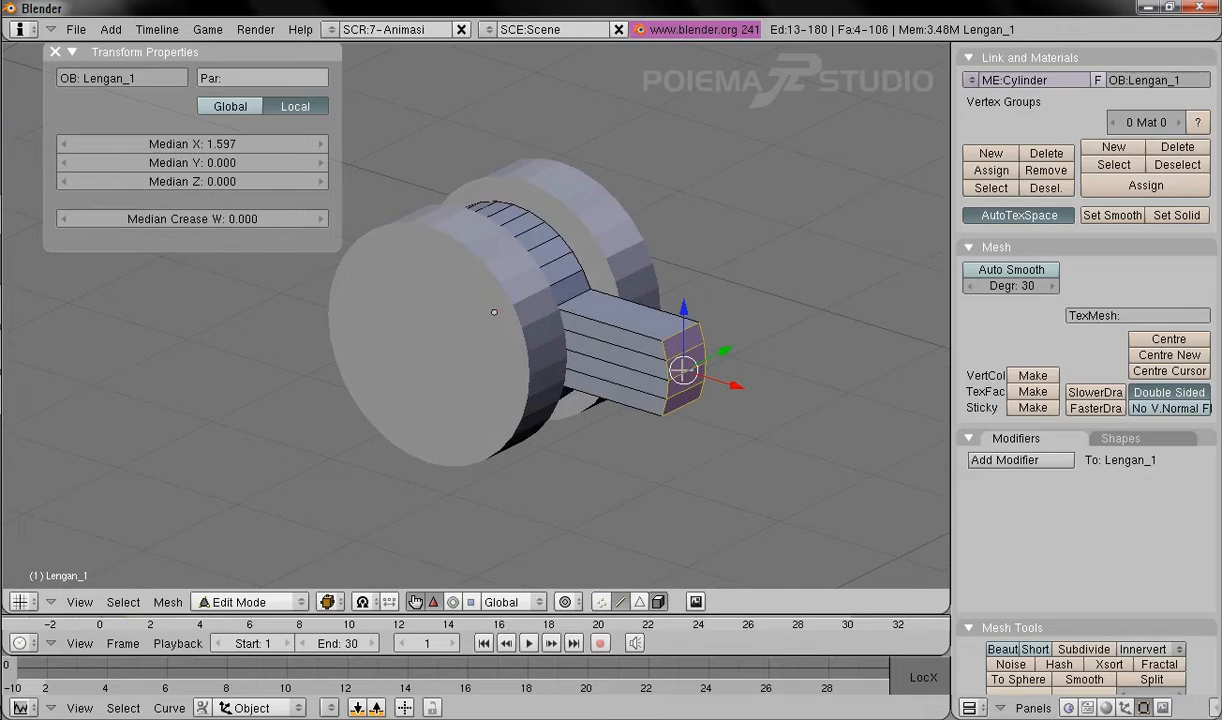
right_click(683, 370)
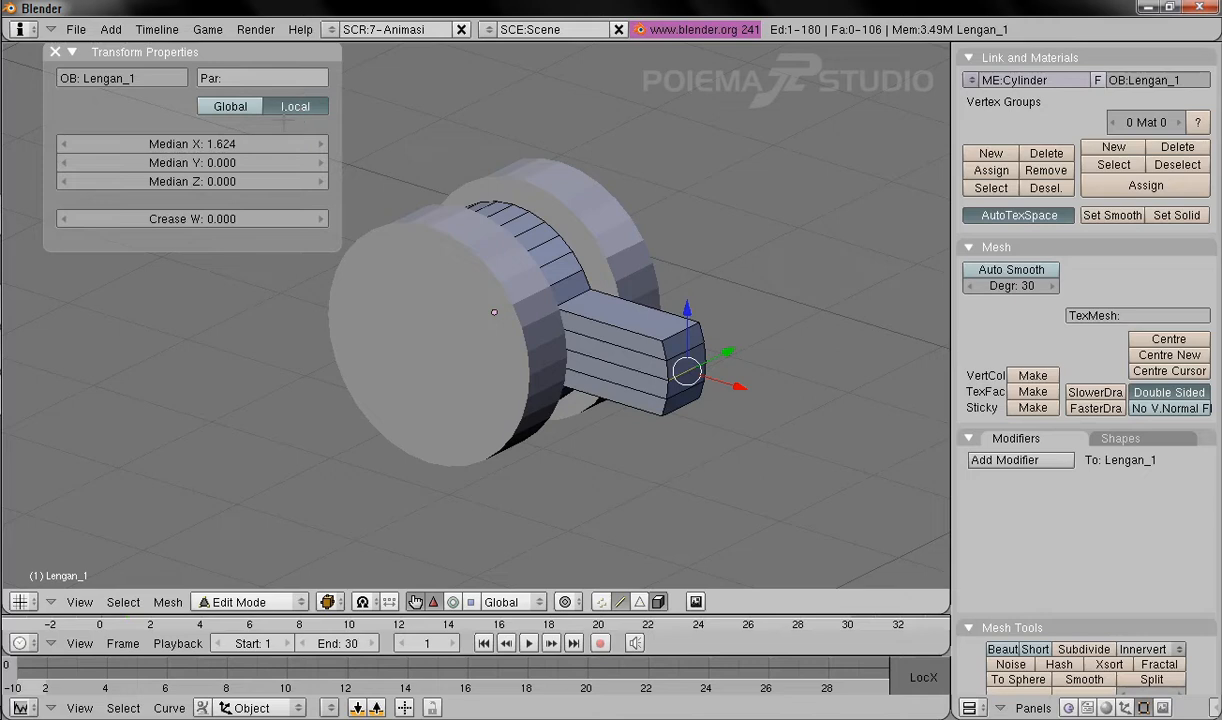
click(222, 107)
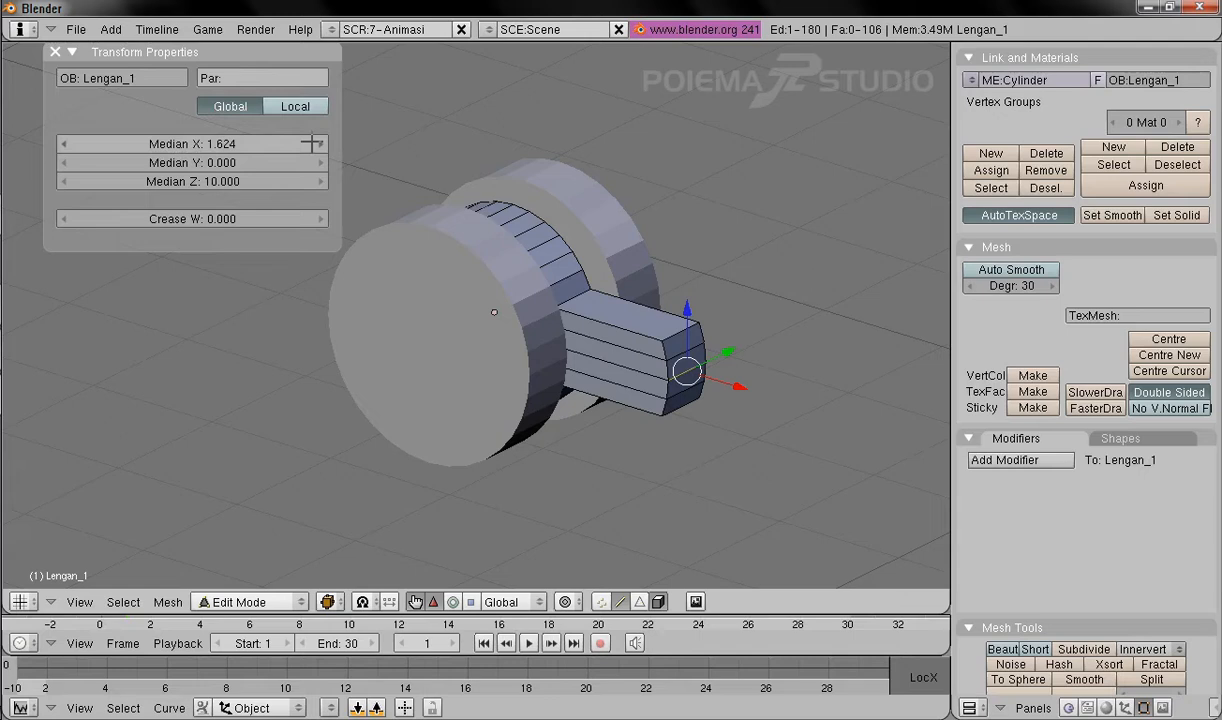
click(205, 144)
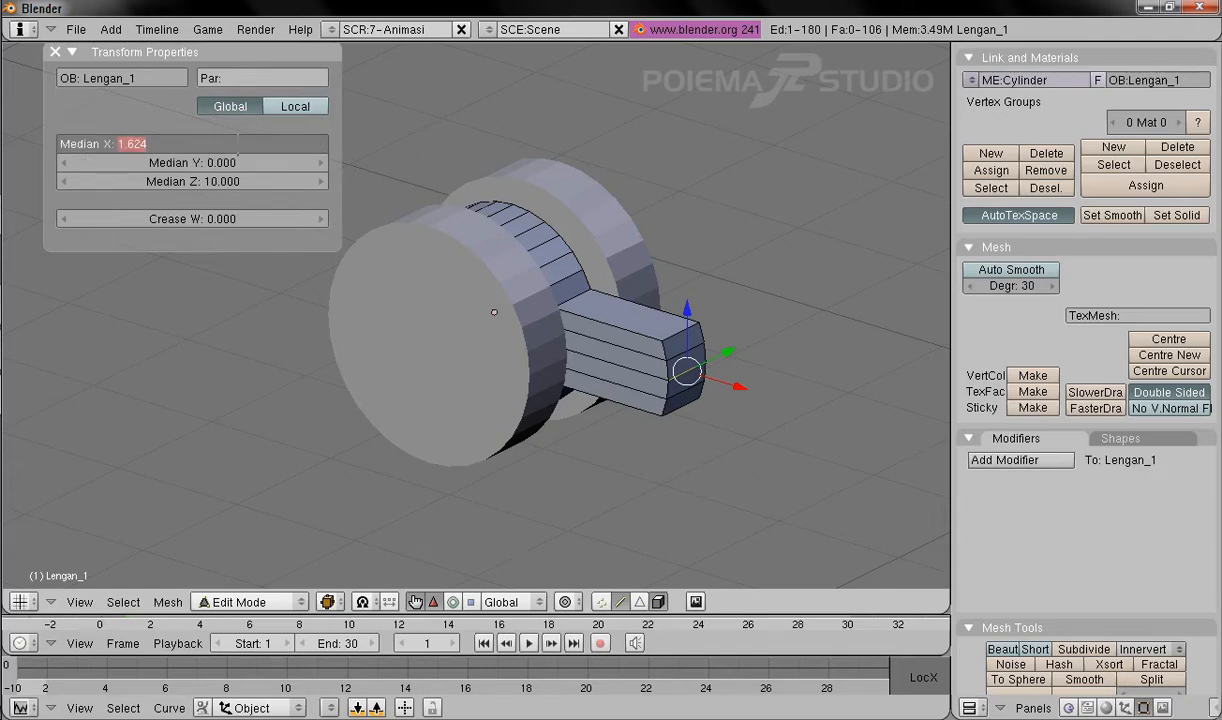
text(1)
key(Return)
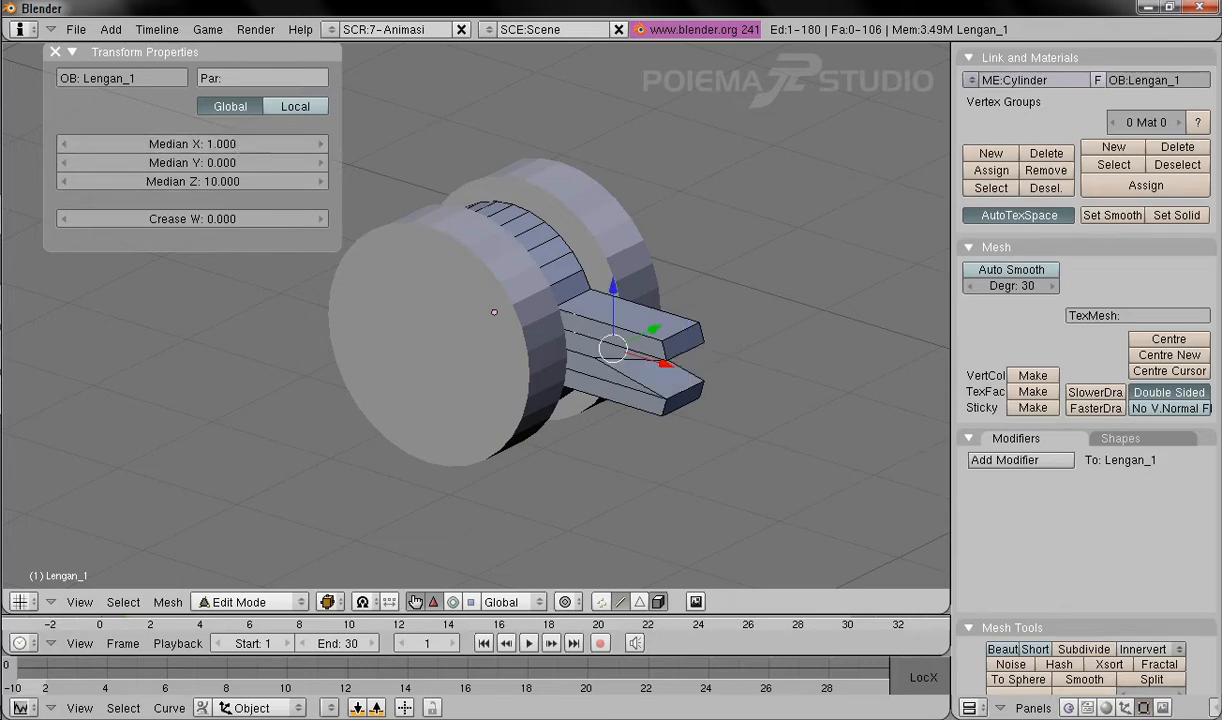
Step: Set Median X to 1 for the two upper edges of the extruded end, one after the other
right_click(695, 353)
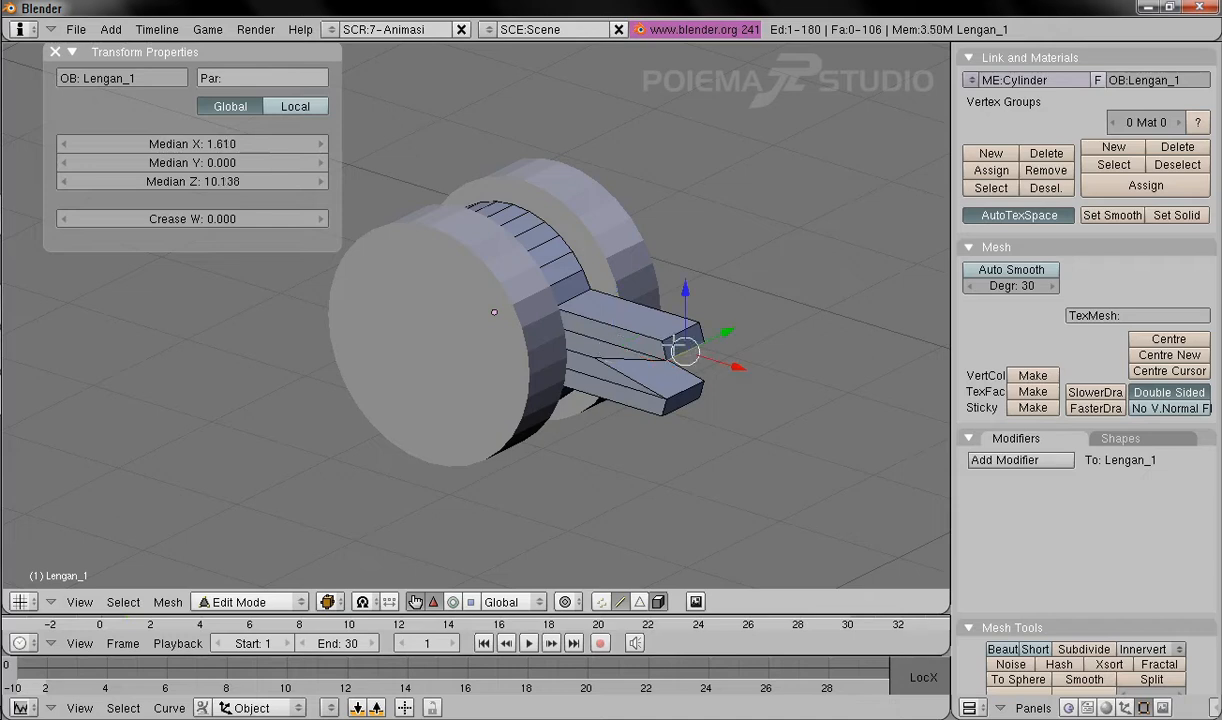
click(225, 143)
text(1)
key(Return)
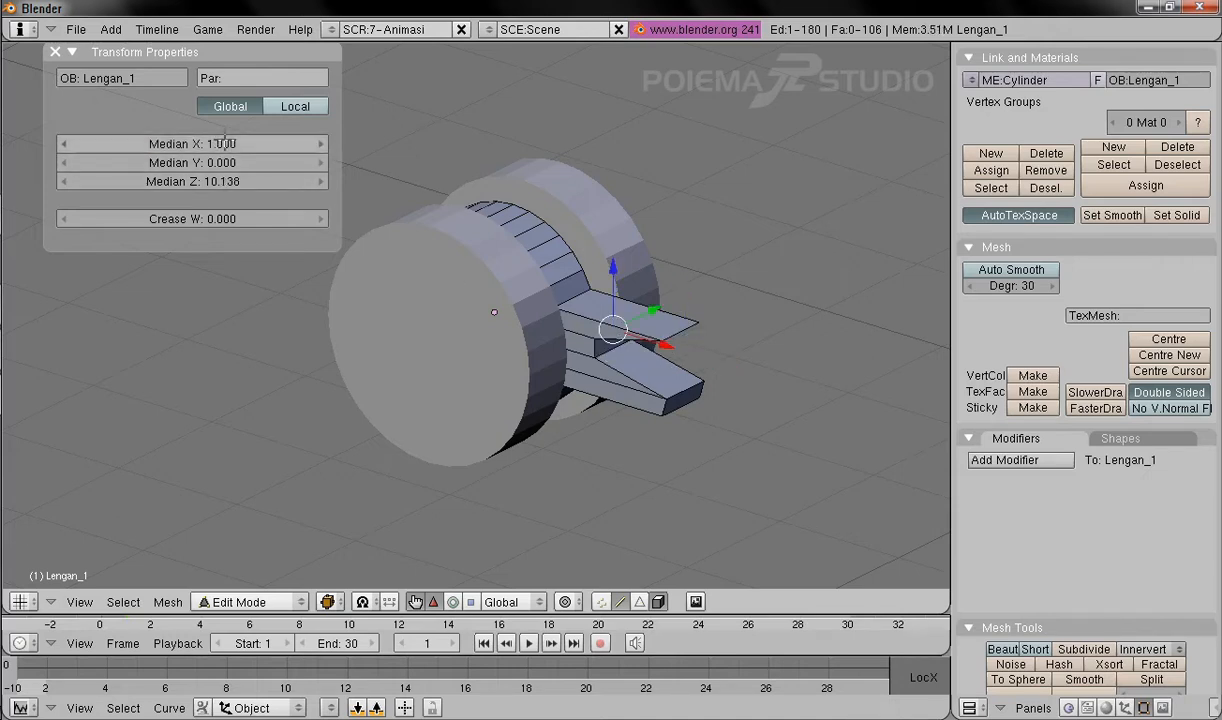
right_click(667, 324)
click(228, 144)
text(1)
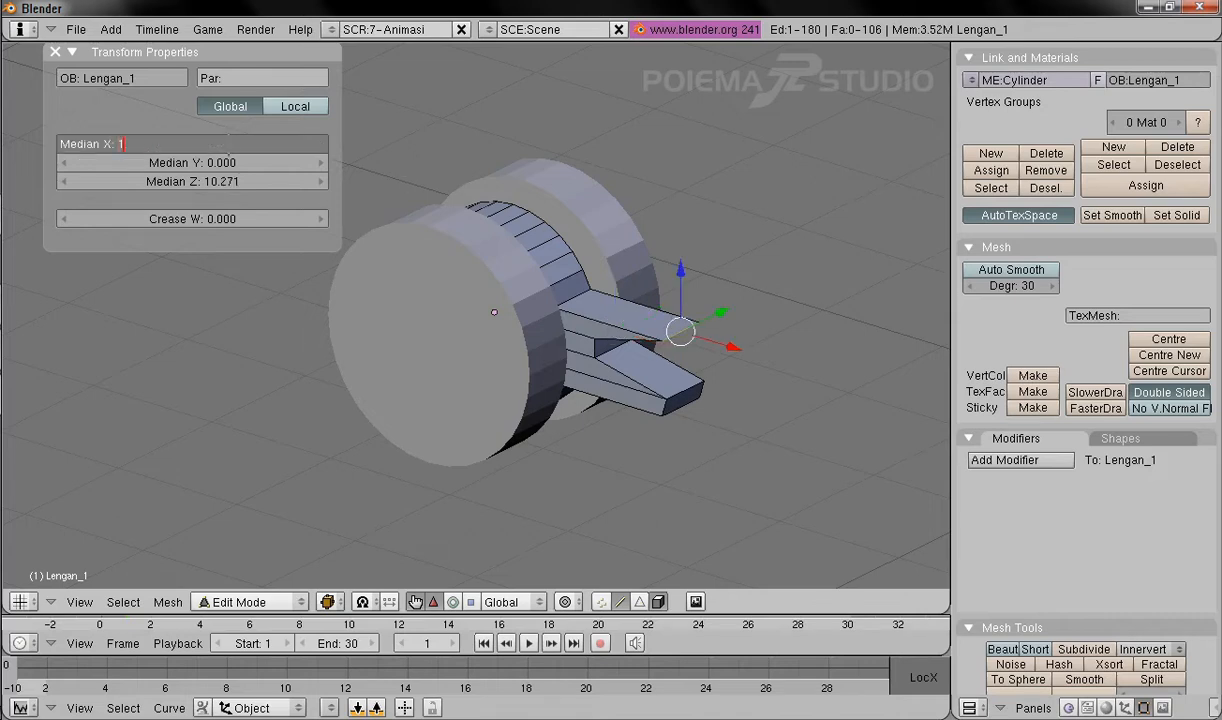
key(Return)
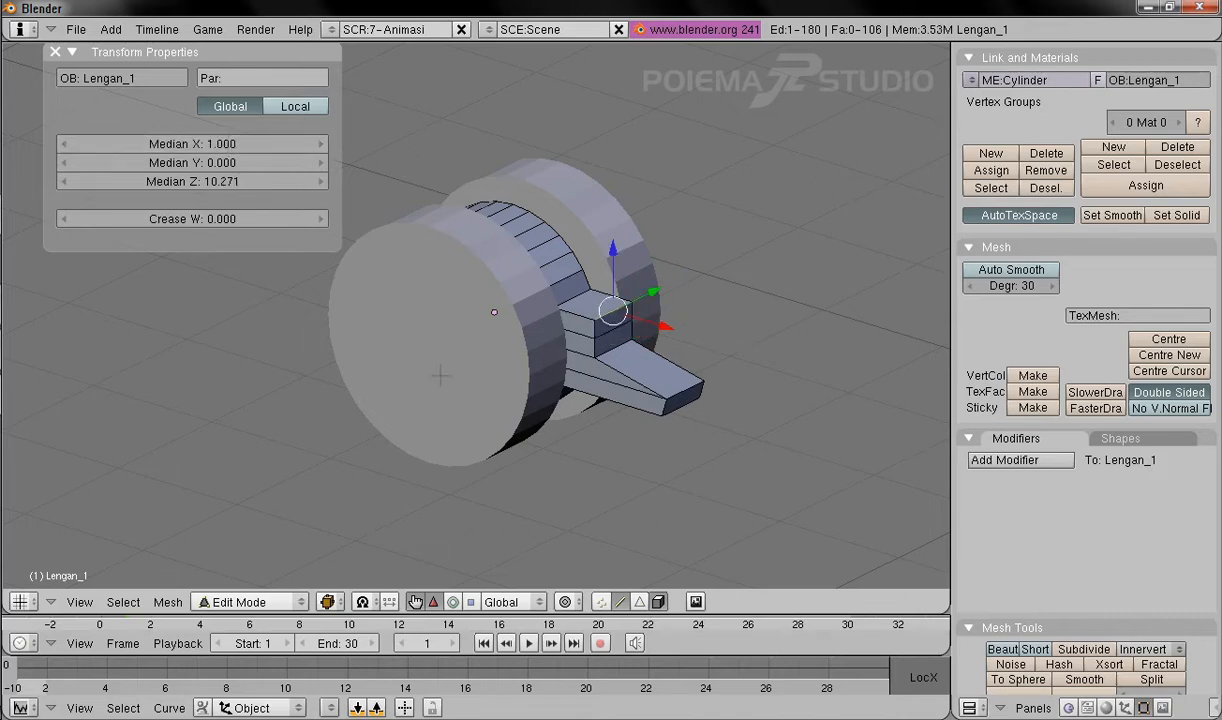
Step: Set Median X to 1 for each of the two lower edges of the extruded end, flattening the block's face
right_click(657, 377)
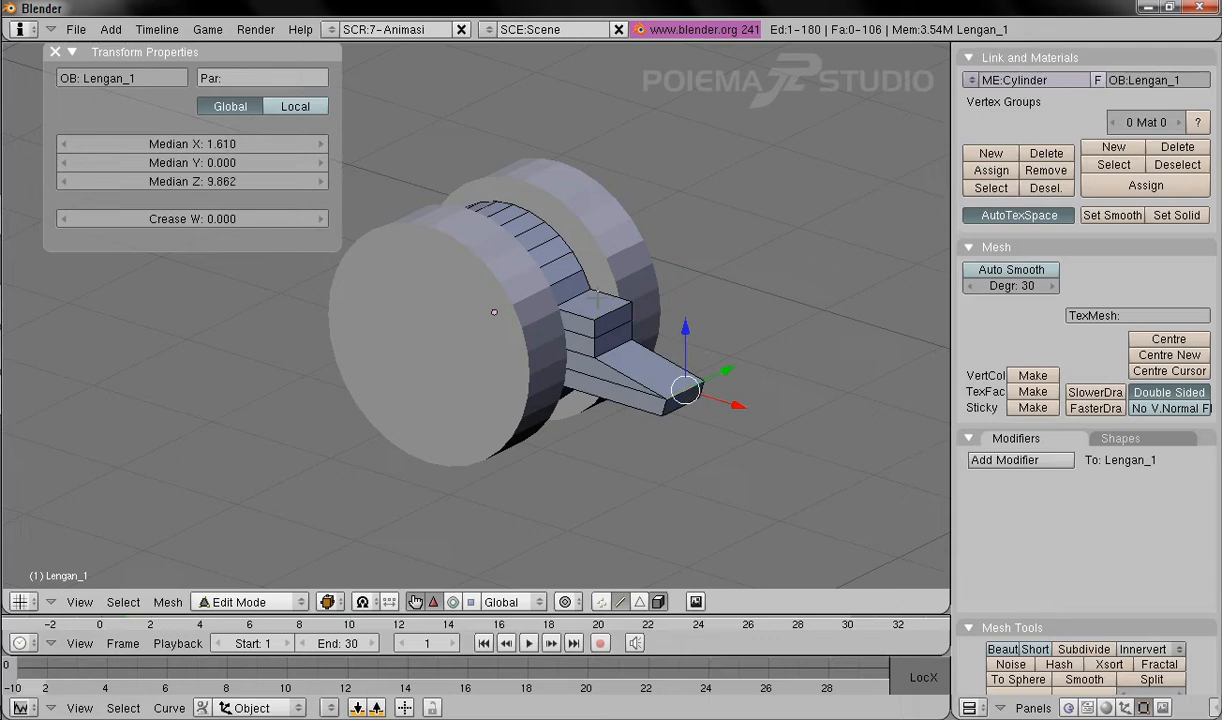
click(185, 144)
text(1)
key(Return)
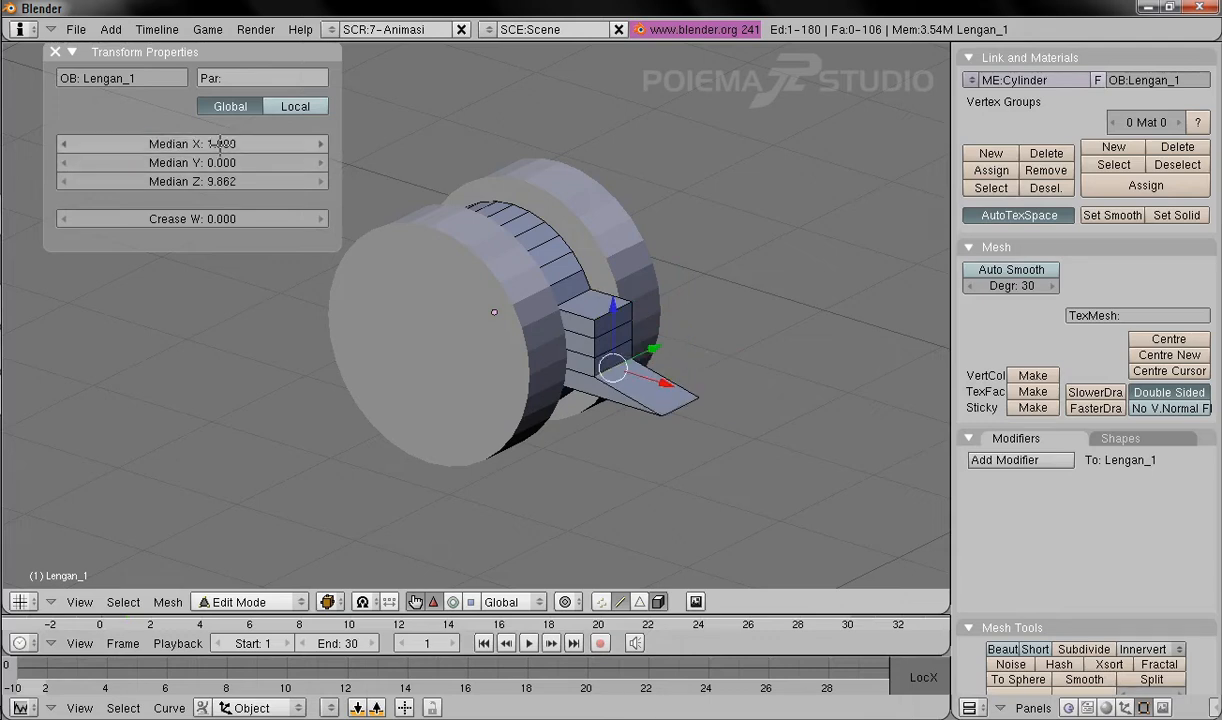
right_click(667, 402)
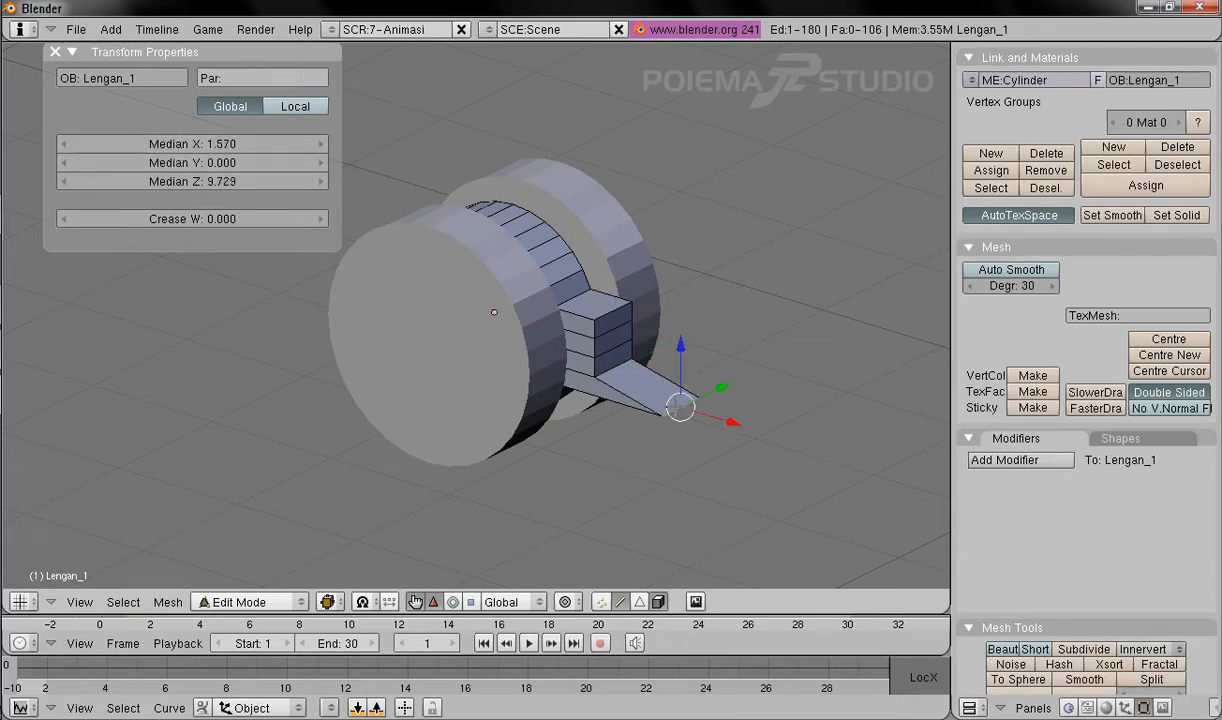
click(218, 145)
text(1)
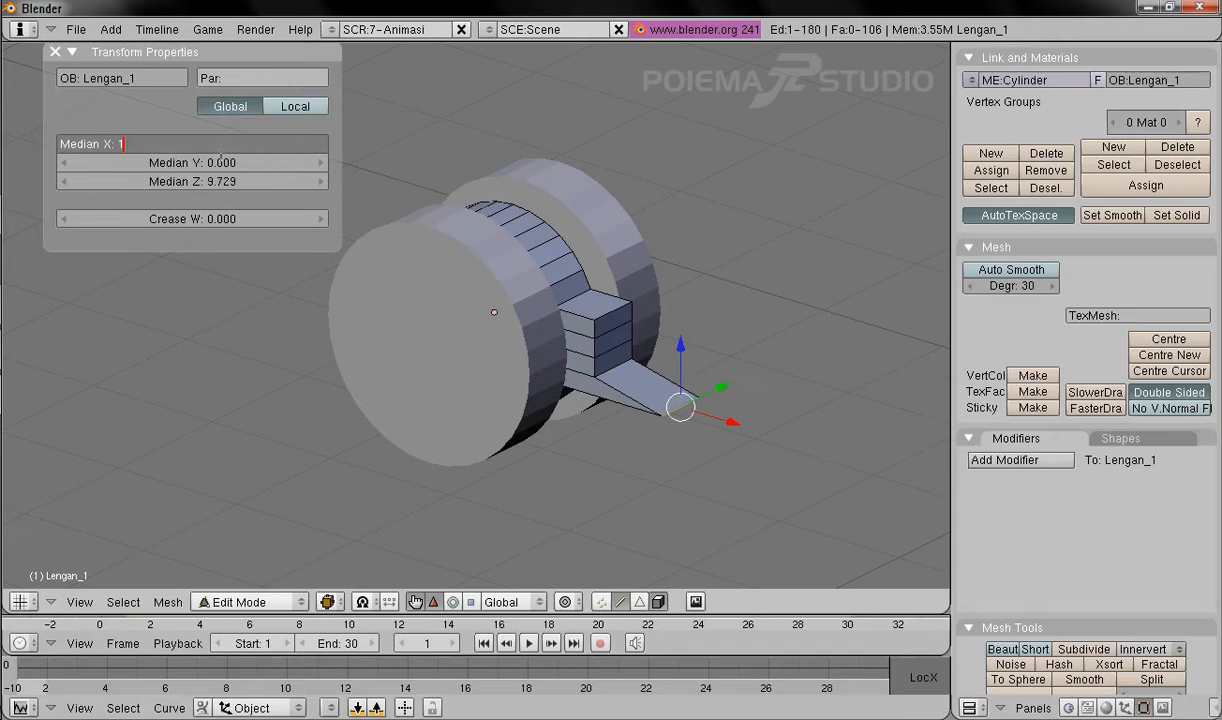
key(Return)
Step: Return Lengan_1 to Object Mode, with all three cylinders in view
mouse_move(579, 276)
shift+middle_down()
mouse_move(592, 223)
mouse_move(652, 263)
mouse_move(443, 280)
mouse_move(576, 272)
mouse_move(548, 261)
mouse_move(476, 317)
mouse_move(526, 289)
mouse_move(494, 297)
shift+middle_up()
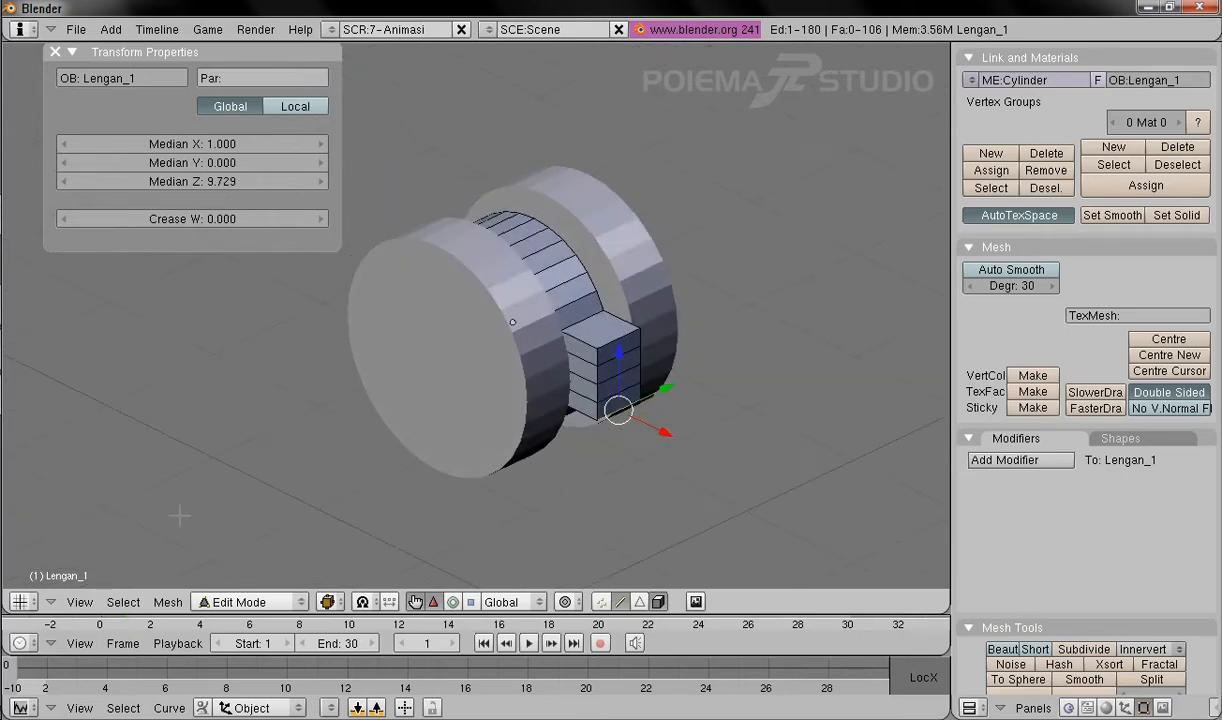
click(240, 602)
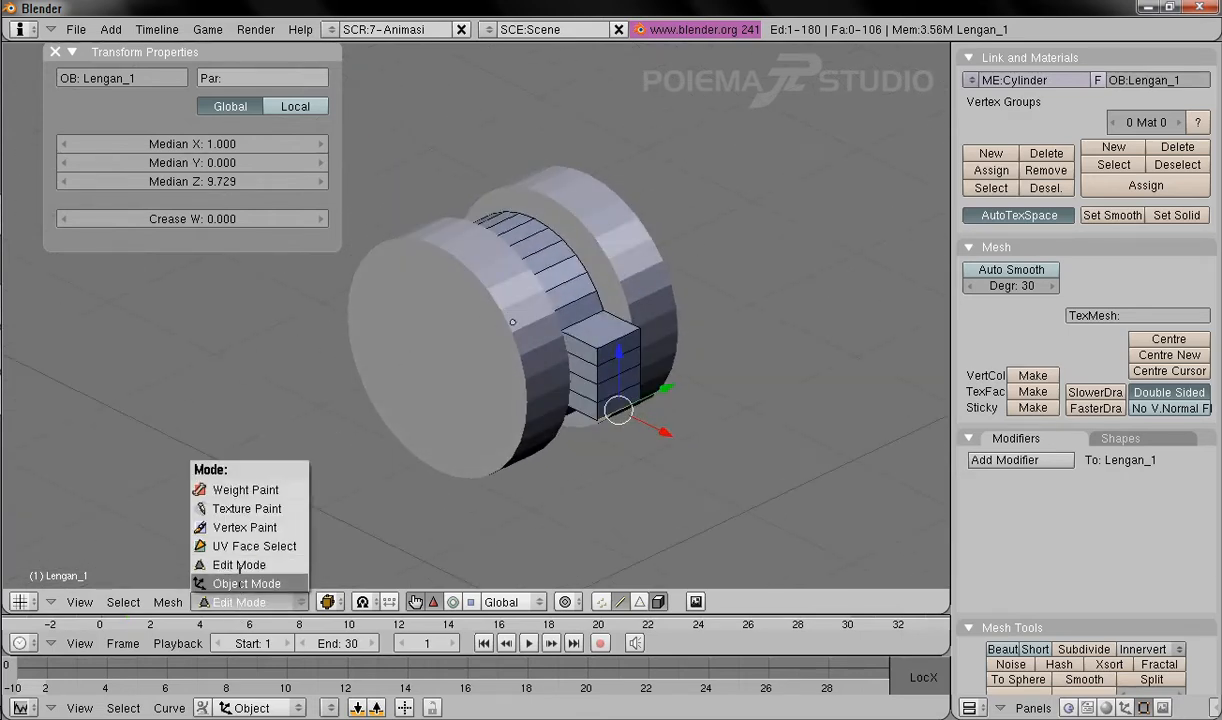
click(245, 583)
ctrl+middle_drag(550, 335, 546, 264)
shift+middle_drag(562, 417, 558, 350)
mouse_move(539, 281)
ctrl+middle_down()
mouse_move(546, 298)
mouse_move(548, 266)
ctrl+middle_up()
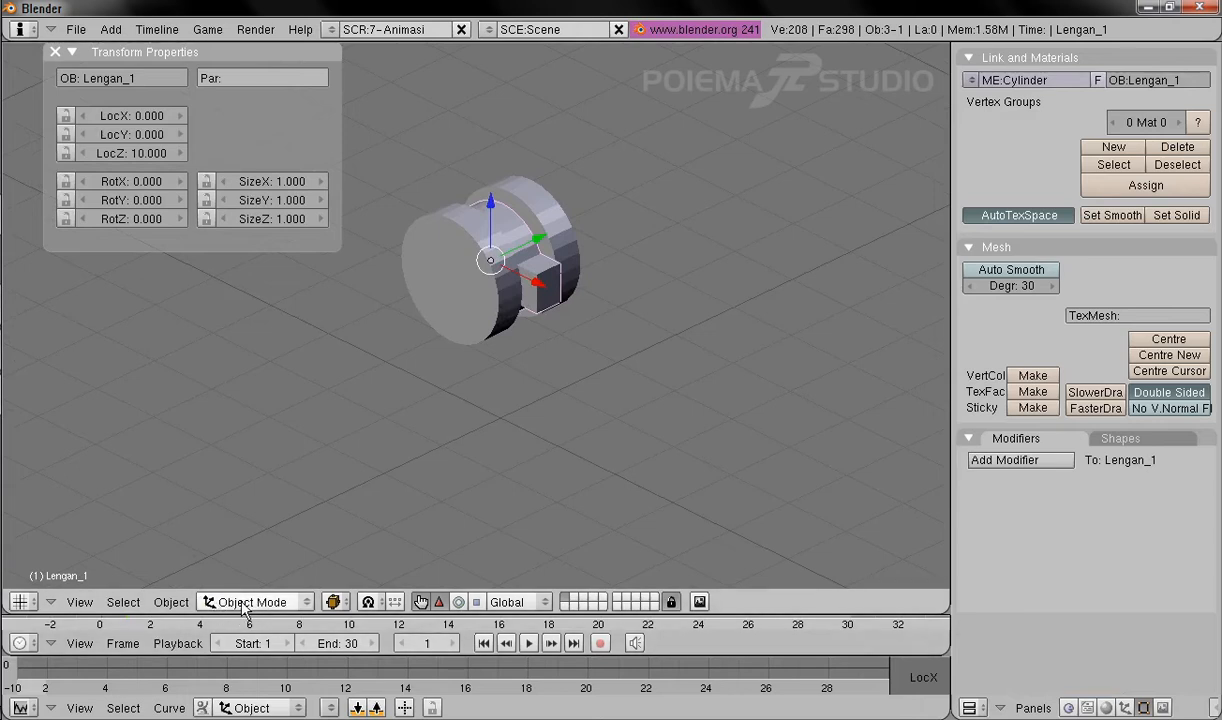
Step: Add a mesh cube at the origin from the top view and return it to Object Mode
click(76, 598)
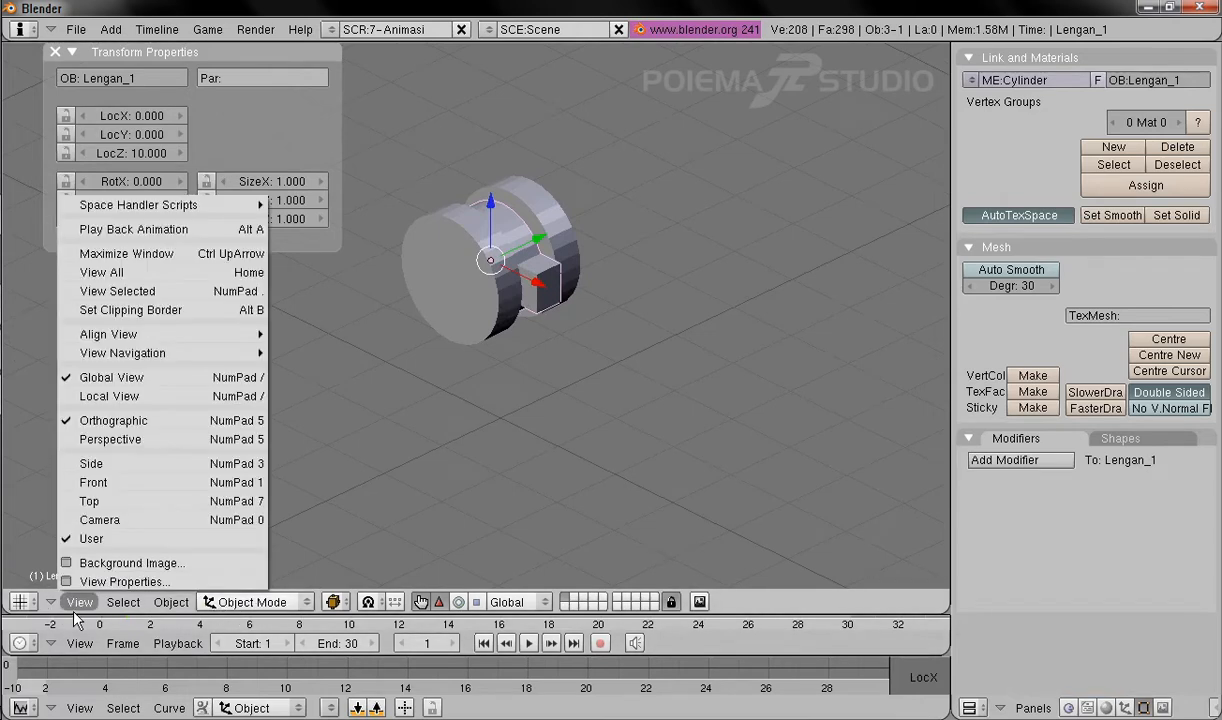
click(90, 504)
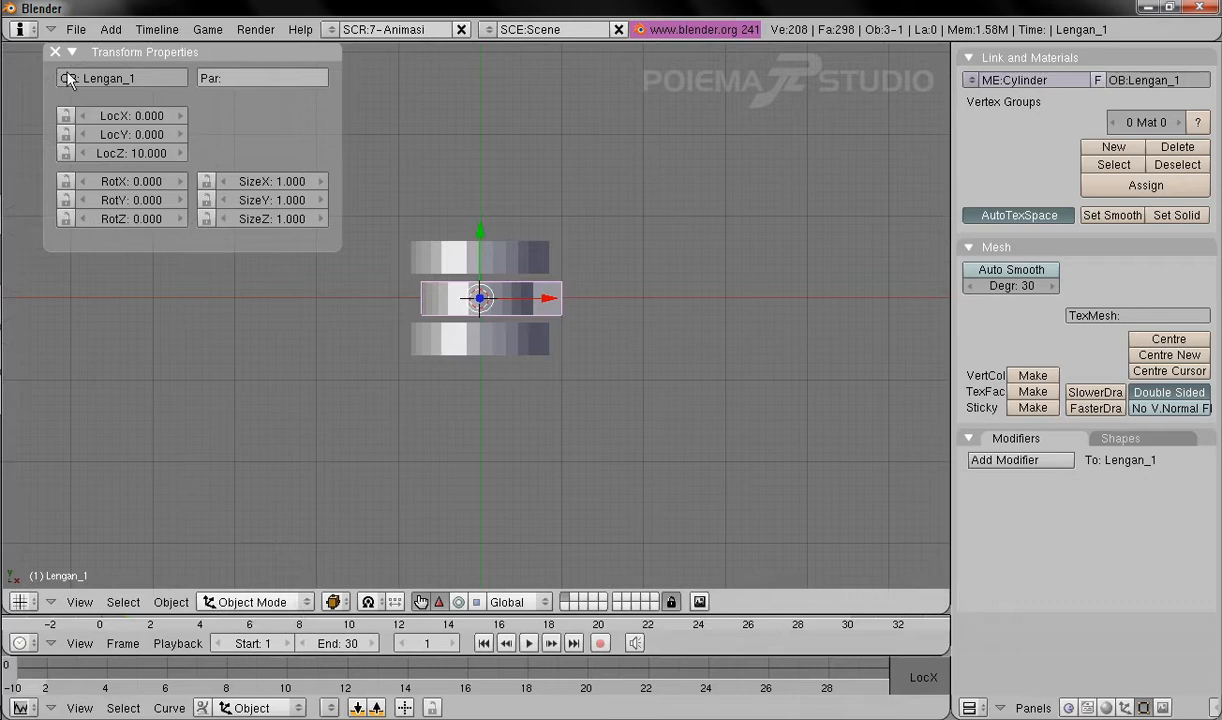
click(110, 29)
mouse_move(123, 52)
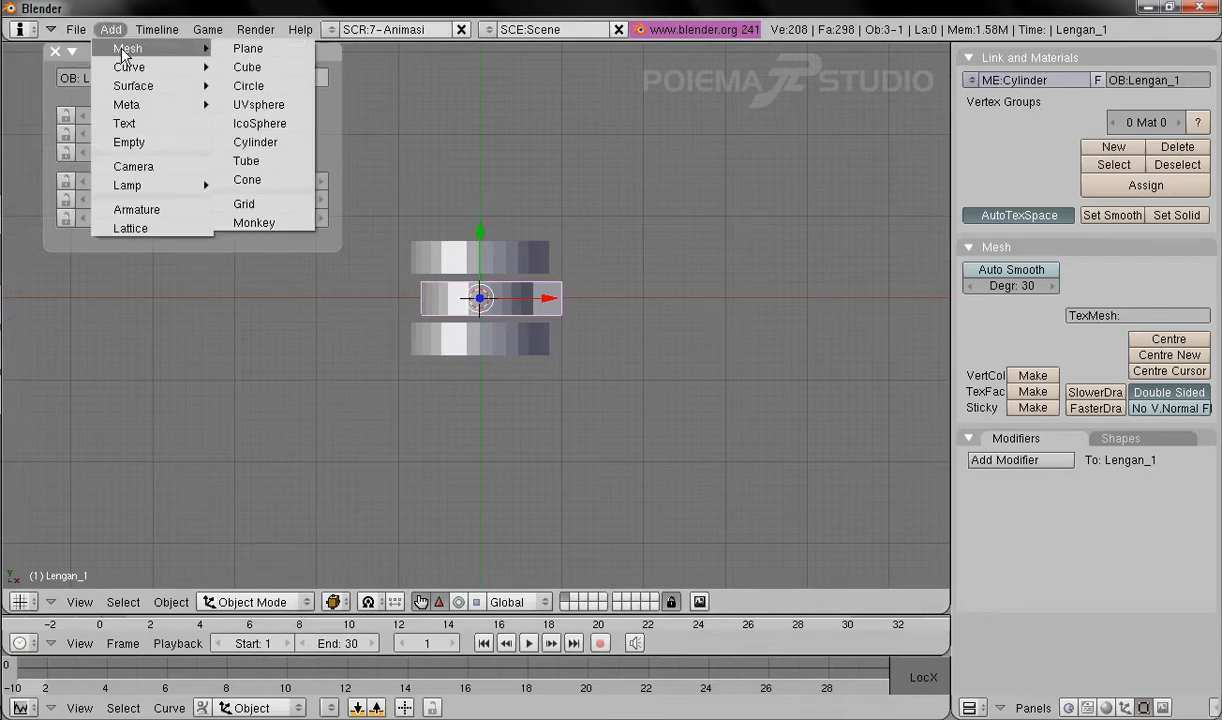
click(278, 68)
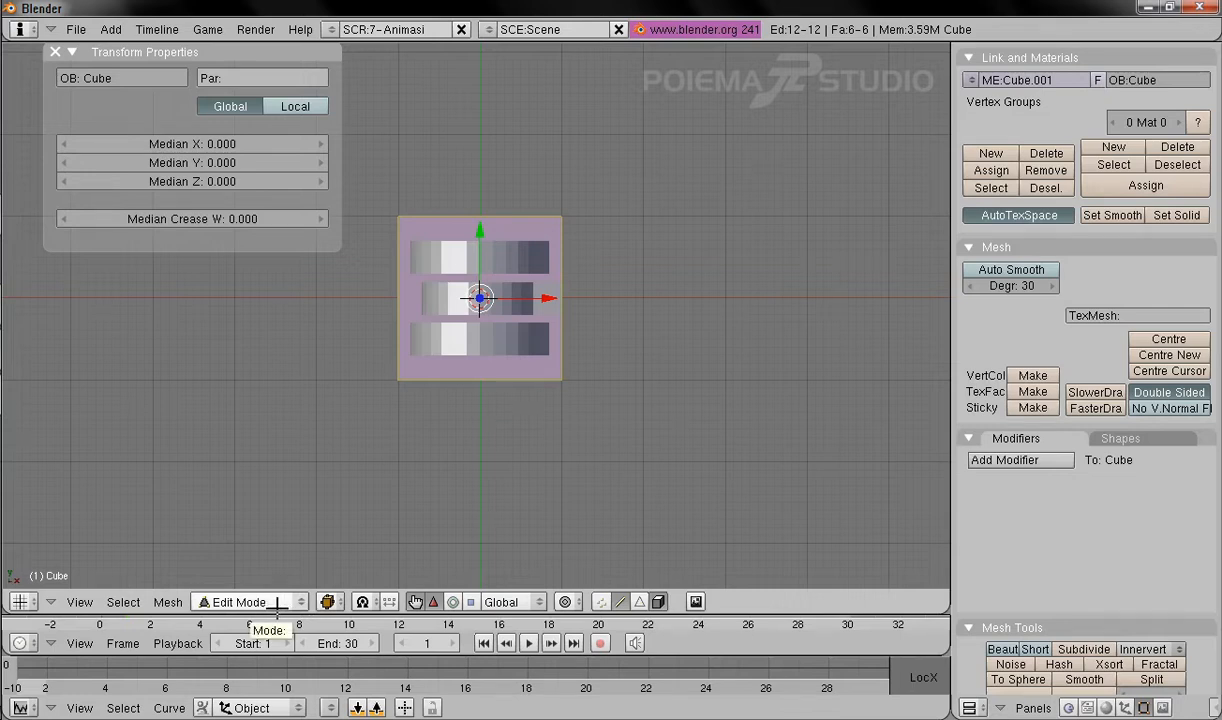
click(278, 604)
click(262, 580)
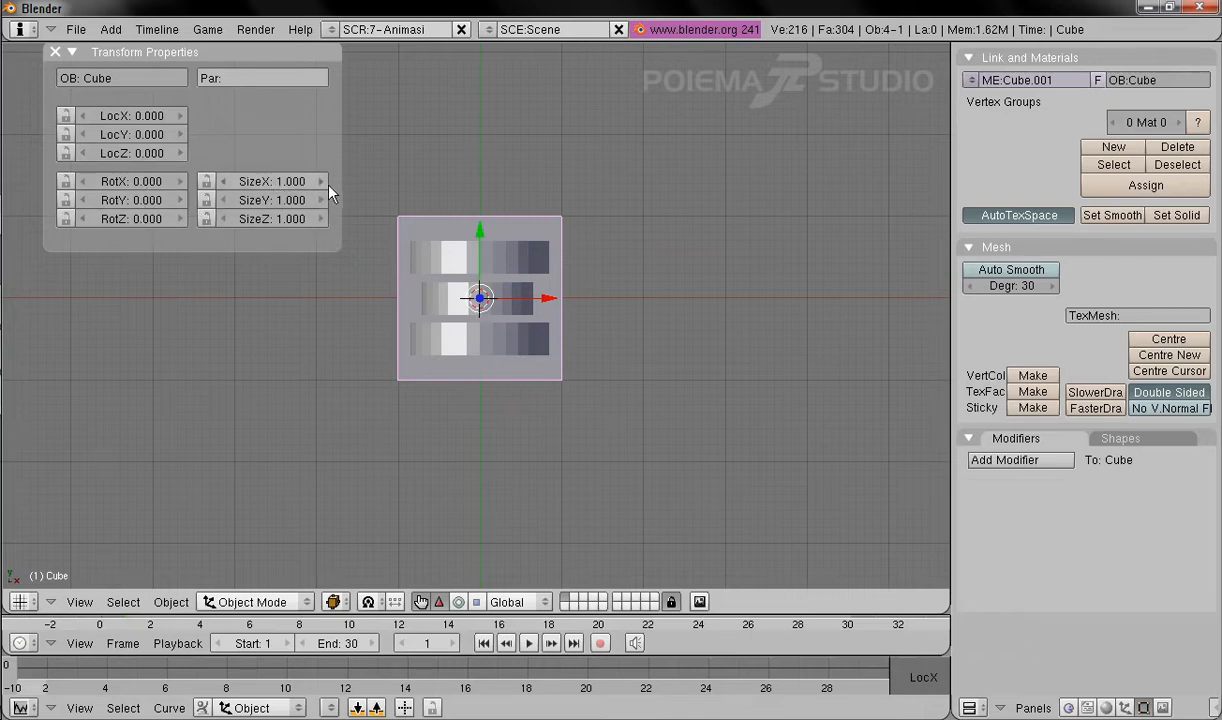
Step: Set the new cube's SizeX and SizeY to 0.5
click(264, 186)
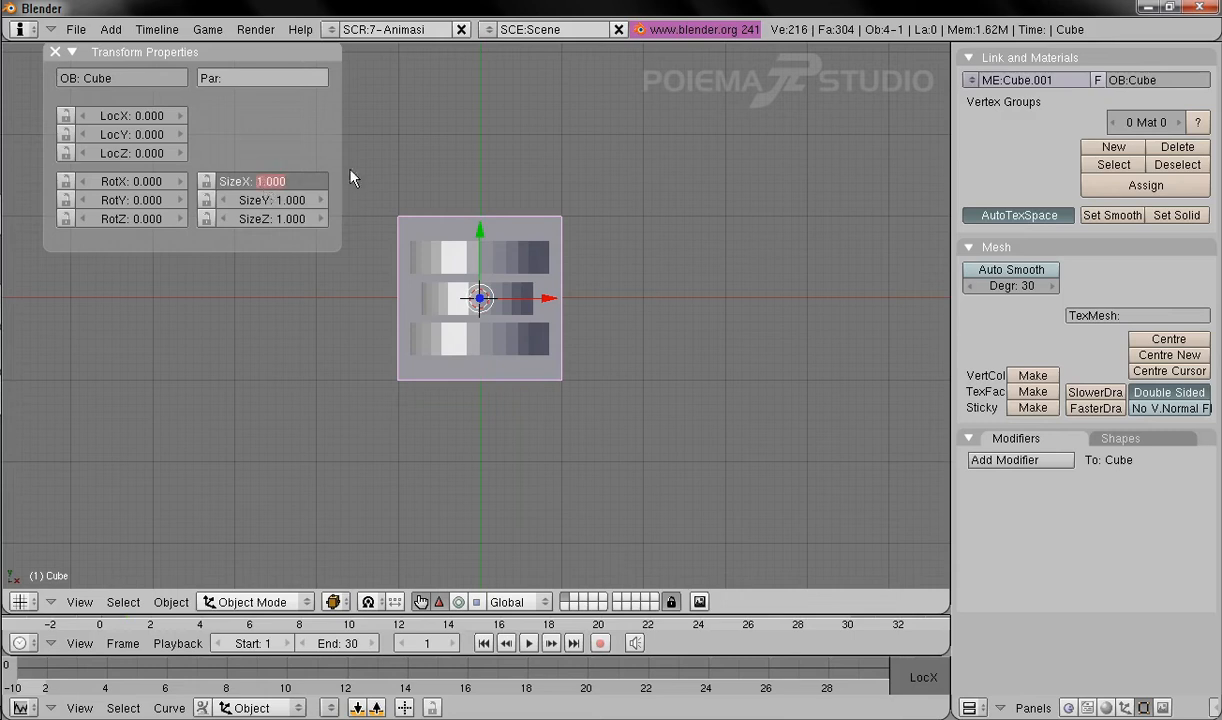
text(0.5)
key(Tab)
key(BackSpace)
text(.5)
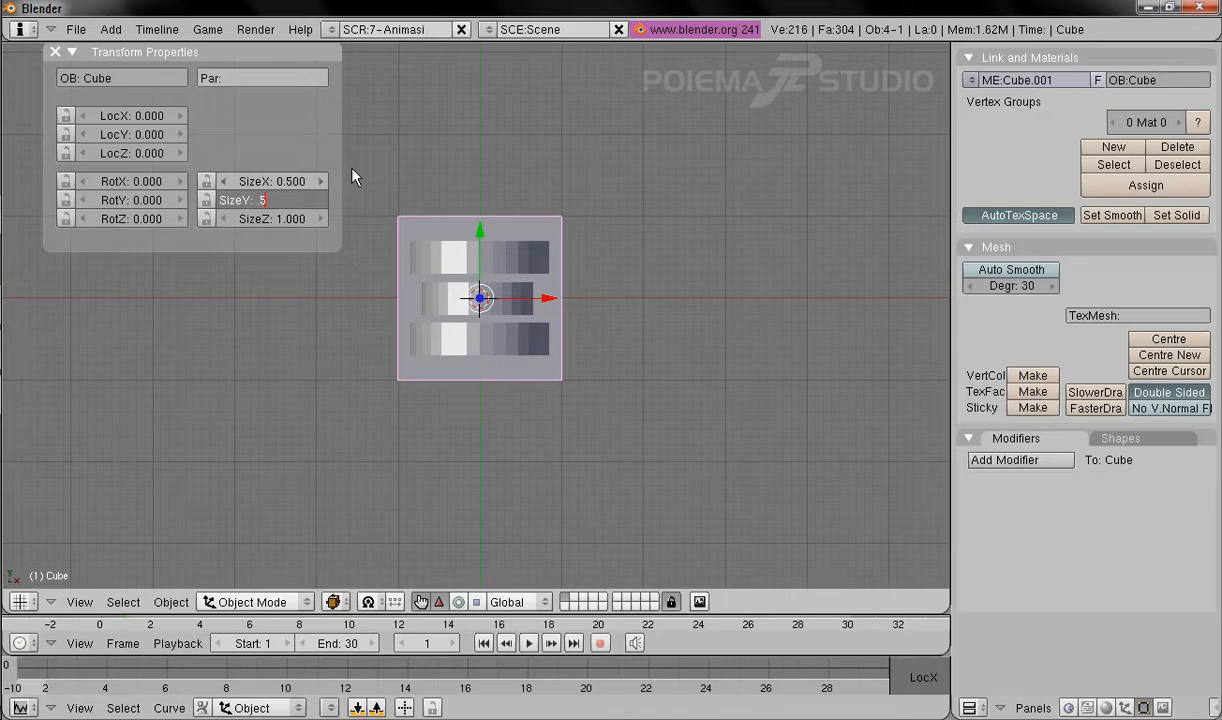
key(Return)
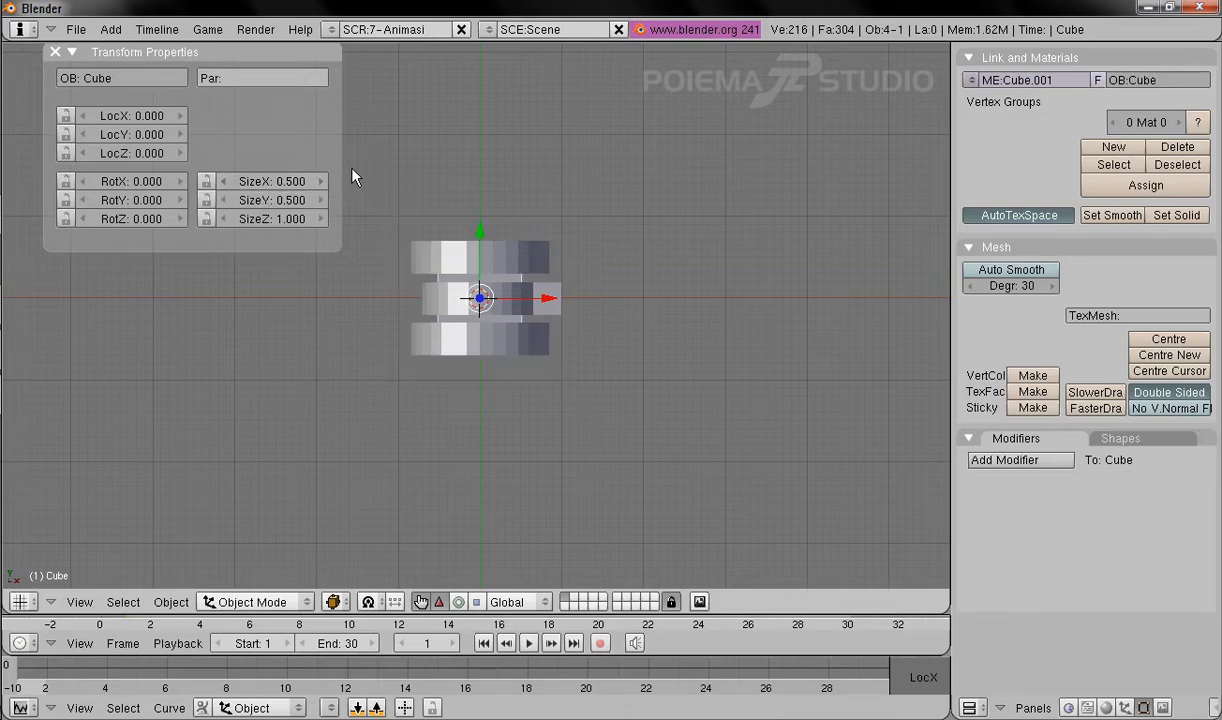
Step: Put the narrowed cube into Edit Mode with face selection
middle_drag(581, 352, 548, 262)
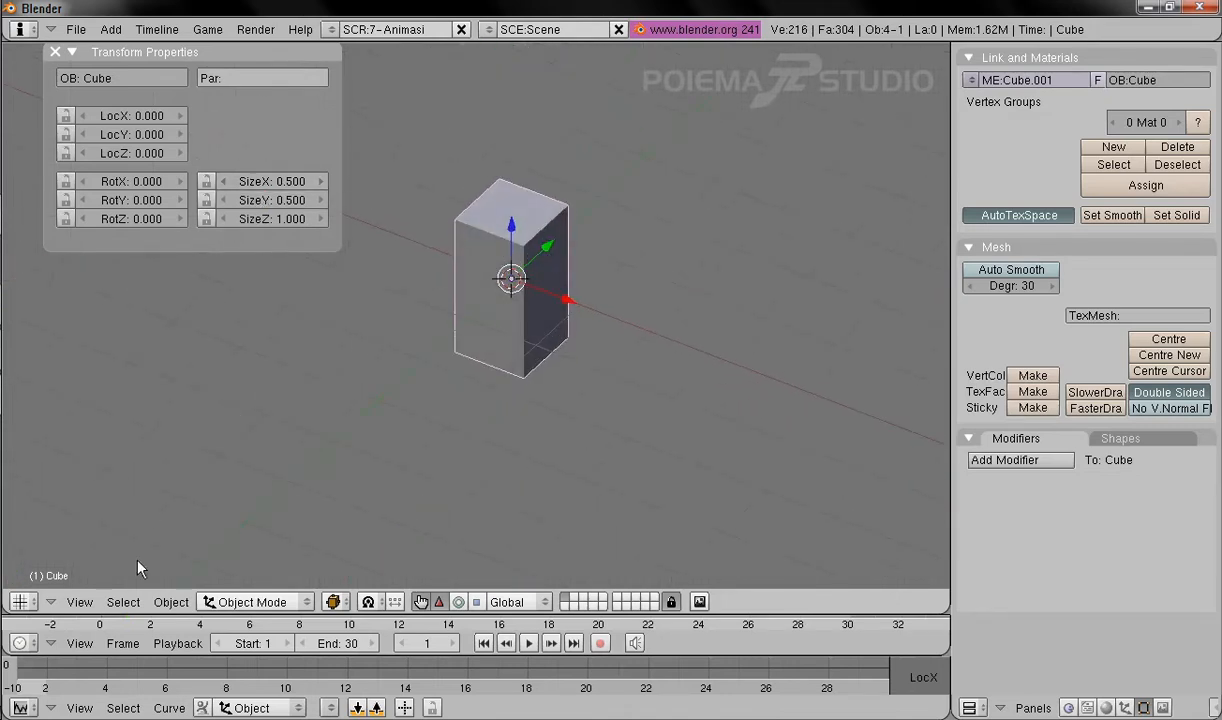
middle_drag(524, 355, 494, 352)
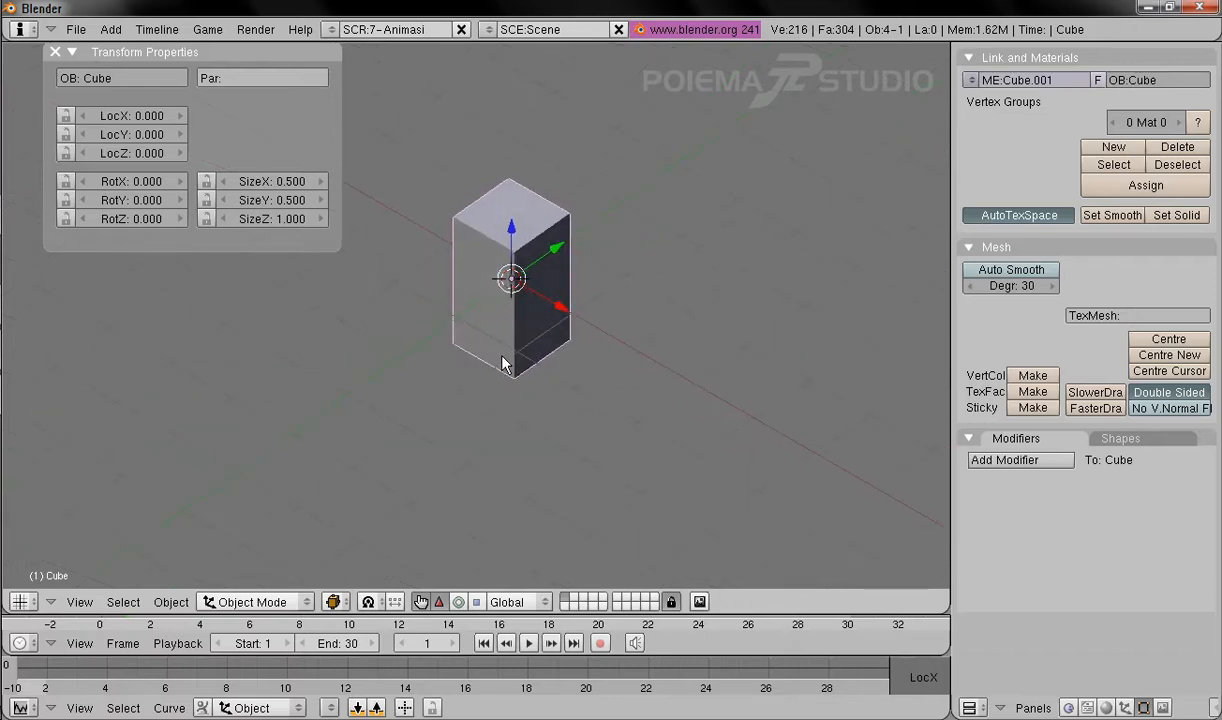
click(250, 603)
click(248, 556)
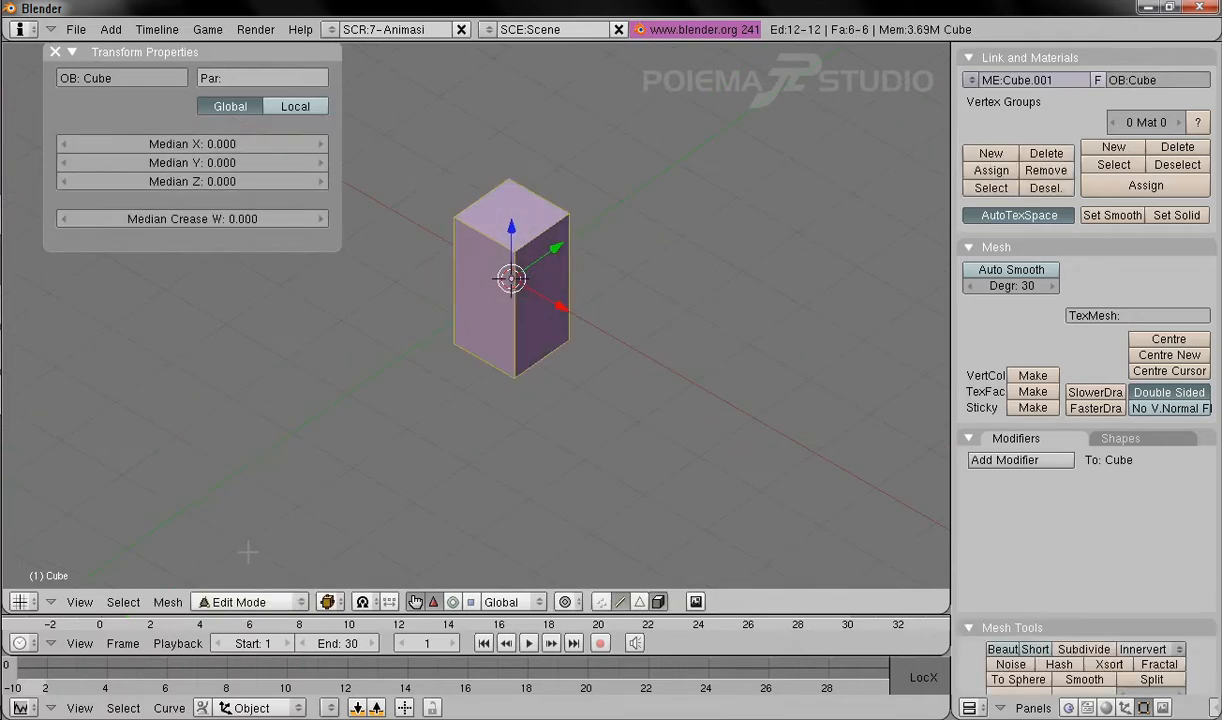
click(640, 601)
Step: Select the block's bottom face and set its Median Z to 0
middle_drag(564, 498, 548, 433)
middle_drag(554, 471, 578, 375)
middle_drag(593, 478, 588, 456)
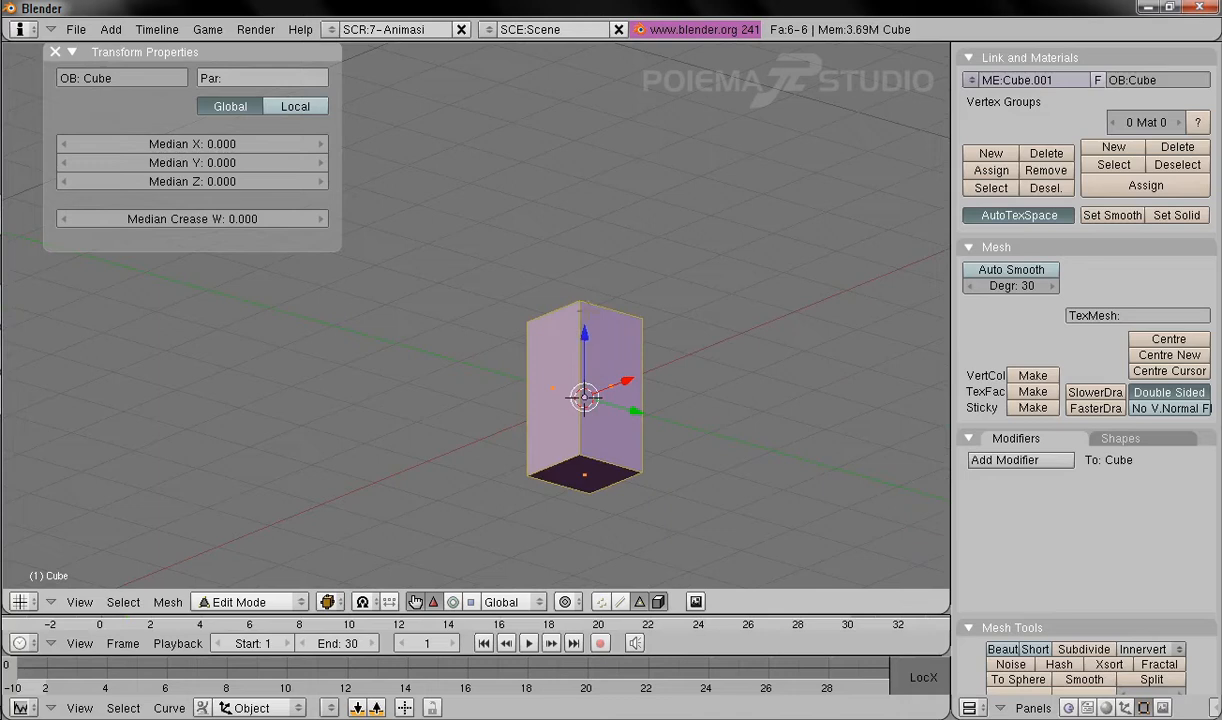
right_click(570, 474)
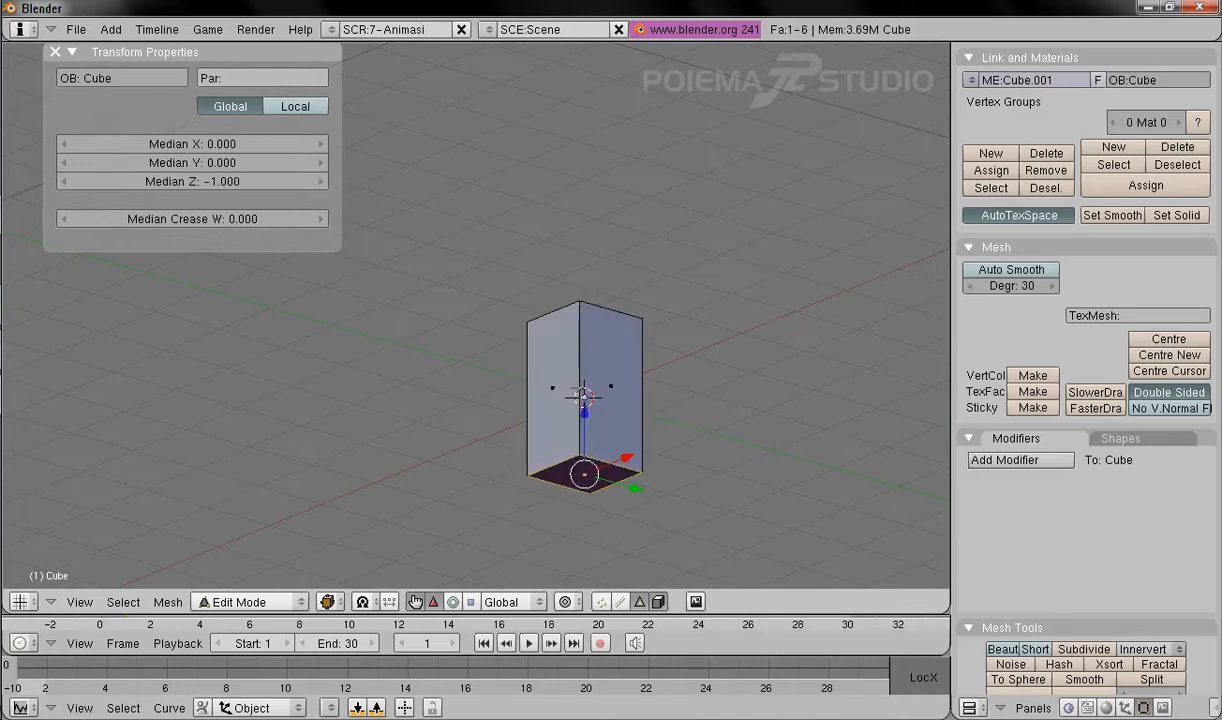
middle_drag(603, 357, 598, 369)
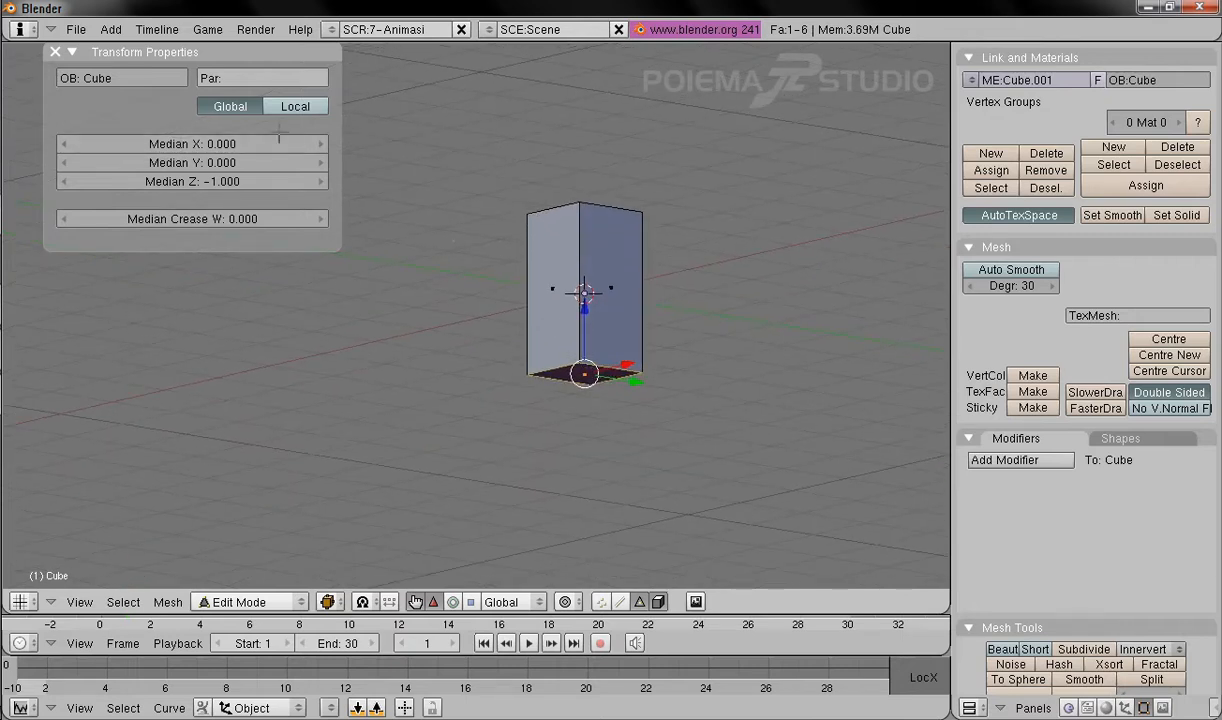
click(235, 181)
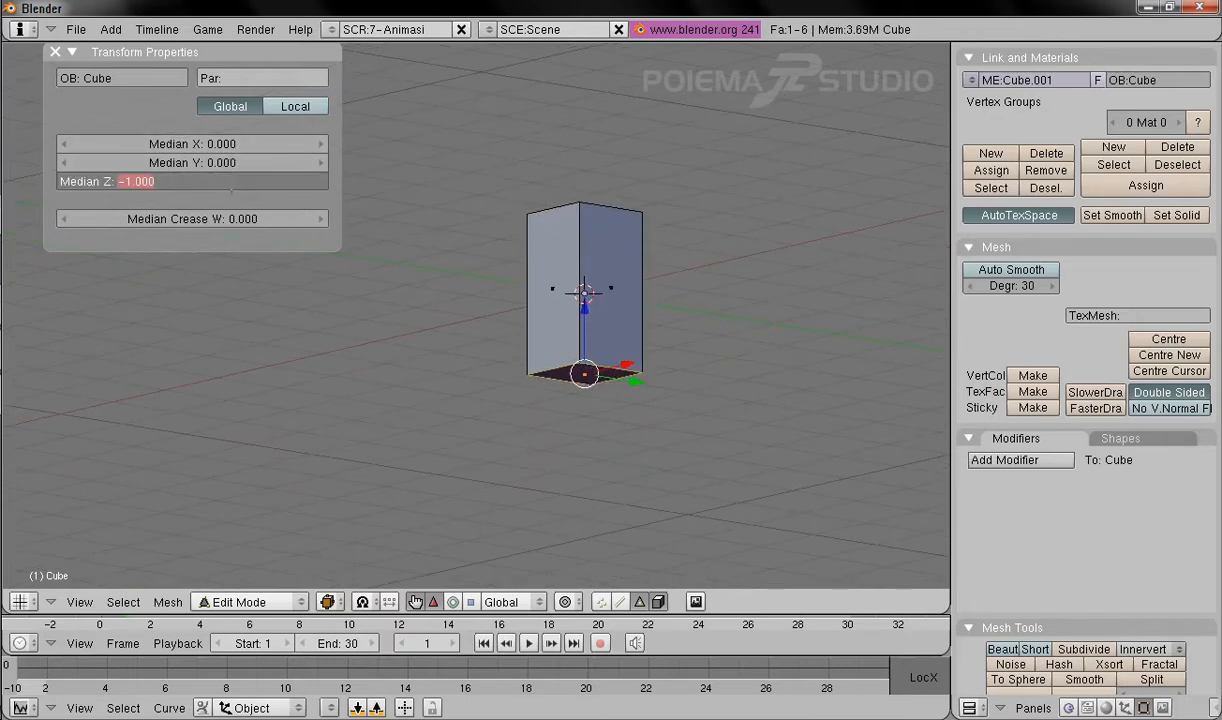
text(0)
key(Return)
Step: Select the block's top face and set its Median Z to 9, stretching the block into a tall column
middle_drag(618, 237, 584, 215)
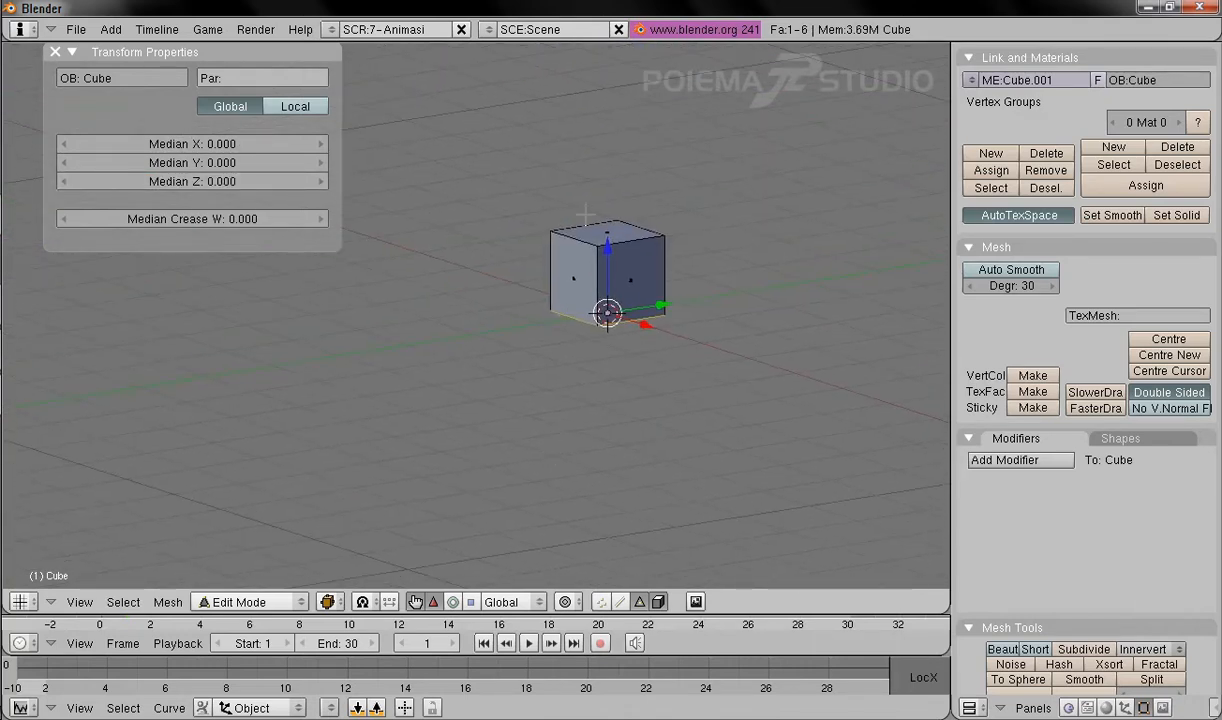
right_click(597, 224)
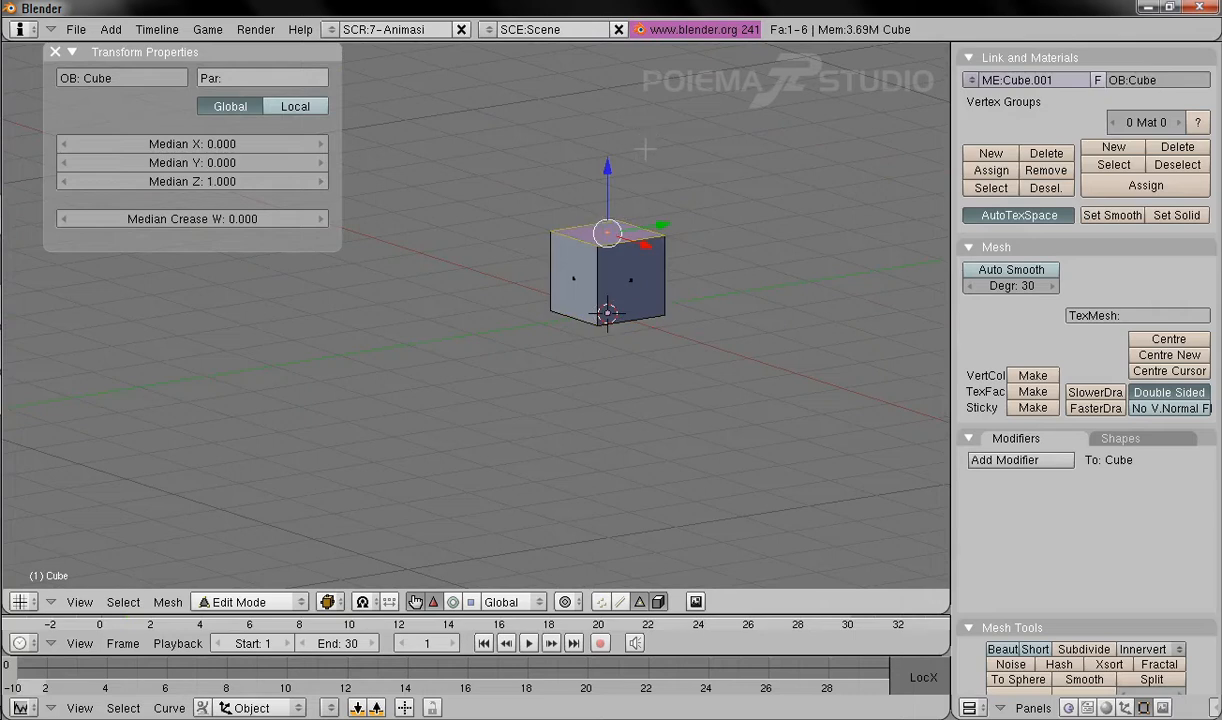
shift+middle_drag(615, 132, 617, 212)
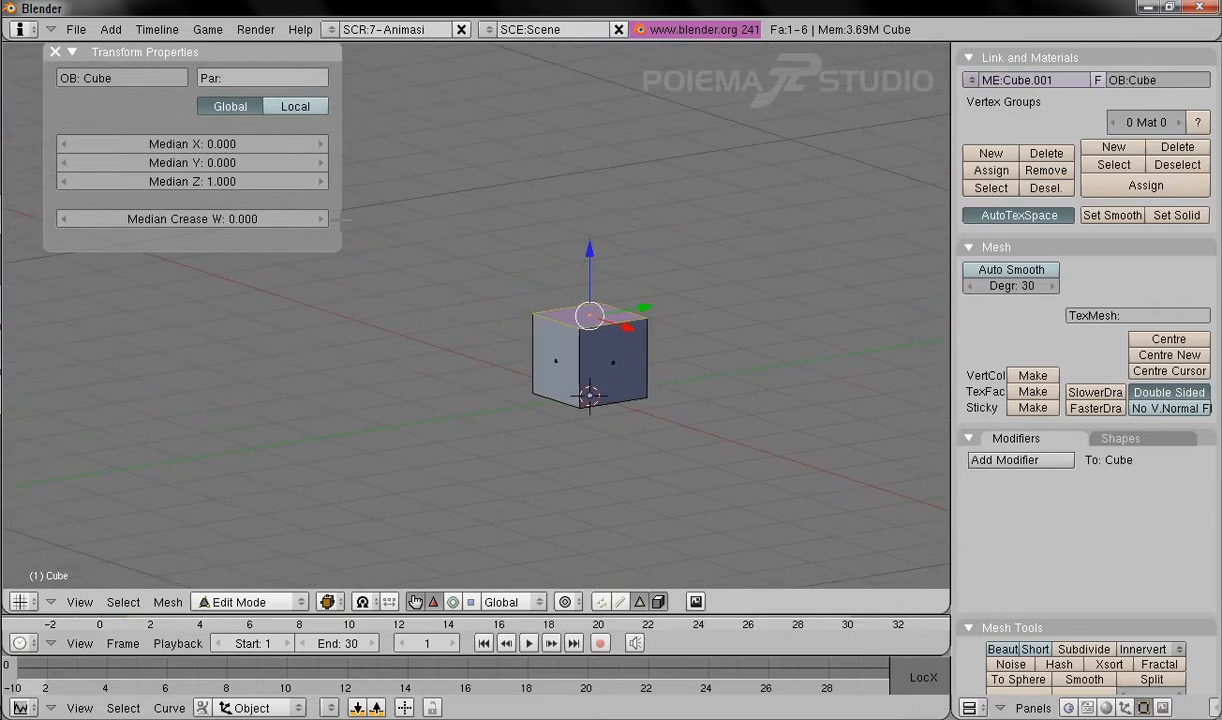
click(209, 181)
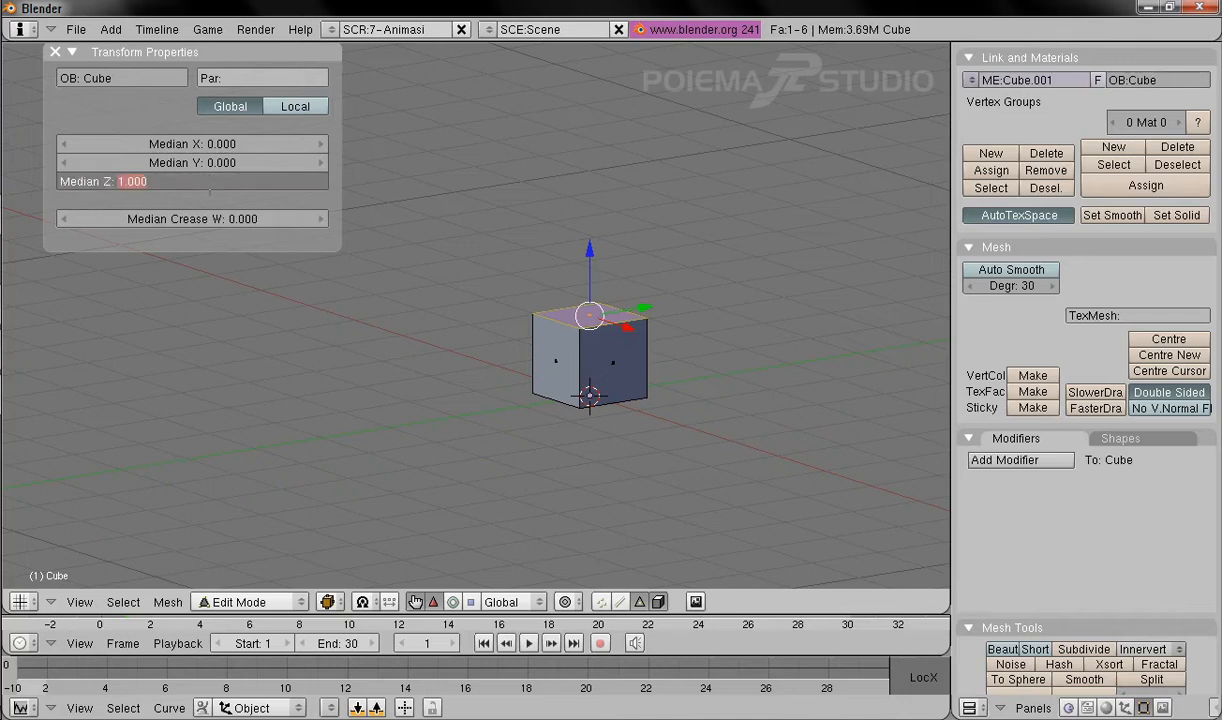
text(5)
key(Return)
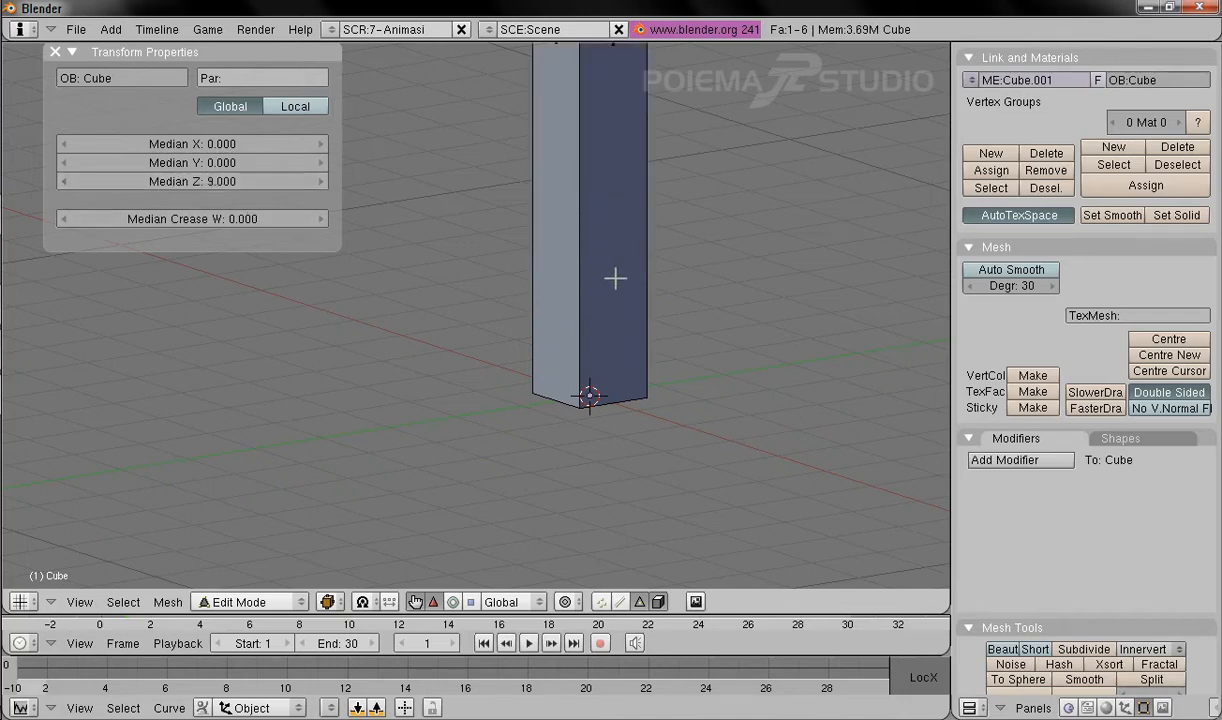
Step: Close the gap below the cylinders in front view by setting the column's top face to Median Z 9.2
shift+drag(614, 264, 589, 409)
shift+middle_drag(589, 409, 583, 417)
scroll(625, 324, down, 2)
scroll(625, 324, down, 2)
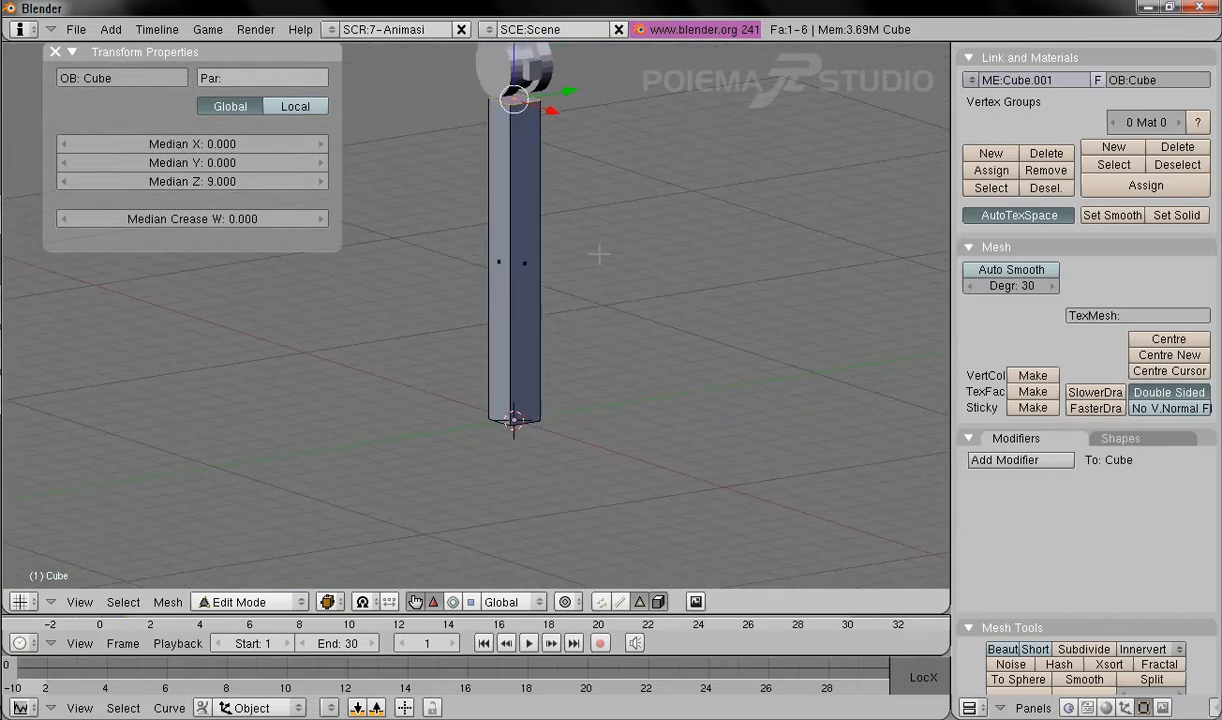
shift+middle_drag(543, 221, 600, 246)
shift+middle_drag(510, 263, 576, 372)
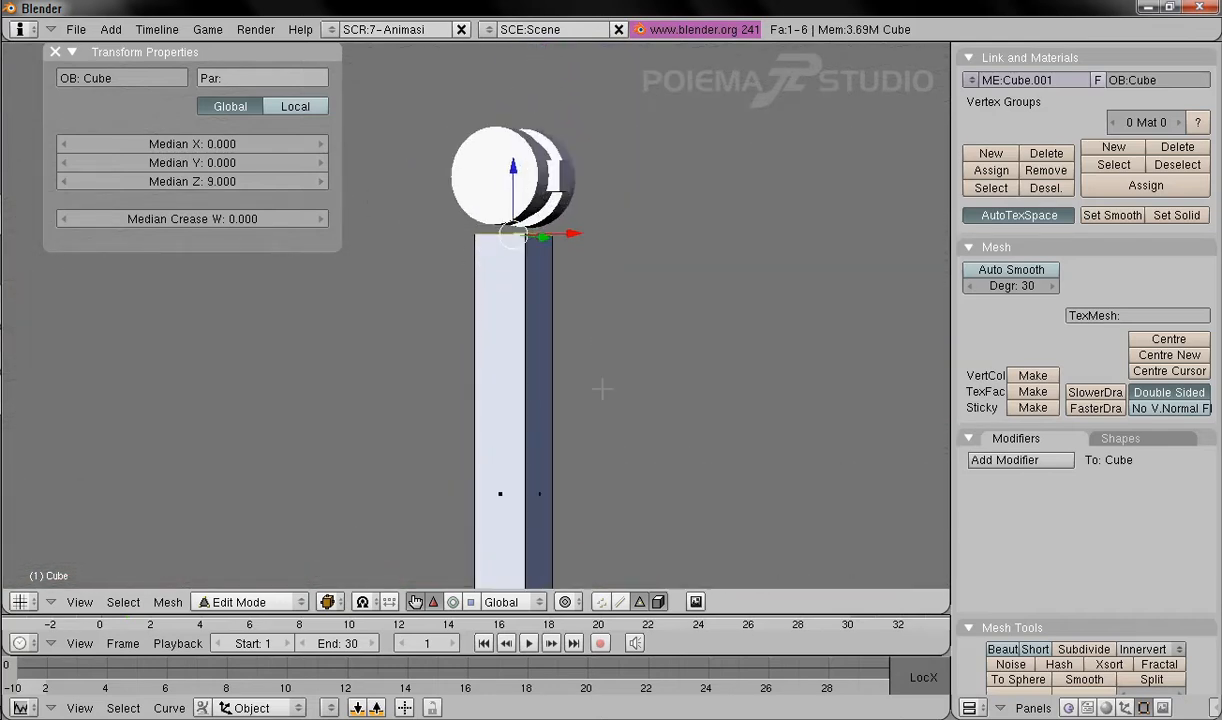
click(80, 603)
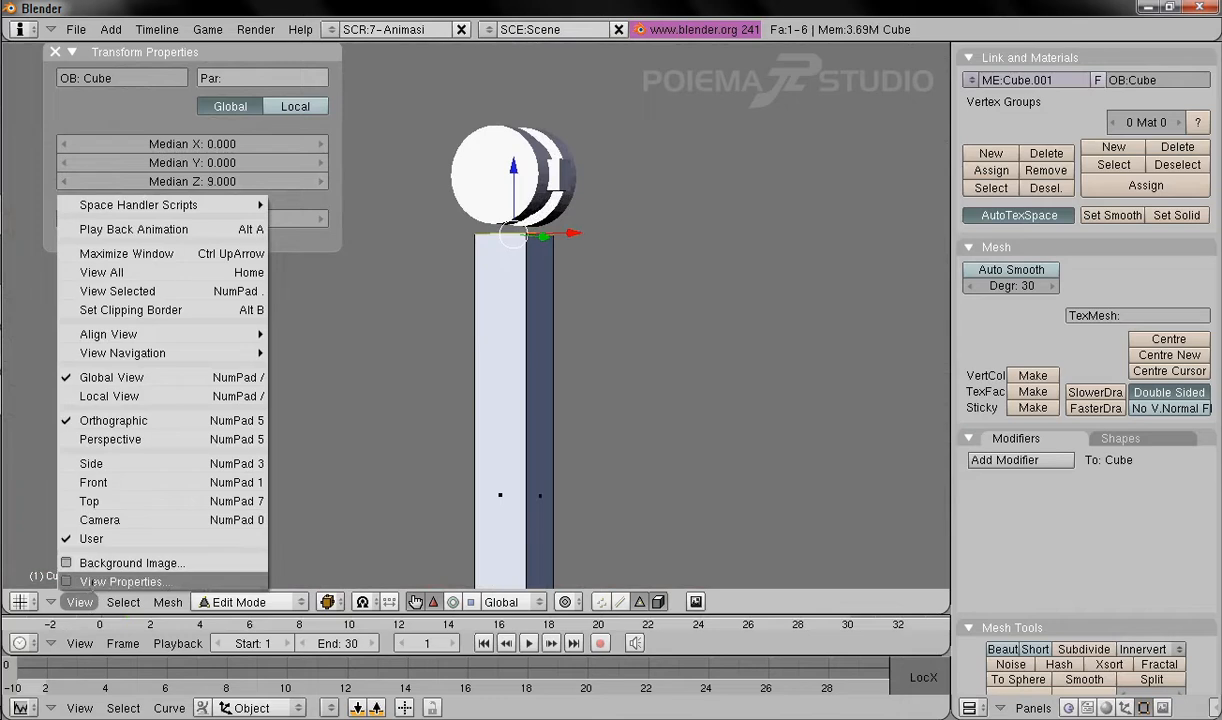
click(93, 482)
shift+middle_drag(630, 340, 675, 374)
ctrl+middle_drag(600, 297, 698, 412)
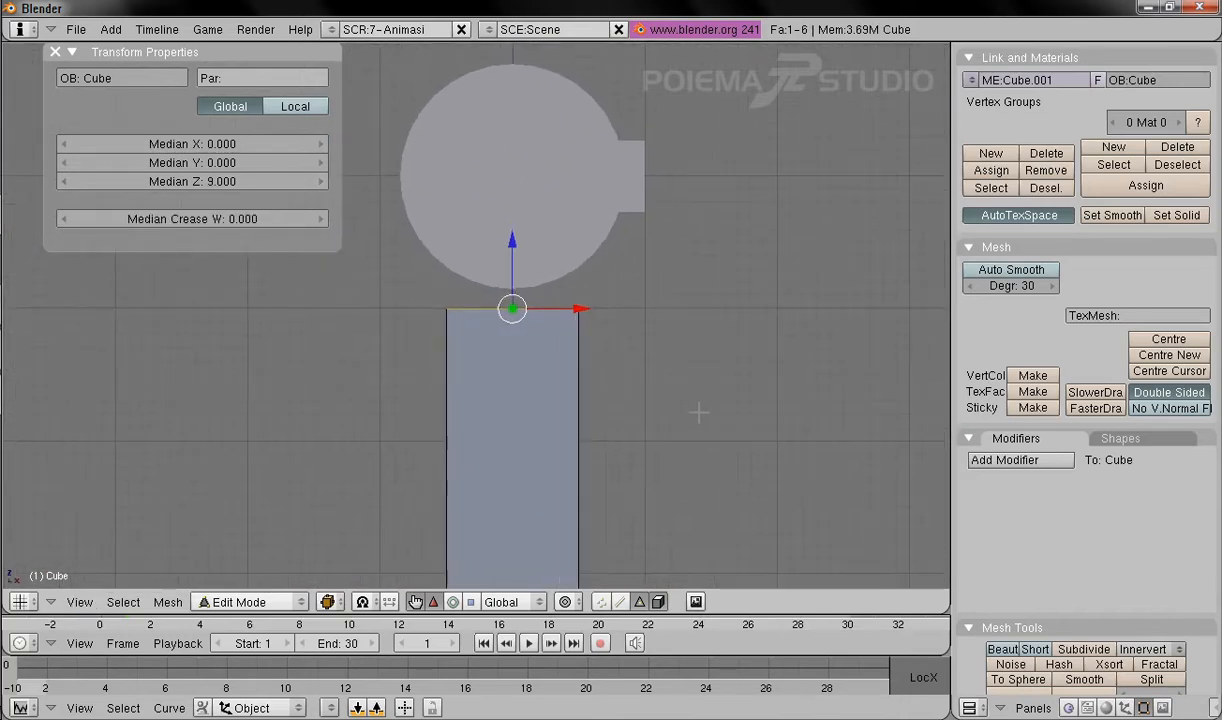
shift+middle_drag(556, 320, 551, 353)
ctrl+middle_drag(575, 280, 660, 362)
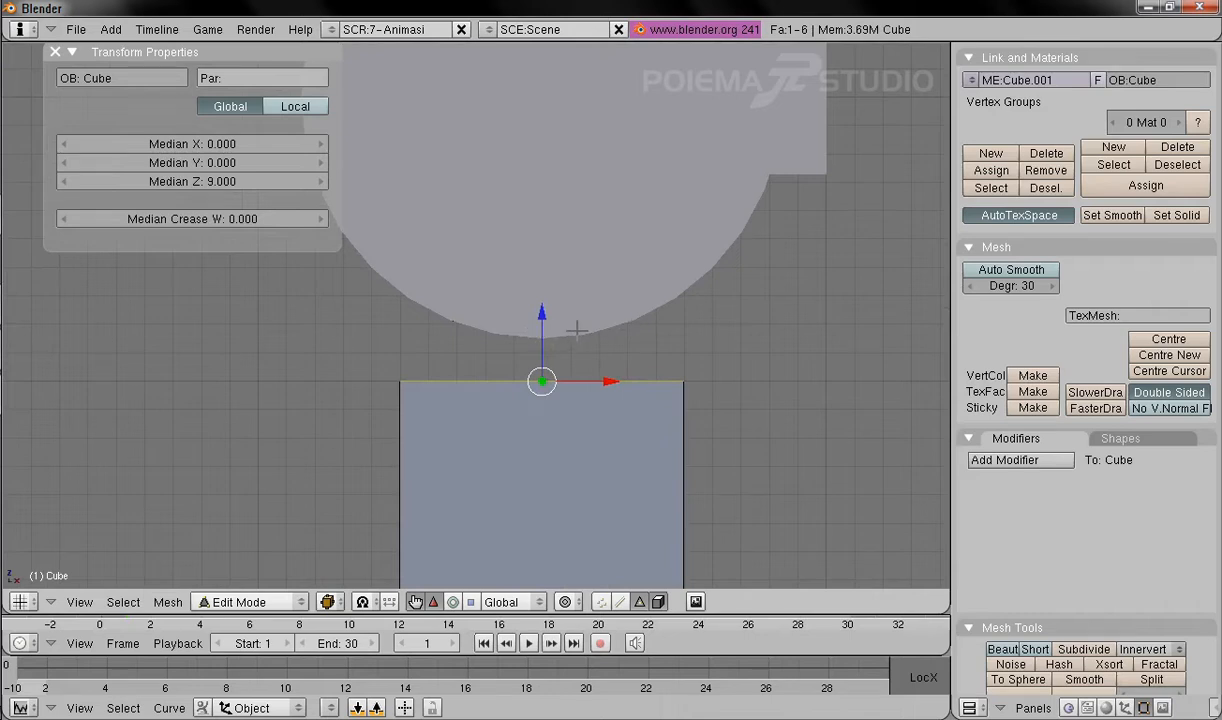
click(220, 181)
text(9)
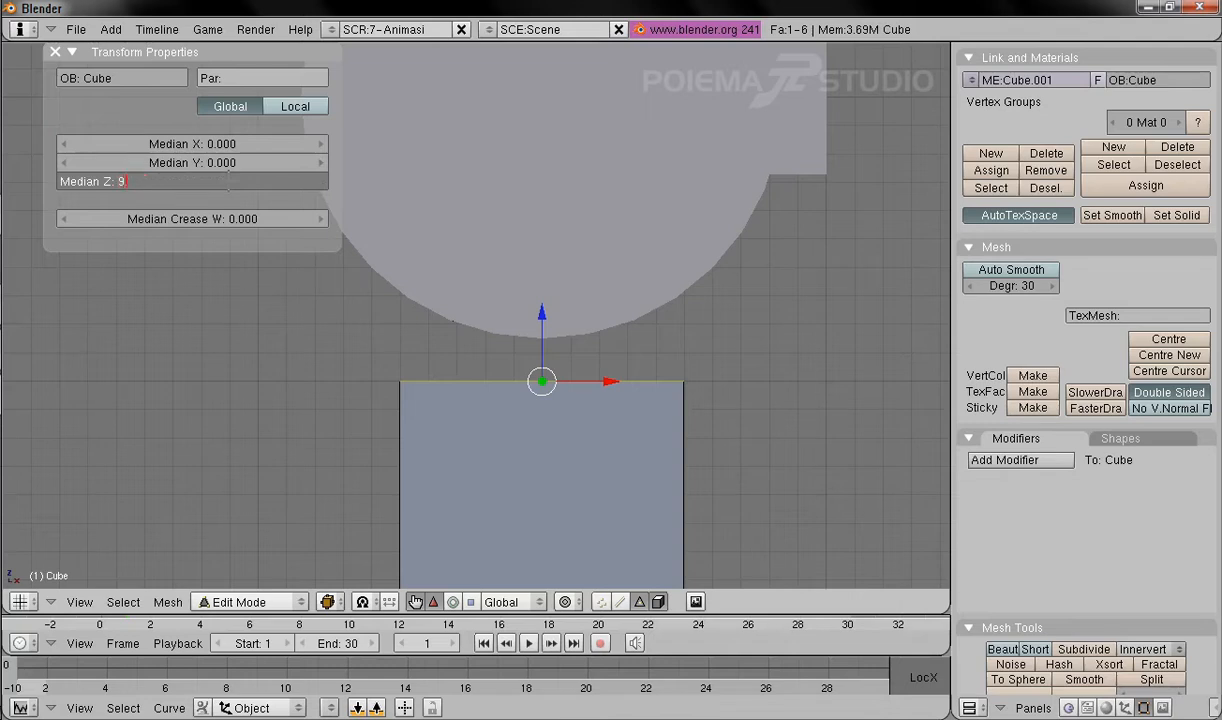
key(Return)
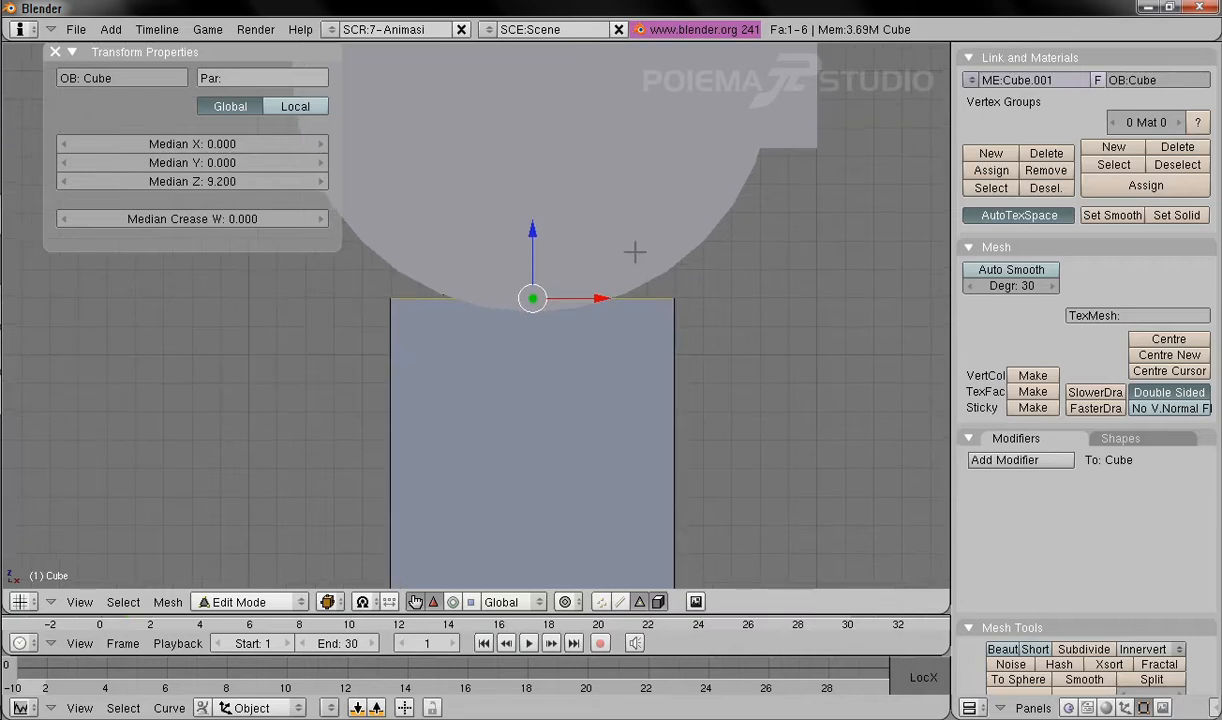
Step: Examine from the front and at an angle how the column's top face meets the cylinders
scroll(587, 265, up, 5)
scroll(587, 265, up, 3)
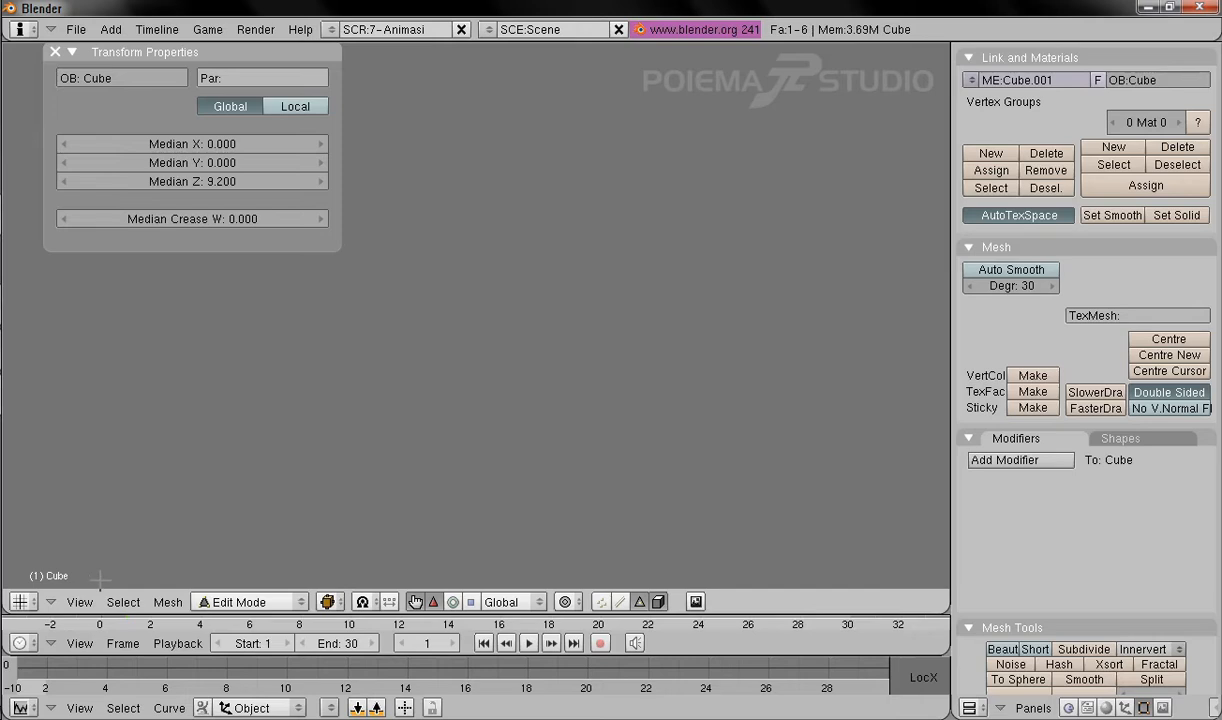
click(79, 602)
click(123, 486)
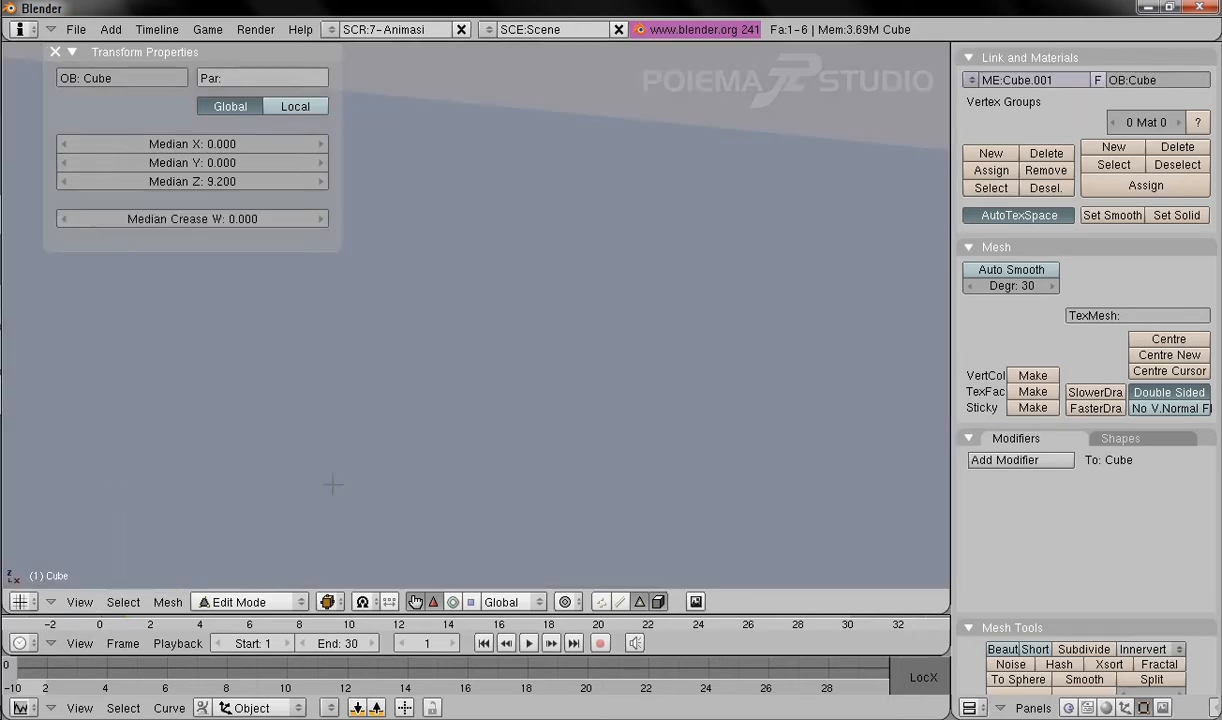
mouse_move(673, 287)
ctrl+middle_down()
mouse_move(701, 423)
mouse_move(610, 245)
ctrl+middle_up()
mouse_move(704, 431)
ctrl+middle_down()
mouse_move(534, 240)
mouse_move(475, 204)
ctrl+middle_up()
scroll(688, 432, down, 10)
middle_drag(701, 346, 477, 346)
middle_drag(626, 315, 581, 326)
shift+middle_drag(750, 292, 288, 401)
middle_drag(649, 289, 625, 292)
shift+middle_drag(750, 270, 478, 317)
middle_drag(611, 289, 563, 302)
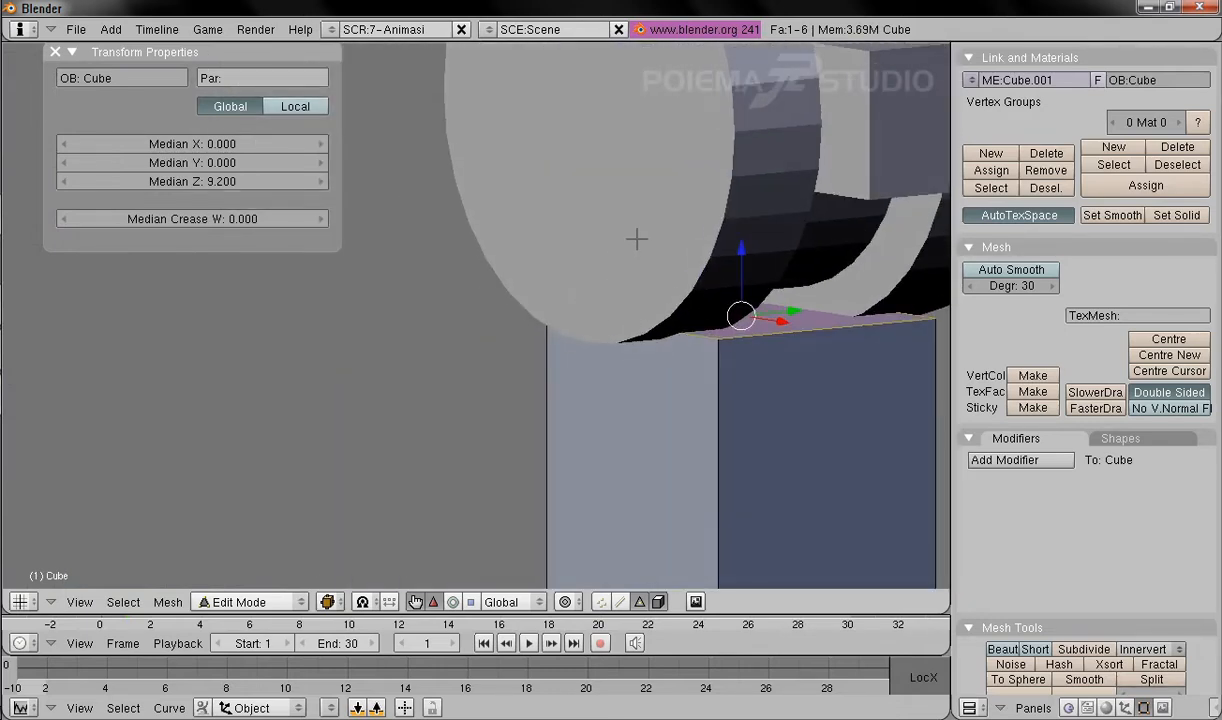
scroll(646, 238, down, 4)
shift+middle_drag(607, 232, 458, 293)
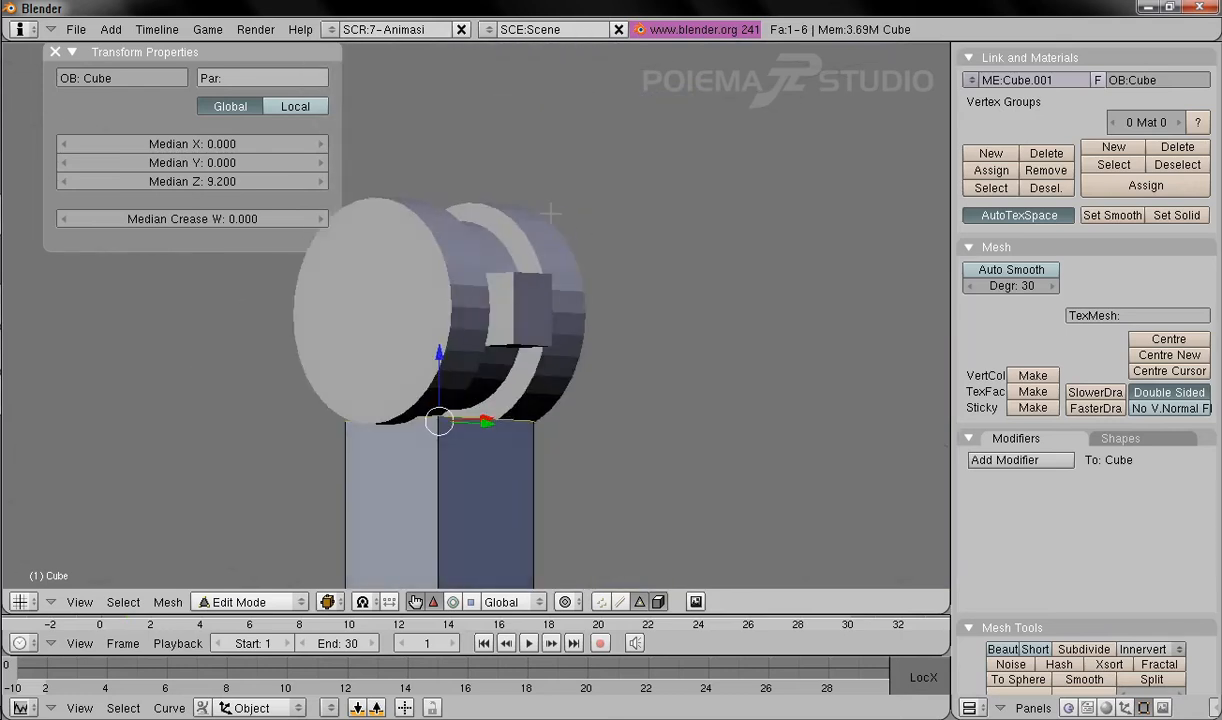
Step: Return the column to Object Mode and check its joint with the cylinders
click(246, 601)
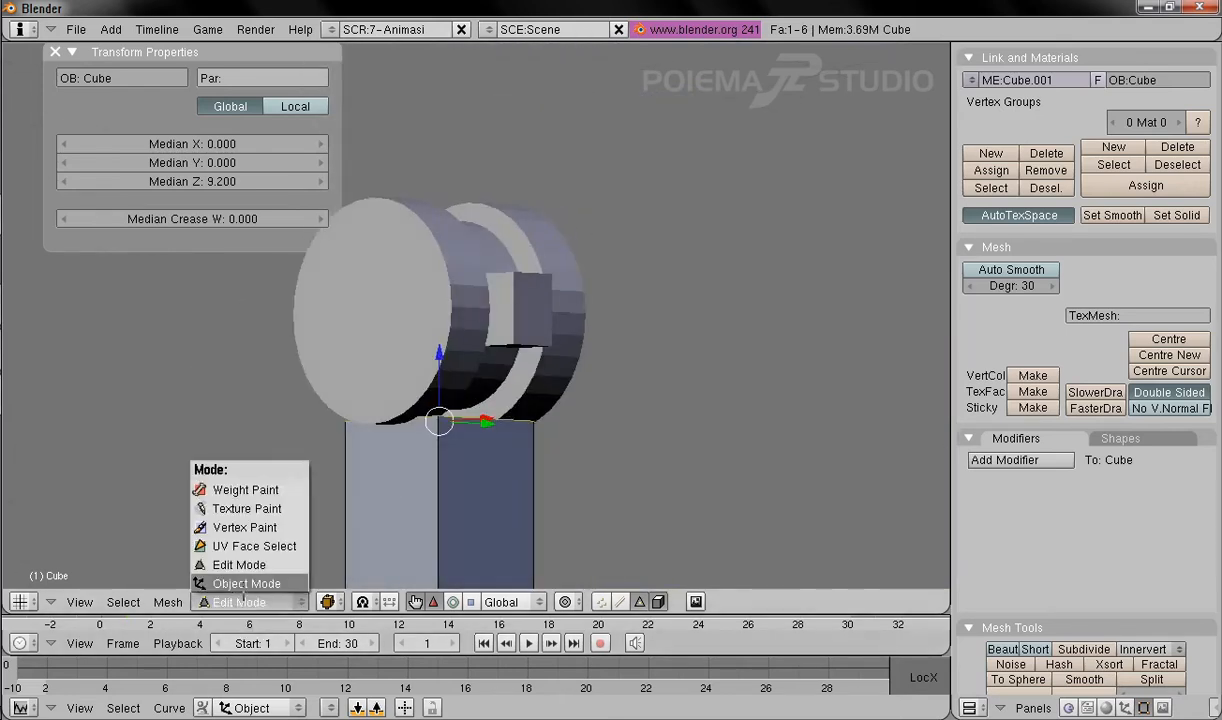
click(265, 586)
shift+middle_drag(509, 463, 579, 248)
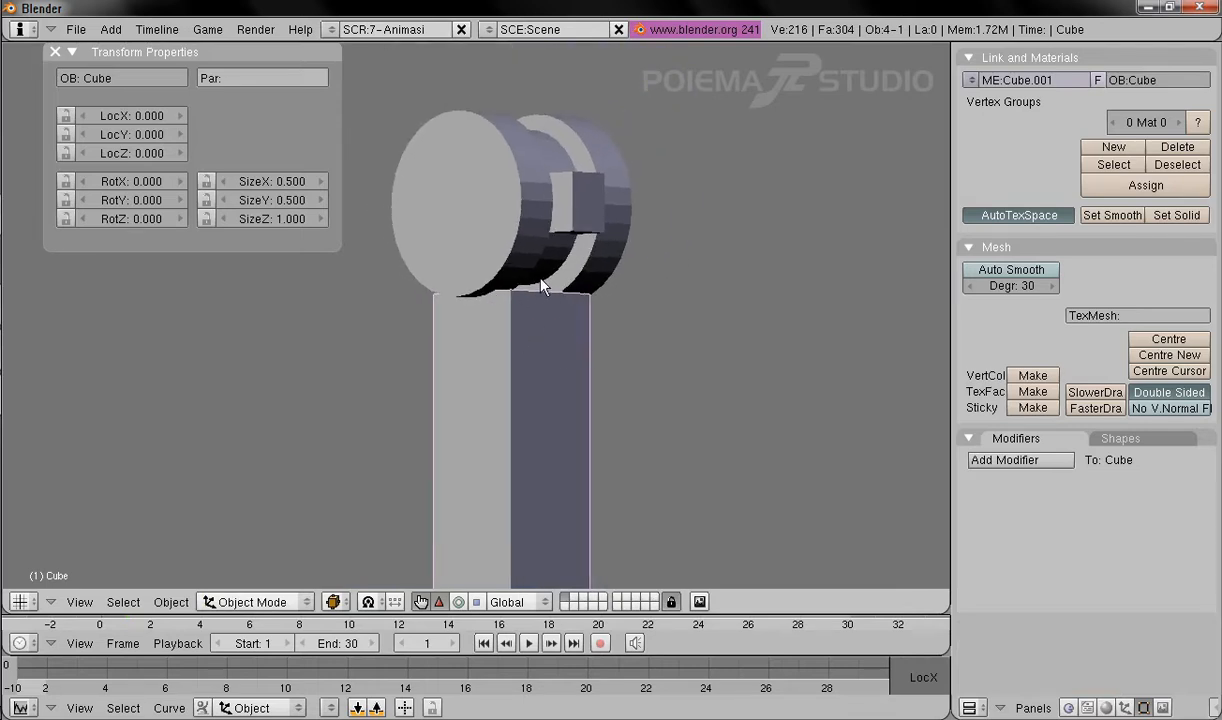
shift+middle_drag(541, 280, 580, 269)
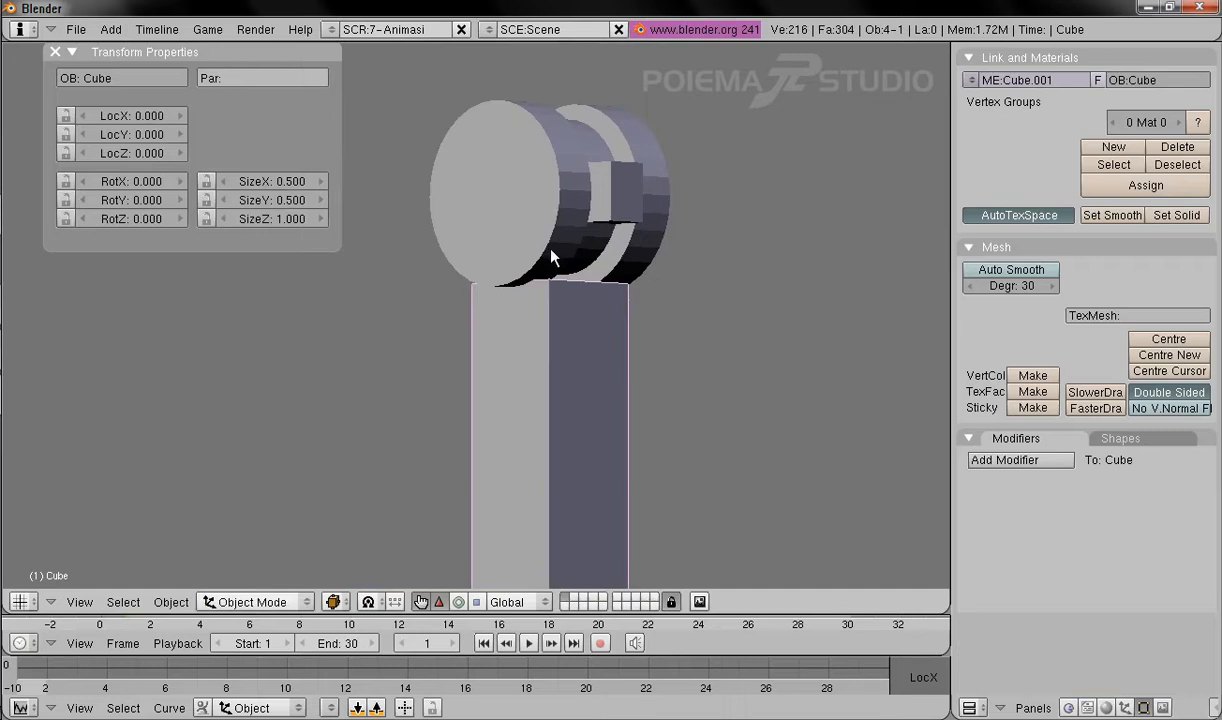
shift+middle_drag(617, 210, 607, 222)
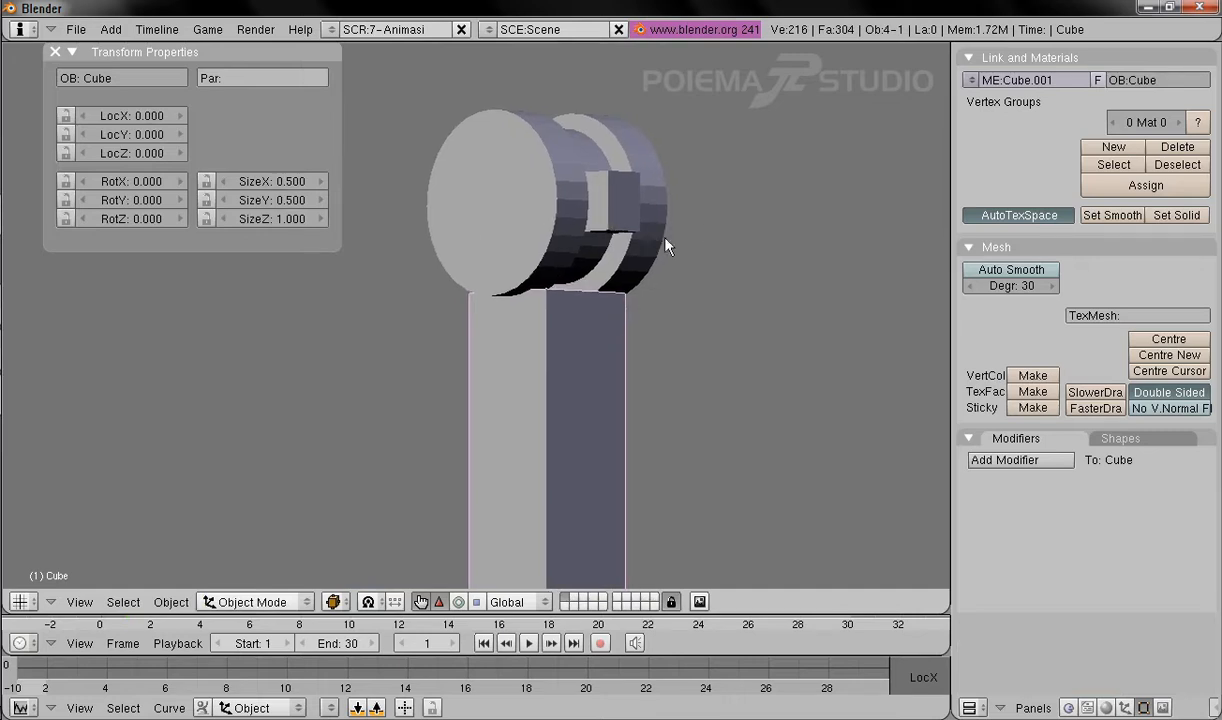
middle_drag(505, 248, 650, 263)
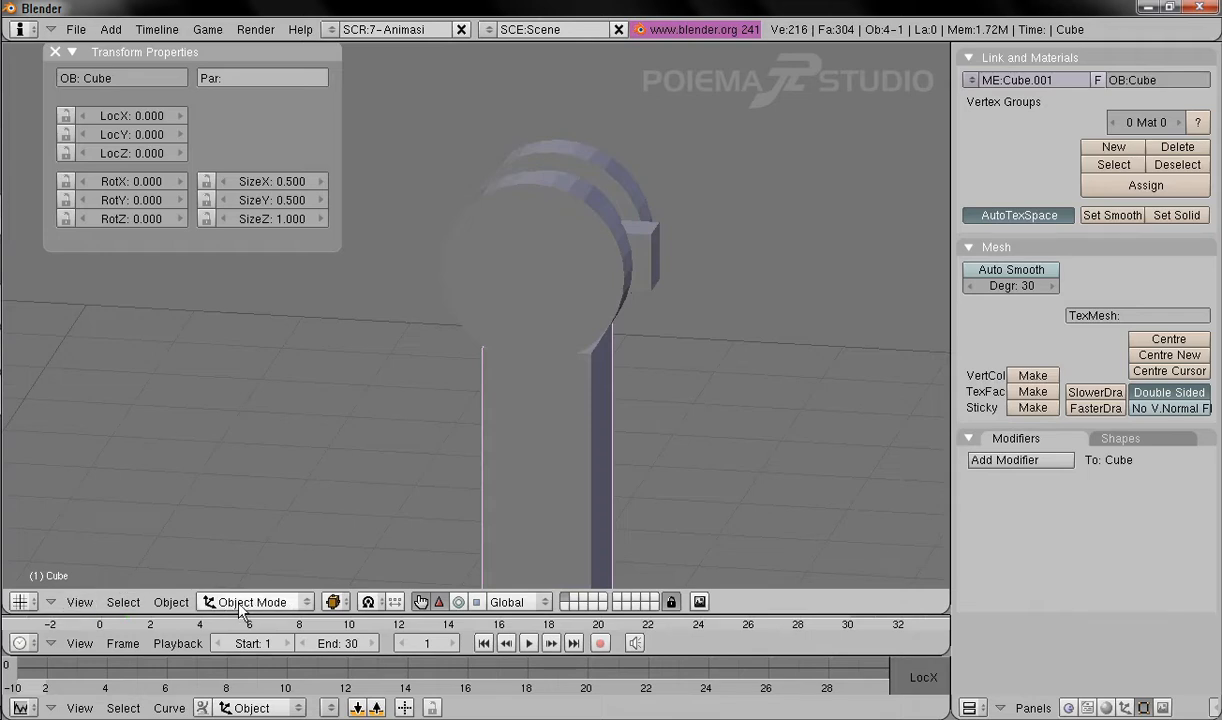
Step: Add a second mesh cube at the origin from the top view
click(79, 602)
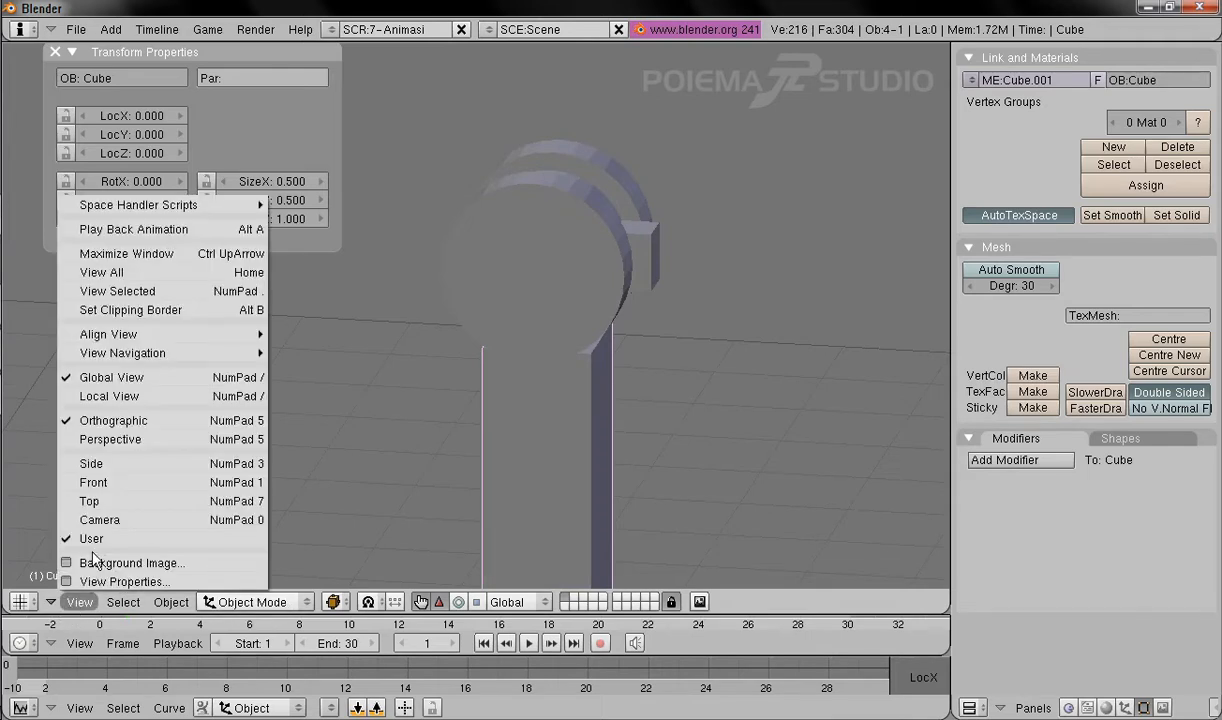
click(96, 503)
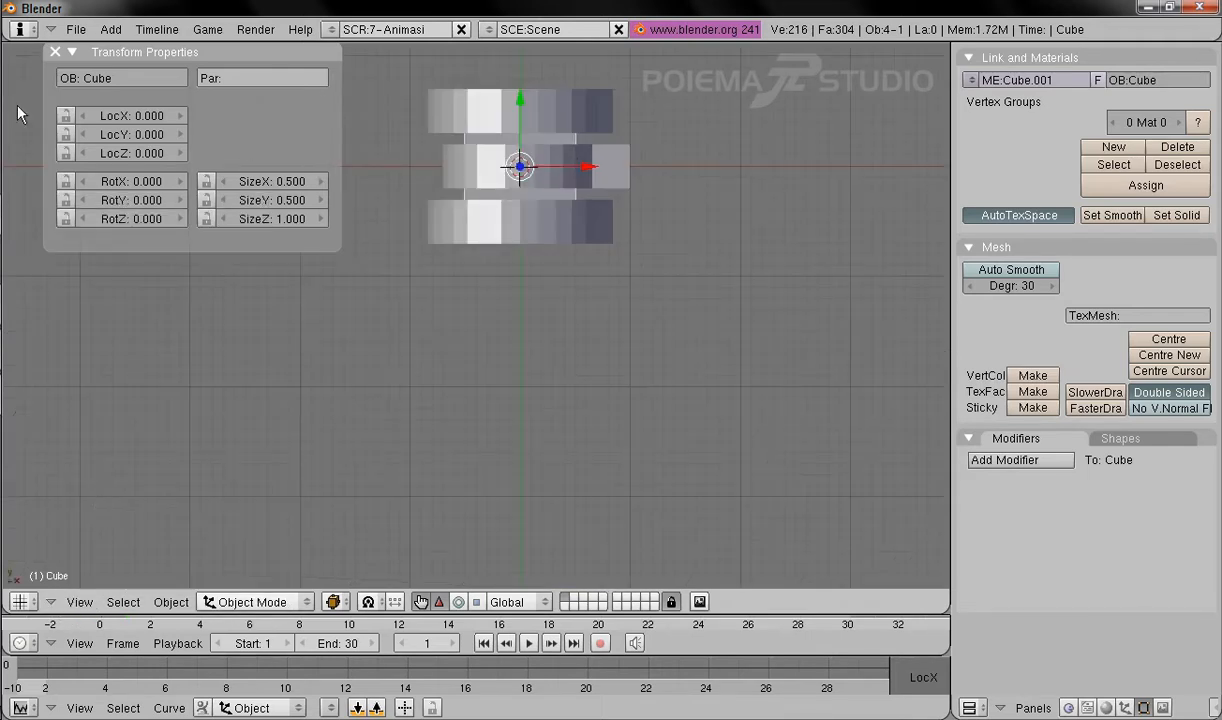
click(110, 29)
mouse_move(128, 55)
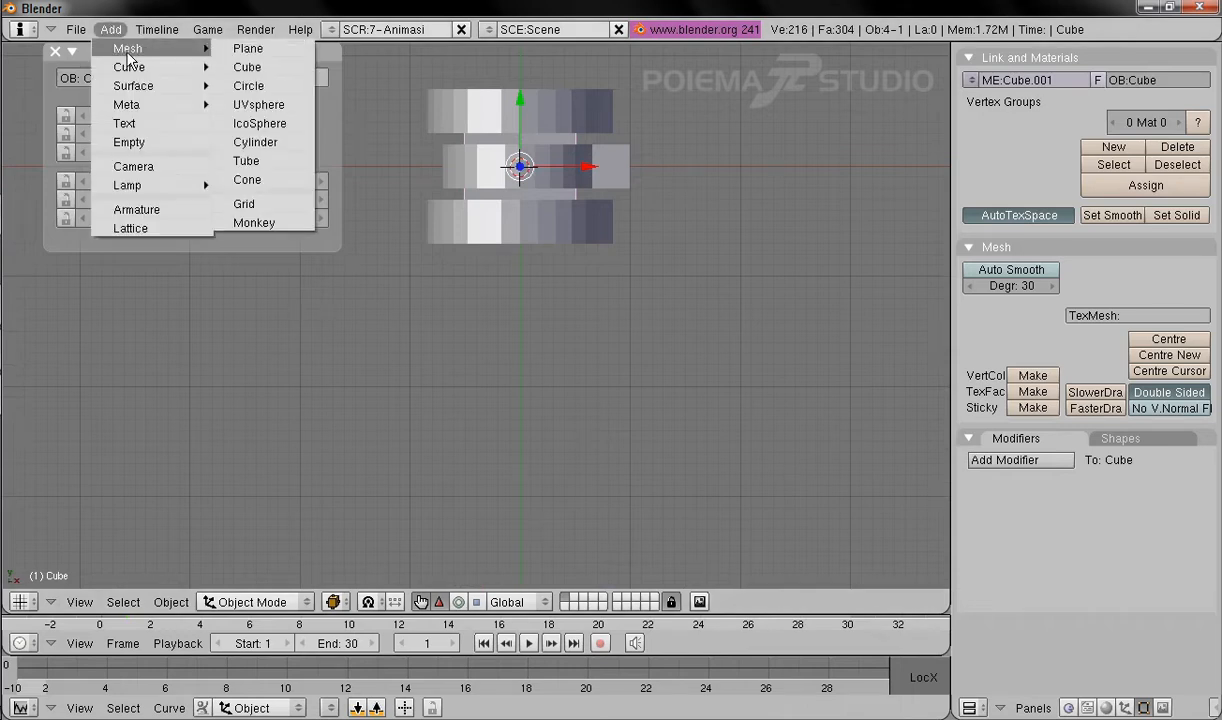
click(282, 67)
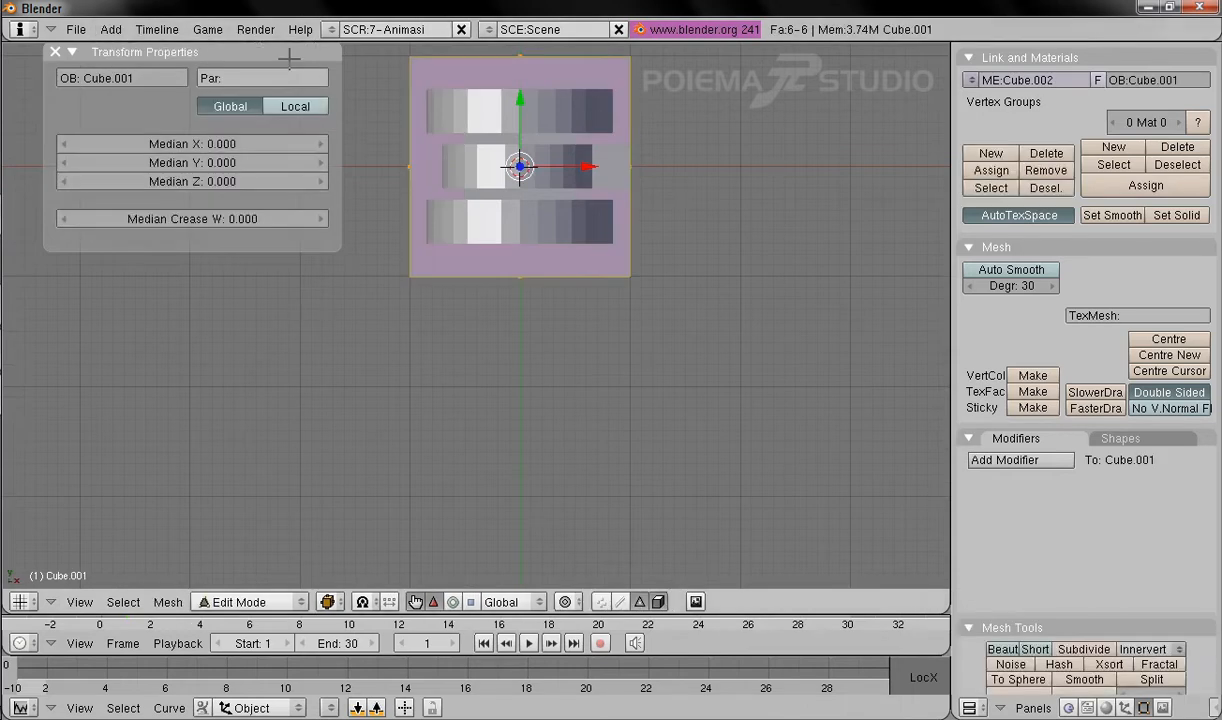
Step: Return the new cube to Object Mode and position it at LocX 1 and LocZ 10
shift+middle_drag(501, 245, 470, 348)
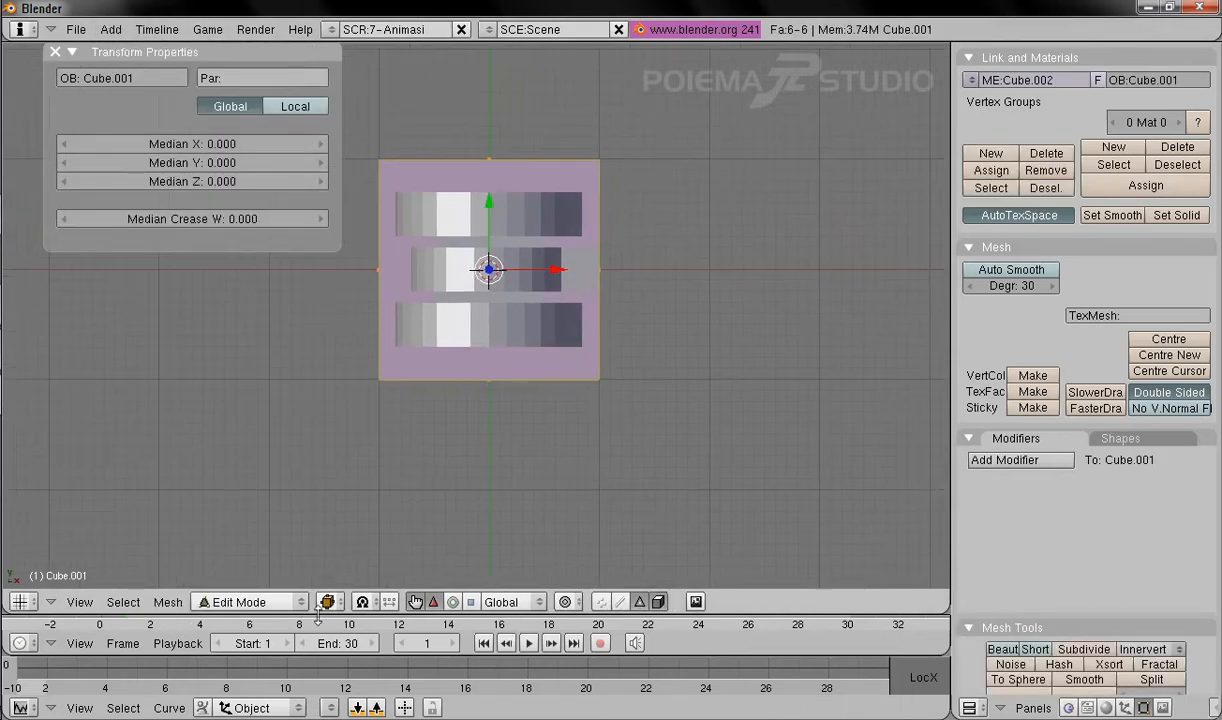
click(258, 600)
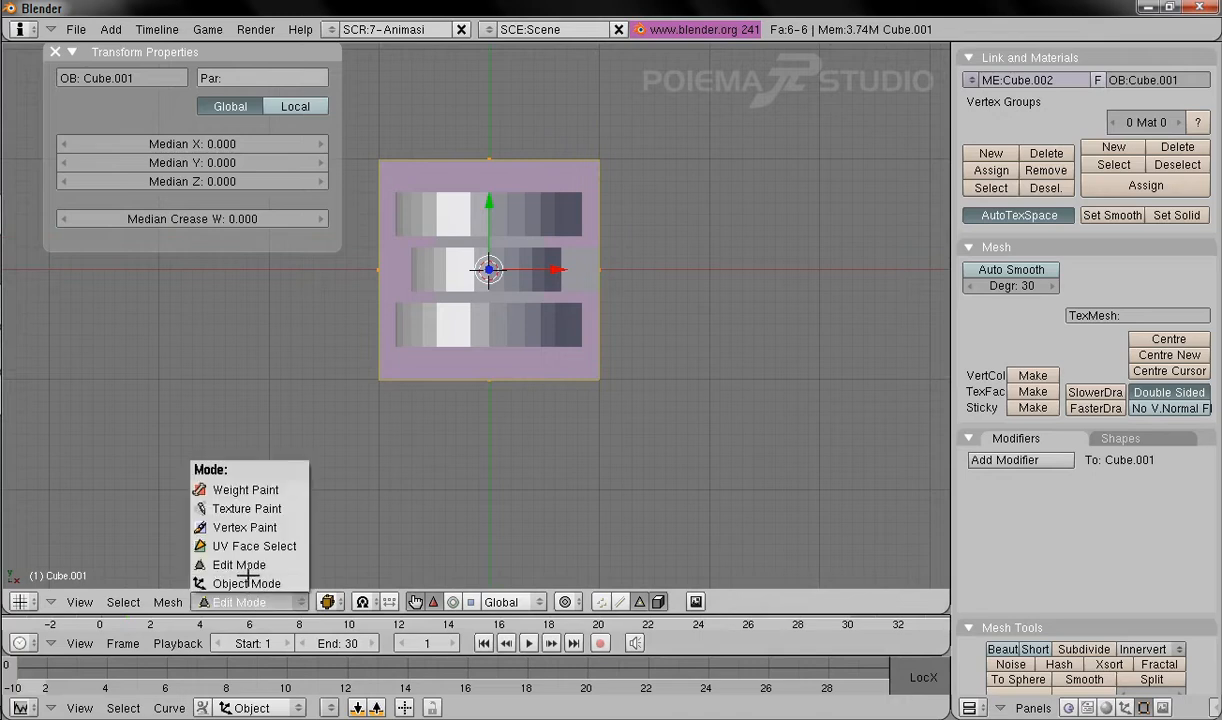
click(255, 583)
shift+middle_drag(508, 316, 485, 400)
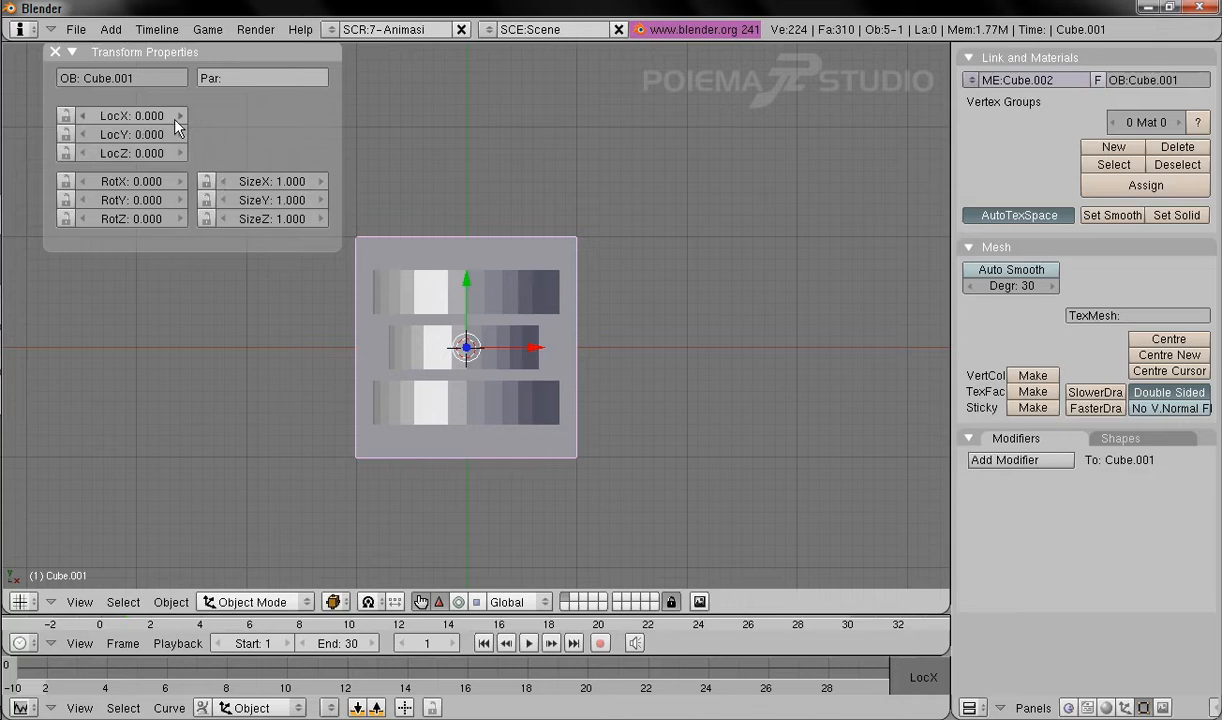
click(130, 116)
text(1)
key(Tab)
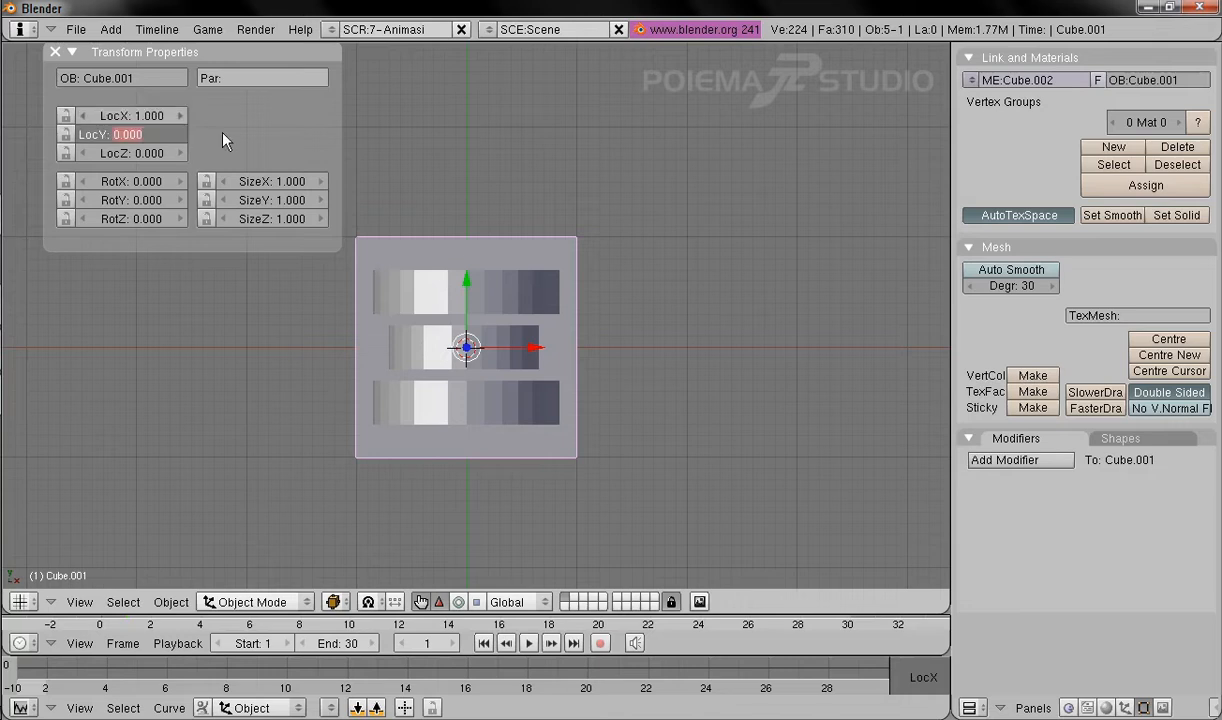
key(Tab)
text(10)
key(Return)
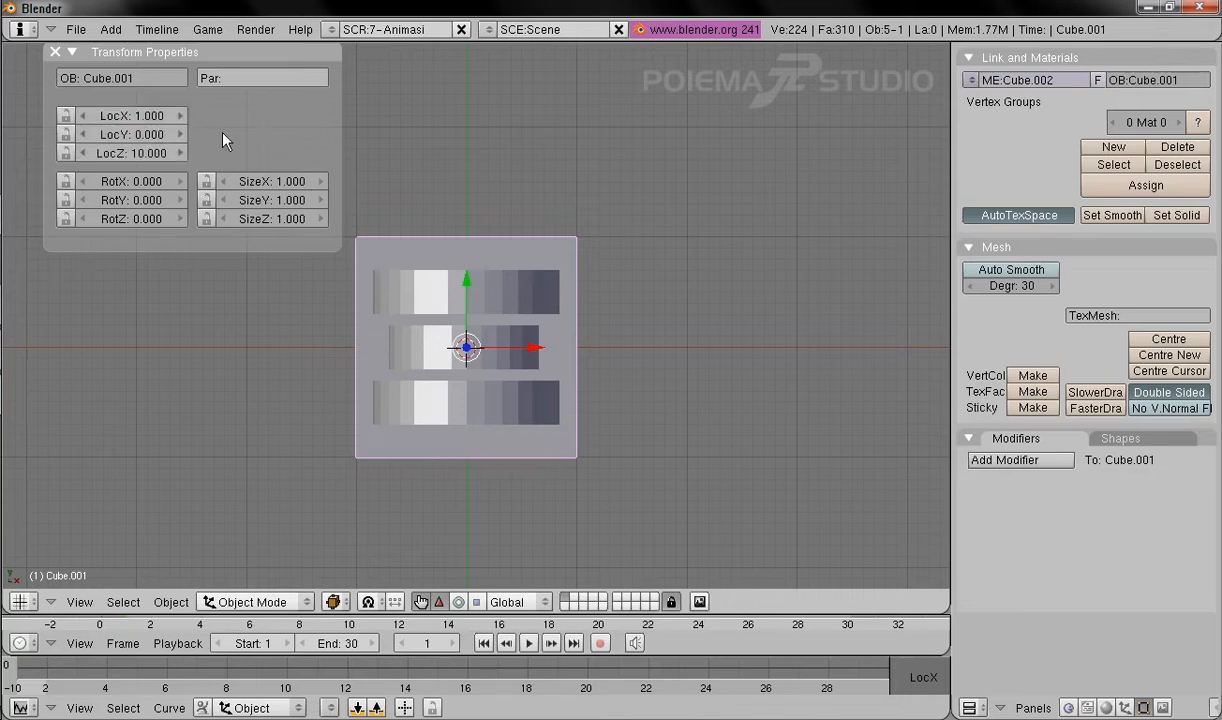
Step: Scale the new cube to SizeY 0.5 and SizeZ 0.5
click(287, 186)
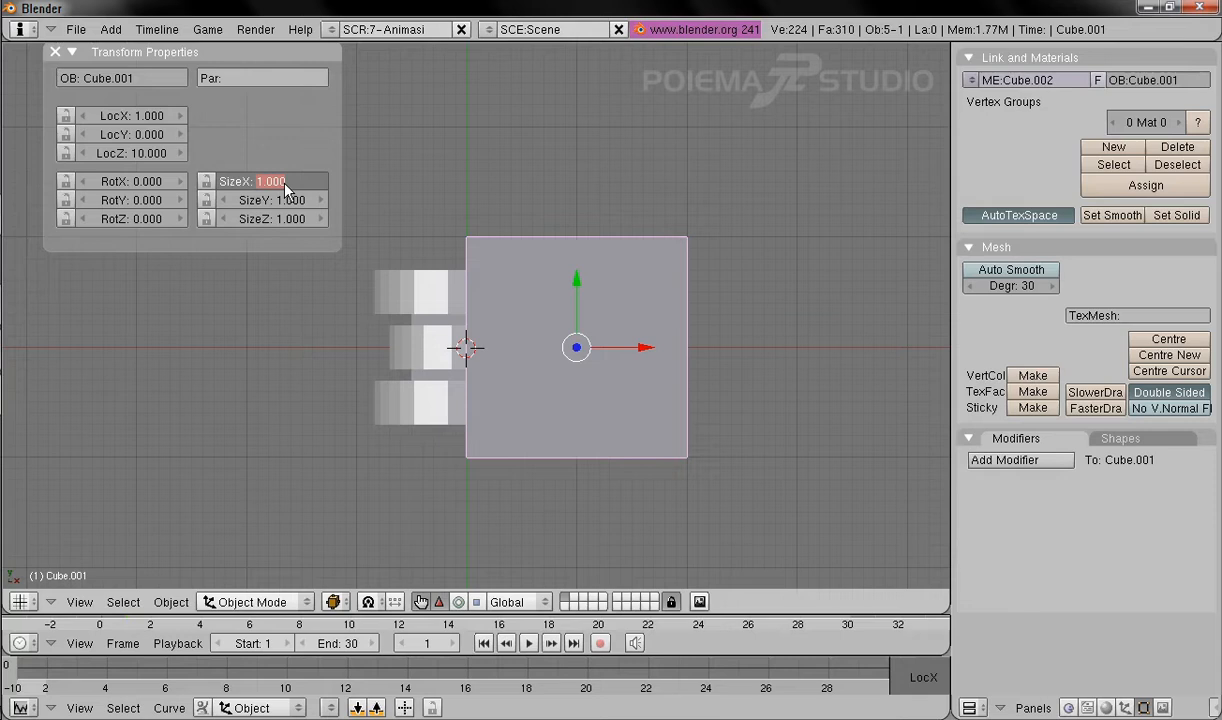
key(Tab)
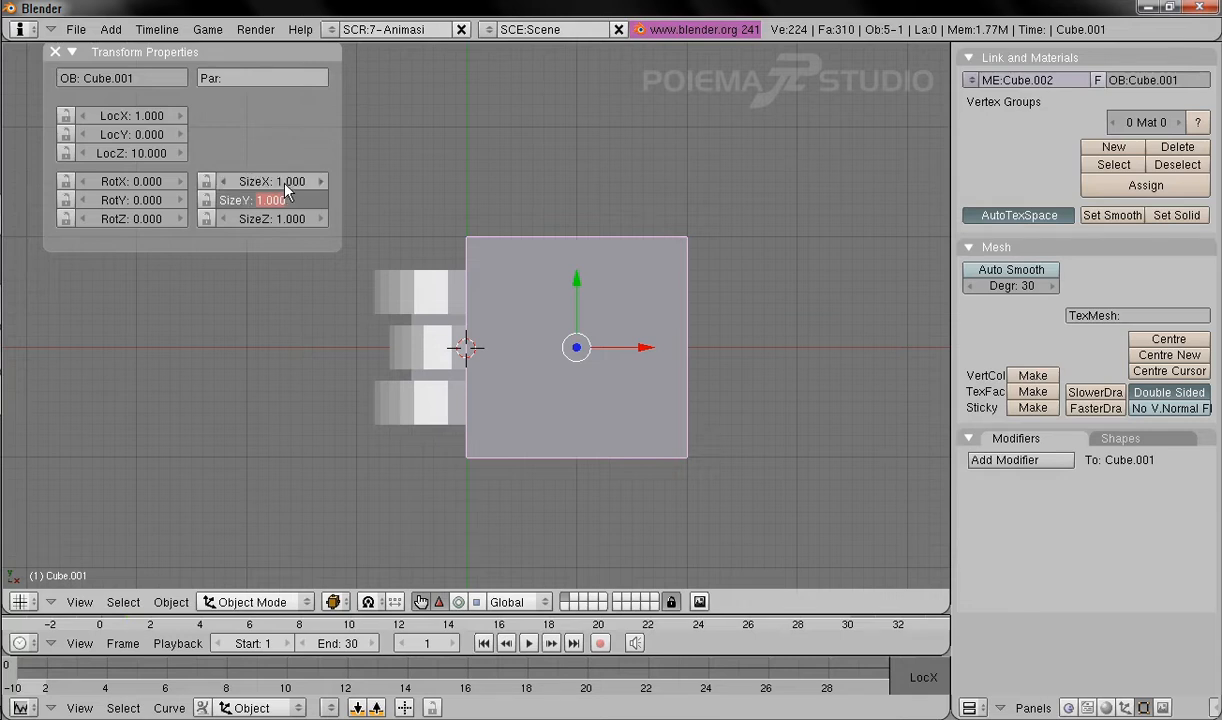
key(BackSpace)
text(.5)
key(Tab)
key(BackSpace)
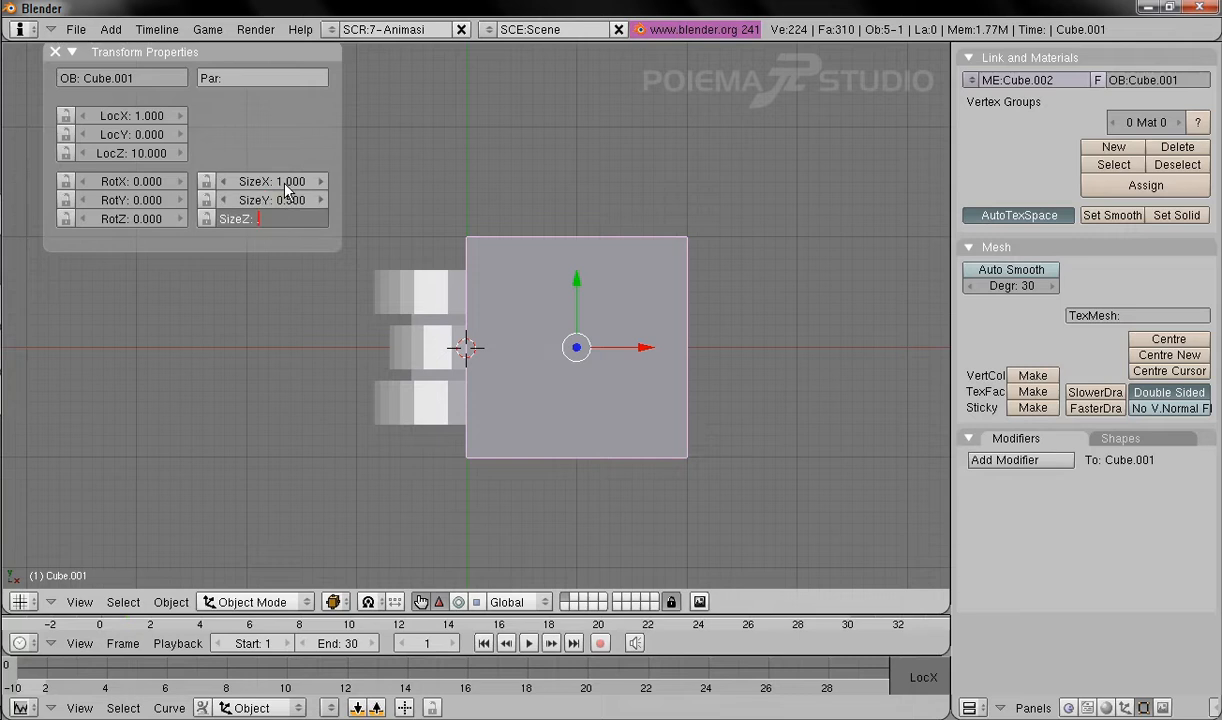
text(.5)
key(Return)
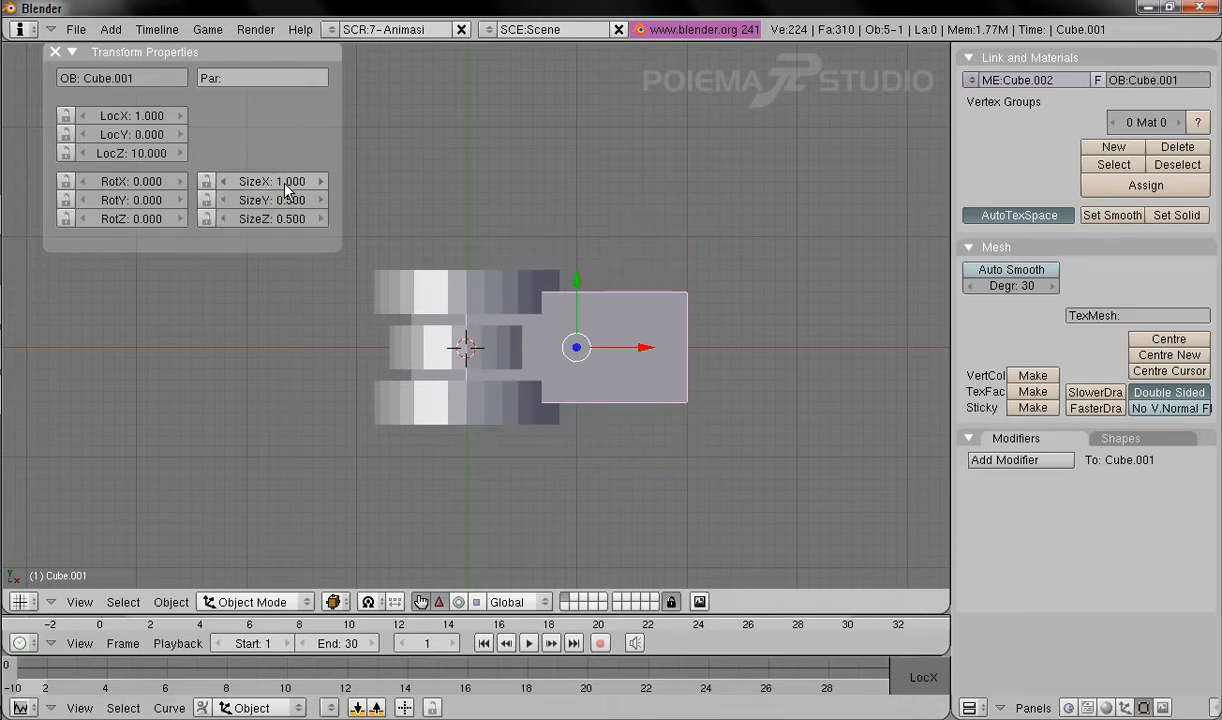
Step: Put the scaled cube into Edit Mode and display the scene in wireframe
shift+middle_drag(620, 372, 456, 333)
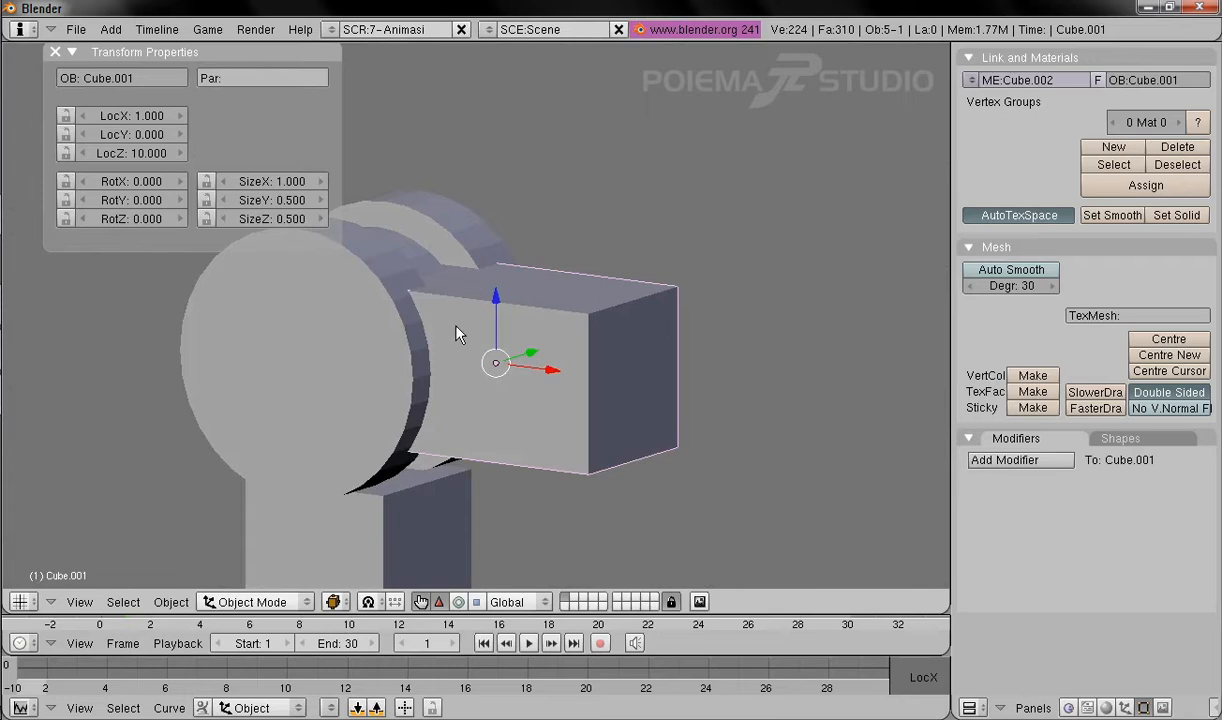
click(255, 598)
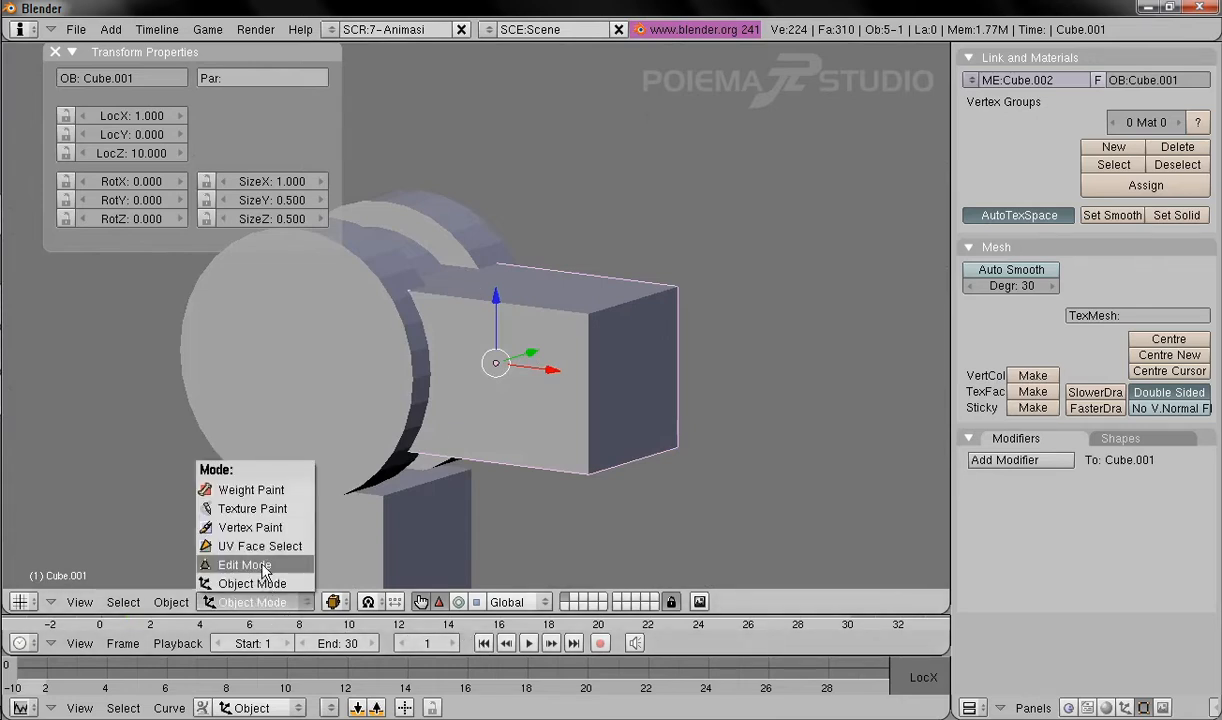
click(244, 565)
middle_drag(470, 430, 405, 434)
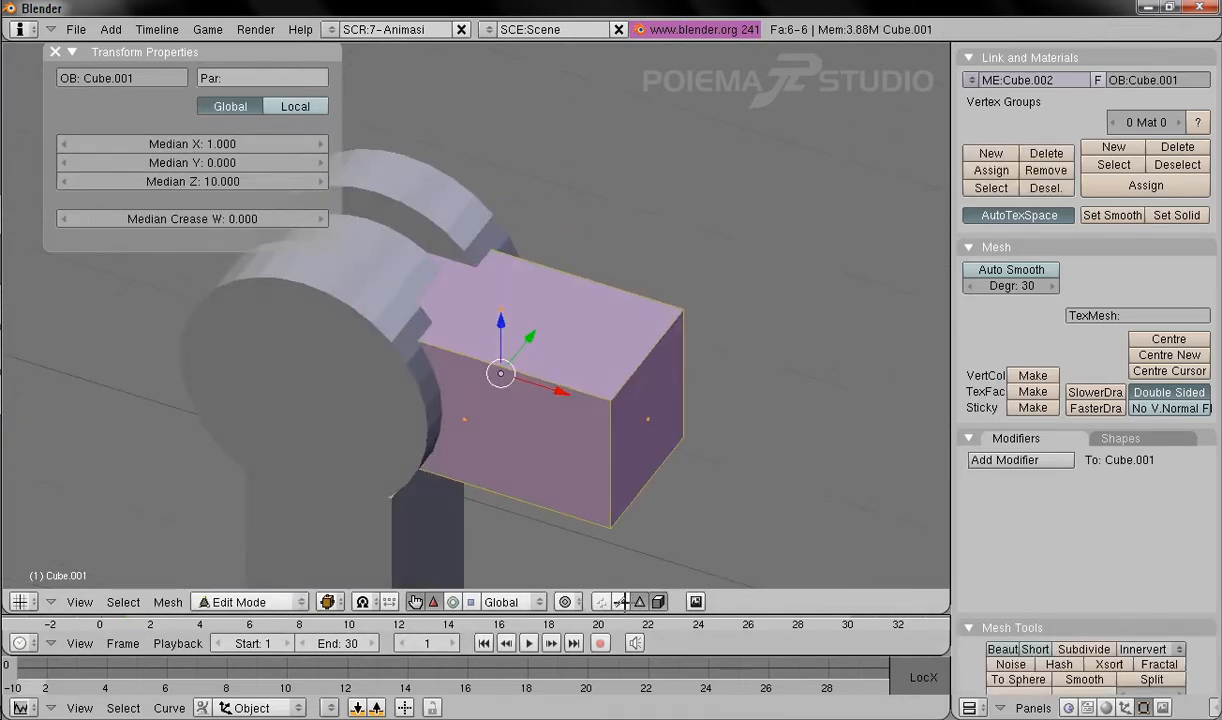
middle_drag(354, 343, 372, 347)
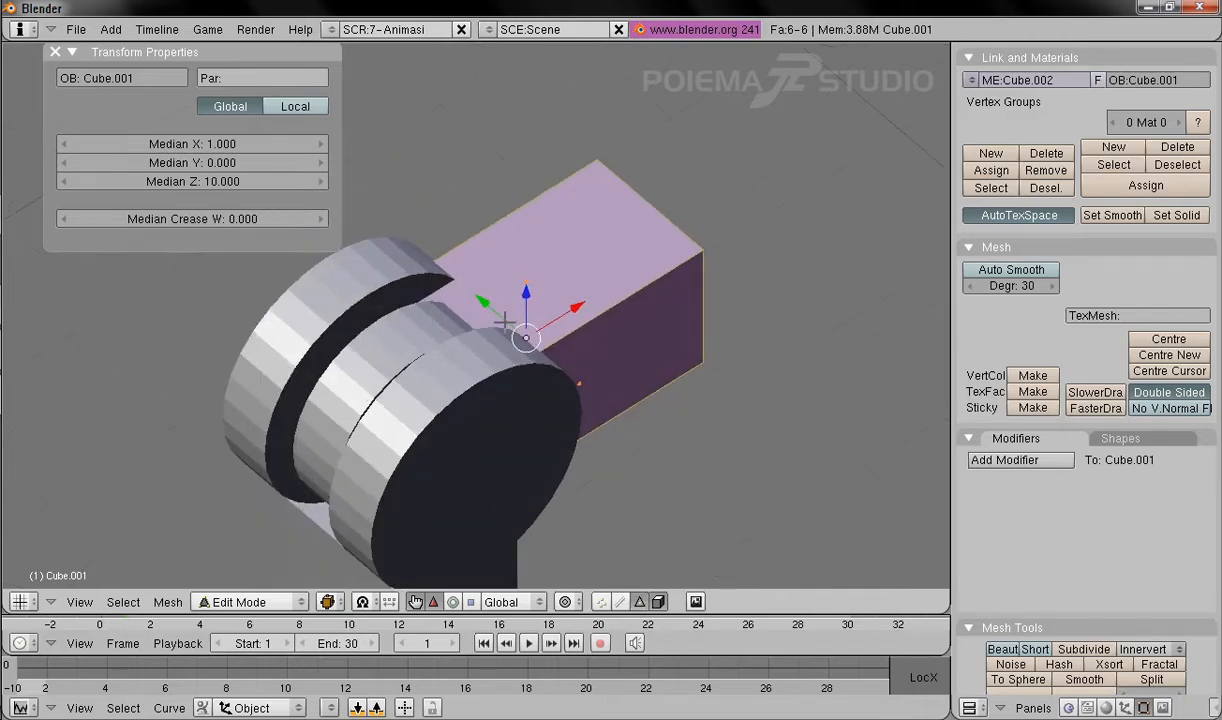
shift+middle_drag(439, 367, 465, 326)
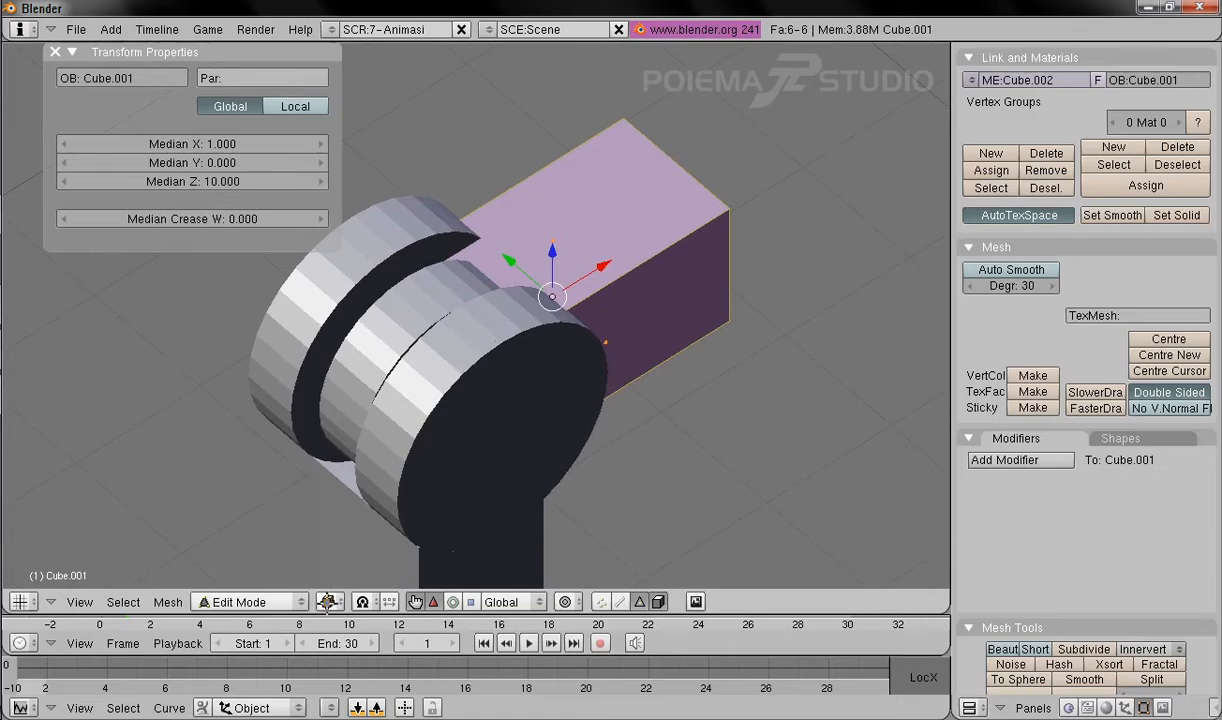
click(327, 601)
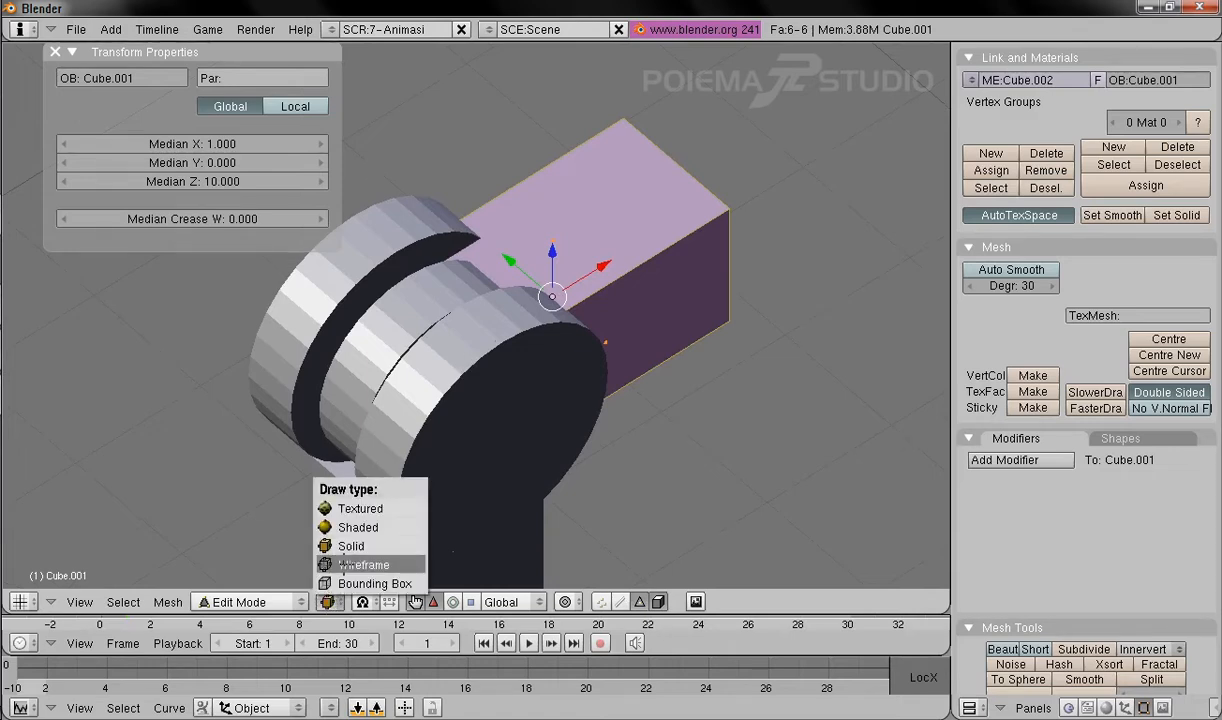
click(357, 565)
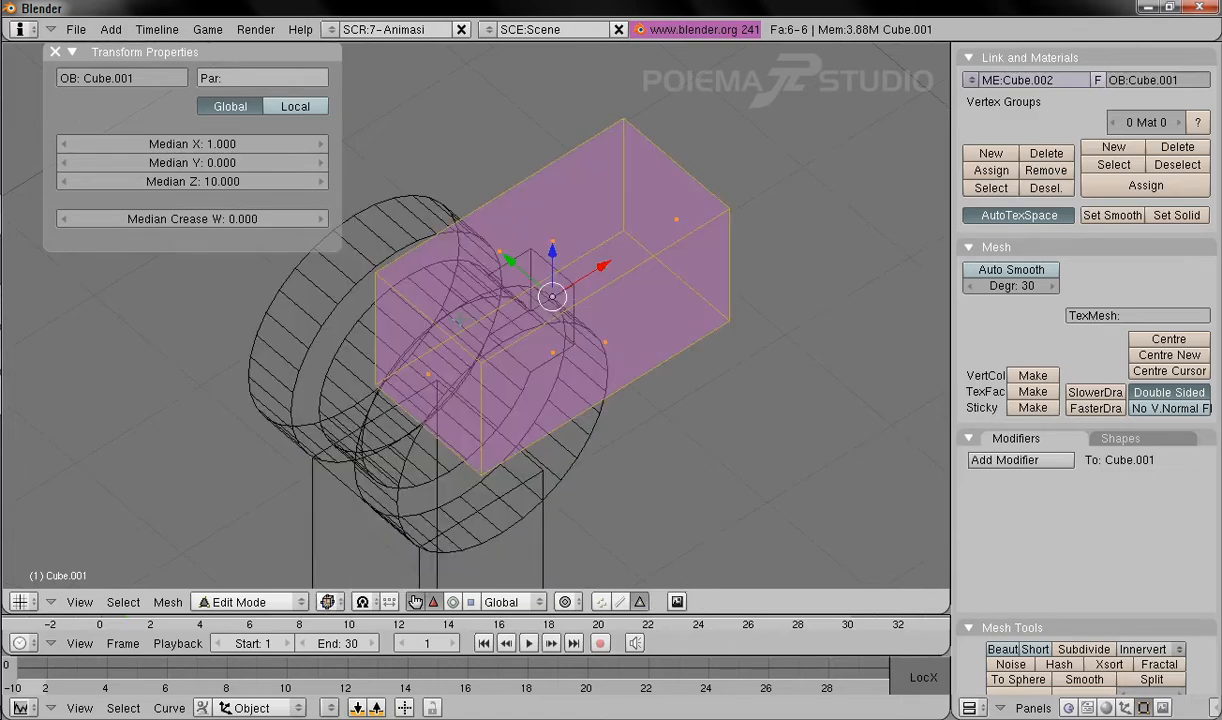
Step: Move the cube's end face inside the cylinders to Median X 1
right_click(428, 375)
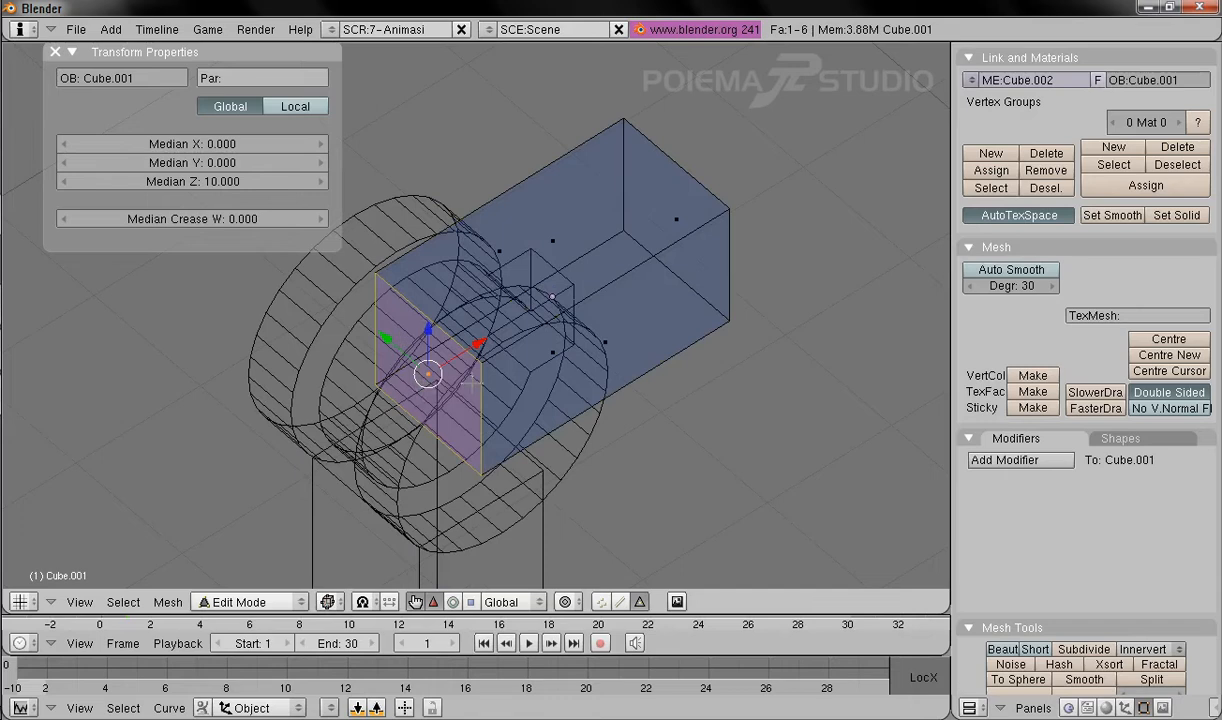
middle_drag(405, 372, 438, 352)
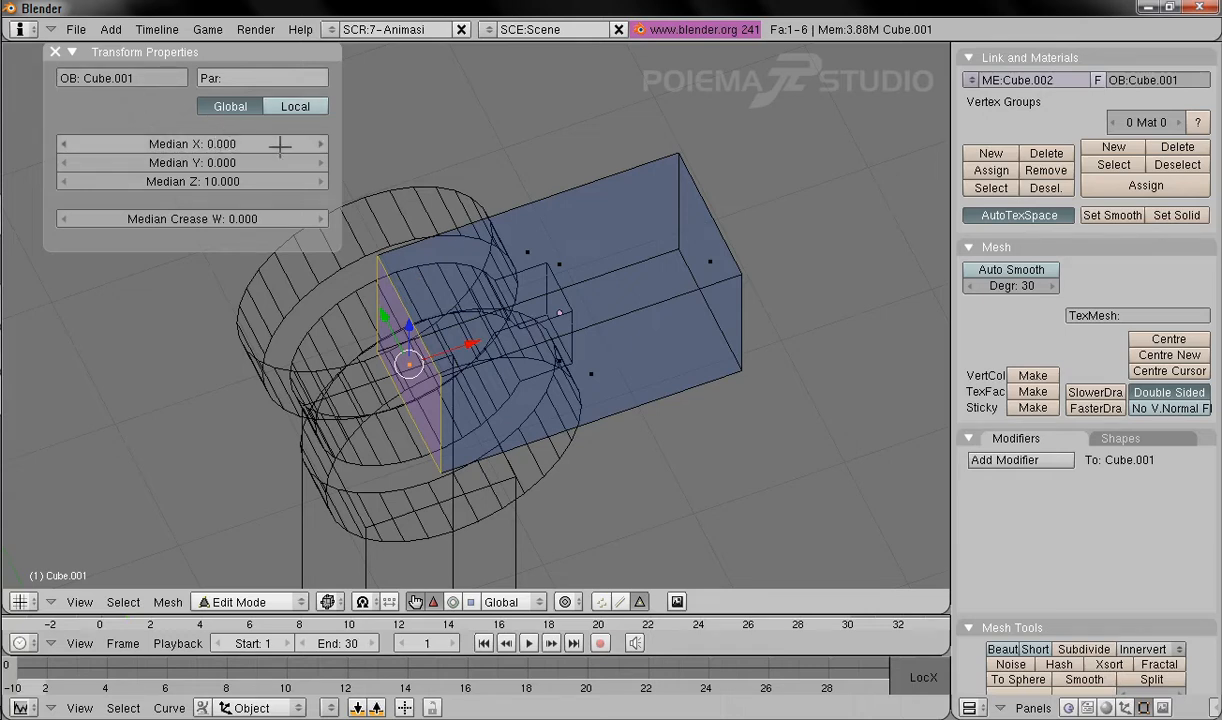
click(247, 148)
text(1)
key(Return)
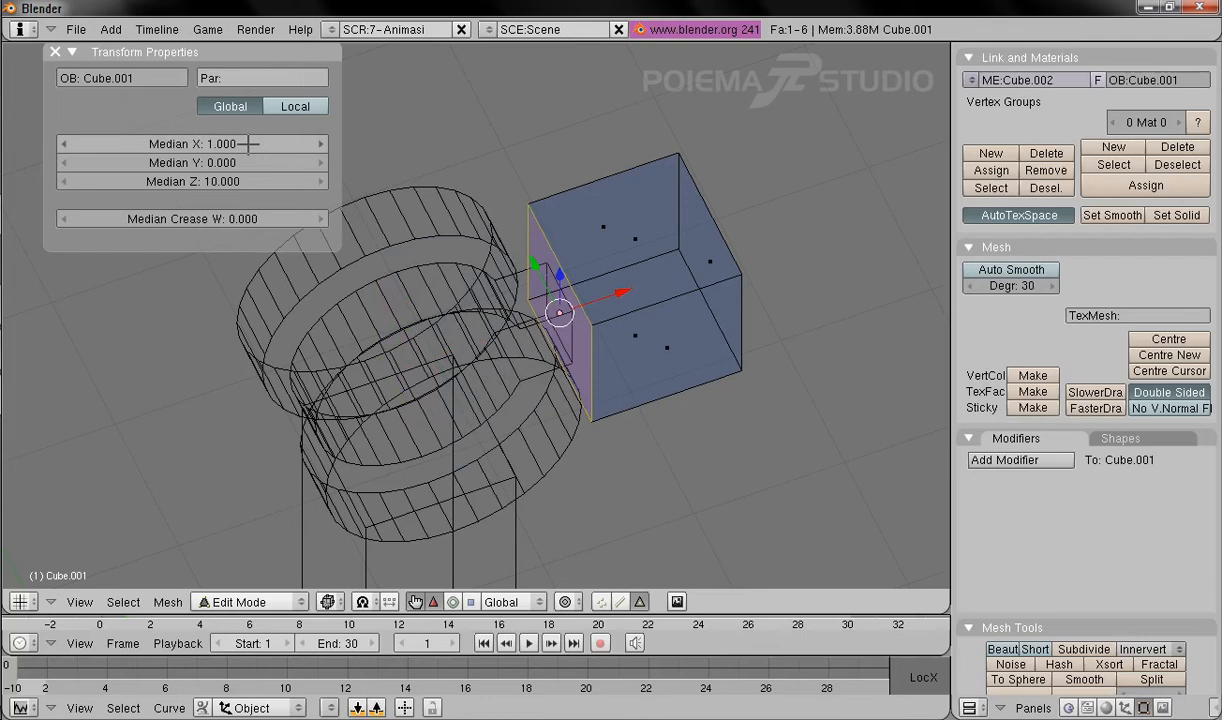
Step: Check the moved face against the cylinders, then restore solid shading
middle_drag(666, 265, 516, 238)
scroll(532, 282, up, 2)
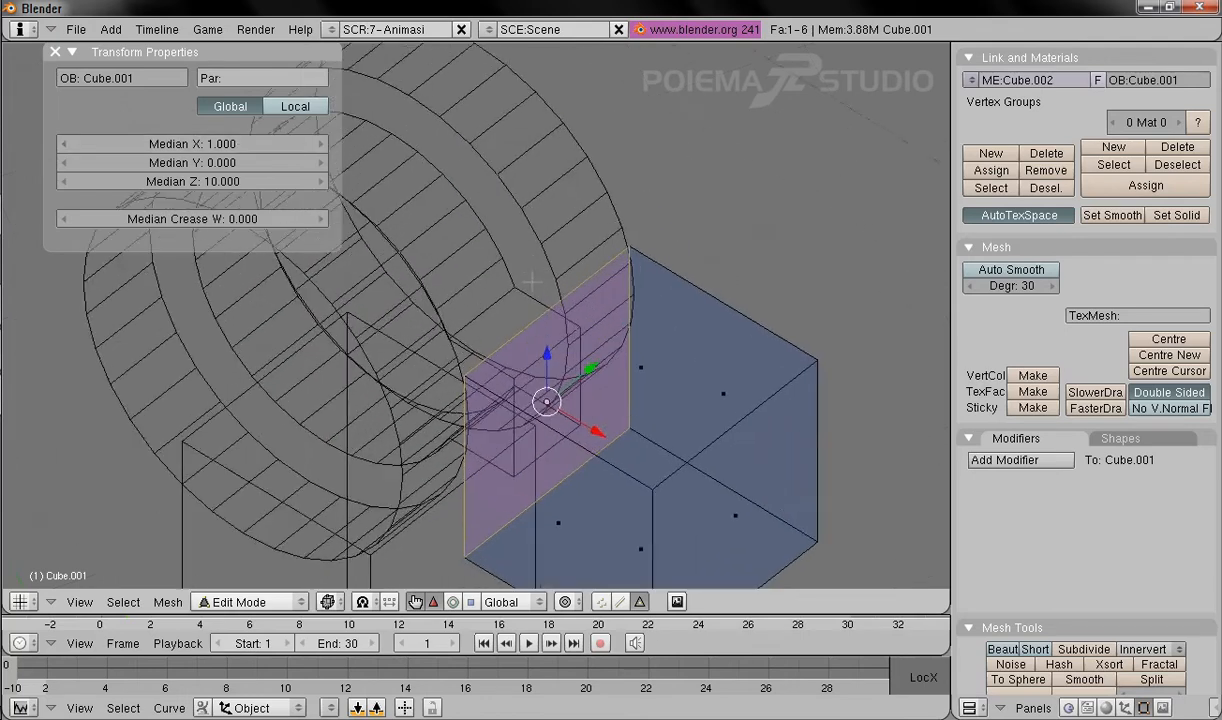
scroll(531, 282, down, 3)
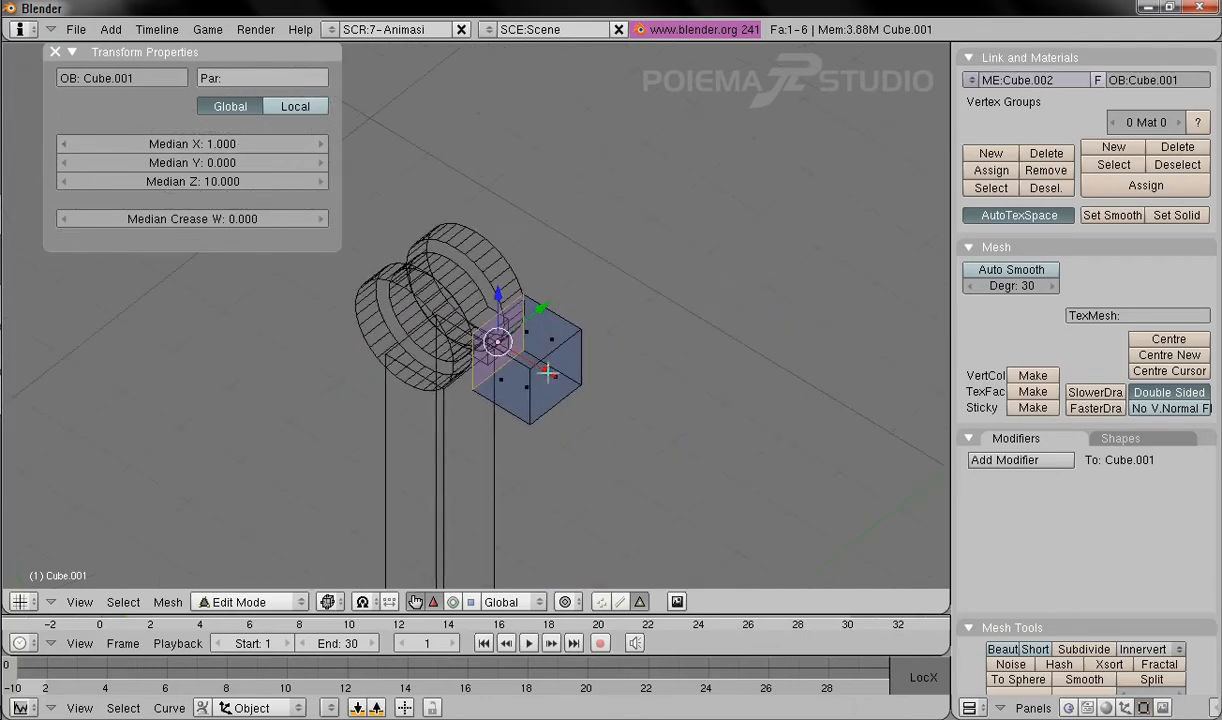
click(327, 601)
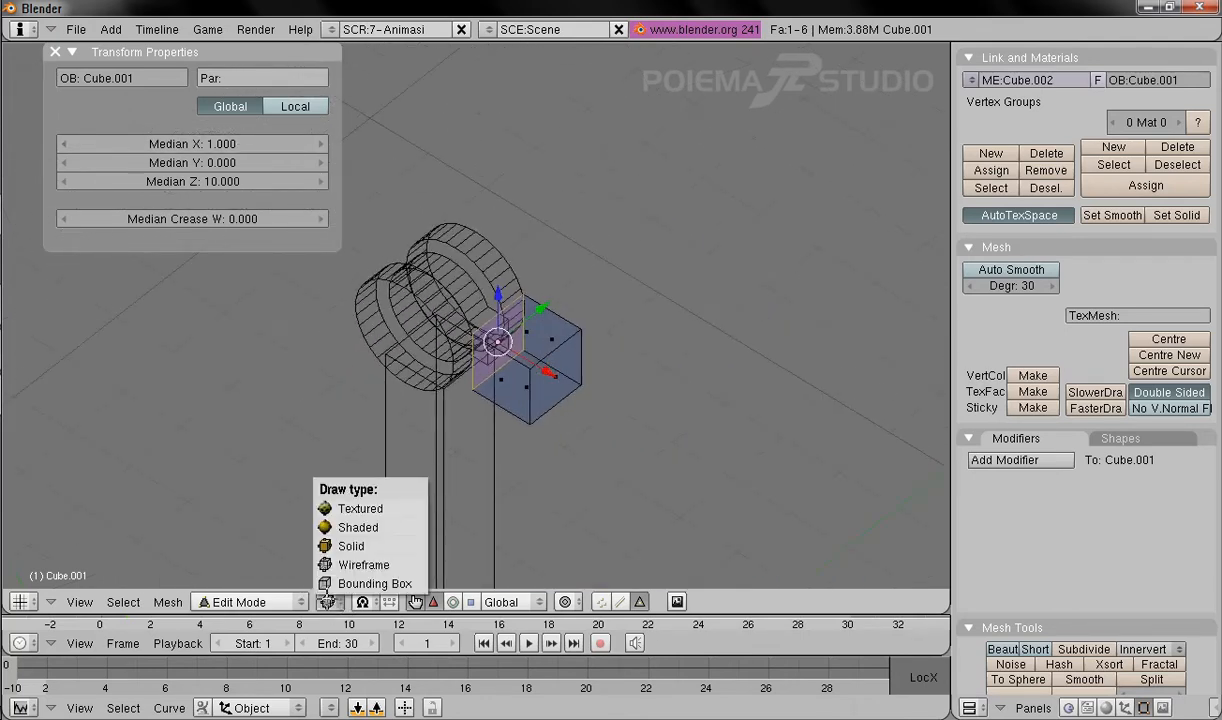
click(348, 546)
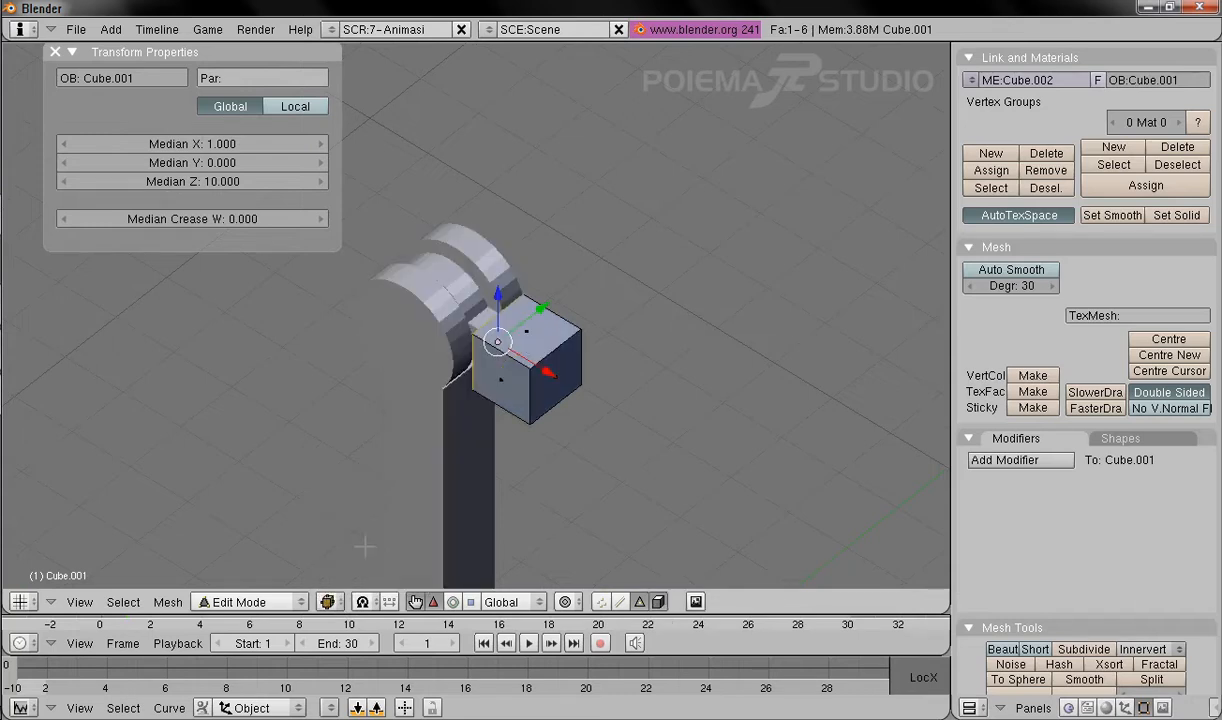
Step: Stretch the cube into a long arm by setting its outer end face to Median X 10
right_click(556, 378)
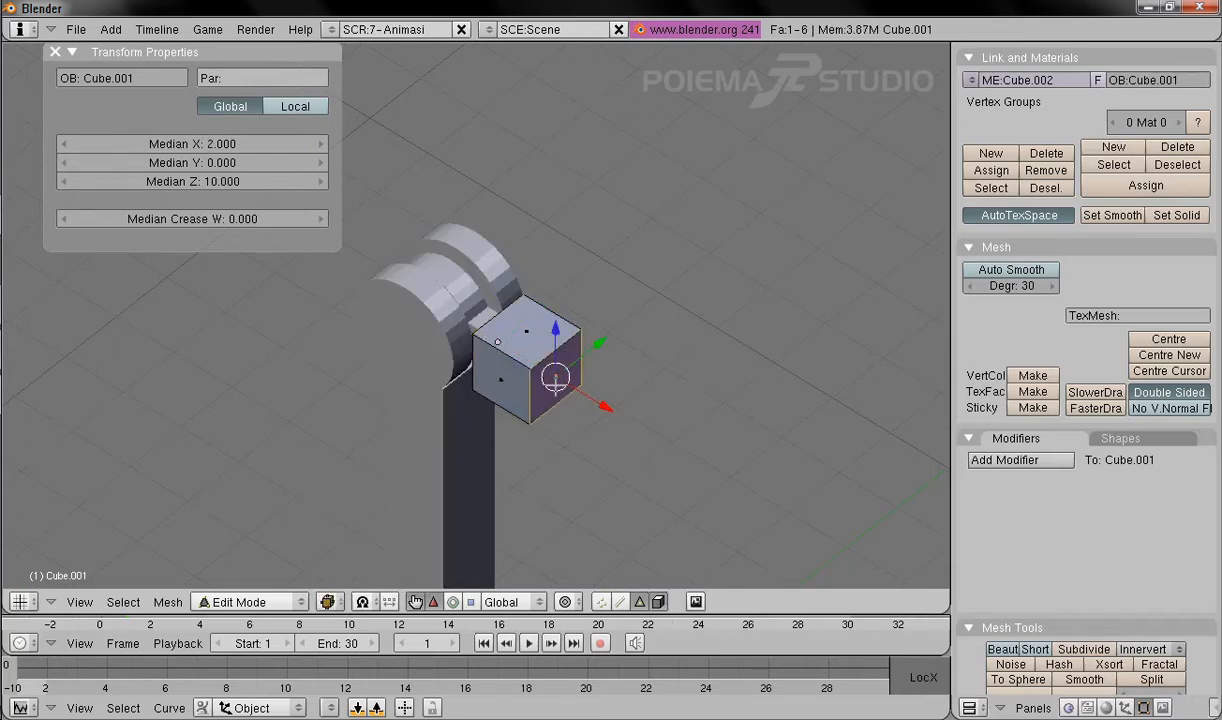
click(213, 144)
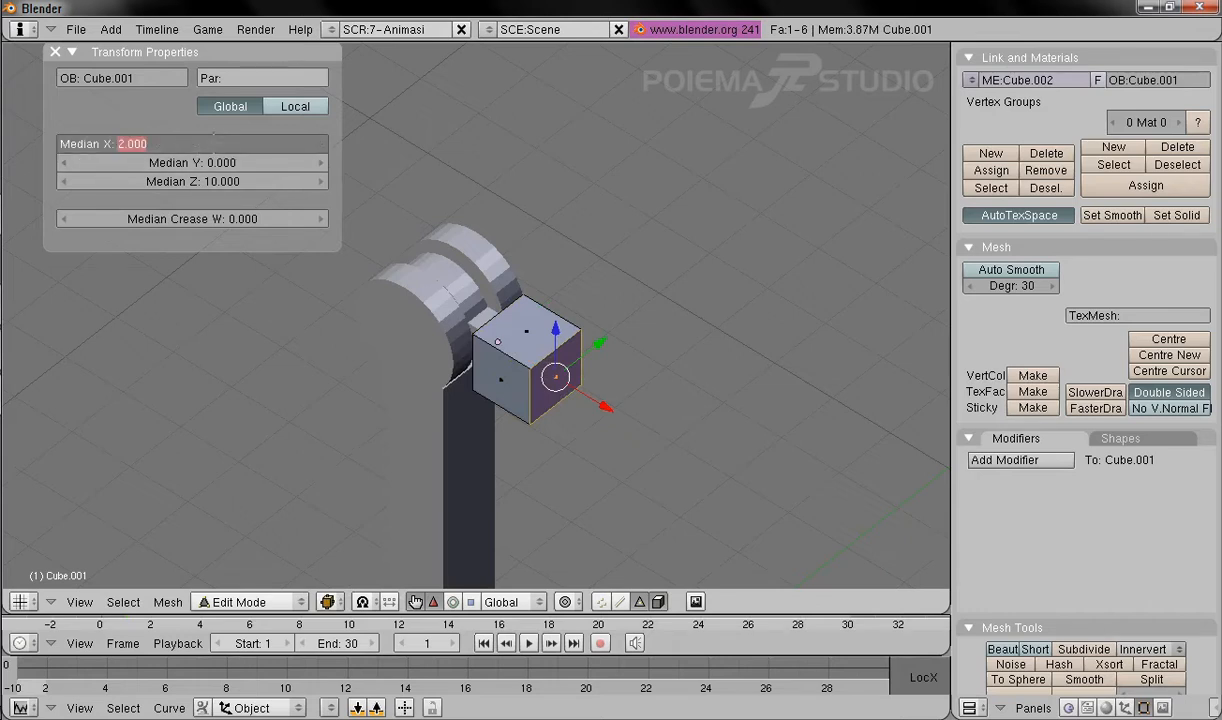
text(10)
key(Return)
shift+middle_drag(676, 341, 489, 167)
scroll(568, 250, up, 1)
middle_drag(505, 332, 456, 319)
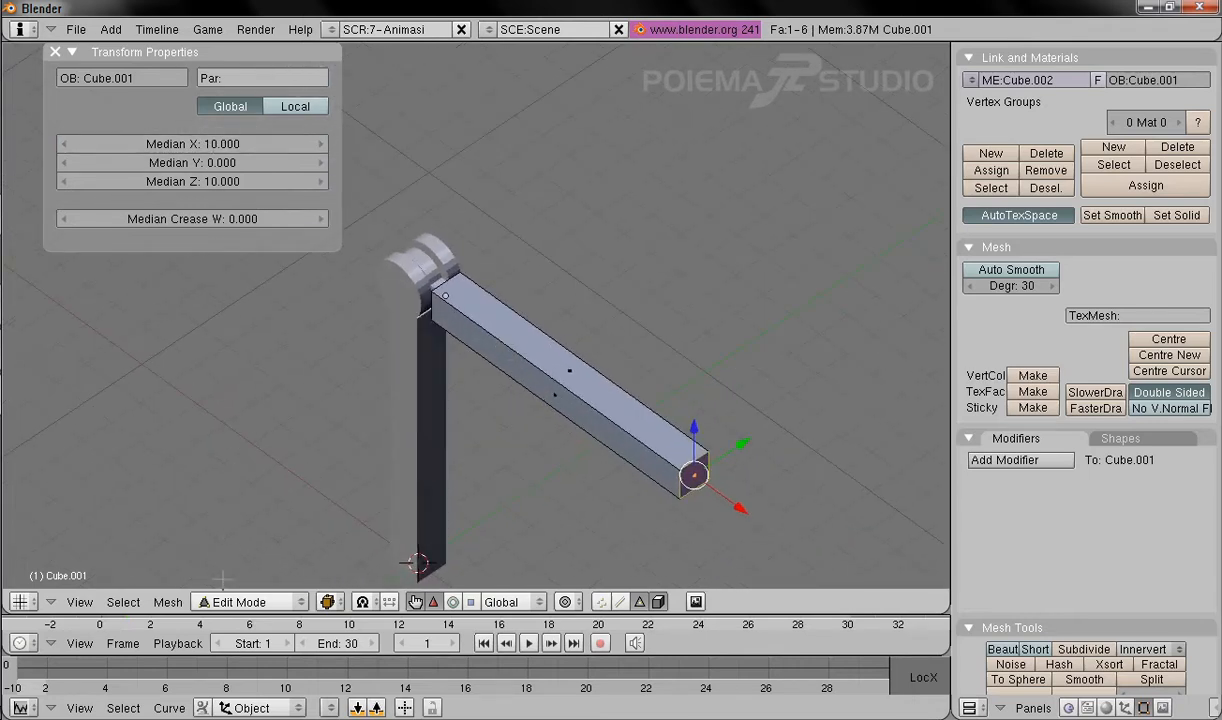
Step: Return the stretched arm block to Object Mode and view it up close with the cylinder joint
click(232, 601)
click(232, 583)
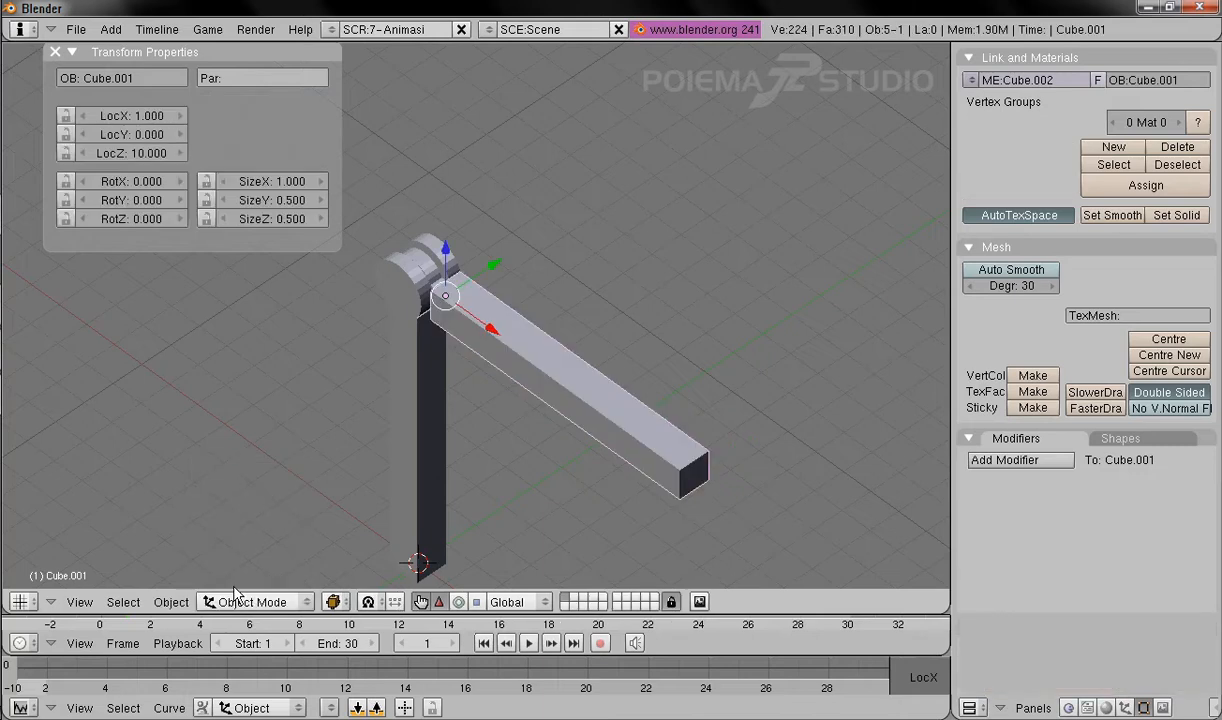
scroll(533, 368, down, 2)
ctrl+middle_drag(531, 359, 539, 470)
shift+middle_drag(422, 363, 458, 406)
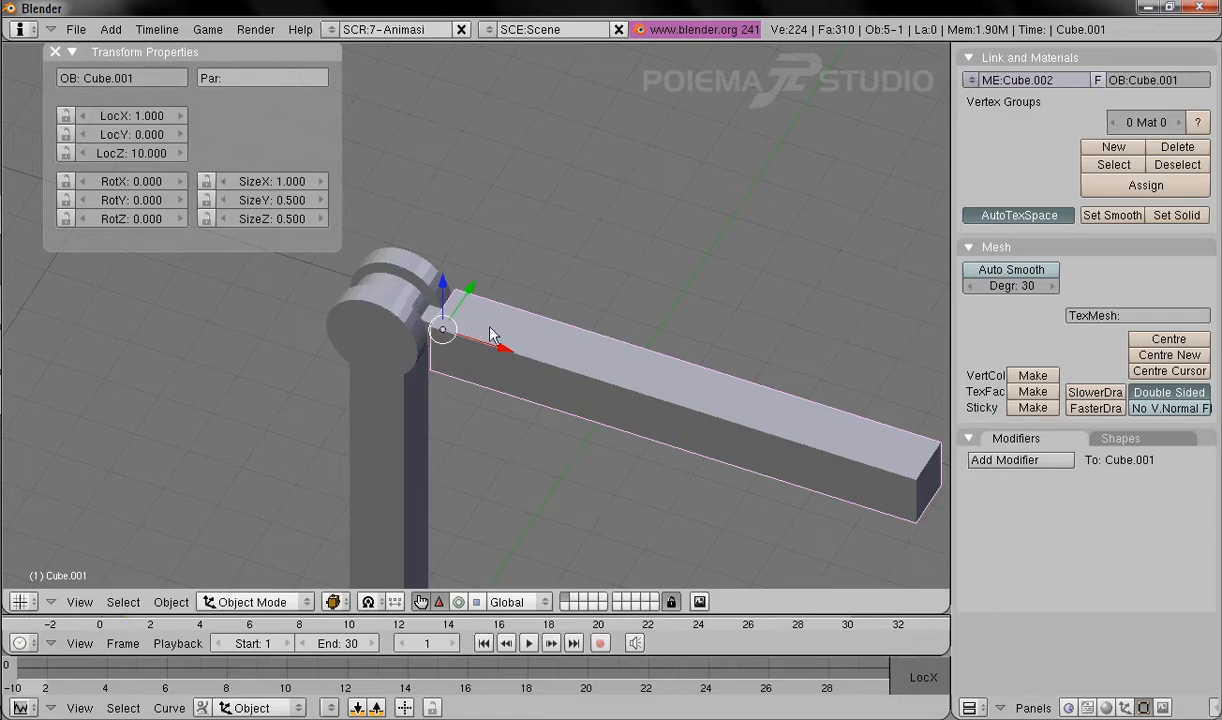
Step: Apply size and rotation to the horizontal arm block
right_click(397, 283)
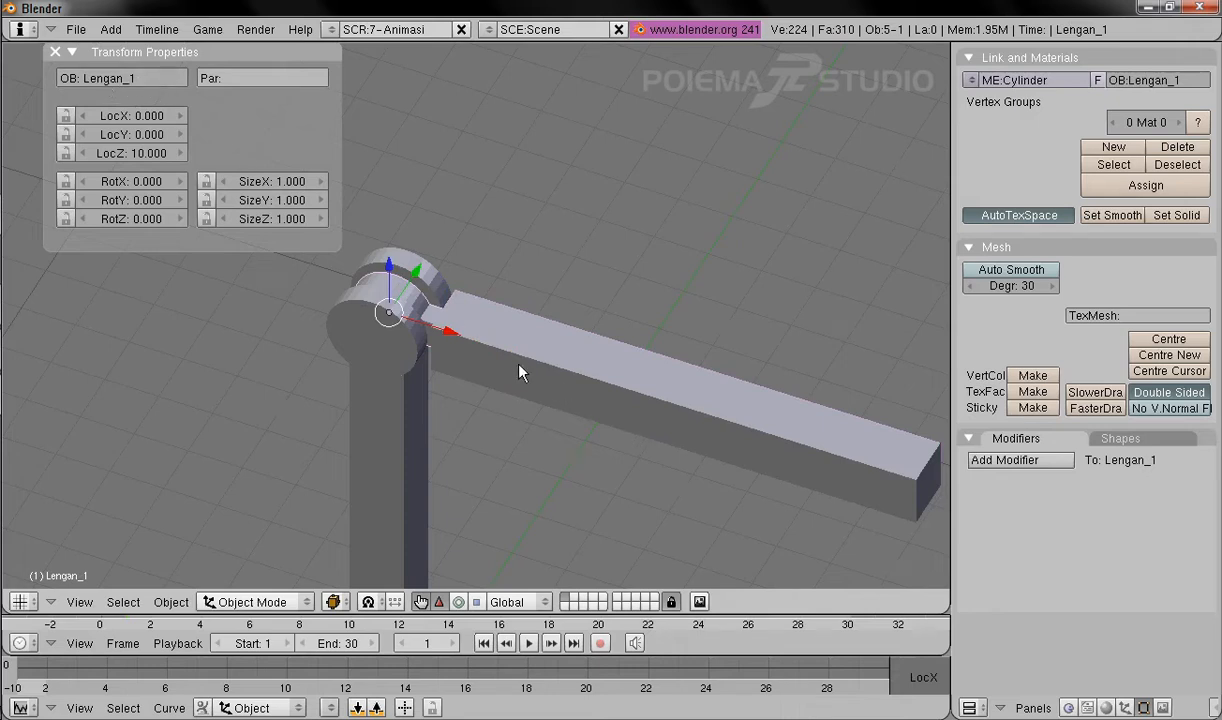
right_click(557, 358)
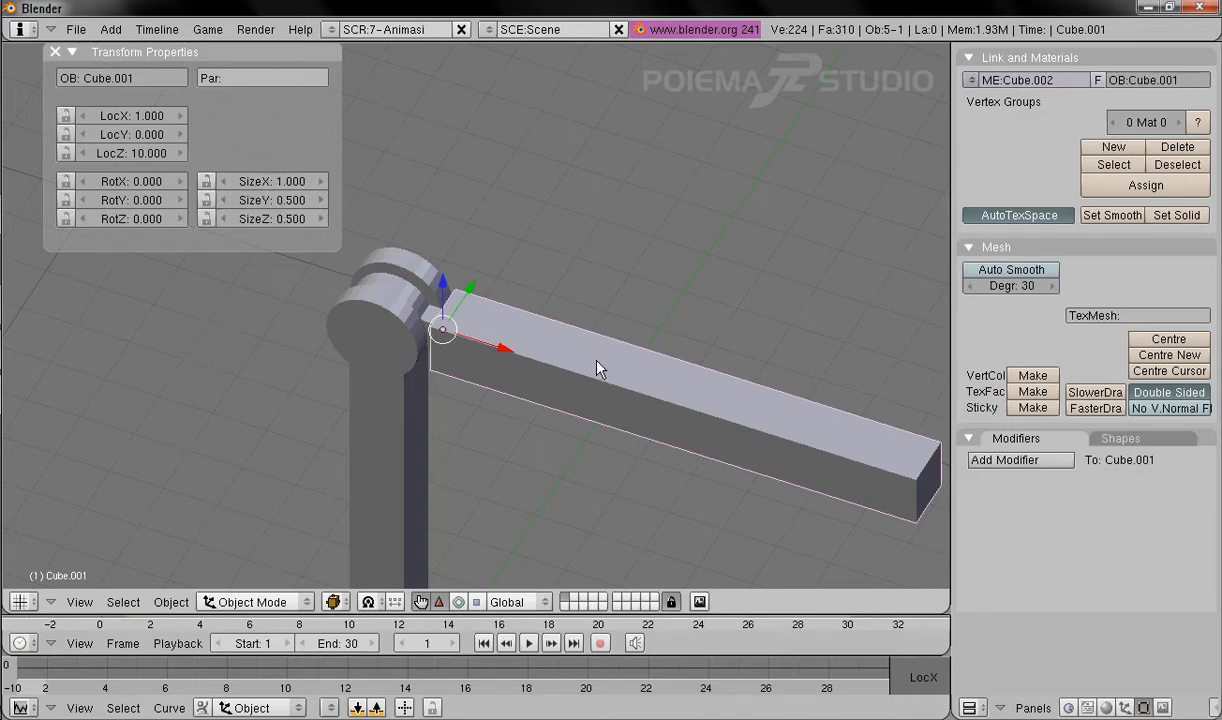
click(170, 602)
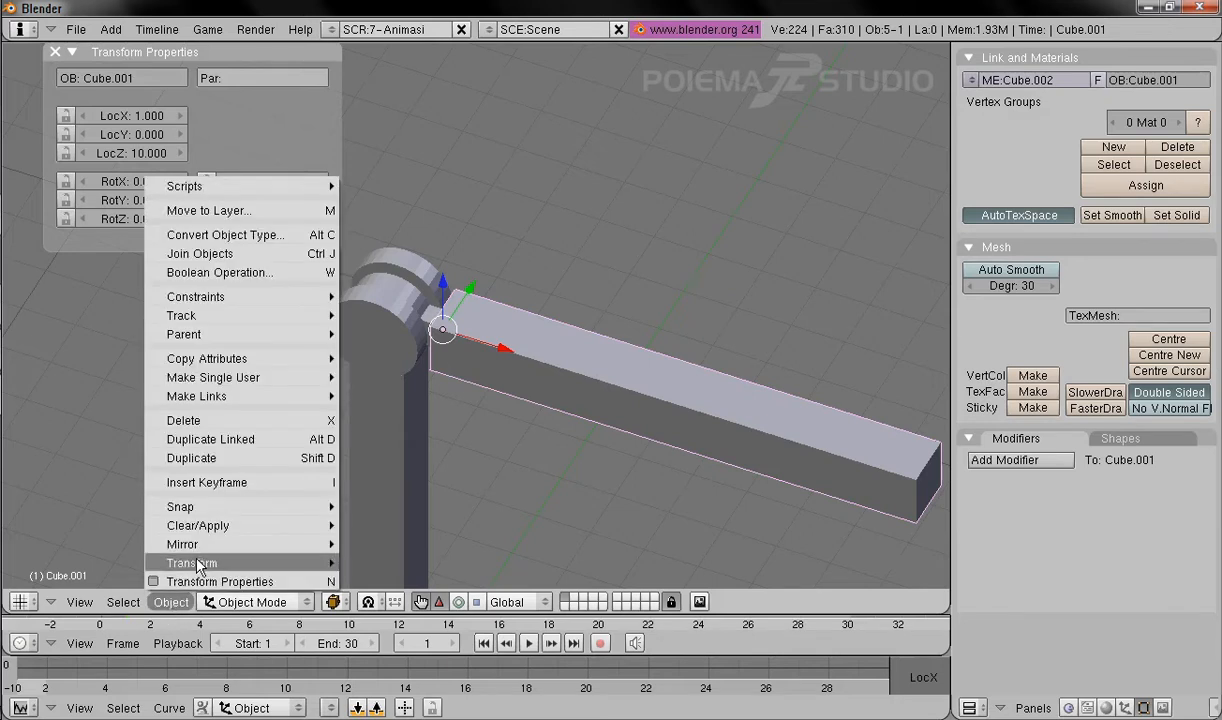
mouse_move(240, 526)
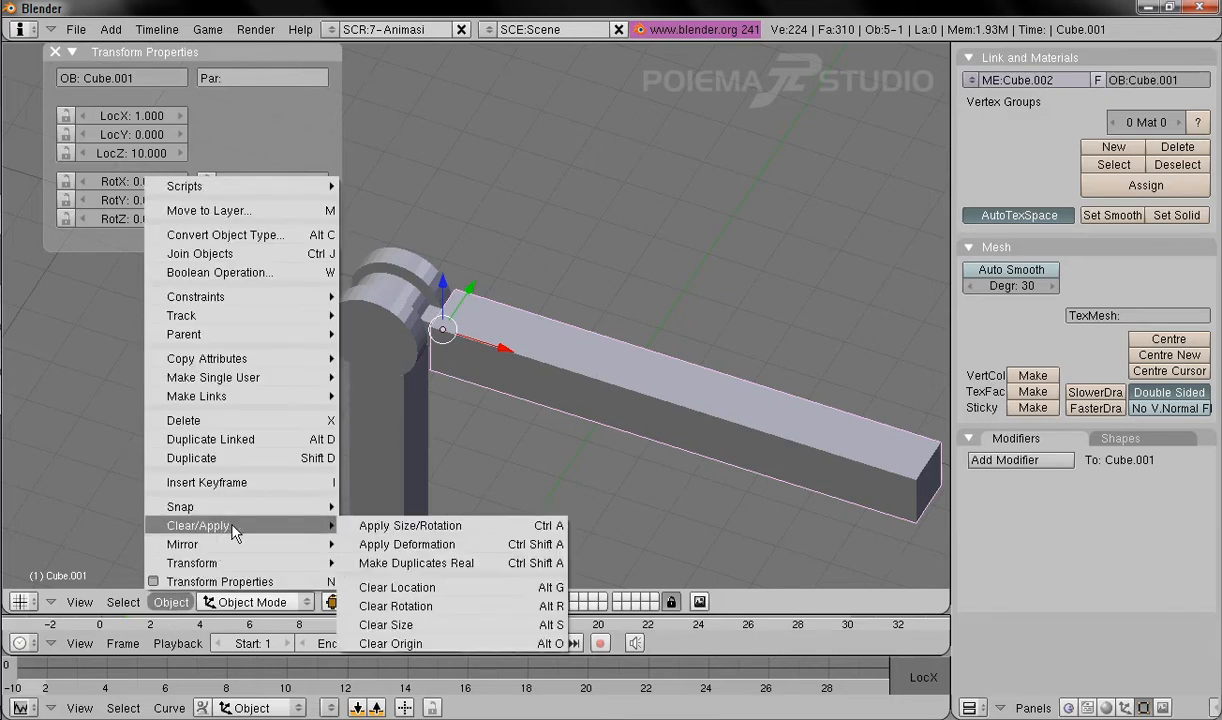
click(407, 528)
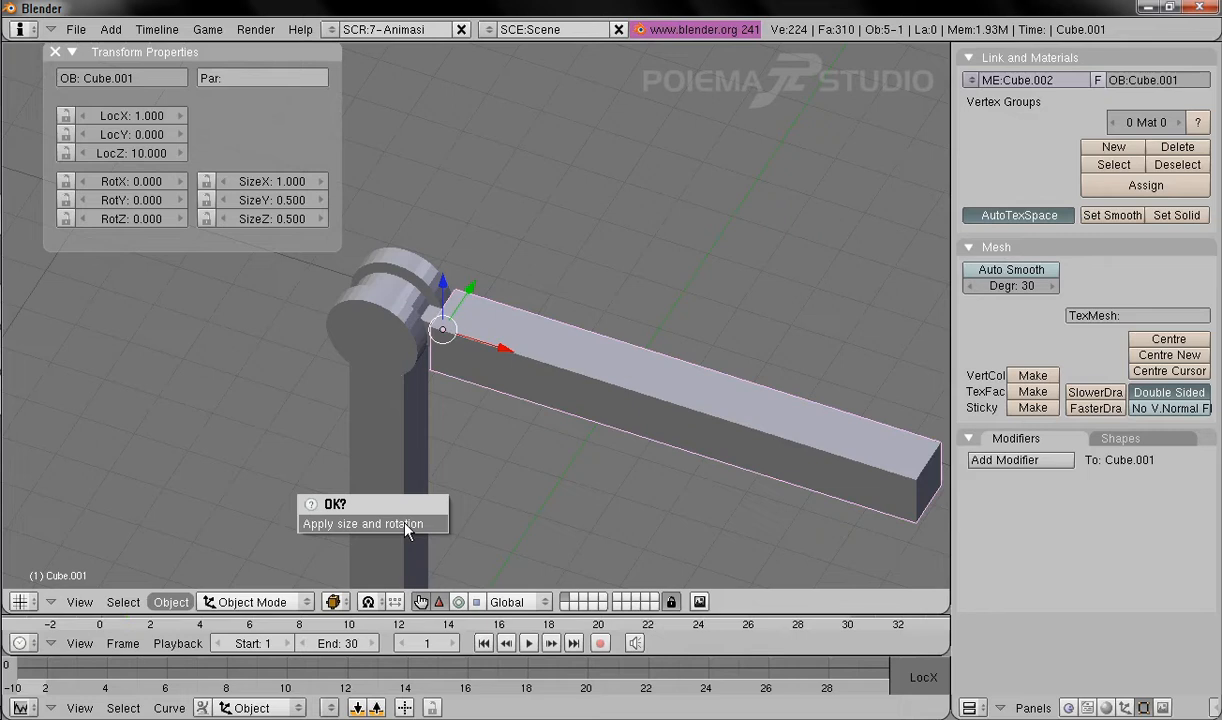
click(407, 527)
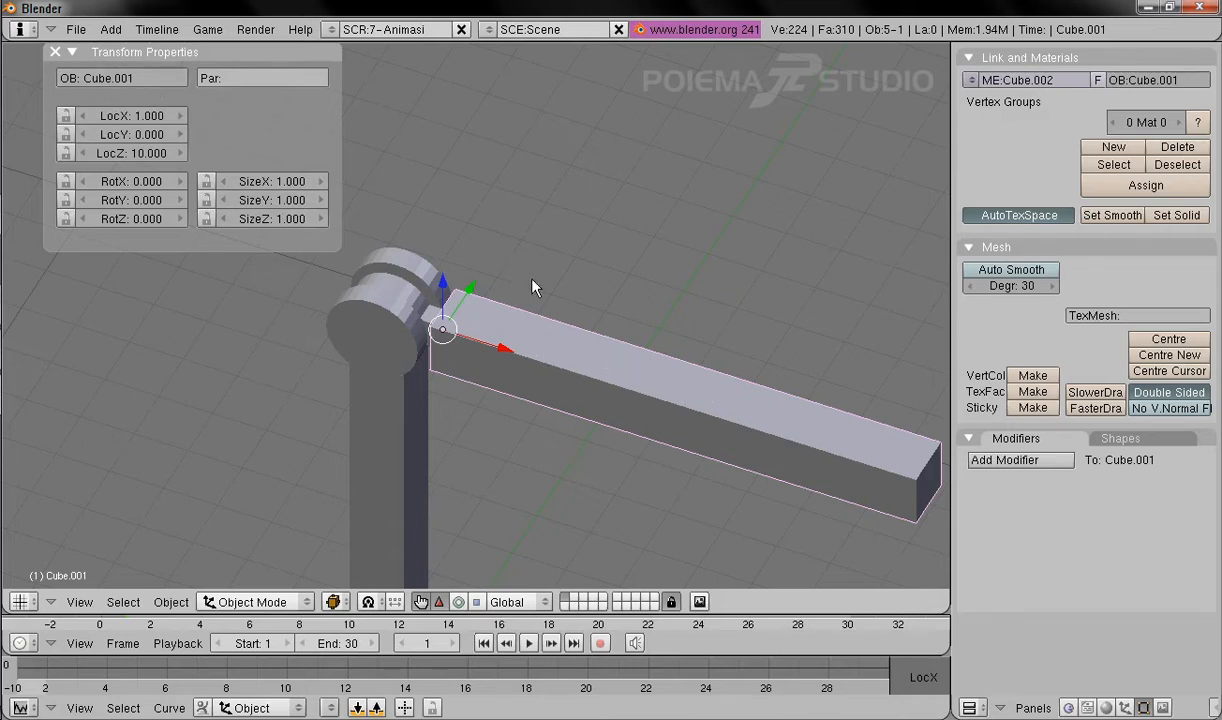
Step: Join the horizontal arm block to the middle cylinder Lengan_1 as one mesh
shift+right_click(399, 288)
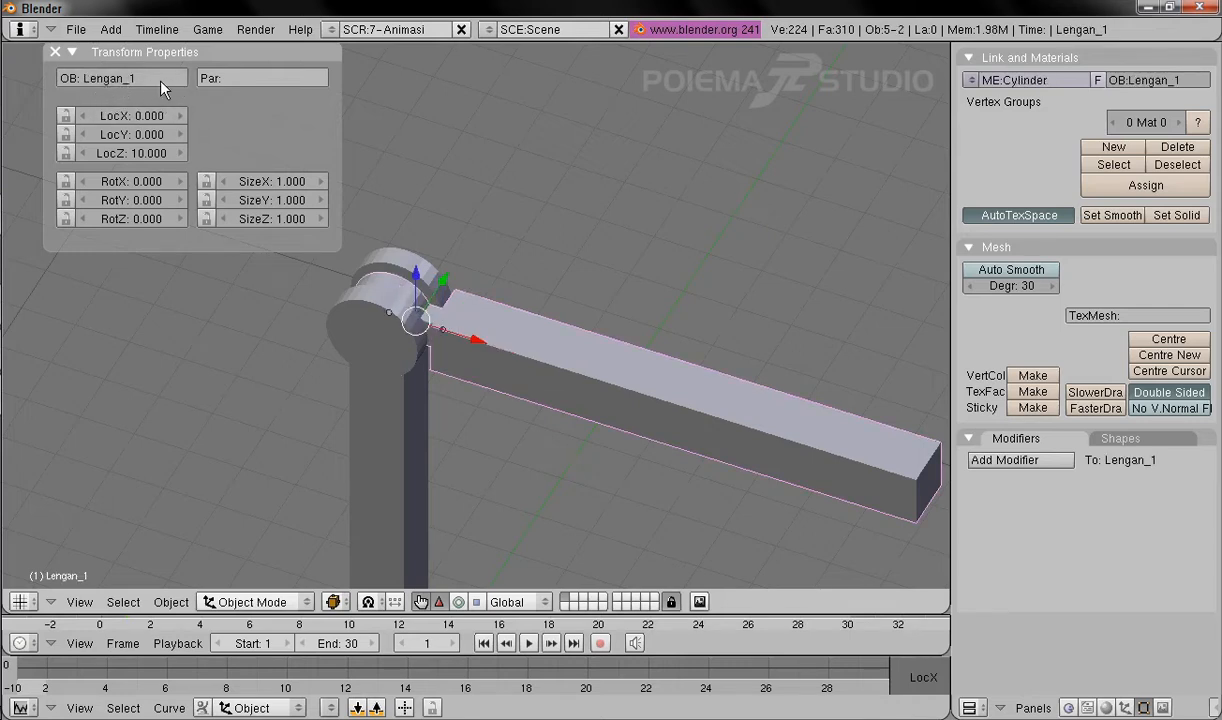
click(171, 602)
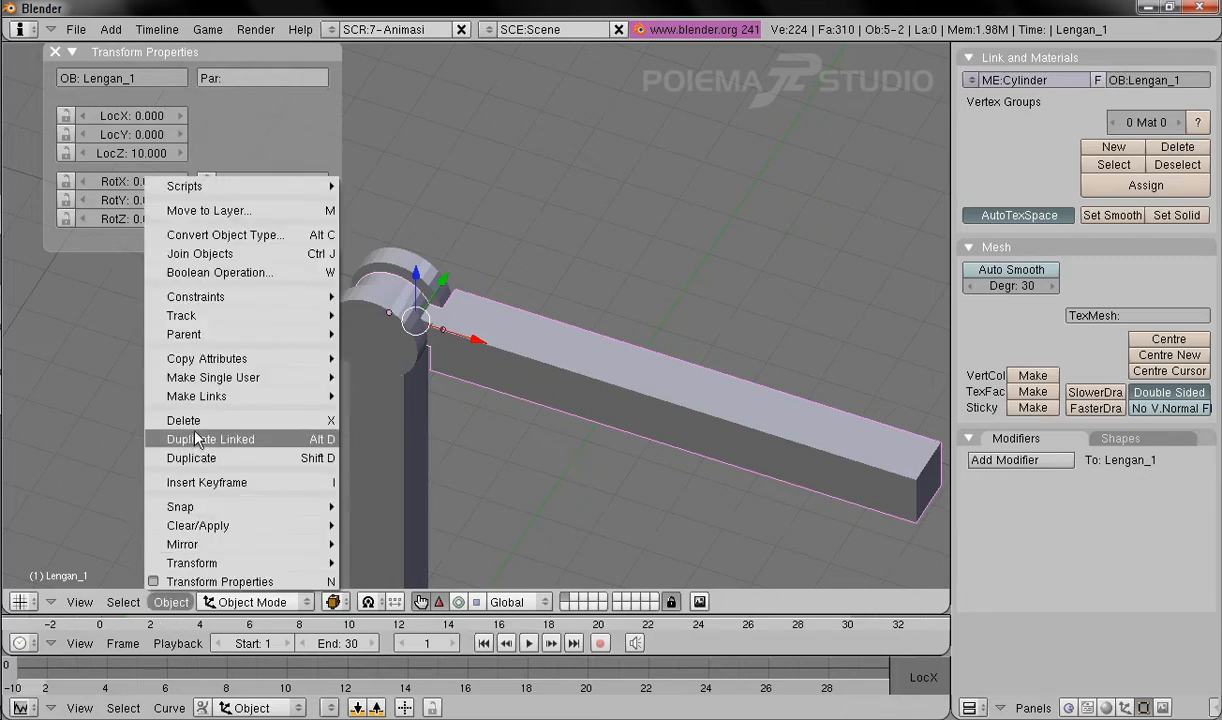
click(279, 256)
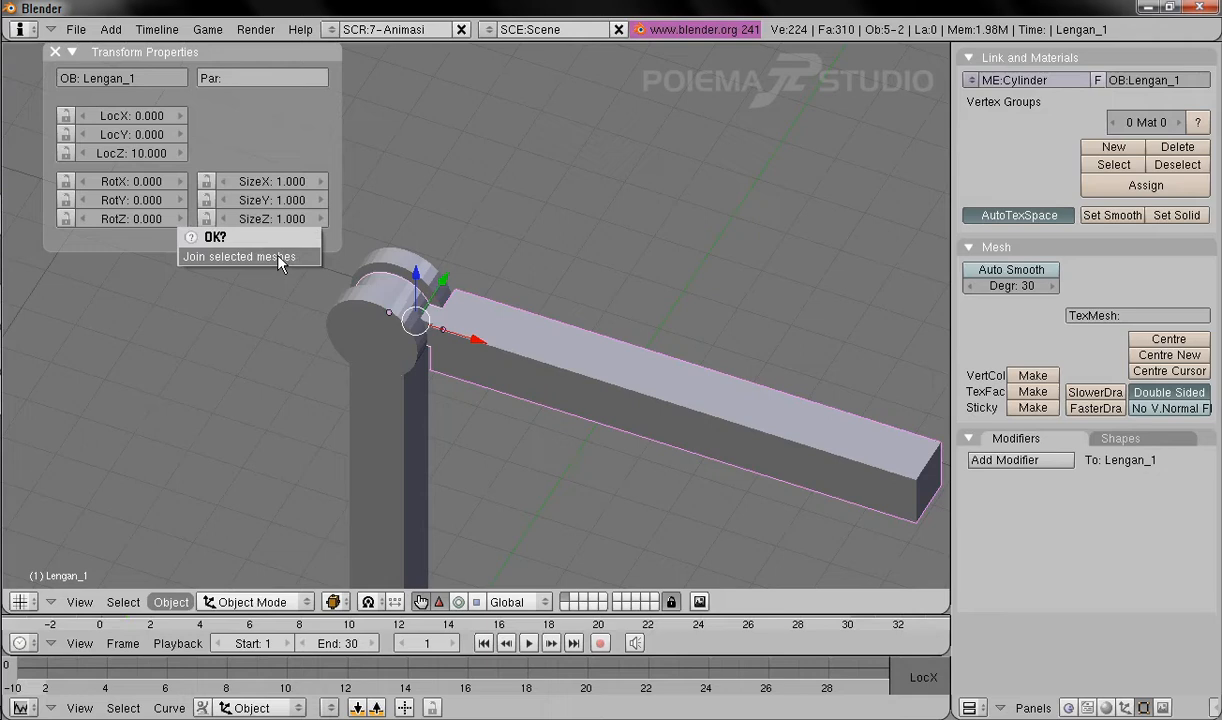
click(279, 257)
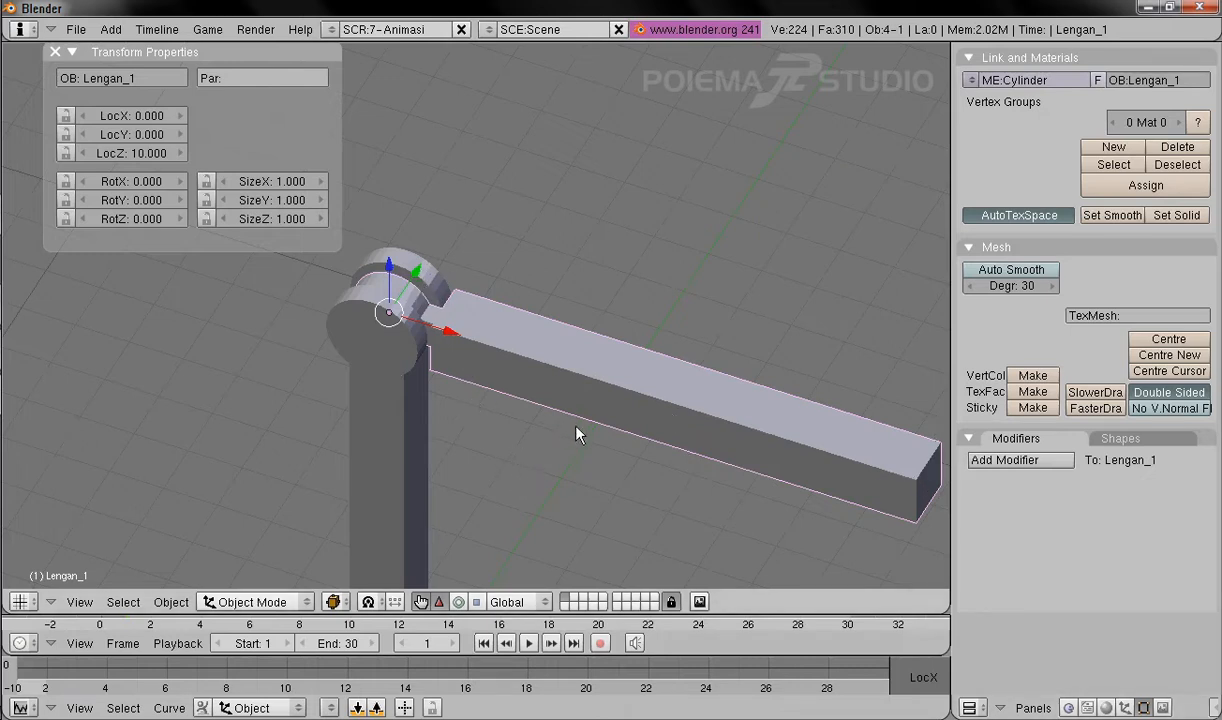
Step: Check the two outer cylinders' scale values, and apply size and rotation to the vertical arm block
middle_drag(579, 431, 546, 442)
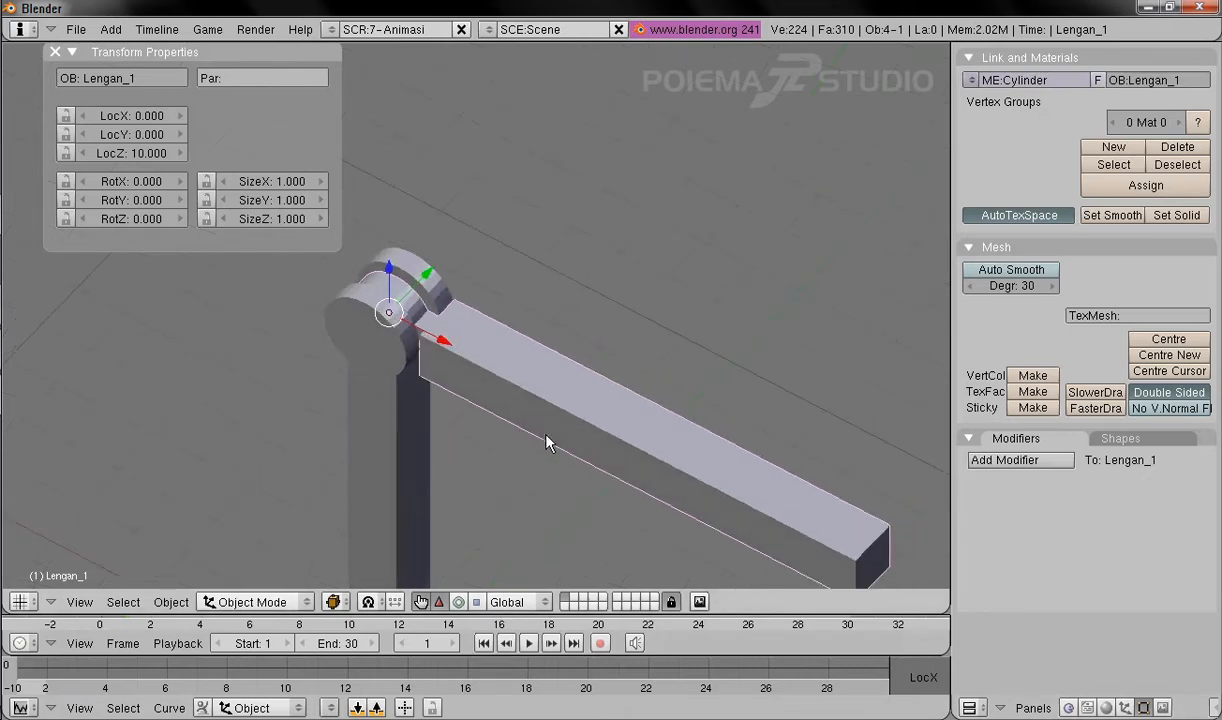
right_click(373, 341)
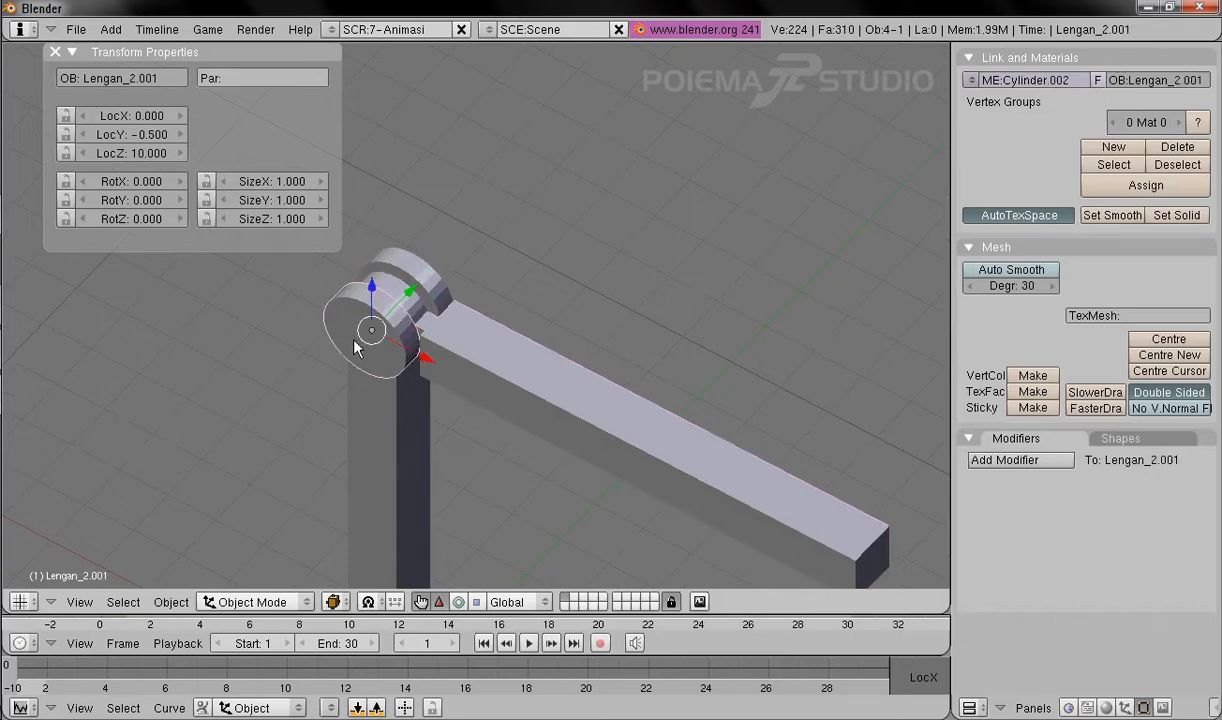
right_click(417, 269)
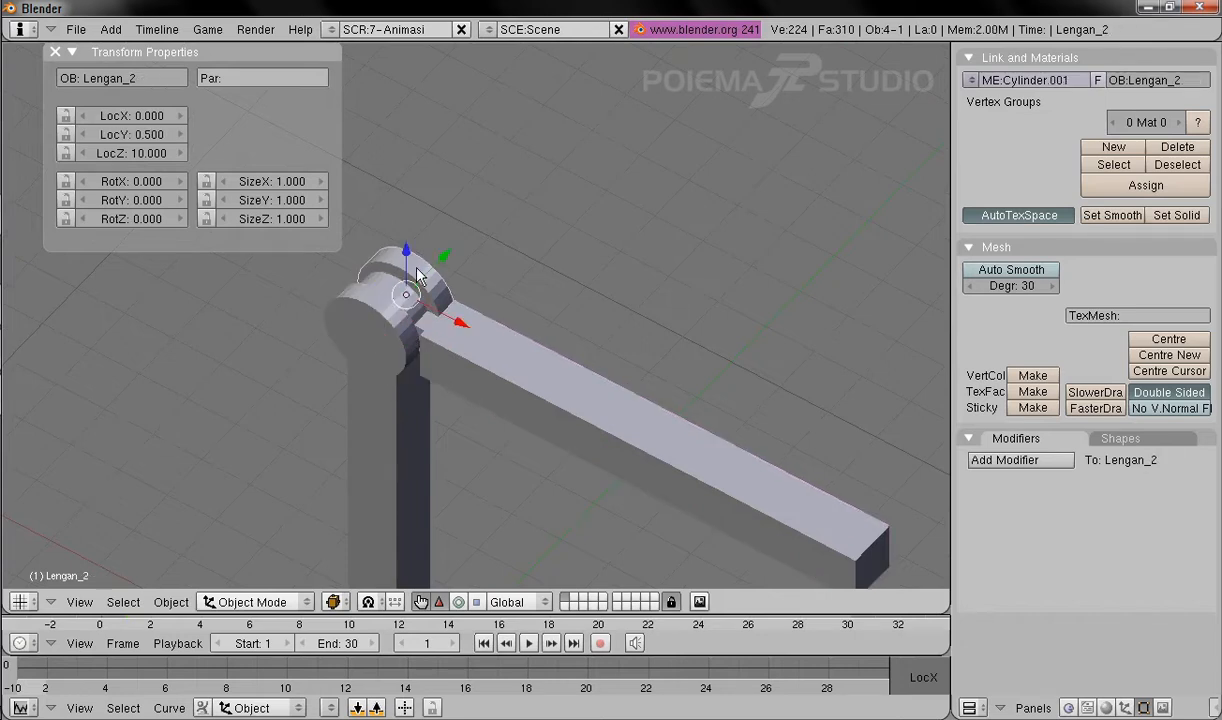
right_click(360, 347)
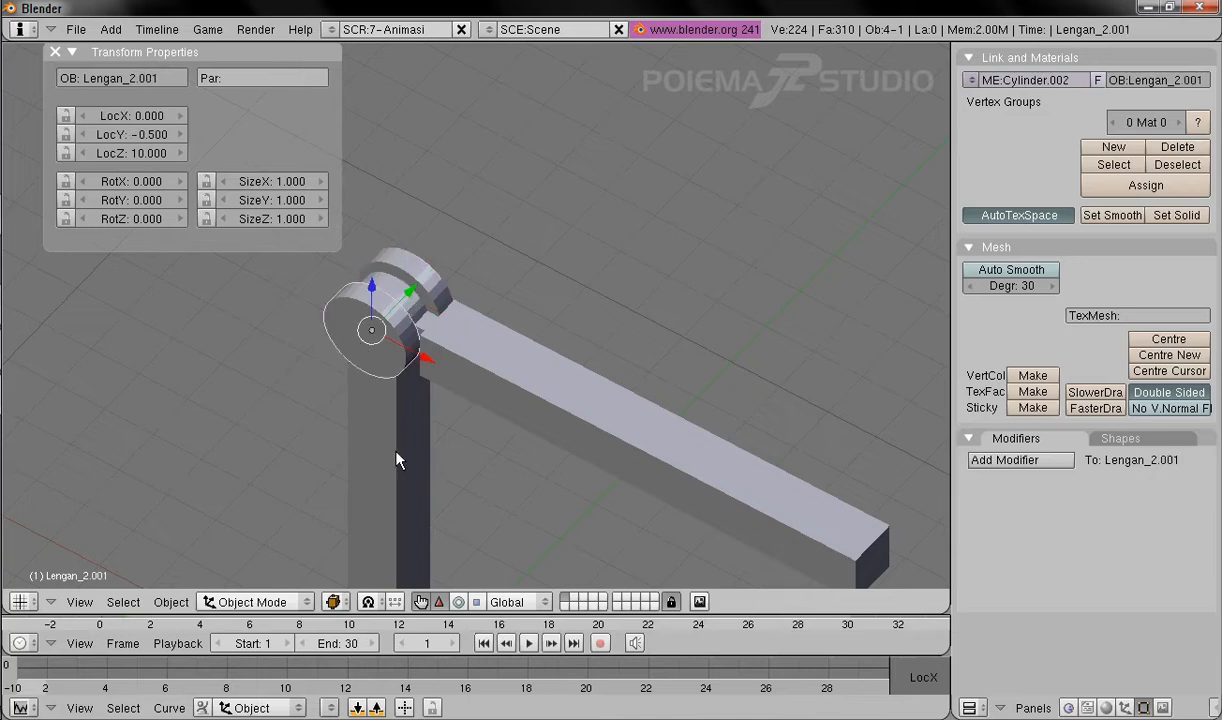
right_click(397, 460)
mouse_move(533, 325)
middle_down()
mouse_move(535, 341)
mouse_move(537, 302)
middle_up()
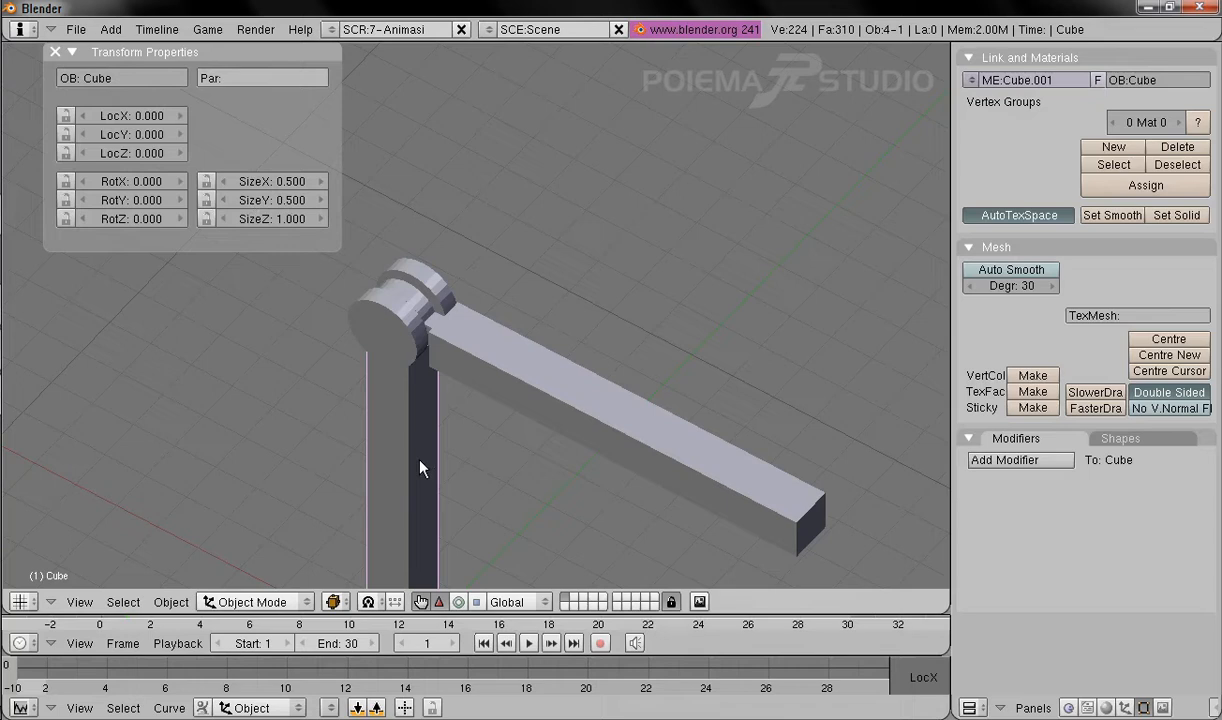
click(172, 603)
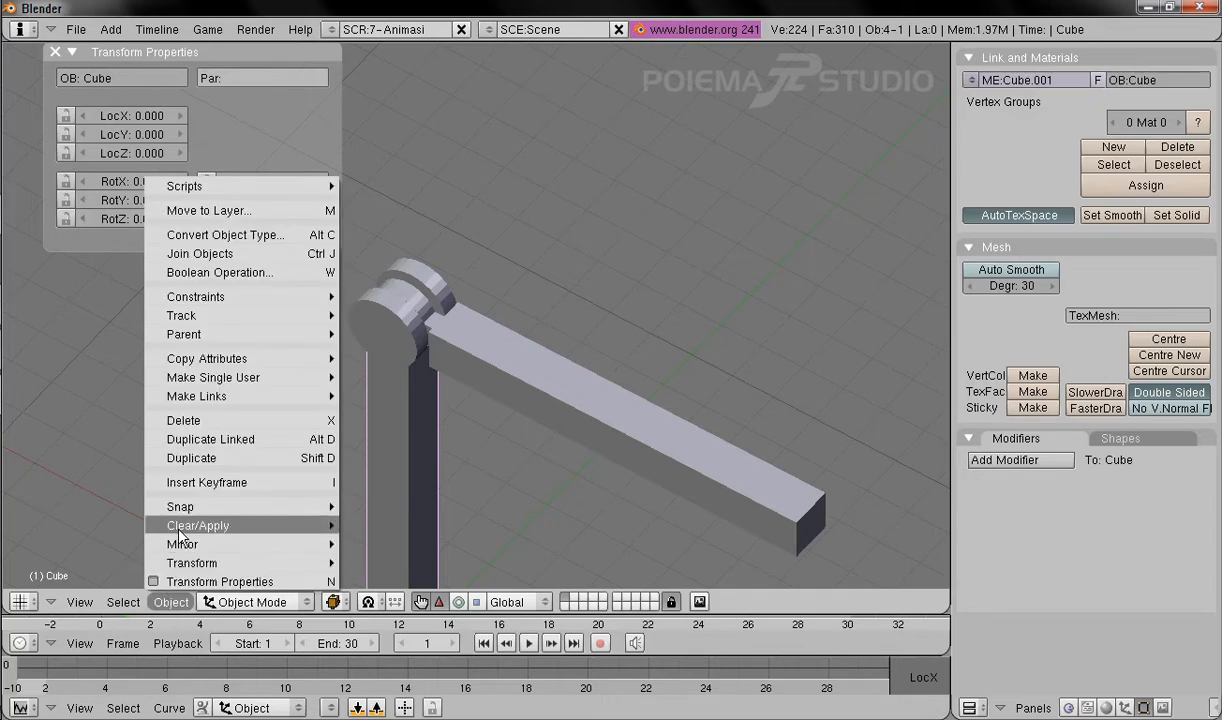
mouse_move(198, 525)
click(445, 528)
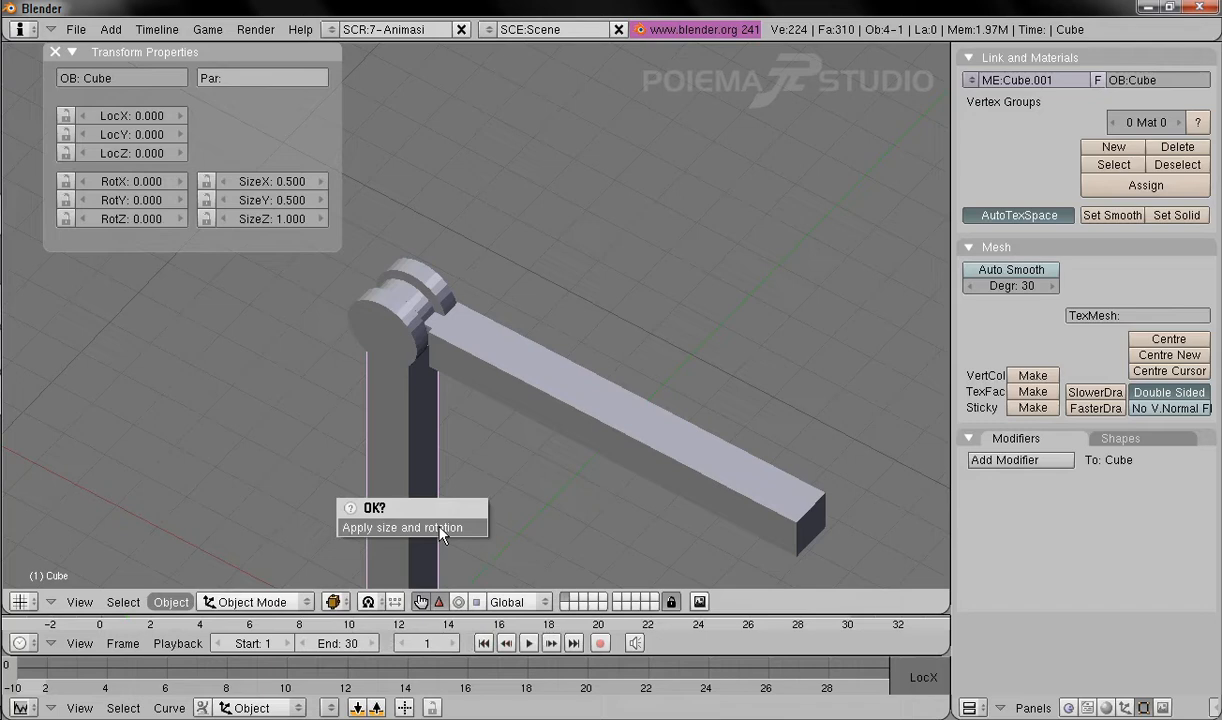
click(440, 528)
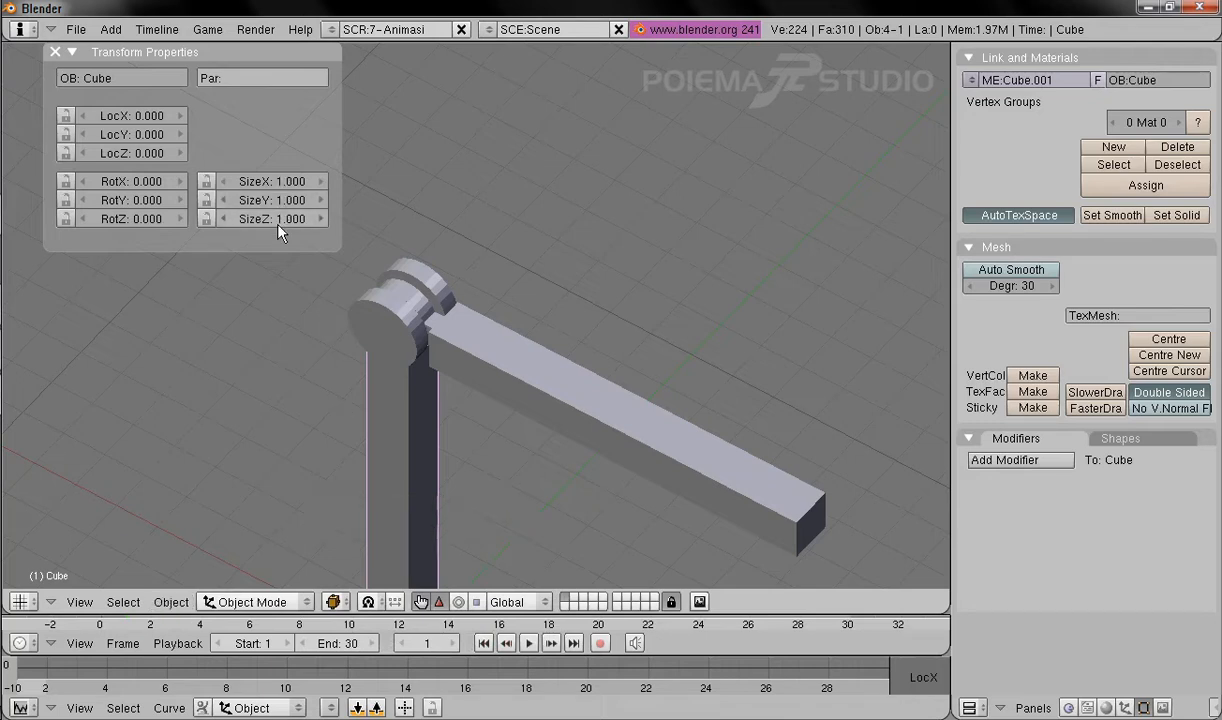
Step: Join the two outer cylinders Lengan_2 and Lengan_2.001 to the vertical arm block as one mesh
right_click(430, 278)
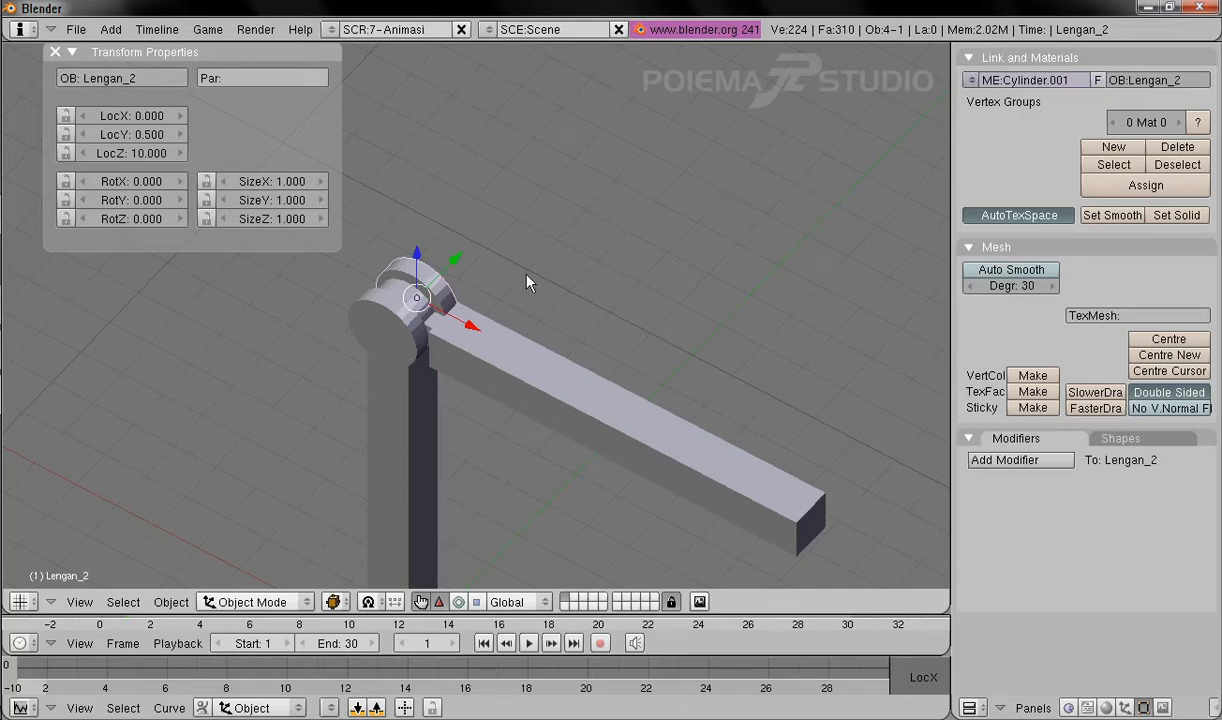
shift+right_click(363, 321)
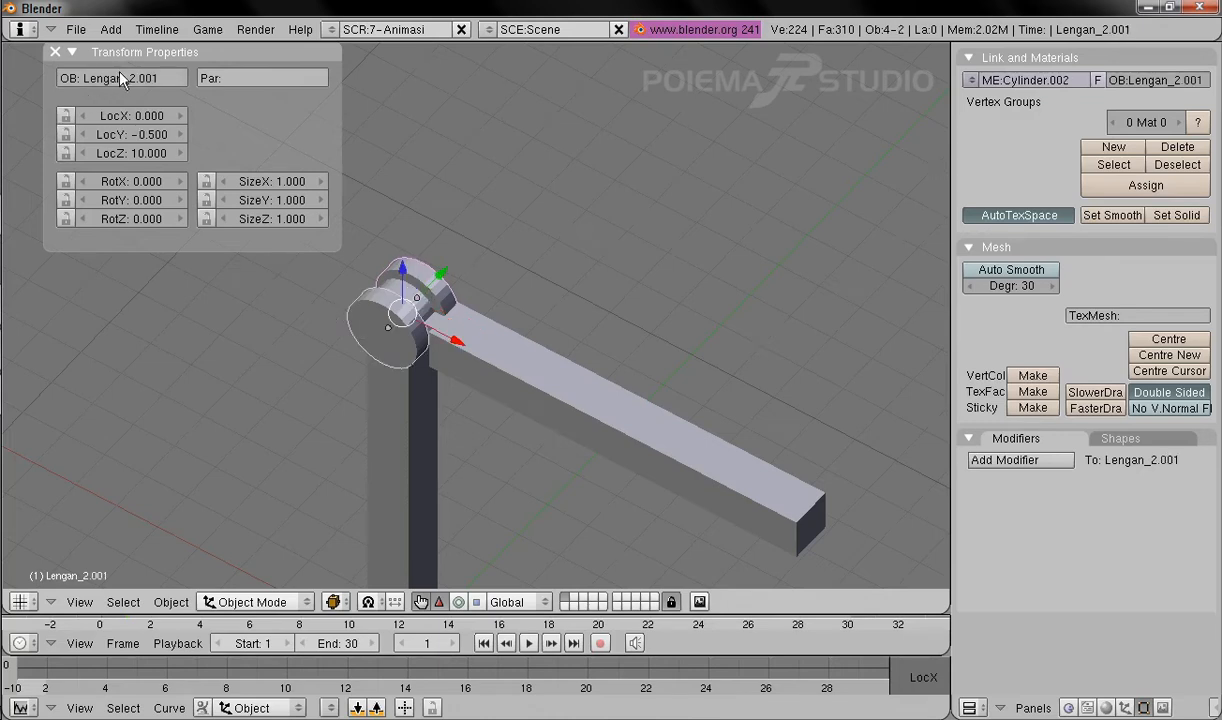
shift+right_click(418, 452)
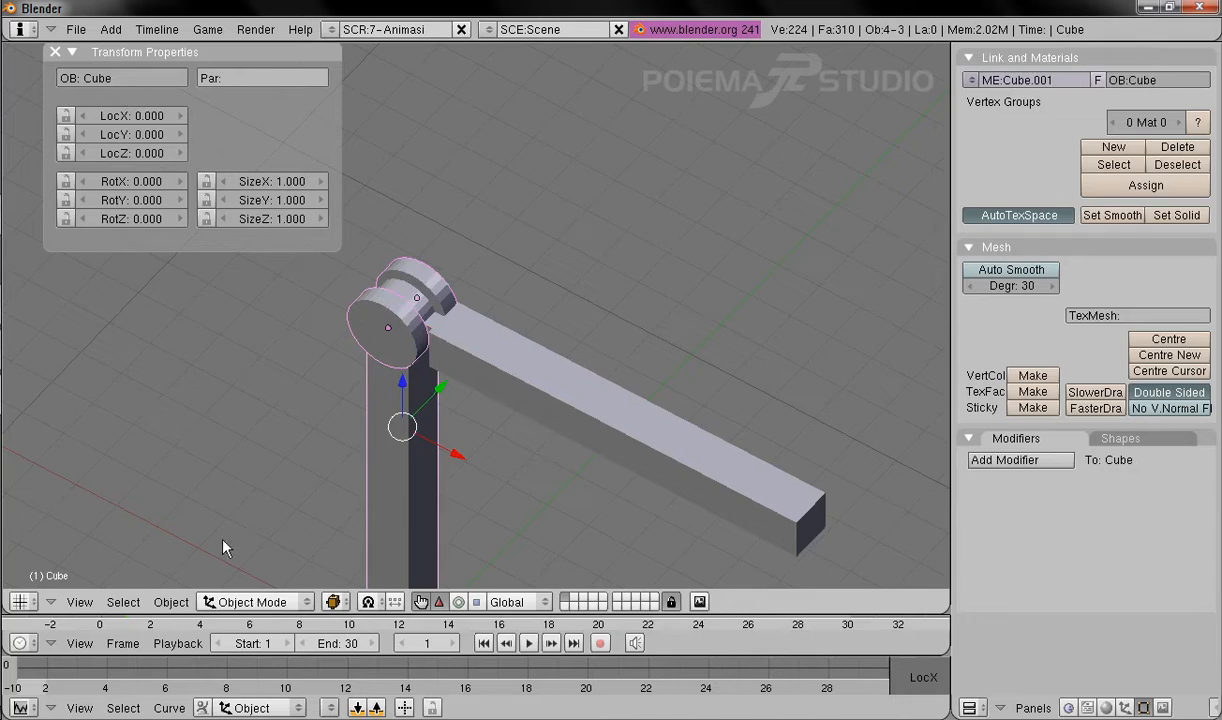
click(171, 602)
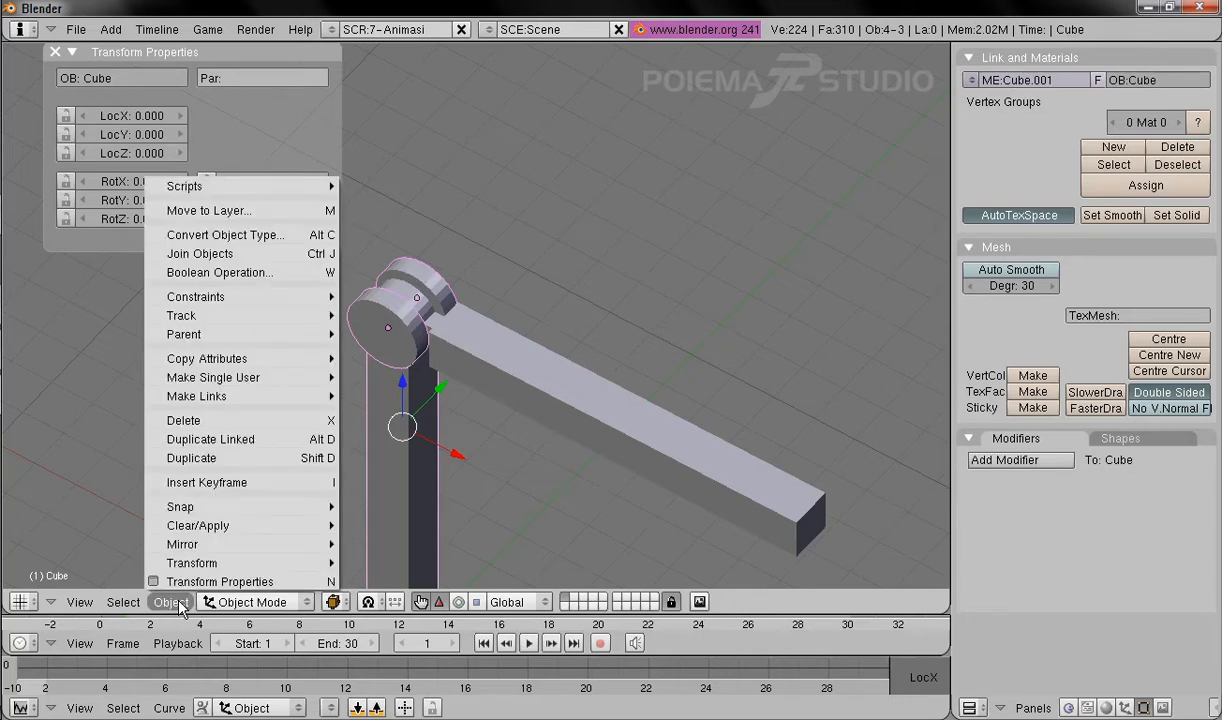
click(253, 256)
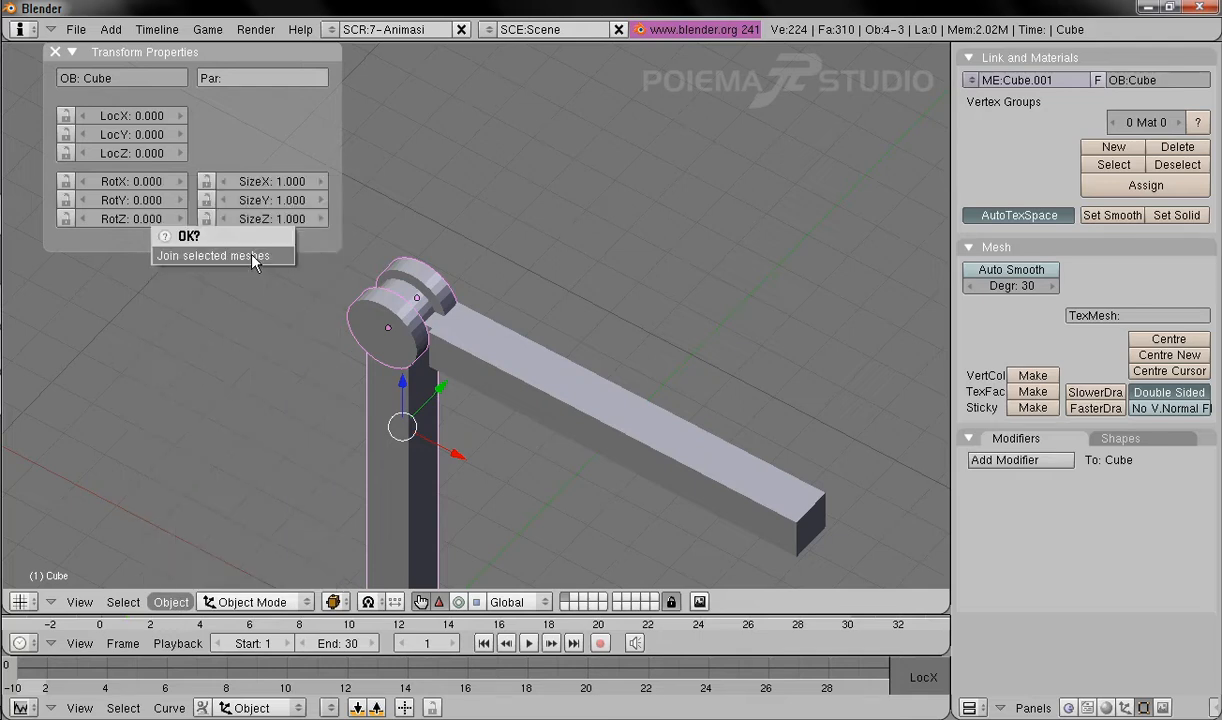
click(253, 256)
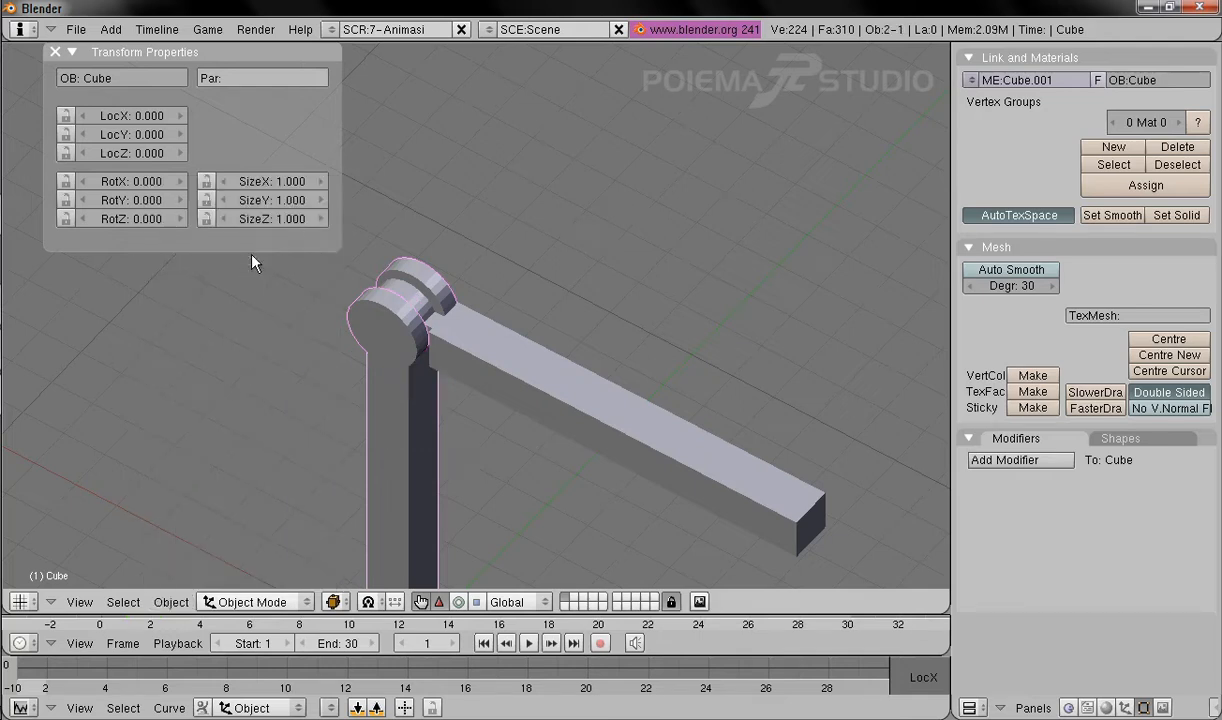
Step: Examine the two joined arms and the positions of their object centres from several angles
scroll(658, 336, down, 3)
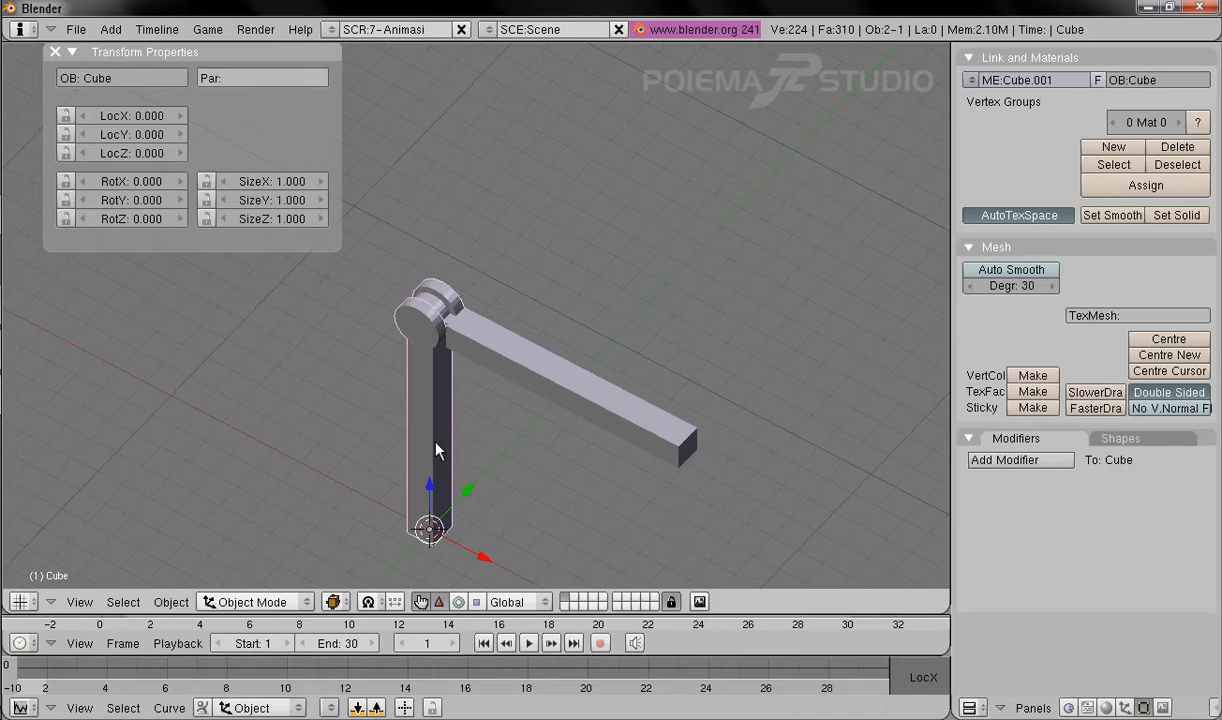
right_click(492, 364)
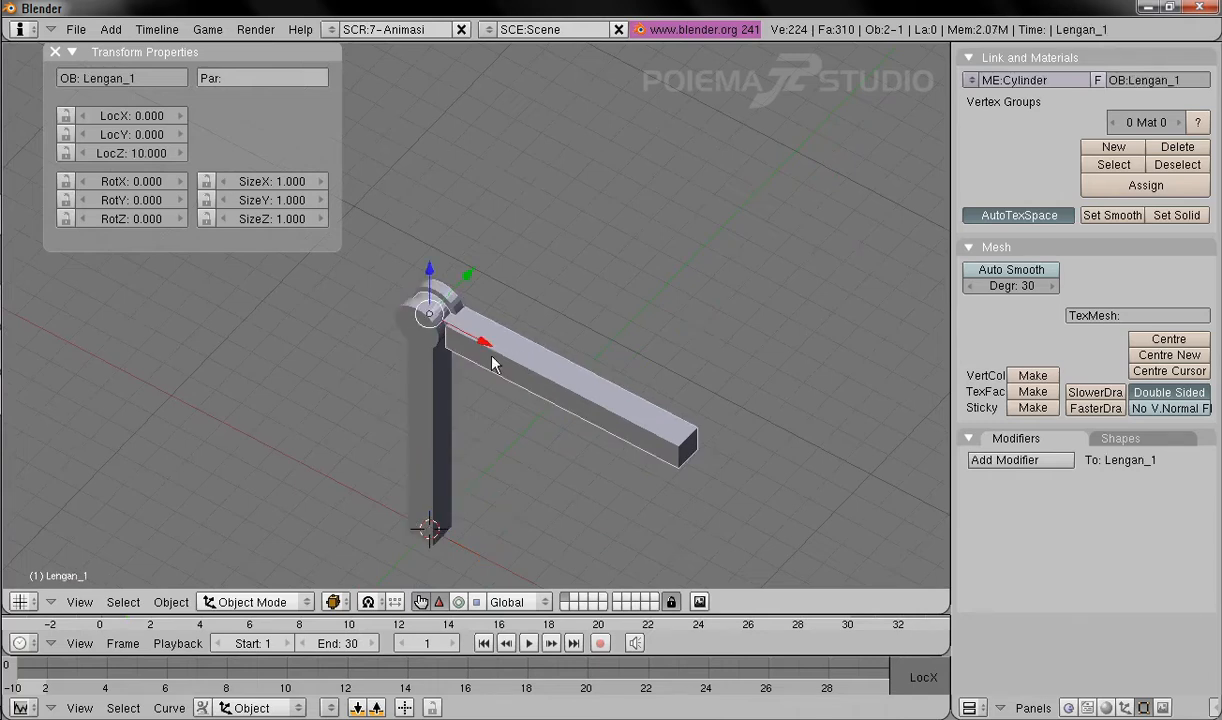
middle_drag(481, 386, 486, 414)
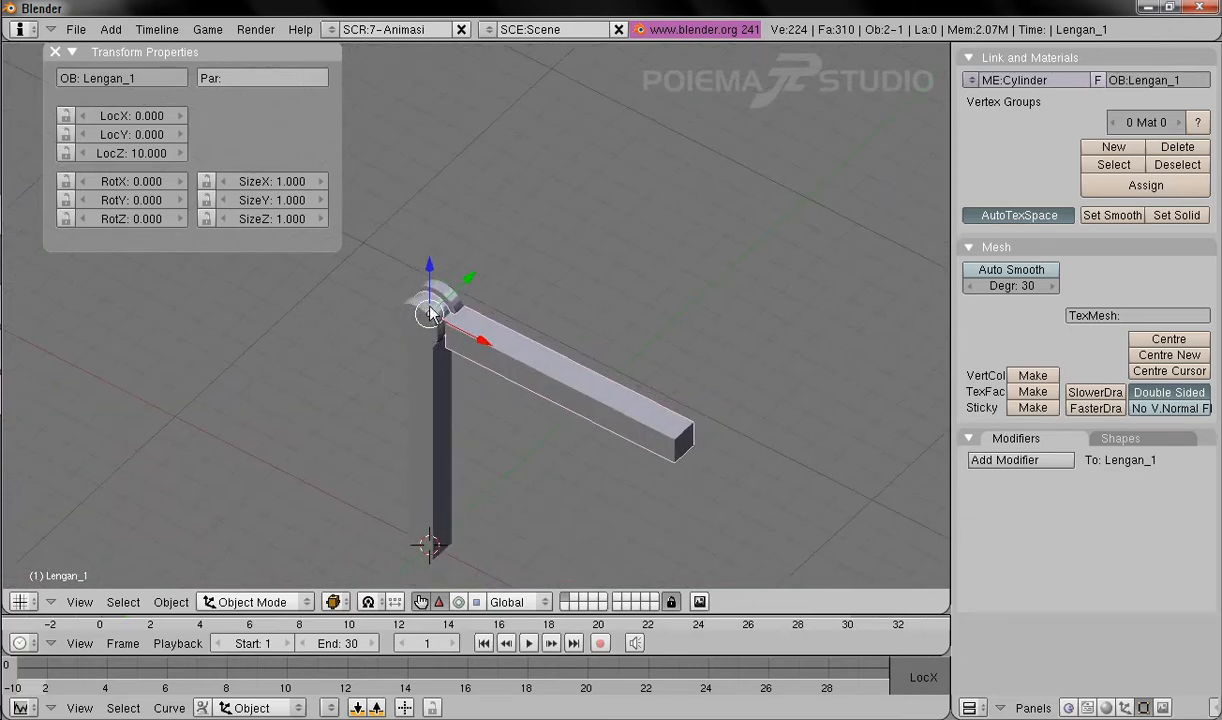
right_click(410, 476)
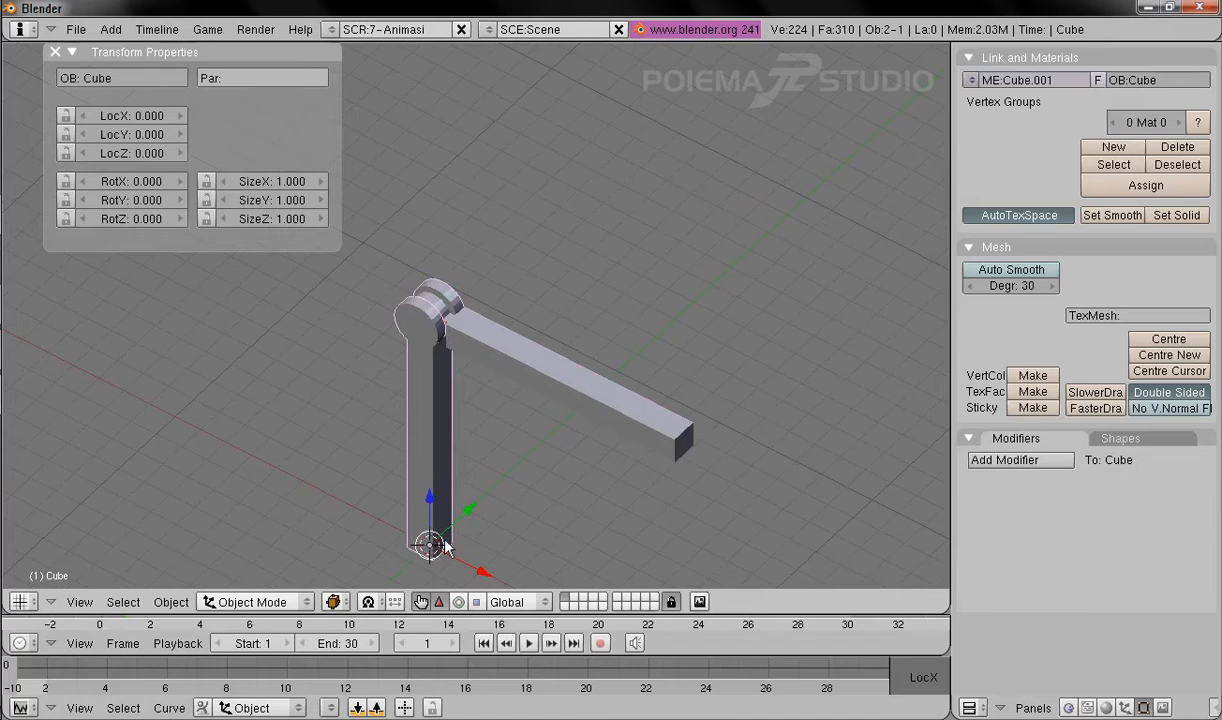
shift+middle_drag(488, 469, 545, 444)
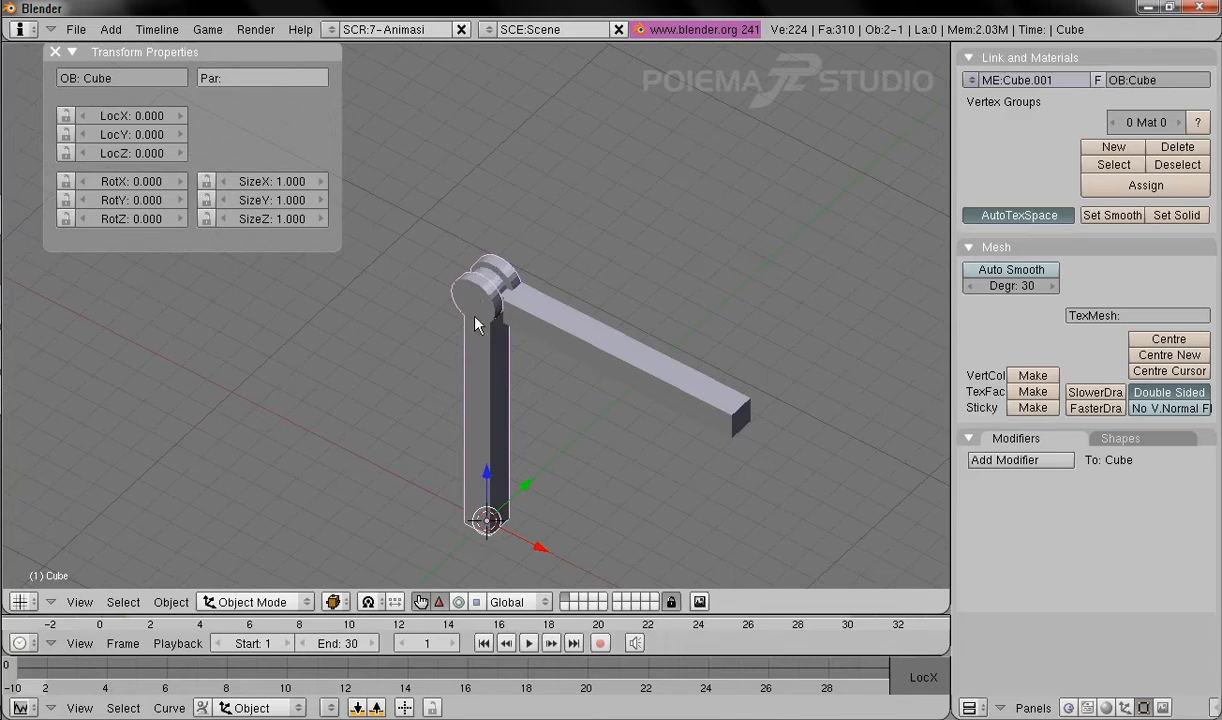
right_click(583, 334)
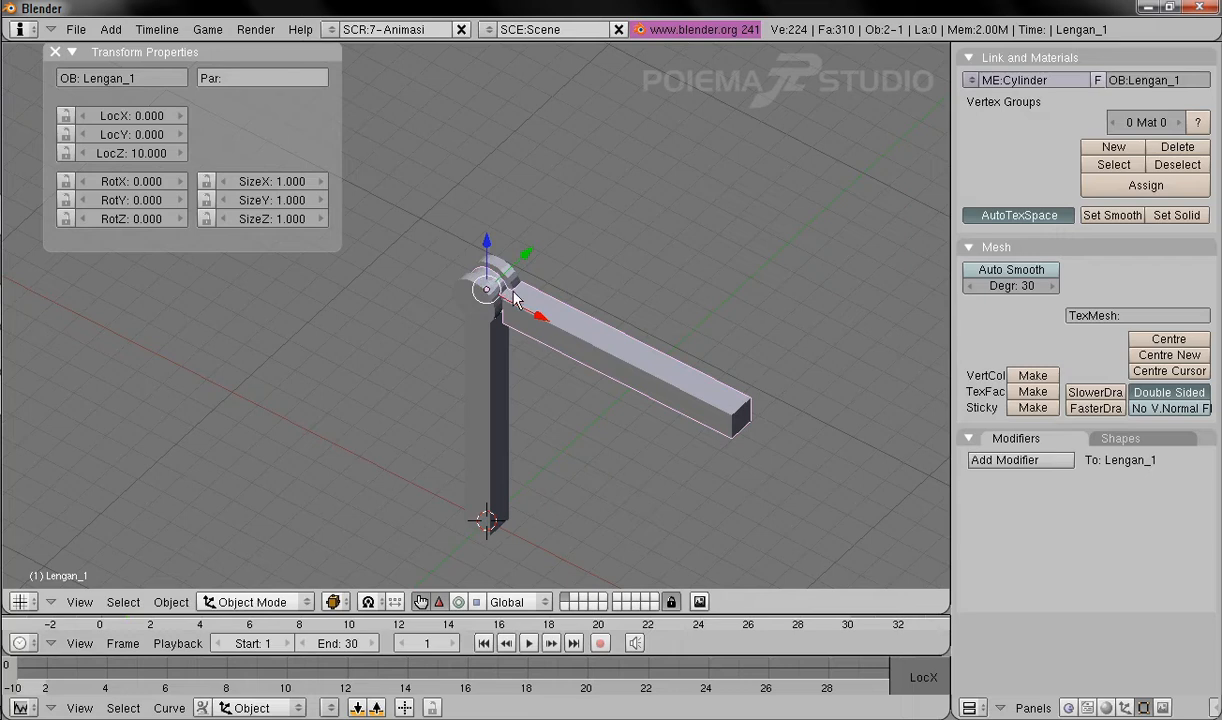
middle_drag(555, 393, 612, 350)
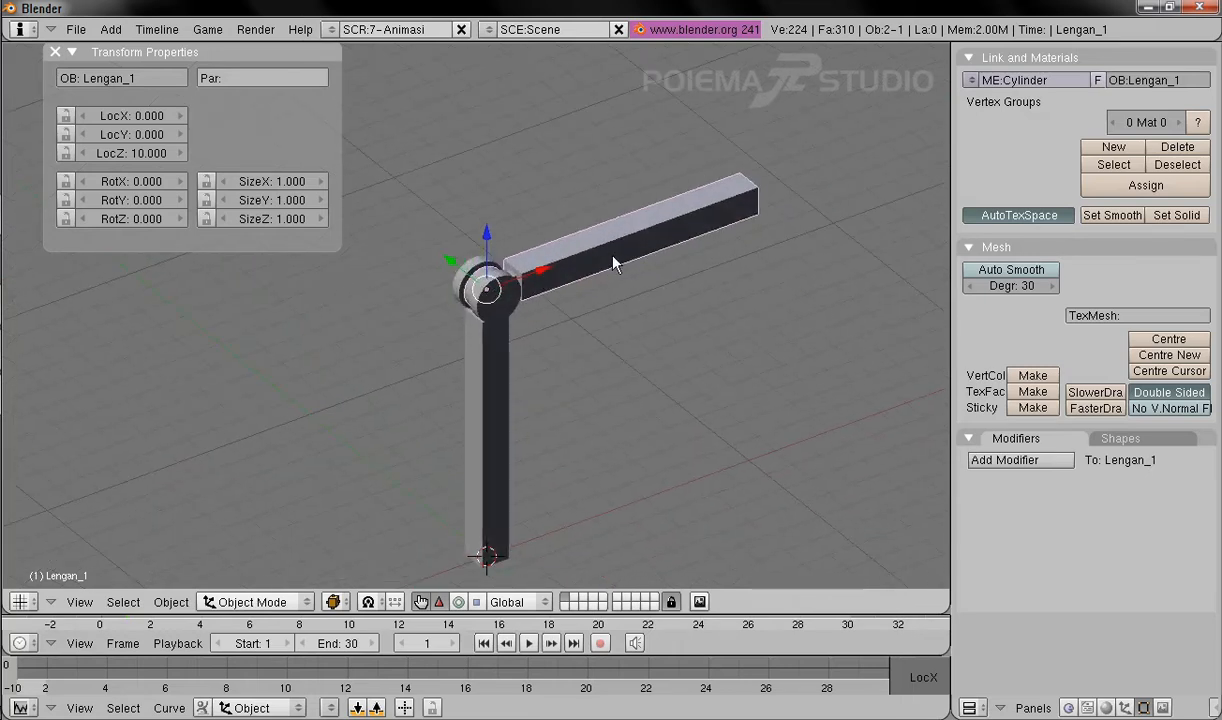
middle_drag(615, 260, 652, 290)
middle_drag(620, 383, 584, 338)
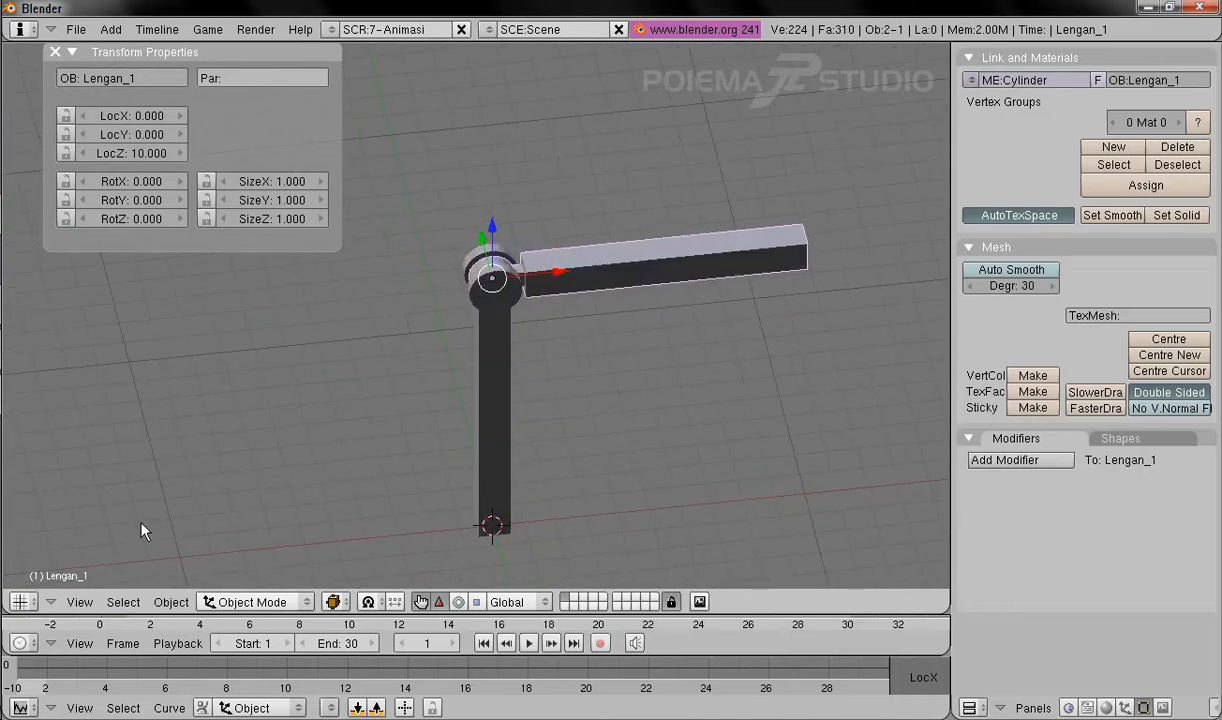
Step: Try rotating the vertical arm around its base in Front view with the rotate manipulator
click(79, 601)
click(100, 482)
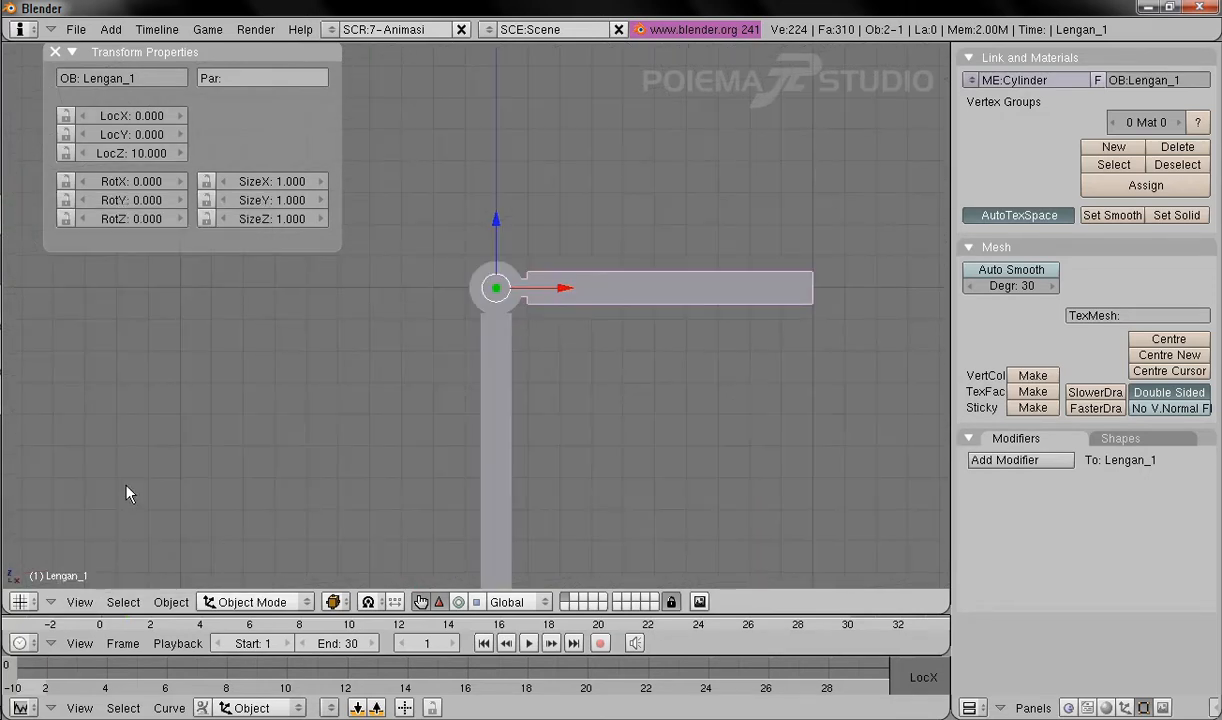
click(458, 601)
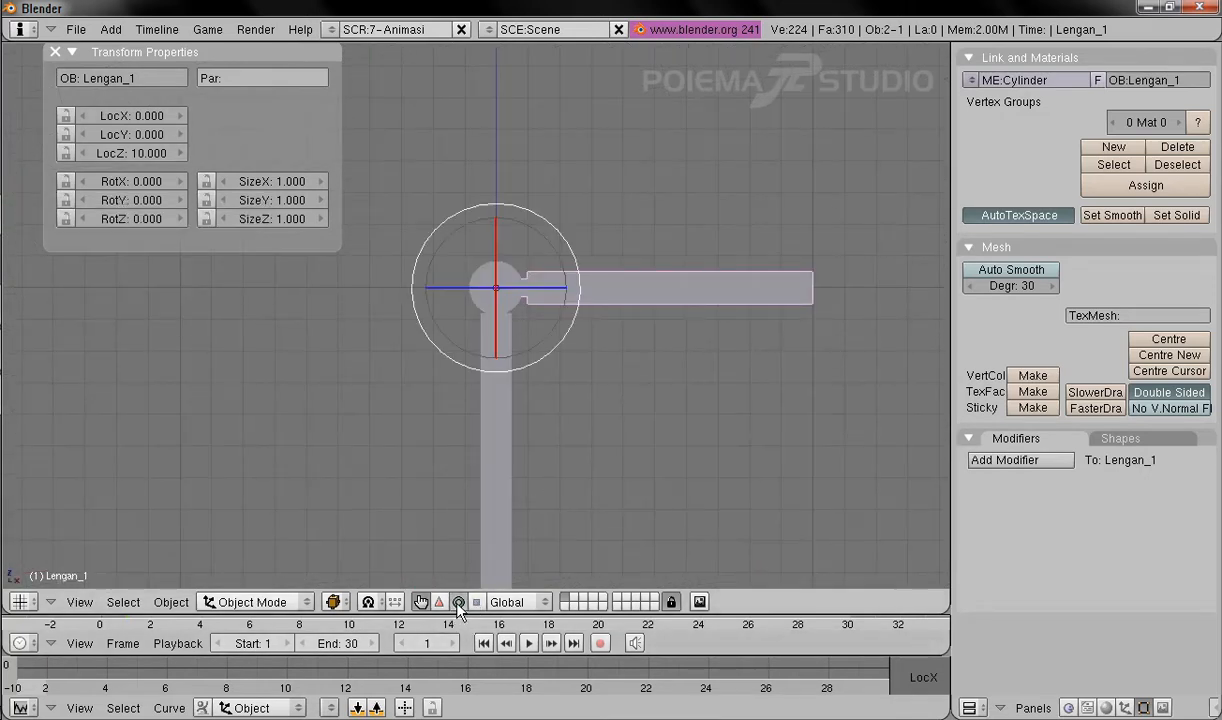
shift+middle_drag(610, 484, 641, 415)
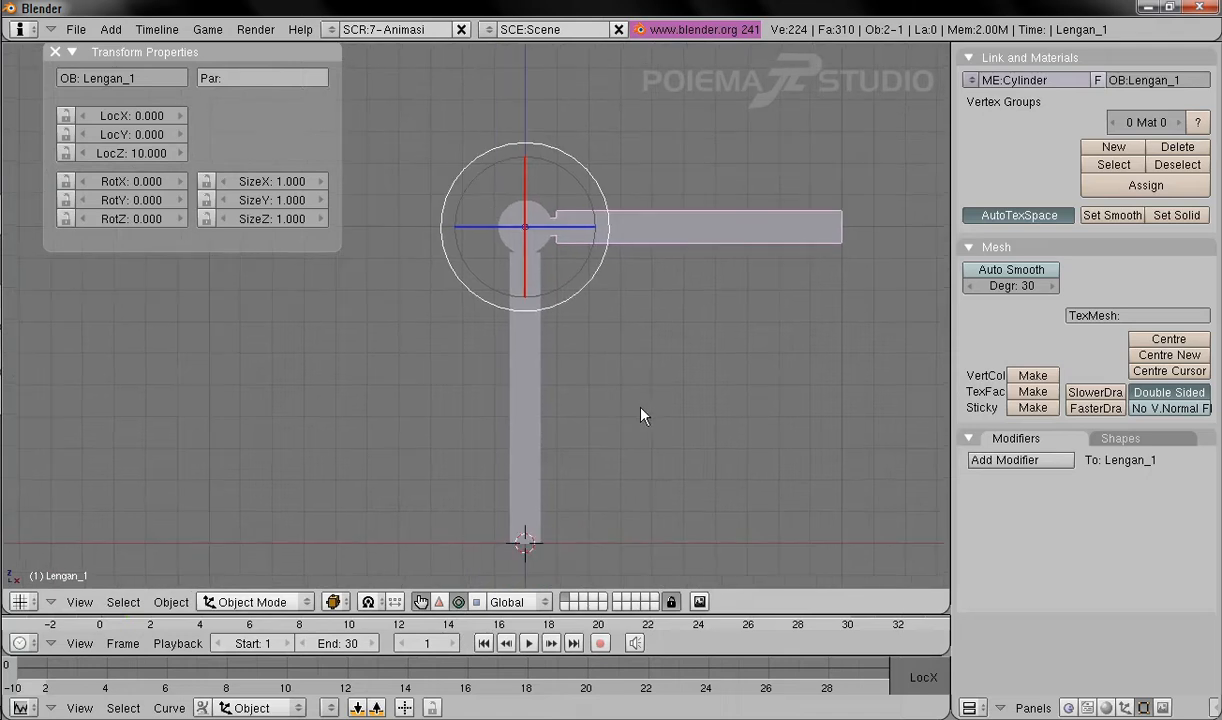
right_click(533, 466)
drag(589, 491, 606, 439)
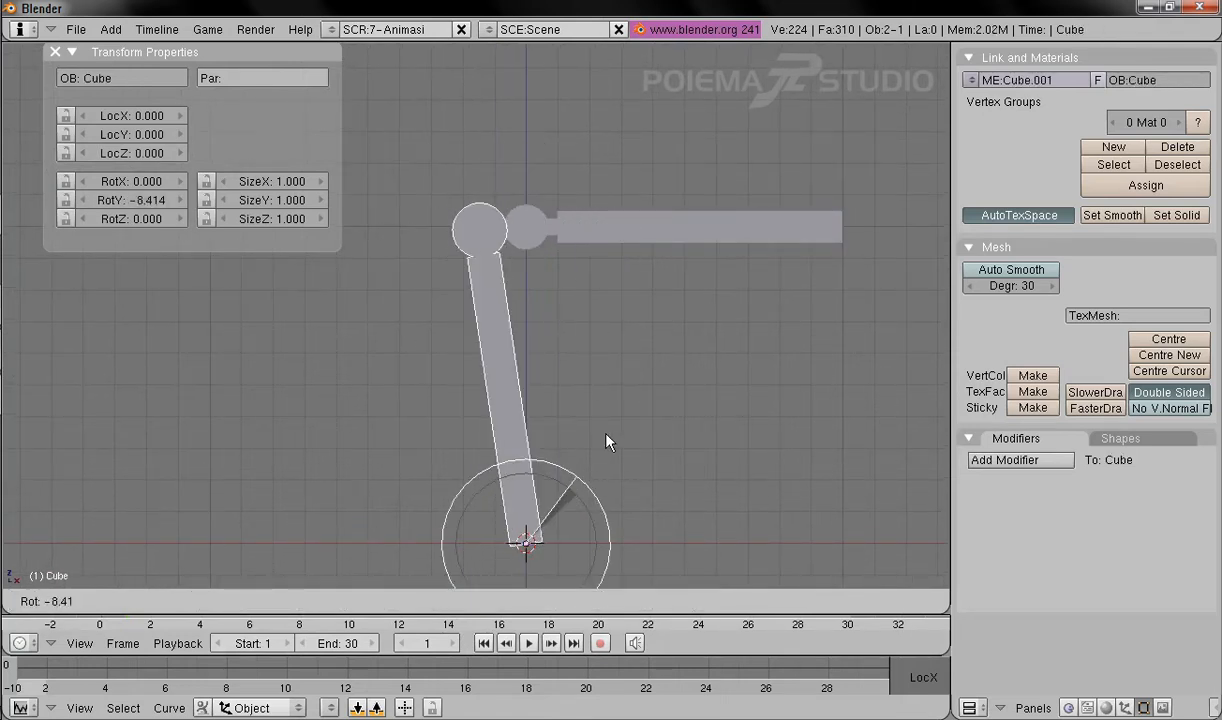
right_click(603, 434)
Step: Try rotating the horizontal arm Lengan_1 around the cylinder joint
right_click(657, 233)
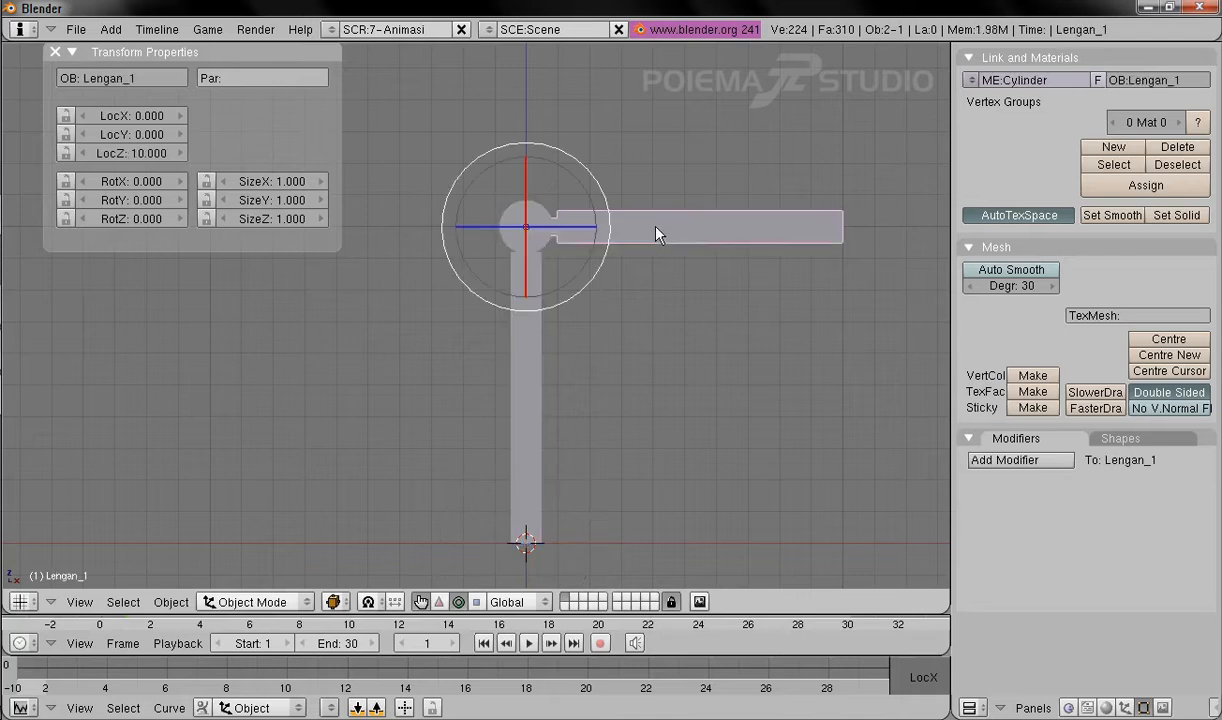
drag(597, 265, 638, 368)
right_click(638, 368)
Step: Switch to the translate manipulator, add a 32-vertex cylinder at the 3D cursor in Top view and return to Object Mode
key(space)
click(440, 602)
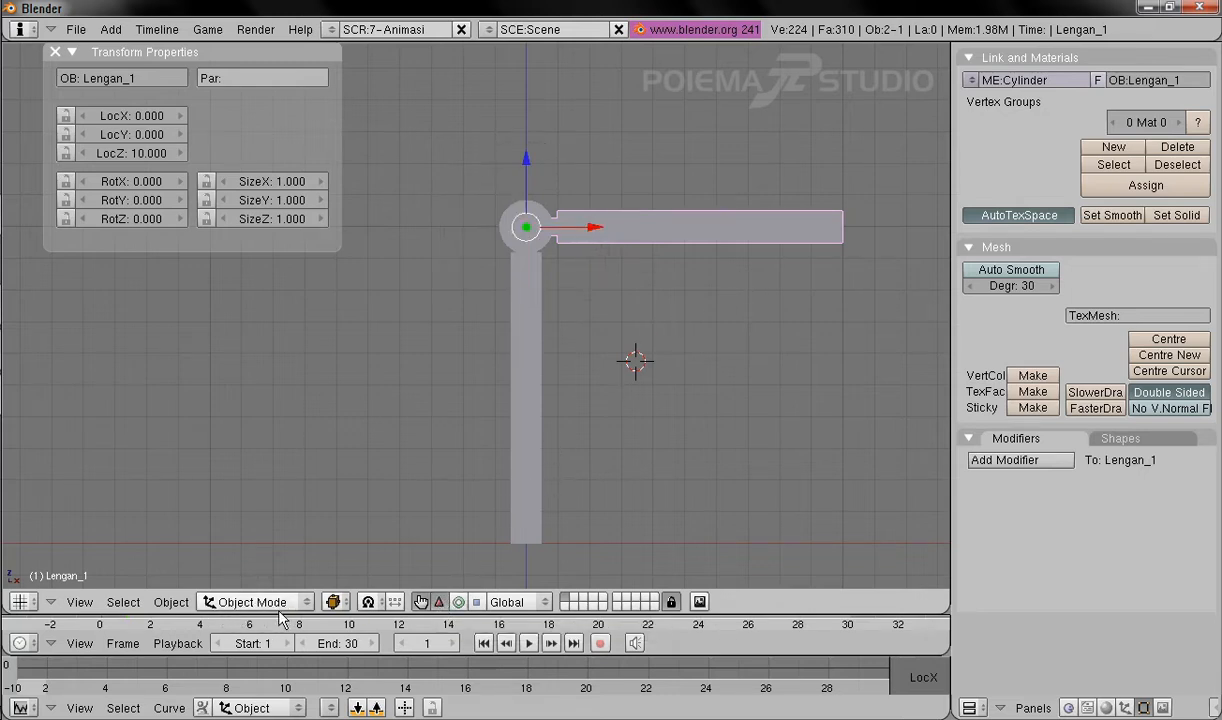
click(79, 602)
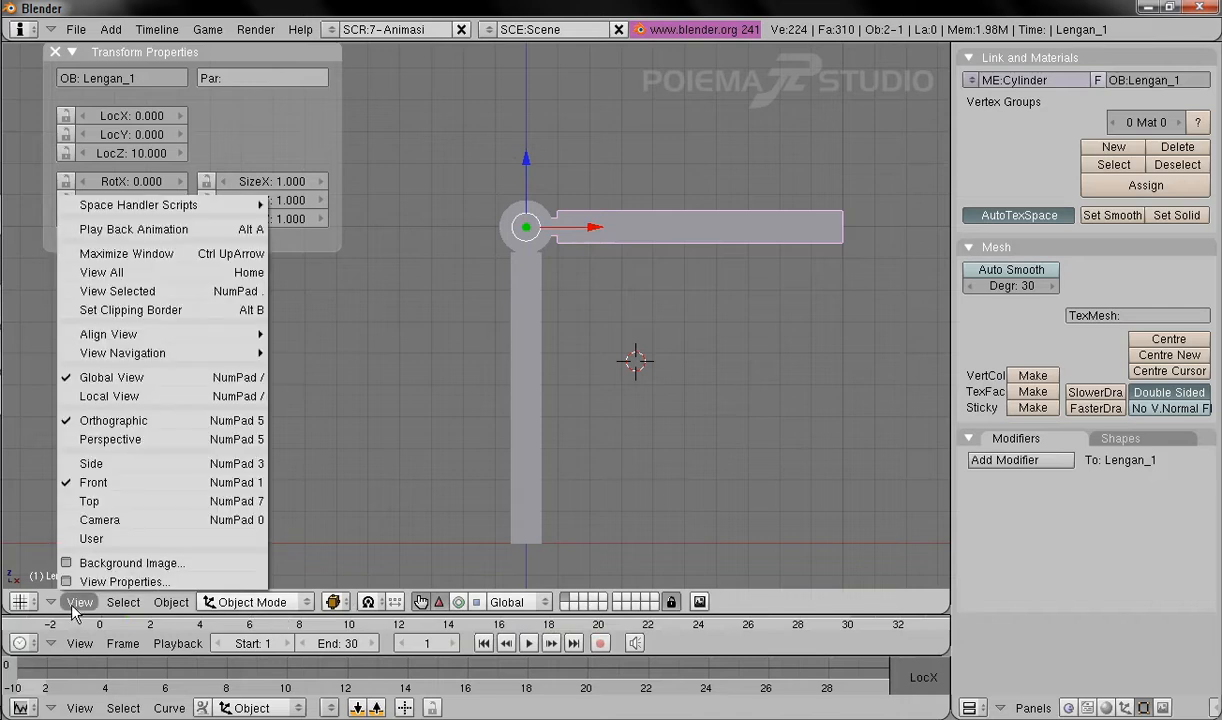
click(90, 501)
shift+middle_drag(421, 256, 441, 340)
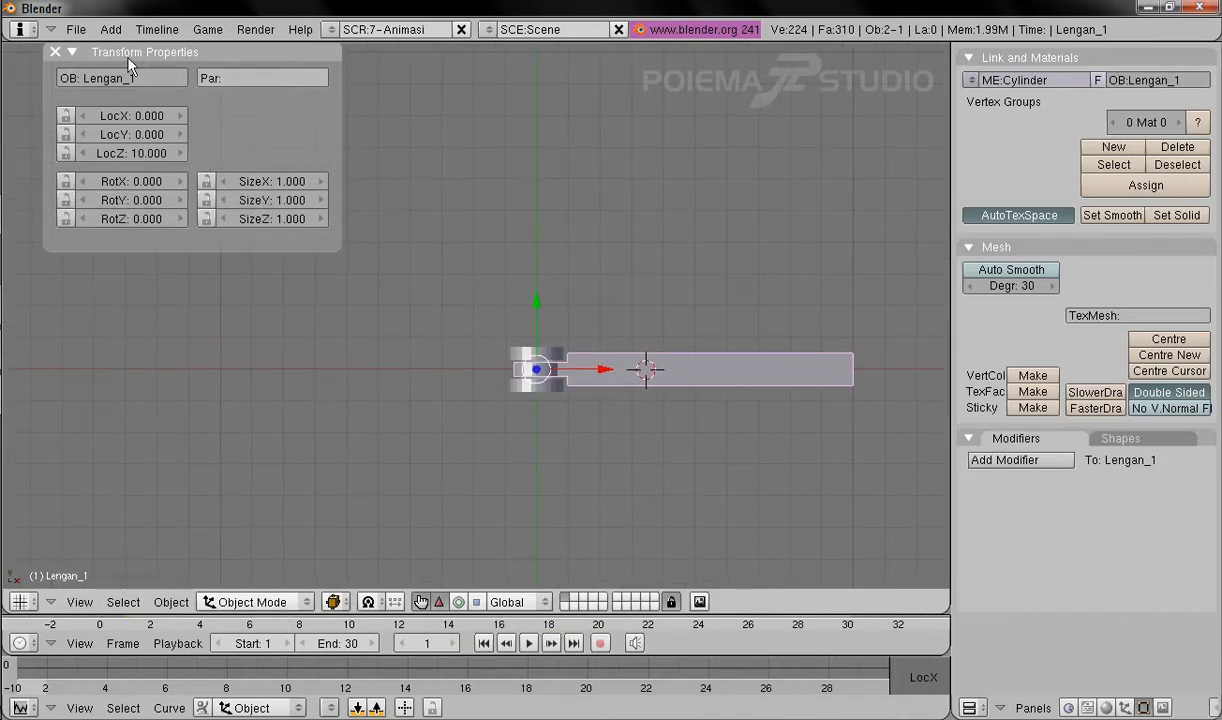
click(110, 29)
mouse_move(118, 56)
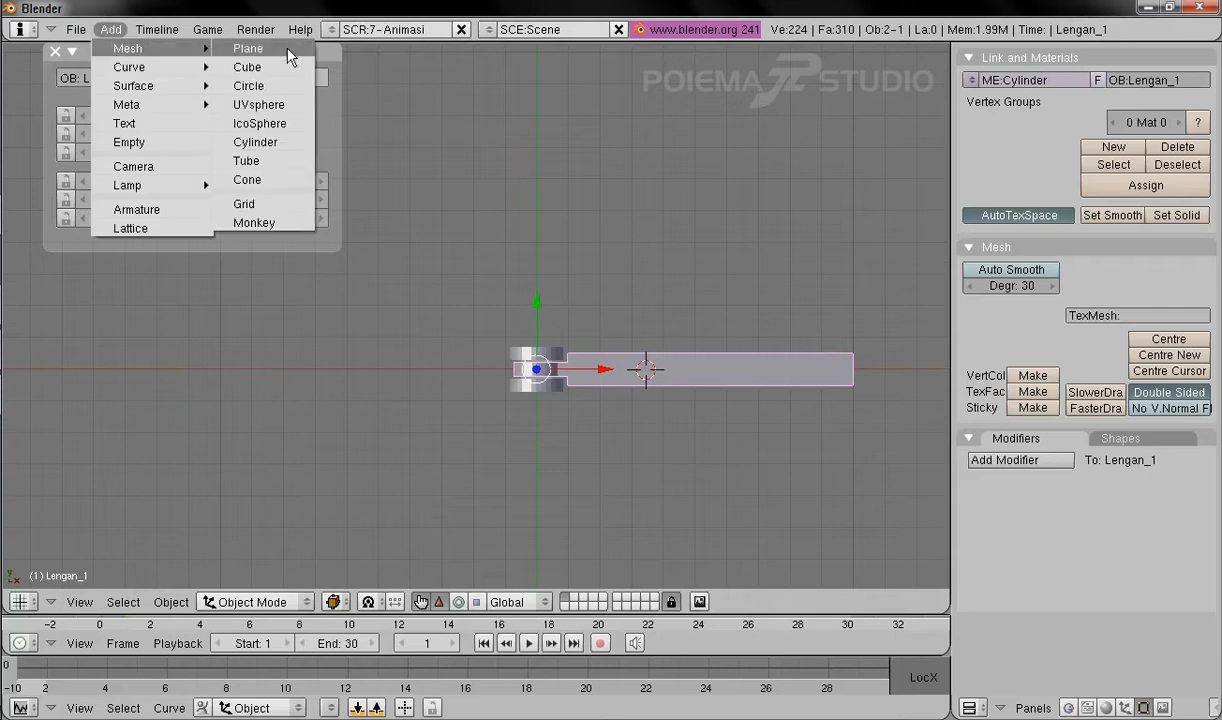
click(258, 142)
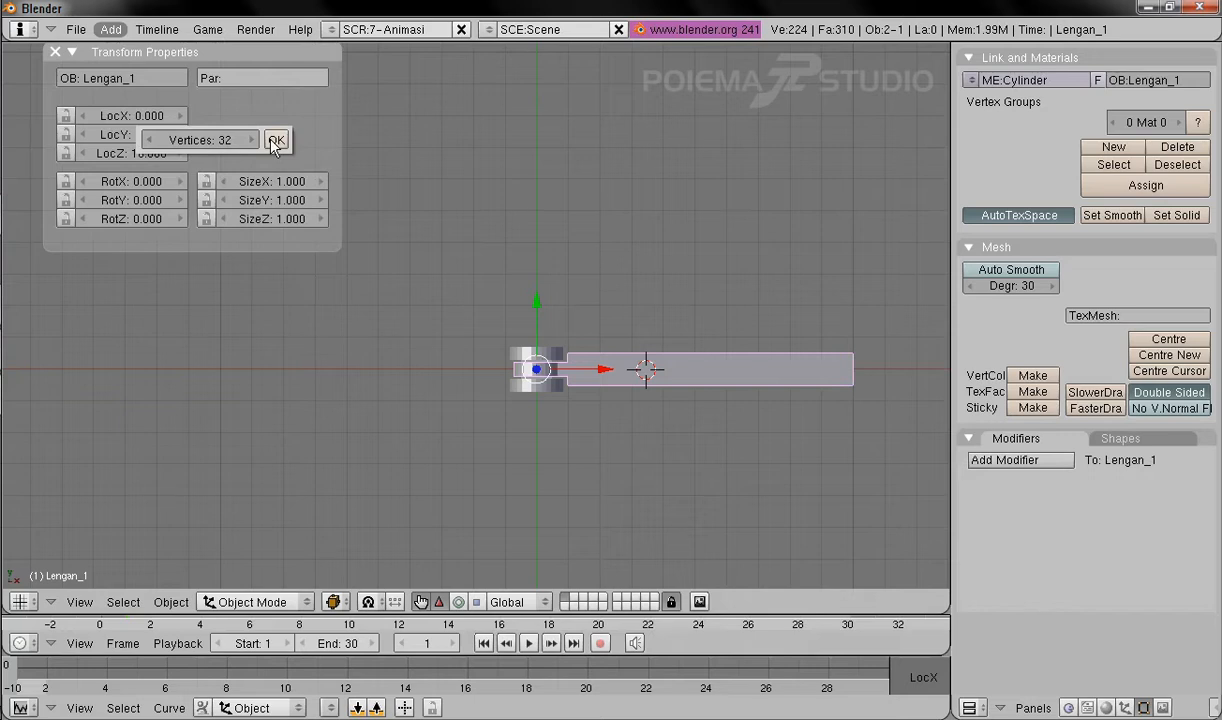
click(276, 141)
click(241, 601)
click(240, 573)
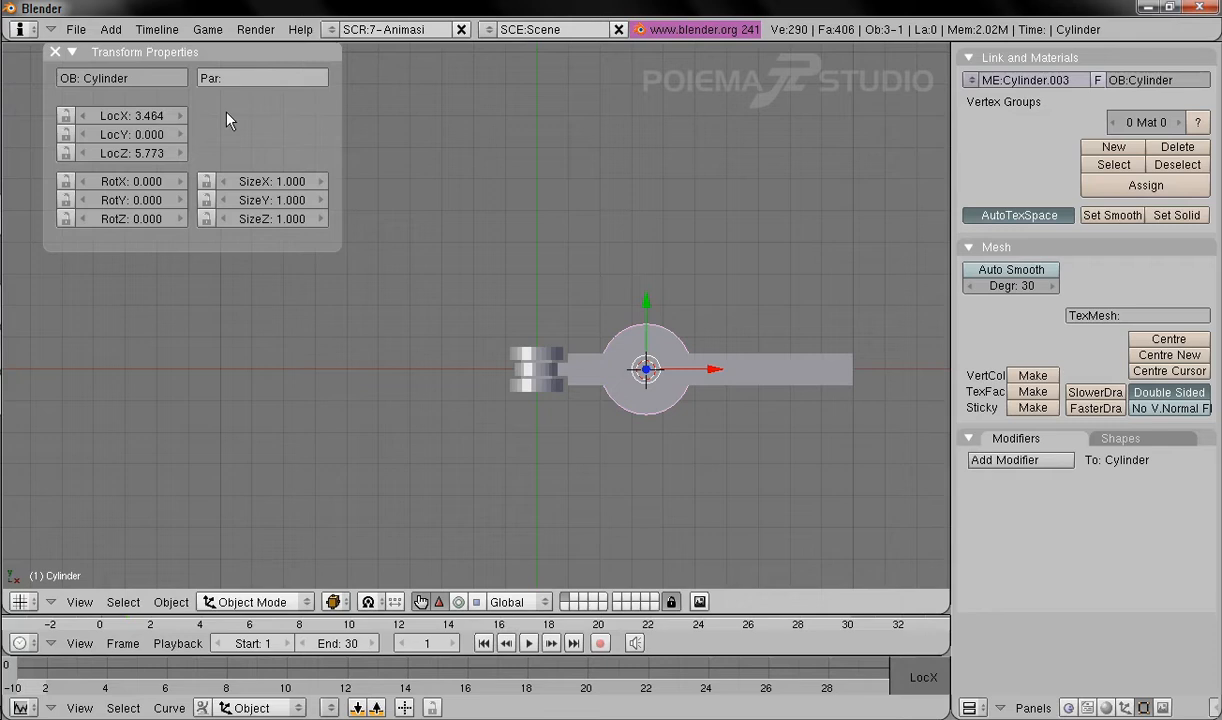
Step: Set the new cylinder's location to X 1.5, Y 0 and Z 4
click(139, 118)
key(Tab)
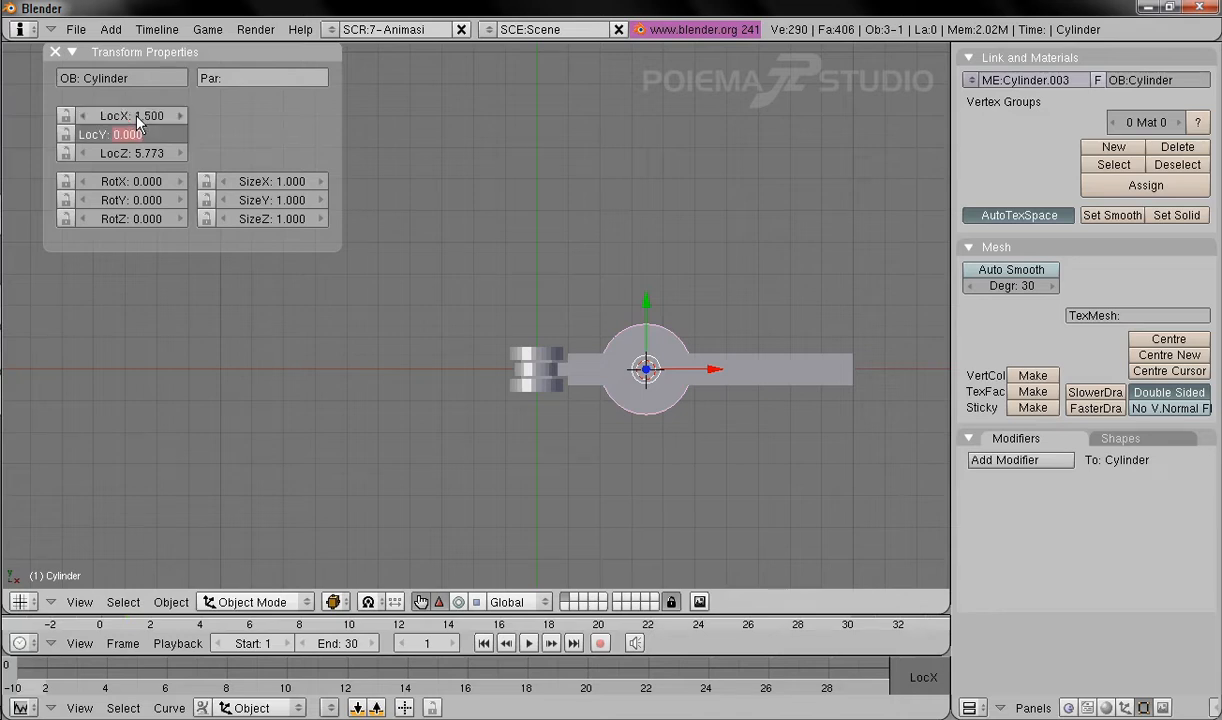
text(0)
key(Tab)
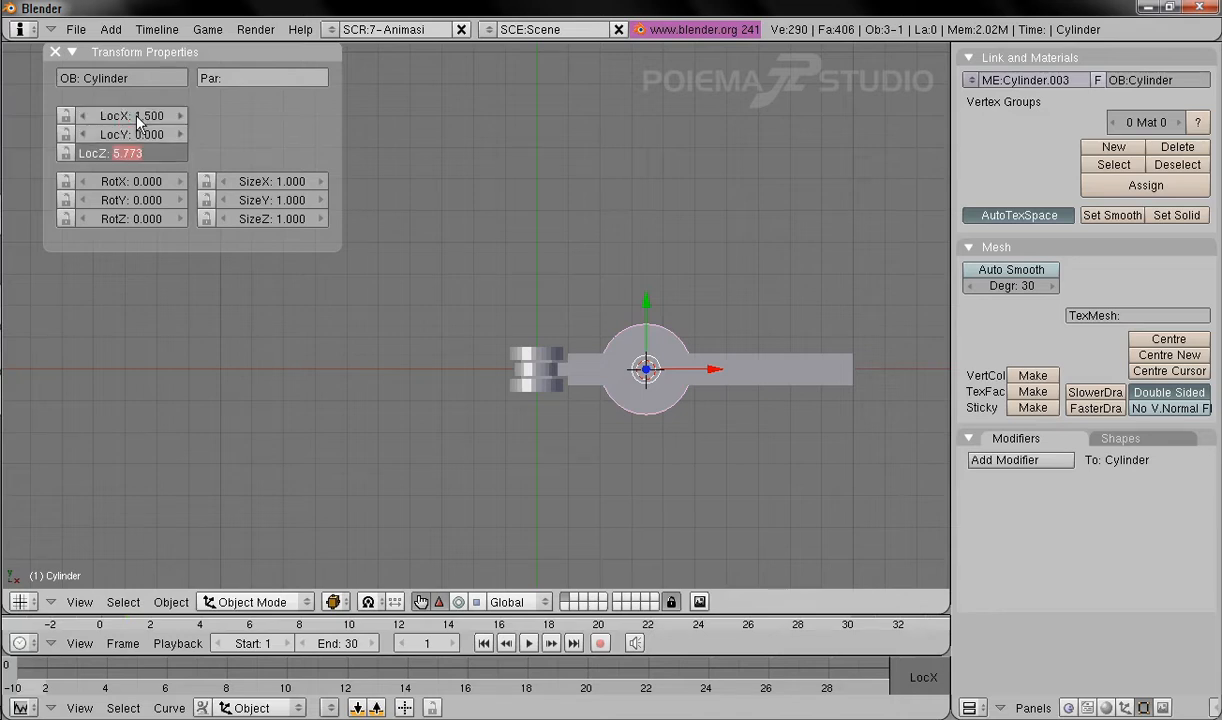
text(4)
key(Return)
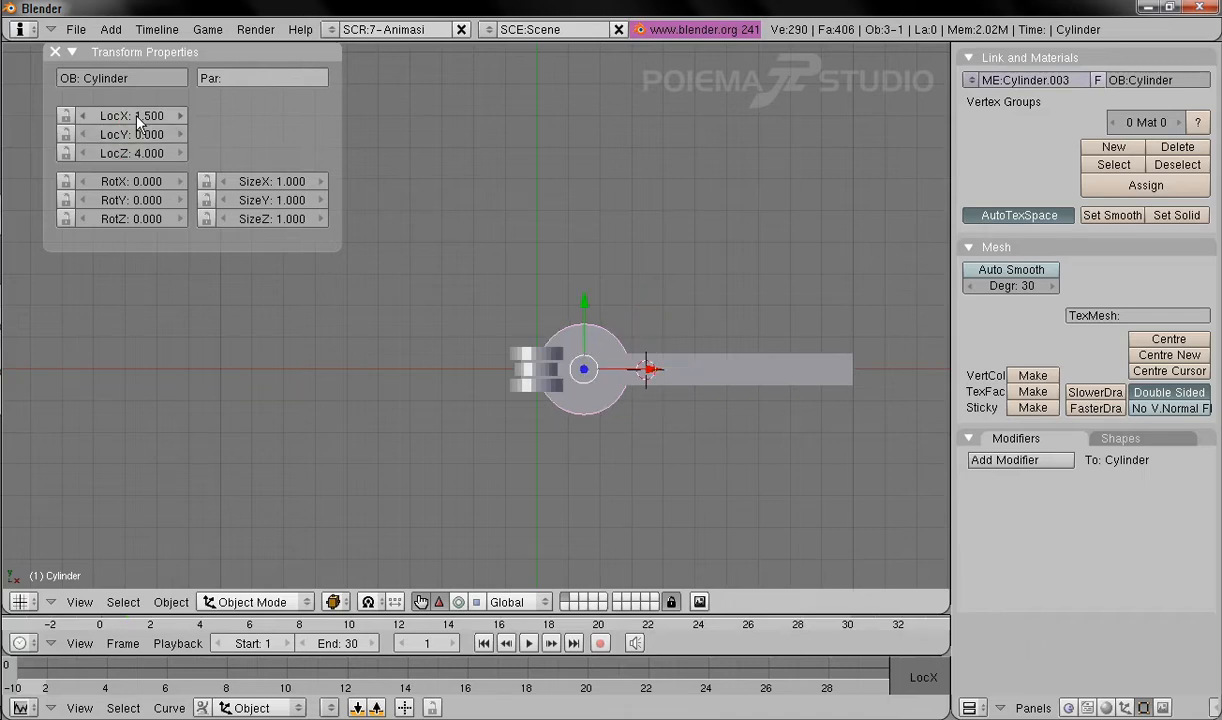
Step: Set the cylinder's X rotation to 90 and its size to X 0.5, Y 0.5 and Z 0.2
click(138, 183)
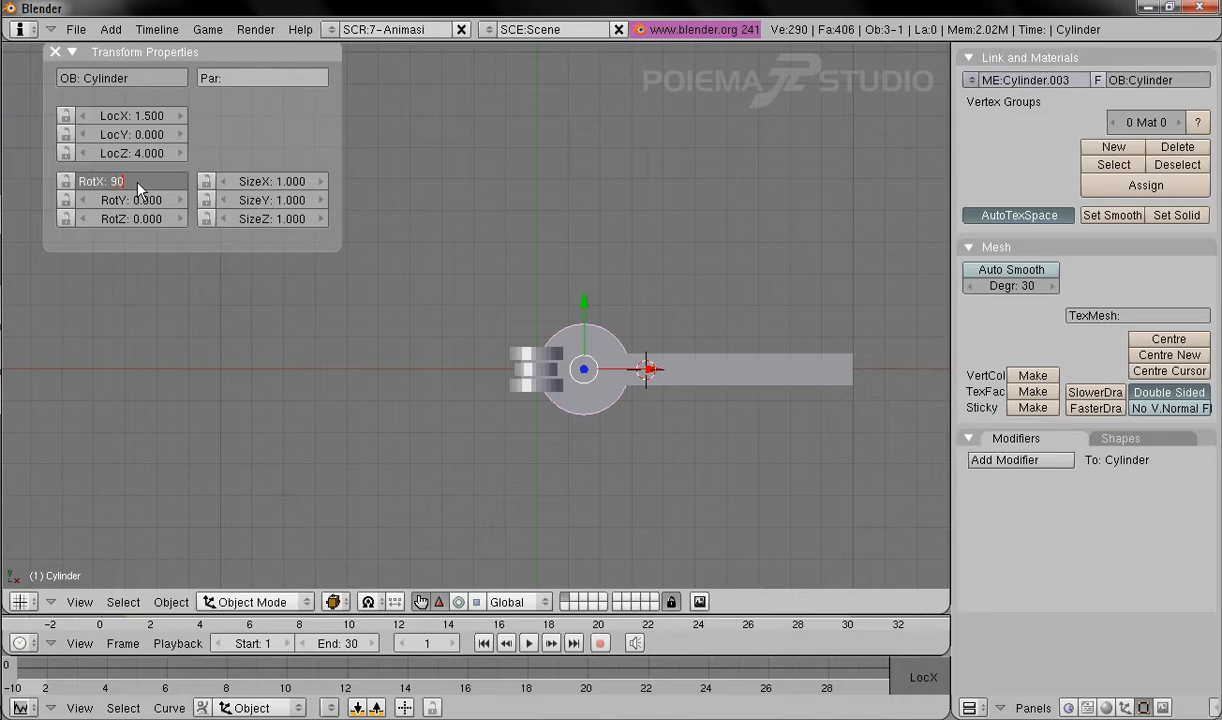
text(90)
key(Tab)
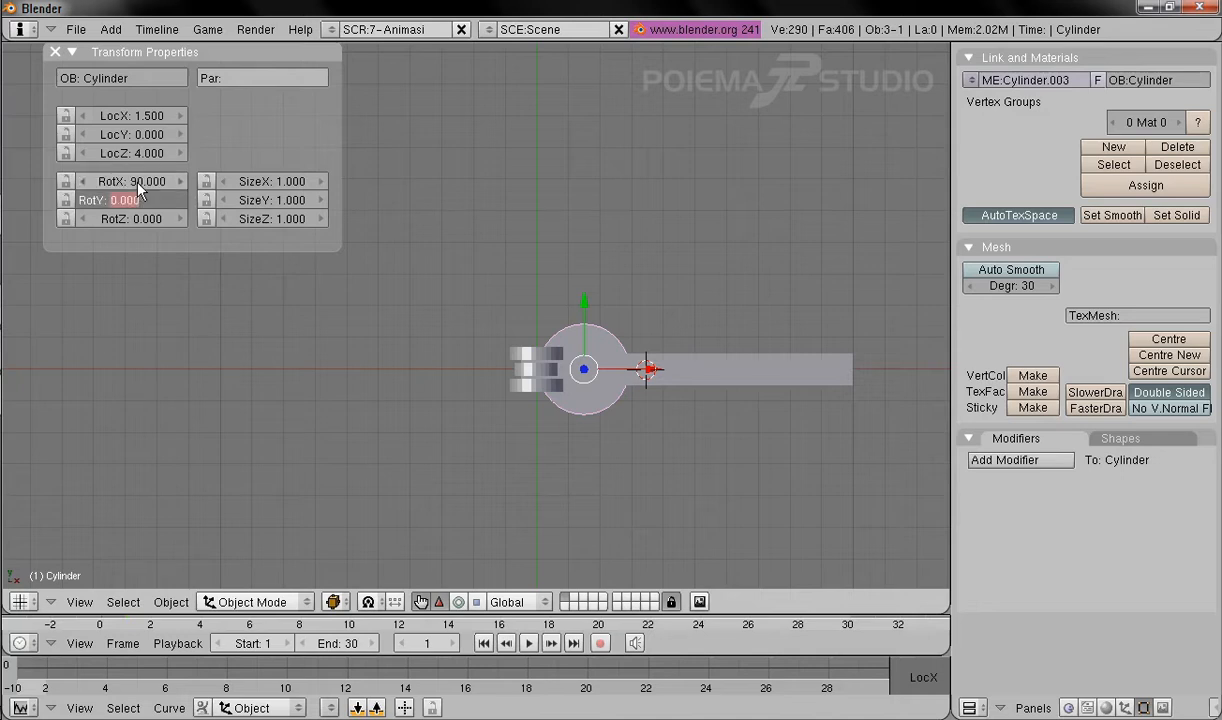
key(Tab)
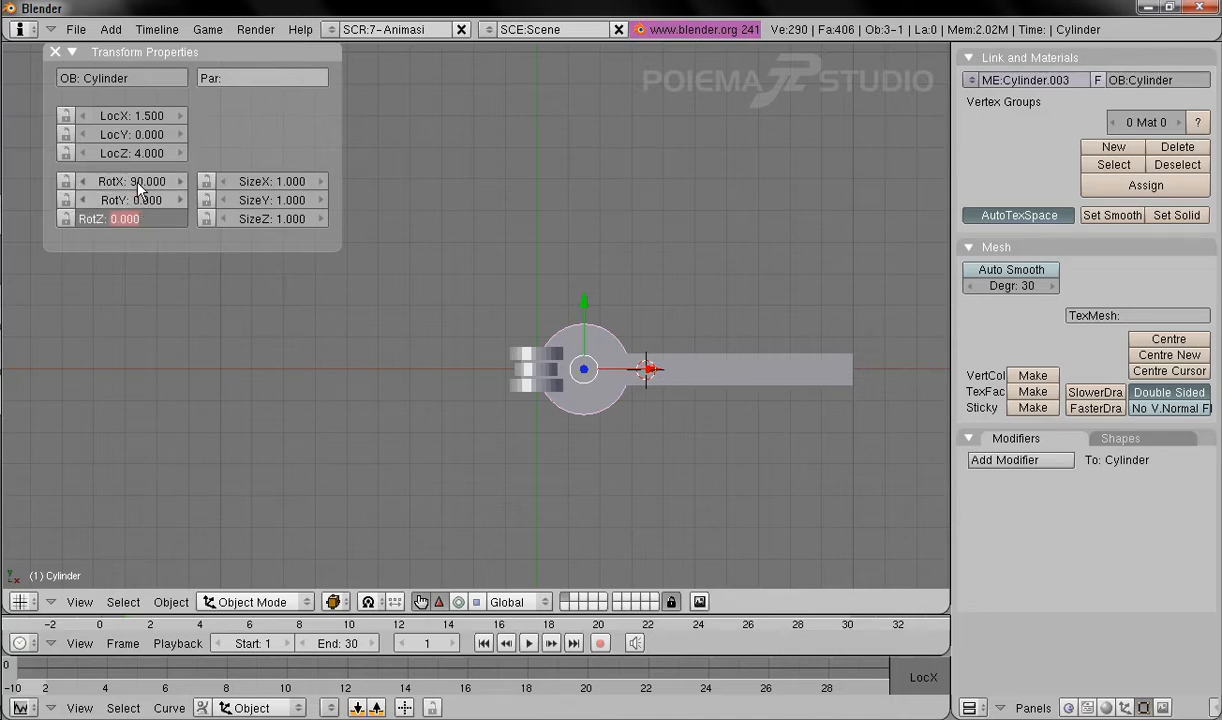
key(Tab)
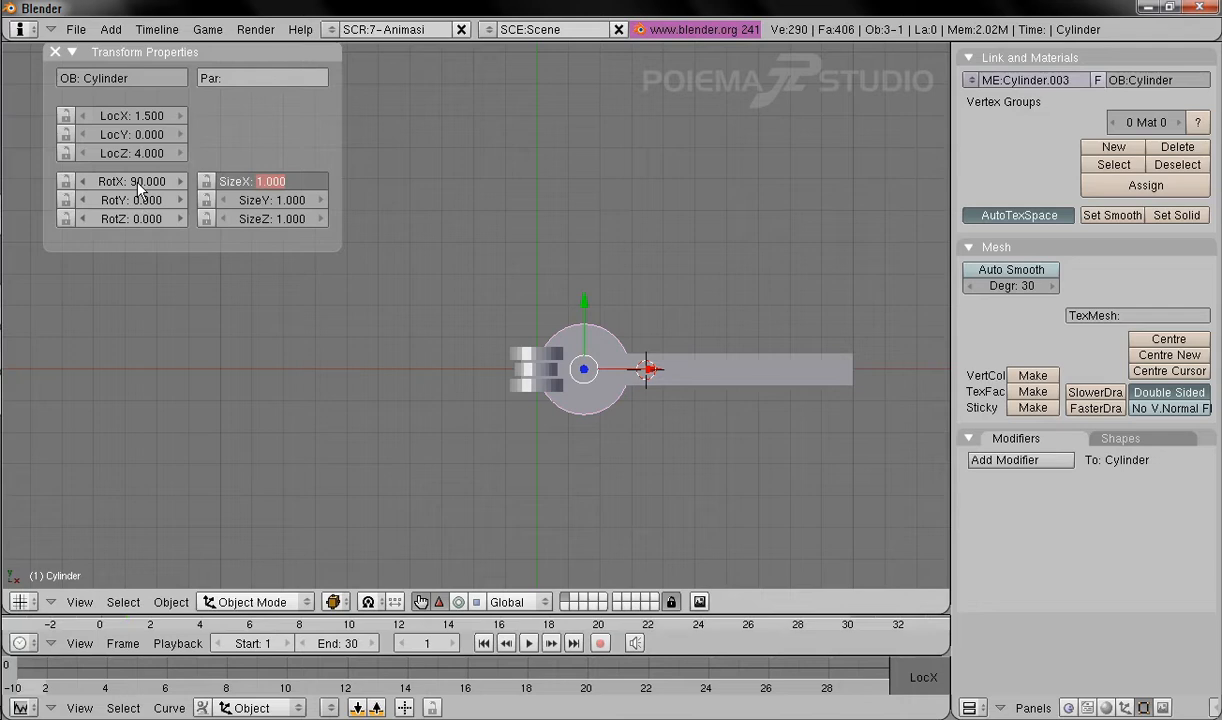
text(5)
key(Tab)
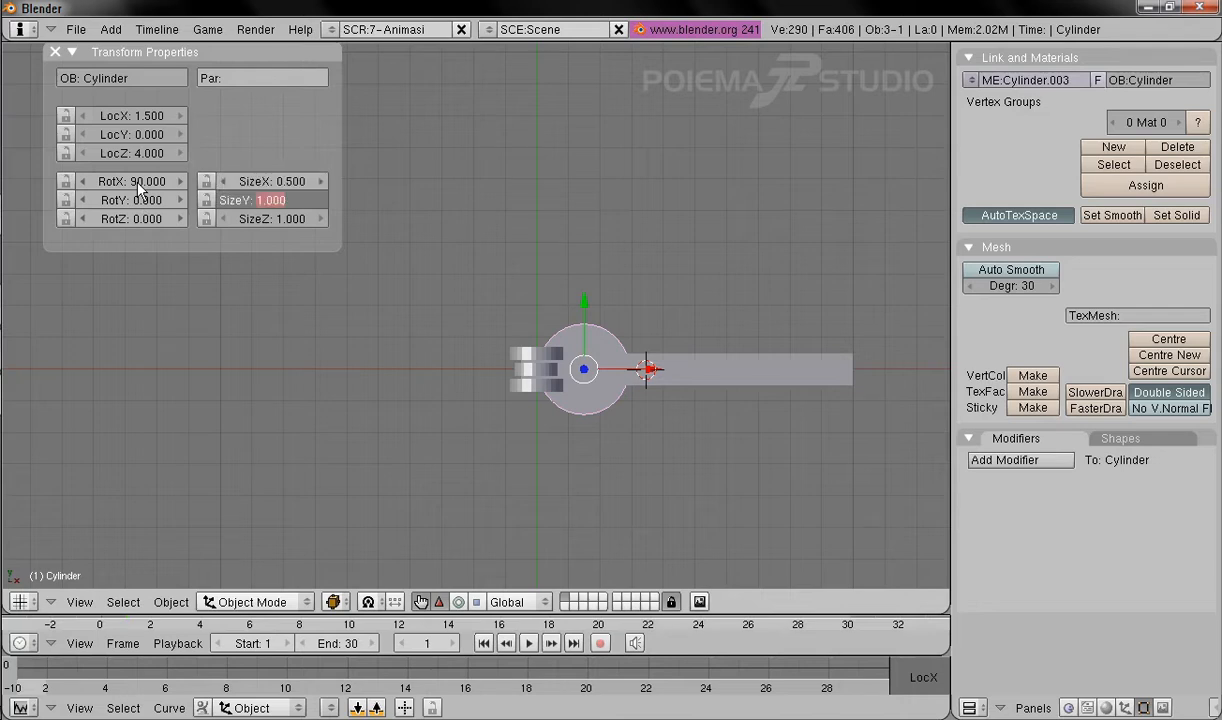
text(.5)
key(Tab)
key(BackSpace)
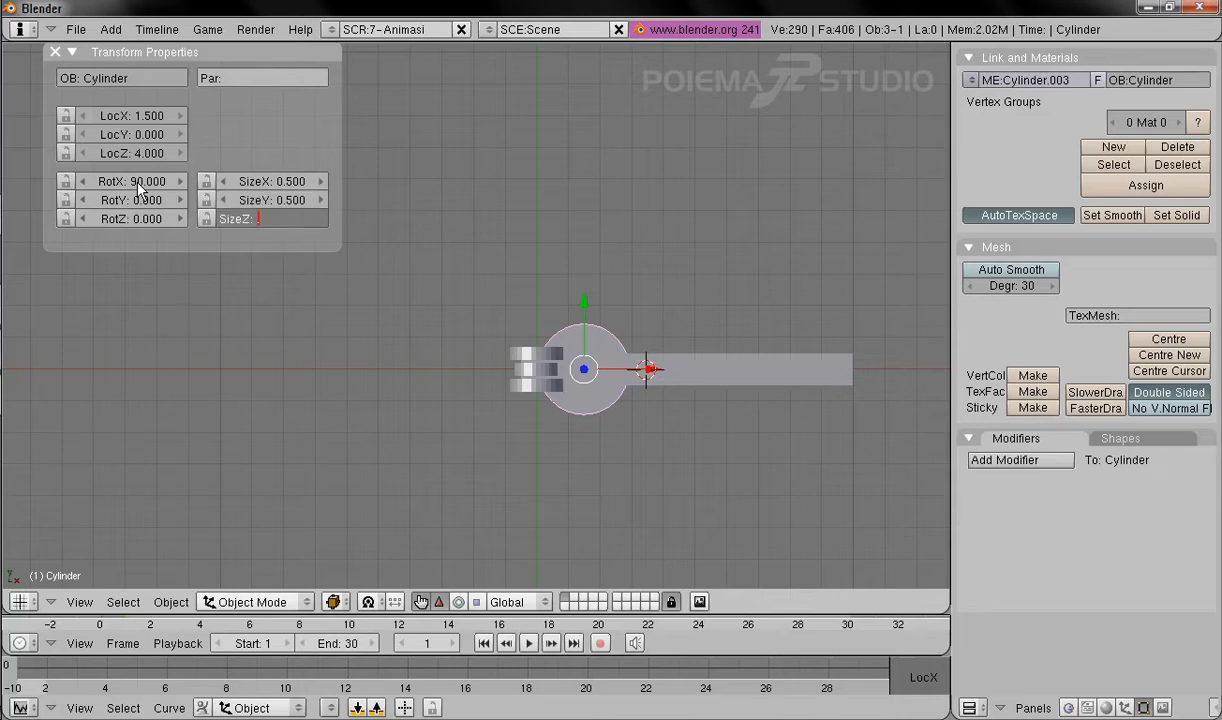
text(.2)
key(Return)
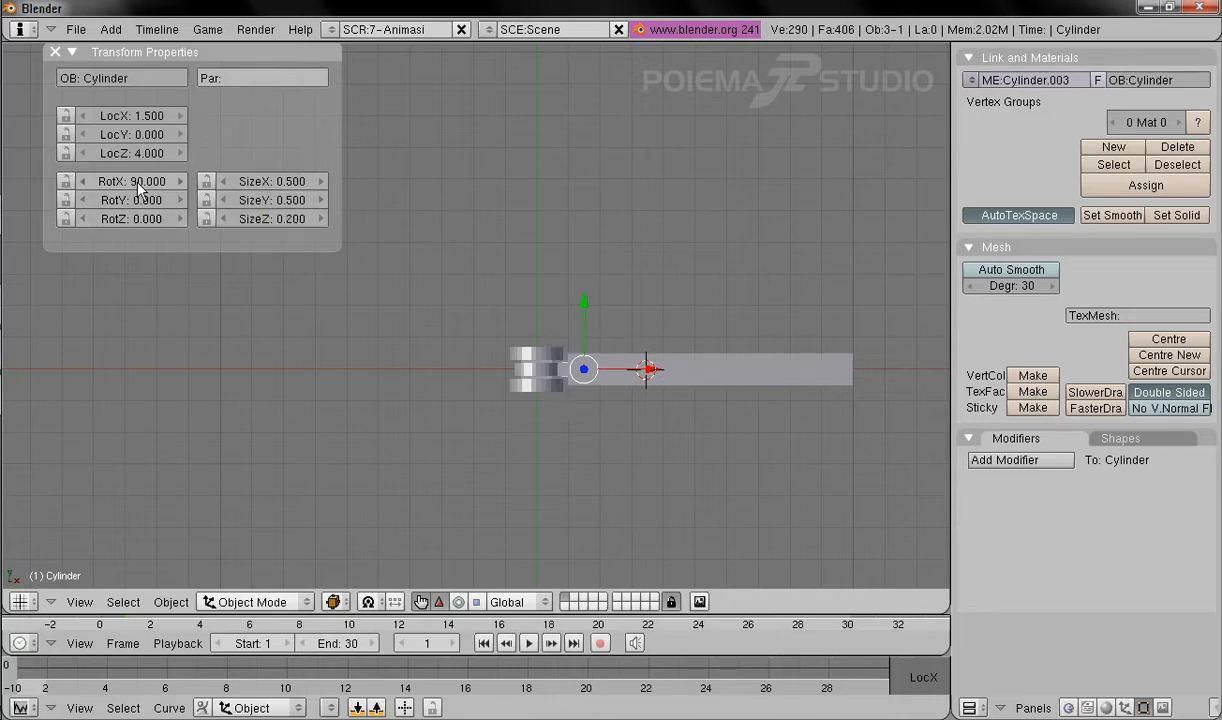
Step: In Front view, duplicate the small cylinder and place the copy at about X 4.0, Z 4.6
click(75, 602)
click(100, 482)
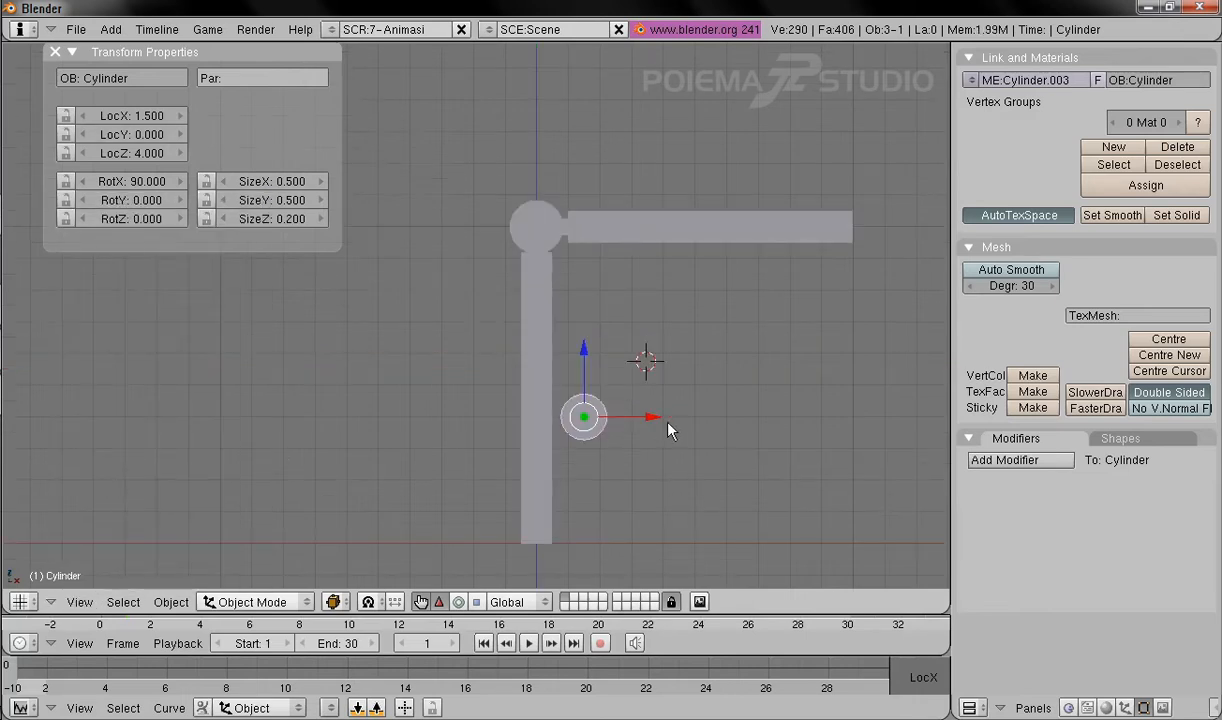
scroll(600, 420, up, 3)
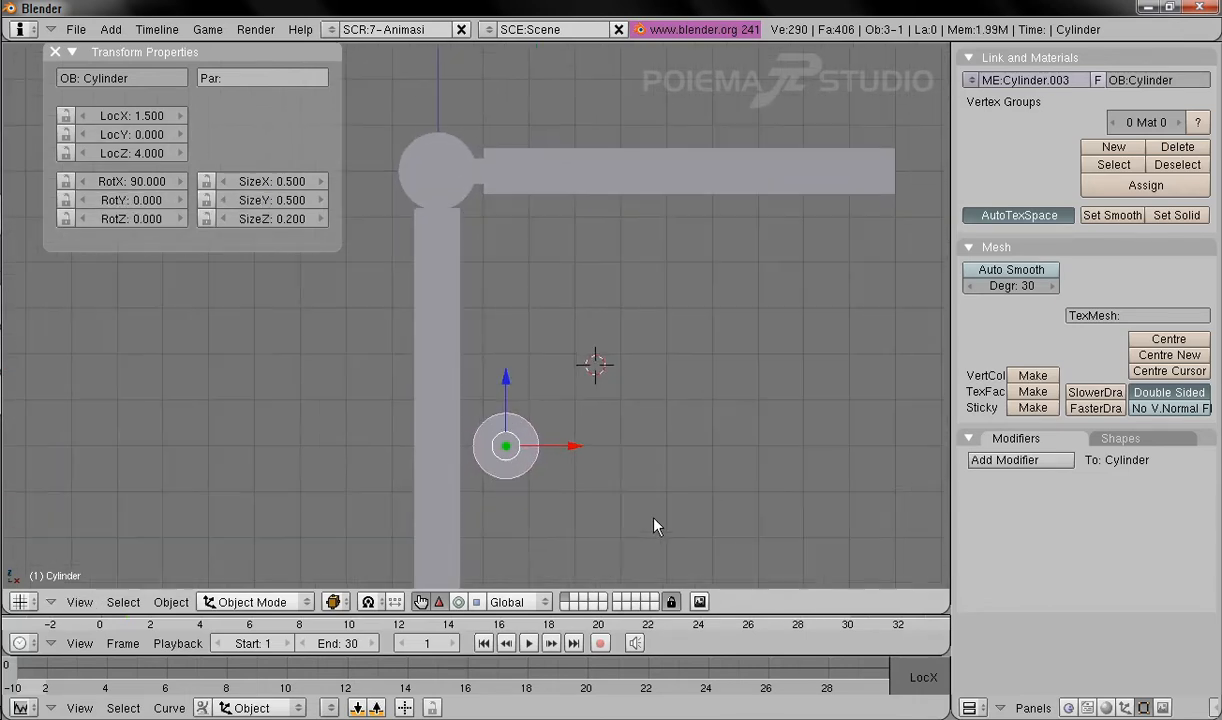
scroll(622, 401, up, 3)
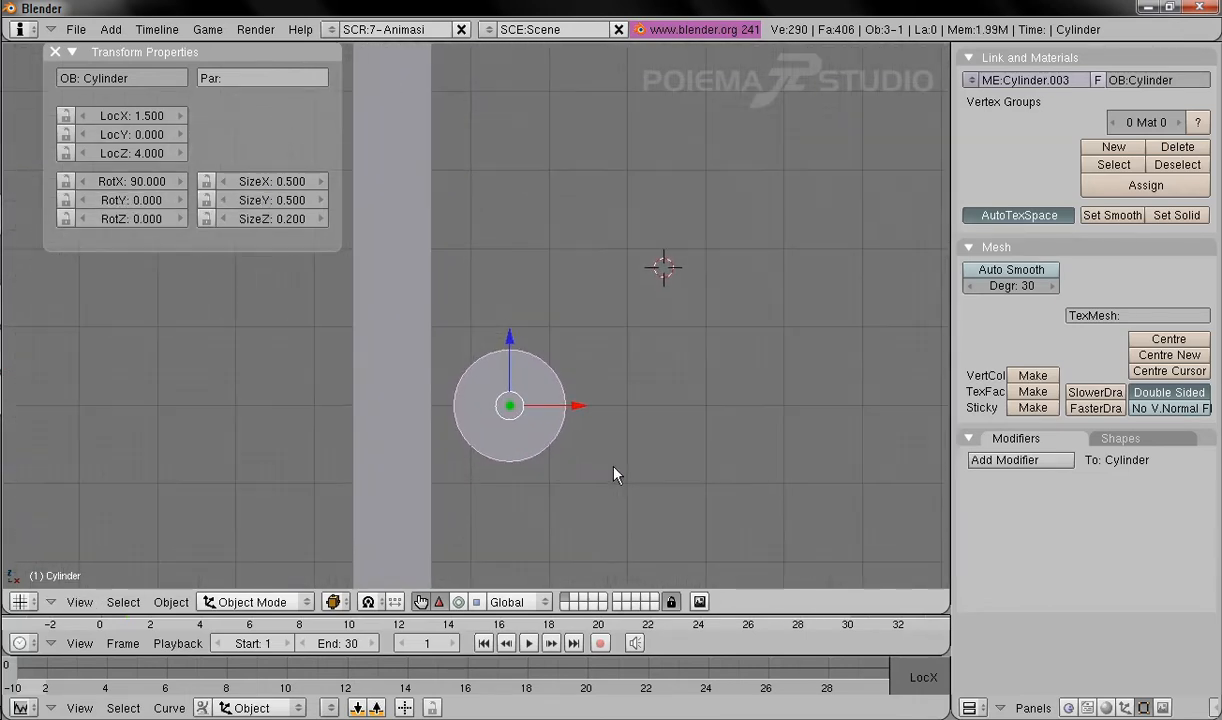
shift+middle_drag(644, 381, 629, 405)
scroll(617, 401, up, 1)
scroll(616, 400, down, 1)
scroll(600, 348, down, 2)
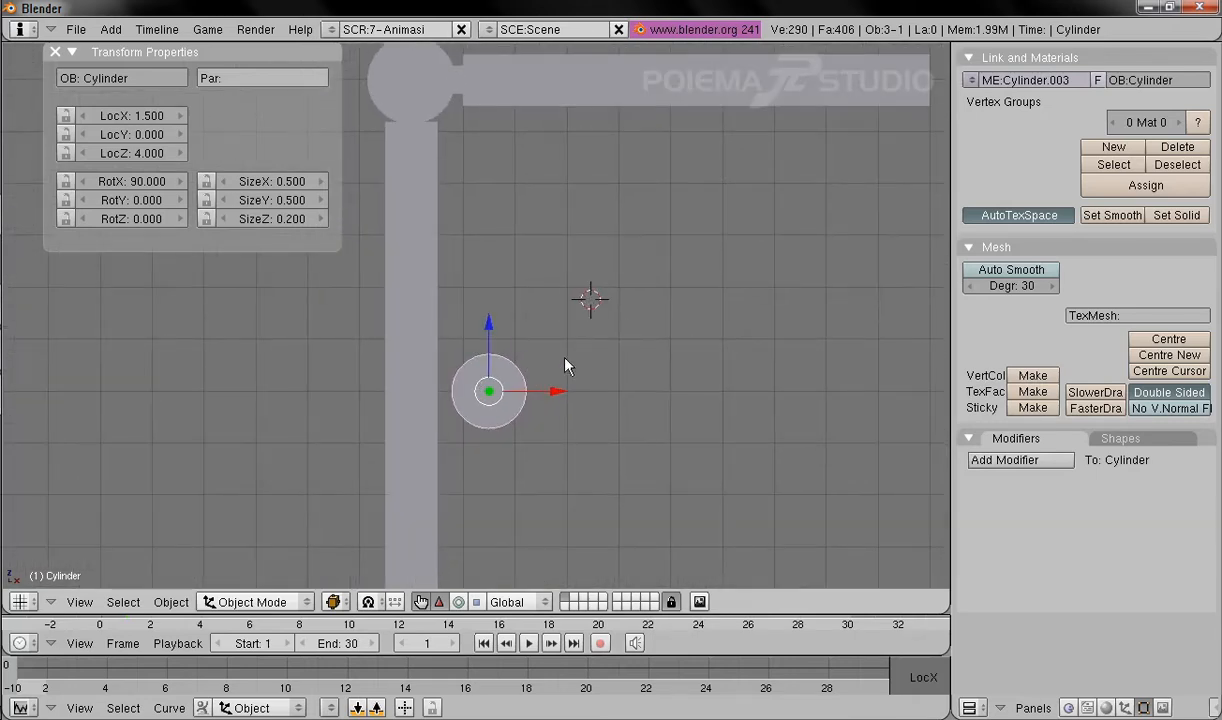
shift+middle_drag(567, 363, 553, 390)
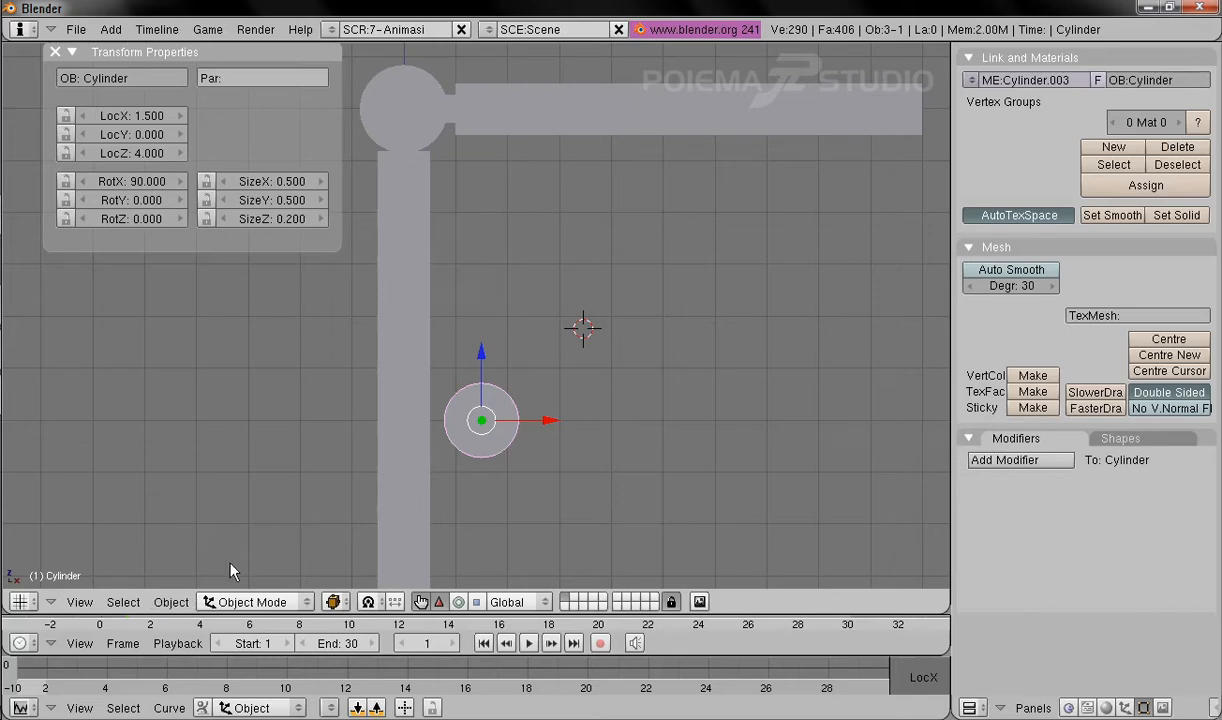
click(173, 603)
click(272, 458)
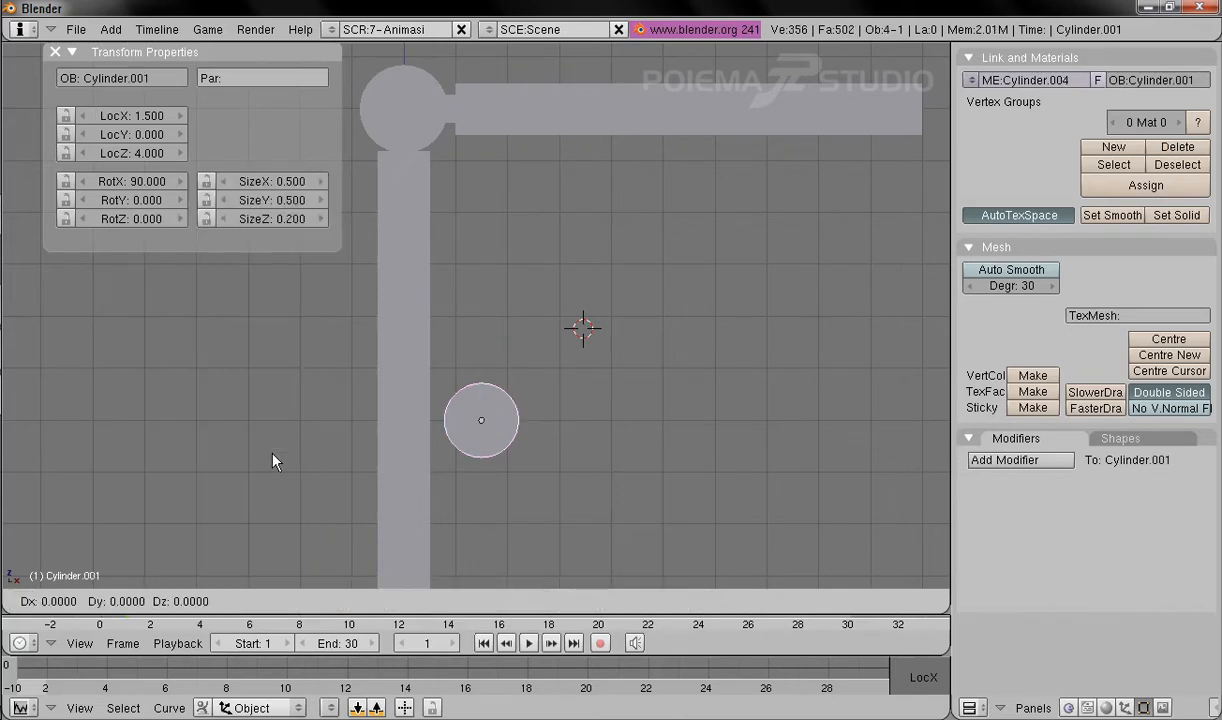
click(401, 424)
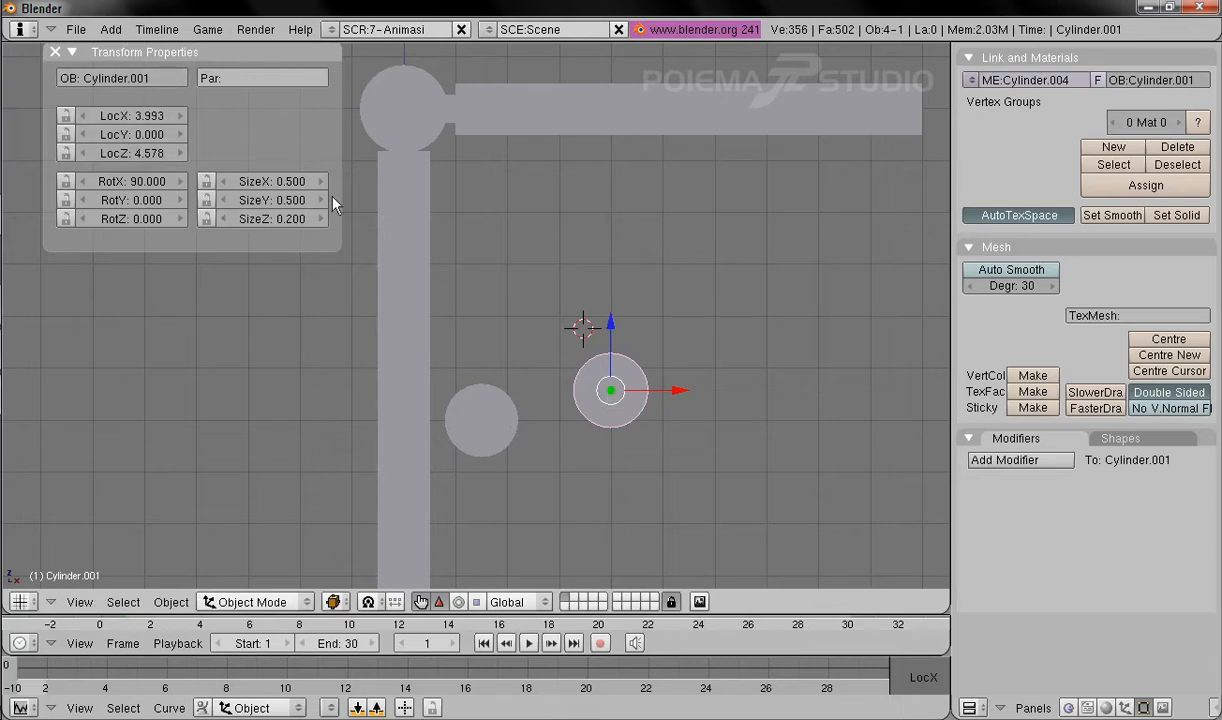
Step: Set the copied cylinder's location to X 2 and Z 4, its X rotation to 0 and its Y rotation to 90
click(132, 119)
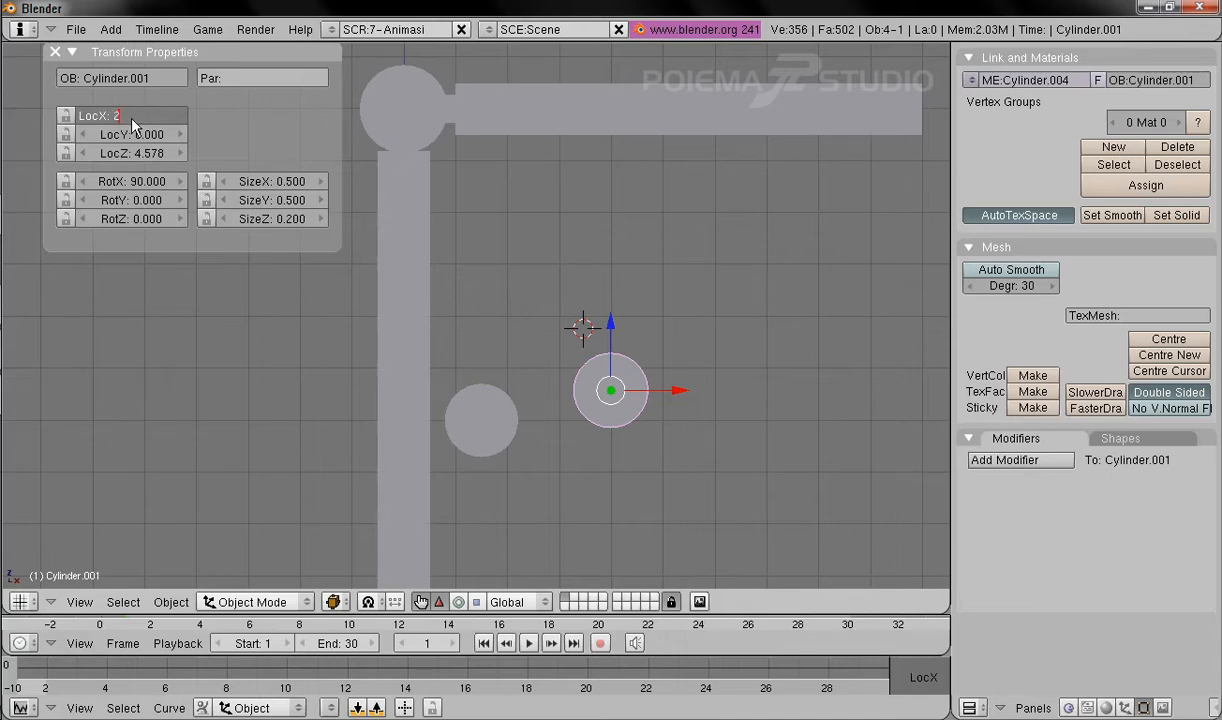
key(Tab)
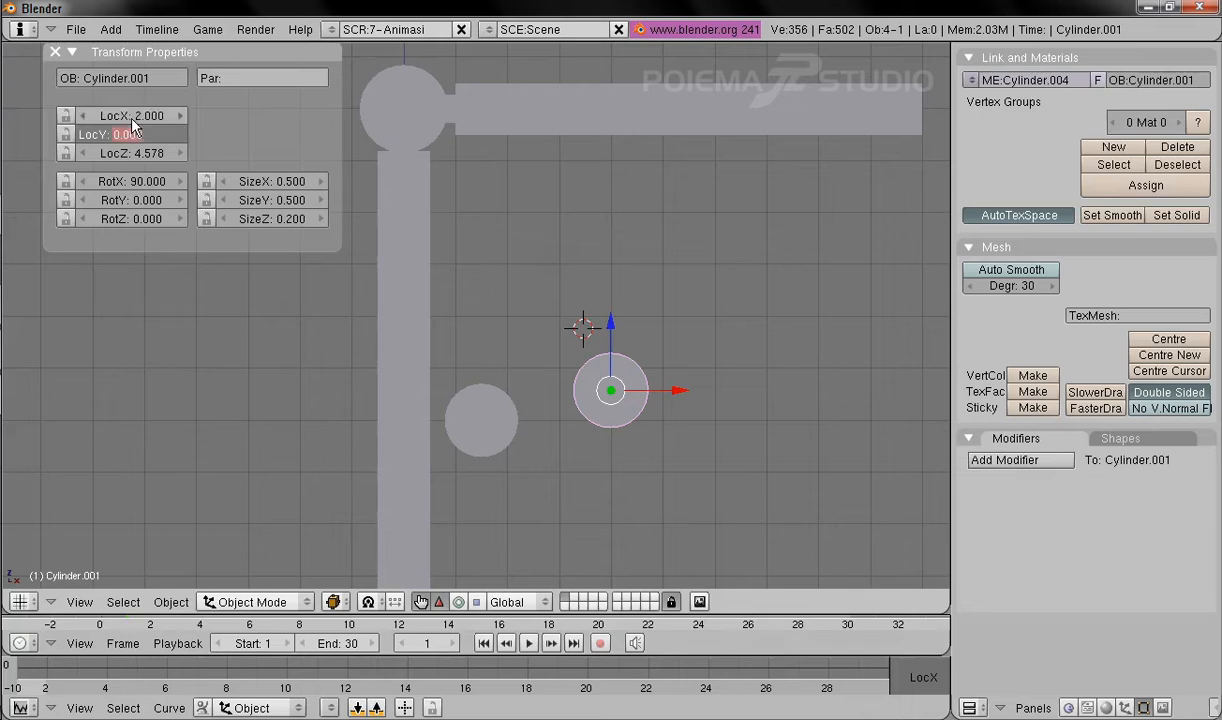
key(Tab)
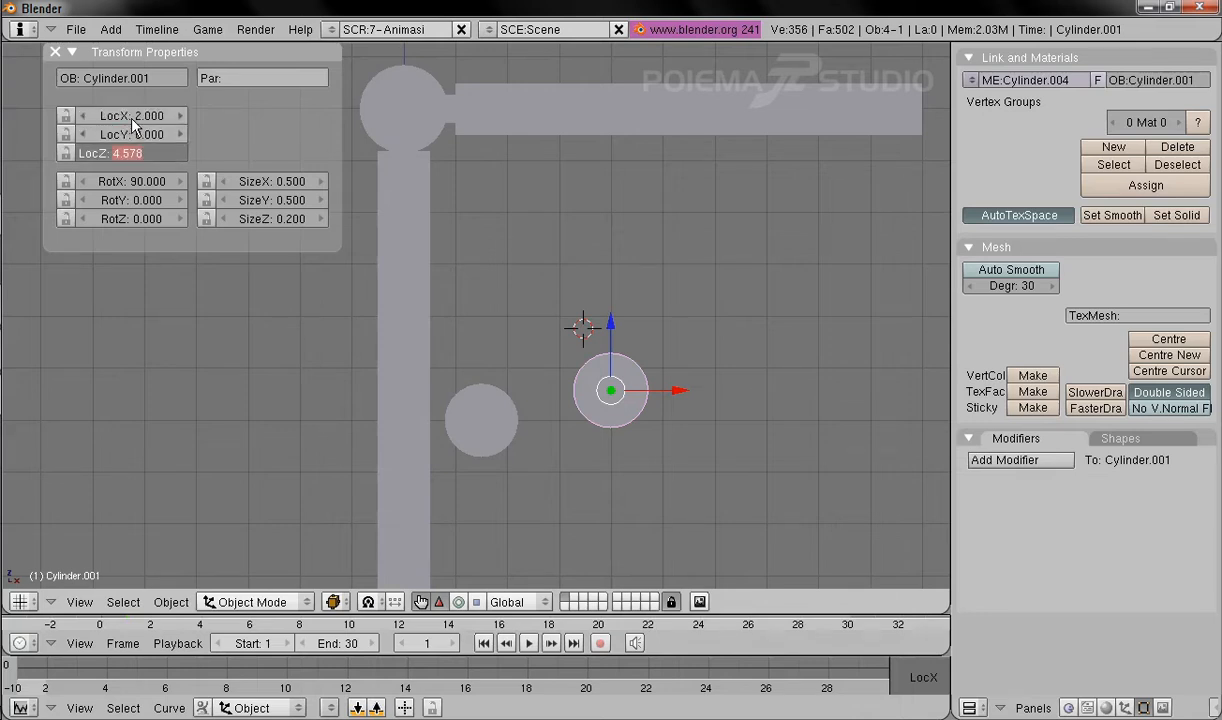
text(4)
key(Tab)
text(0)
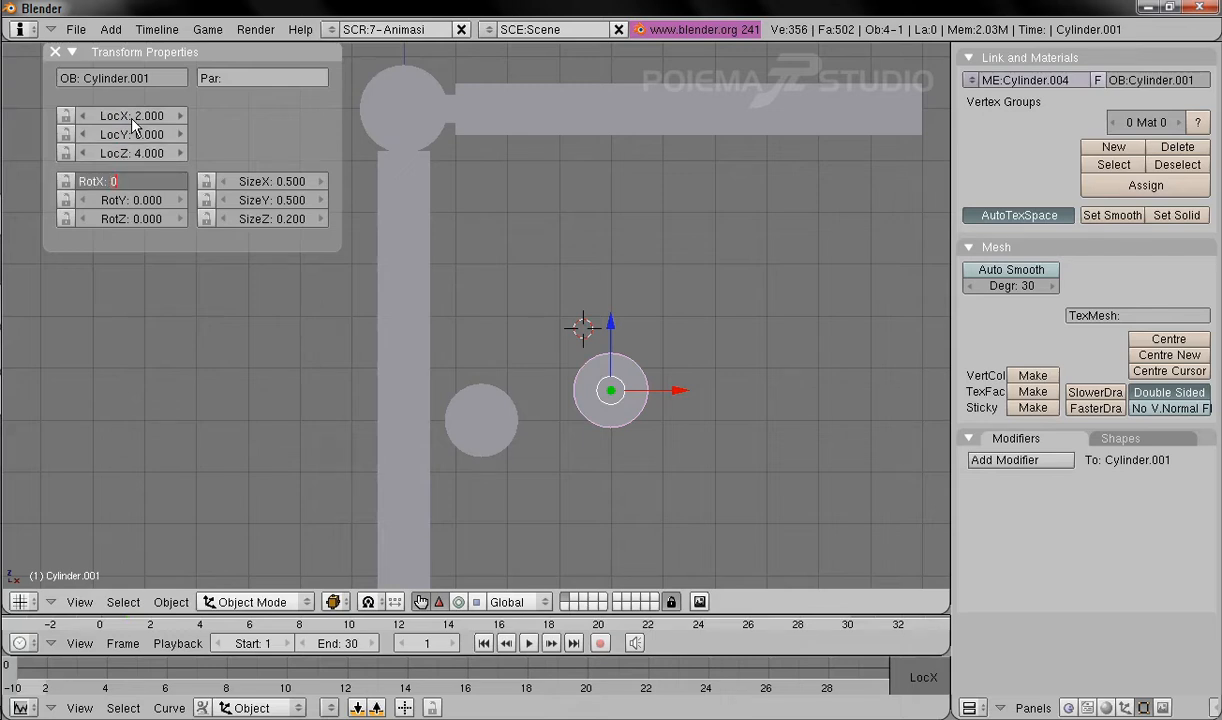
key(Tab)
text(90)
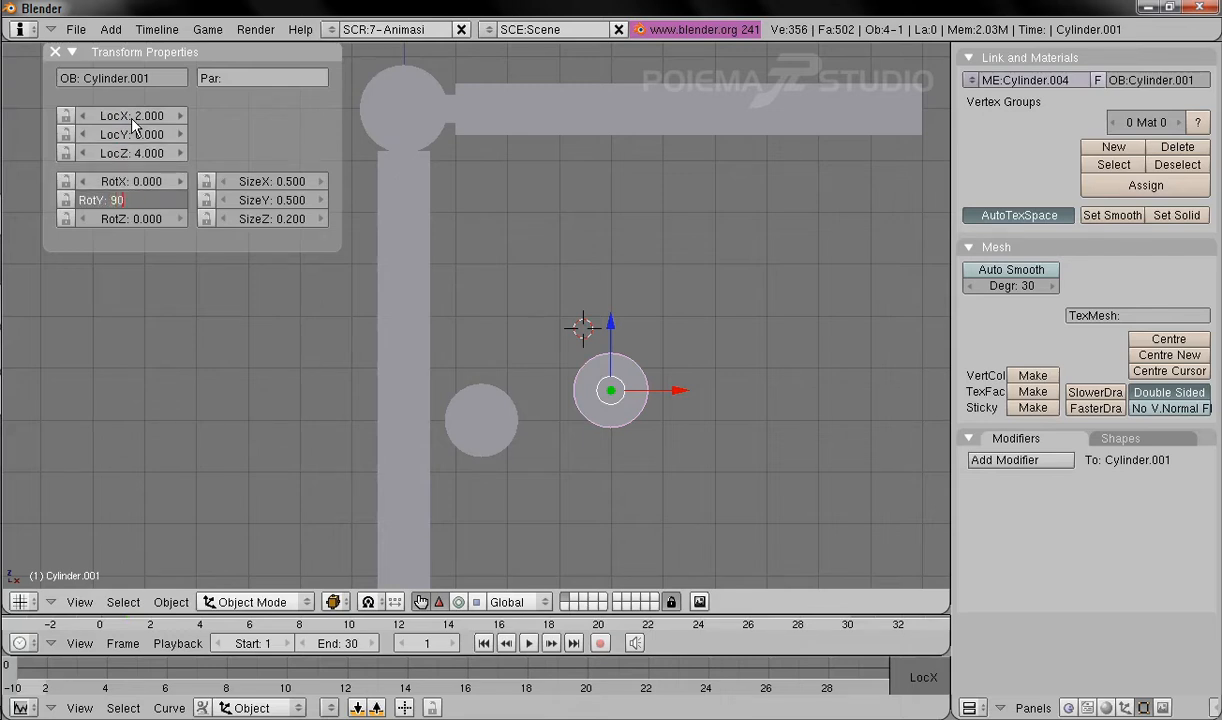
key(Tab)
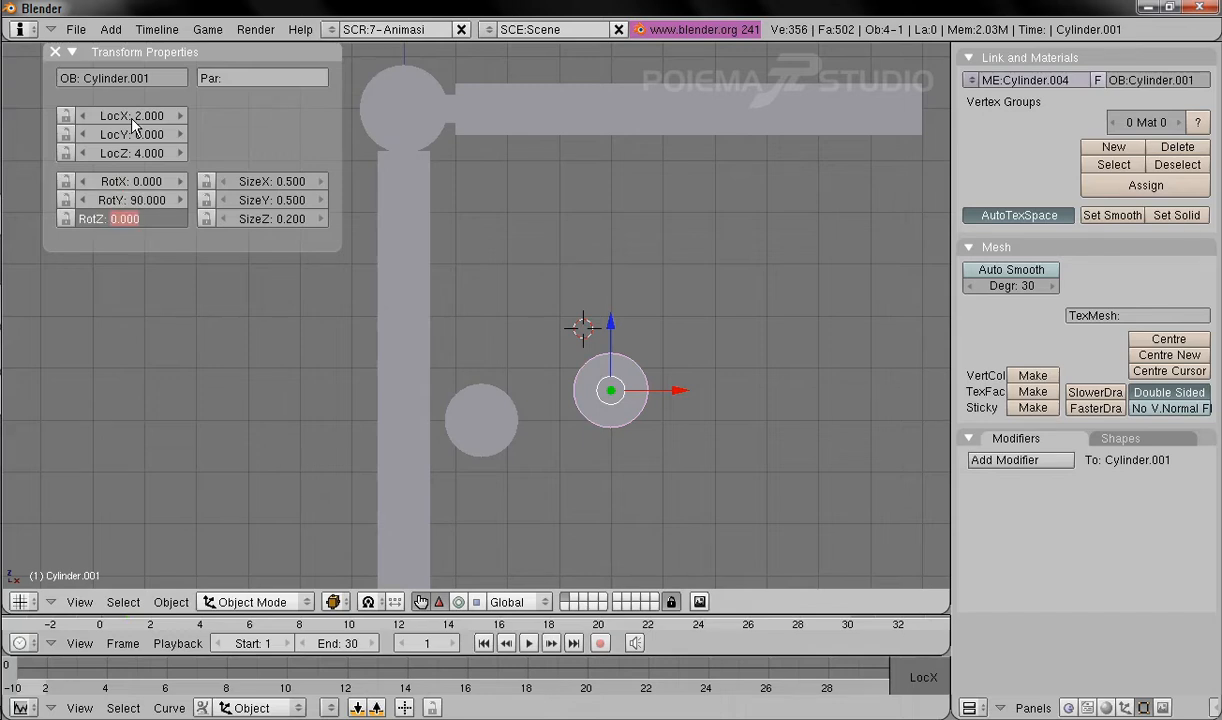
key(Tab)
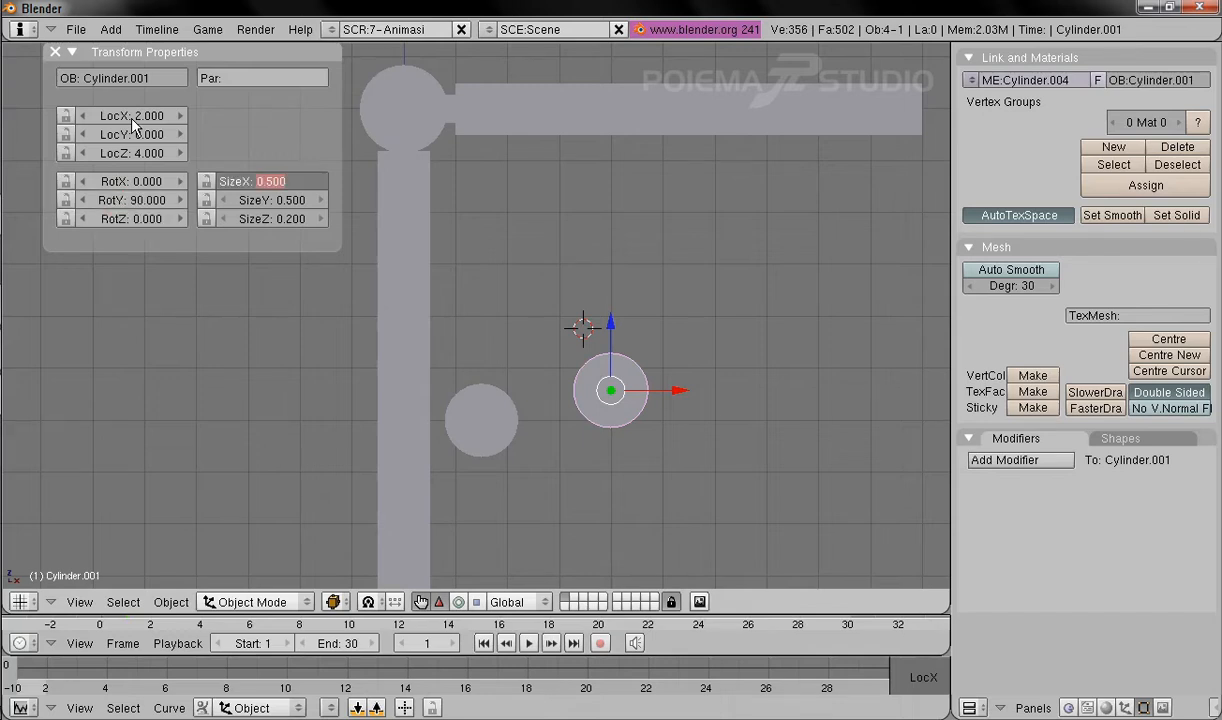
key(Return)
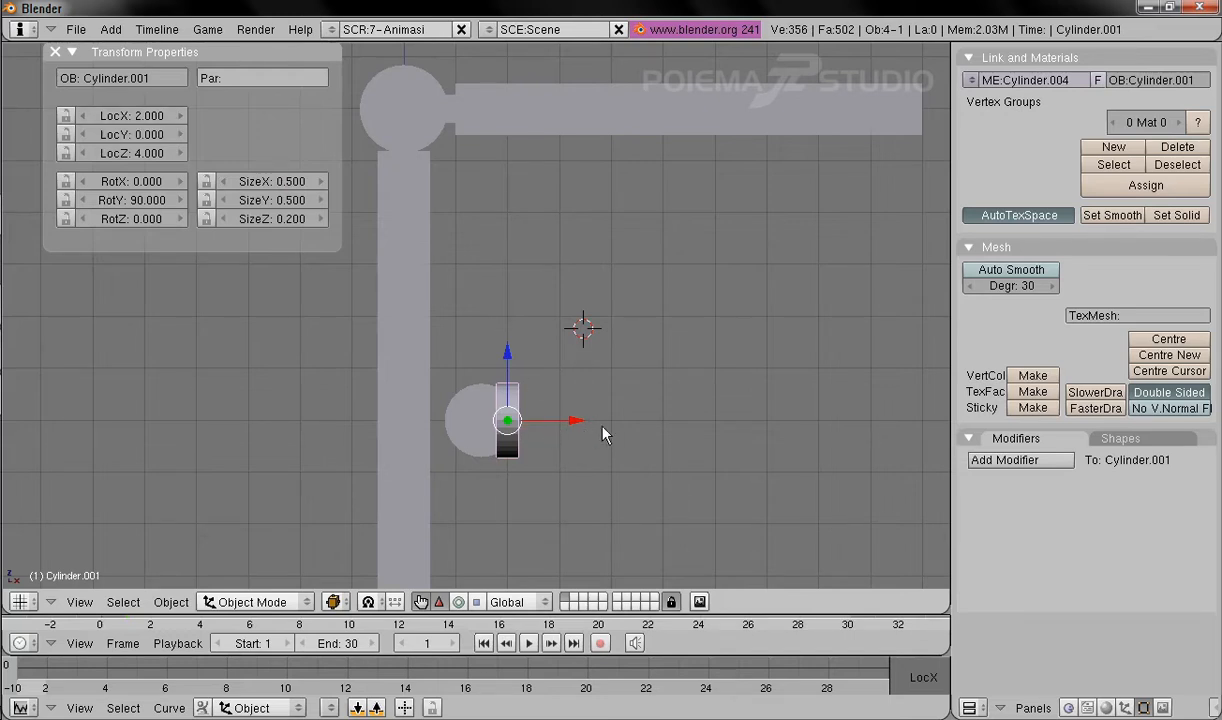
Step: Apply the size and rotation of the copied cylinder
shift+middle_drag(572, 465, 556, 428)
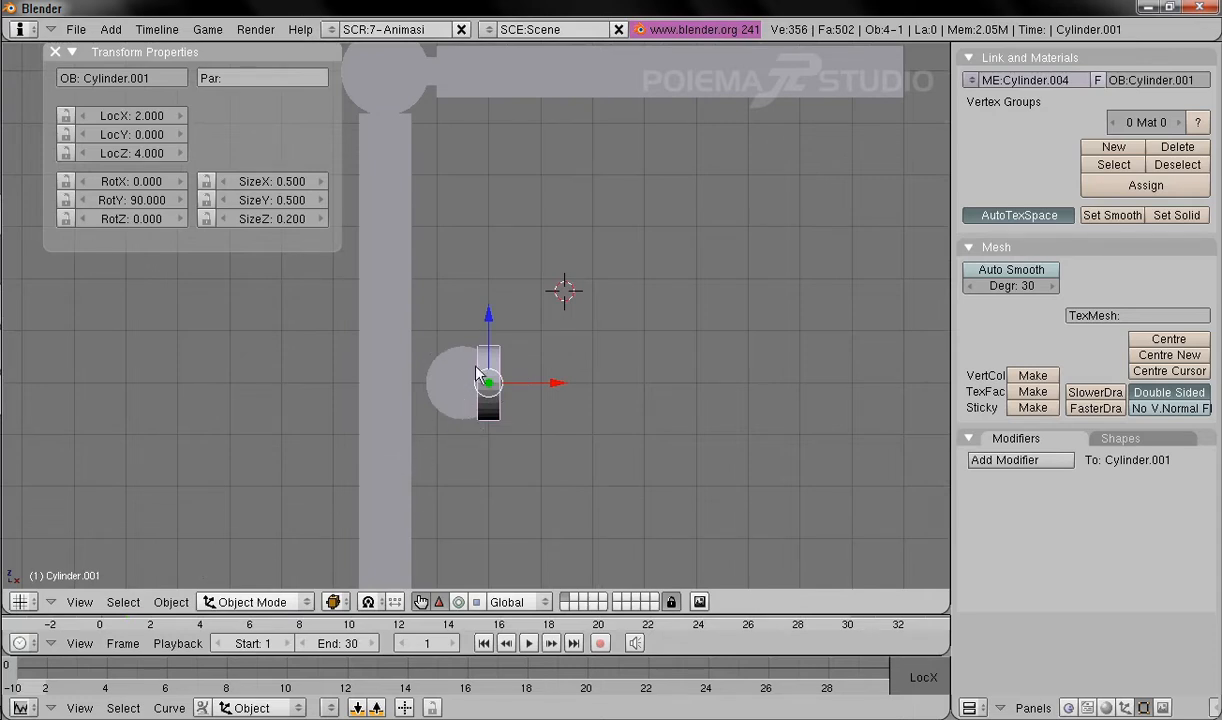
click(172, 603)
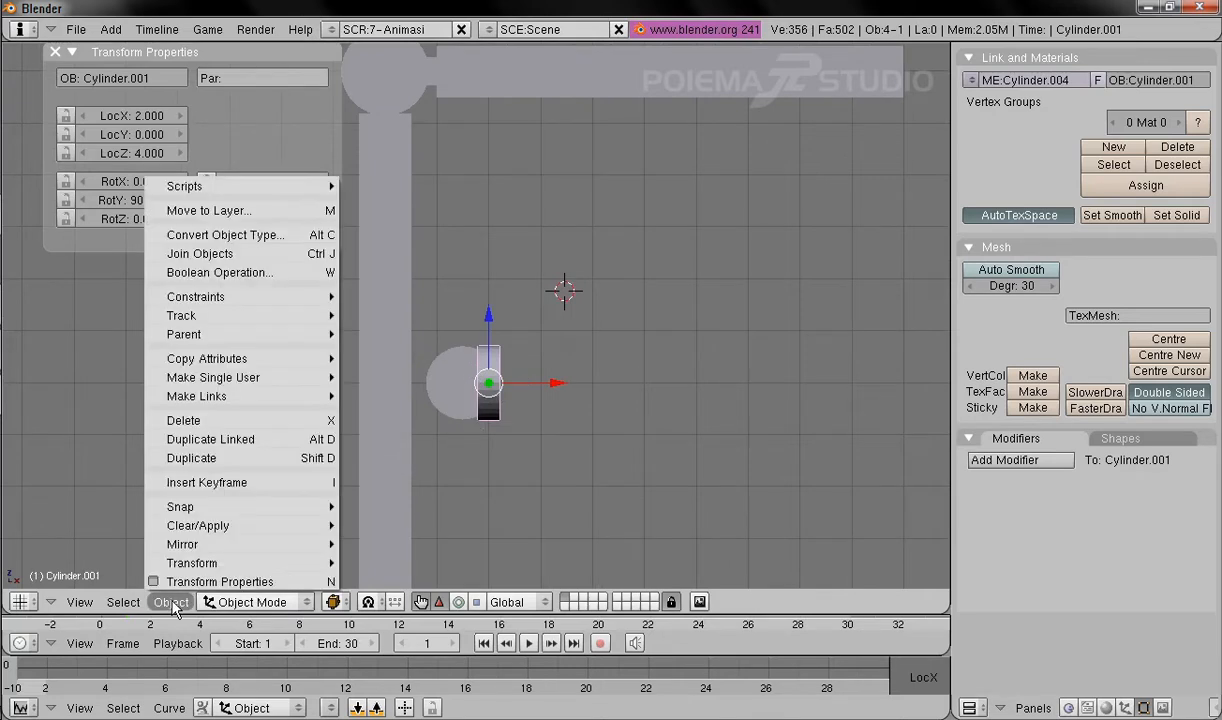
mouse_move(233, 530)
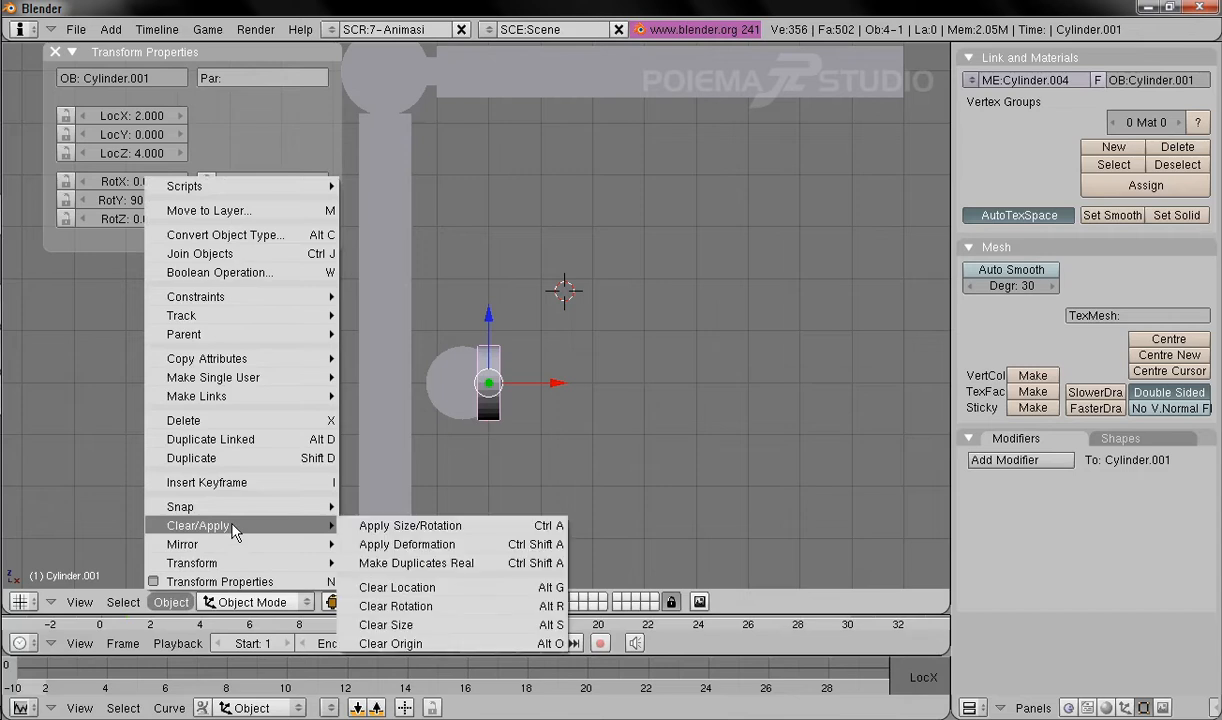
click(488, 530)
click(488, 530)
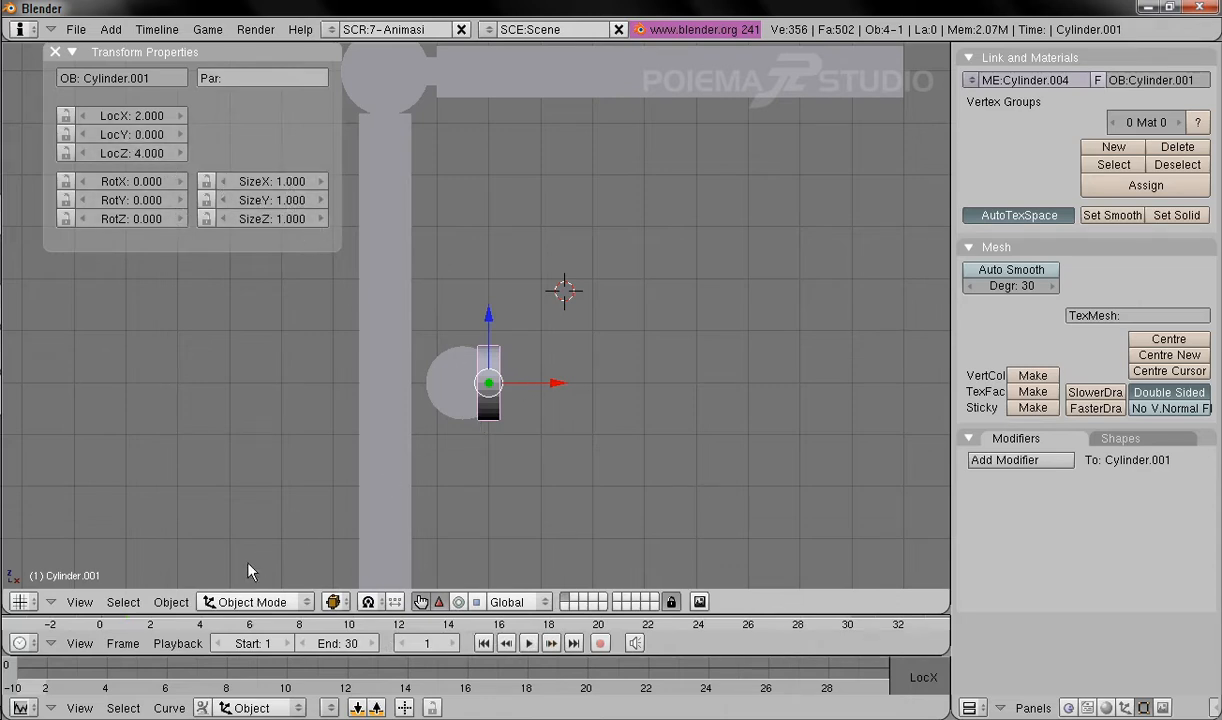
Step: Enter Edit Mode on the copied cylinder in Front view with all of its faces selected
click(254, 602)
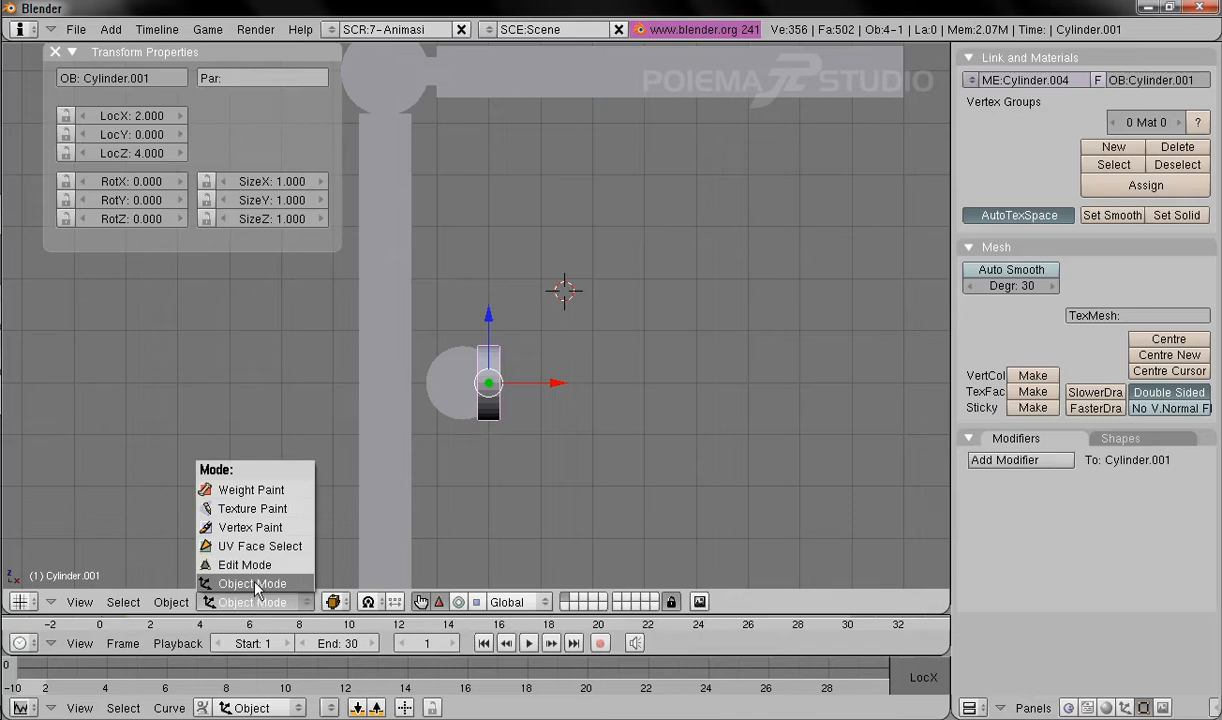
click(243, 550)
middle_drag(488, 383, 638, 353)
middle_drag(623, 370, 585, 358)
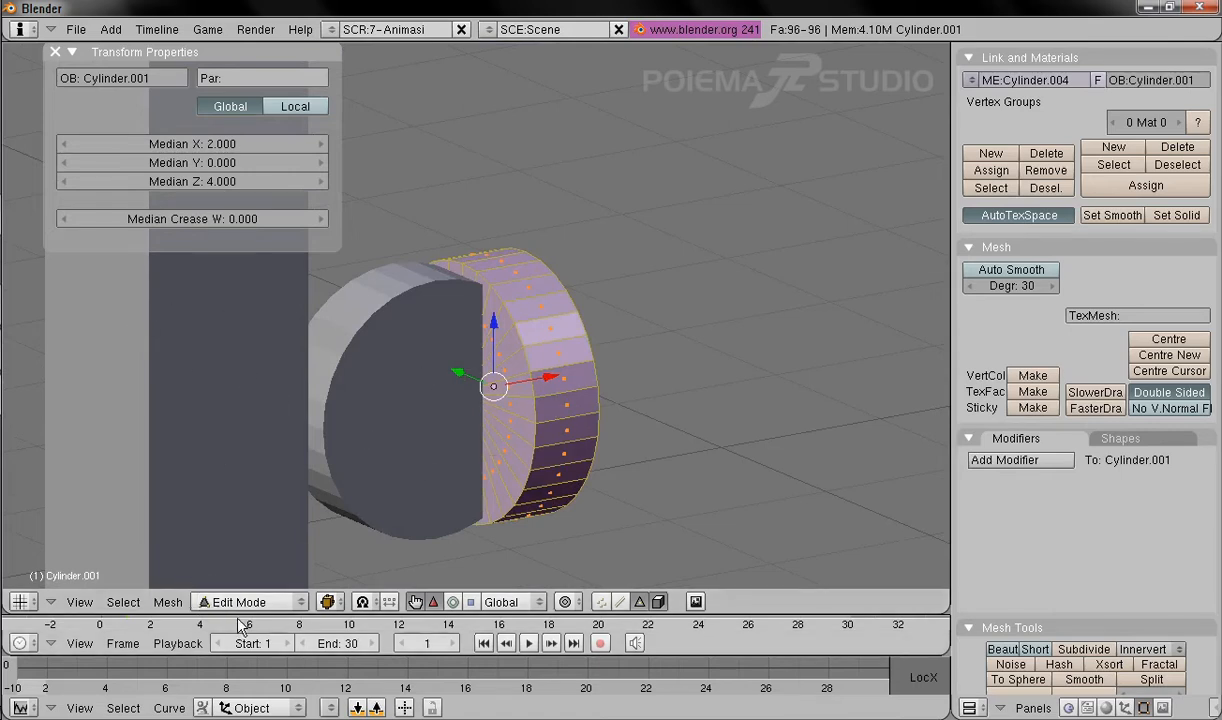
click(80, 601)
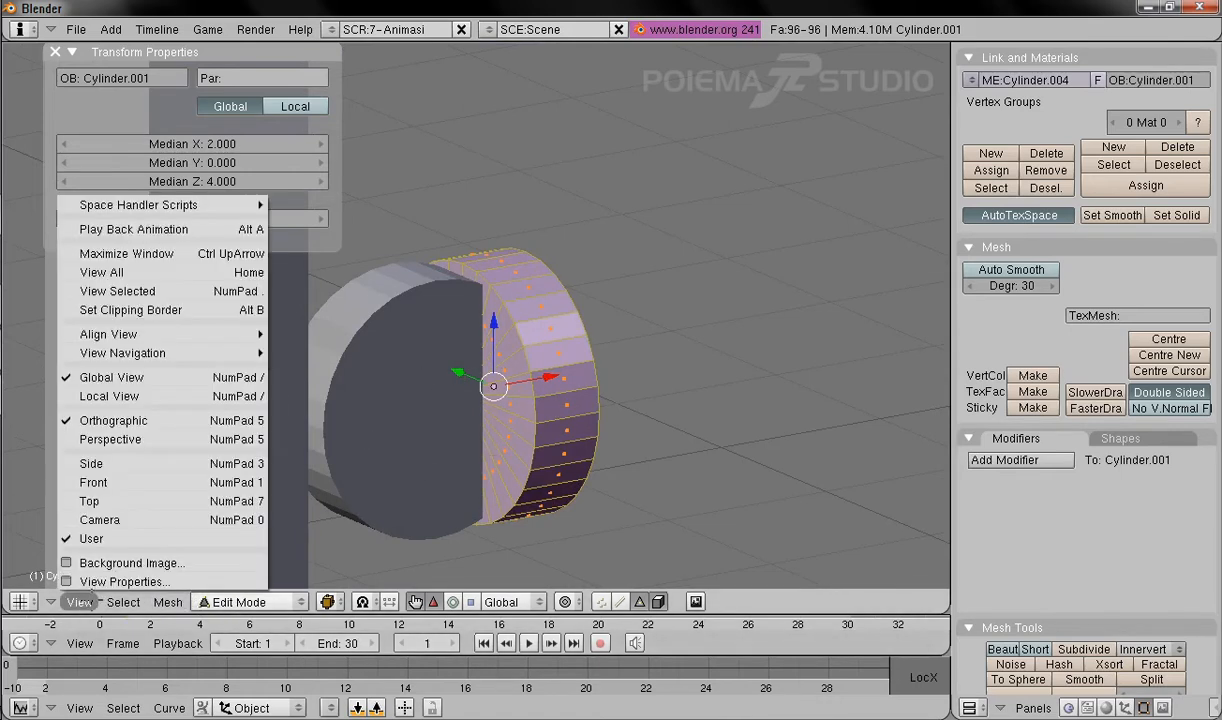
click(107, 488)
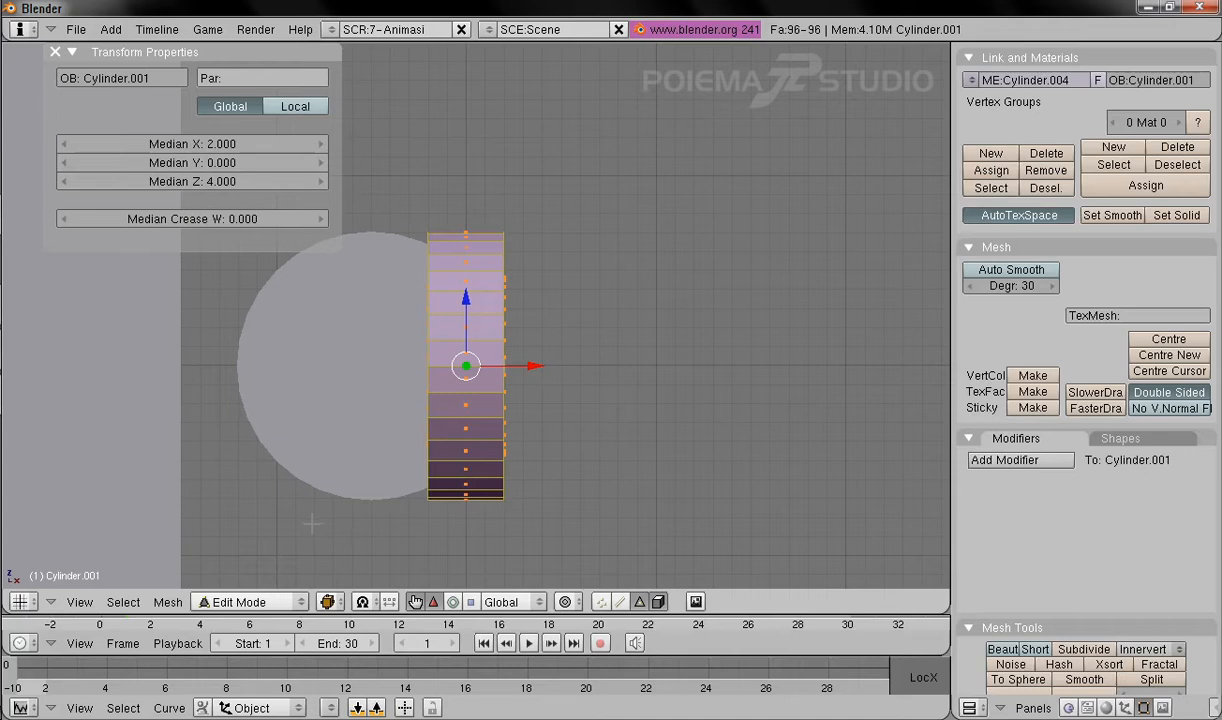
click(123, 602)
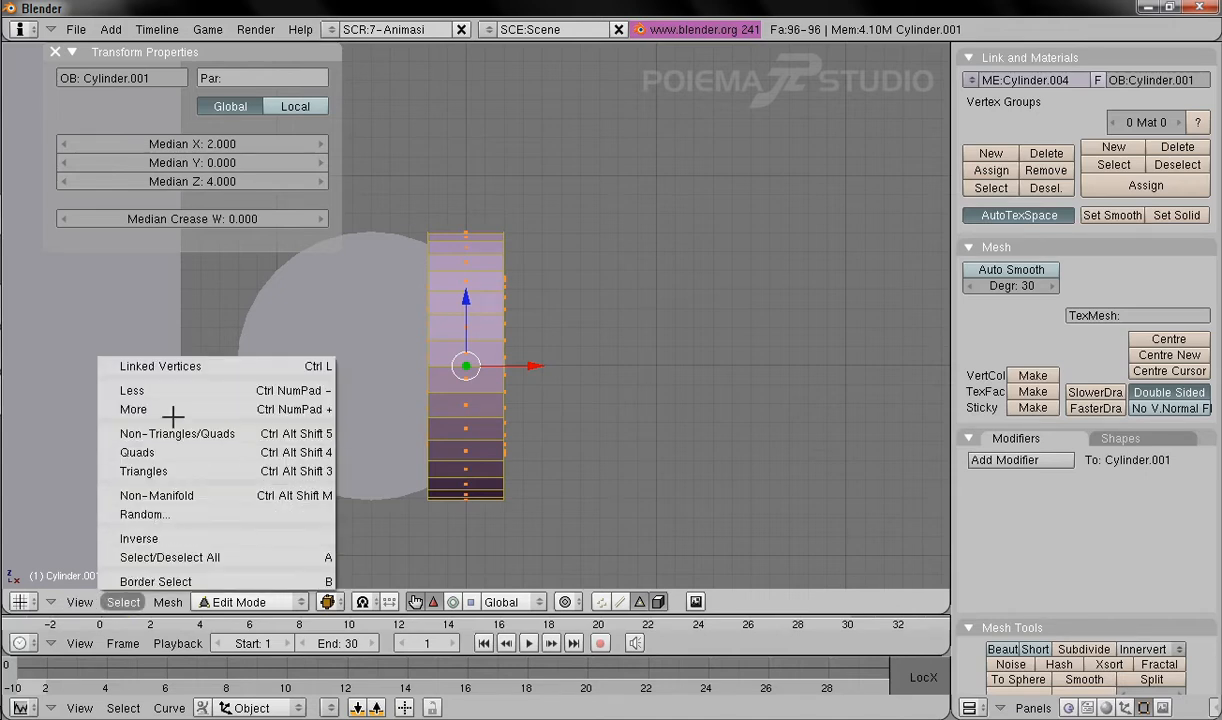
click(228, 550)
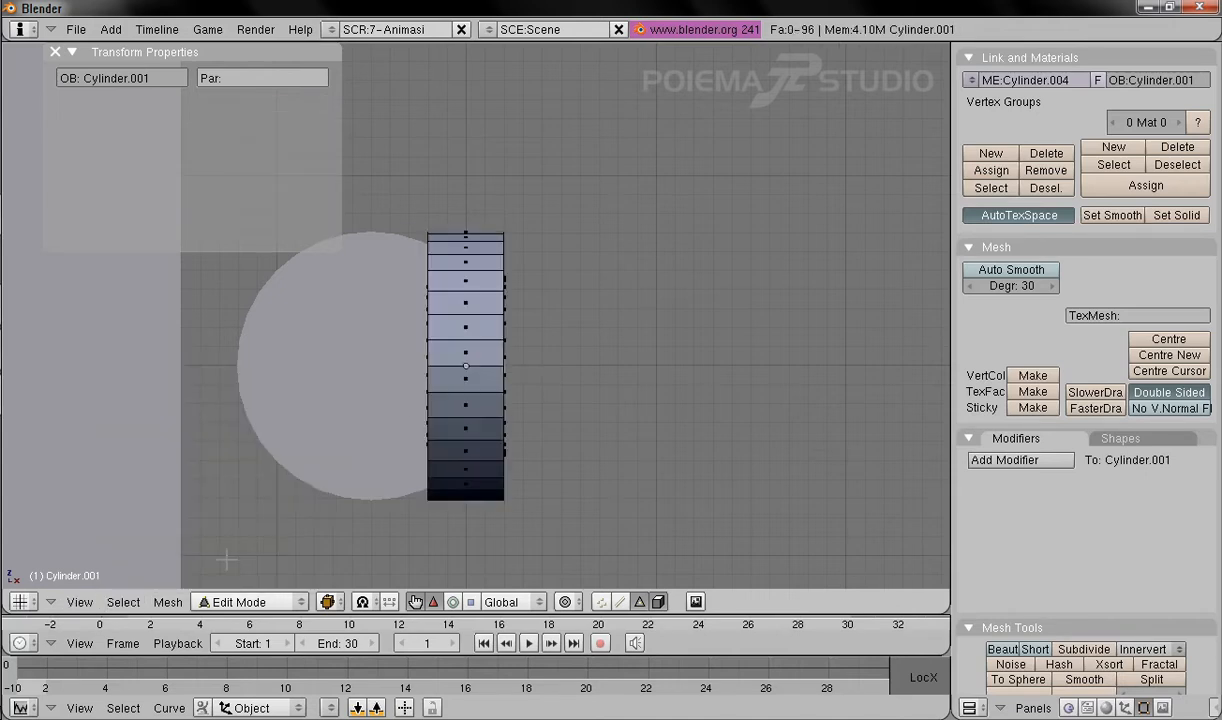
click(123, 602)
click(136, 557)
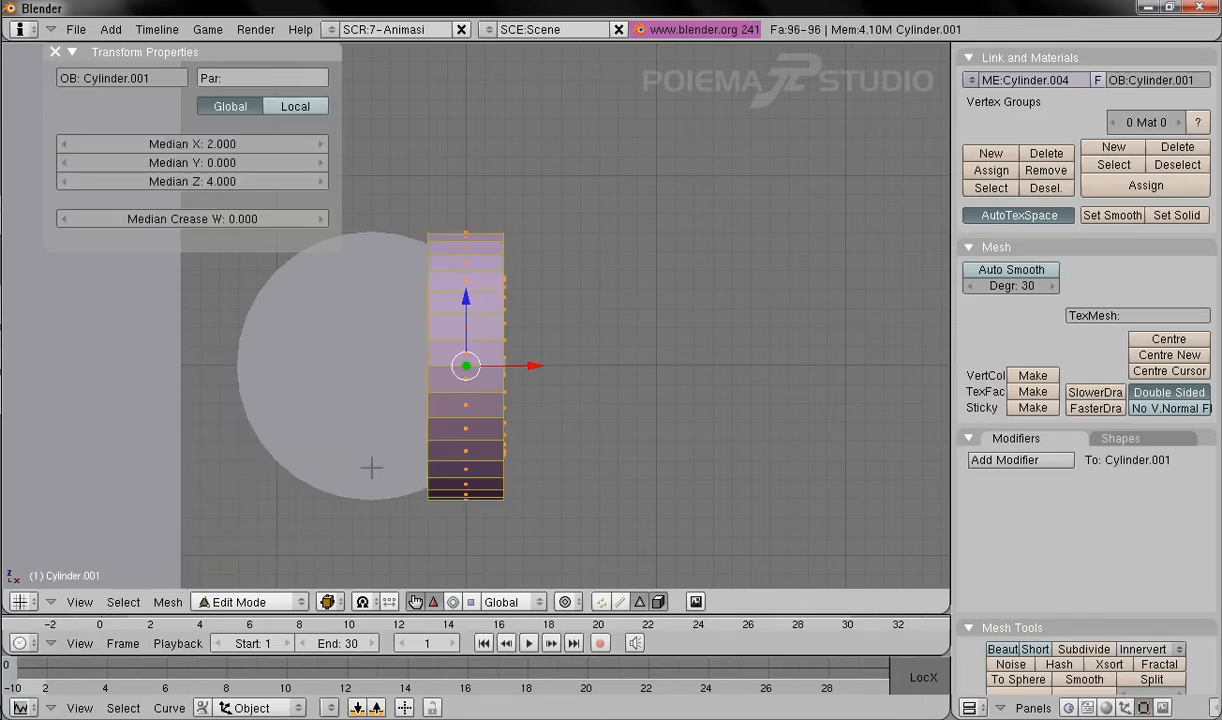
Step: Shift the copied cylinder's whole mesh to a median X of 2.1
click(236, 144)
text(2)
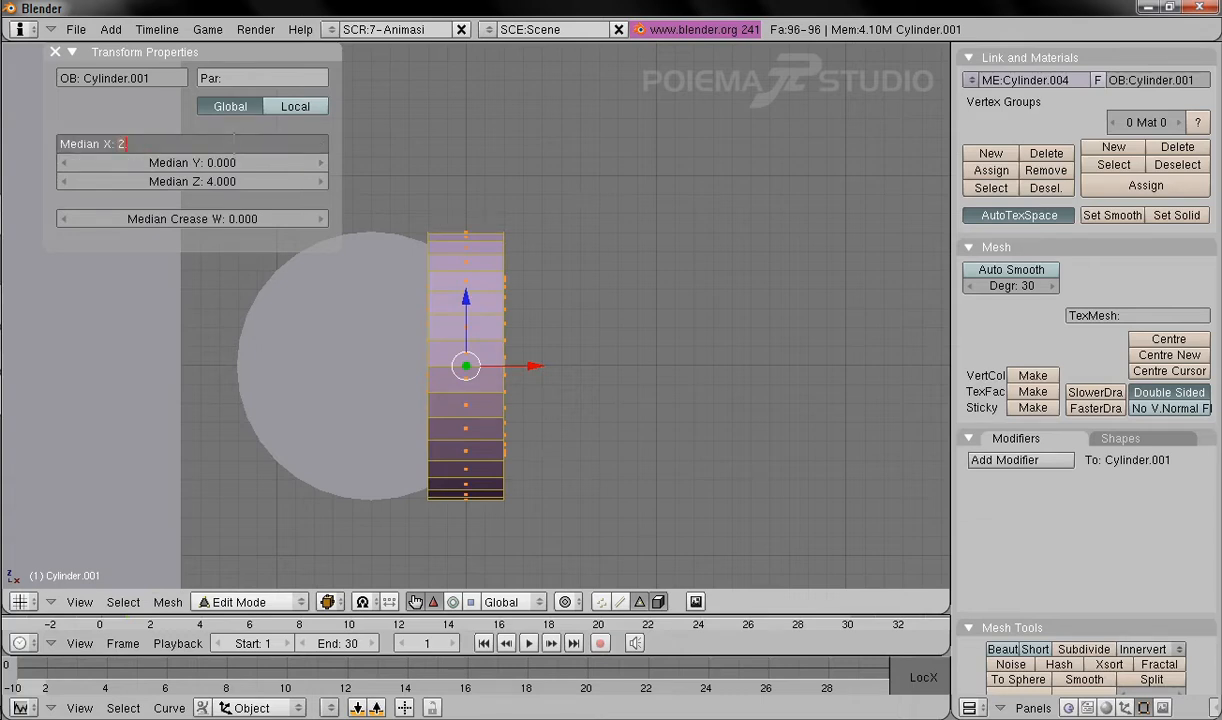
text(.18)
key(Return)
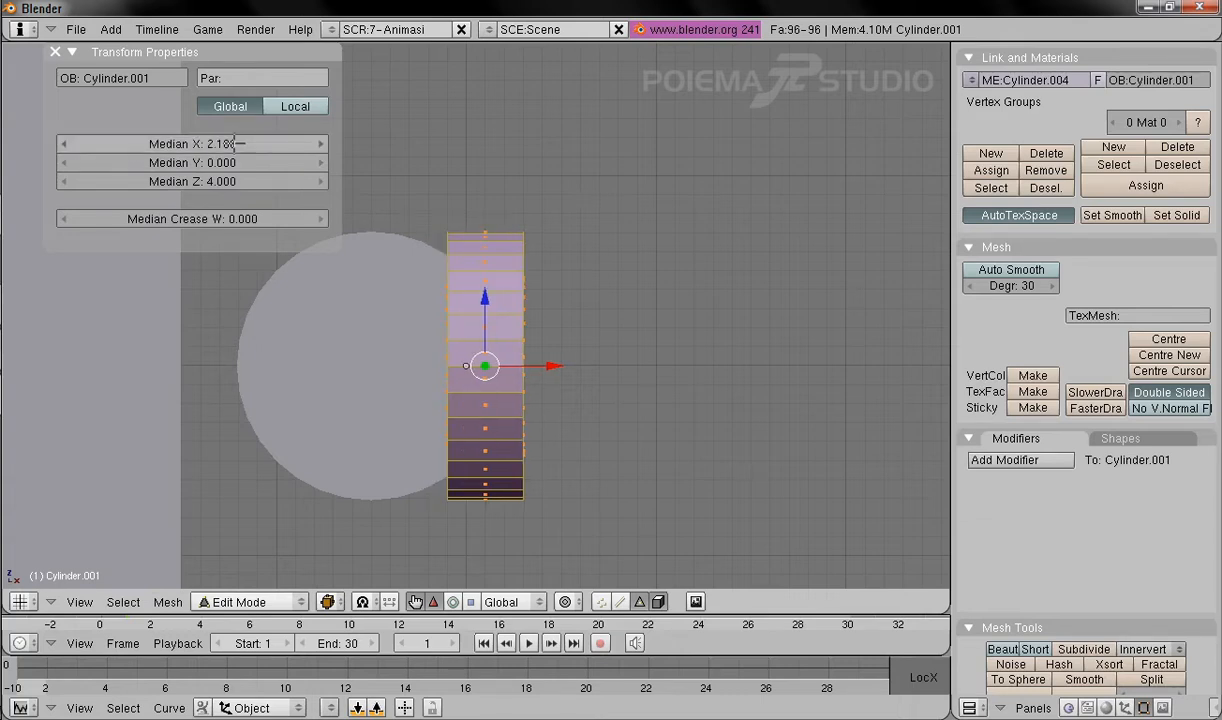
click(236, 144)
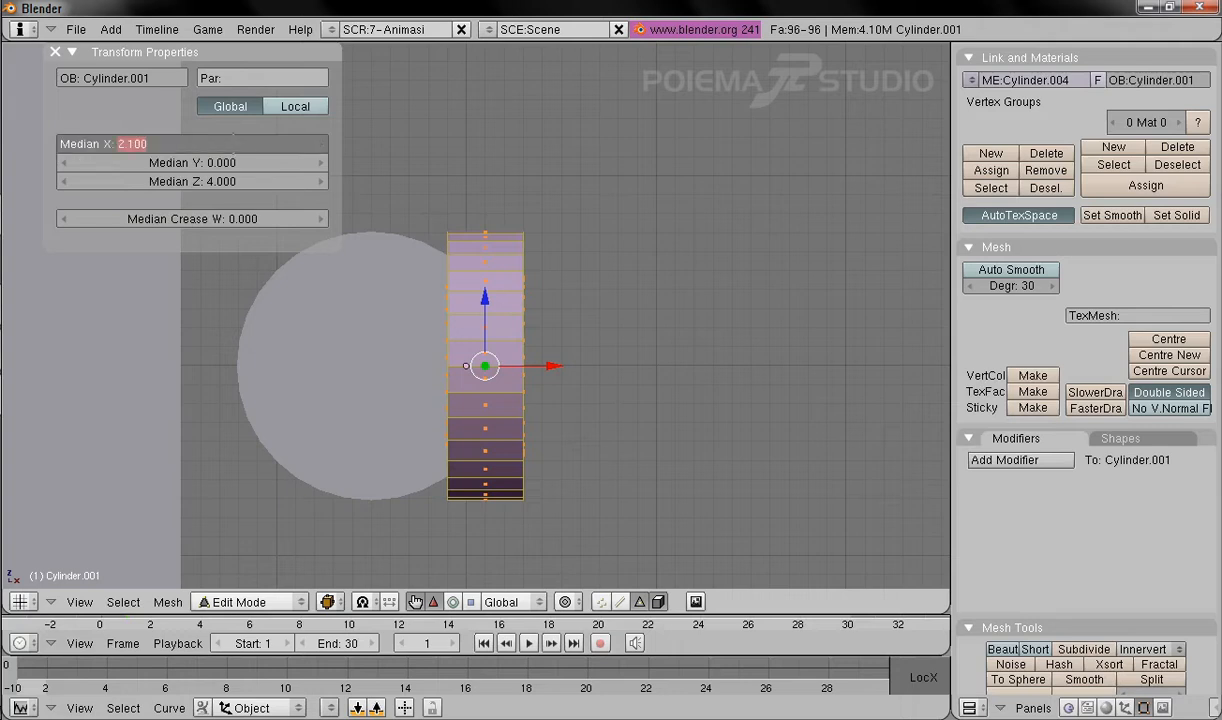
text(2.18)
key(Return)
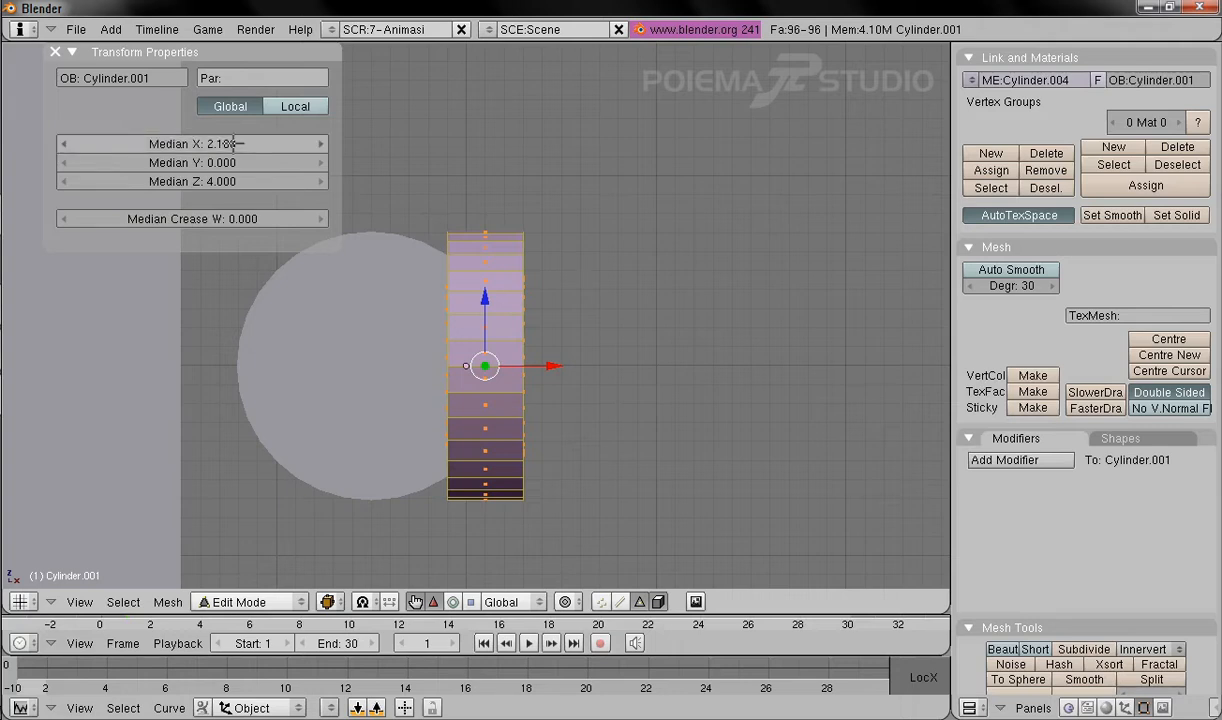
Step: Set the median X of the copied cylinder's whole mesh to 2.2
click(222, 145)
text(2.3)
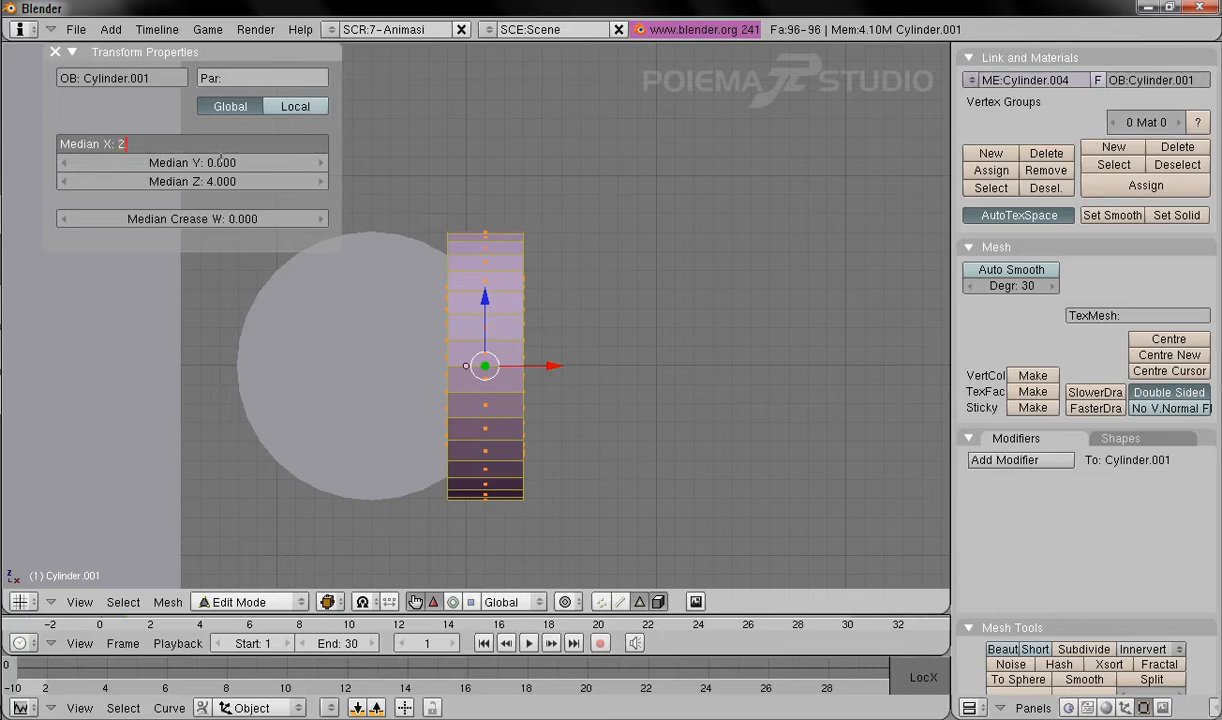
key(Return)
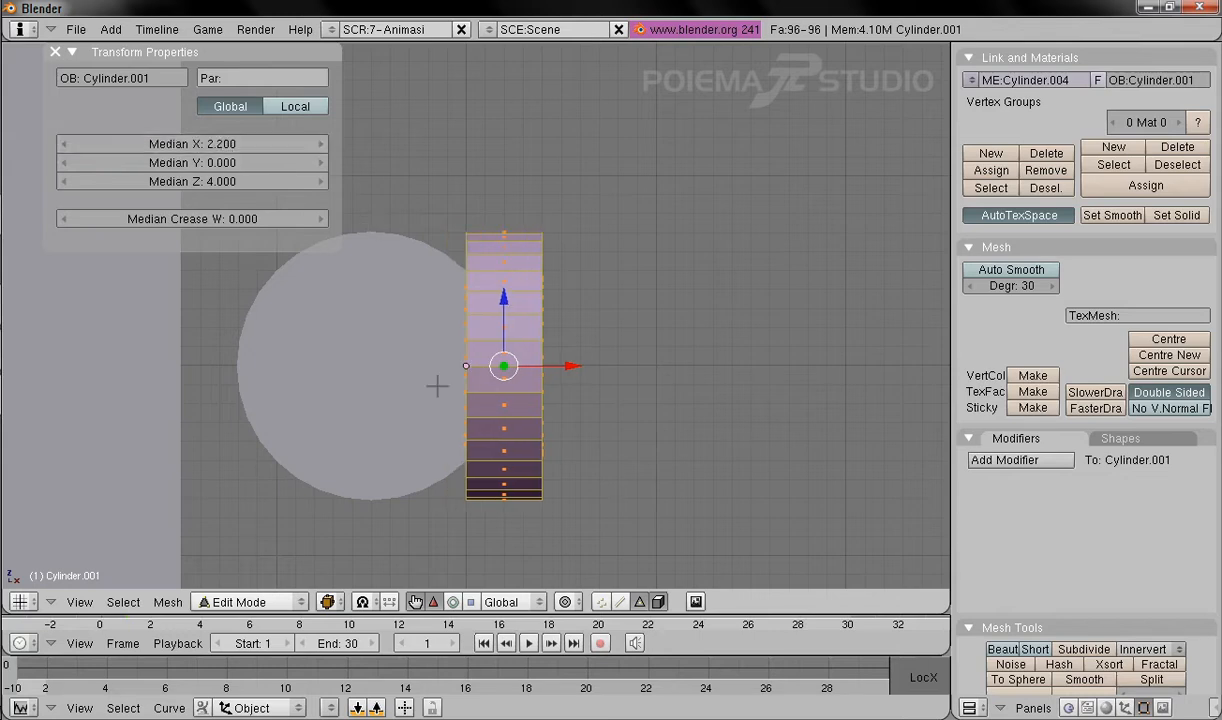
Step: Deselect all faces, then select a single triangle in the lower part of the cylinder's outer end cap
middle_drag(632, 327, 428, 325)
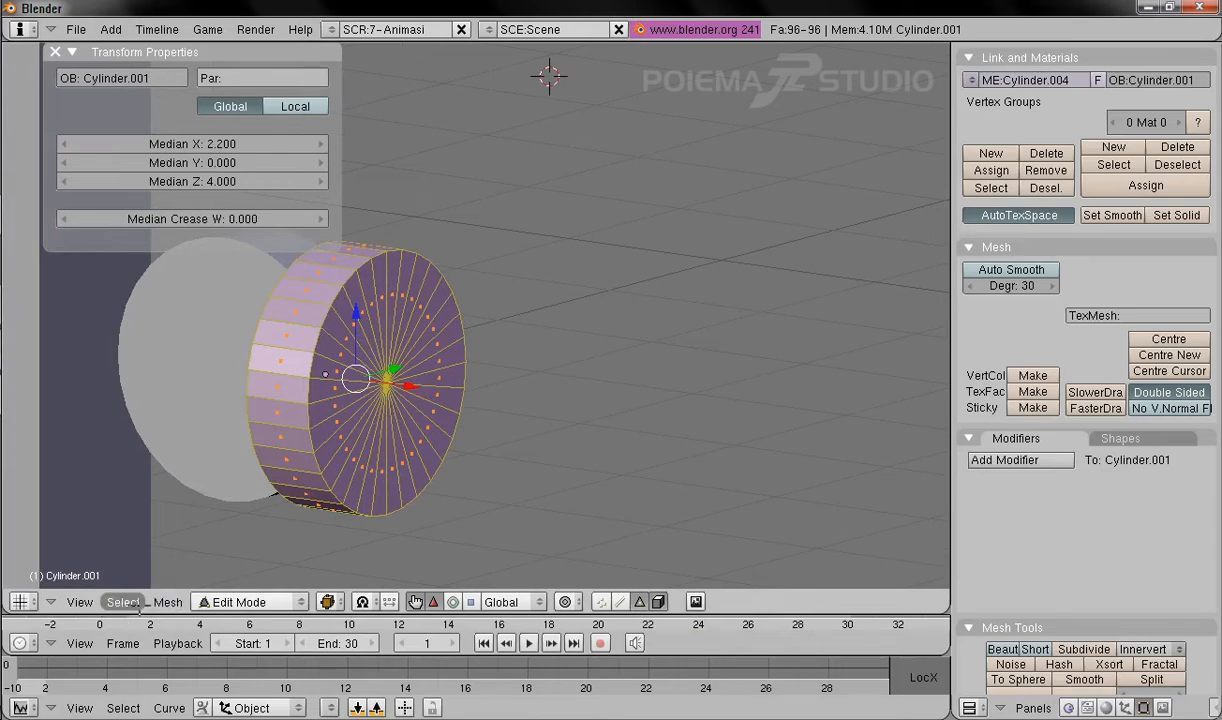
click(125, 602)
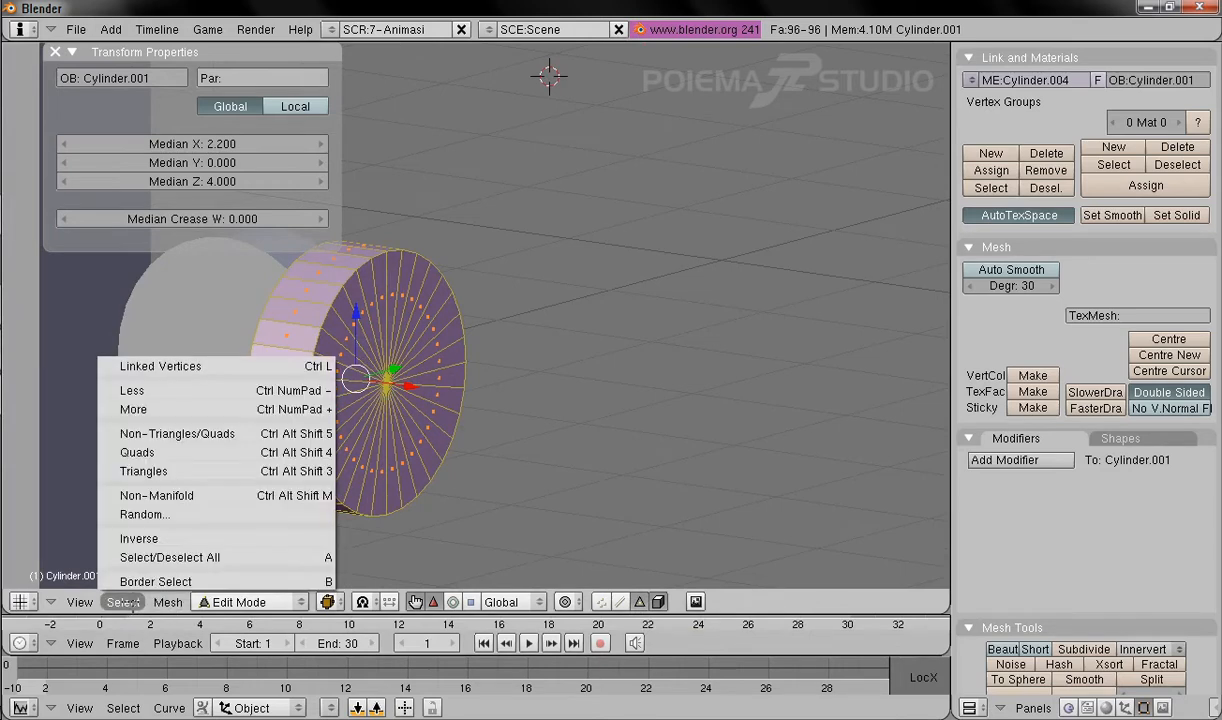
click(190, 553)
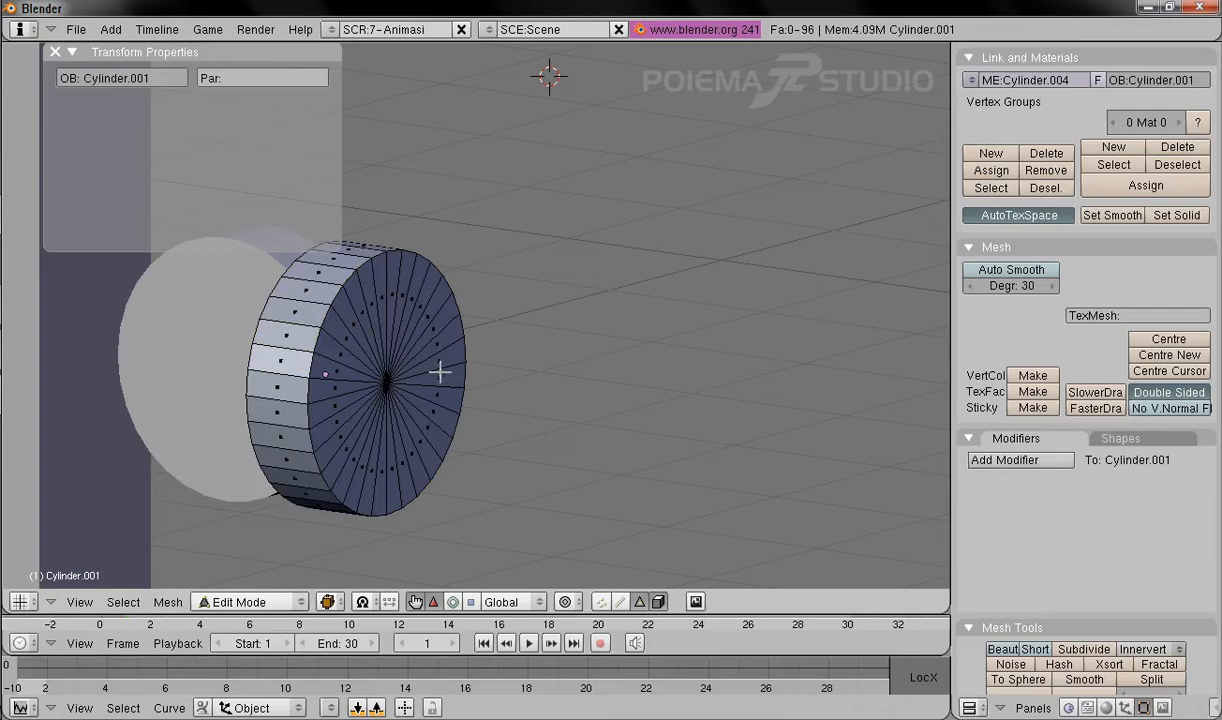
right_click(345, 340)
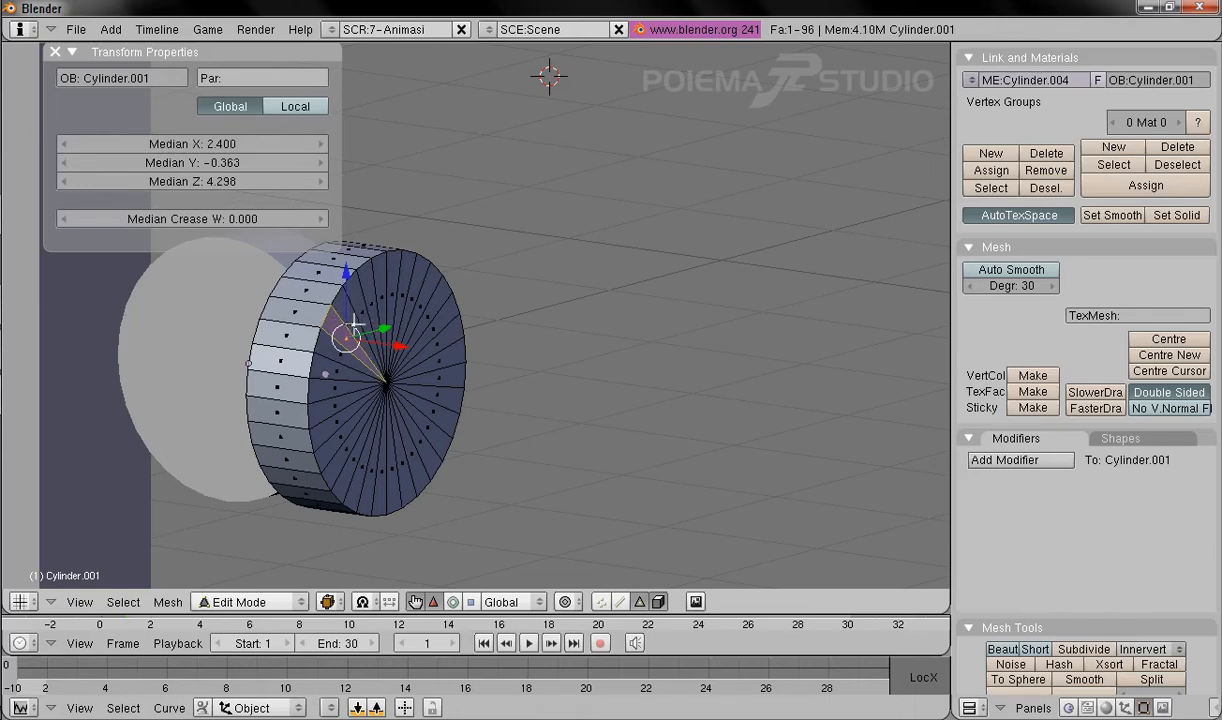
middle_drag(390, 385, 313, 380)
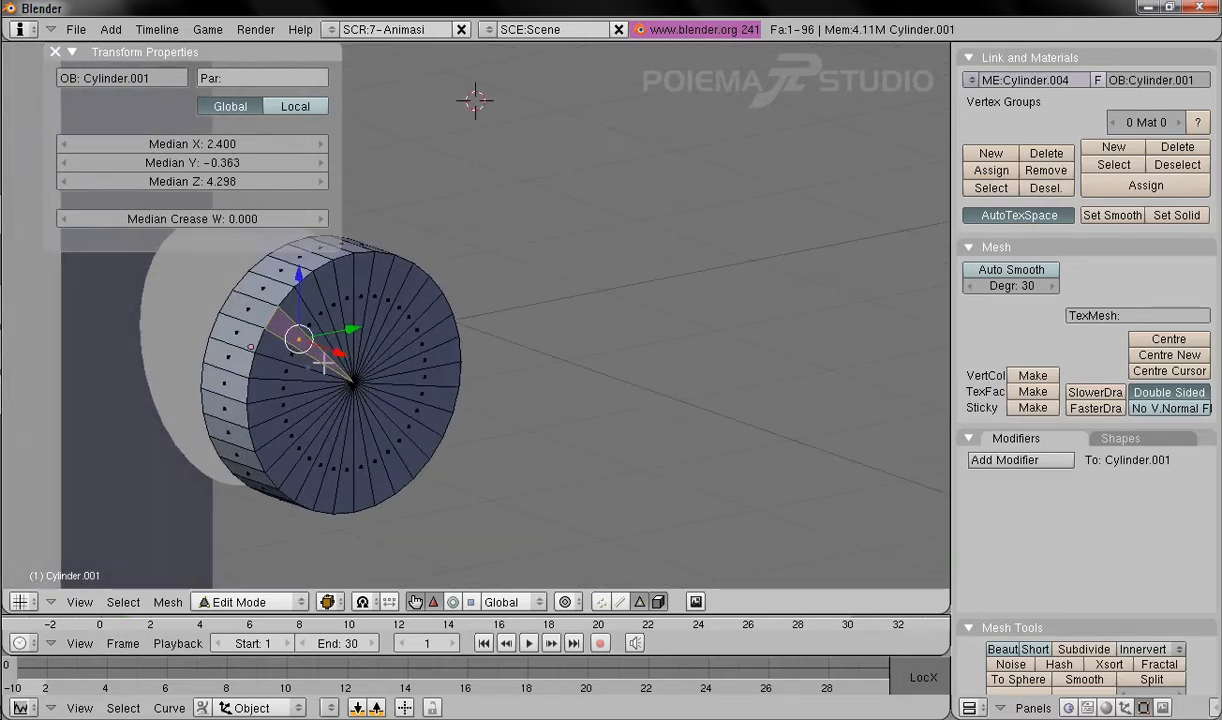
right_click(390, 300)
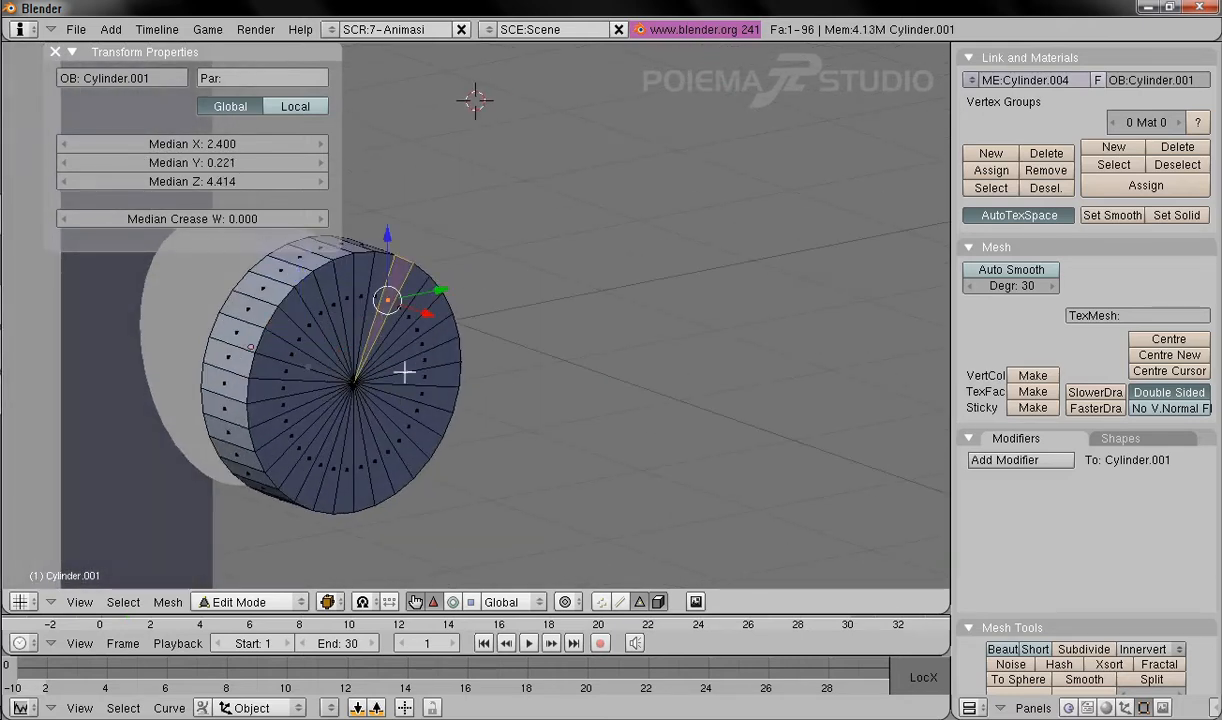
right_click(441, 463)
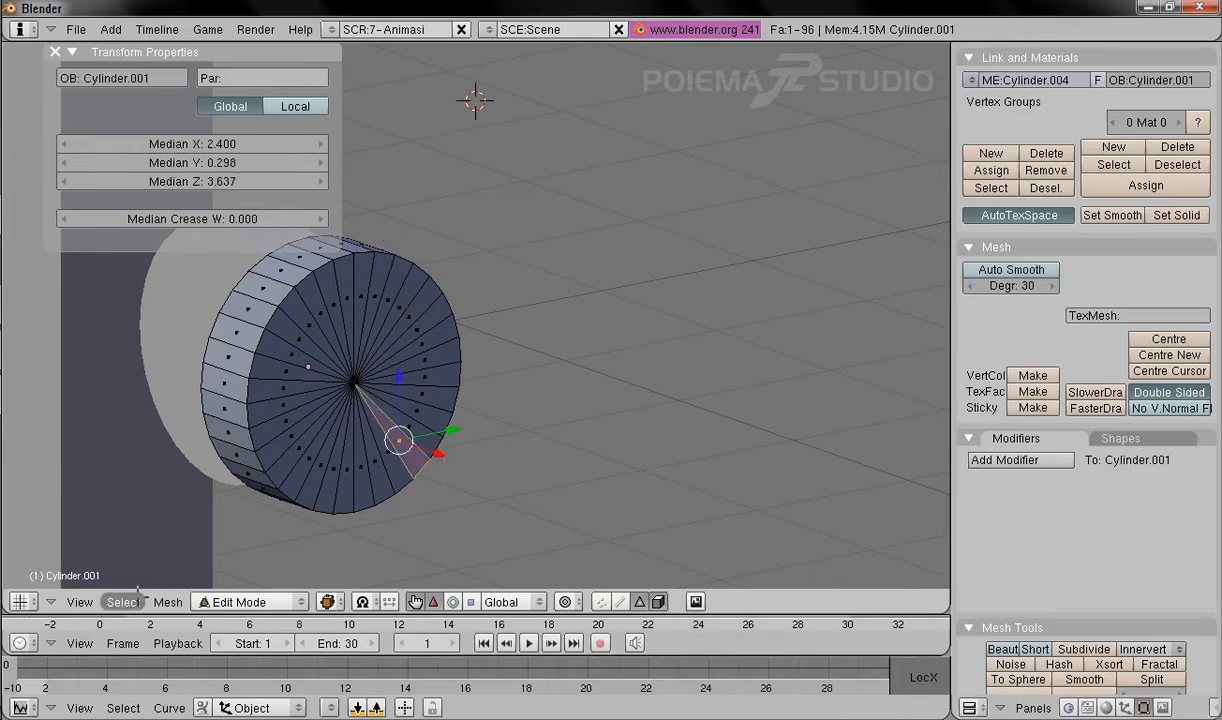
Step: Add the end cap's lower-right and upper triangles to the selection with Border Select
click(124, 602)
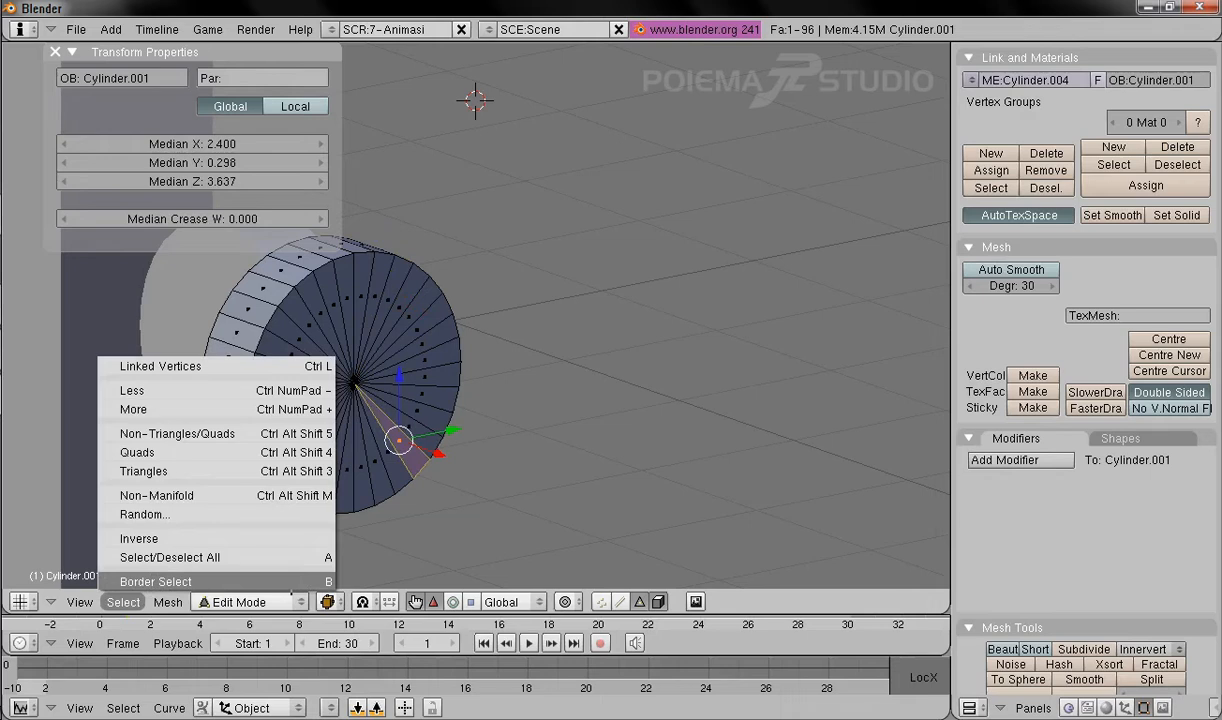
click(293, 581)
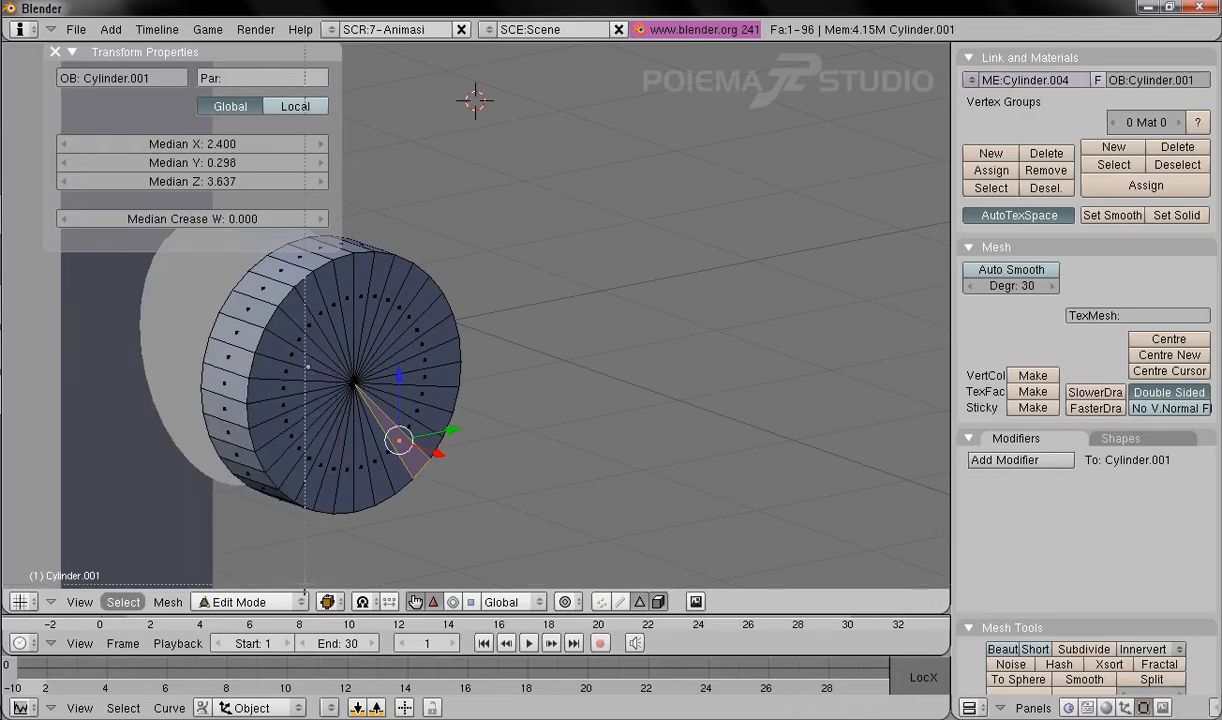
drag(275, 281, 420, 452)
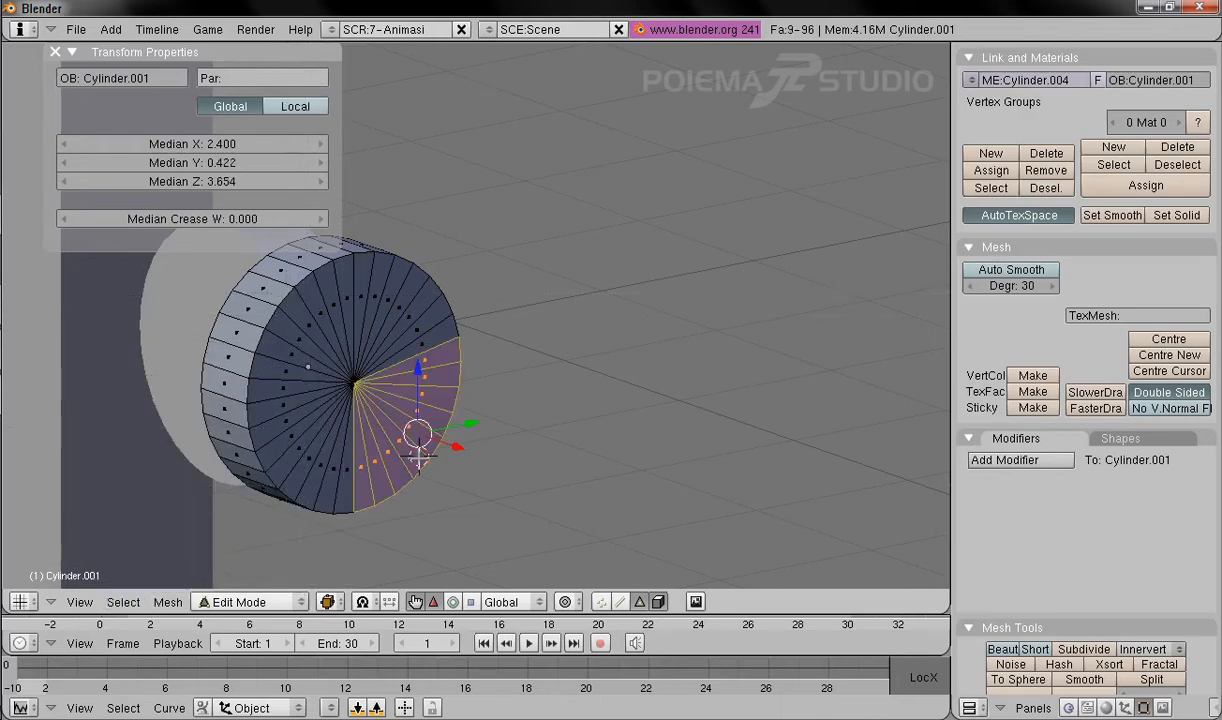
click(124, 602)
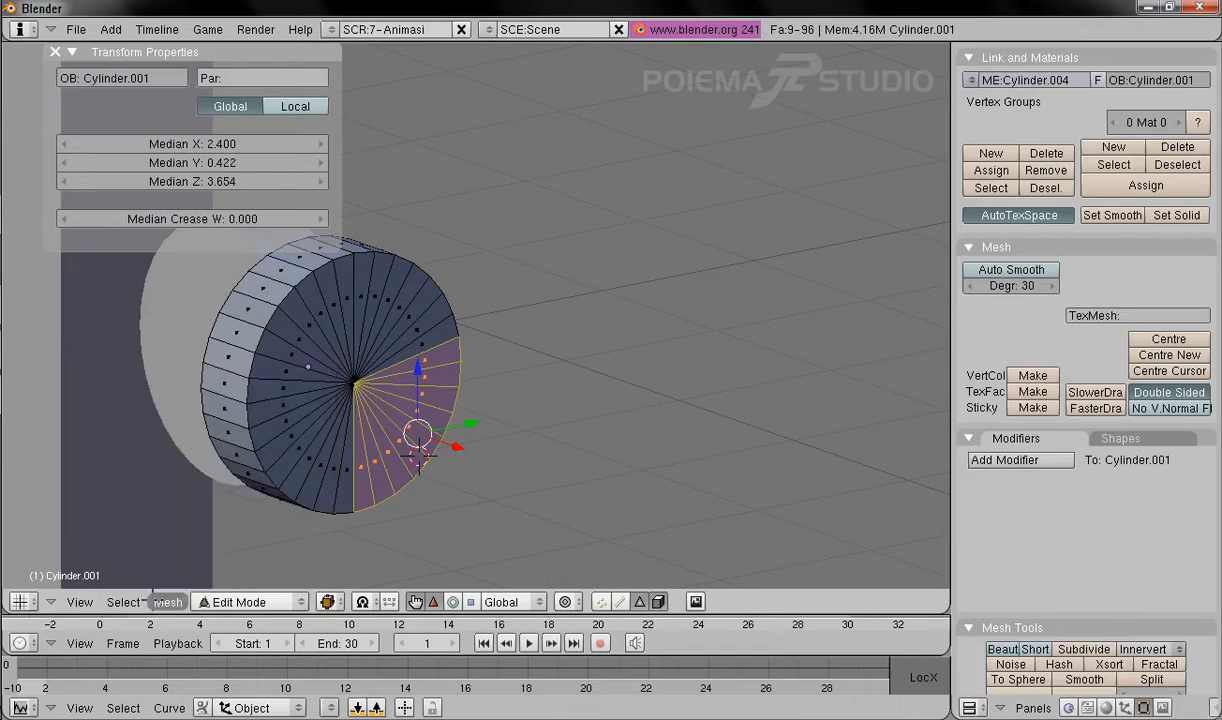
click(124, 602)
click(142, 580)
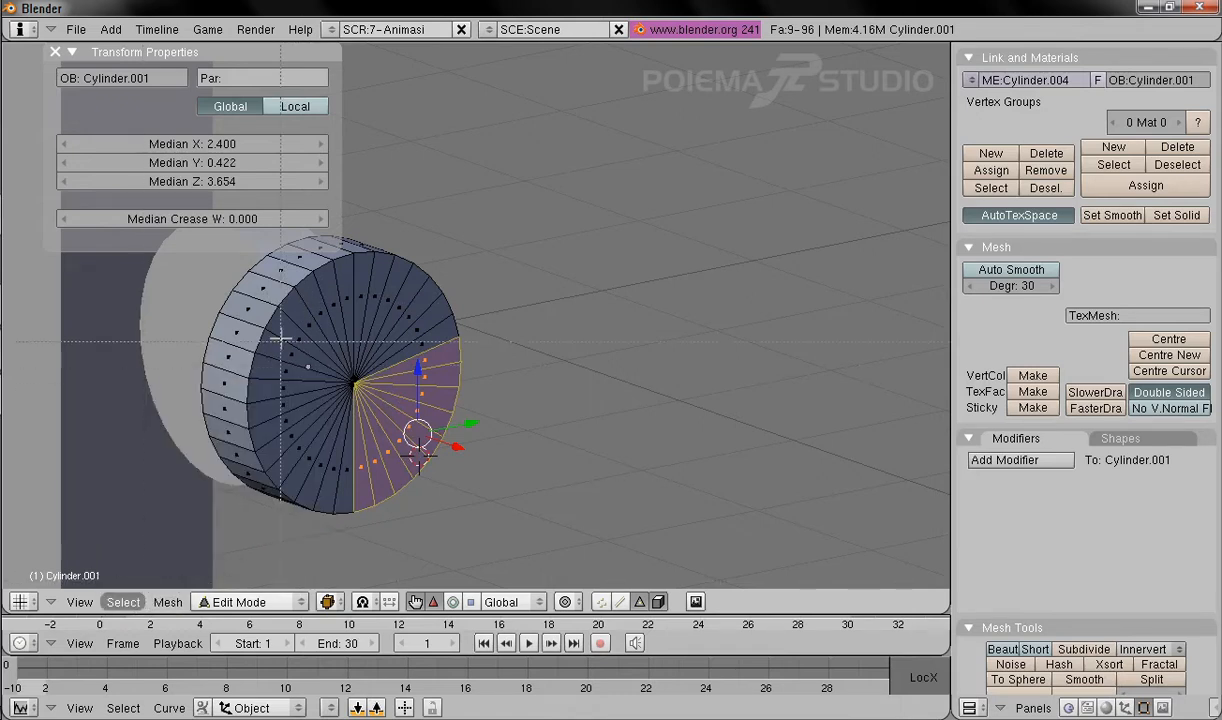
drag(307, 295, 429, 373)
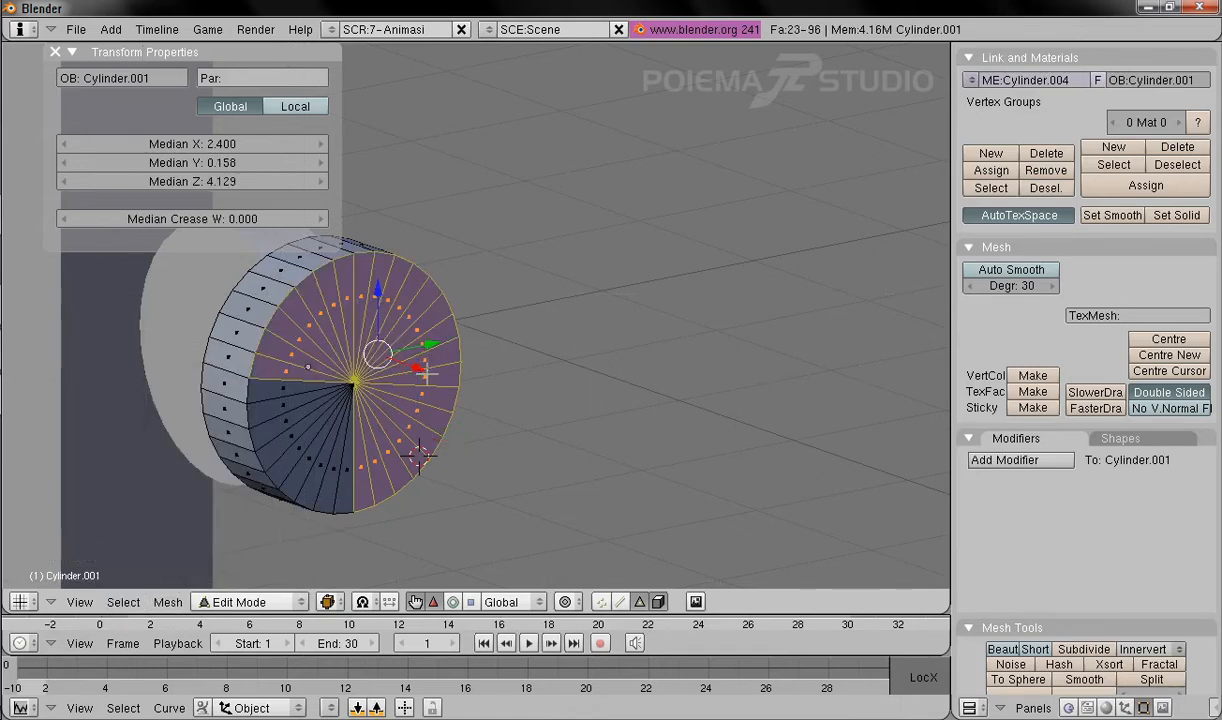
Step: Complete the selection of the outer end cap by border-selecting its remaining lower-left triangles
click(124, 602)
click(142, 580)
click(371, 476)
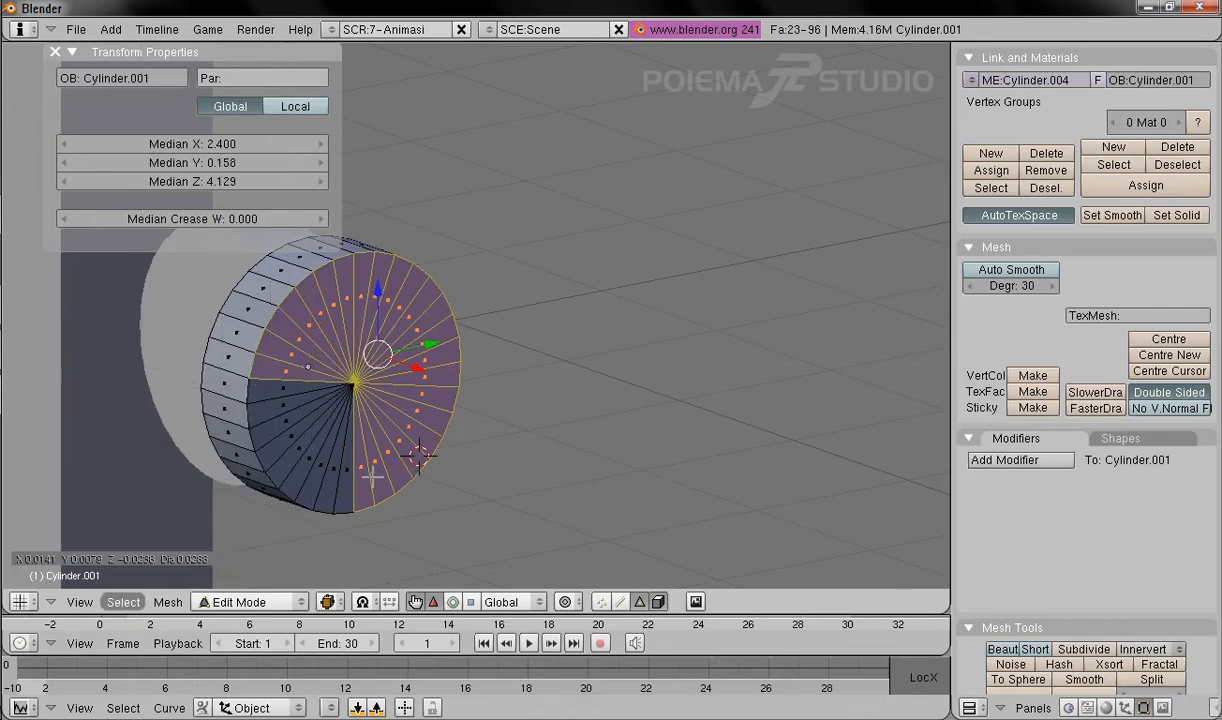
click(124, 602)
click(142, 580)
drag(266, 372, 345, 458)
middle_drag(290, 376, 400, 475)
middle_drag(582, 449, 380, 408)
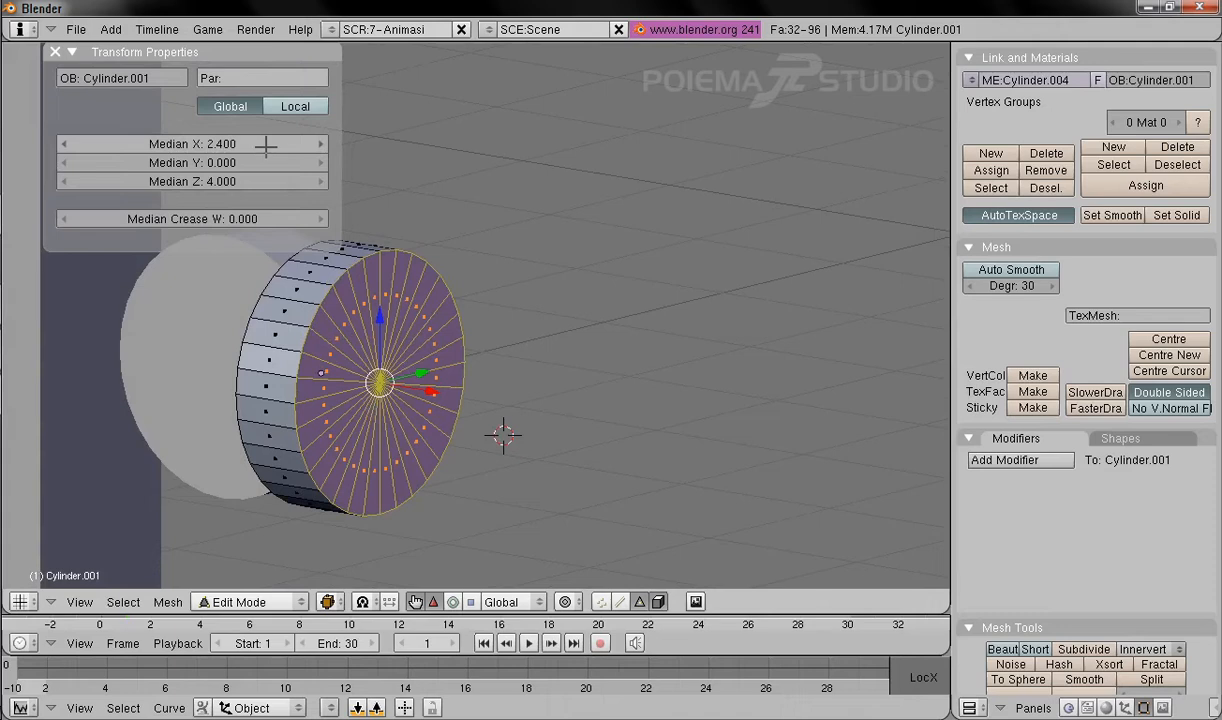
Step: Stretch the cylinder by setting the selected end cap's median X to 4
click(213, 144)
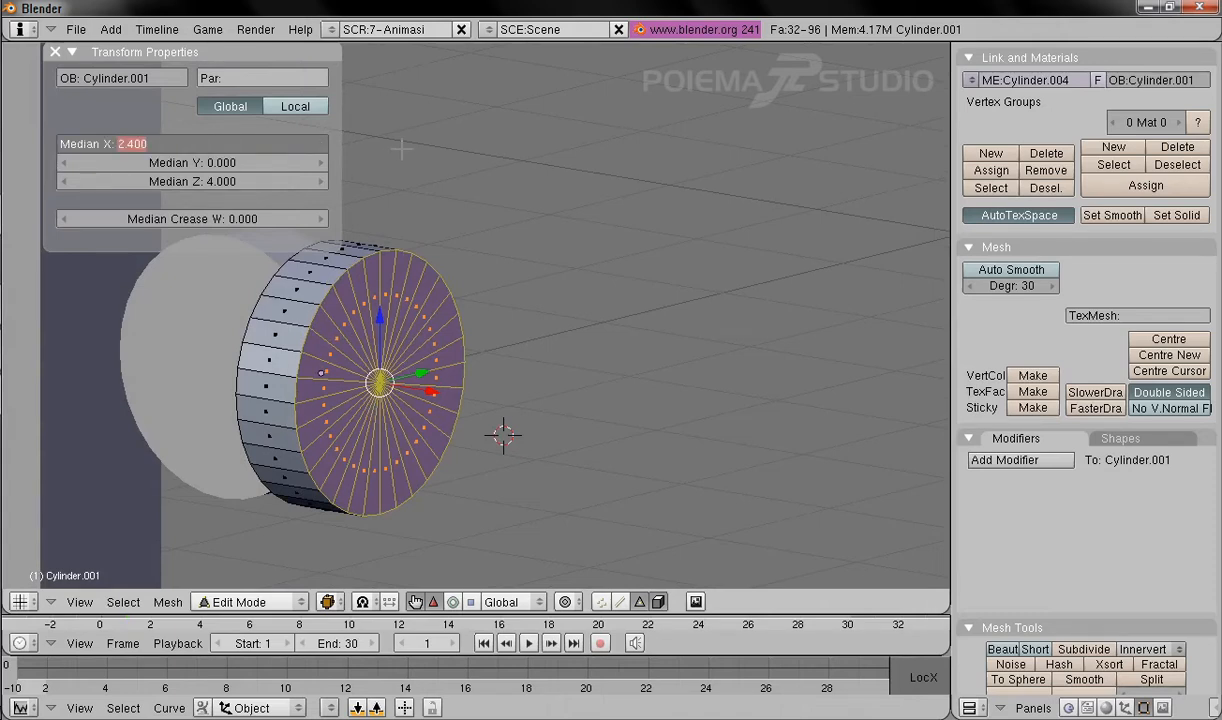
text(5)
key(Return)
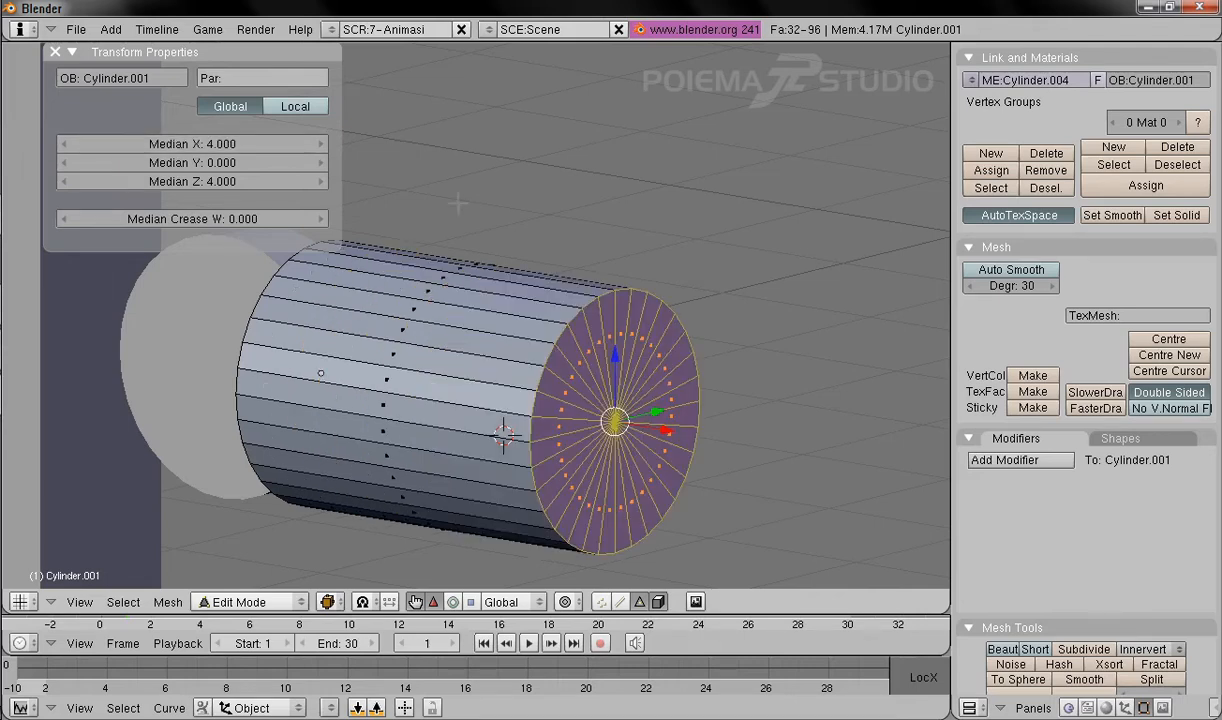
Step: Set the selected end cap's median X to 5 to lengthen the cylinder and return to Object Mode
click(203, 147)
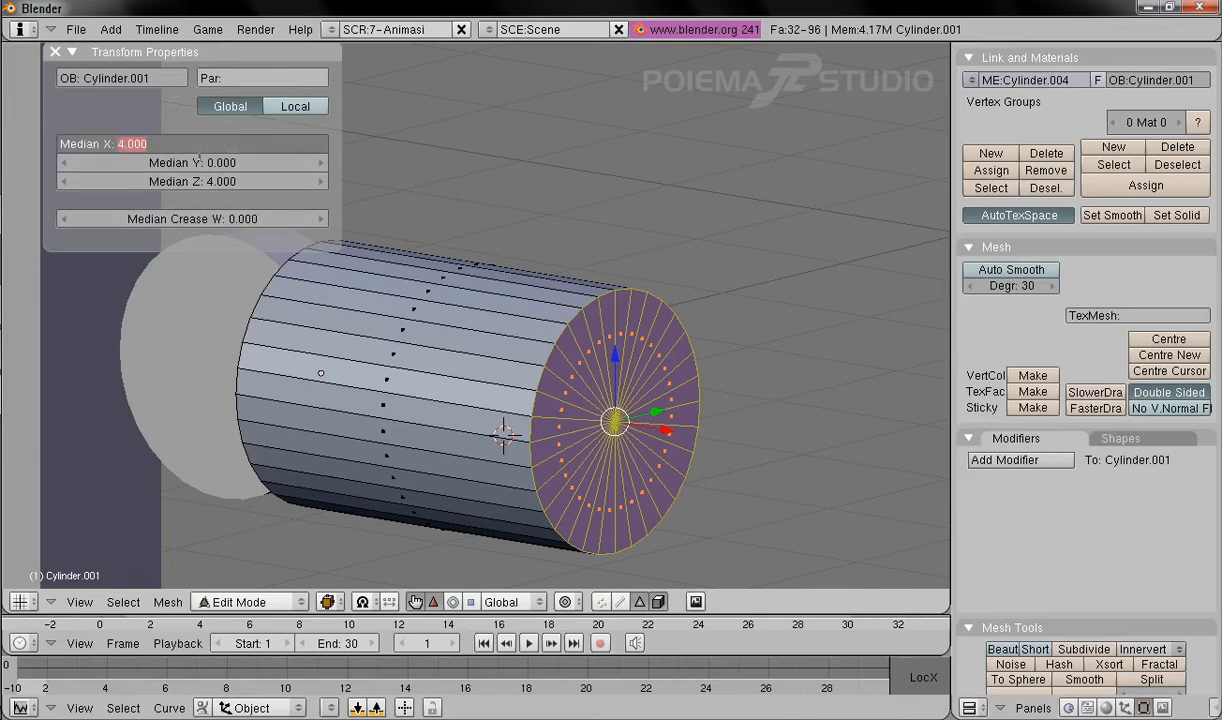
text(5)
key(Return)
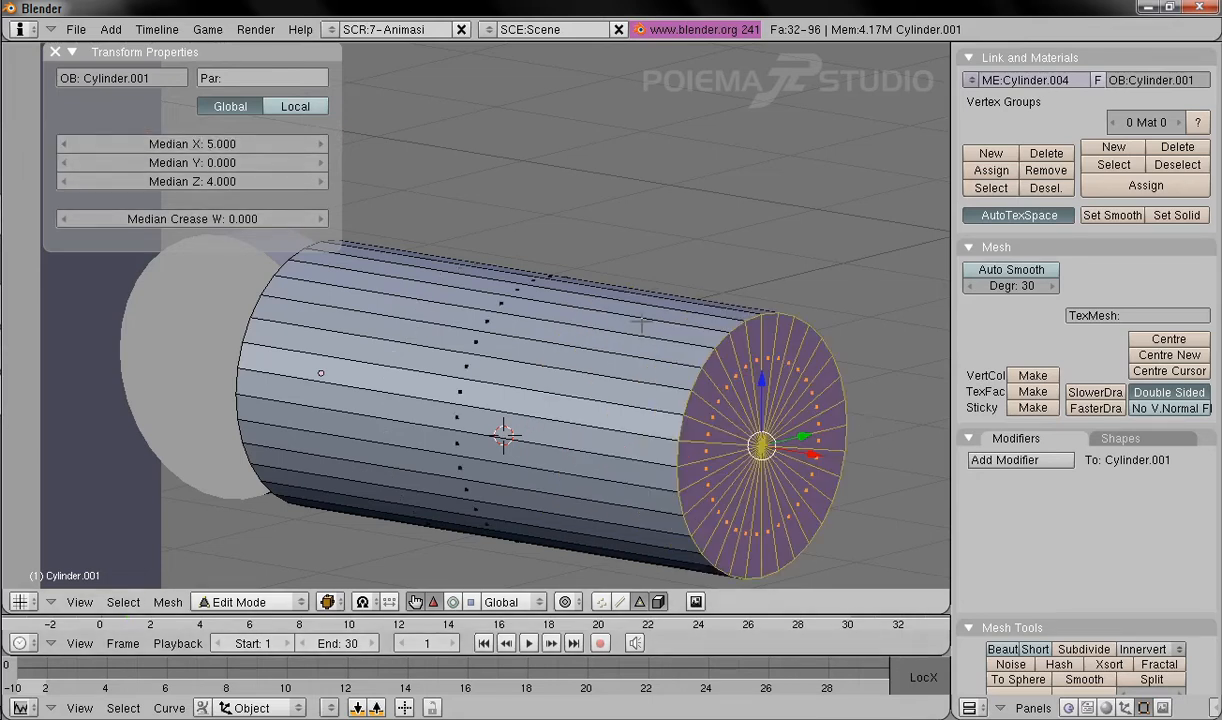
scroll(690, 372, down, 1)
scroll(697, 365, down, 1)
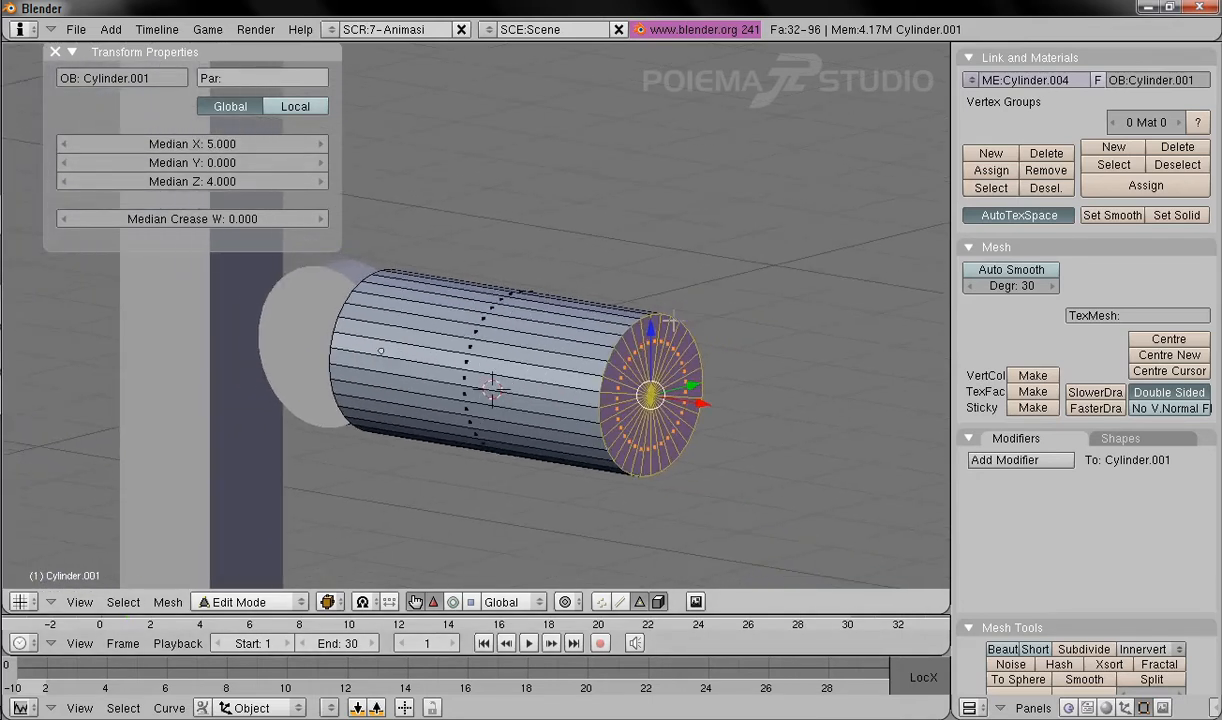
click(250, 602)
click(246, 583)
Step: Apply the size and rotation of the small hinge cylinder in Object Mode
middle_drag(502, 458, 660, 458)
right_click(304, 380)
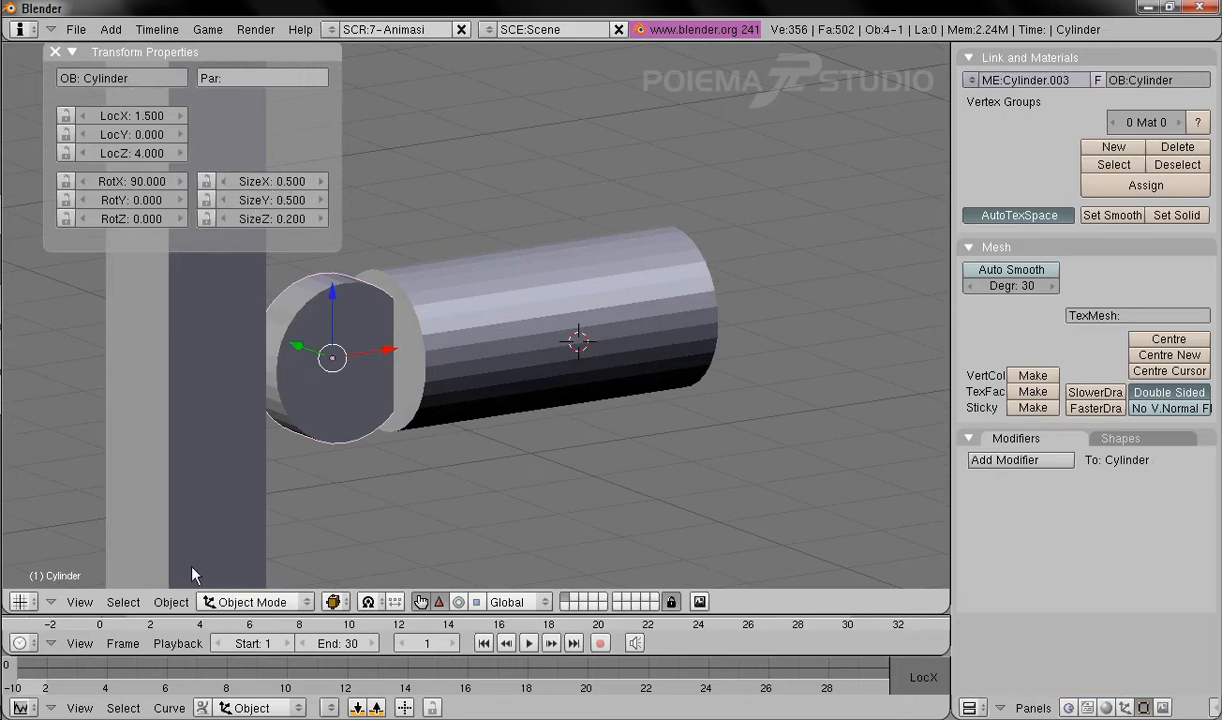
click(170, 603)
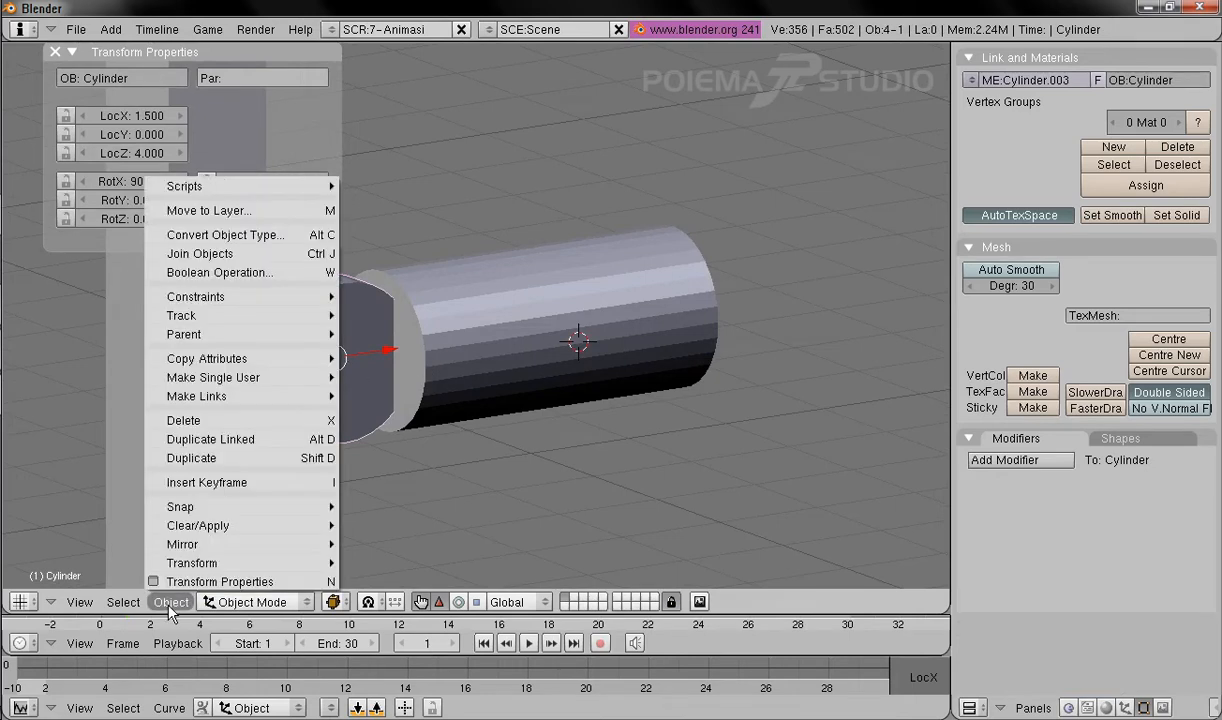
mouse_move(205, 525)
click(441, 526)
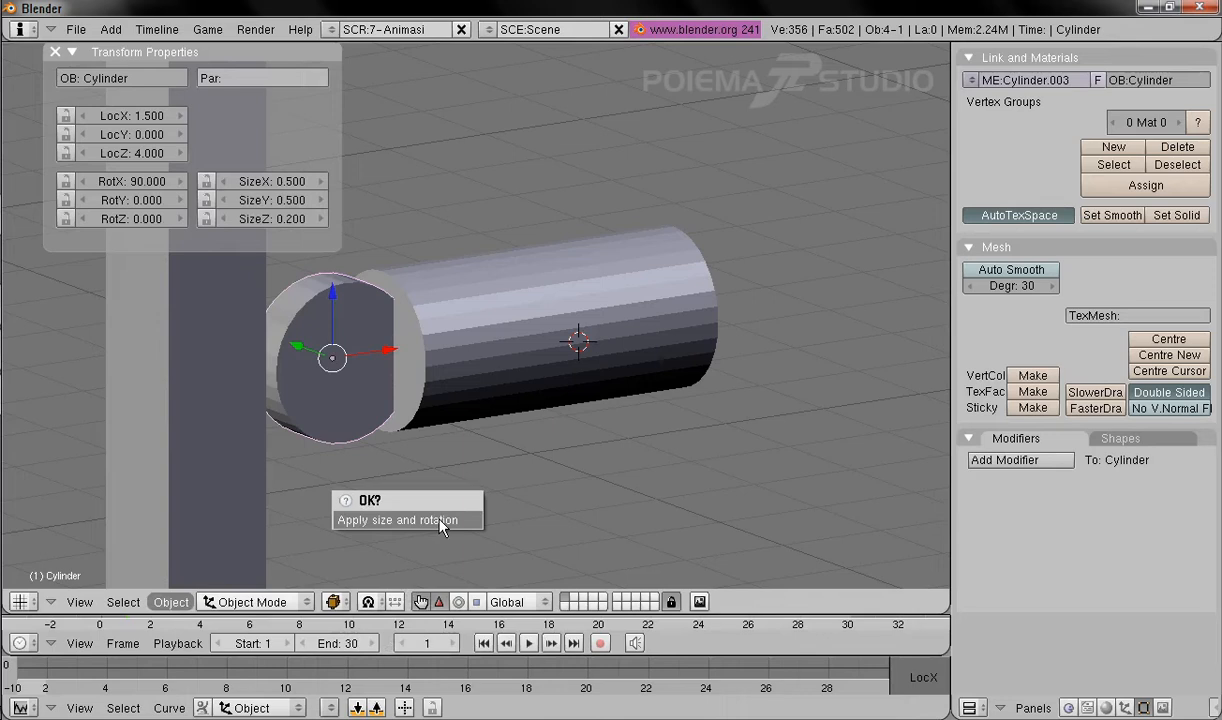
click(441, 521)
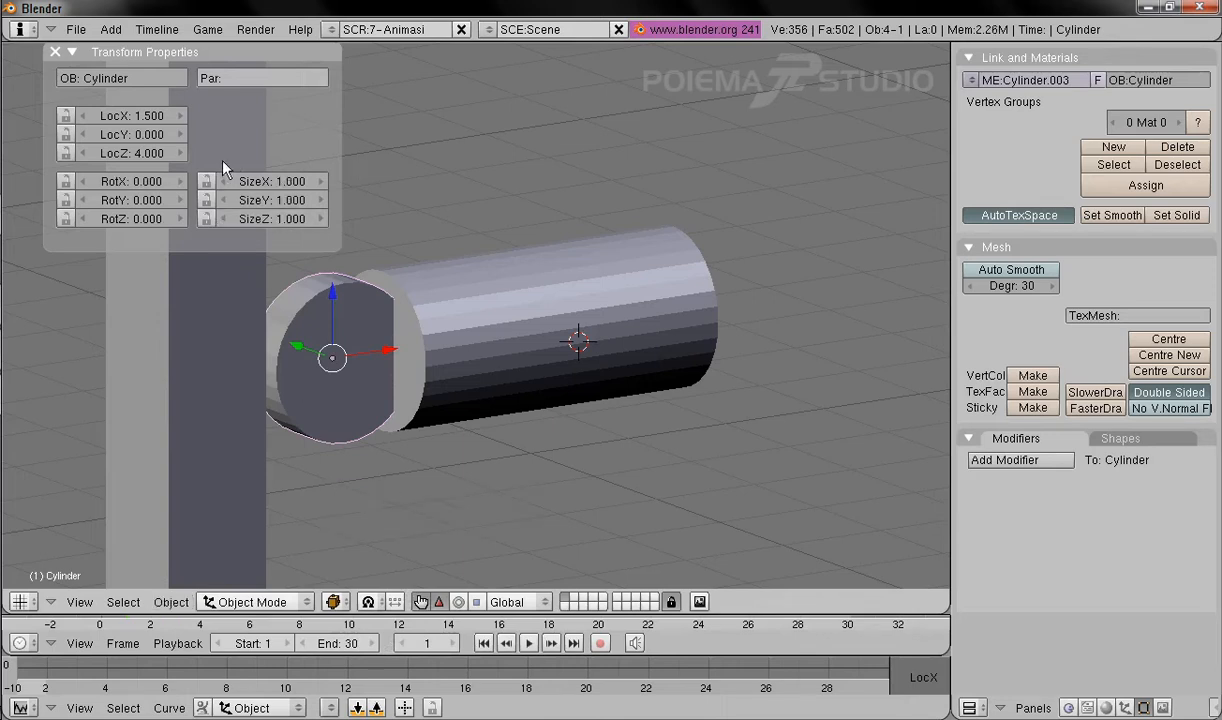
Step: Select the long tube together with the hinge cylinder, keeping the hinge cylinder active, and join them into one mesh
middle_drag(507, 370, 548, 342)
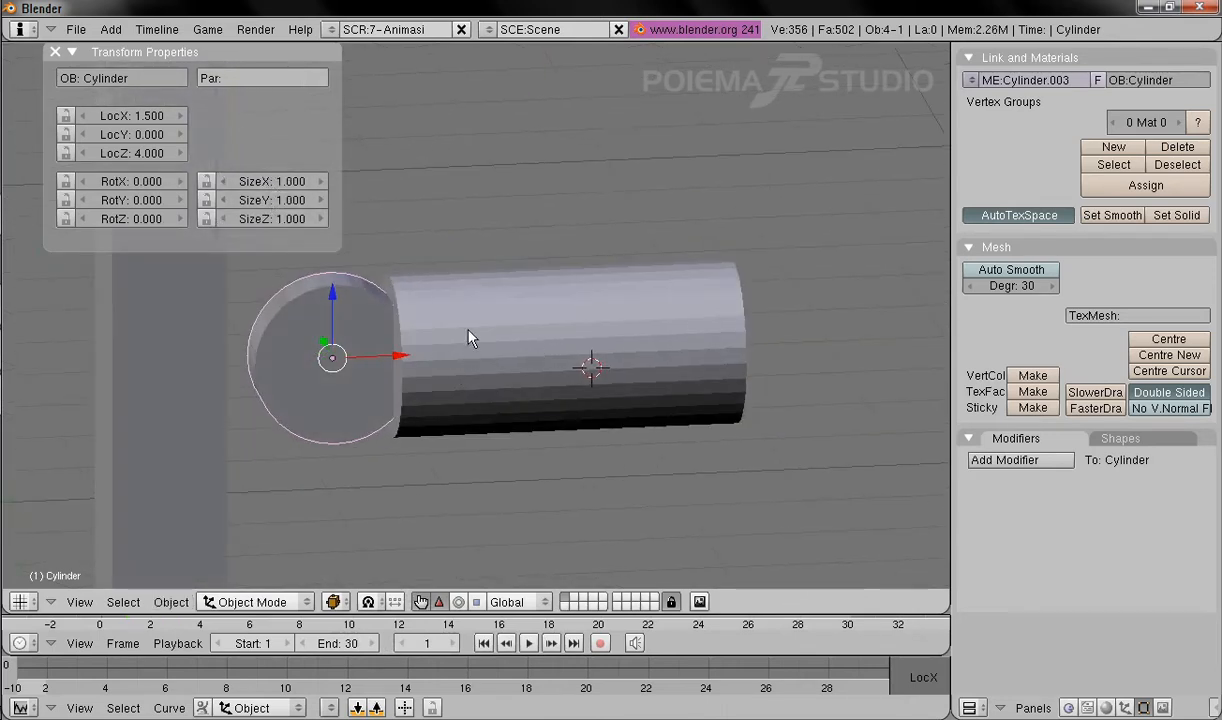
right_click(603, 316)
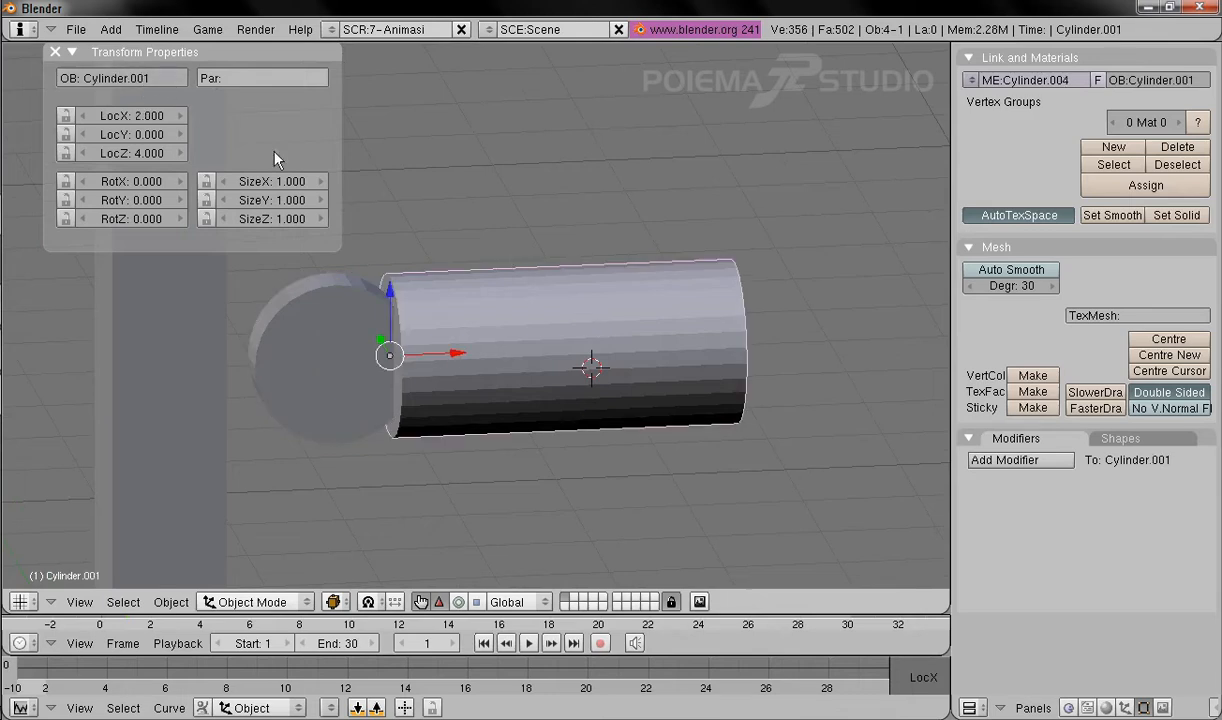
right_click(288, 368)
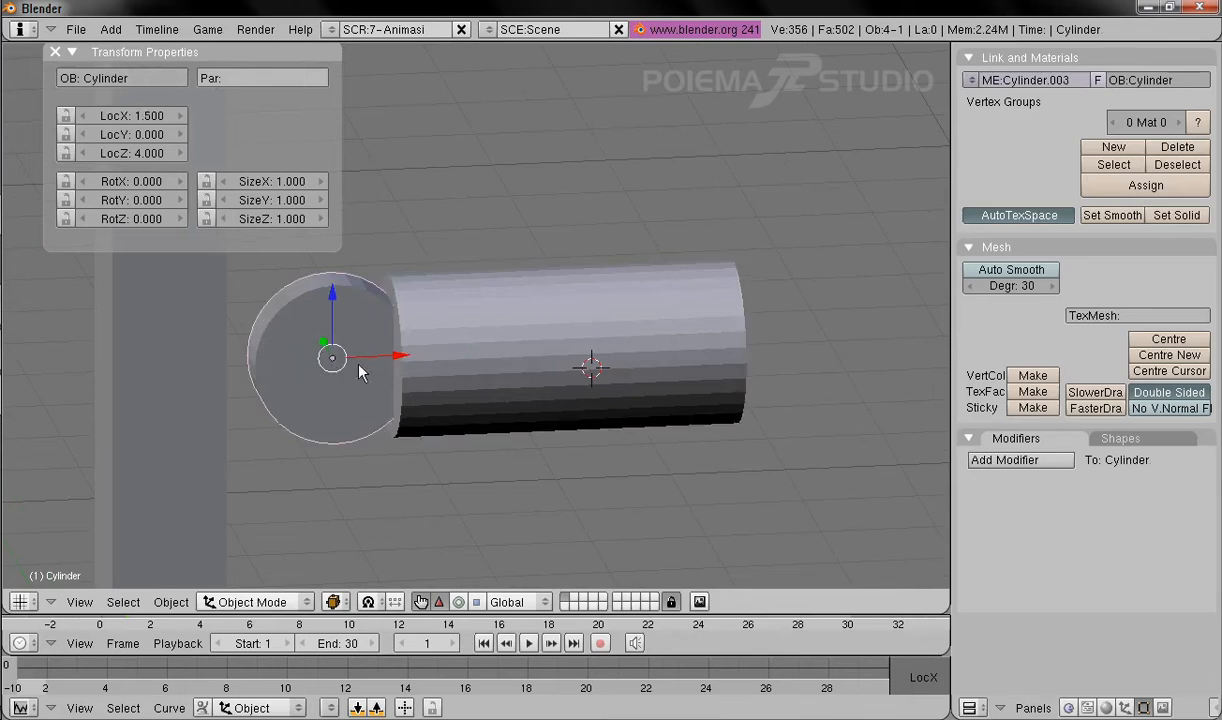
right_click(534, 314)
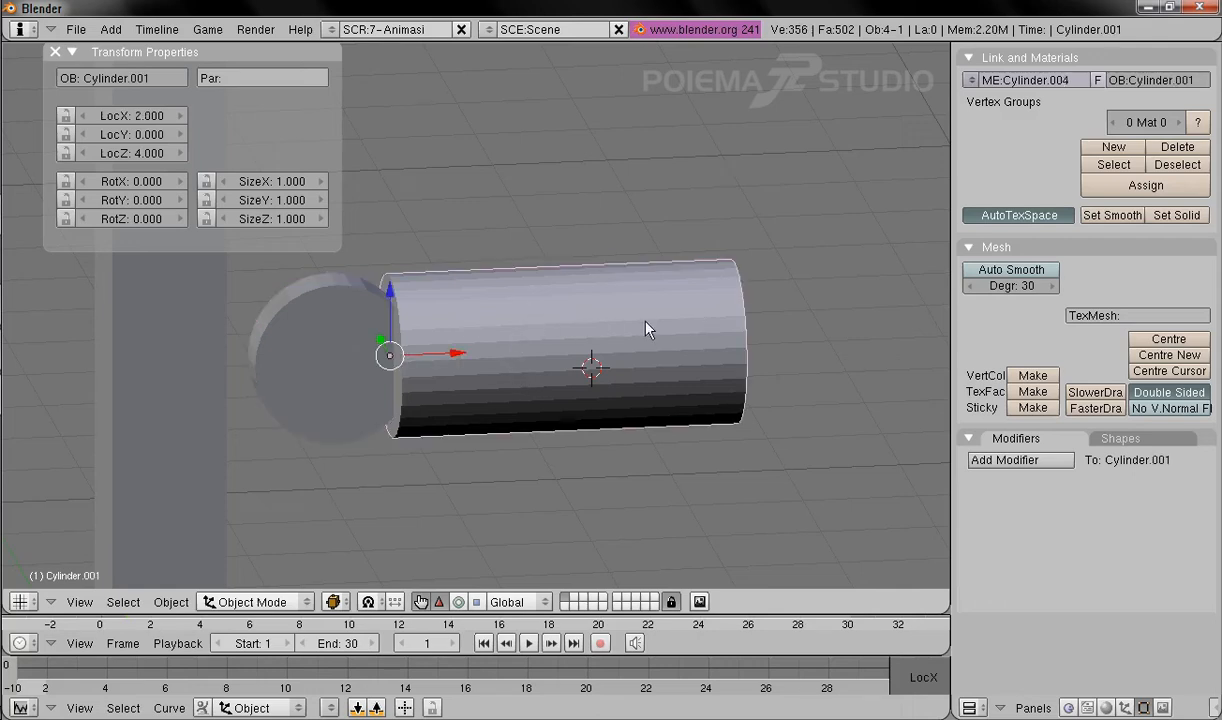
right_click(262, 345)
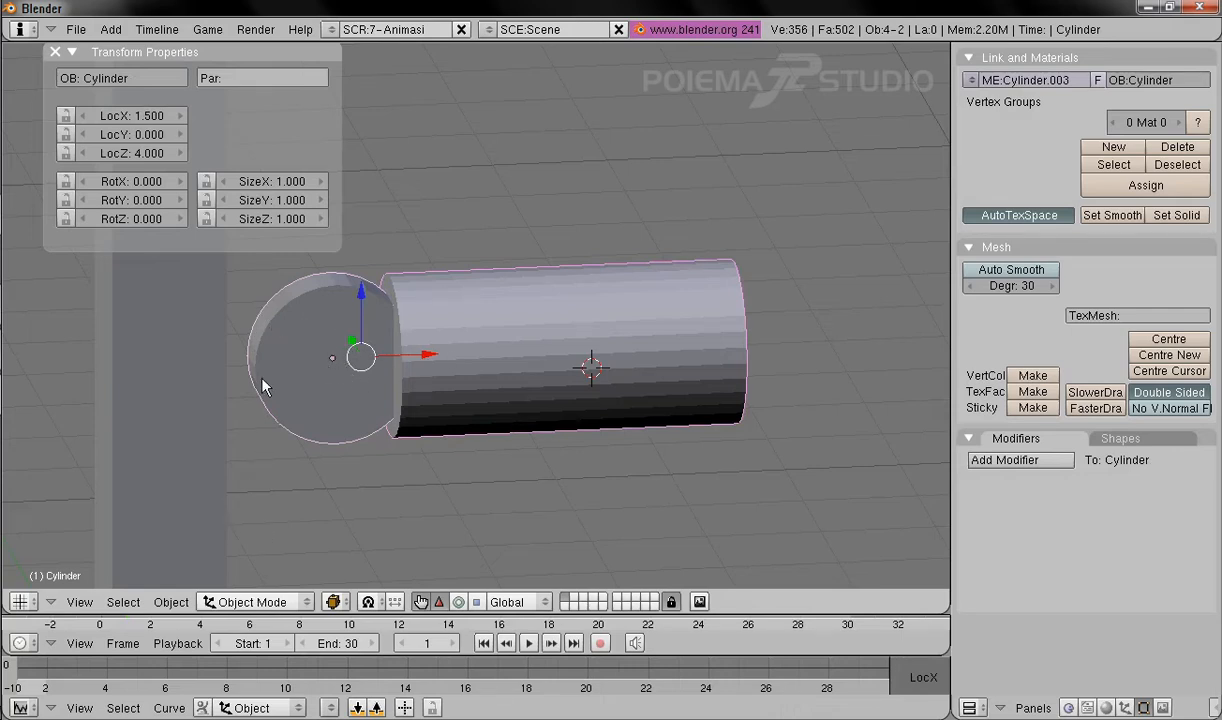
click(168, 602)
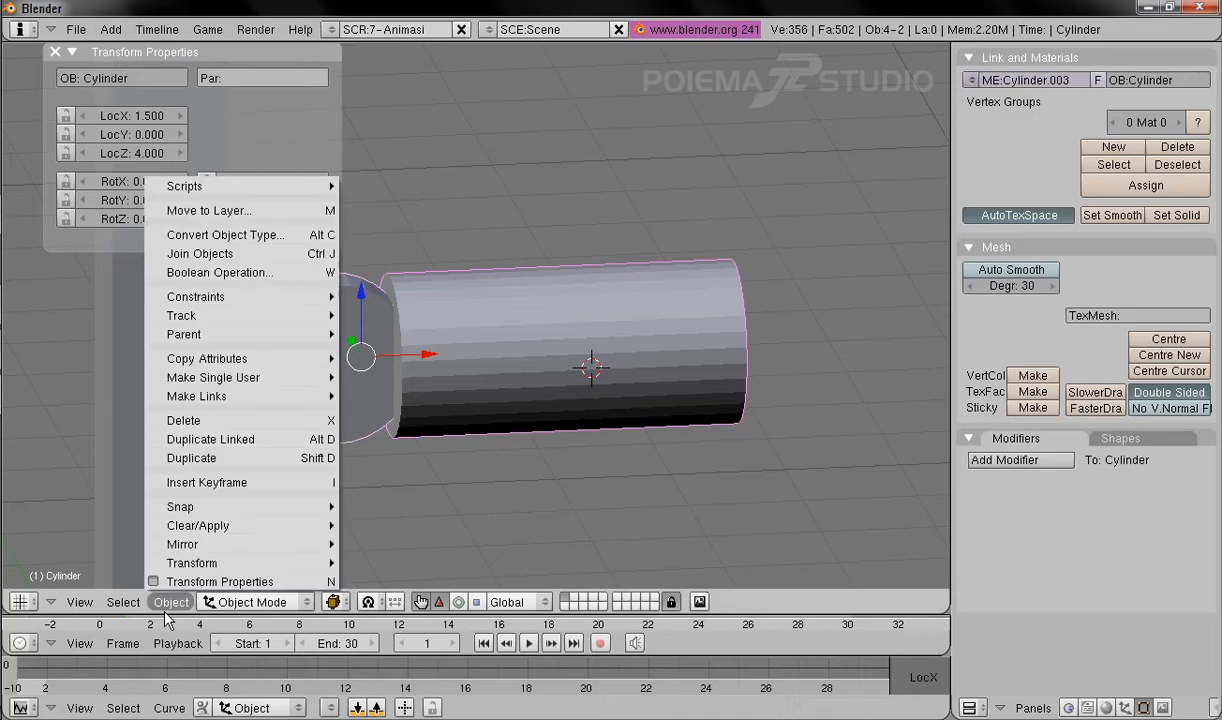
click(205, 254)
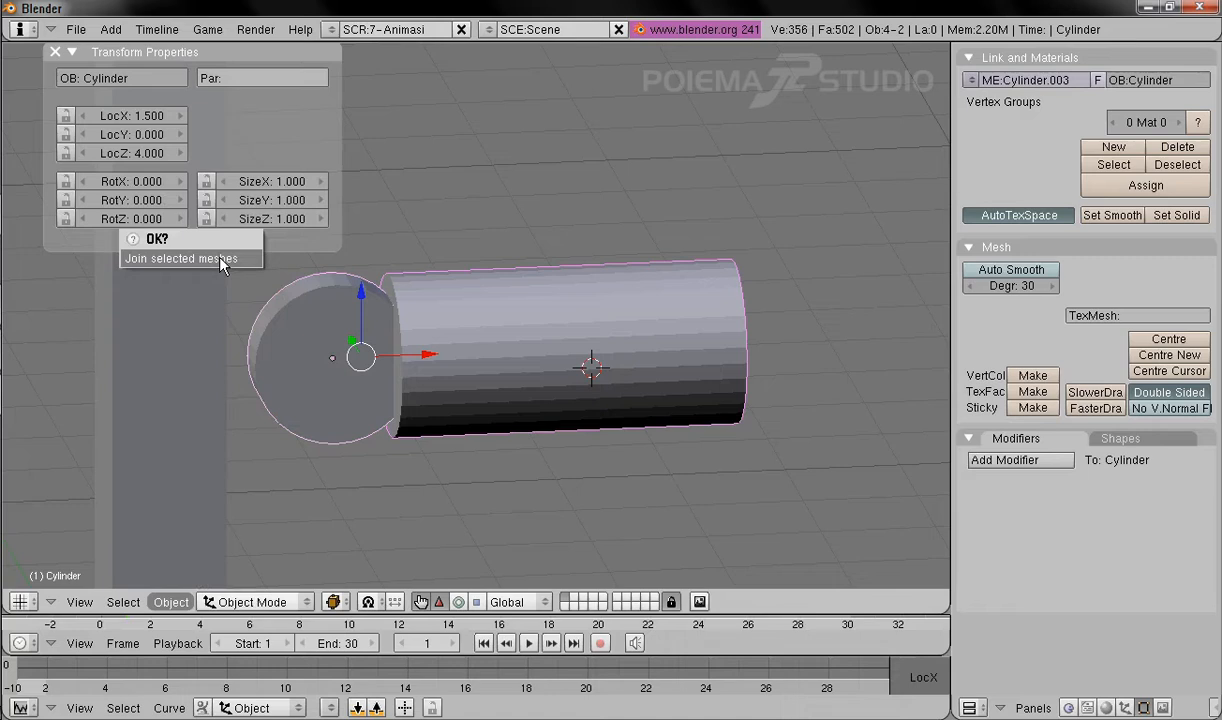
click(222, 260)
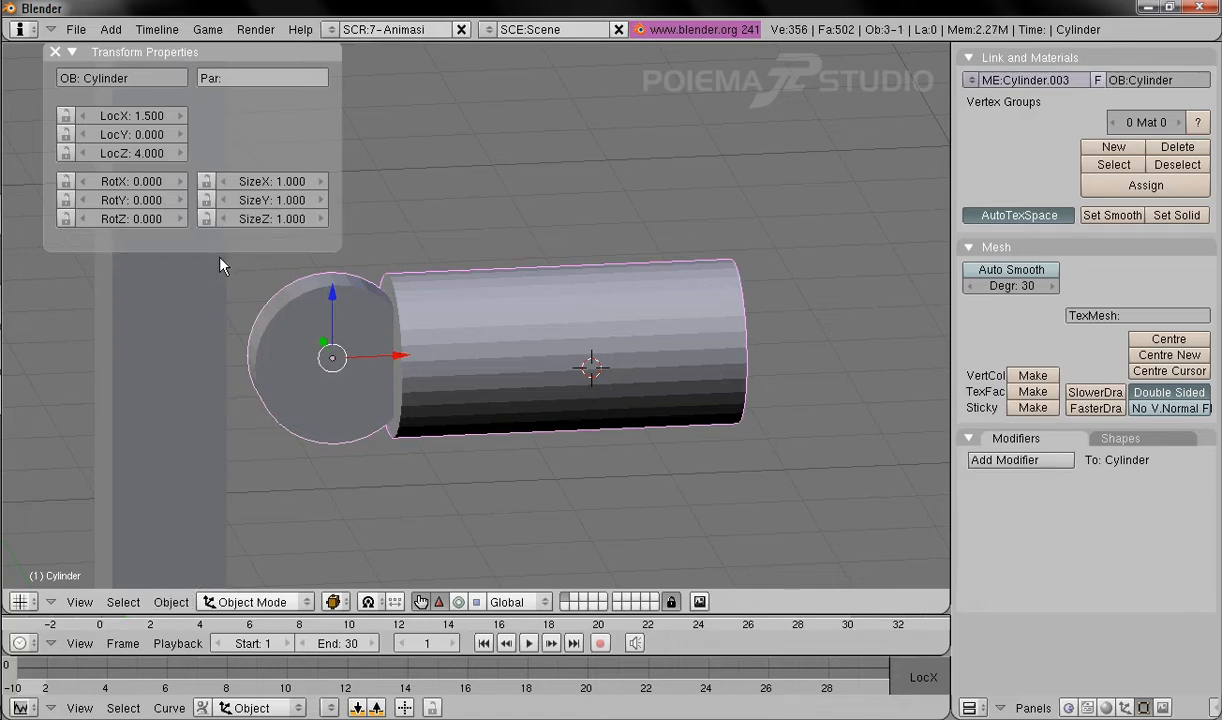
Step: Examine the joined piston tube and hinge from several angles around the vertical post
middle_drag(575, 400, 586, 436)
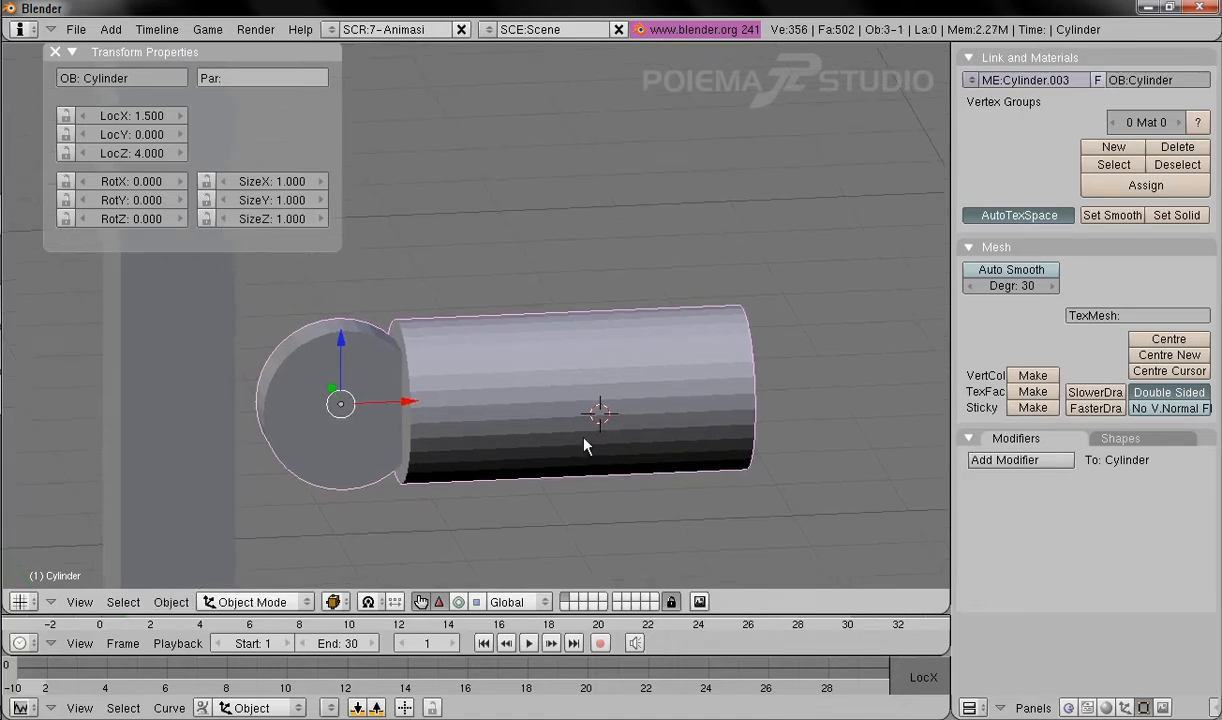
scroll(551, 371, up, 2)
scroll(545, 399, down, 3)
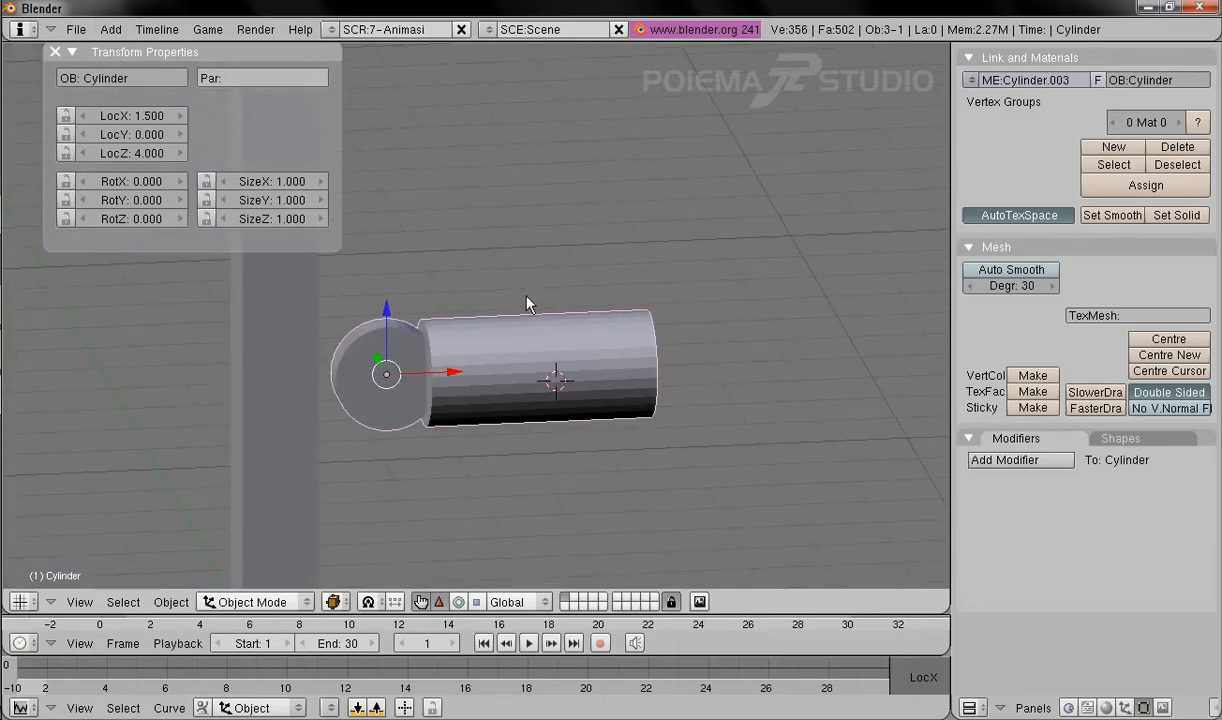
shift+scroll(581, 363, up, 1)
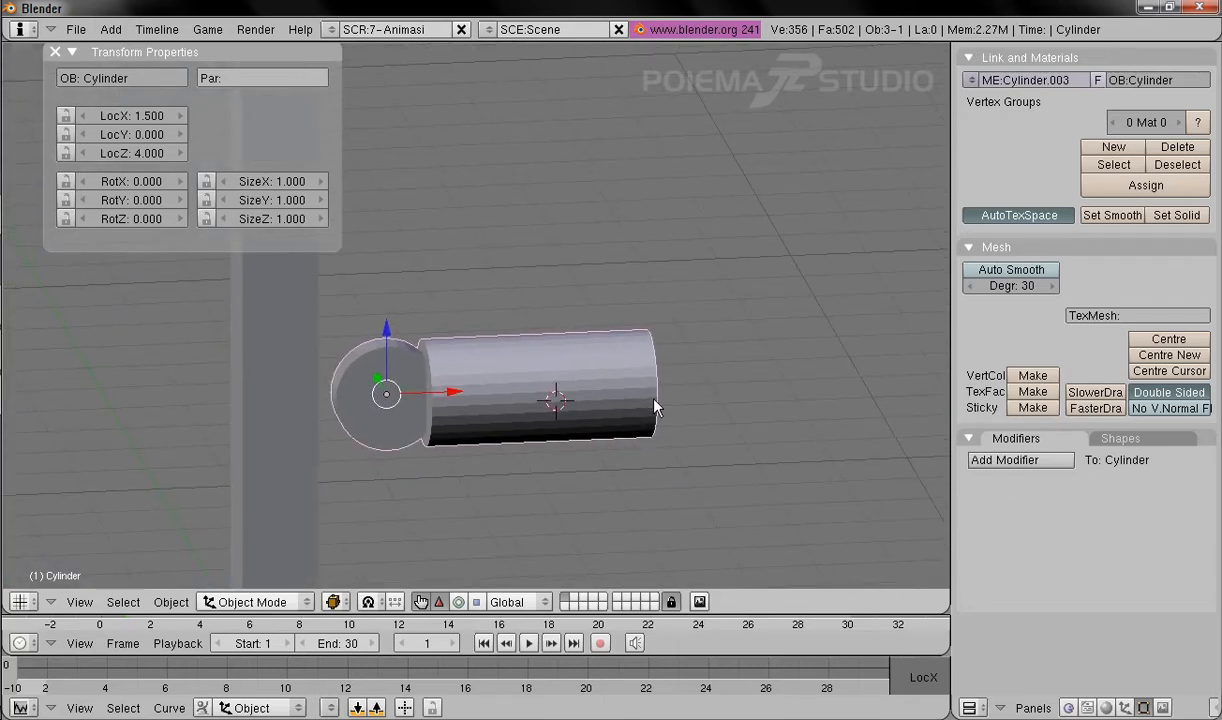
middle_drag(655, 407, 501, 390)
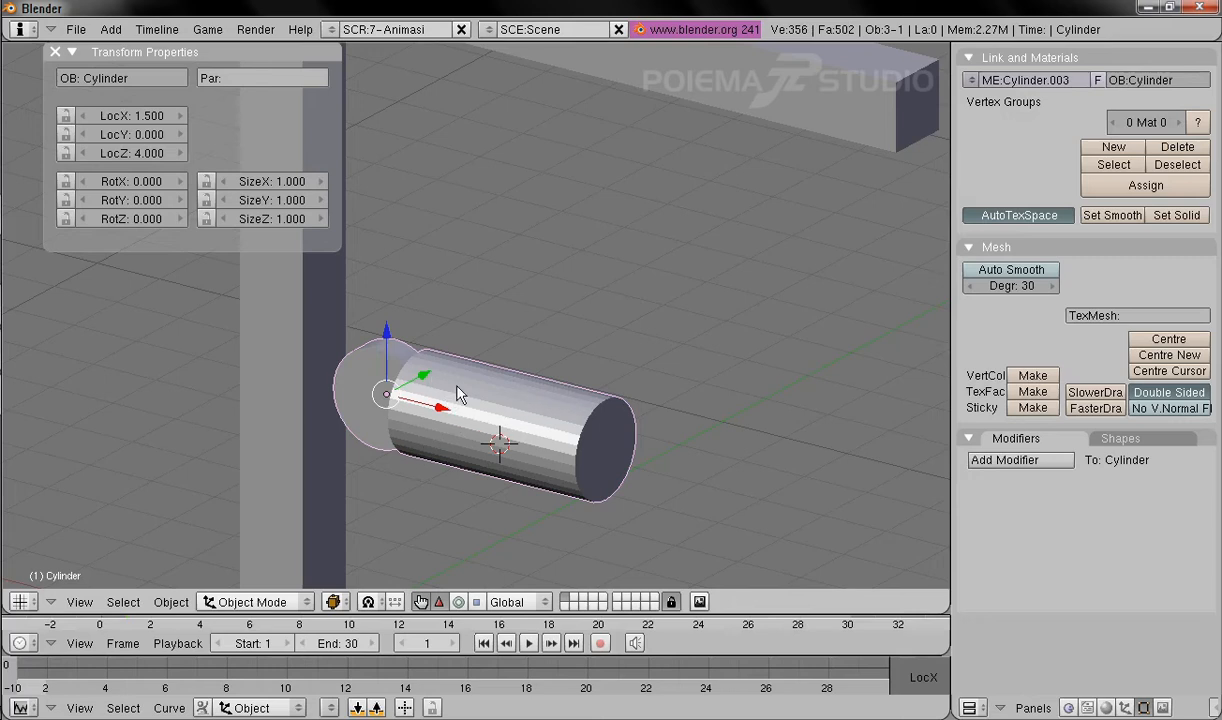
middle_drag(387, 477, 540, 427)
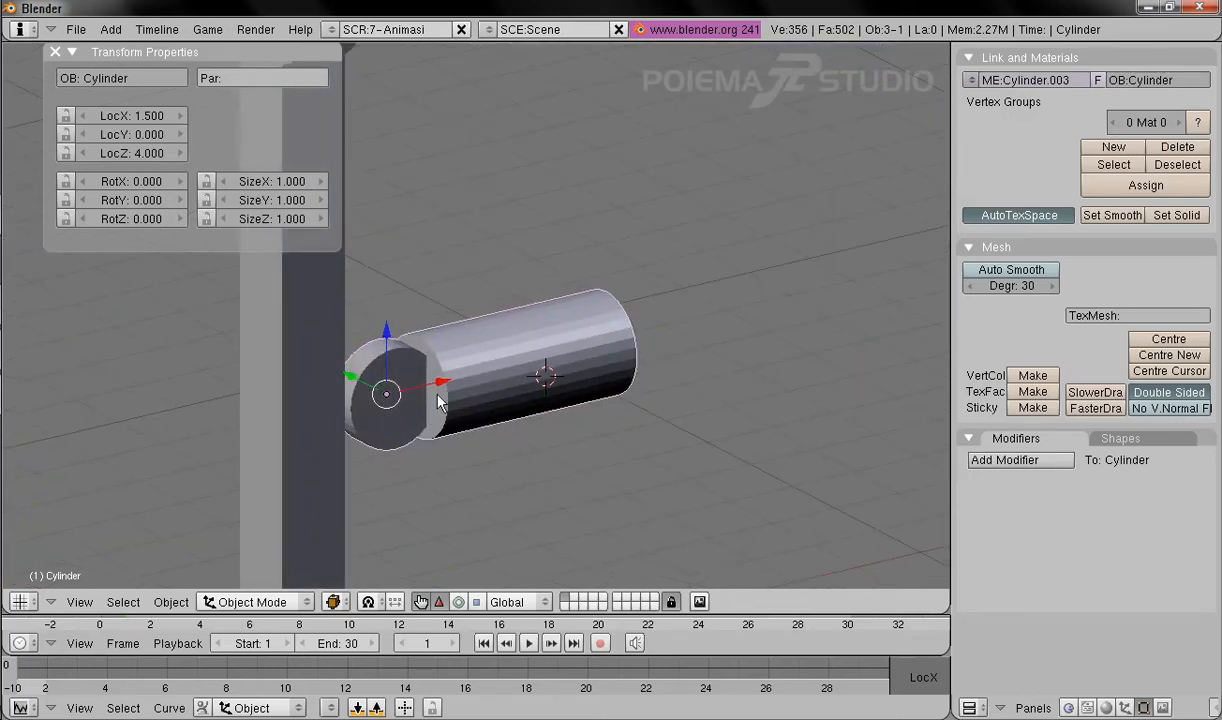
shift+middle_drag(445, 393, 440, 402)
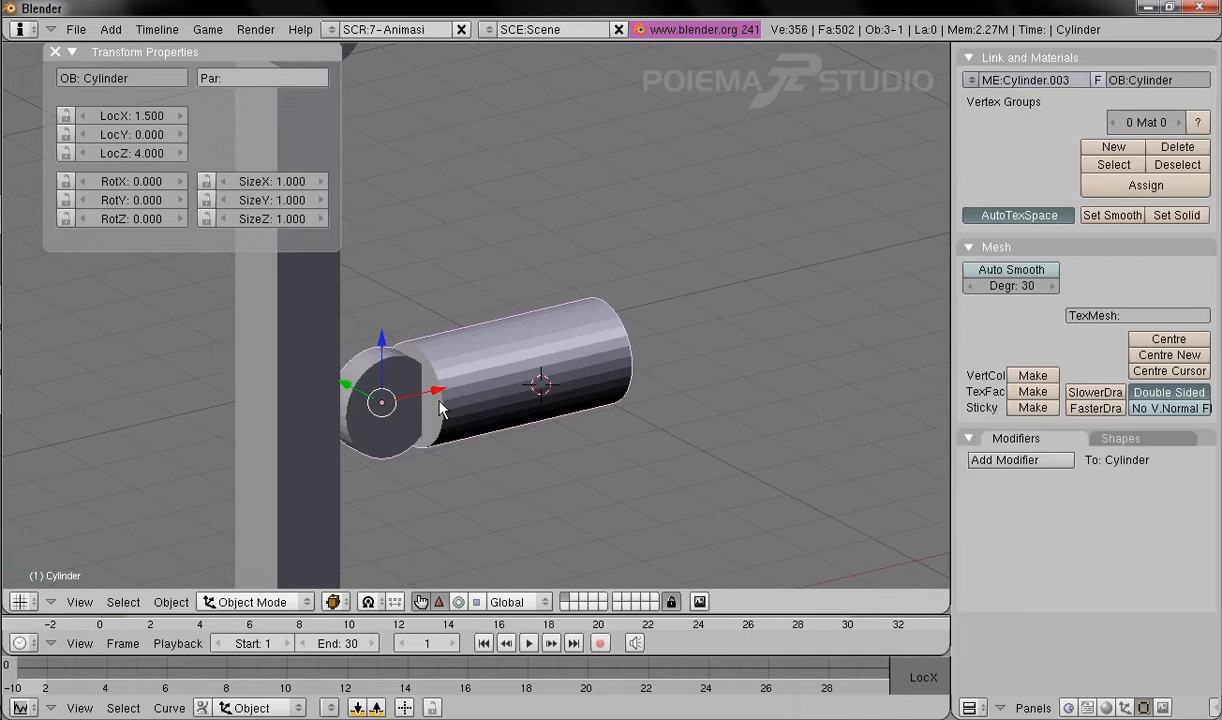
middle_drag(441, 408, 387, 441)
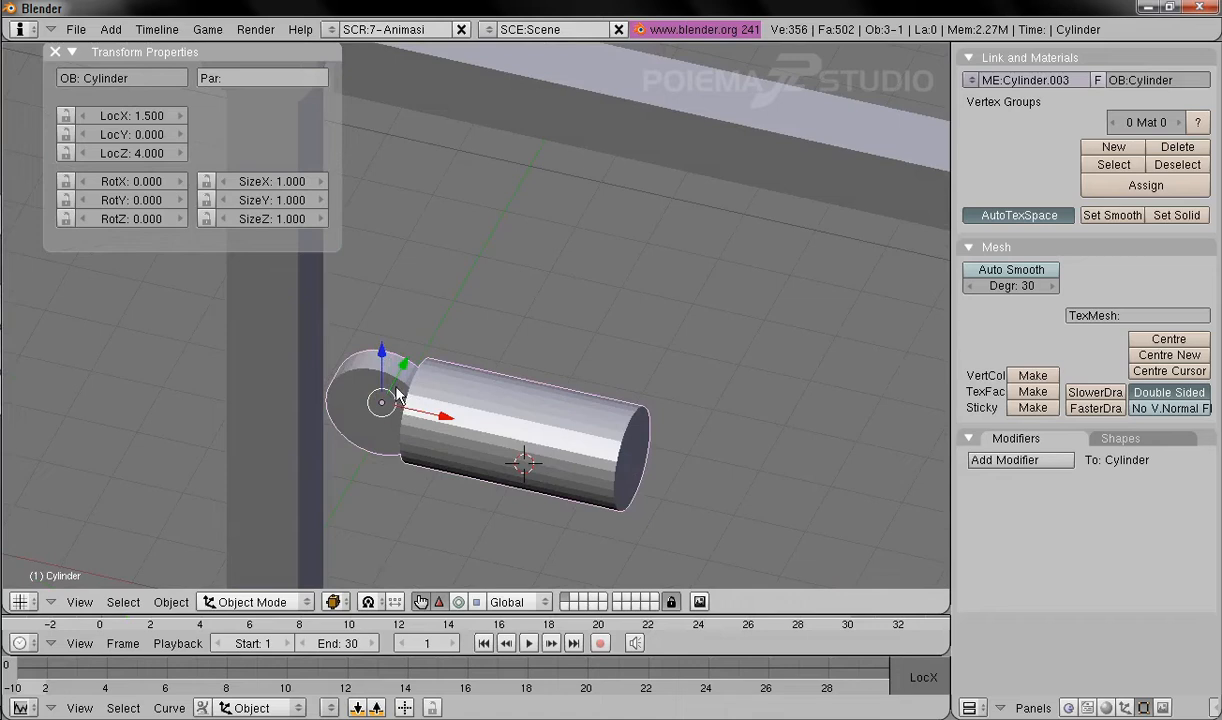
Step: Tilt the joined piston tube upward by trying a Y rotation of 45 and setting it to -45 degrees
click(131, 204)
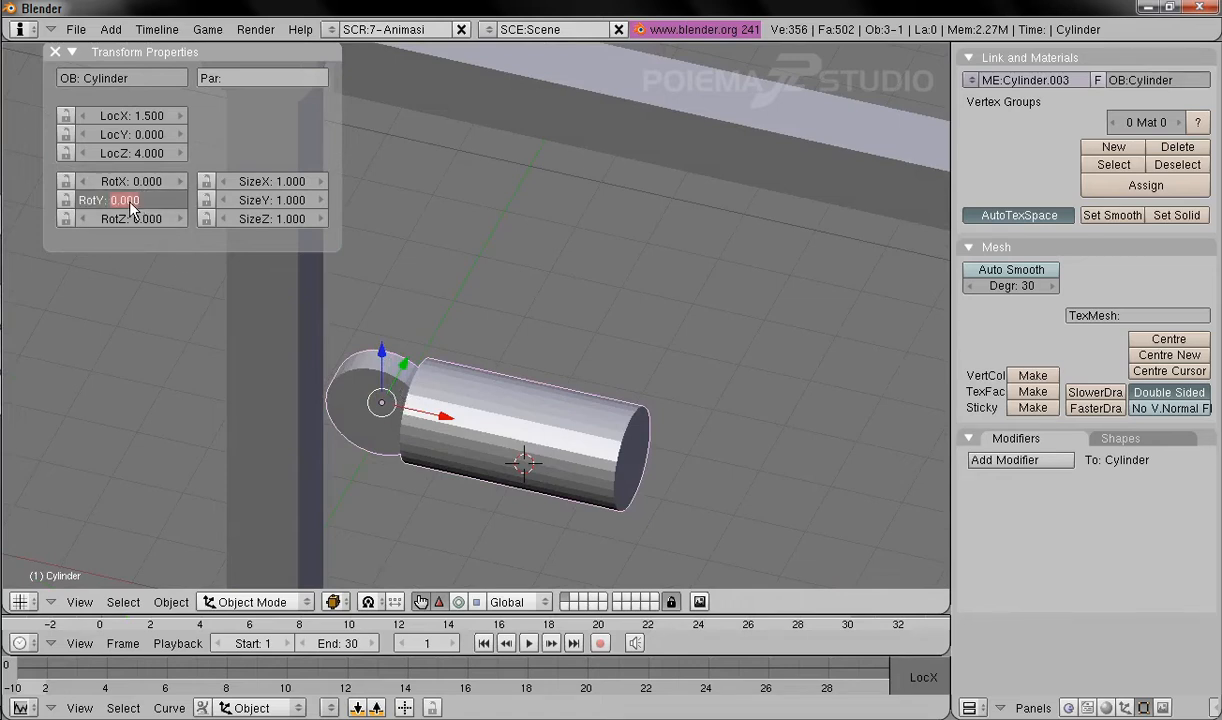
text(45)
key(Return)
click(130, 204)
text(-45)
key(Return)
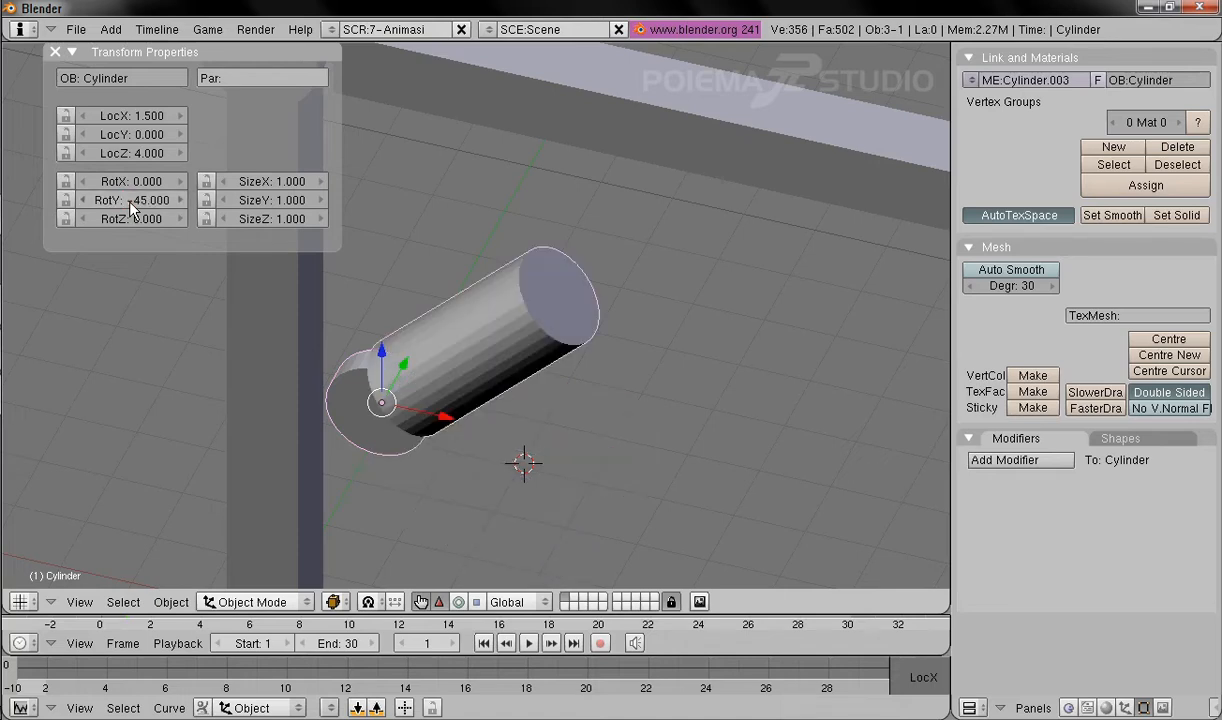
Step: Check the tilted piston tube's position relative to the vertical post and horizontal arm in front view
click(79, 601)
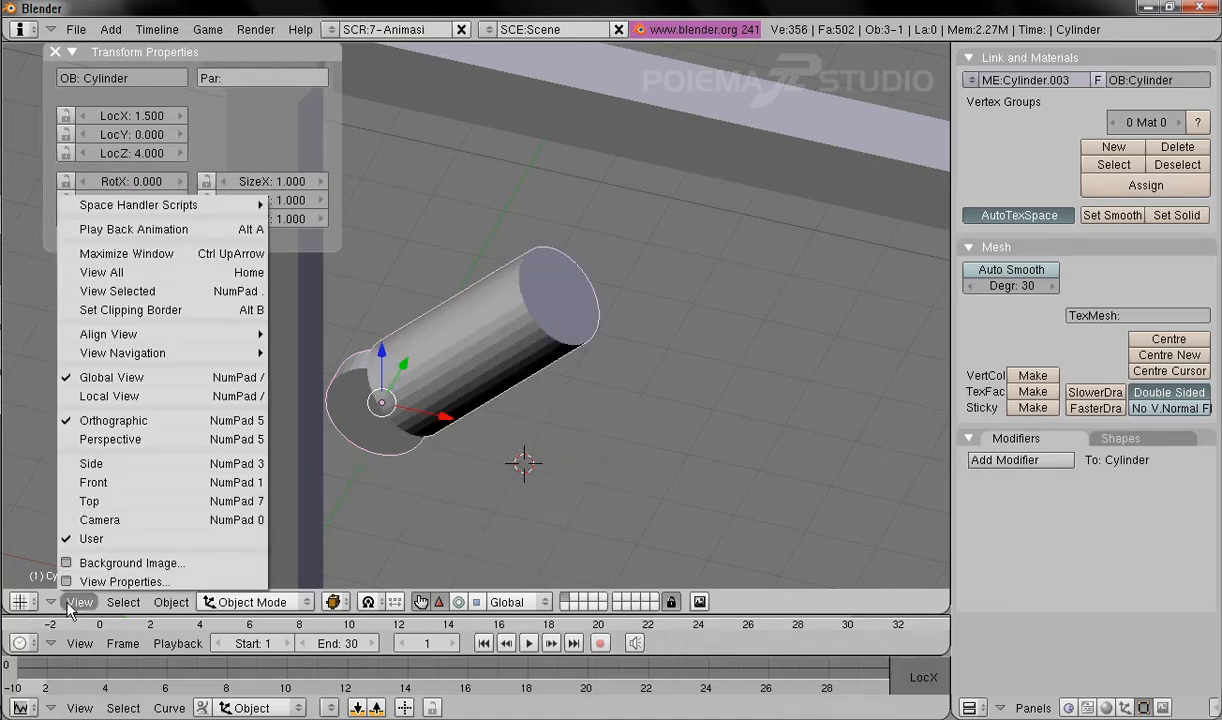
click(116, 481)
shift+middle_drag(554, 292, 528, 425)
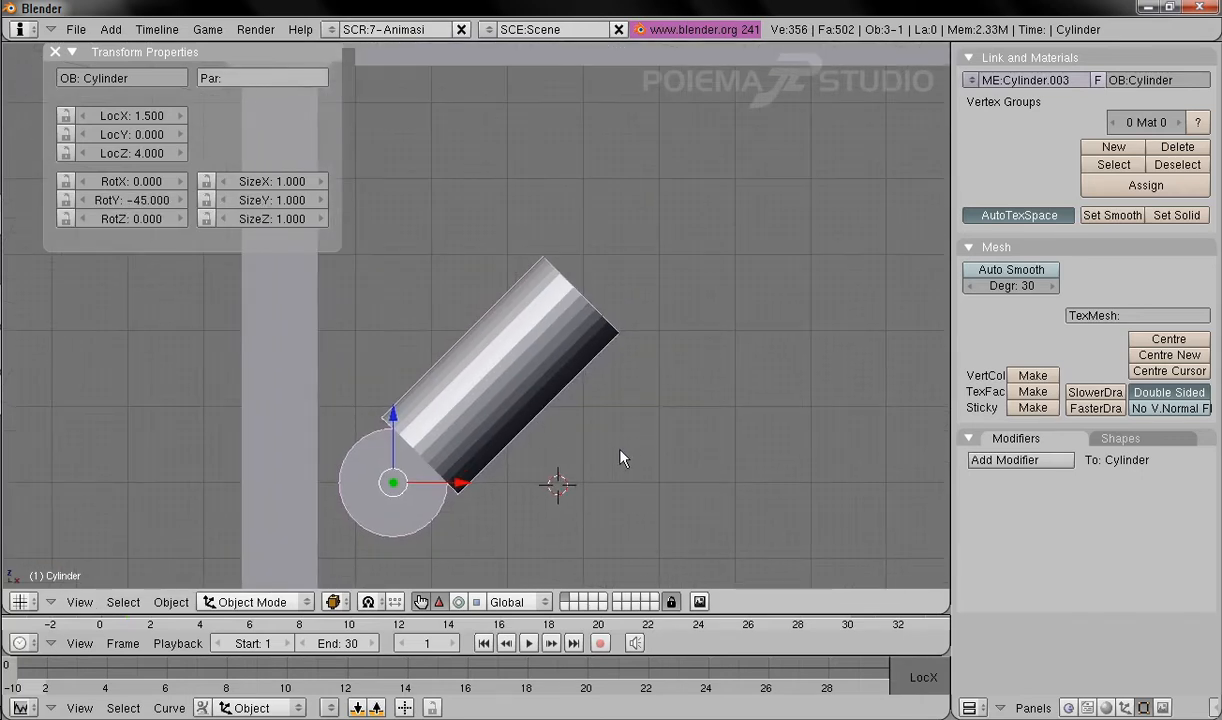
scroll(600, 430, down, 2)
shift+scroll(447, 415, up, 2)
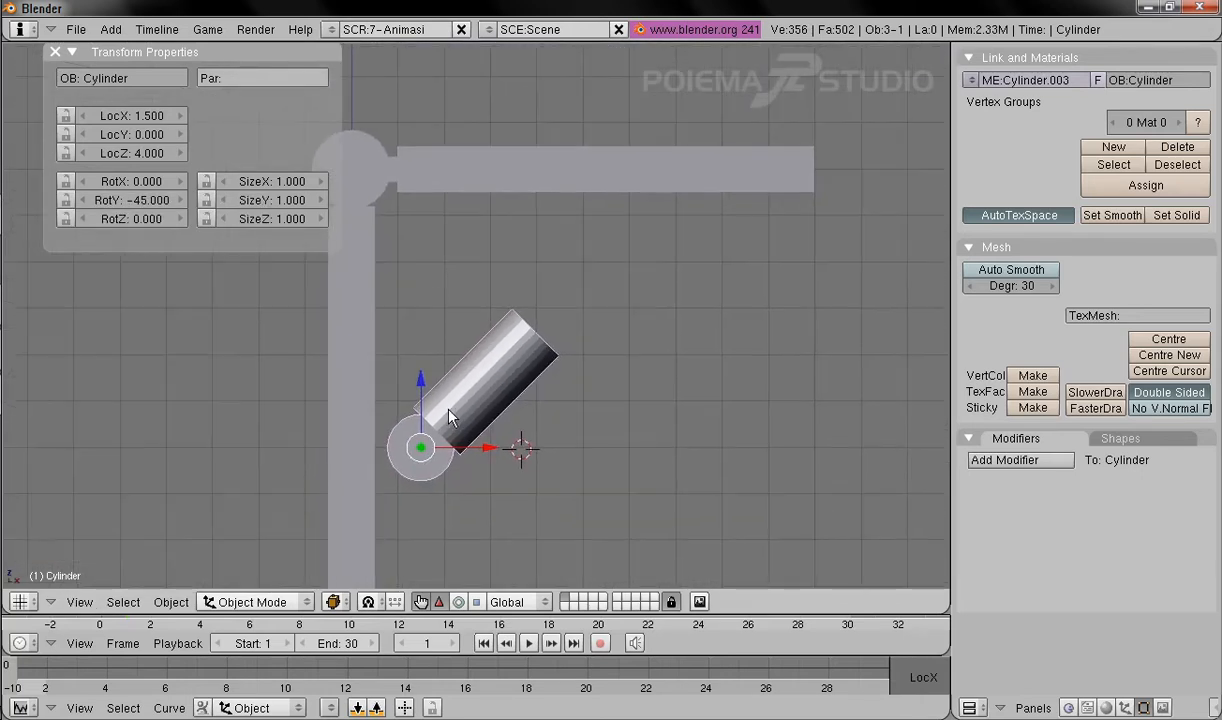
shift+scroll(449, 418, down, 2)
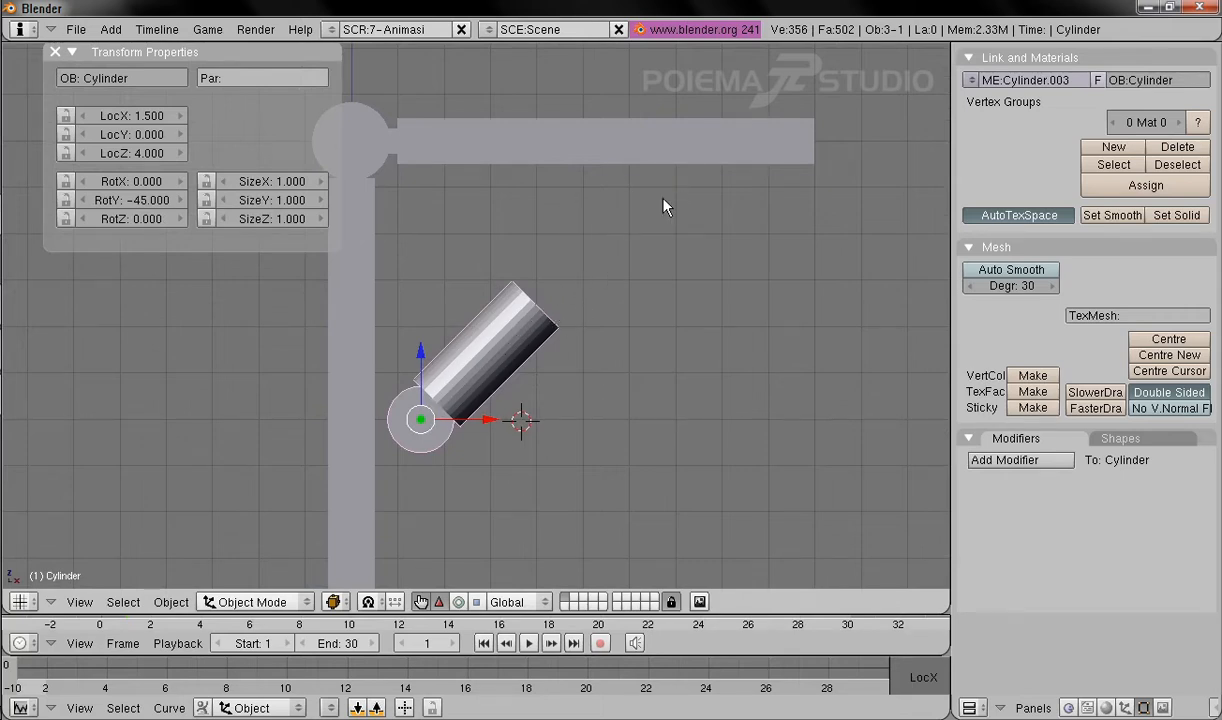
shift+middle_drag(440, 452, 471, 478)
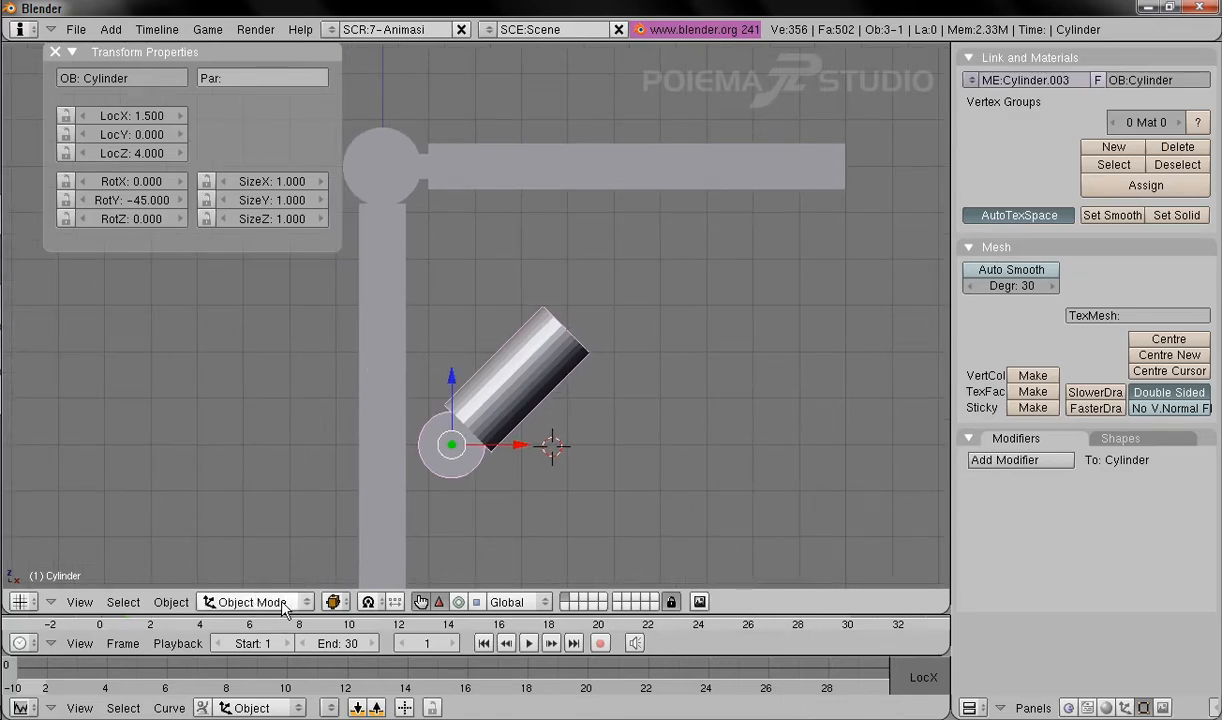
Step: Add a 32-vertex cylinder mesh in top view and return to Object Mode
click(79, 602)
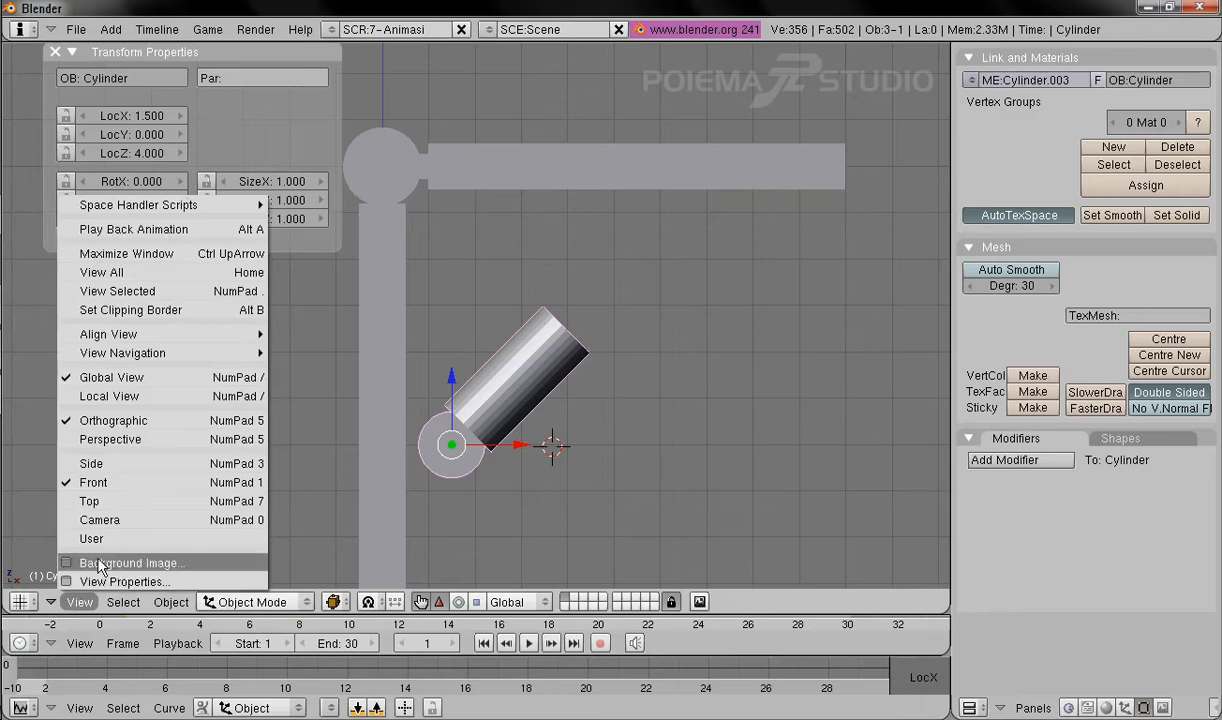
click(95, 501)
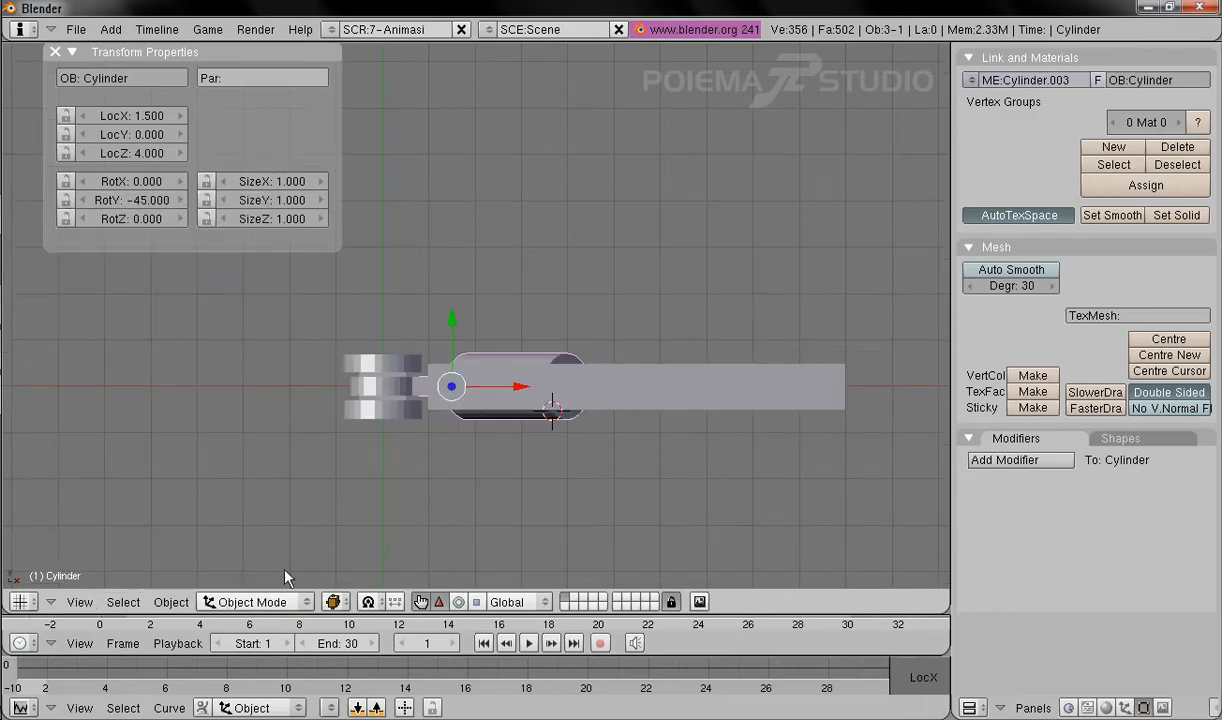
click(100, 30)
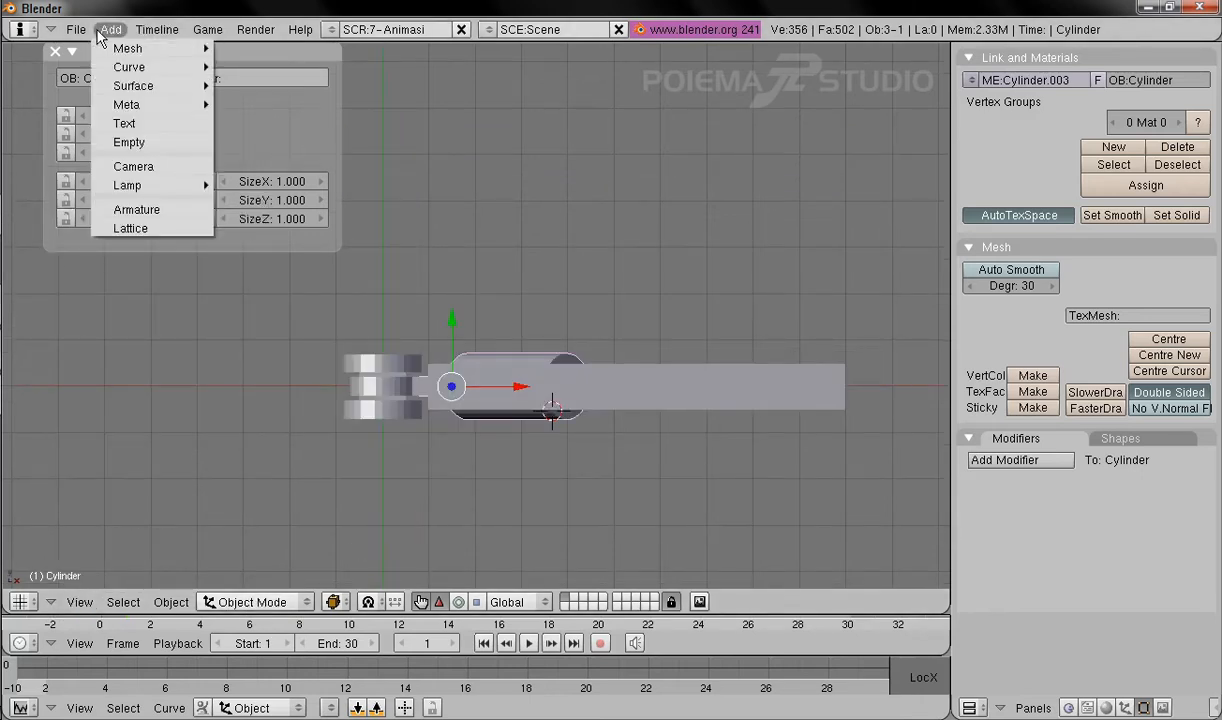
mouse_move(127, 48)
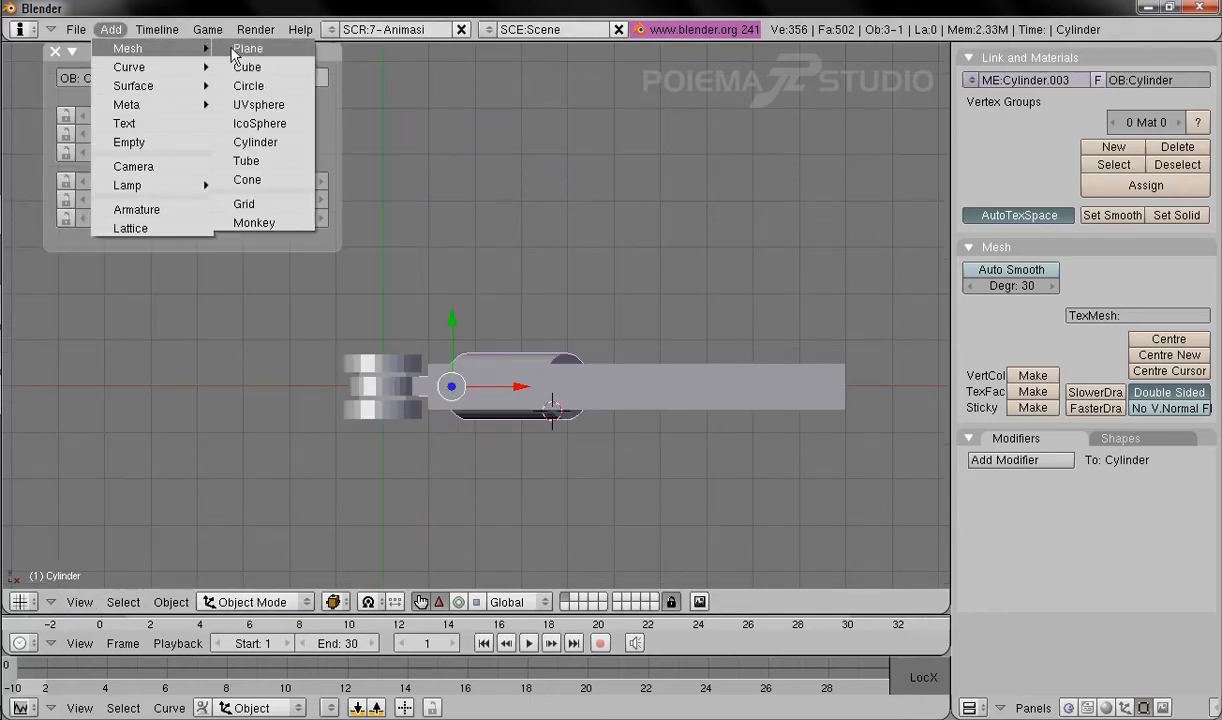
click(295, 145)
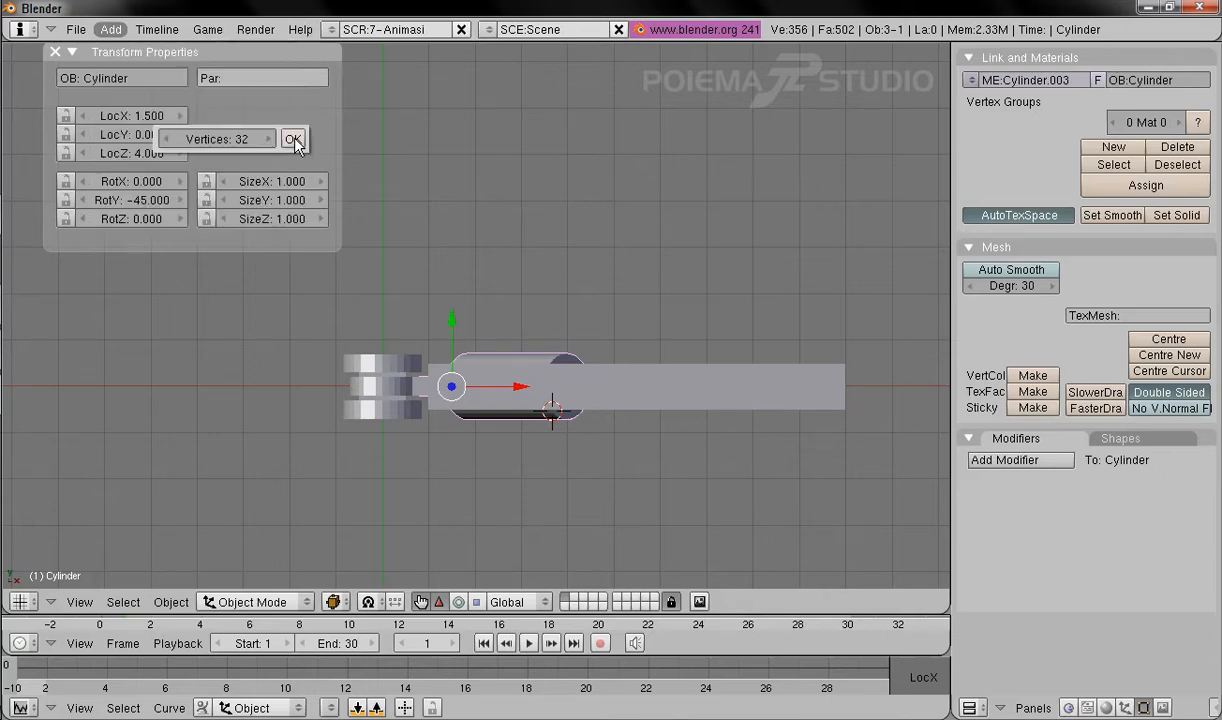
click(293, 141)
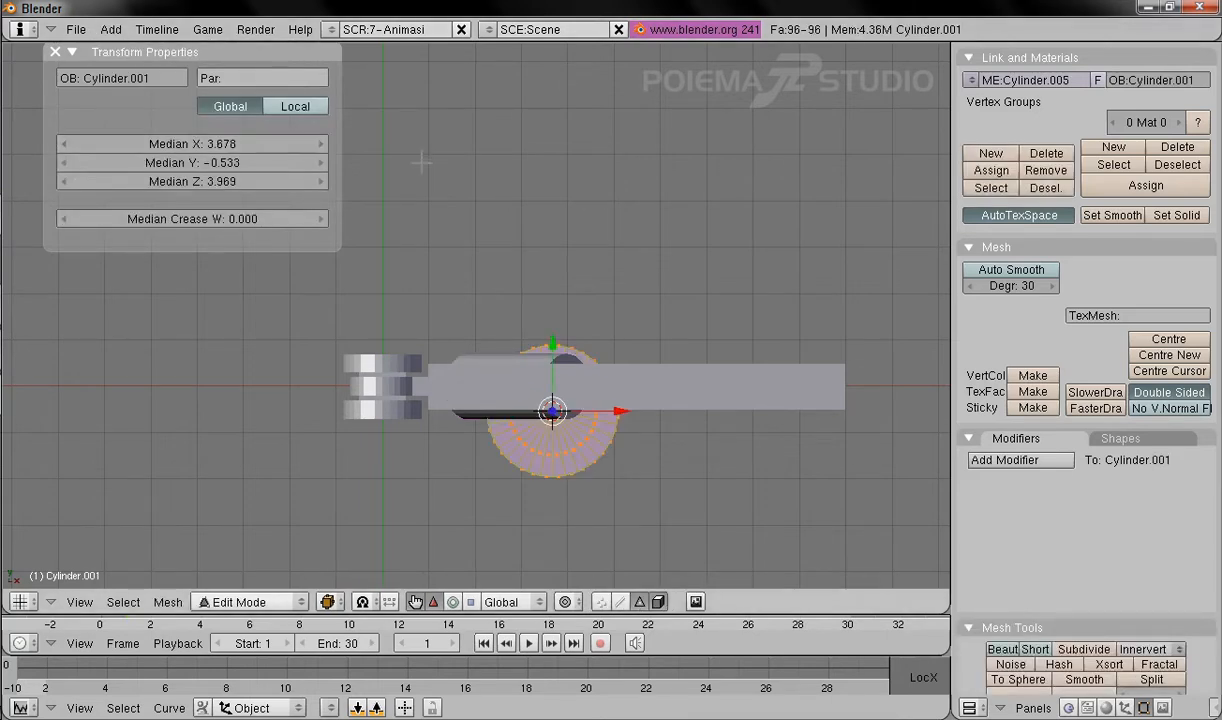
click(224, 600)
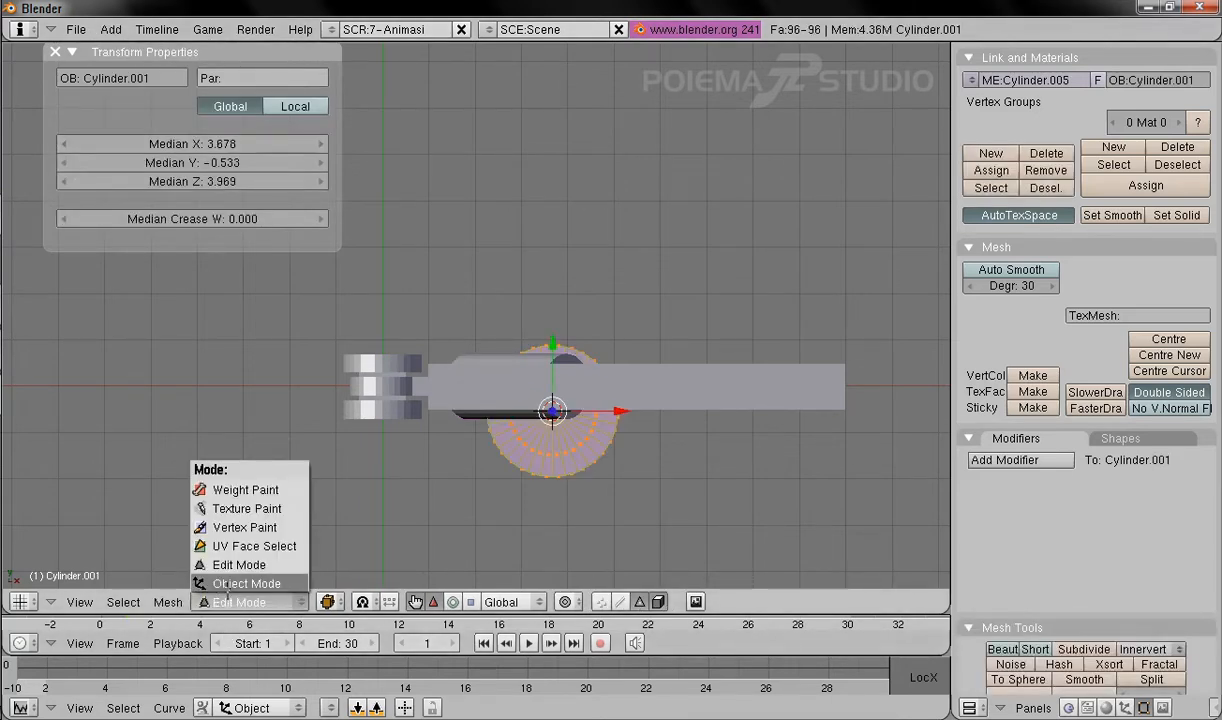
click(228, 593)
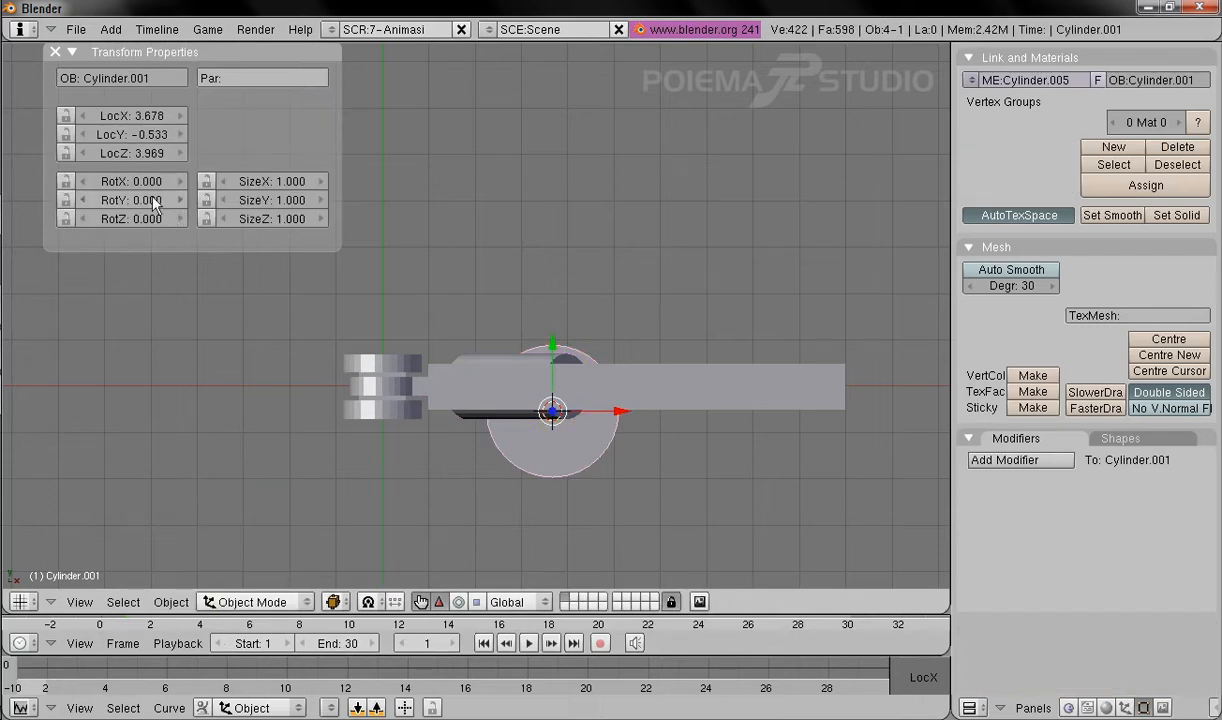
Step: Set the new cylinder's location to X 6, Y 0 and Z 8
click(125, 118)
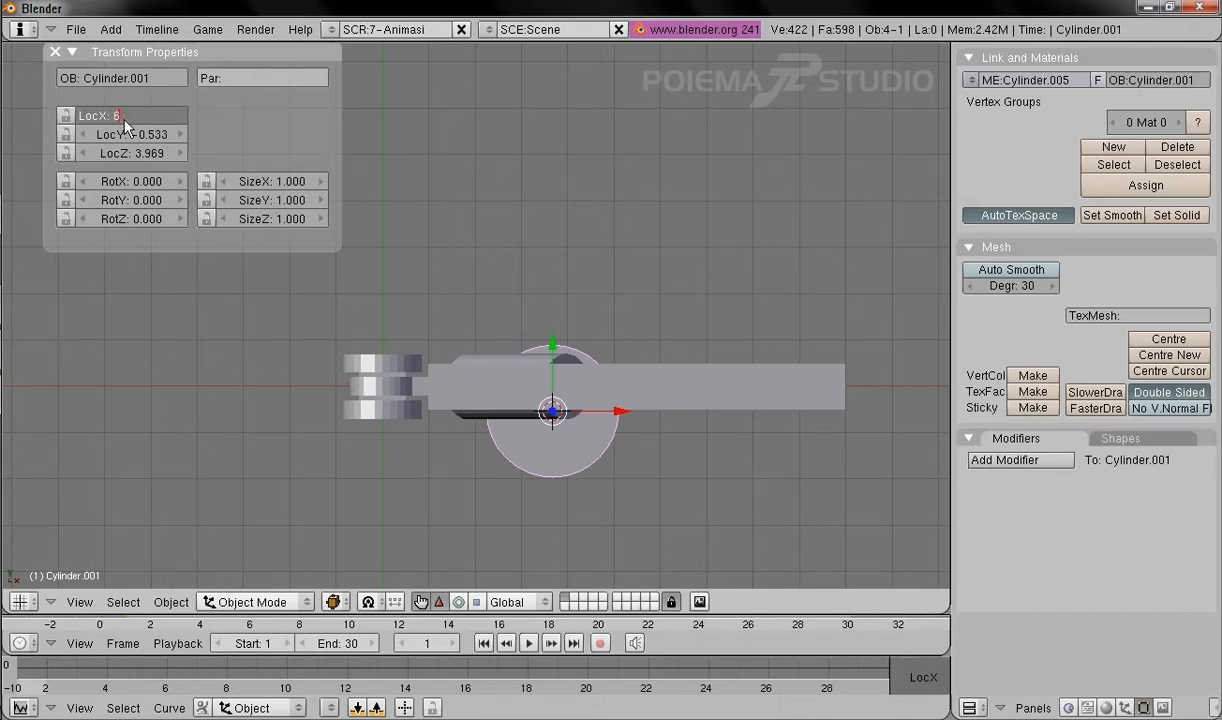
key(Tab)
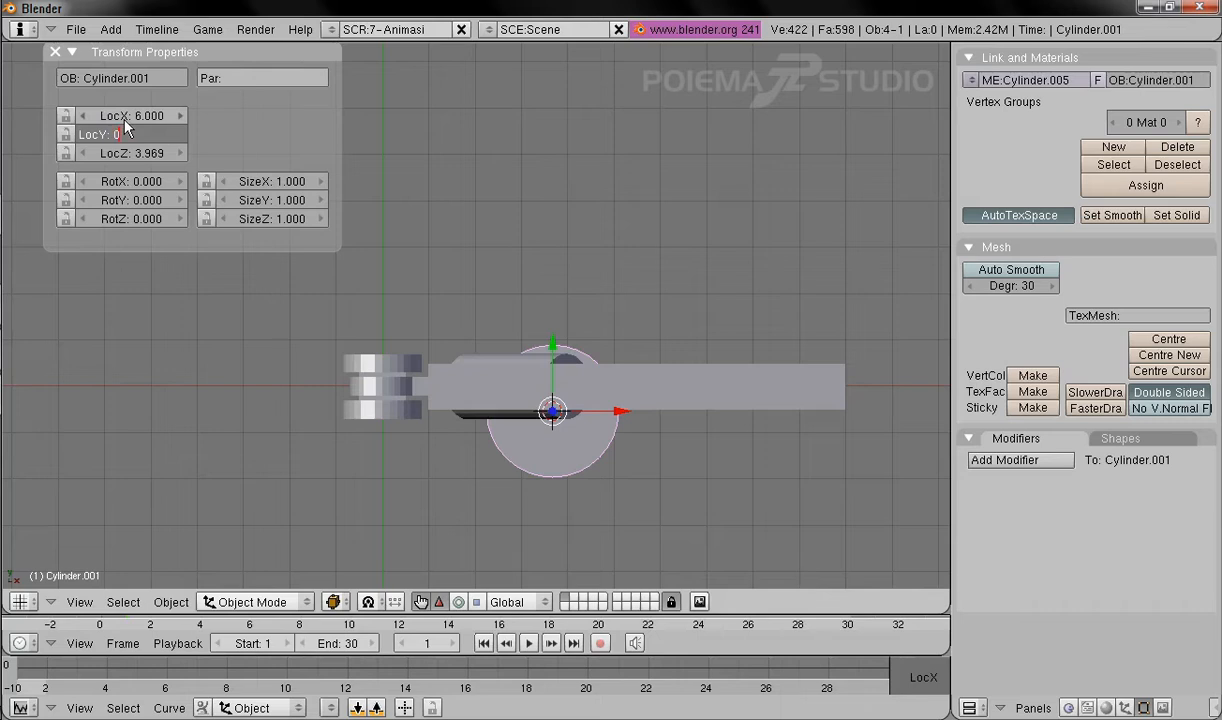
key(Tab)
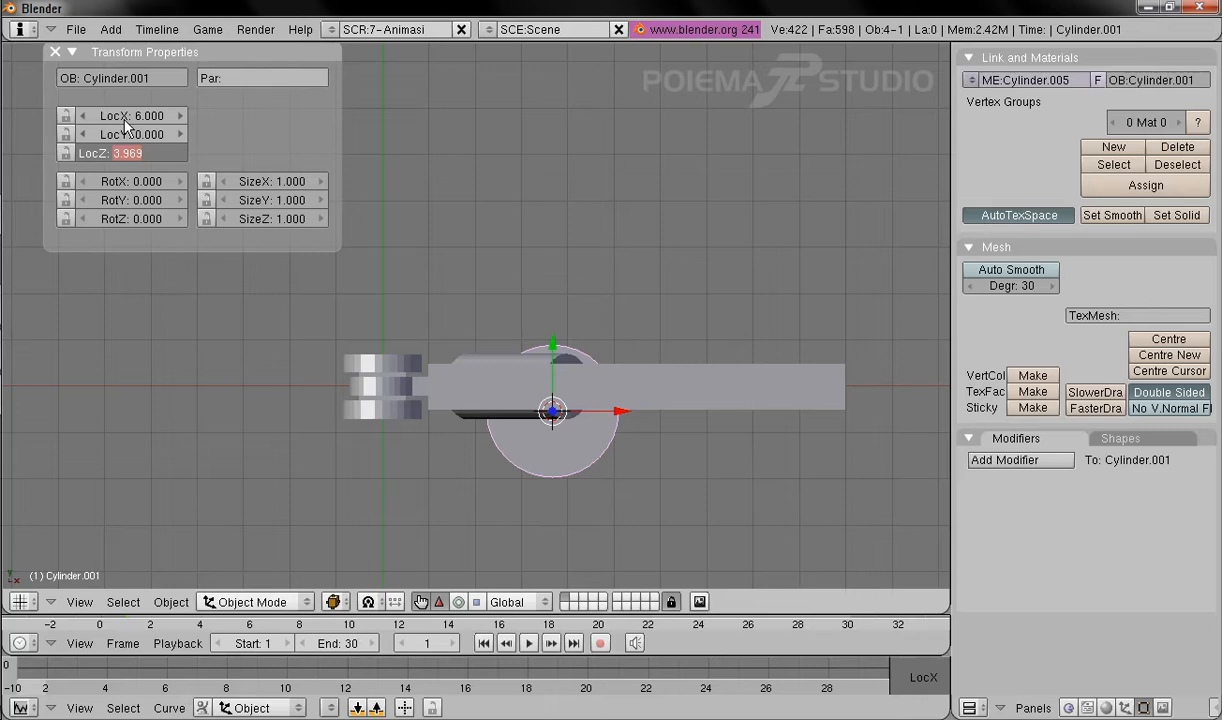
text(8)
key(BackSpace)
text(7)
key(BackSpace)
text(8)
key(Return)
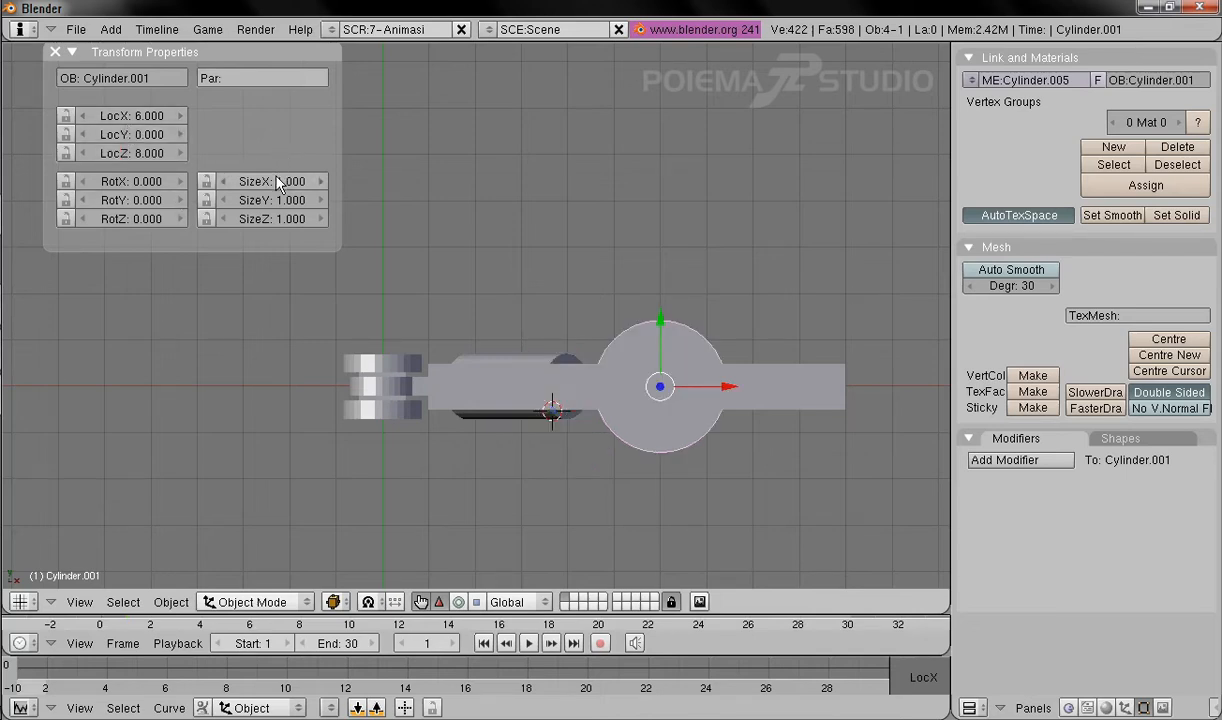
Step: Set the new cylinder's X rotation to 90 degrees
click(134, 182)
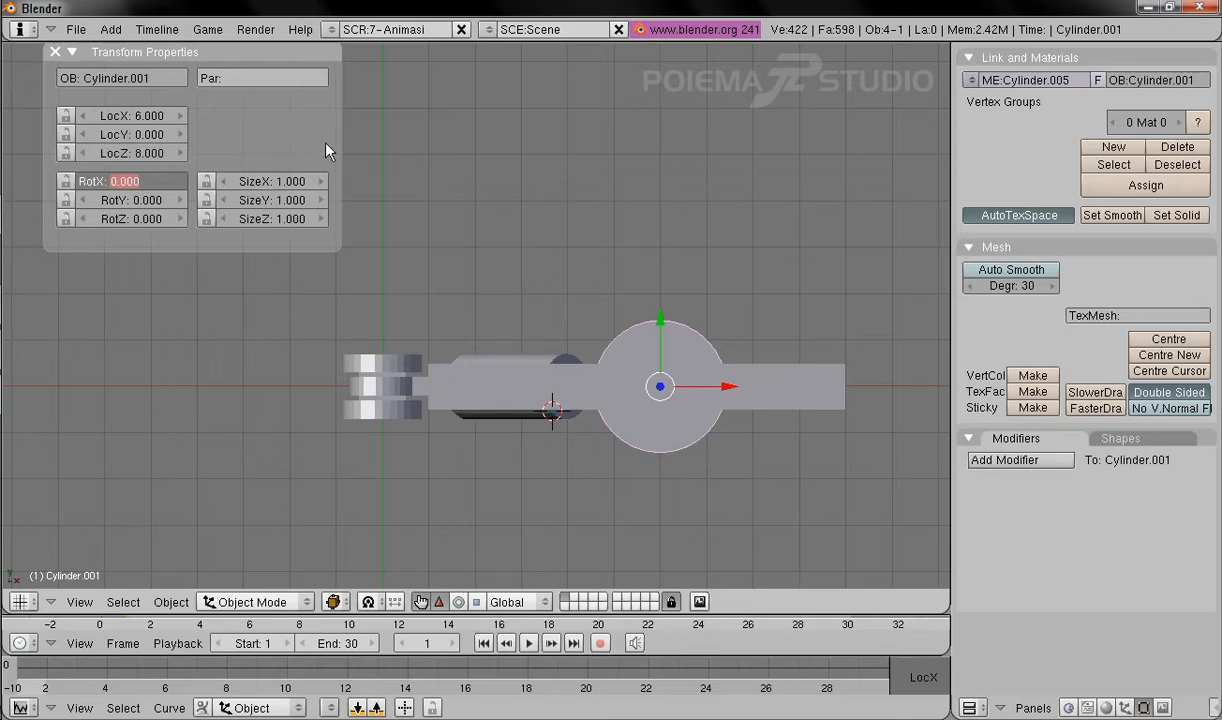
text(90)
key(Tab)
Step: Scale the new cylinder to X 0.5, Y 0.5 and Z 0.2 to form a small hinge disc
key(Tab)
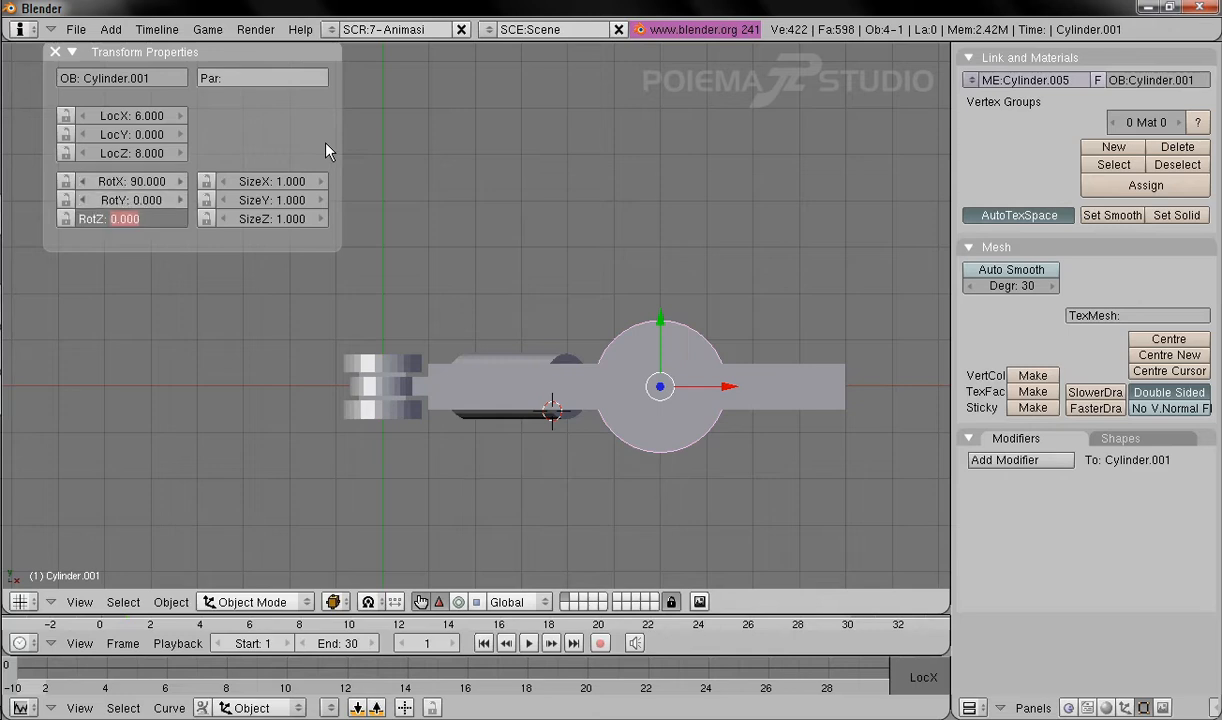
key(Tab)
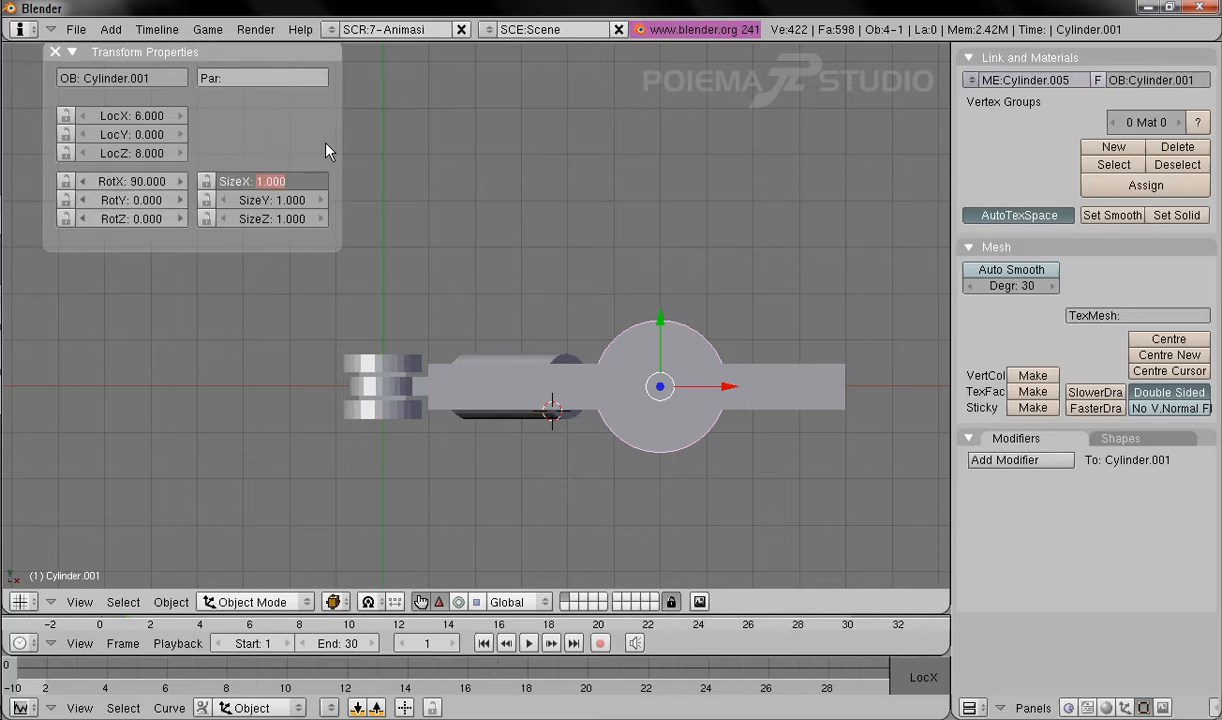
text(5)
key(Tab)
text(.5)
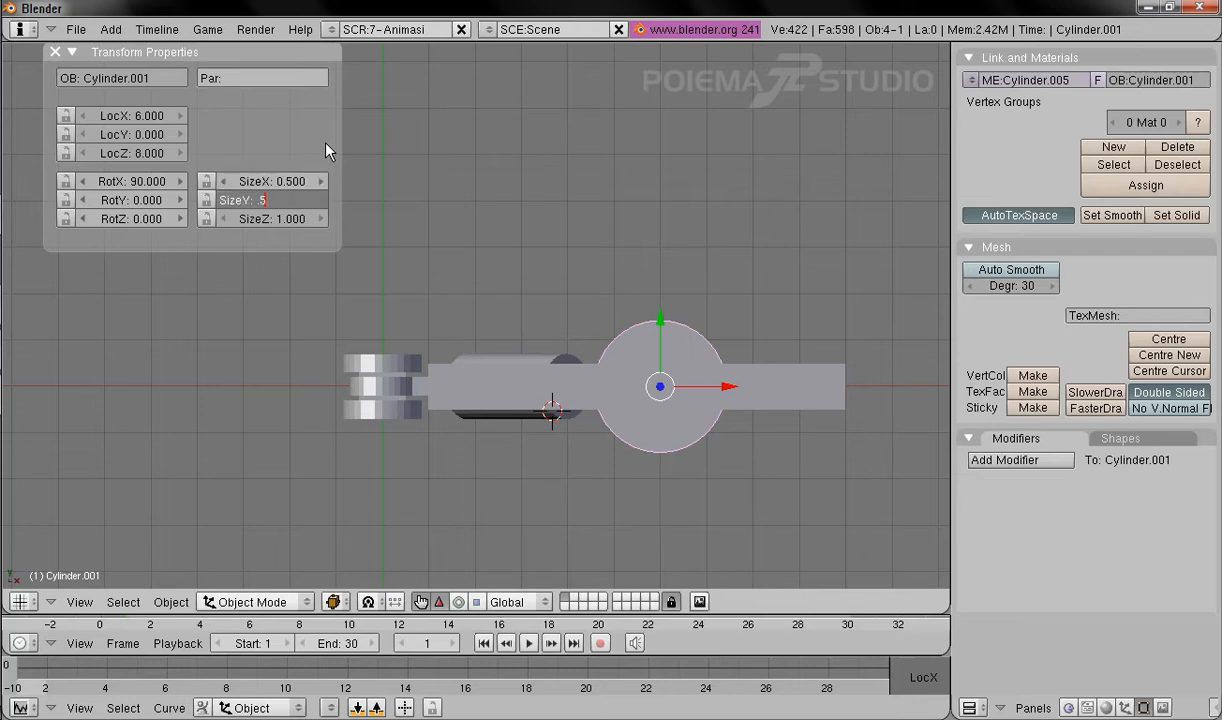
key(Tab)
text(.2)
key(Return)
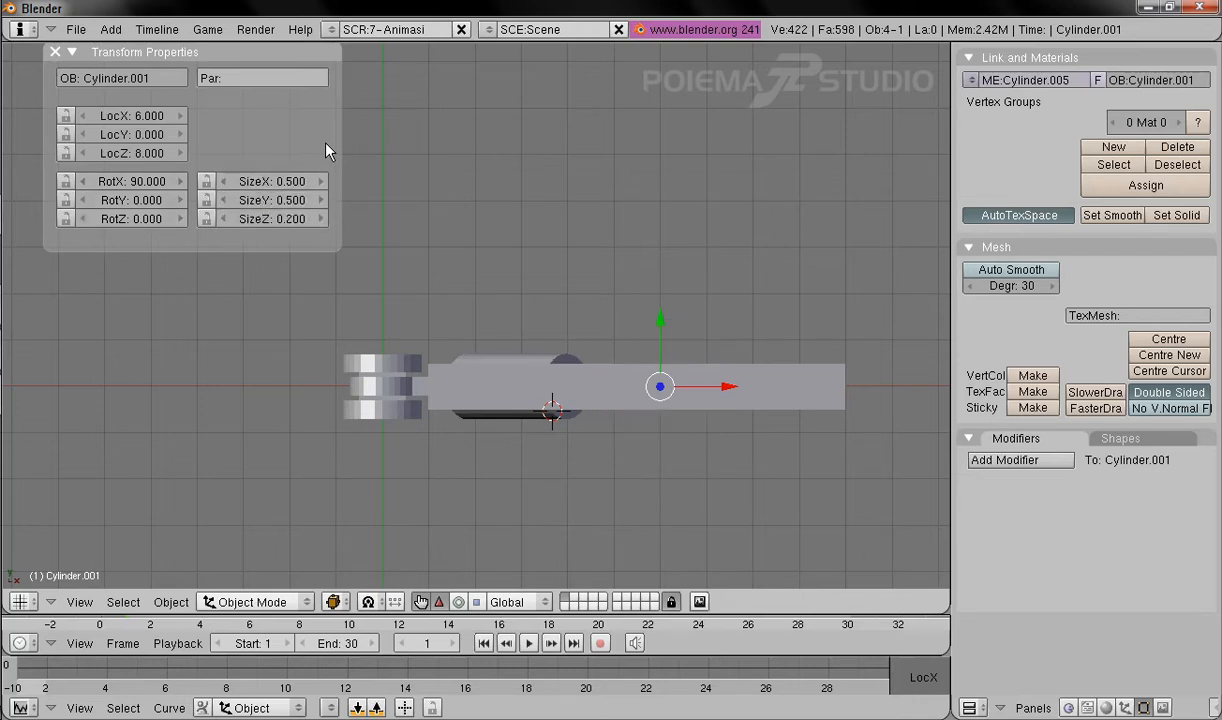
Step: In front view, move the hinge disc against the underside of the horizontal arm at X 7 and Z 9
click(79, 601)
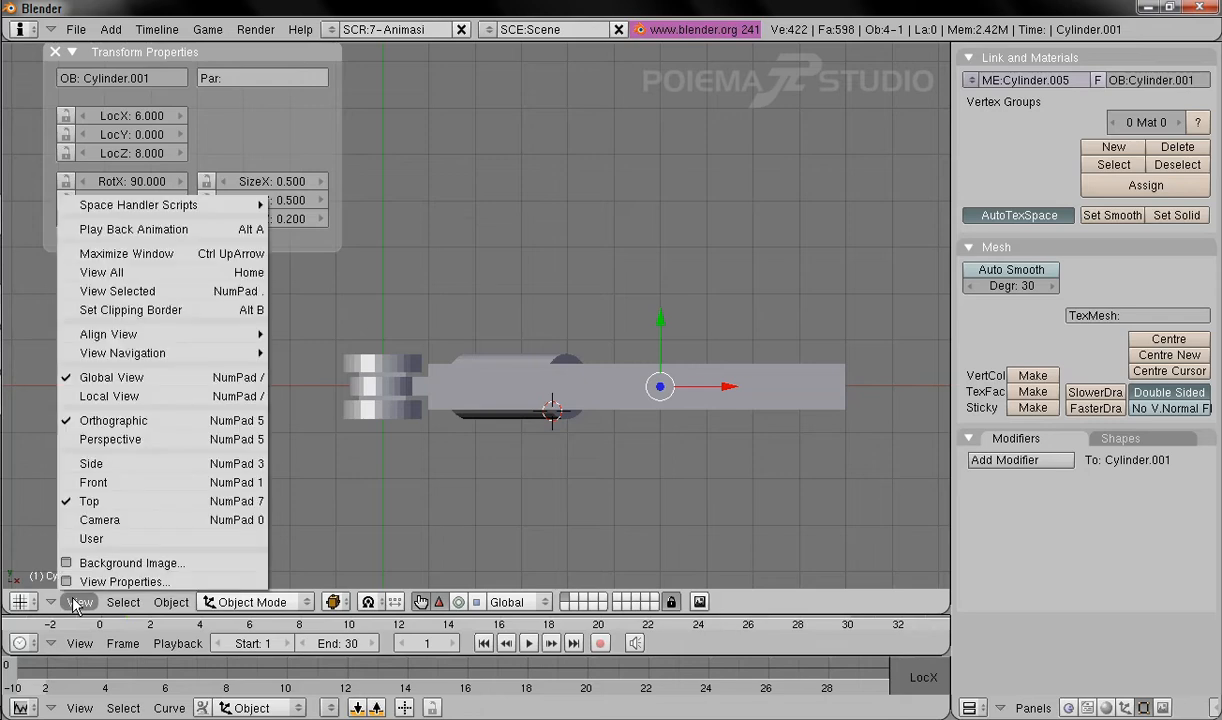
click(113, 484)
shift+middle_drag(683, 218, 615, 350)
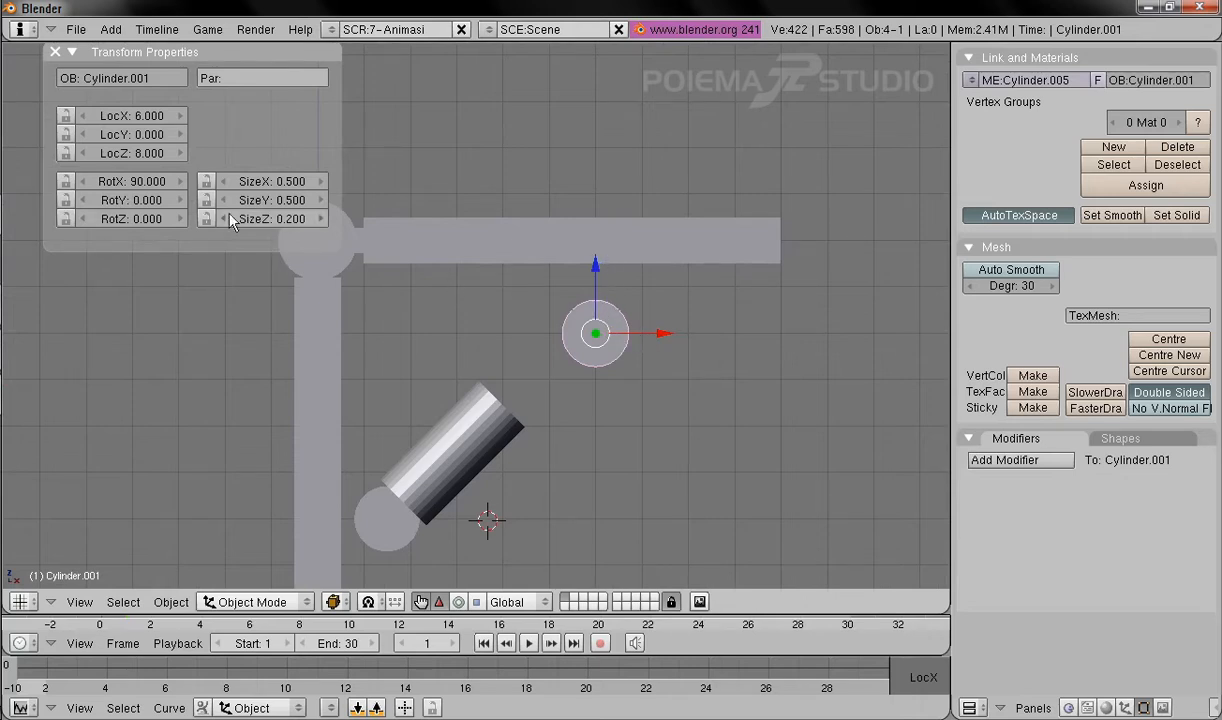
click(137, 119)
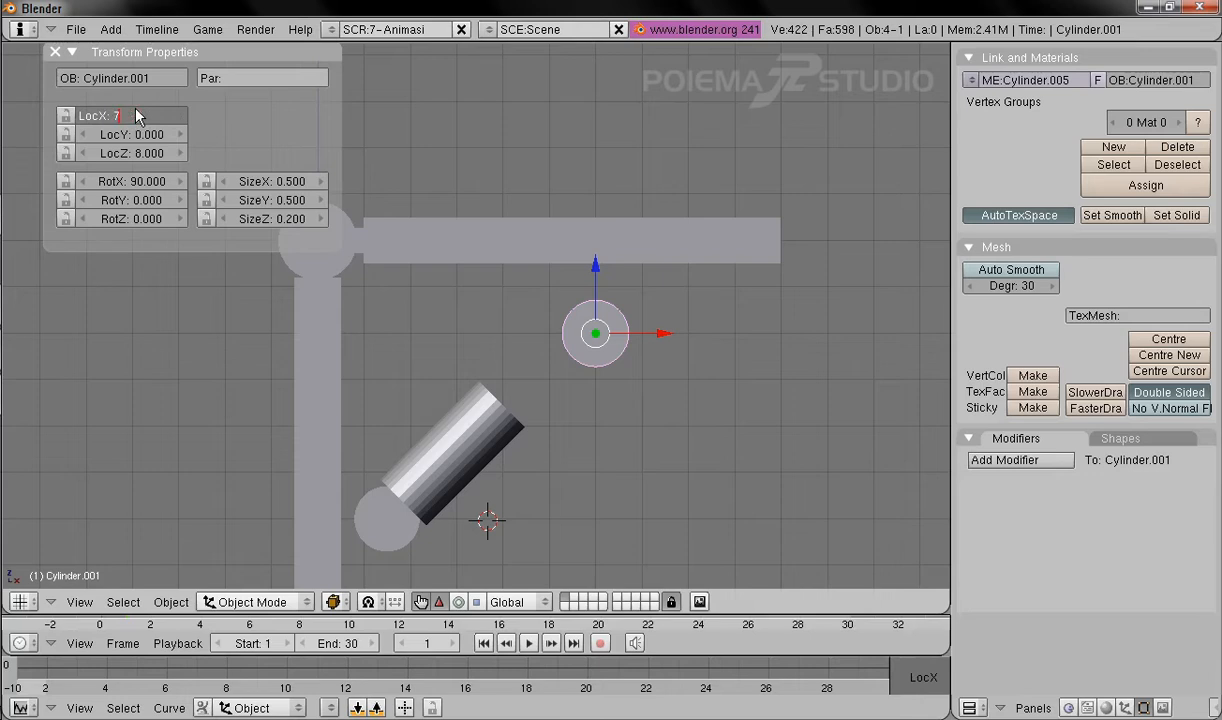
text(7)
key(Tab)
key(Tab)
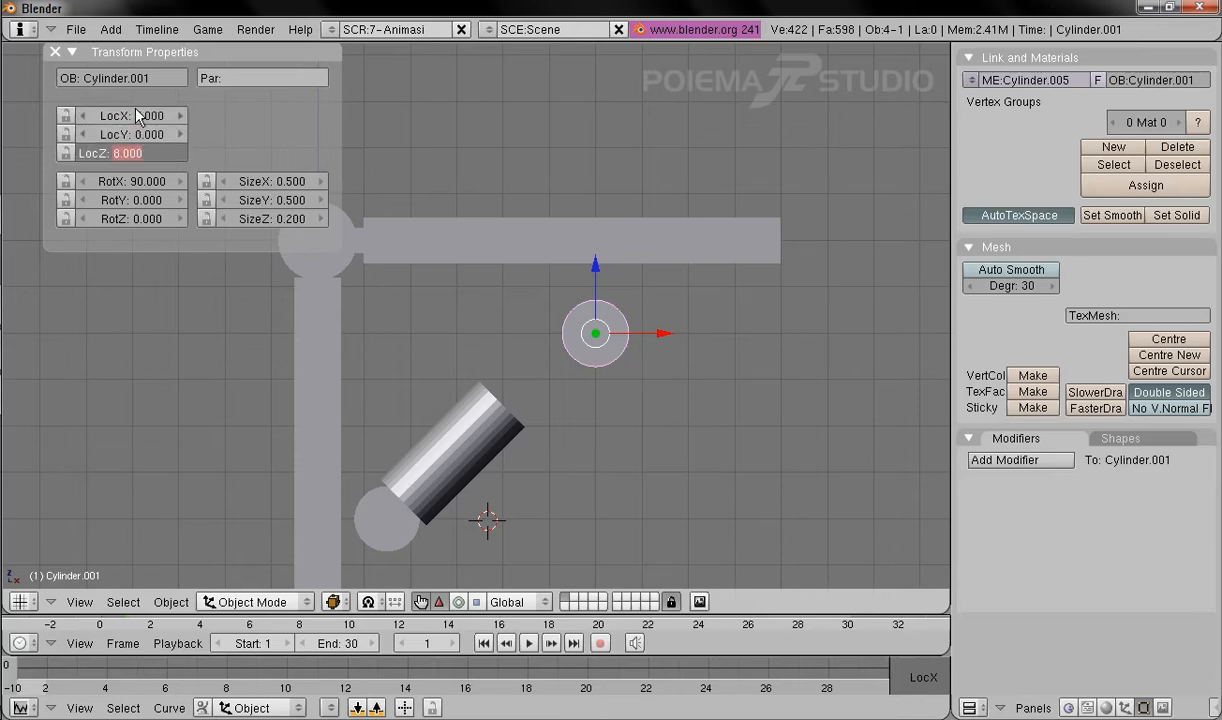
text(9)
key(Return)
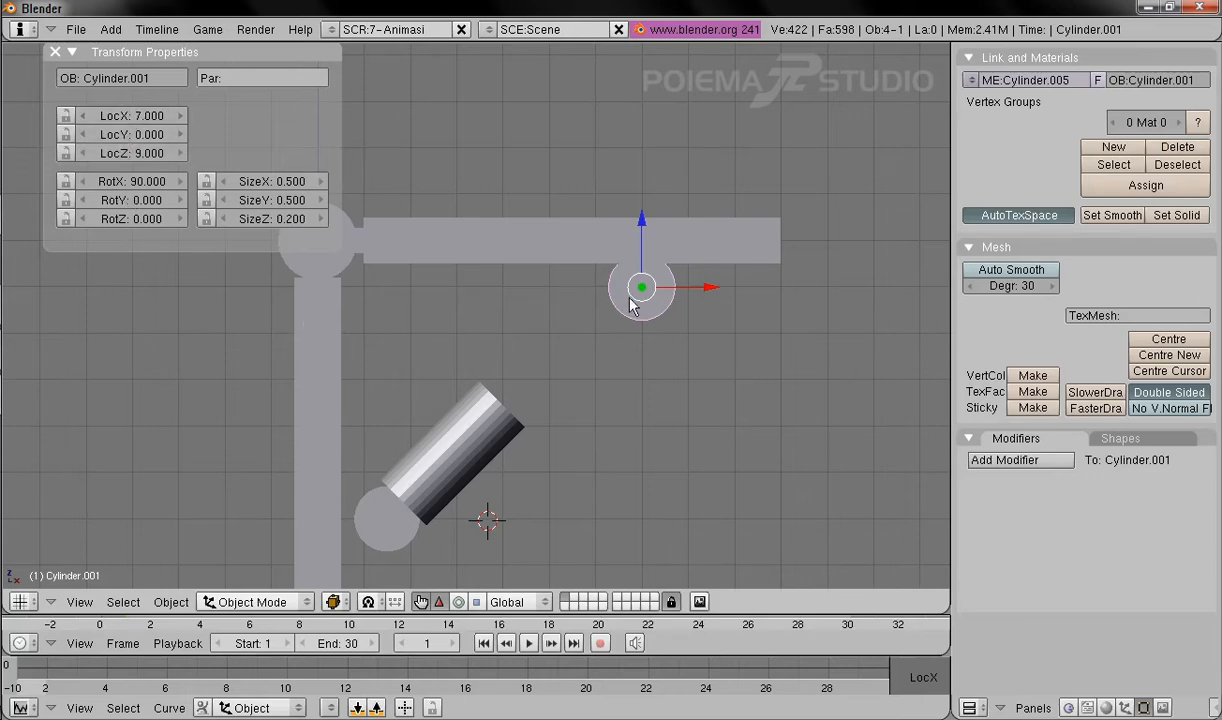
Step: Duplicate the hinge disc and place the copy below it at about X 8.4 and Z 6.8
shift+middle_drag(652, 347, 655, 338)
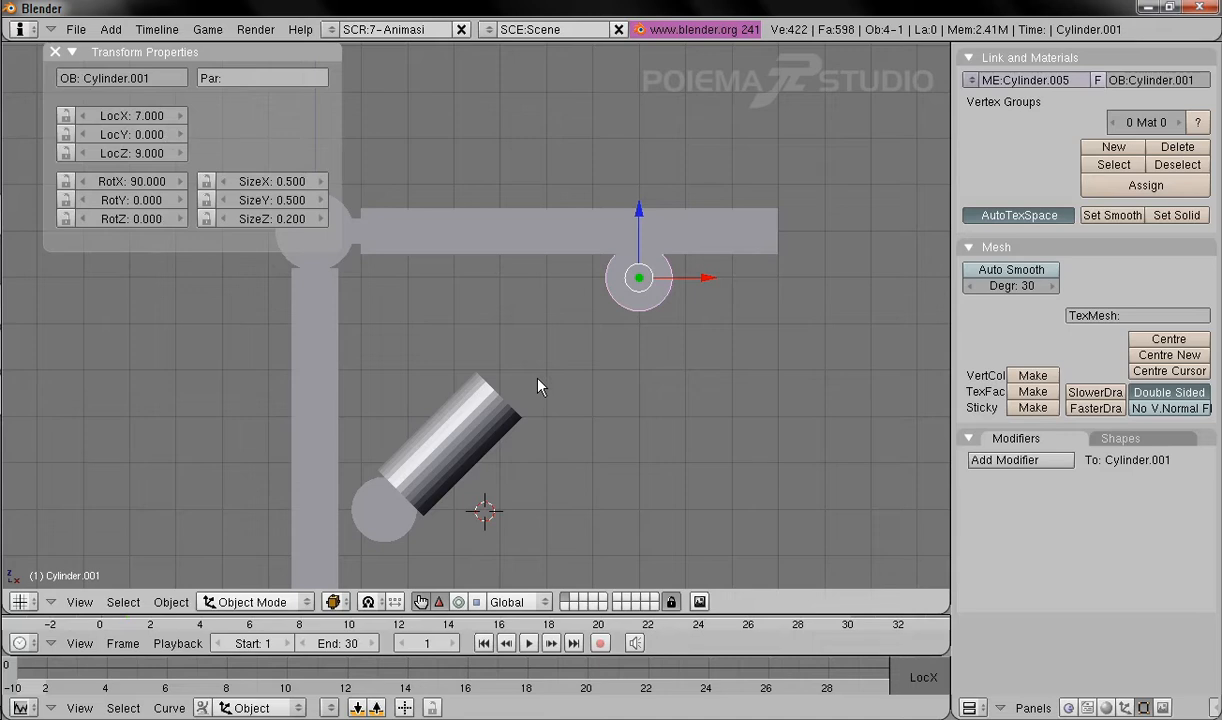
click(172, 603)
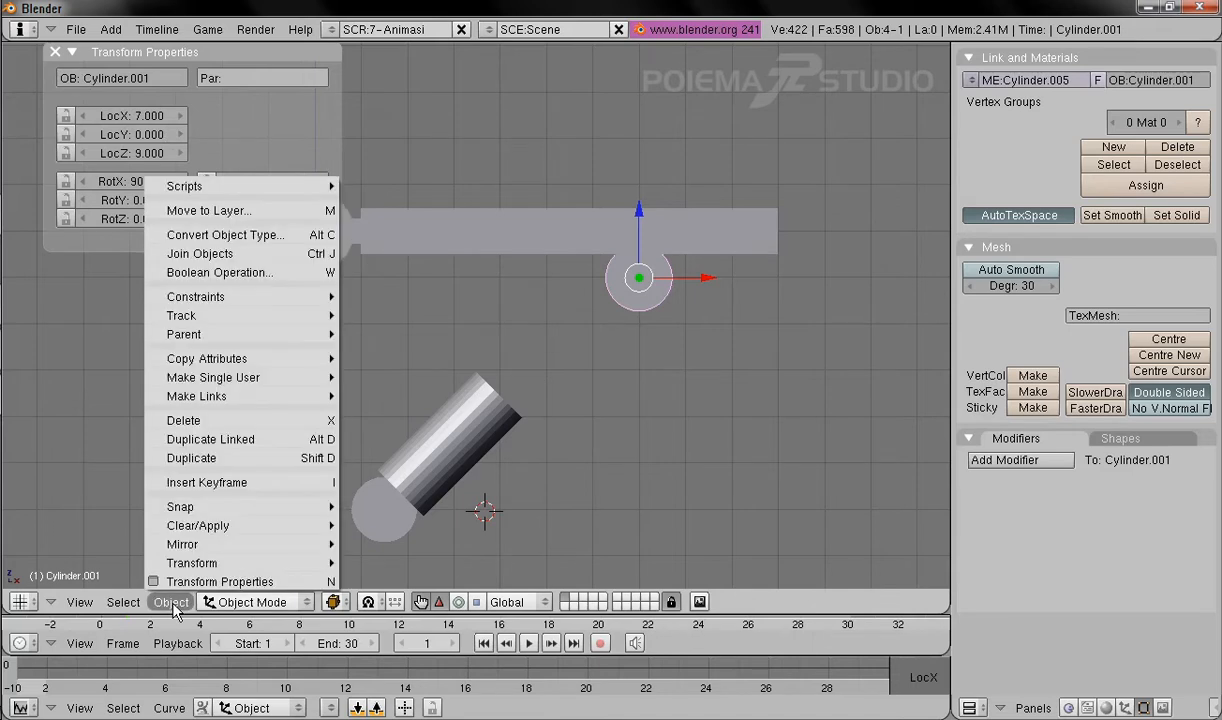
click(235, 458)
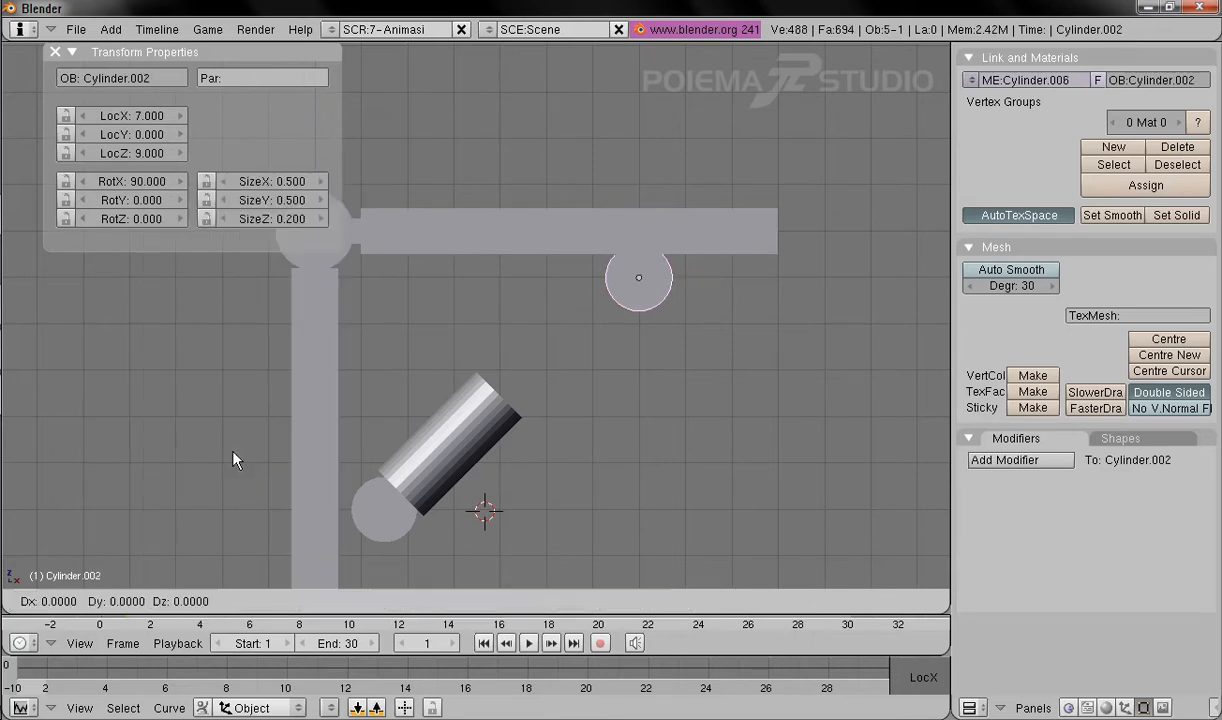
click(298, 552)
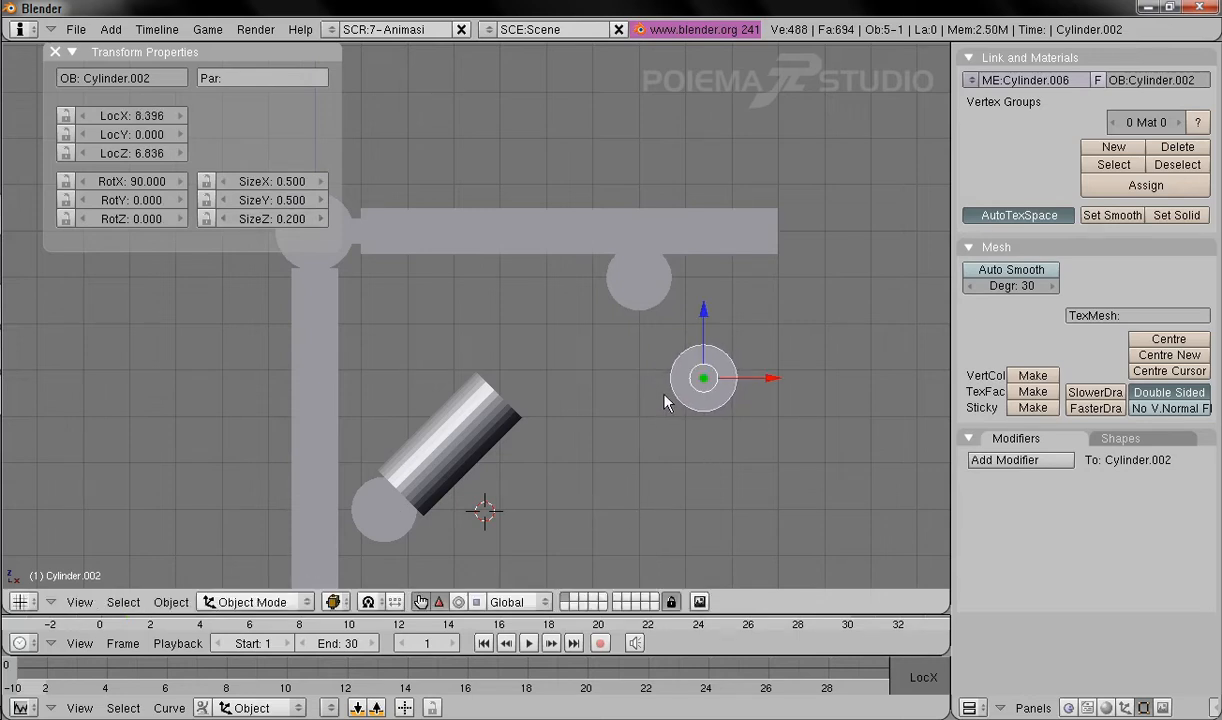
Step: Align the duplicated disc directly under the hinge by setting its location to X 7 and Z 8
click(138, 120)
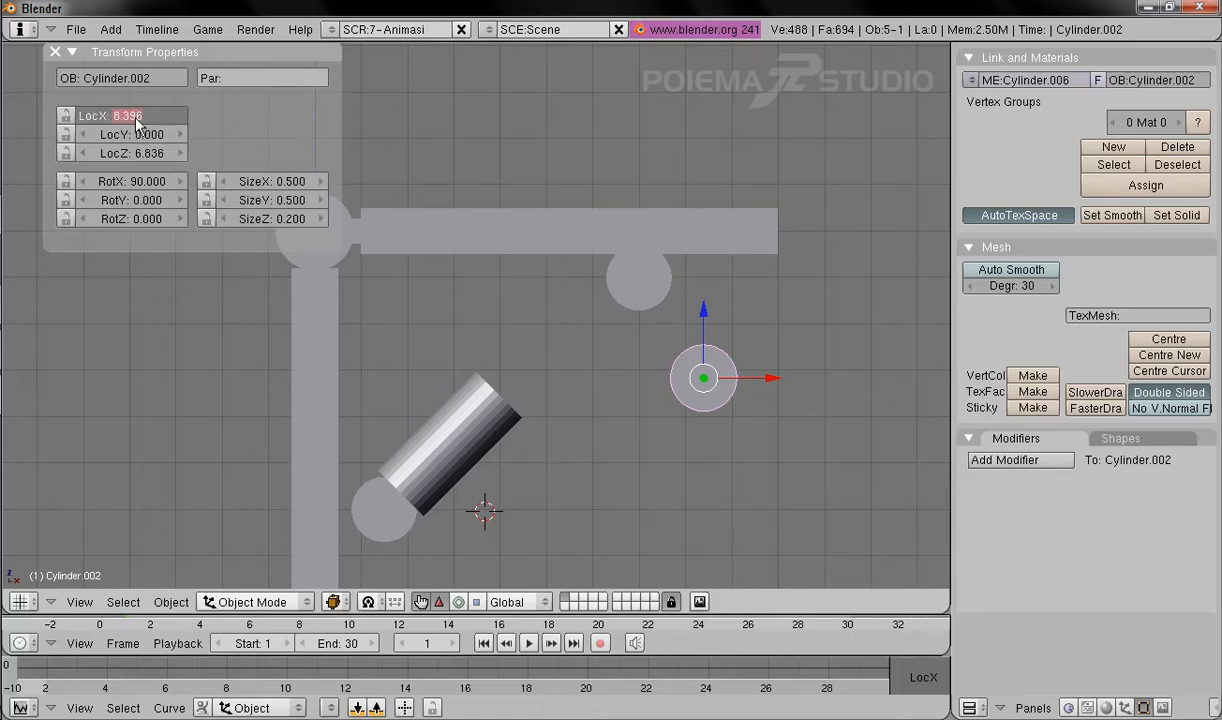
text(7)
key(Return)
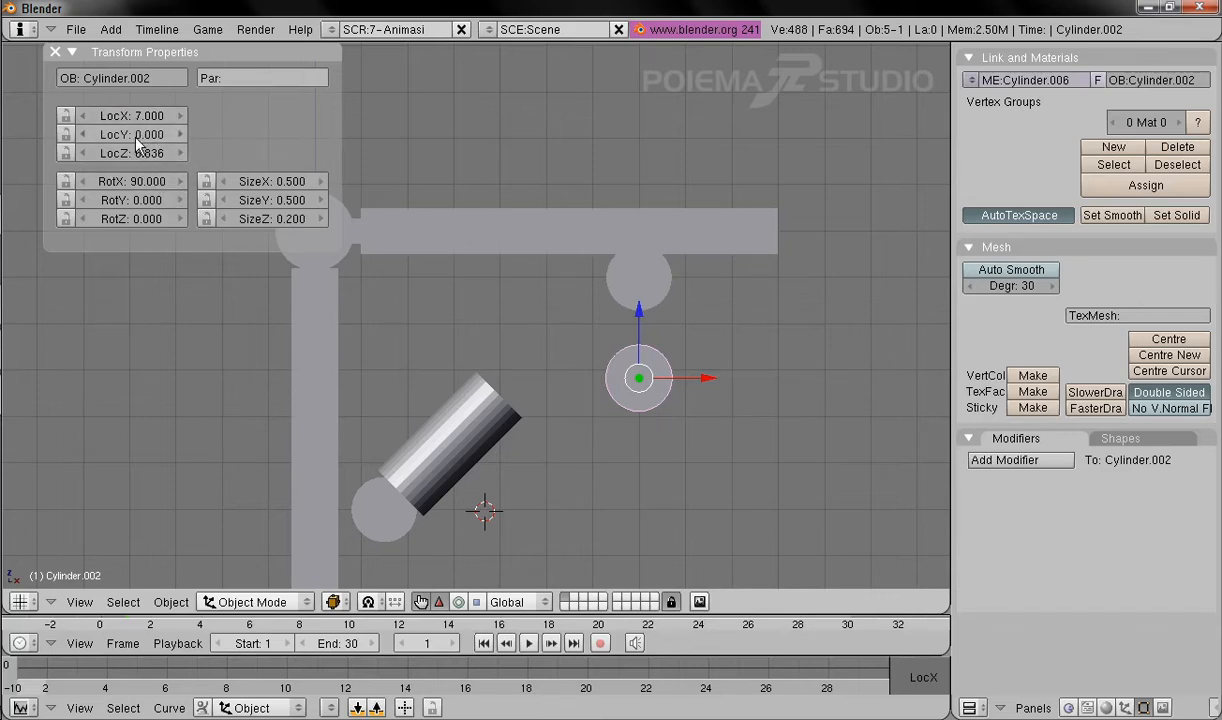
click(143, 156)
key(Return)
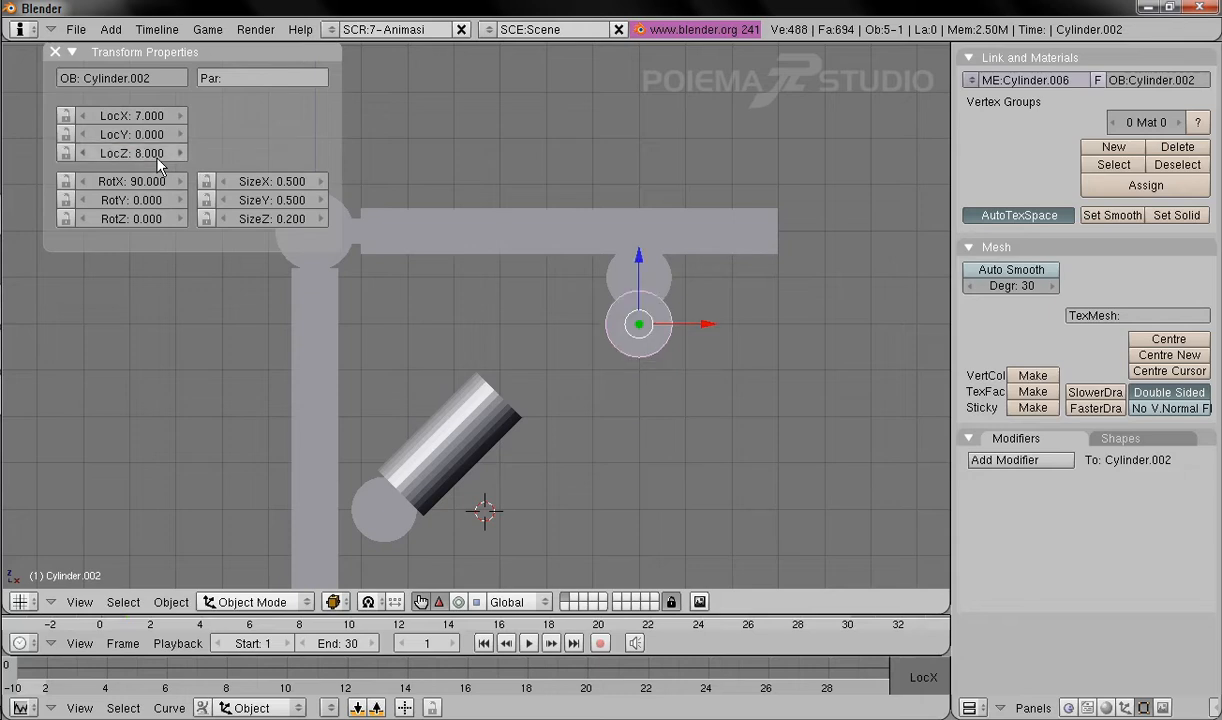
Step: Set the duplicated disc's X rotation to 0 so its axis runs vertically
click(128, 187)
text(0)
key(Return)
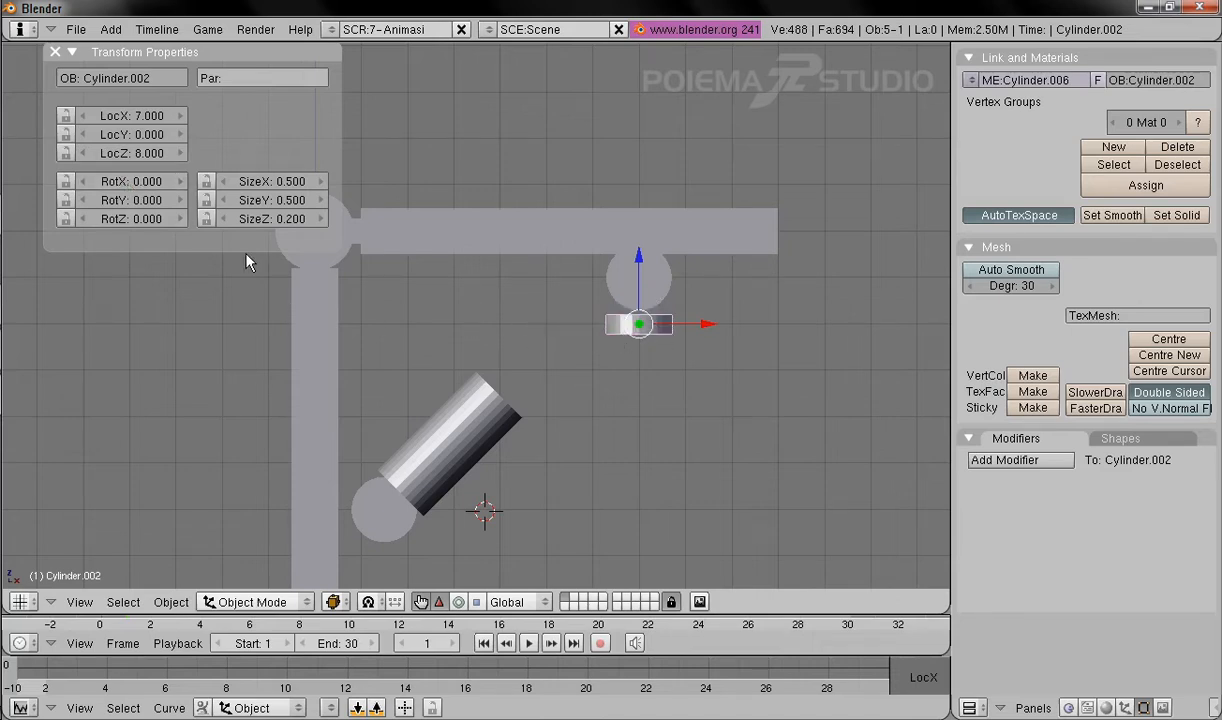
Step: Lengthen the duplicated cylinder into a rod by trying a Z size of 6 and setting it to 3
shift+middle_drag(612, 276, 575, 272)
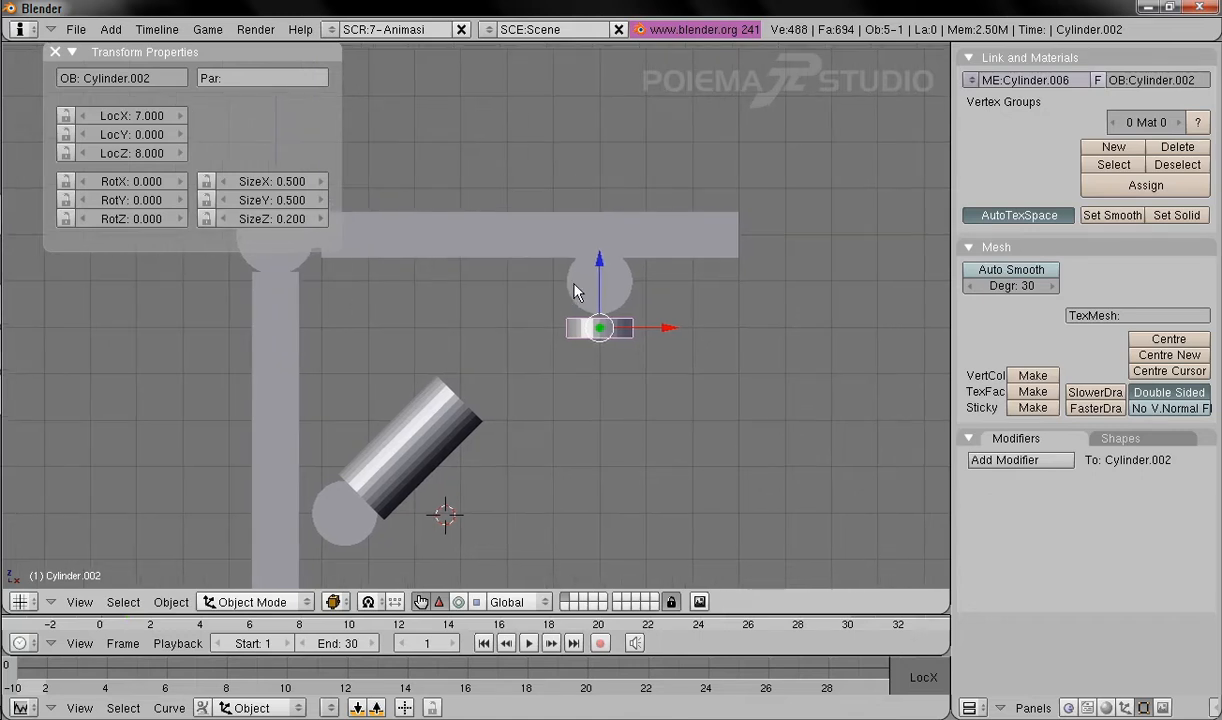
click(271, 219)
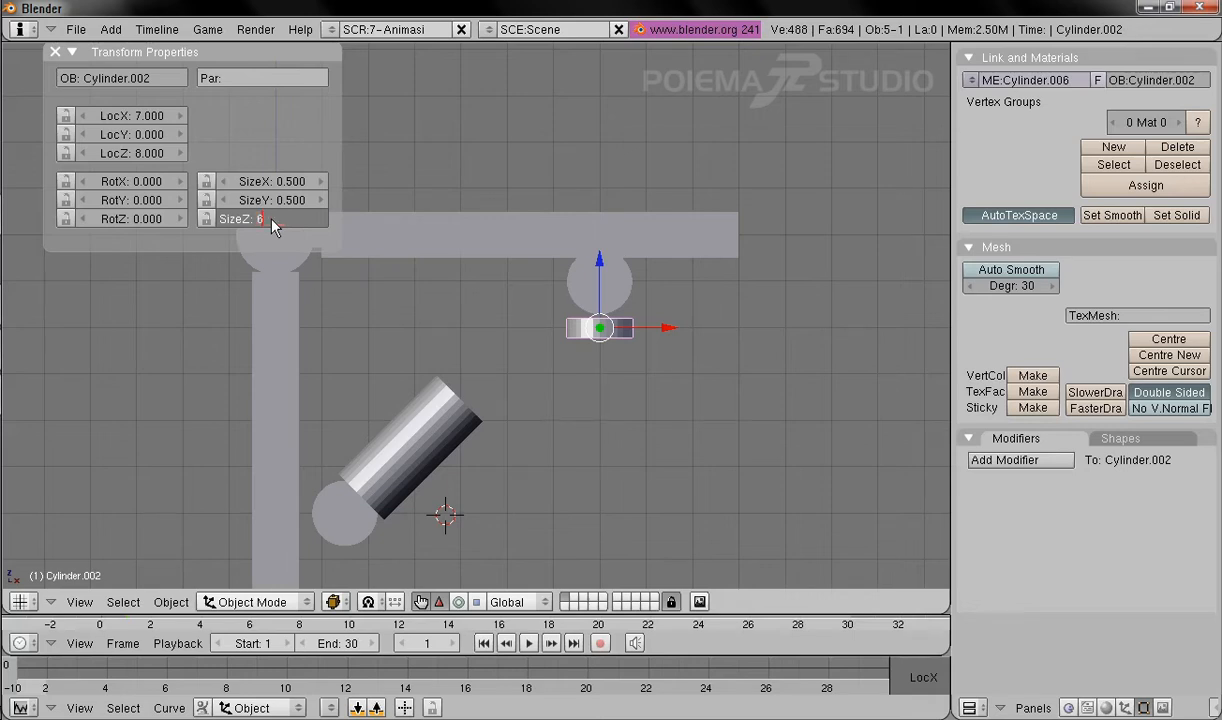
key(Return)
click(272, 220)
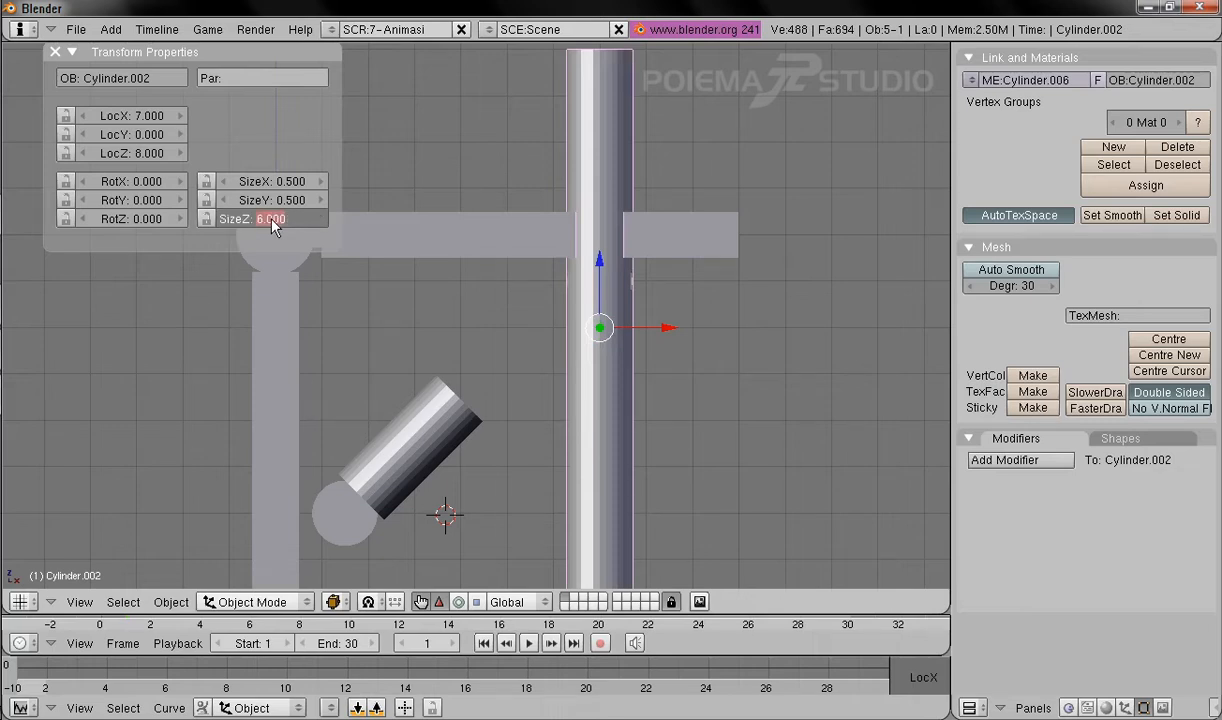
text(3)
key(Return)
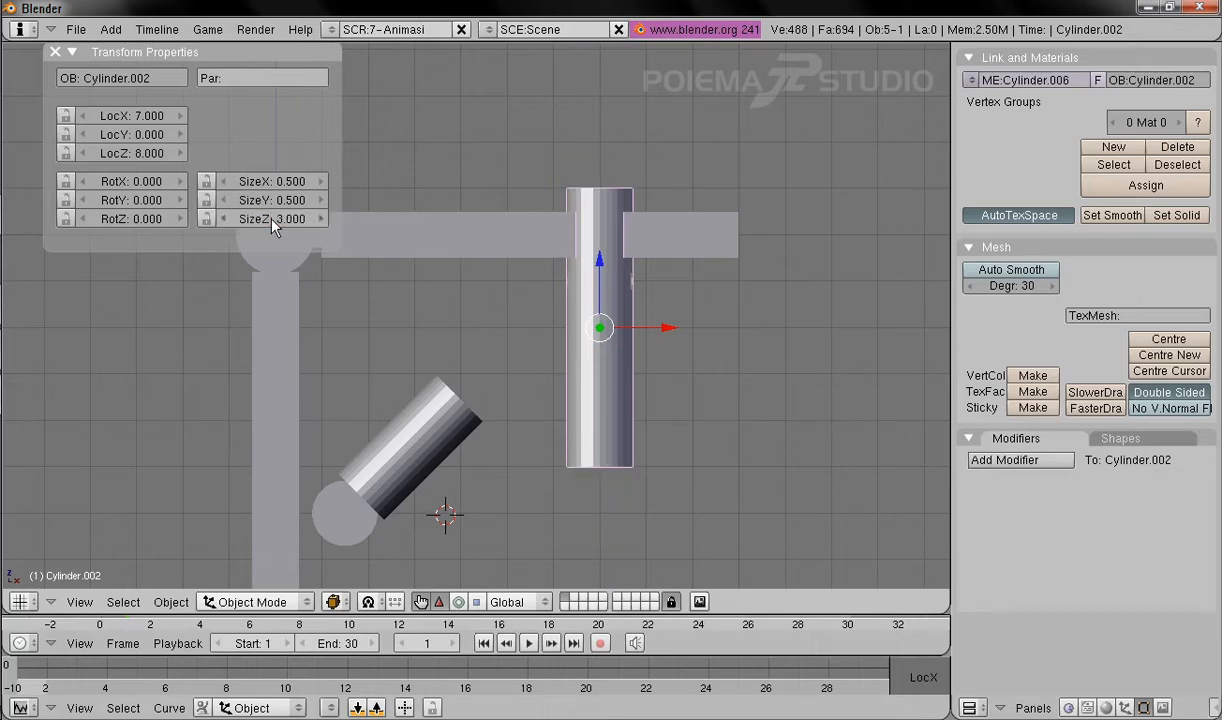
Step: Thin the vertical rod by setting its X and Y sizes to 0.3
click(273, 187)
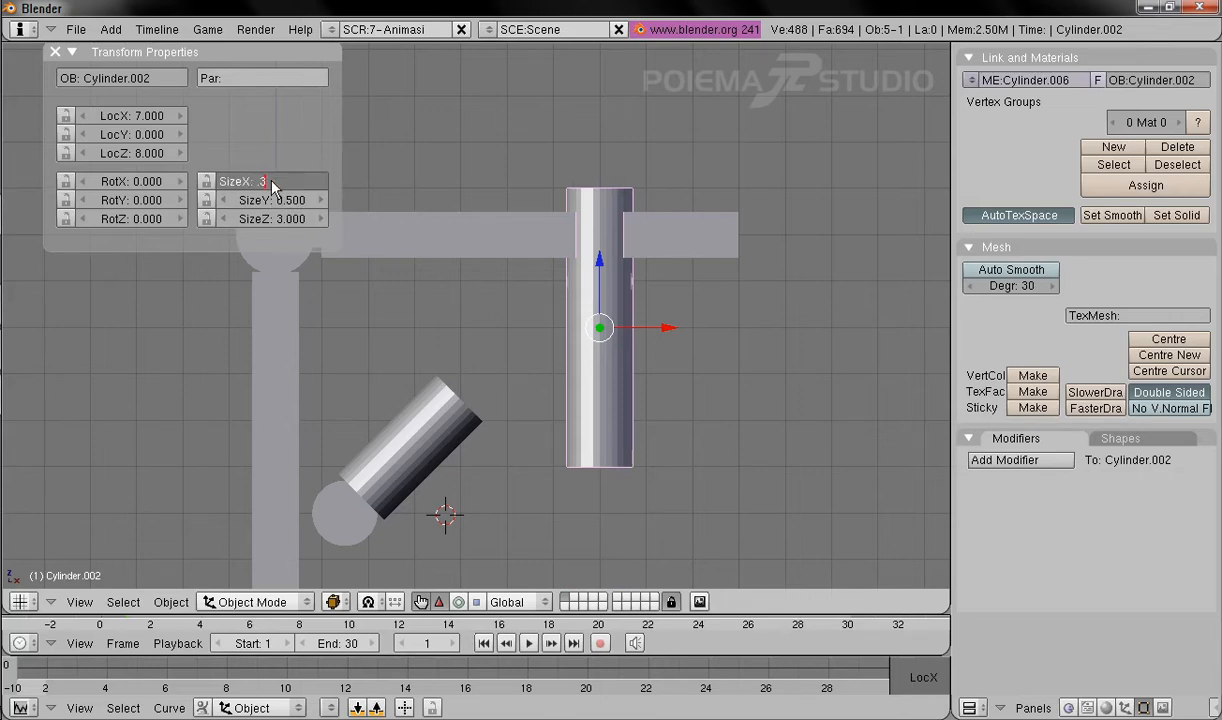
text(0.3)
key(Tab)
text(0.3)
key(Return)
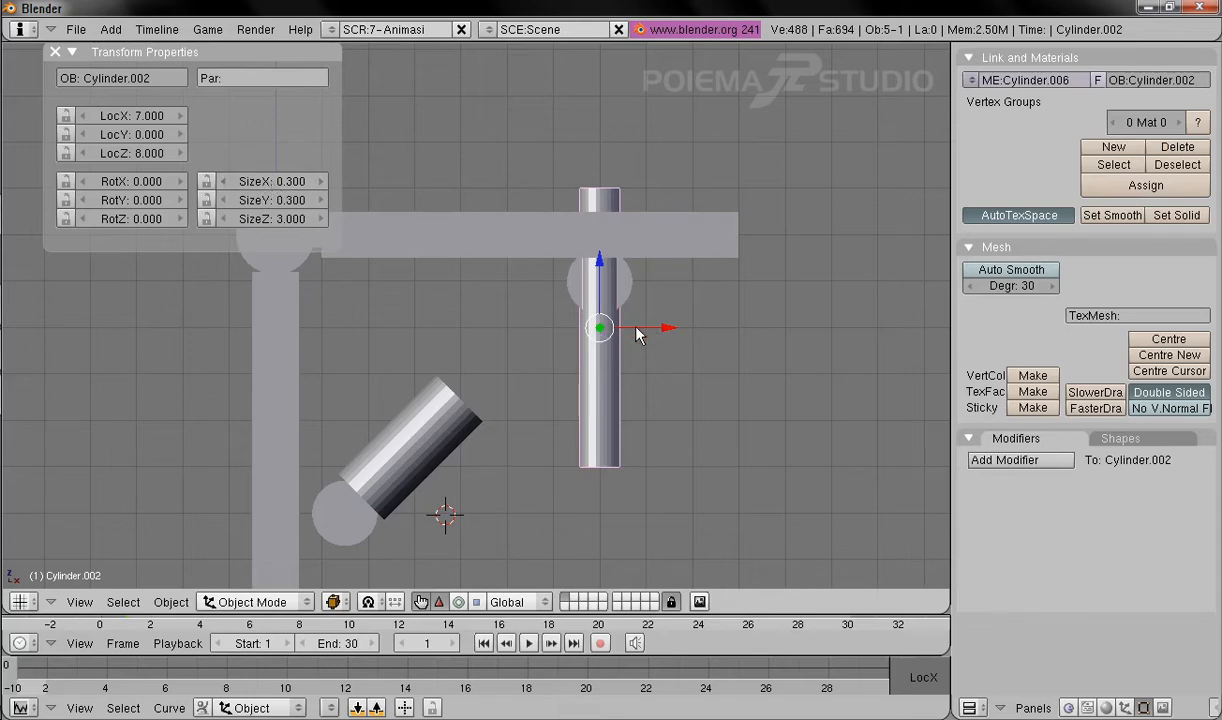
Step: Try a Z size of 2 on the thin rod and set it back to 3
click(280, 220)
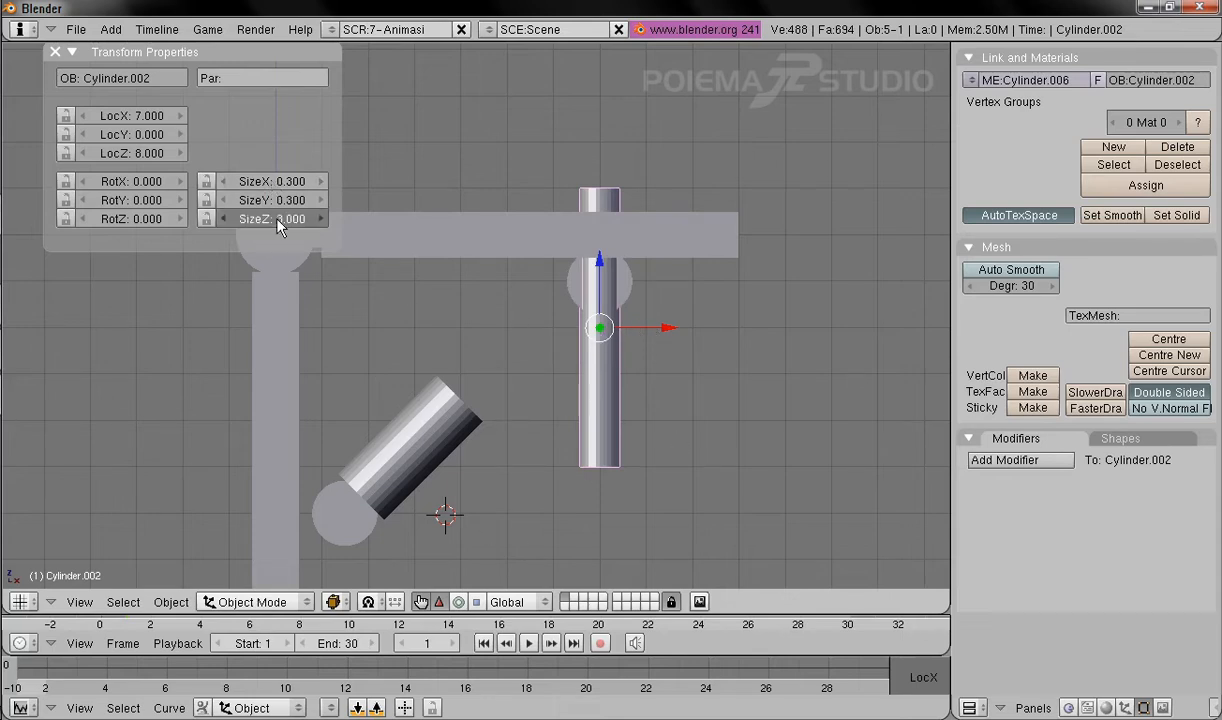
text(2)
key(Return)
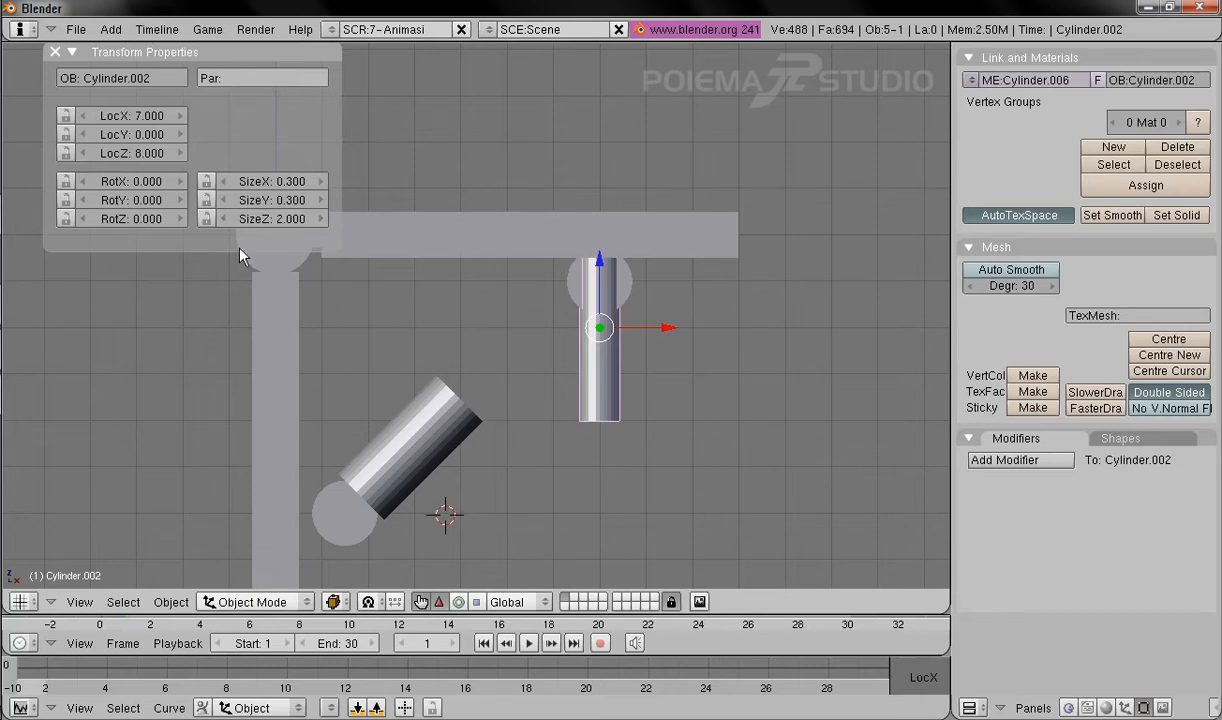
click(258, 220)
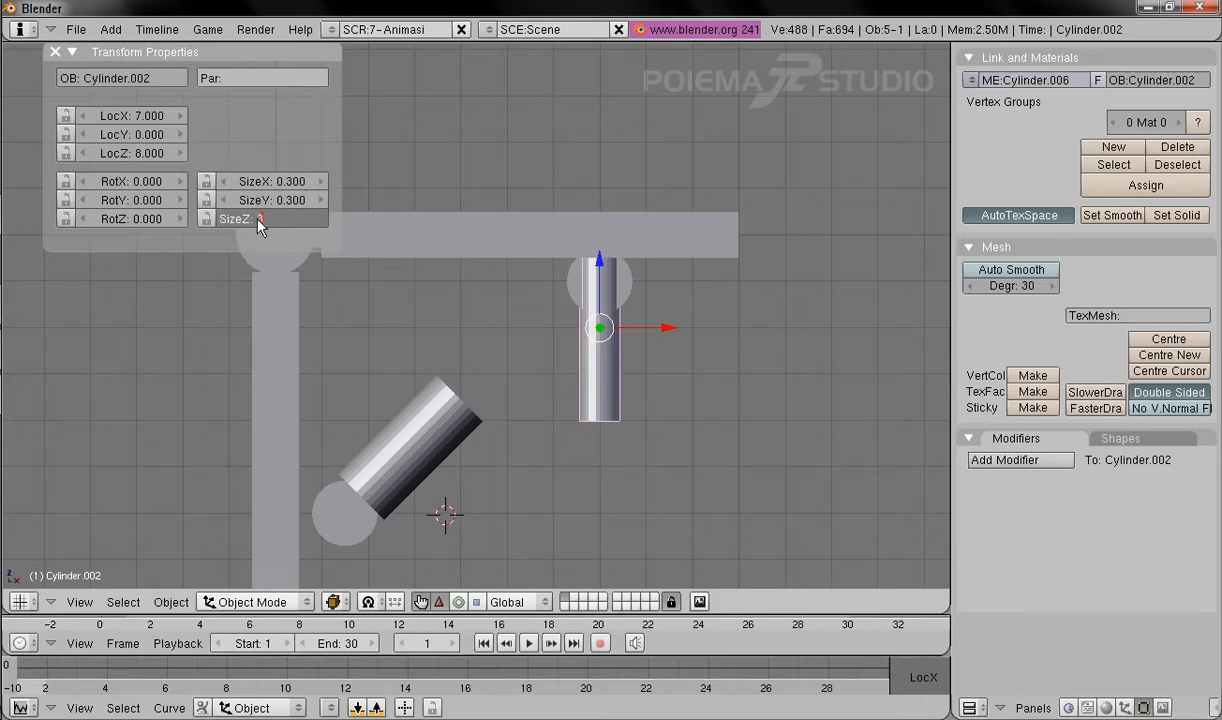
text(3)
key(Return)
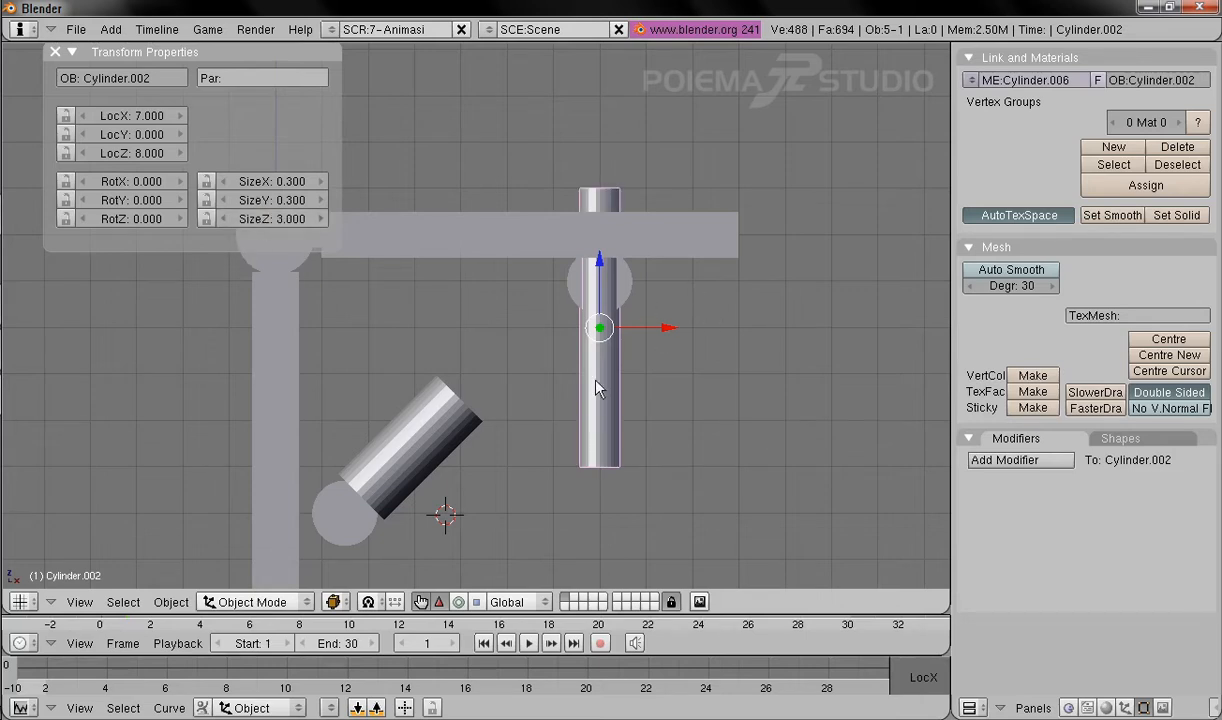
Step: Move the slim vertical cylinder below the round joint by setting its LocZ to 5.5
click(129, 153)
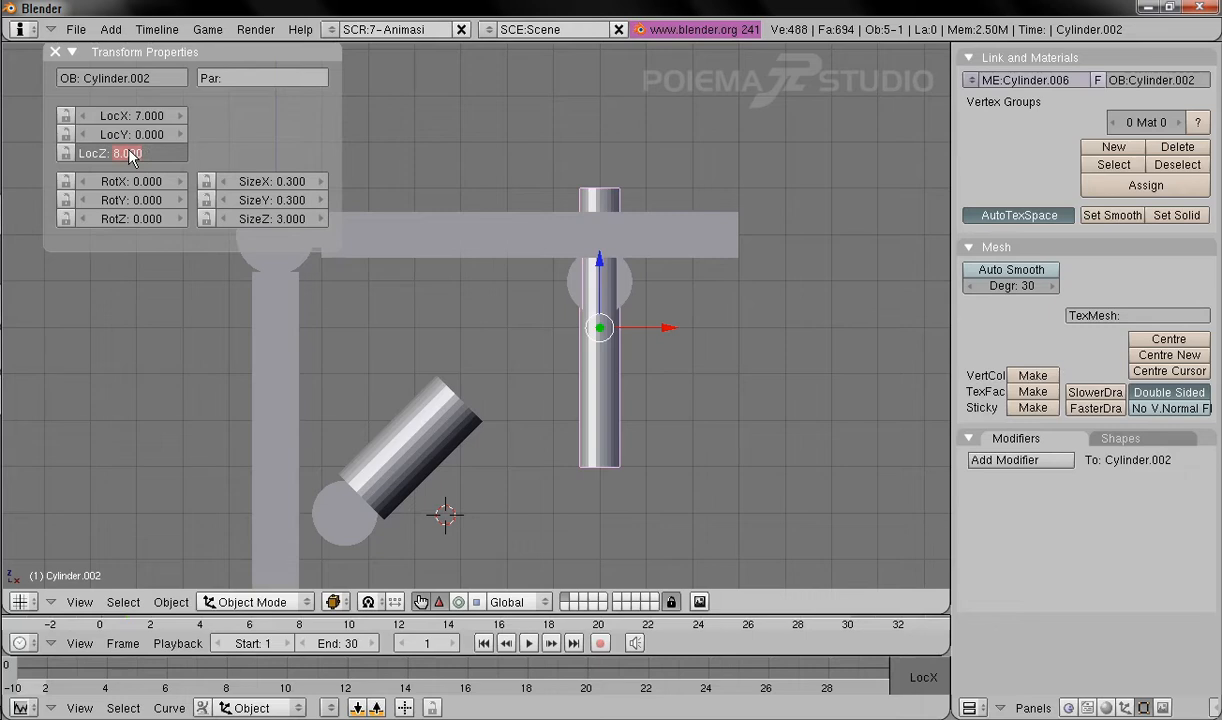
key(Return)
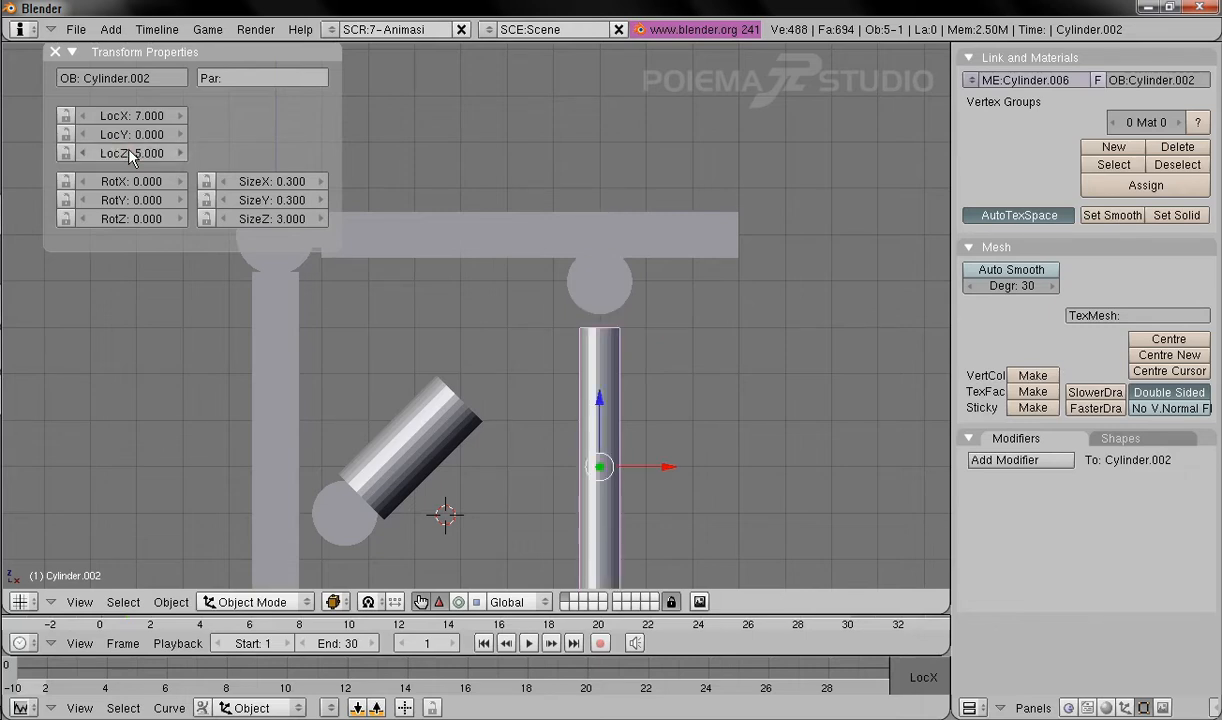
click(129, 153)
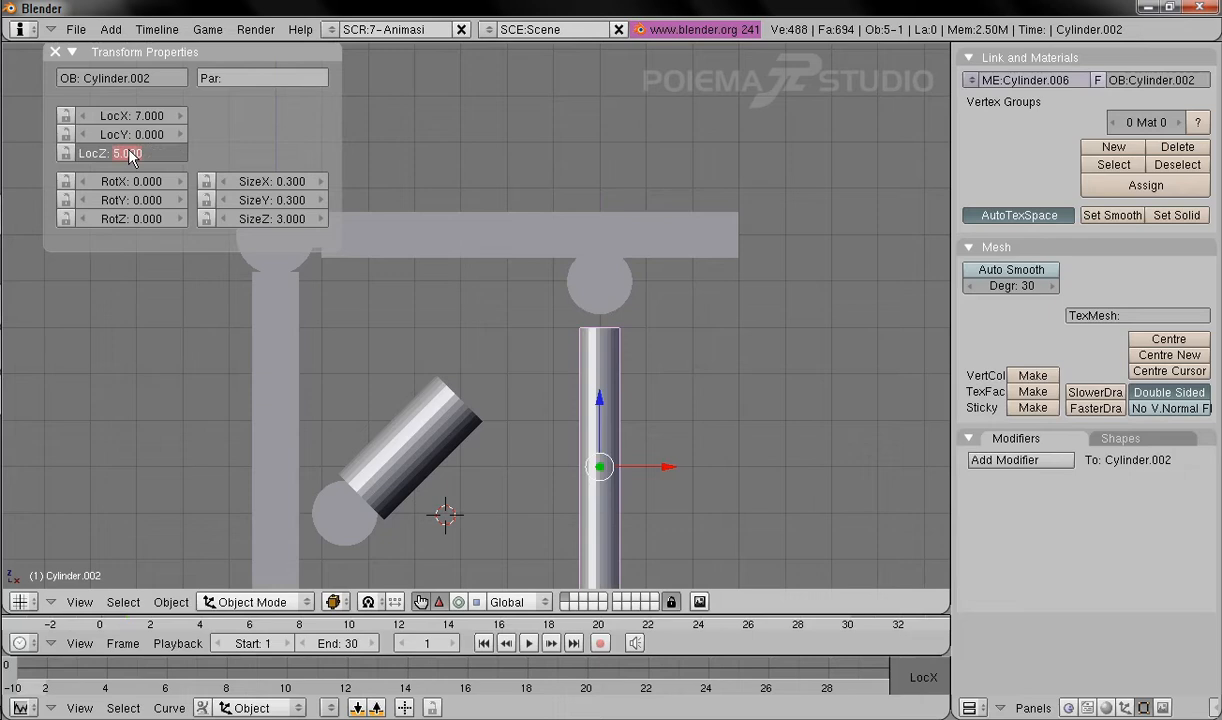
text(5.5)
key(Return)
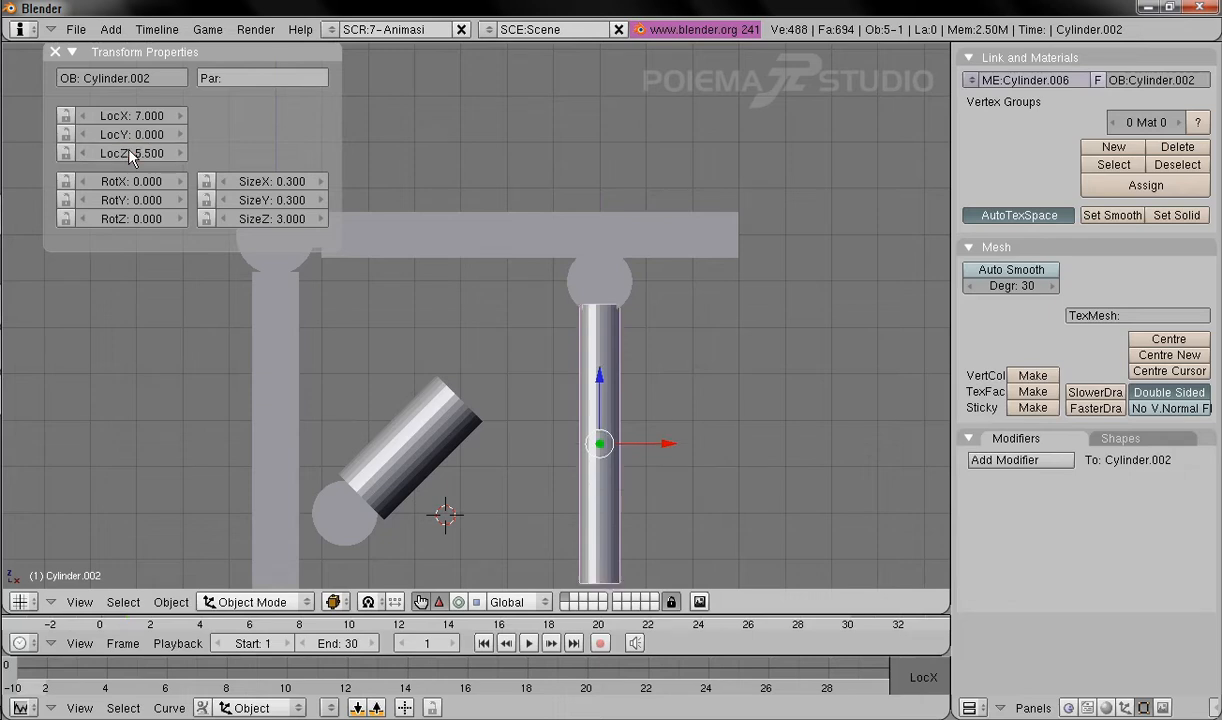
Step: Apply size and rotation to the slim vertical cylinder under the round joint
shift+middle_drag(703, 425, 674, 335)
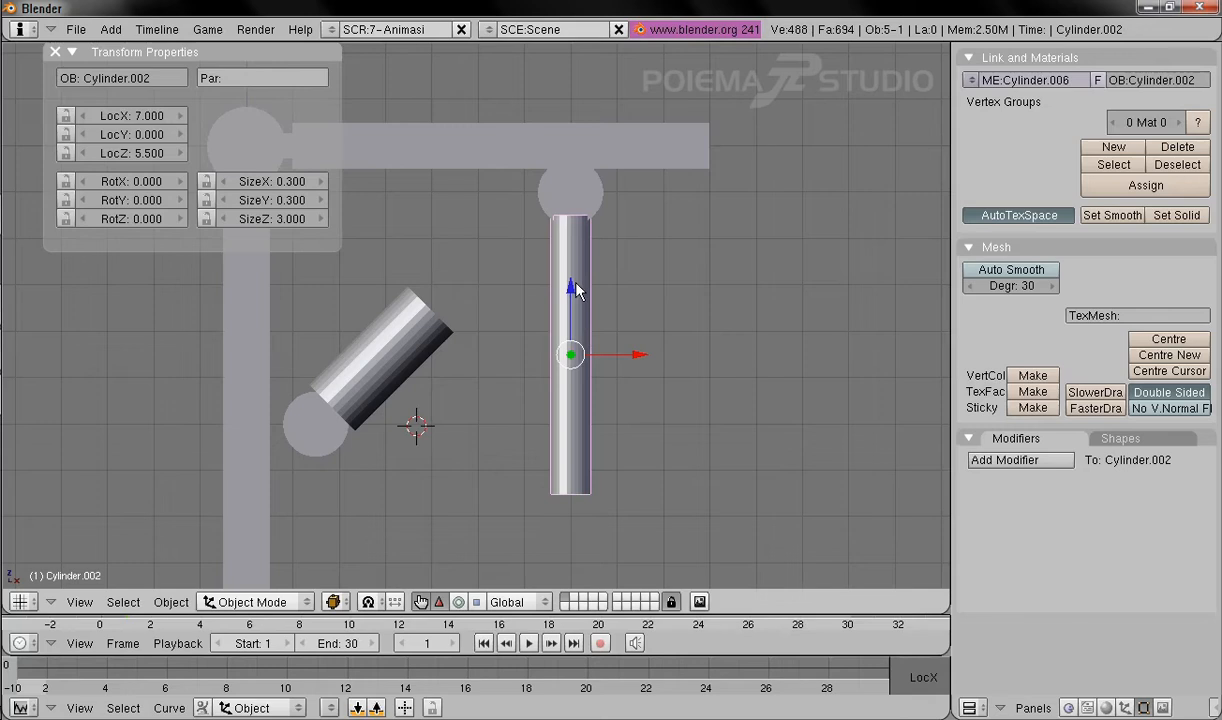
shift+middle_drag(569, 288, 571, 343)
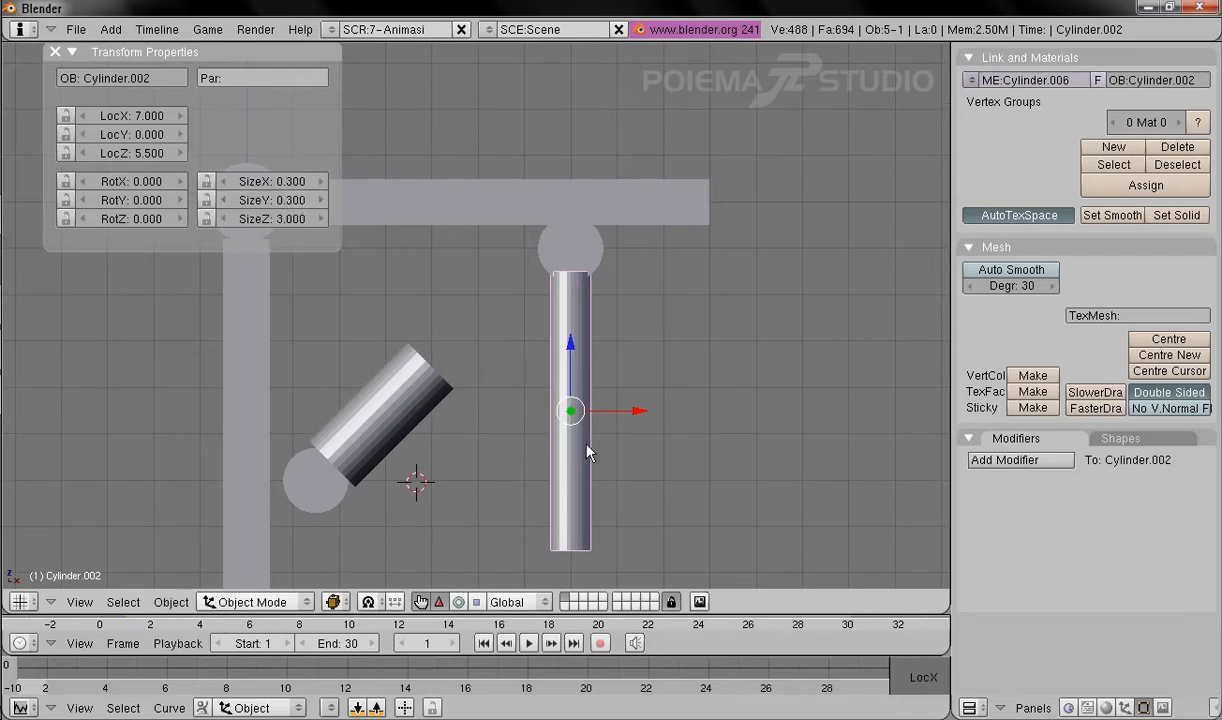
click(171, 602)
mouse_move(235, 526)
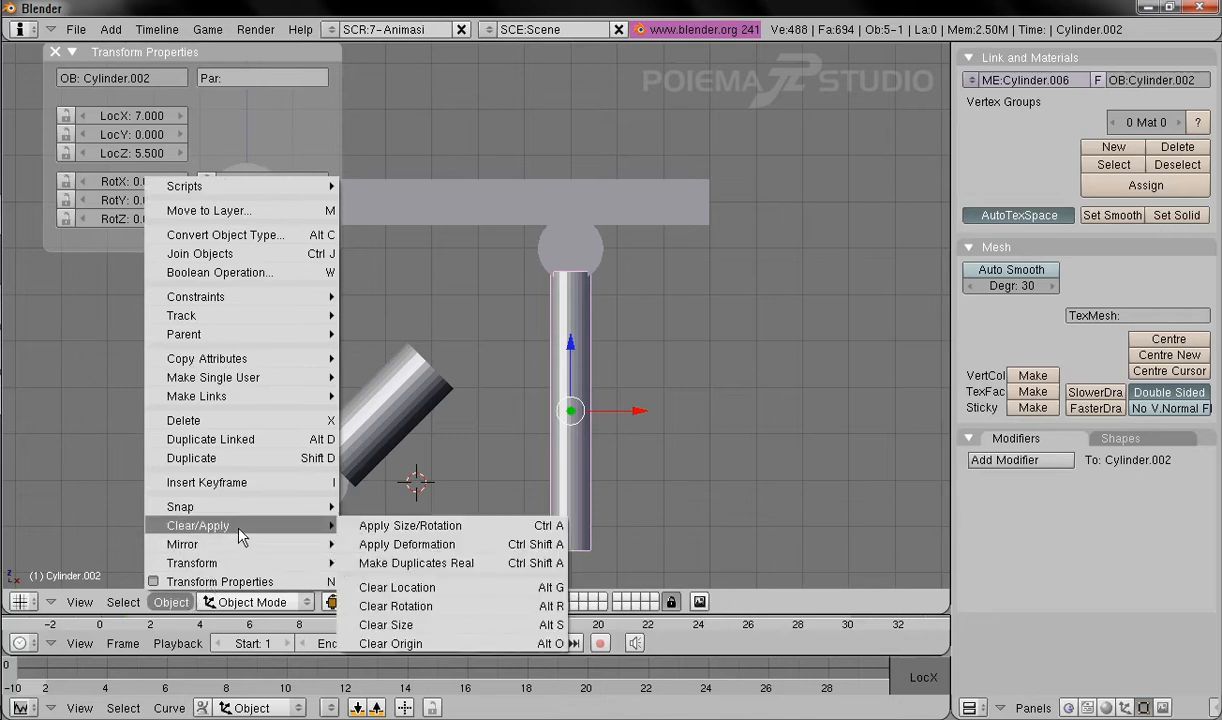
click(388, 528)
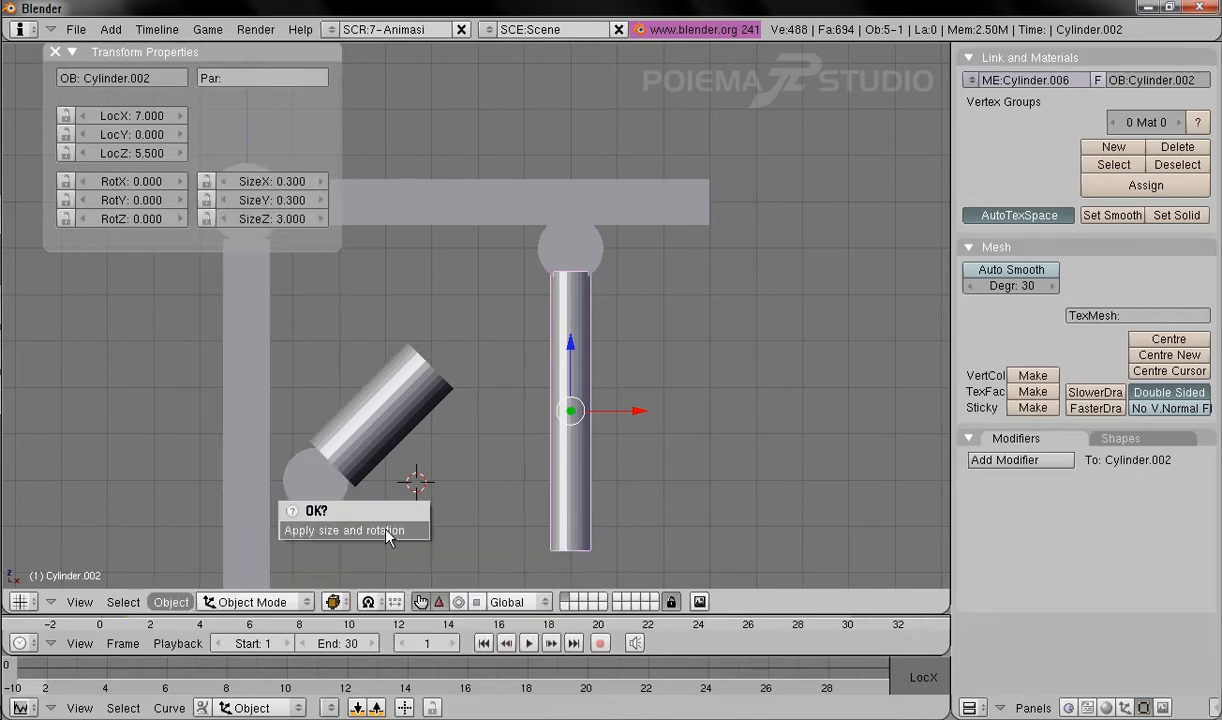
click(389, 537)
Step: Apply size and rotation to the round joint between the horizontal beam and the vertical cylinder
right_click(563, 261)
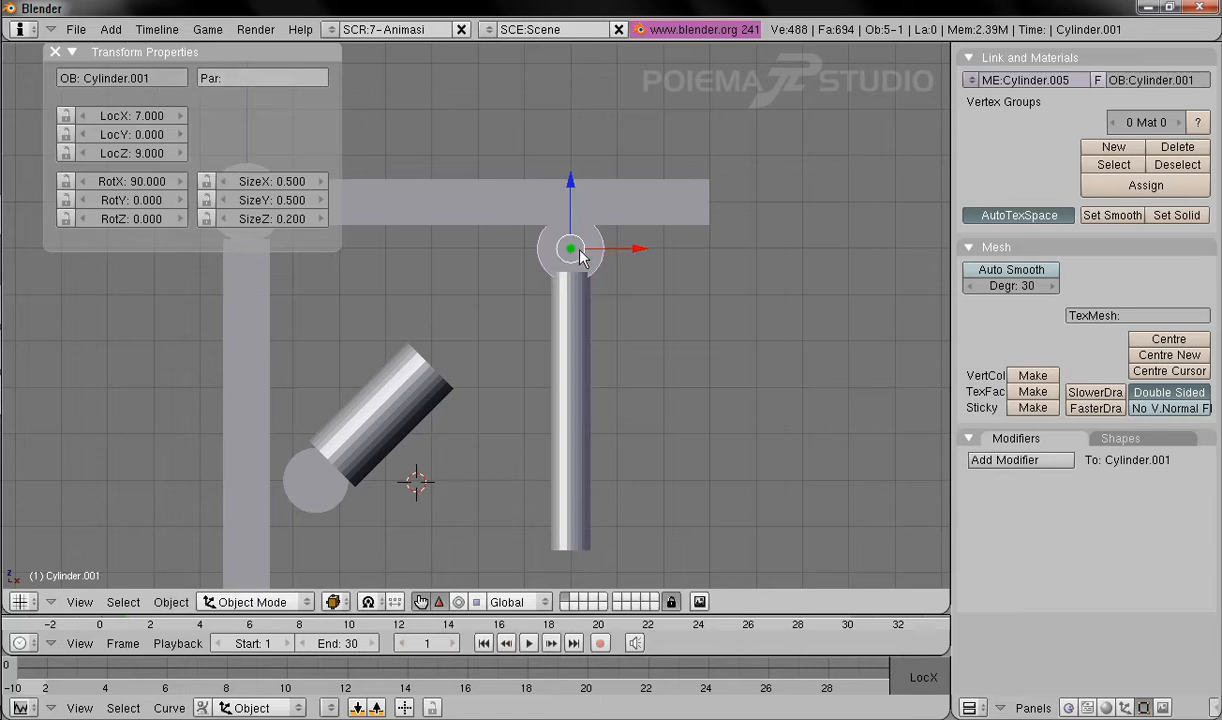
click(182, 609)
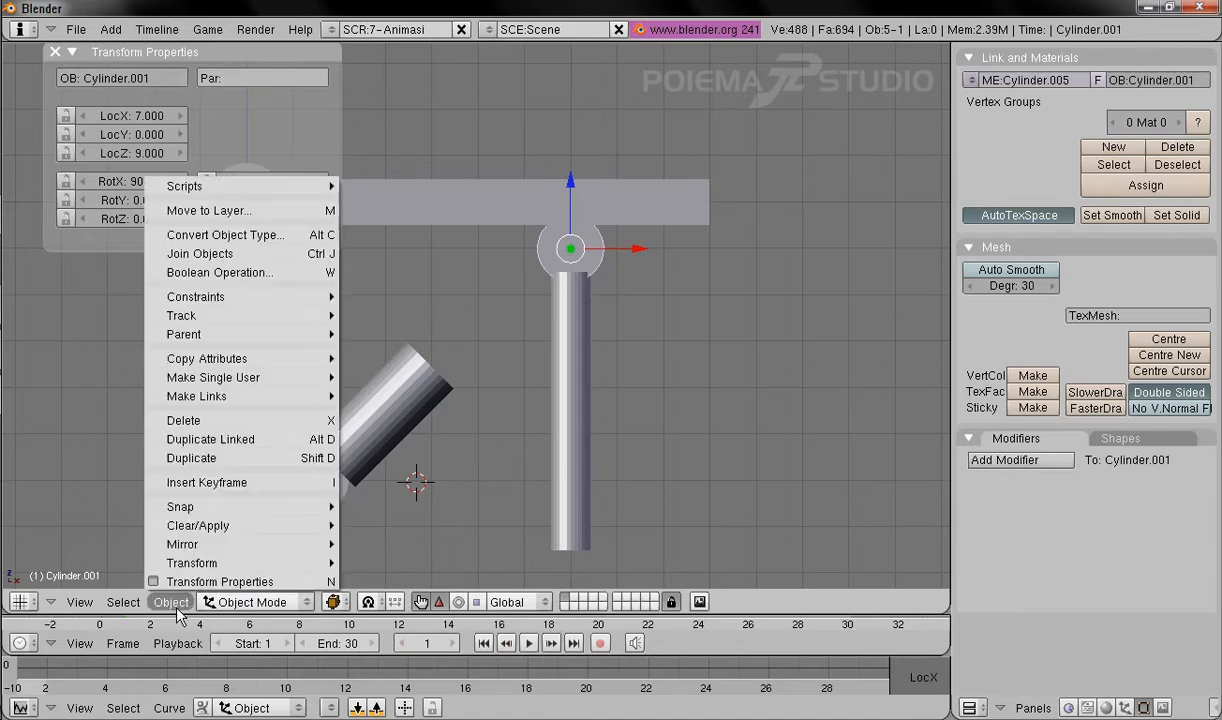
mouse_move(200, 525)
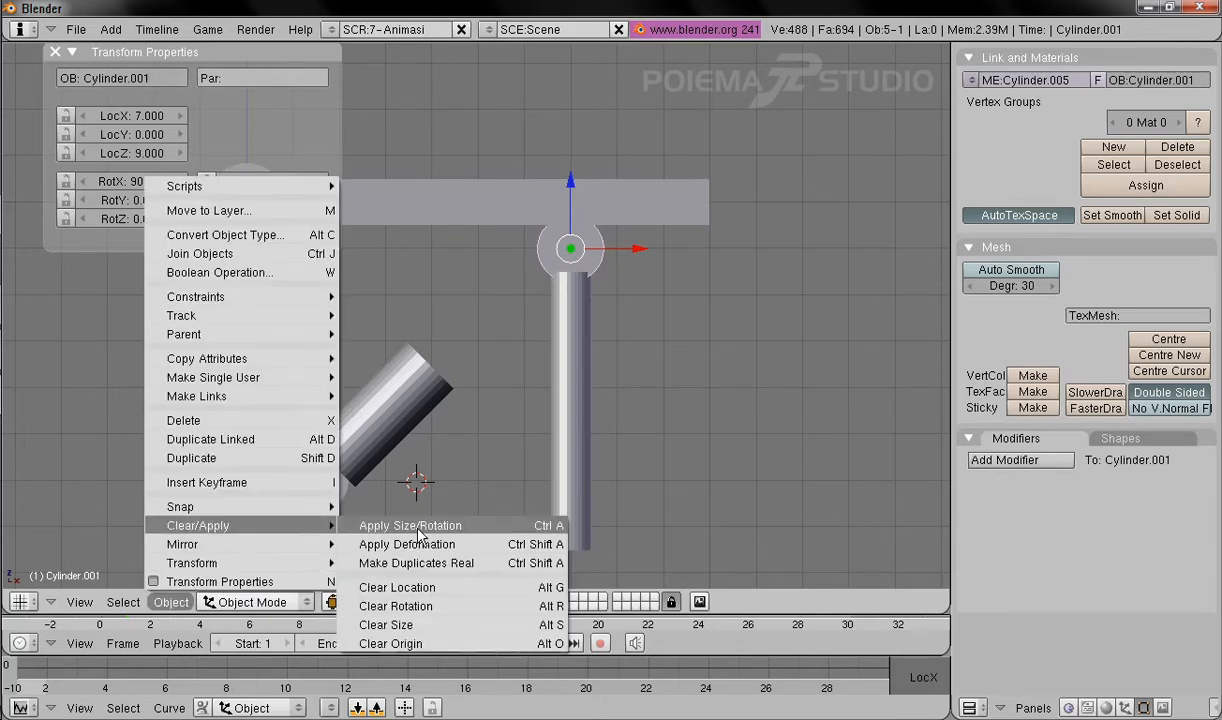
click(418, 530)
click(420, 536)
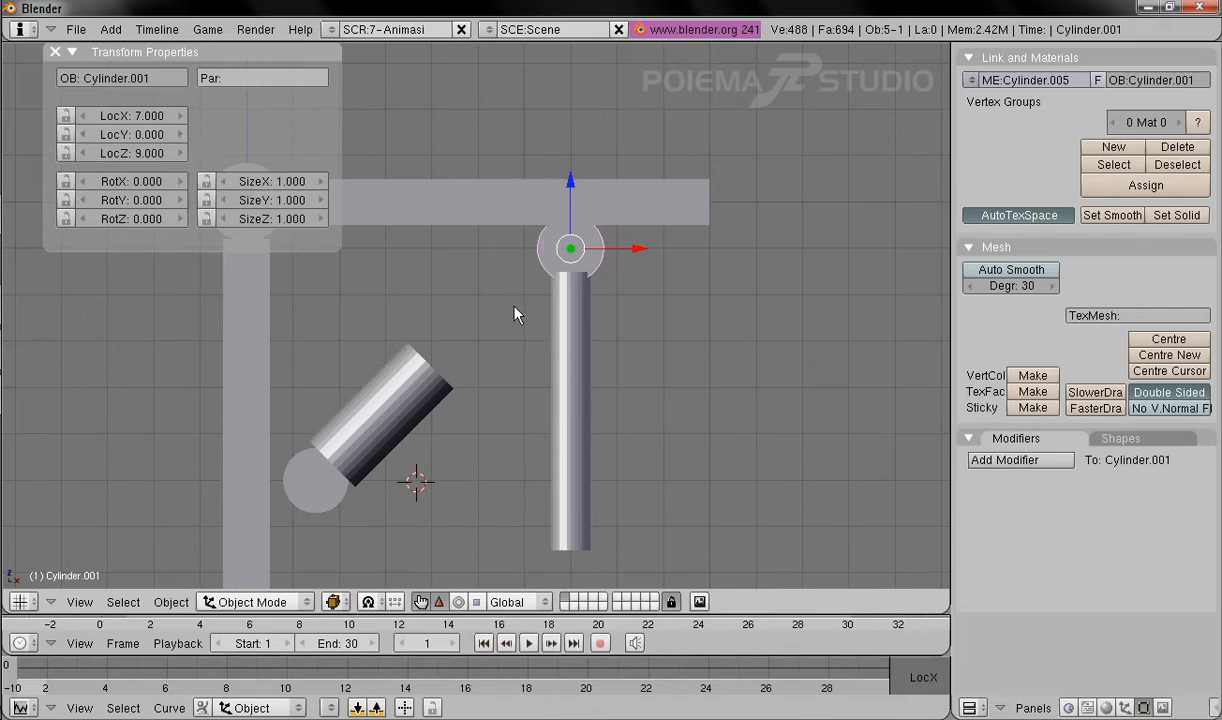
Step: Join the slim vertical cylinder with the round joint above it into one object, keeping the joint as the active object
right_click(566, 374)
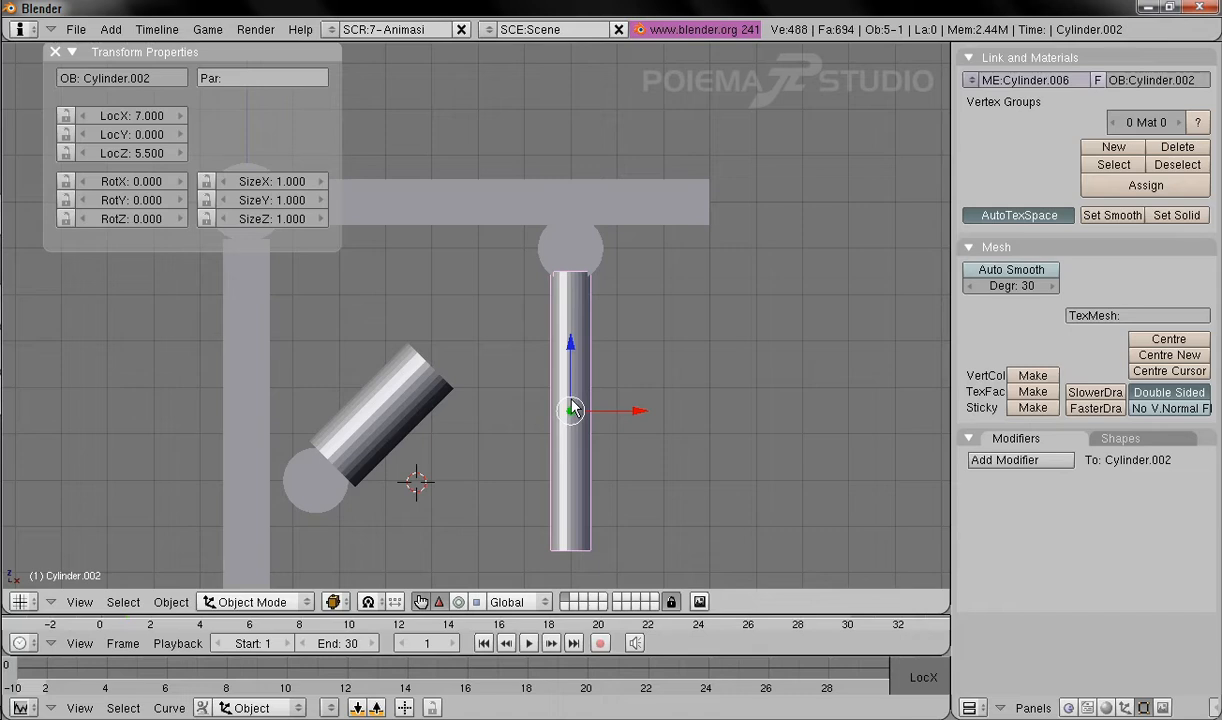
shift+right_click(578, 251)
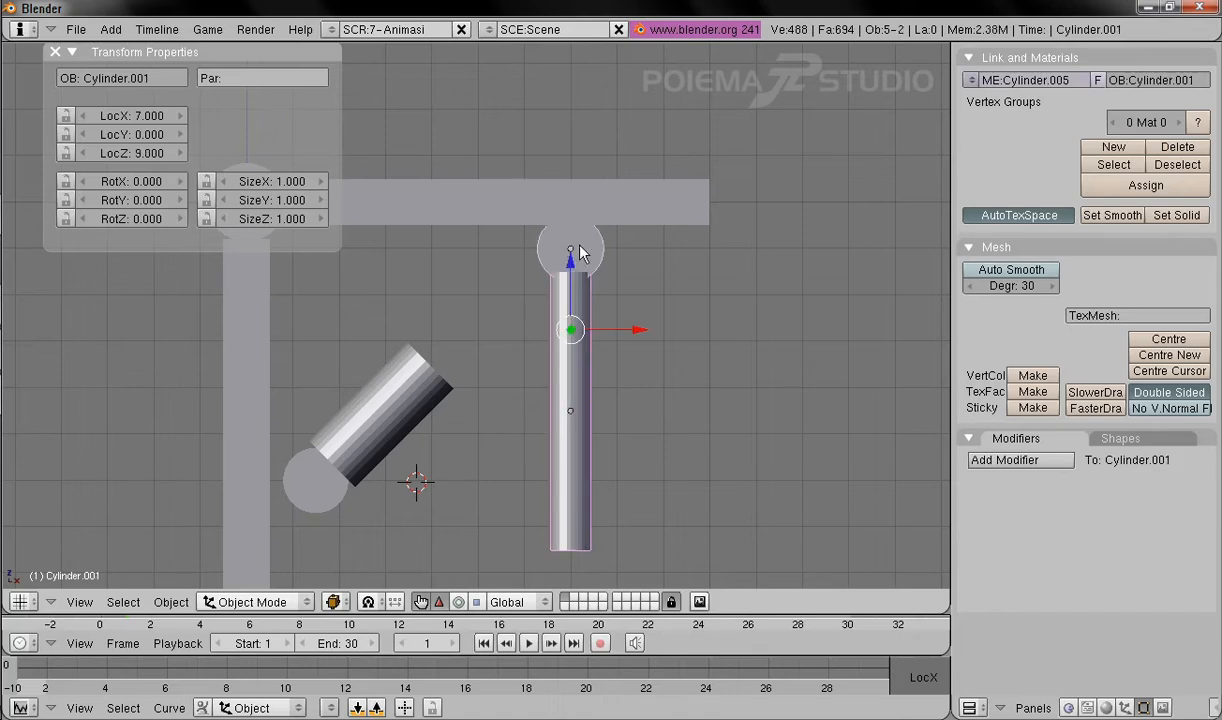
click(171, 602)
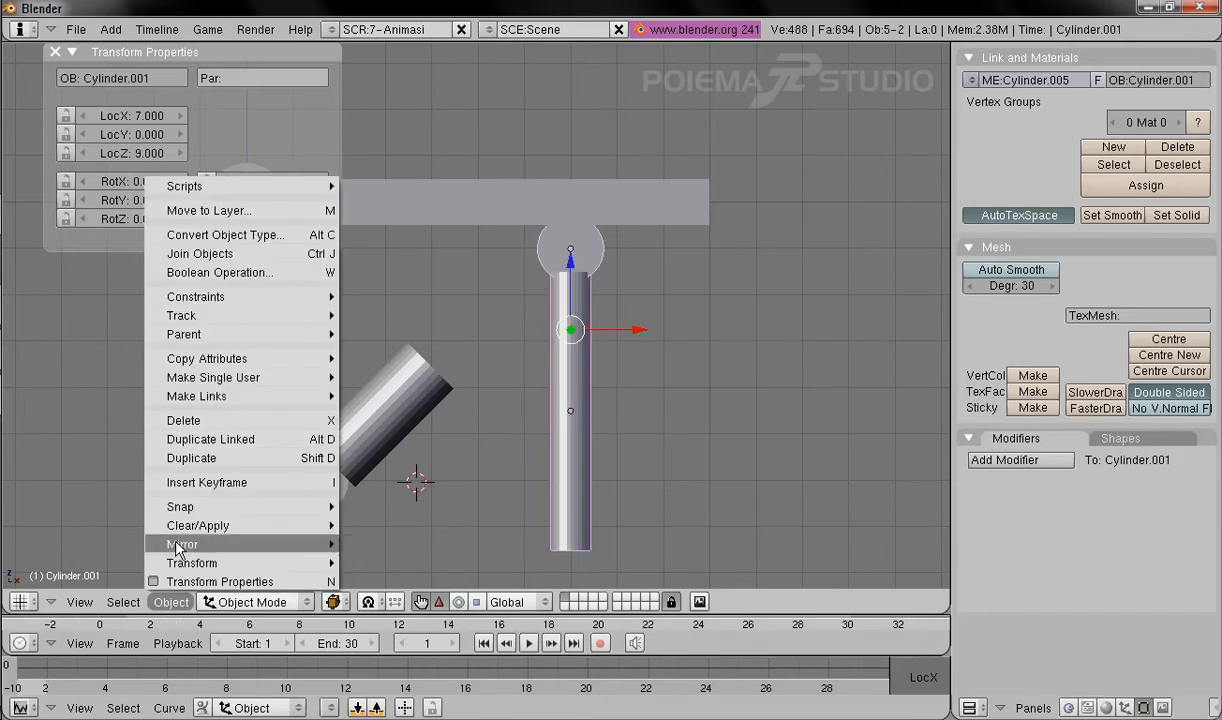
click(250, 256)
click(250, 256)
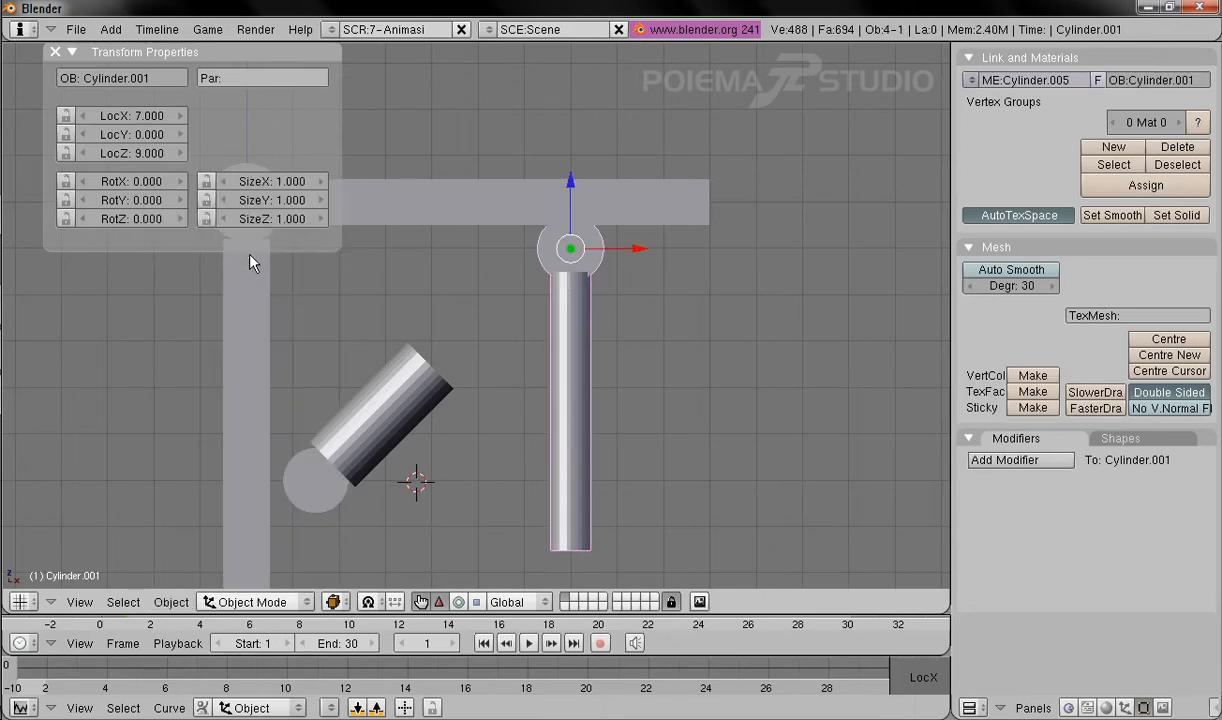
Step: Switch the 3D view's draw type to Wireframe
shift+middle_drag(556, 315, 627, 265)
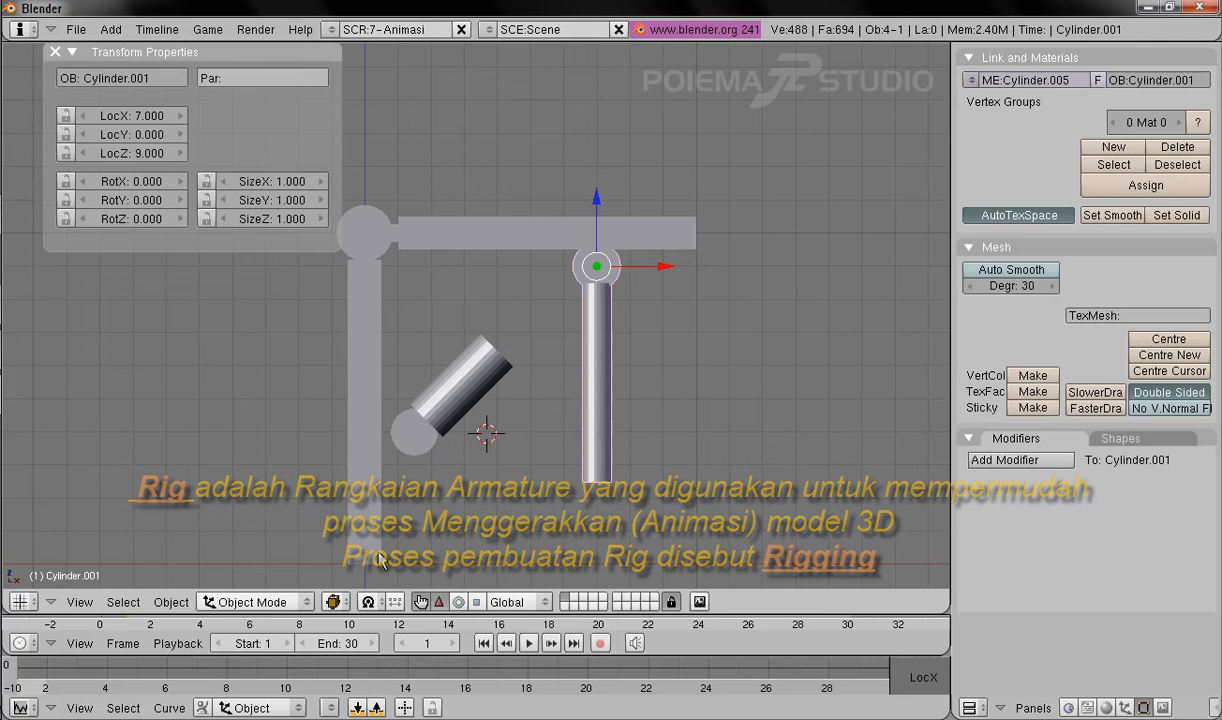
click(334, 602)
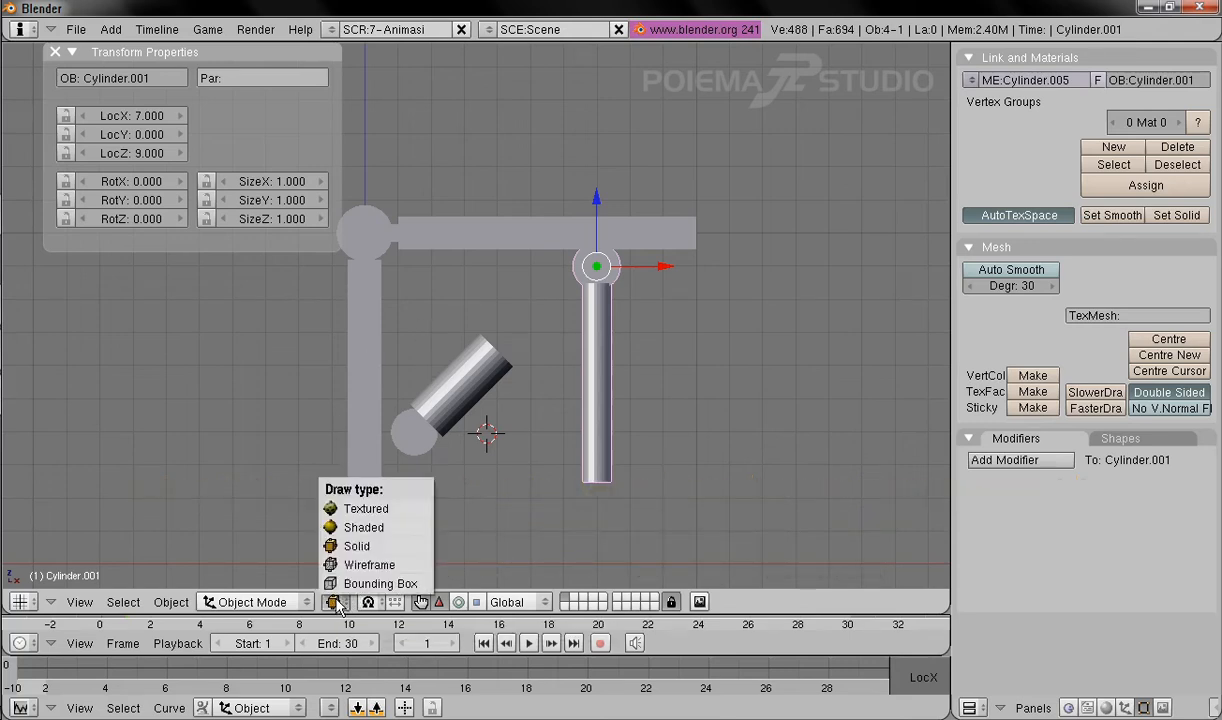
click(361, 566)
shift+middle_drag(673, 312, 702, 316)
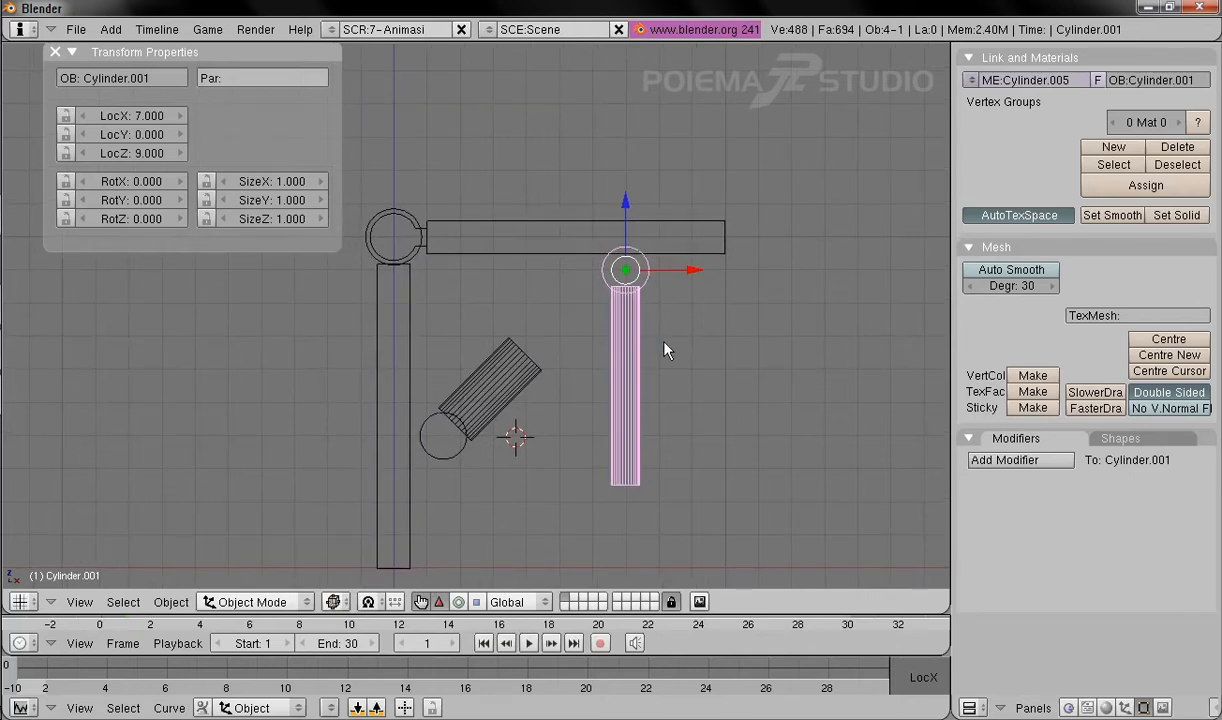
Step: Switch to the top view and add an armature to the scene
shift+middle_drag(510, 355, 594, 333)
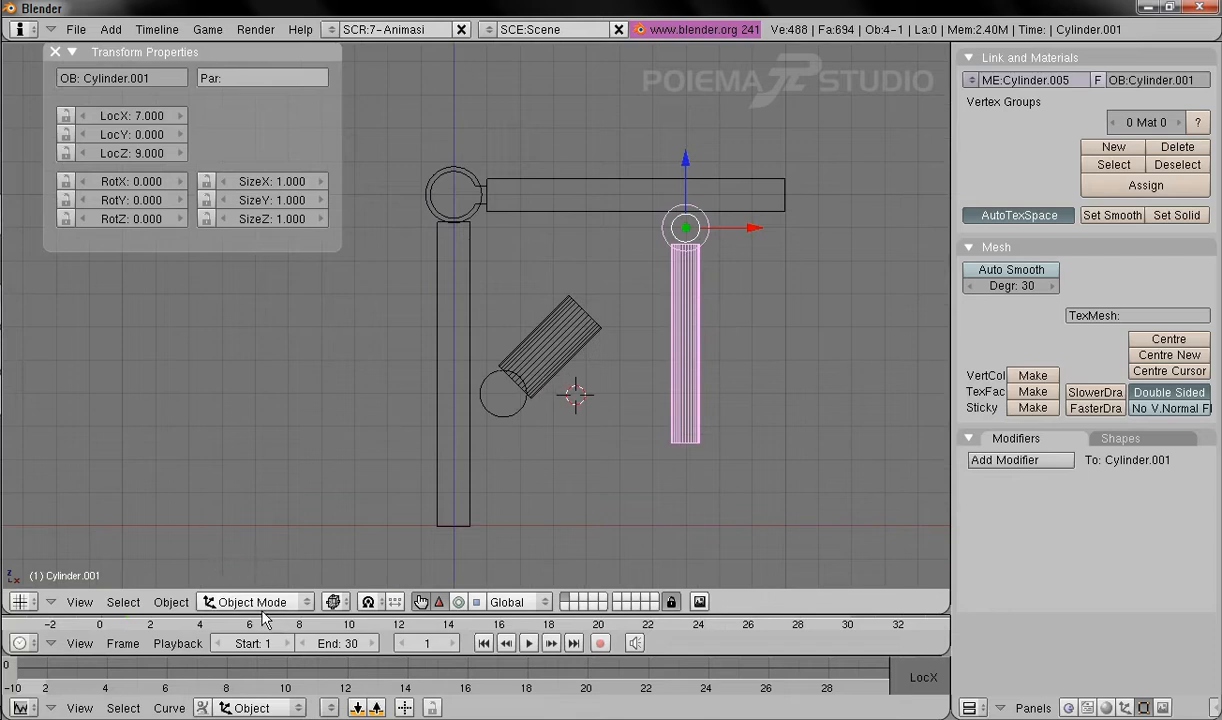
click(86, 602)
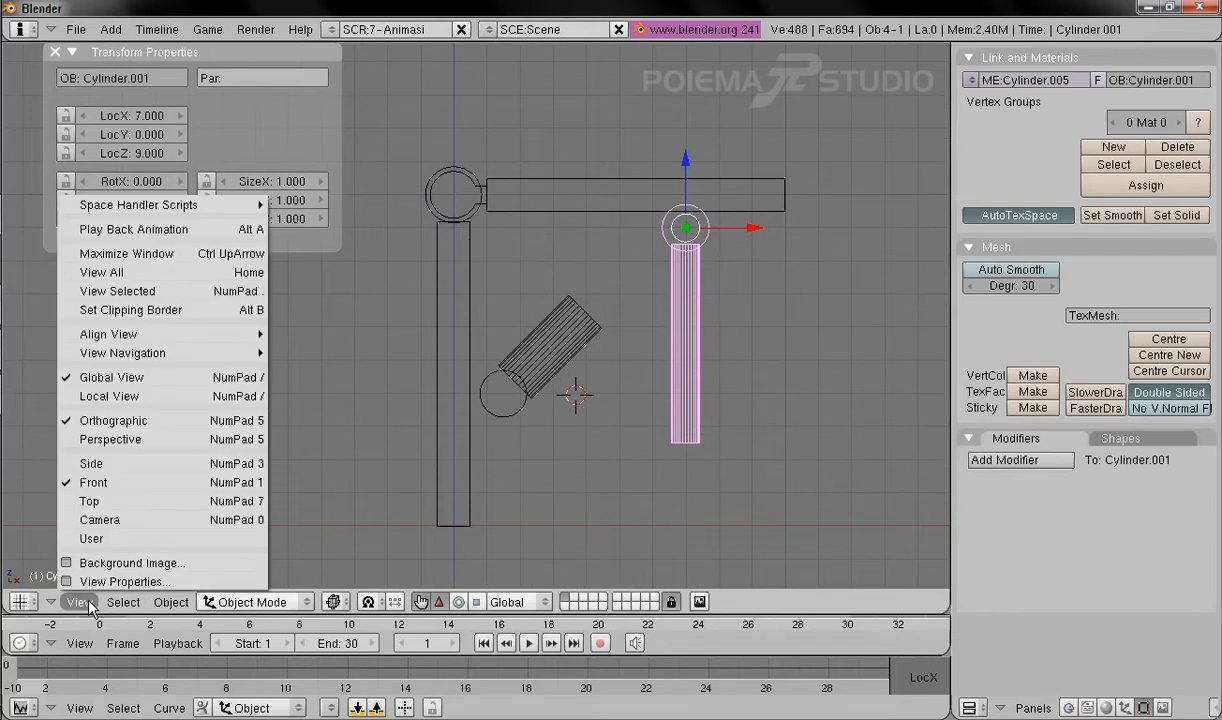
click(120, 501)
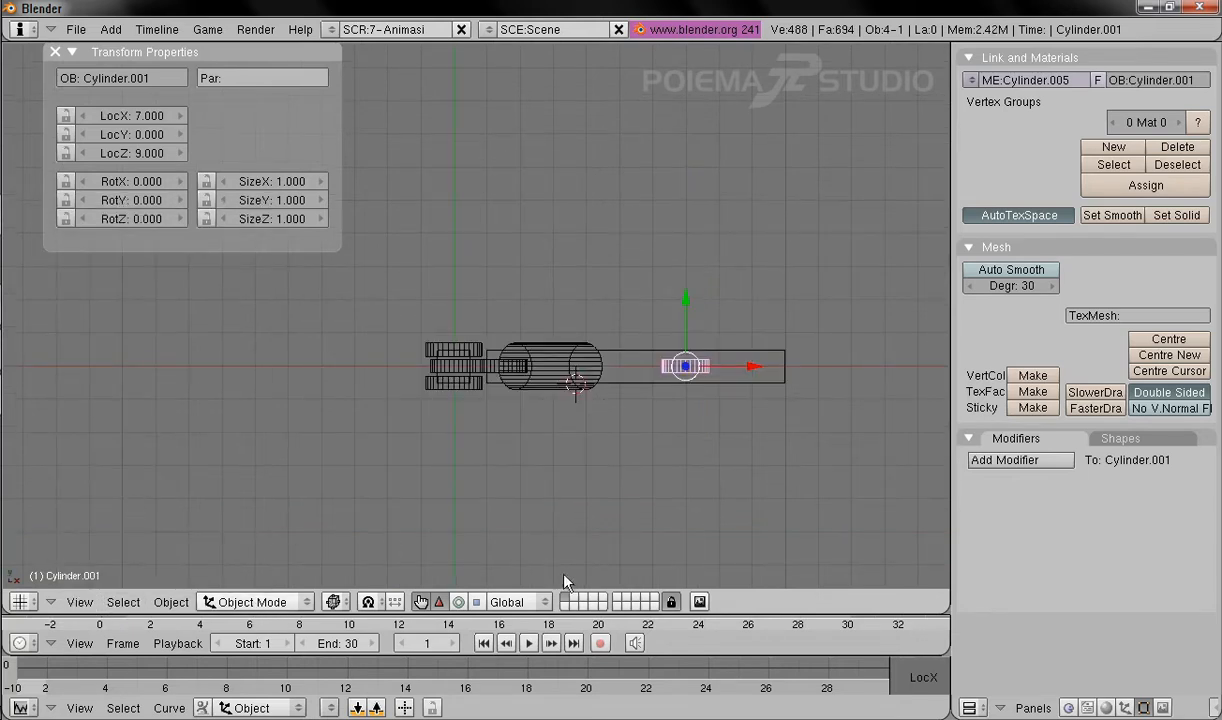
click(111, 29)
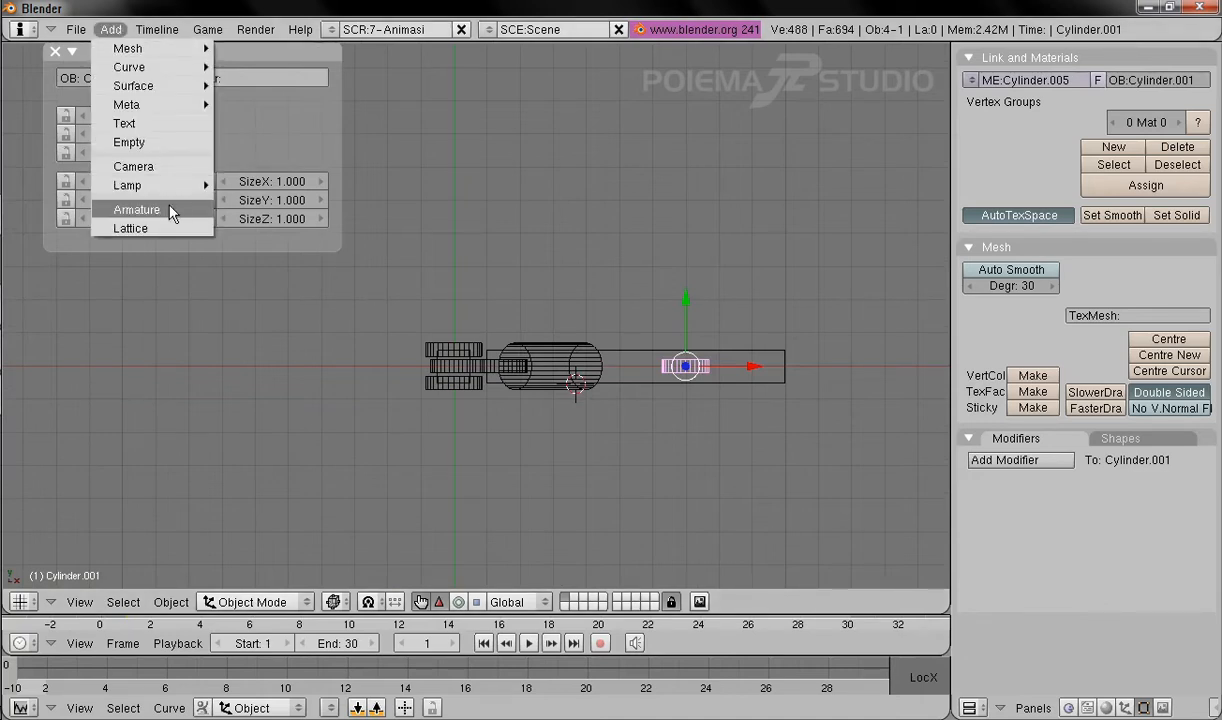
click(136, 209)
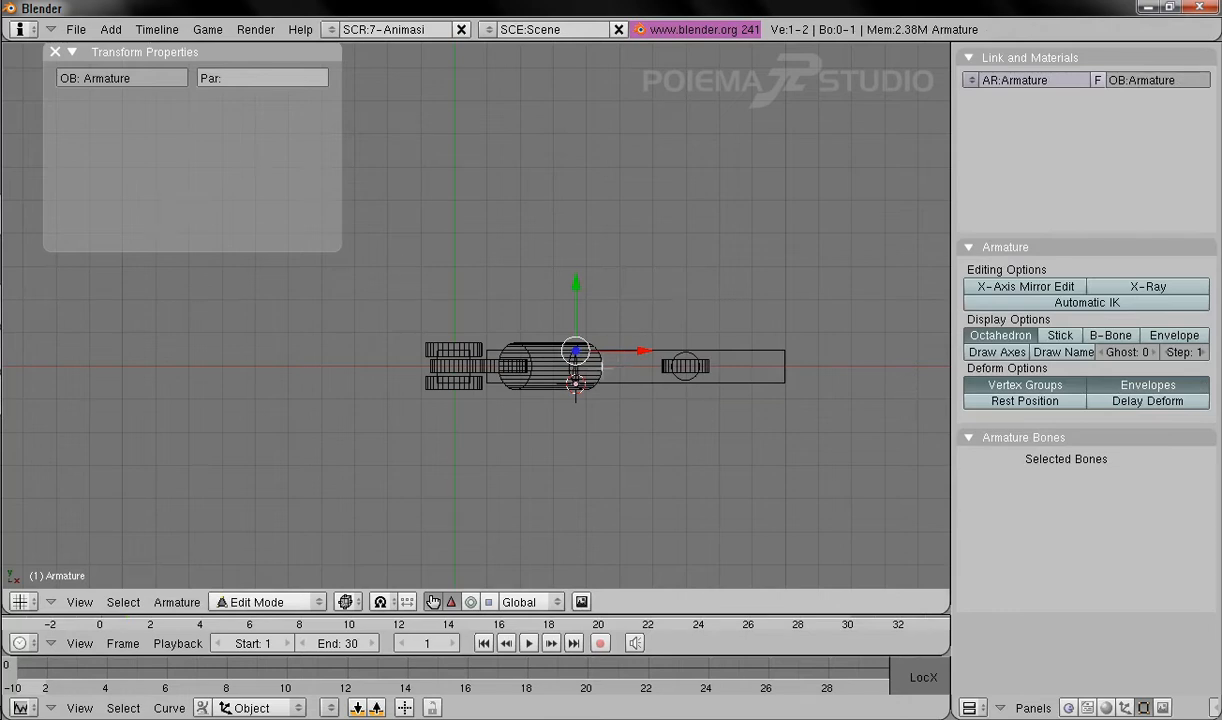
Step: Return to Object Mode and place the armature at the origin with LocX, LocY and LocZ set to 0
click(290, 601)
click(265, 579)
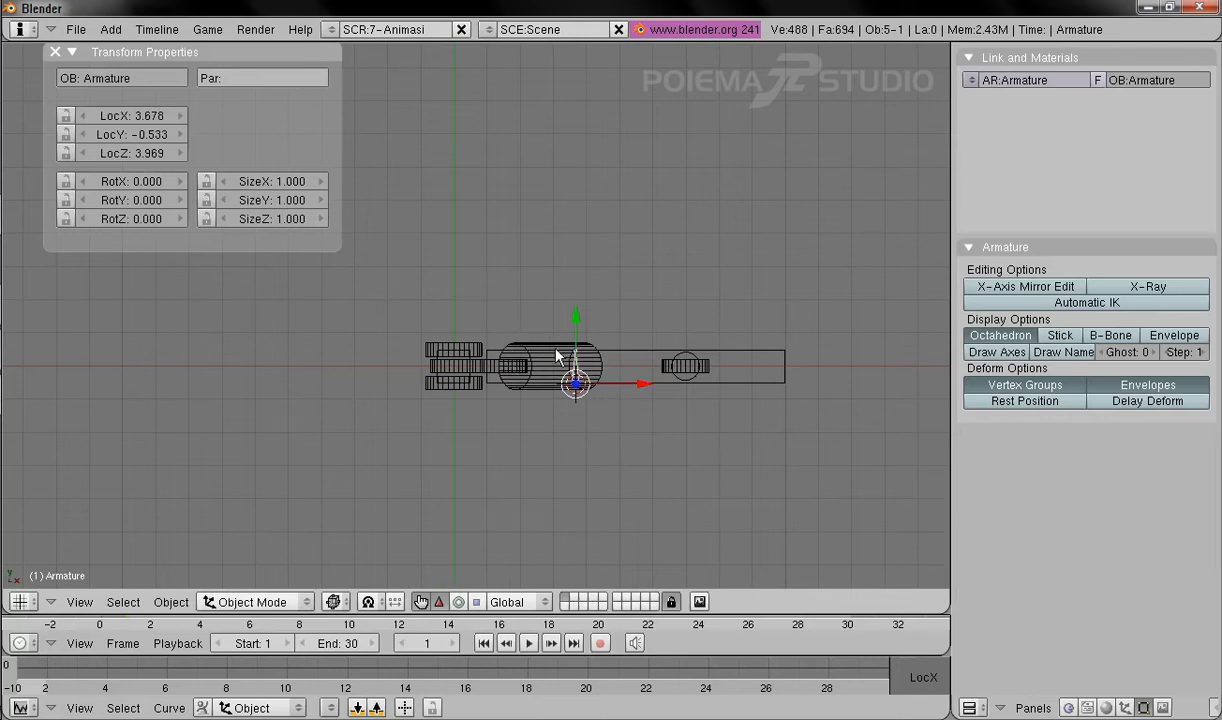
click(137, 117)
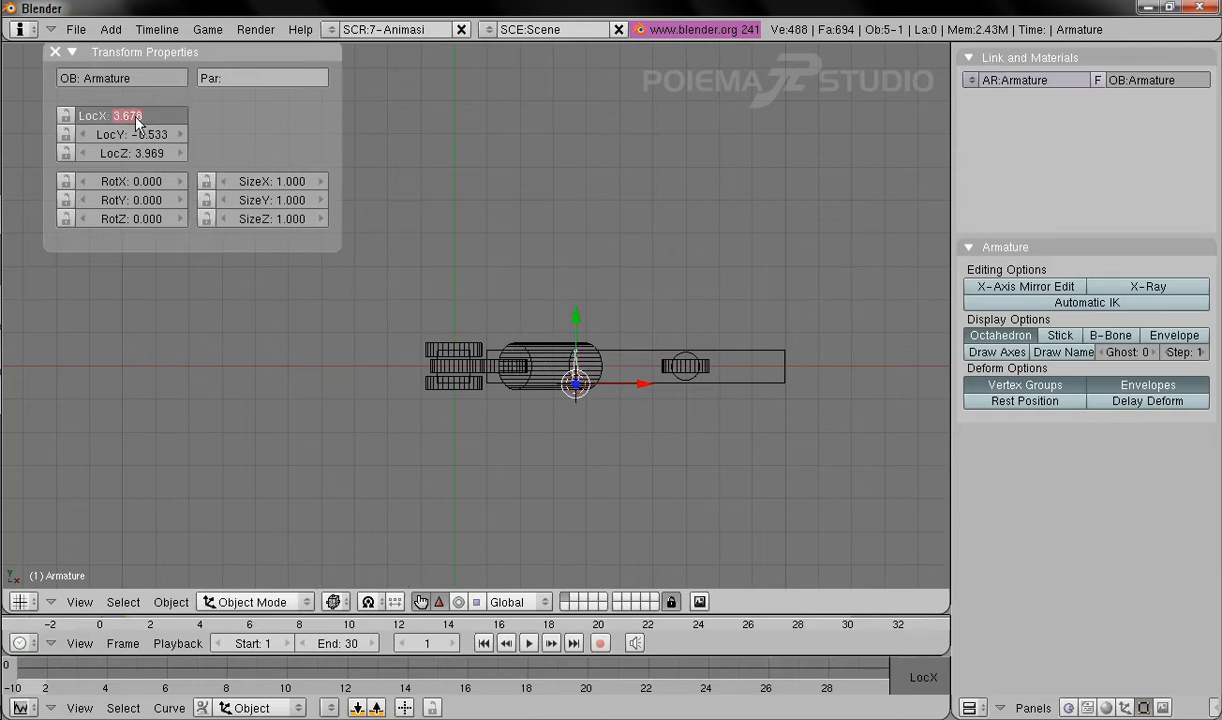
text(0)
key(Tab)
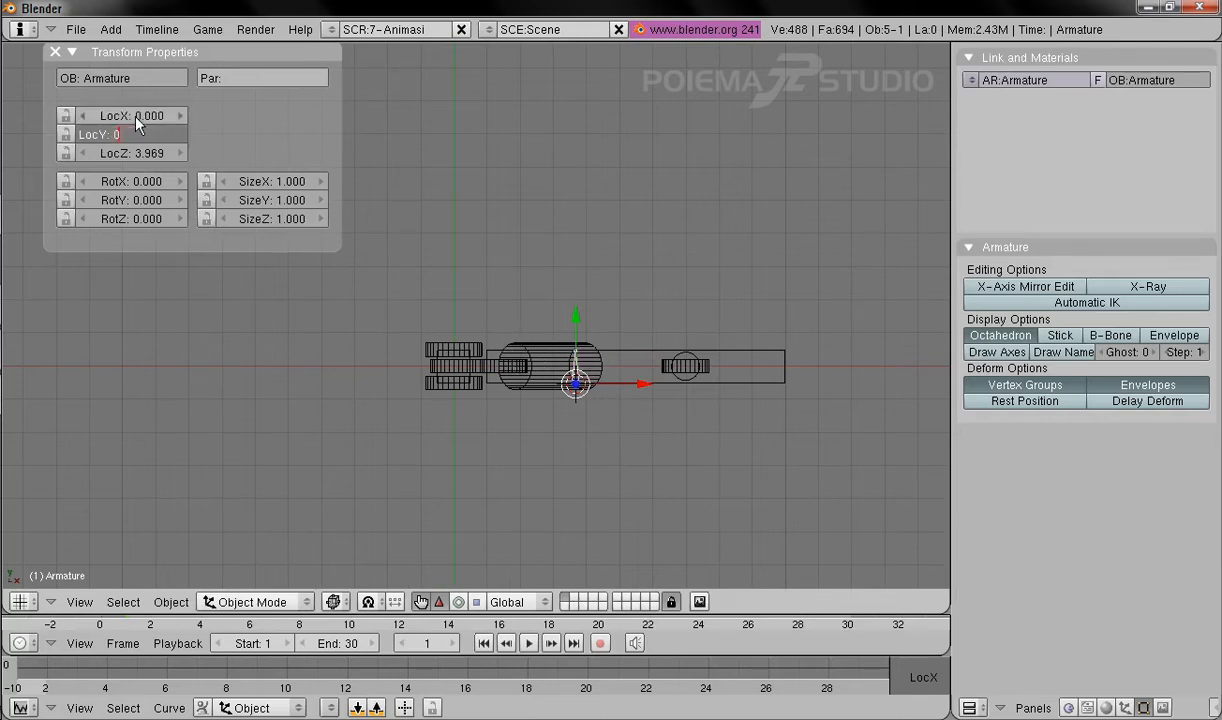
key(Tab)
text(0)
key(Return)
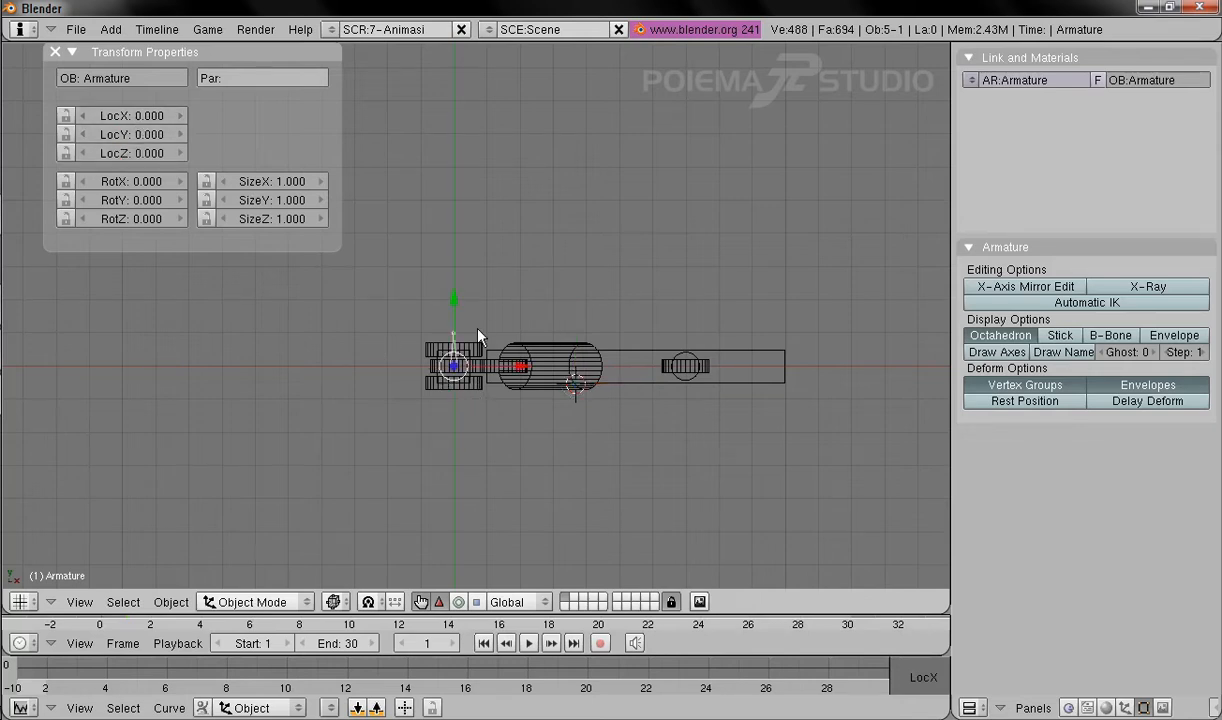
Step: In Edit Mode, select the armature's whole bone and set its TipY to 0 and TipZ to 10
click(245, 601)
click(246, 565)
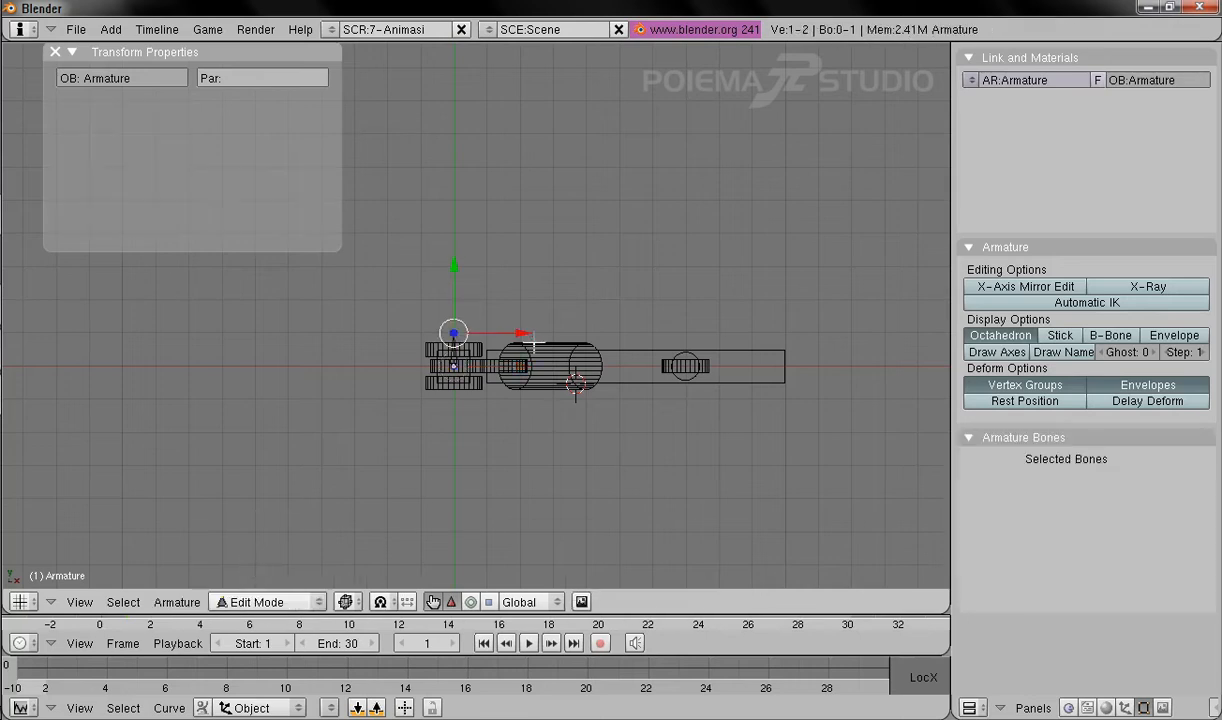
right_click(454, 354)
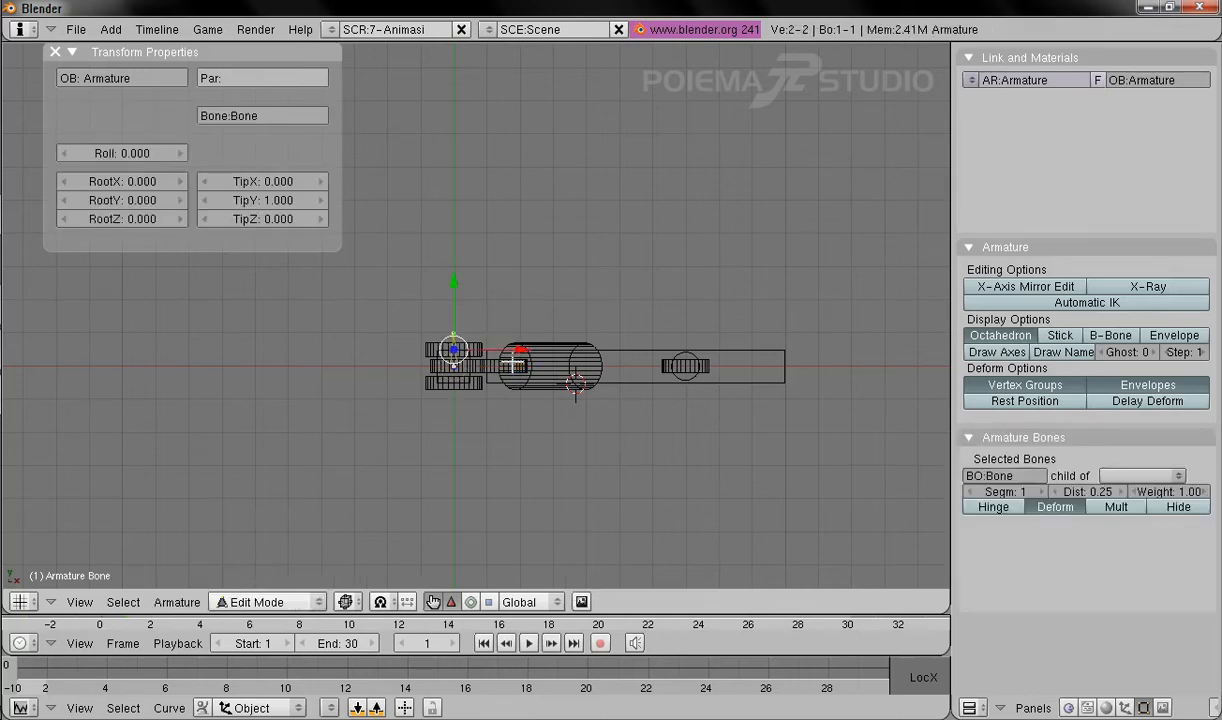
scroll(616, 509, up, 5)
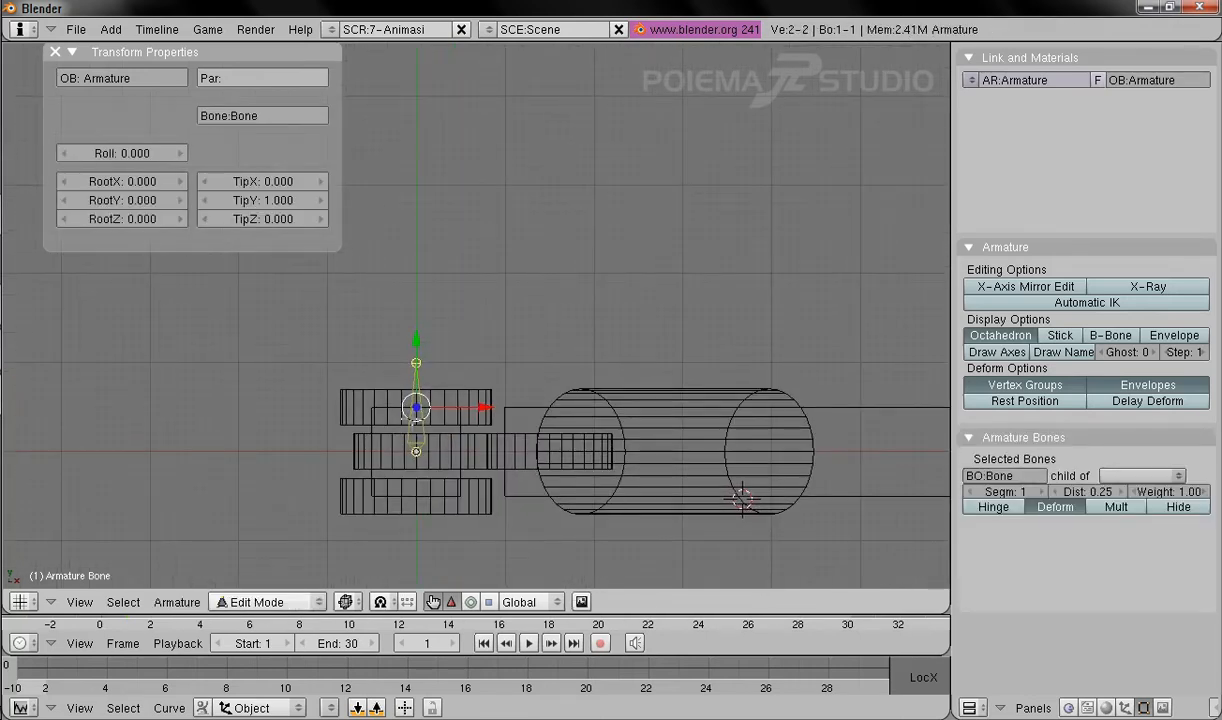
shift+middle_drag(498, 375, 547, 286)
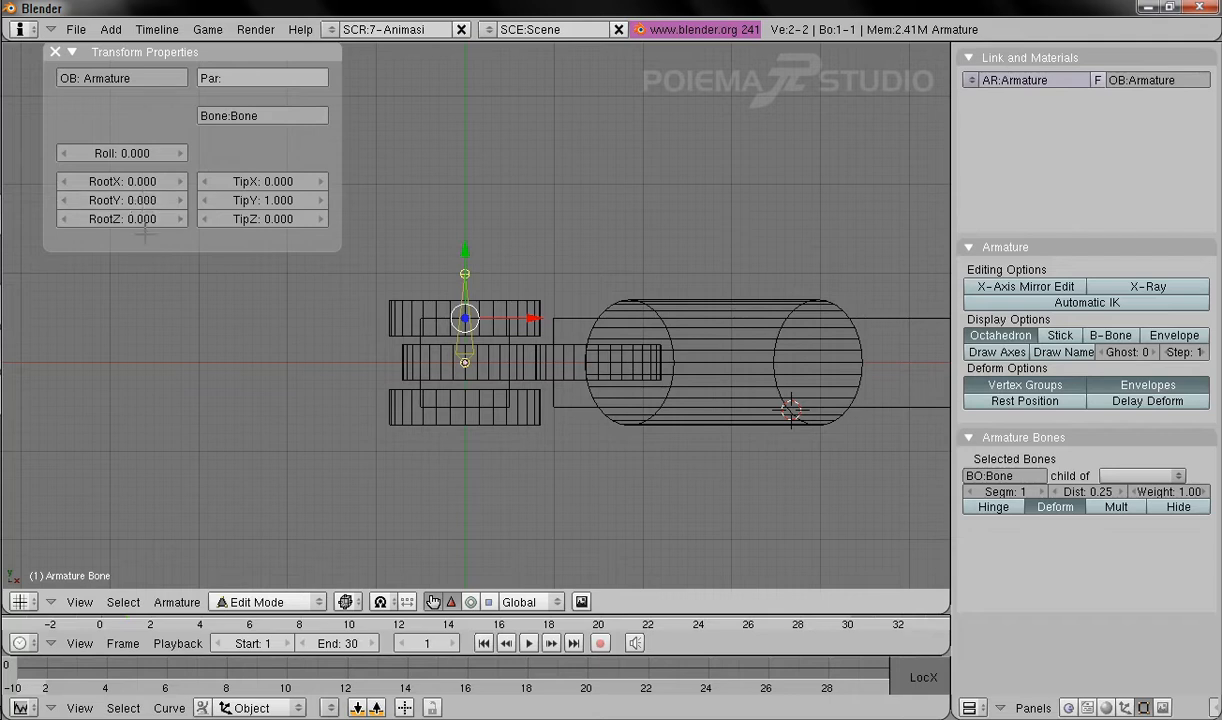
click(284, 181)
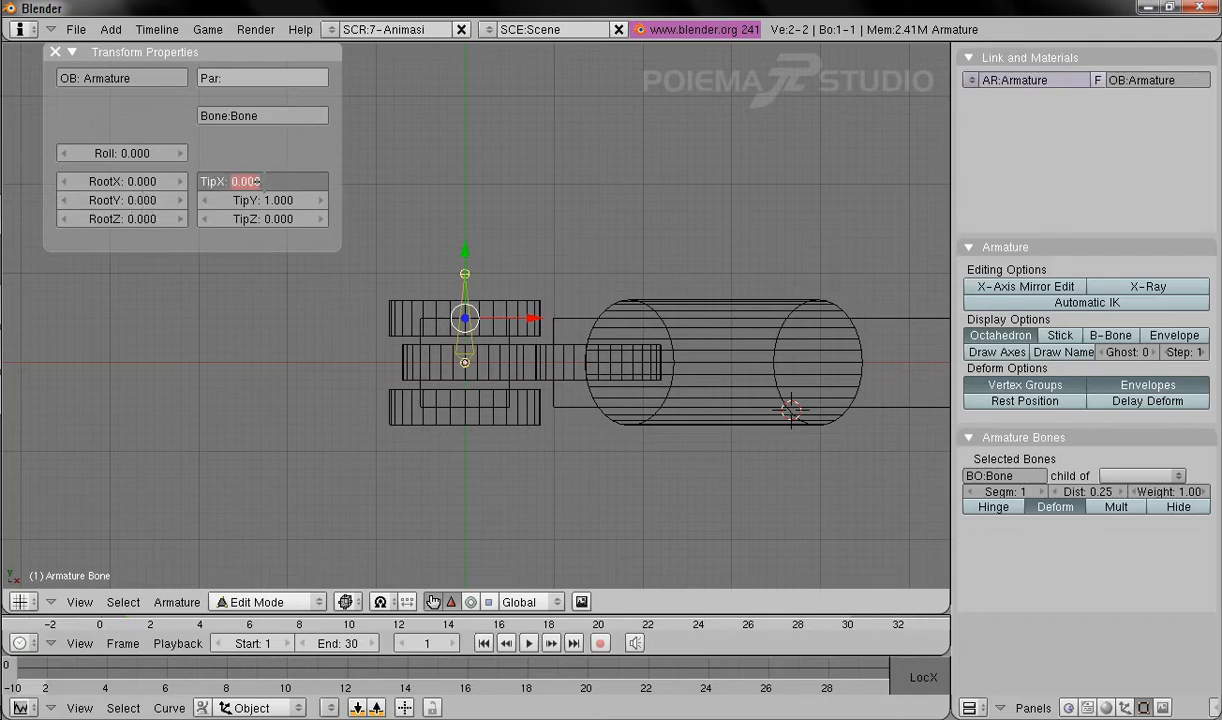
key(Tab)
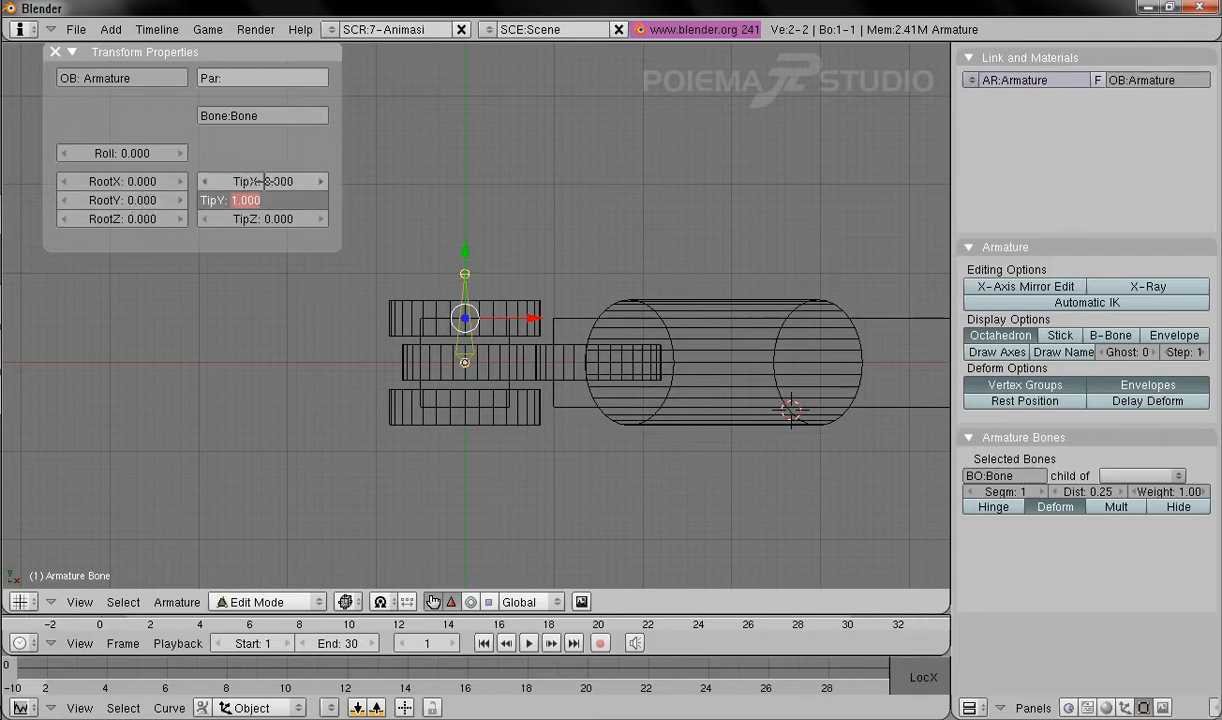
text(0)
key(Tab)
text(10)
key(Return)
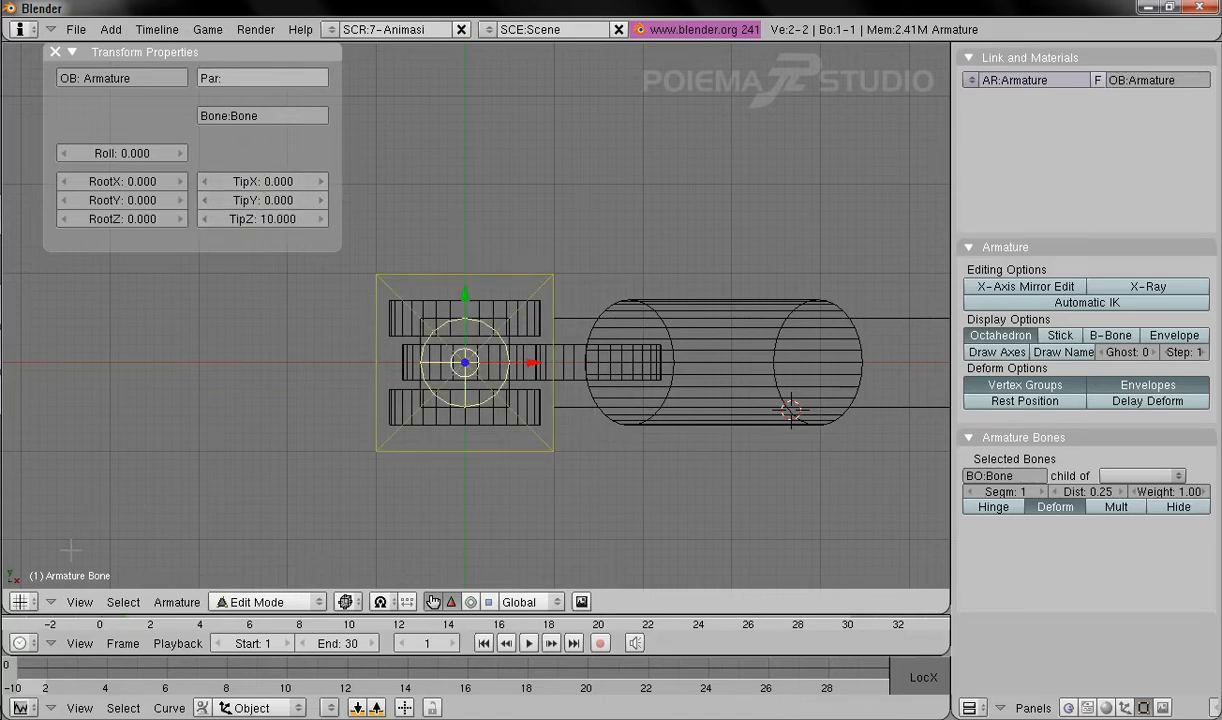
Step: In the front view, extrude a second bone from the vertical bone's upper tip, ending at about X 8.6, Z 11.7
click(80, 601)
click(100, 466)
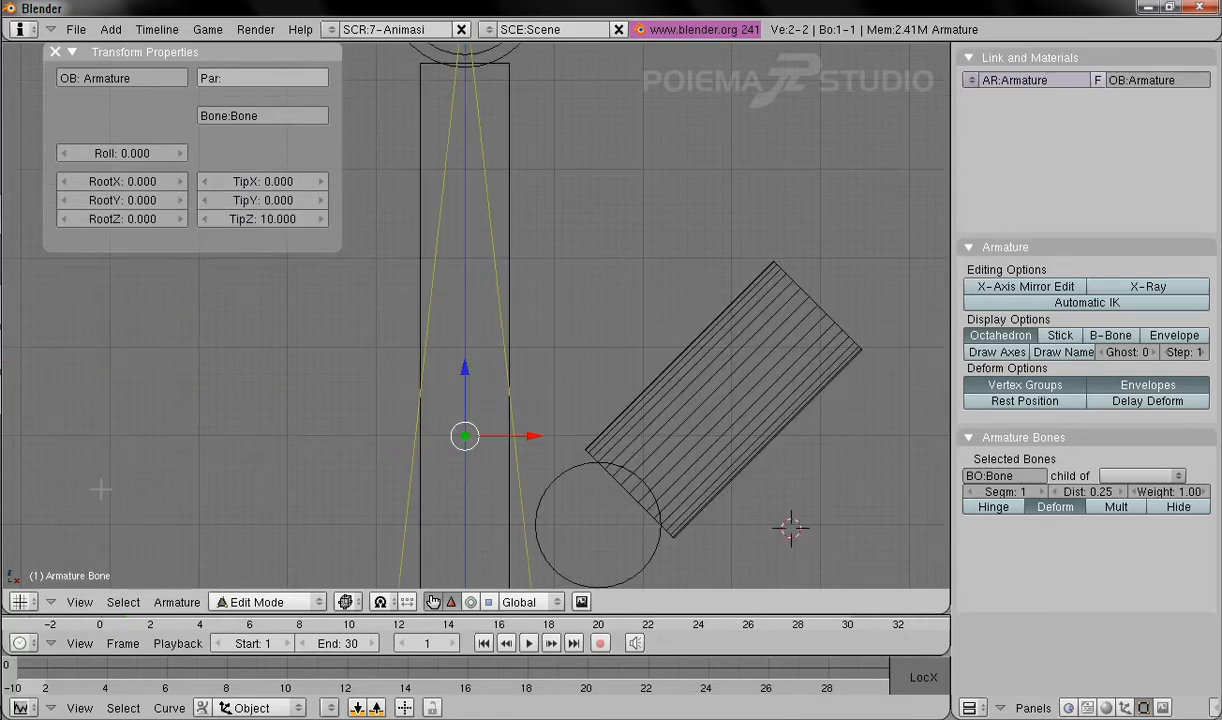
ctrl+middle_drag(590, 246, 573, 197)
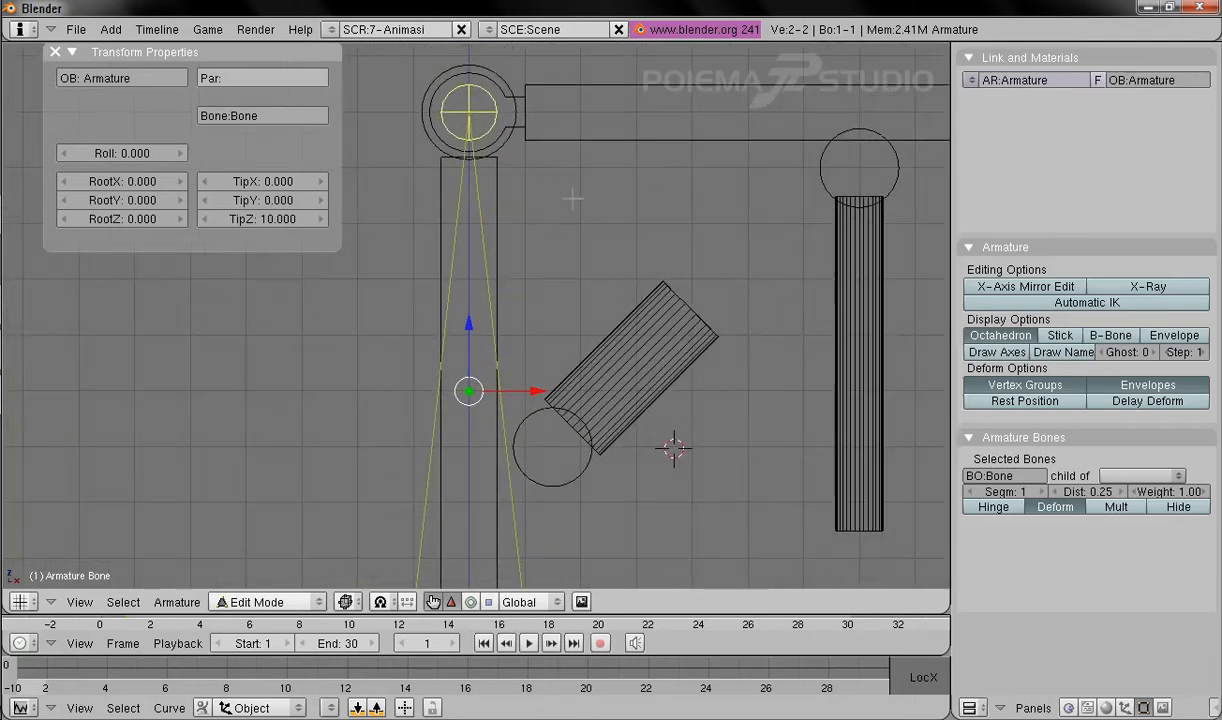
shift+middle_drag(488, 123, 480, 131)
ctrl+middle_drag(590, 319, 585, 271)
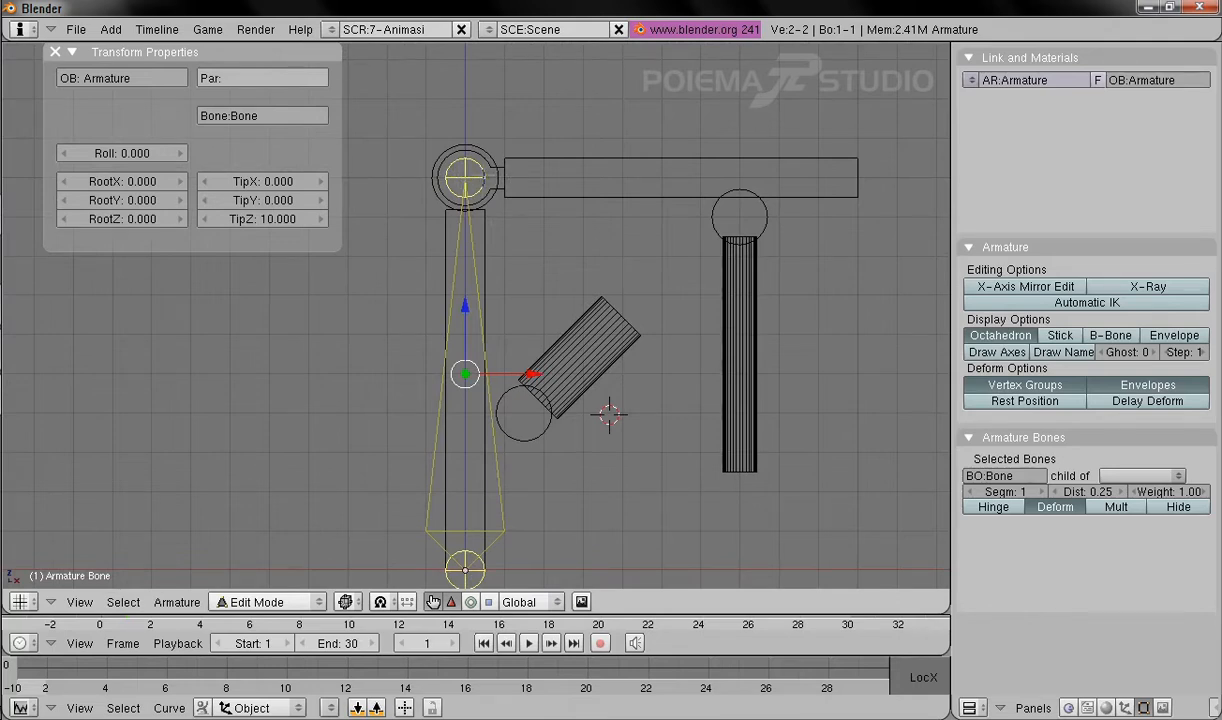
right_click(465, 178)
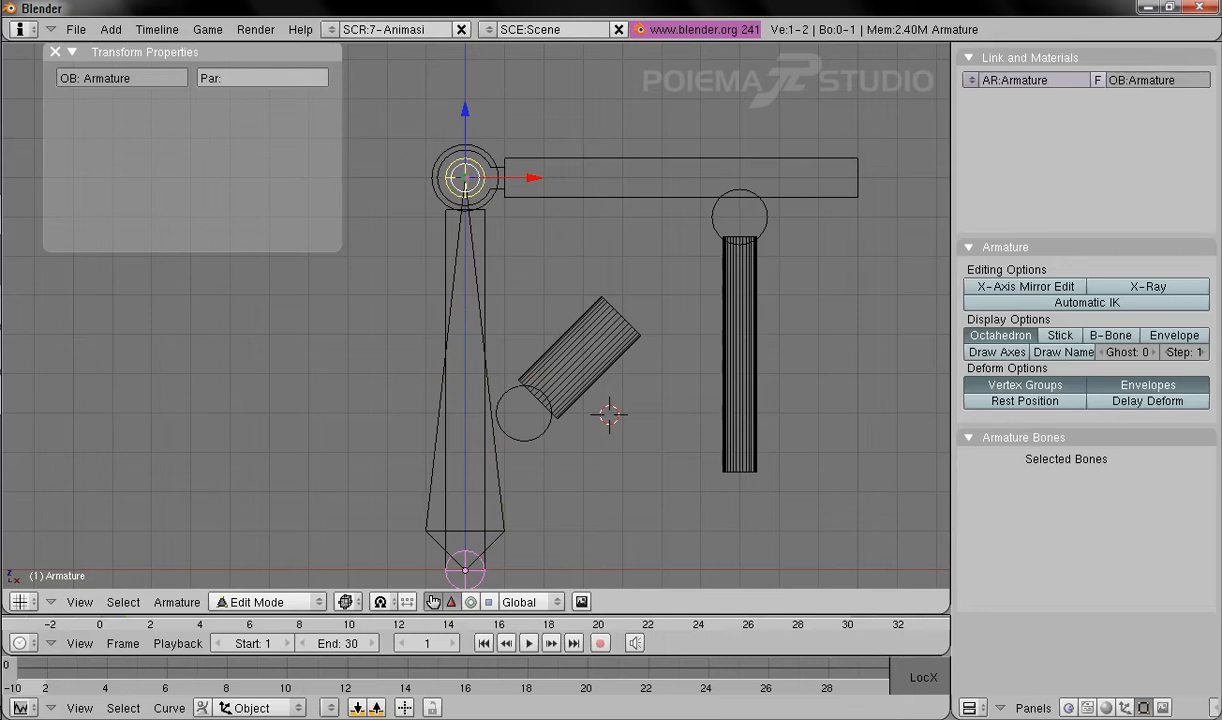
click(175, 601)
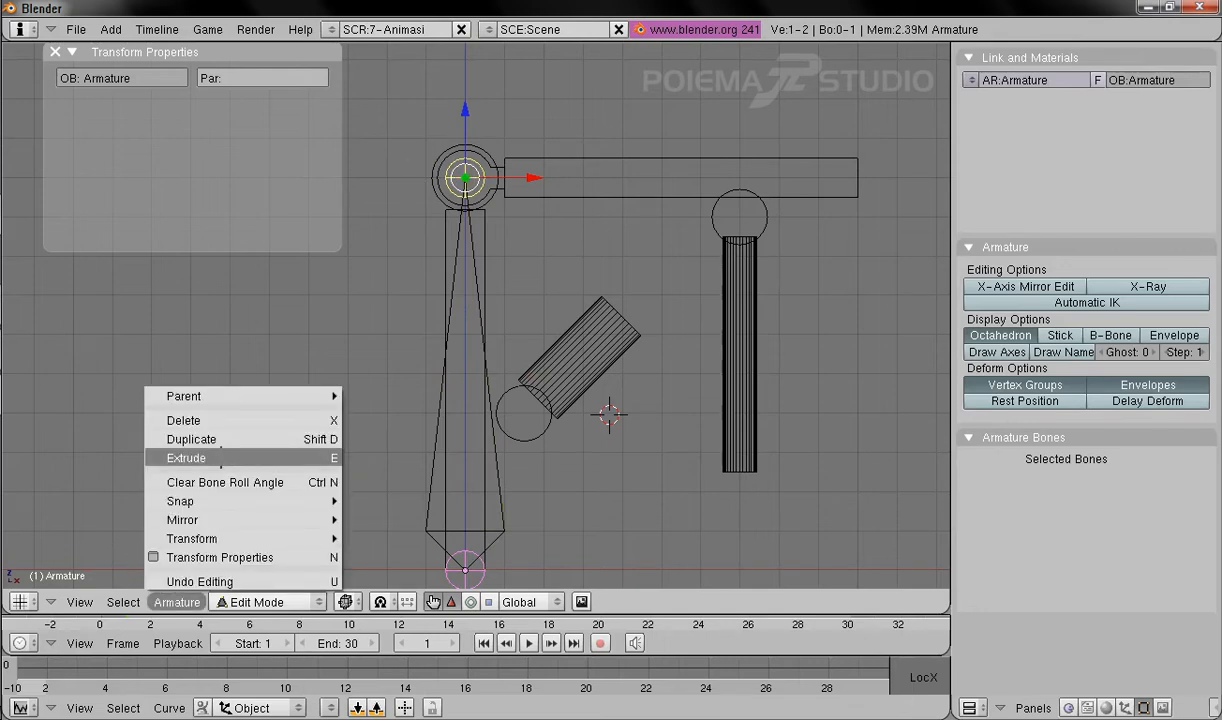
click(220, 458)
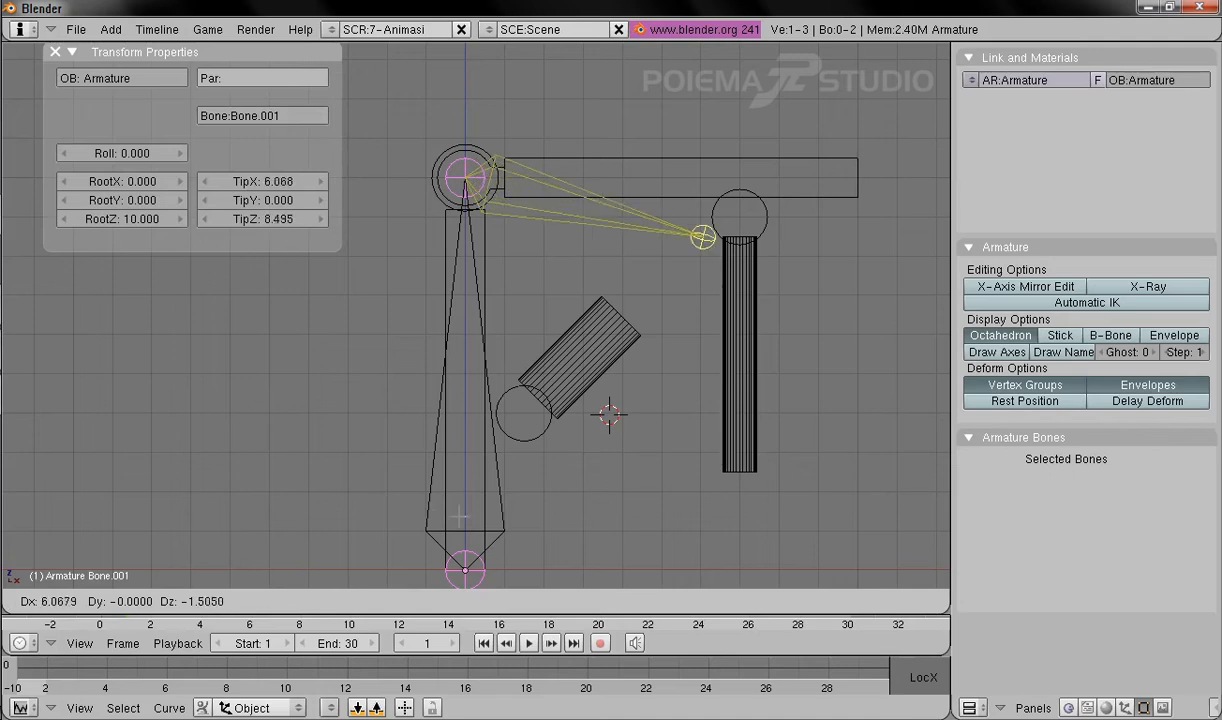
click(555, 388)
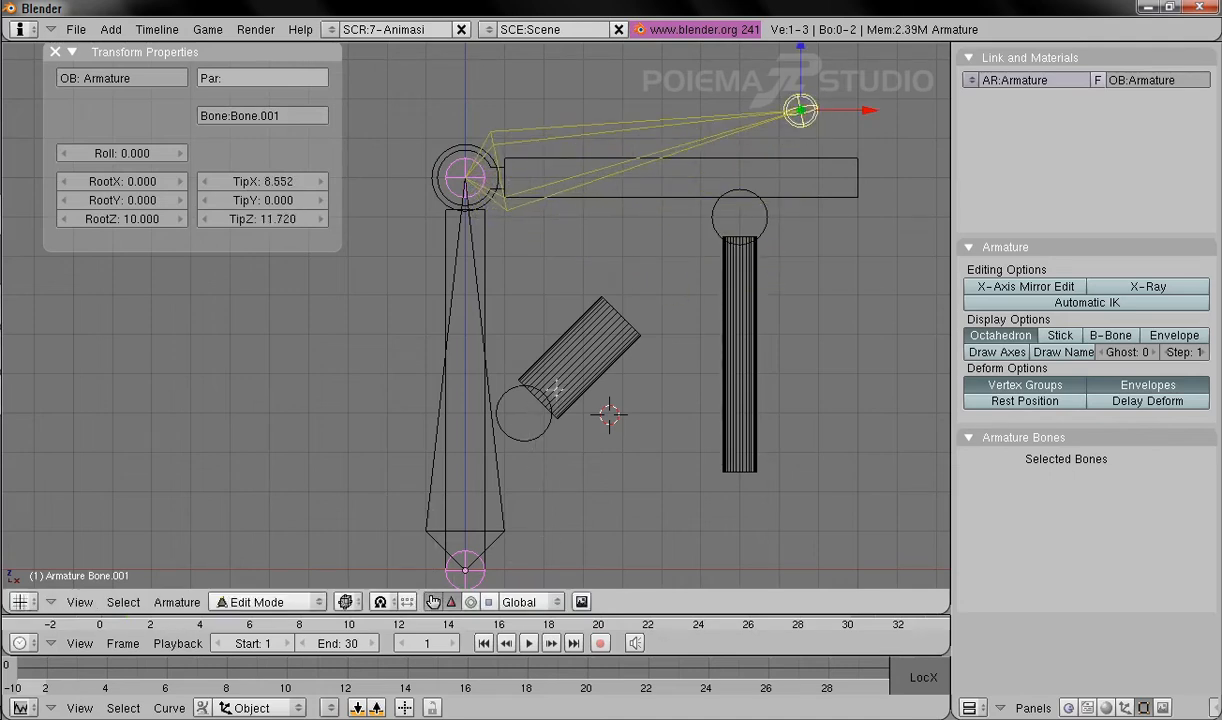
Step: Select the whole extruded bone and set its TipX to 10, TipY to 0 and TipZ to 10
right_click(565, 119)
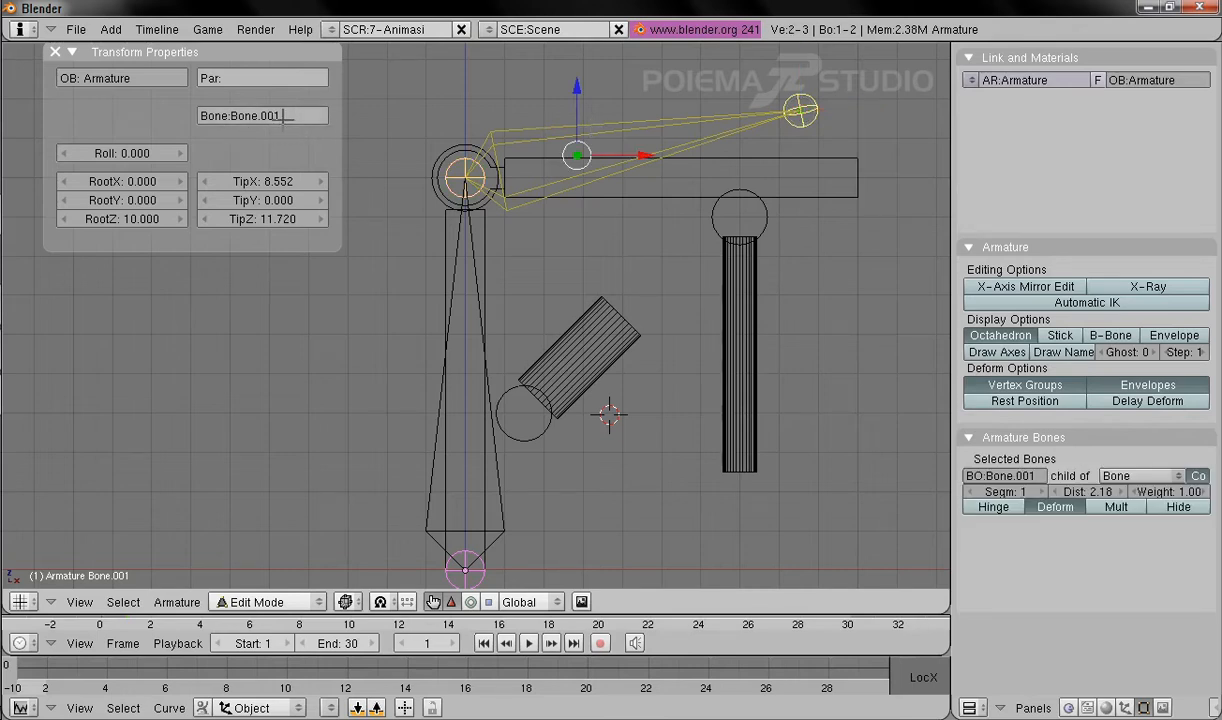
shift+click(266, 180)
text(10)
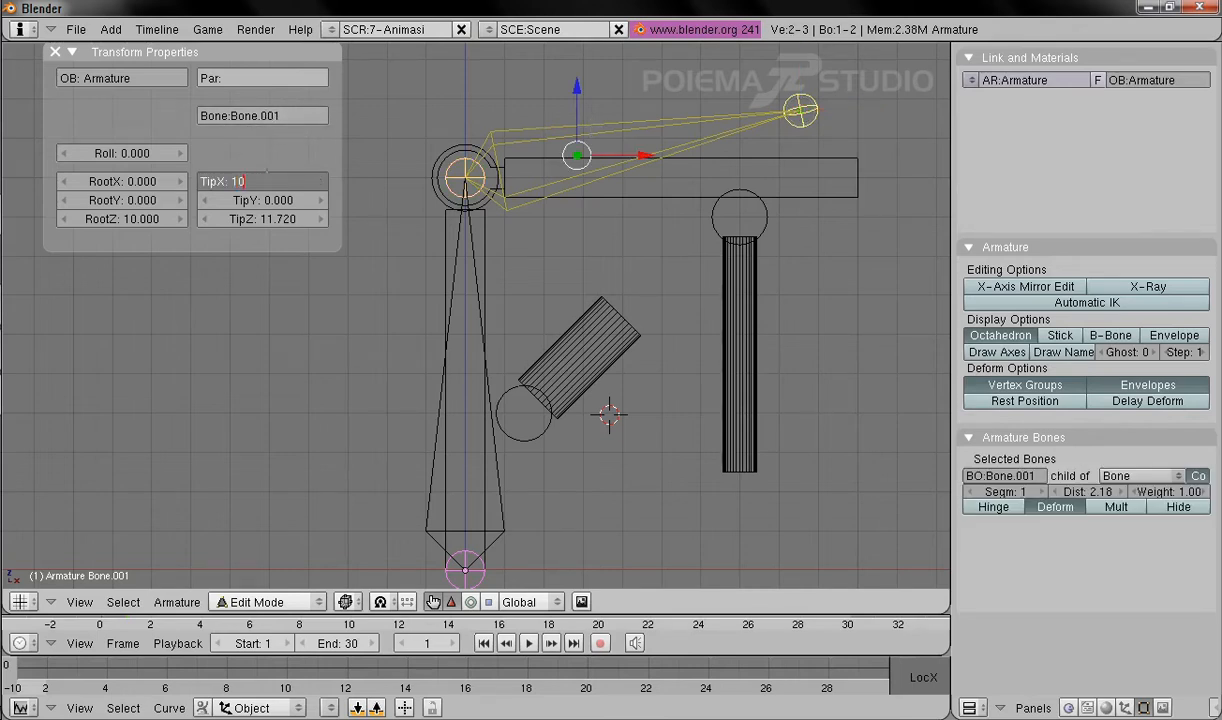
key(Tab)
text(0)
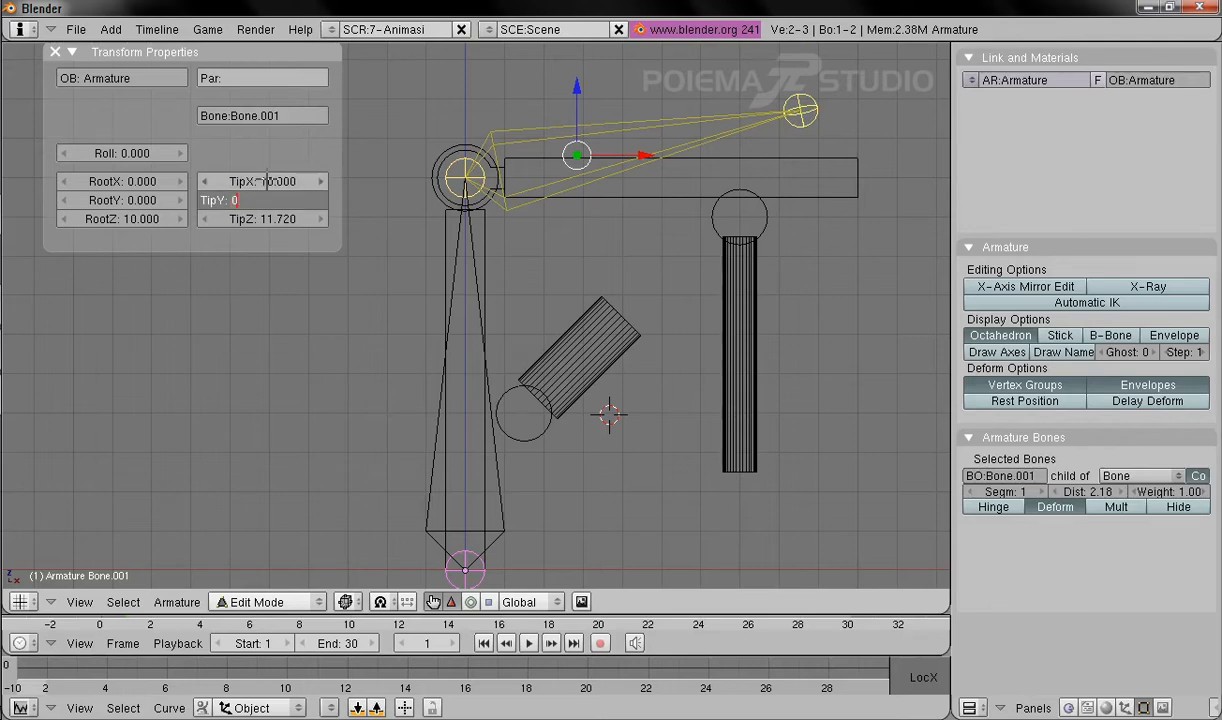
key(Tab)
text(1)
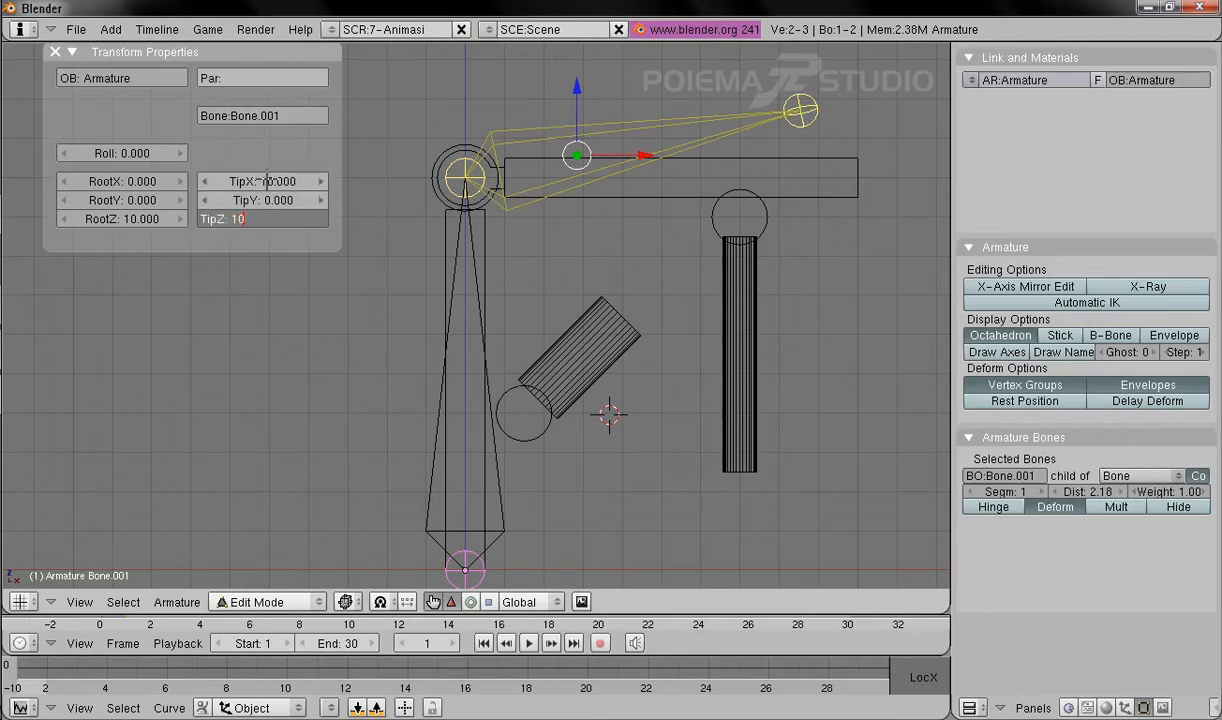
text(0)
key(Return)
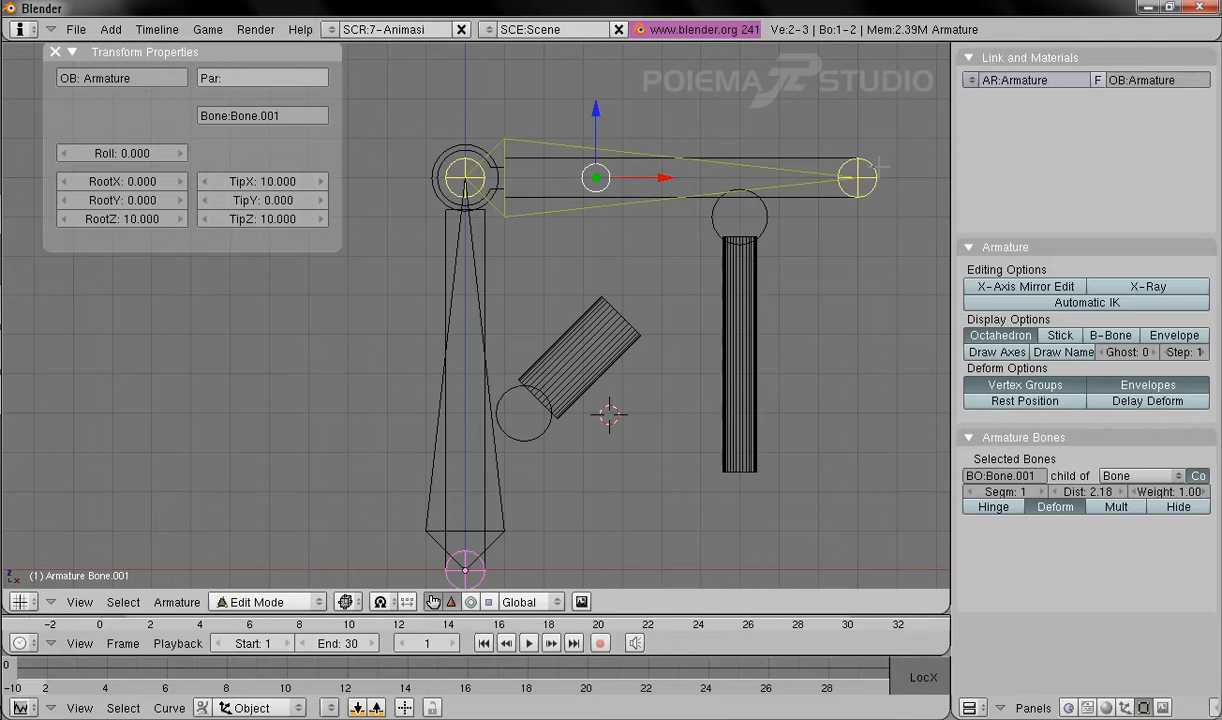
Step: In Pose Mode, test the rig by rotating the vertical bone about 12.7 degrees and clear its rotation
click(255, 601)
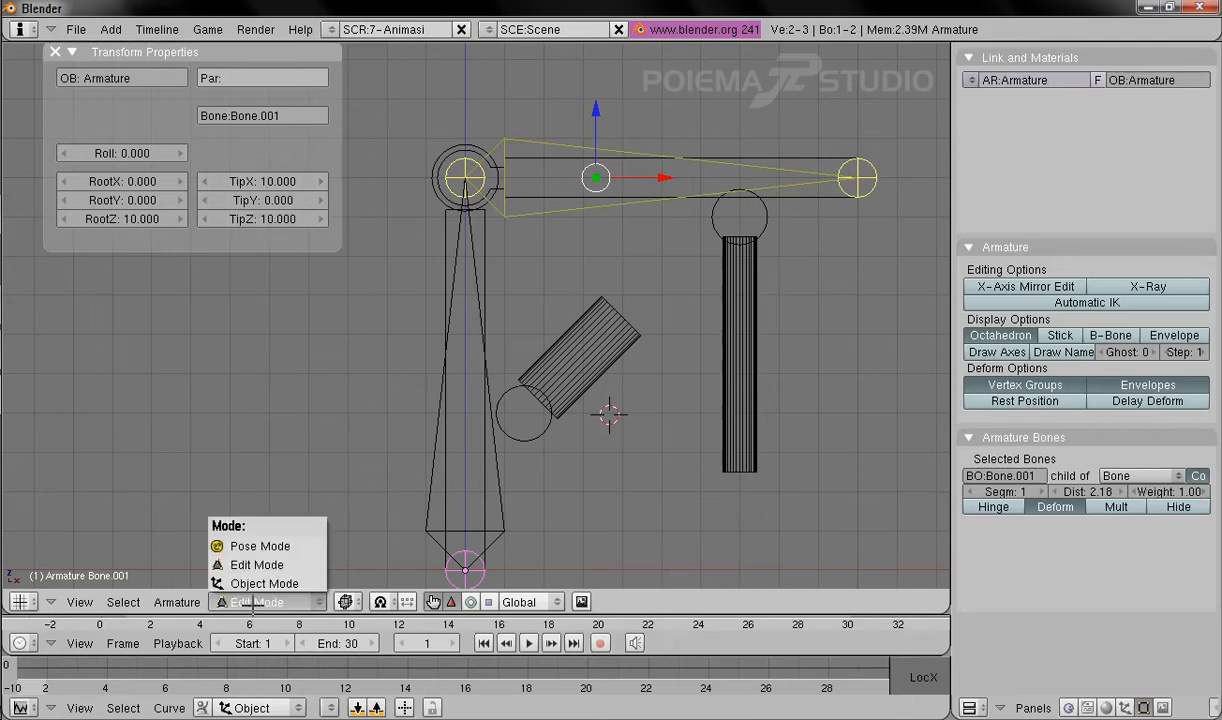
click(260, 546)
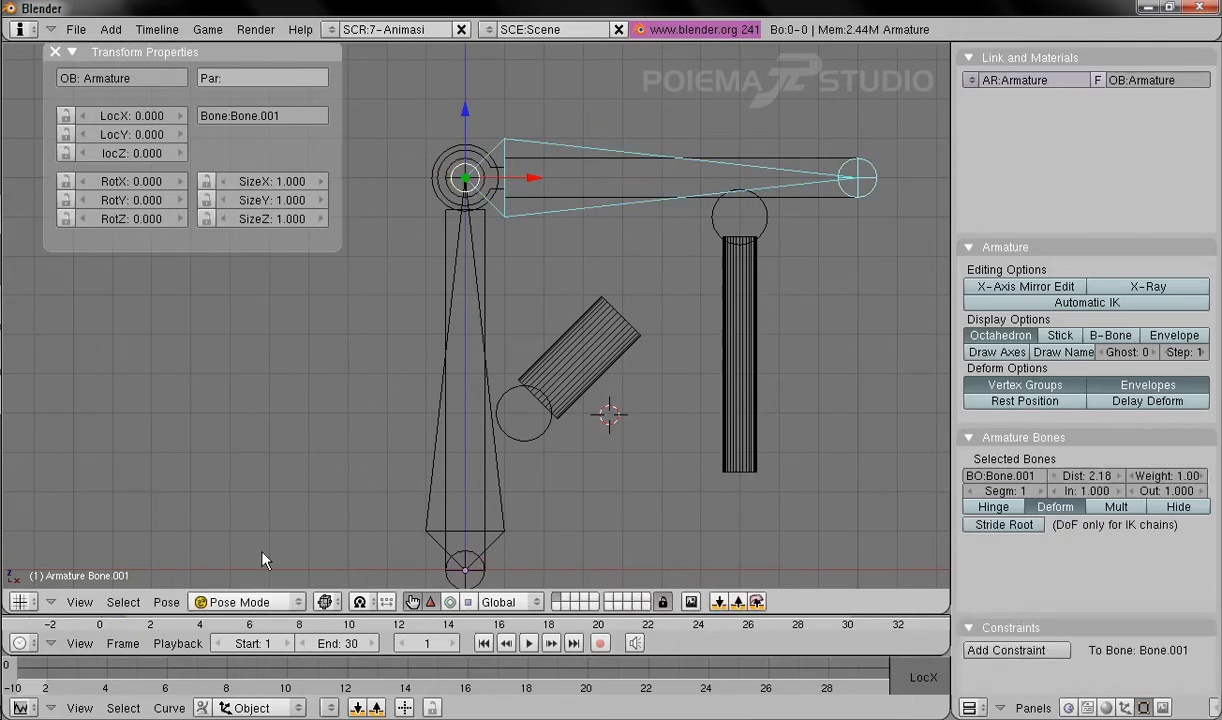
right_click(498, 400)
click(450, 601)
drag(536, 530, 572, 453)
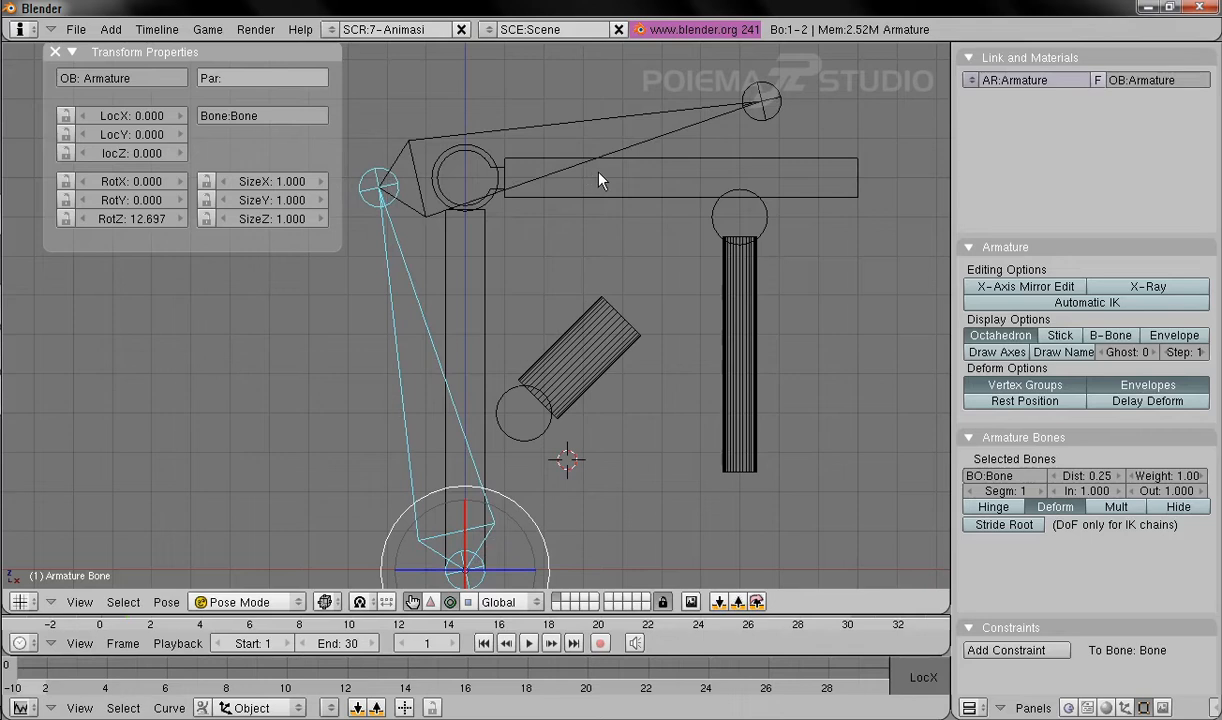
key(alt+r)
scroll(668, 296, down, 2)
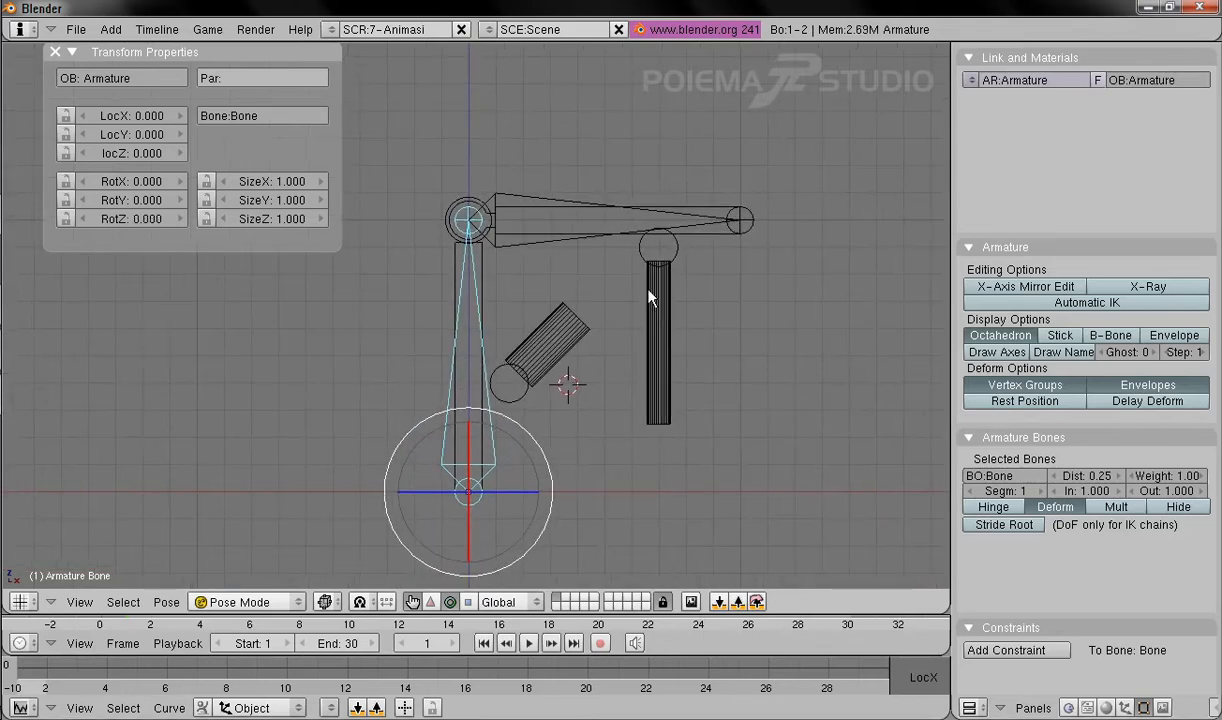
Step: Try rotating the horizontal bone in Pose Mode, cancel the rotation and return to Edit Mode
right_click(564, 243)
mouse_move(525, 284)
mouse_down()
mouse_move(552, 210)
mouse_move(537, 336)
mouse_move(539, 214)
mouse_move(547, 295)
mouse_up()
right_click(547, 295)
click(547, 295)
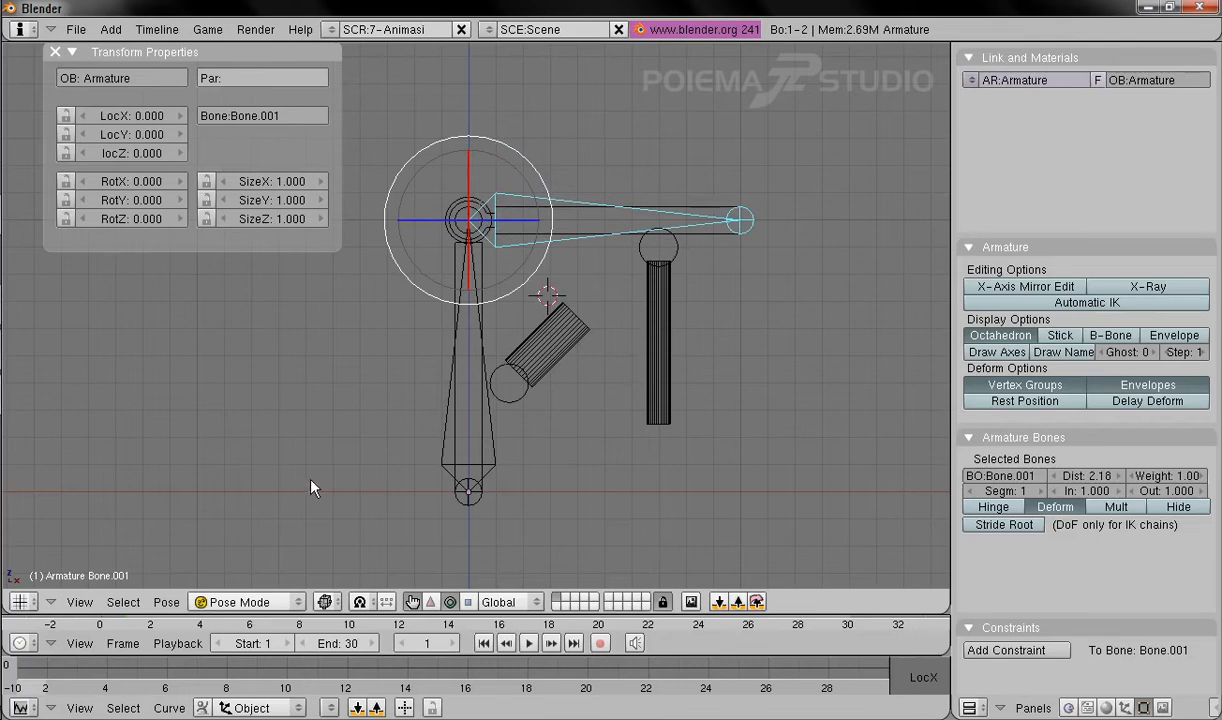
key(ctrl+Tab)
click(250, 560)
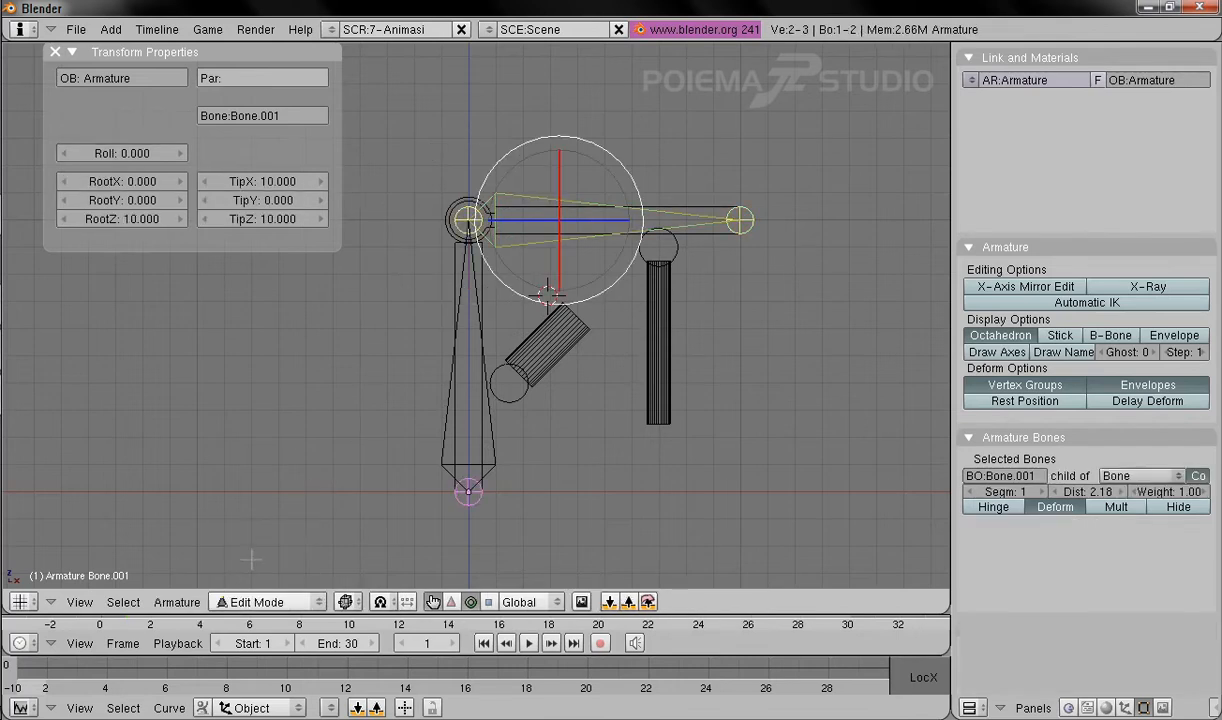
Step: Duplicate the vertical bone and place the copy about 4.7 units along X and 0.4 units up from the original
right_click(487, 422)
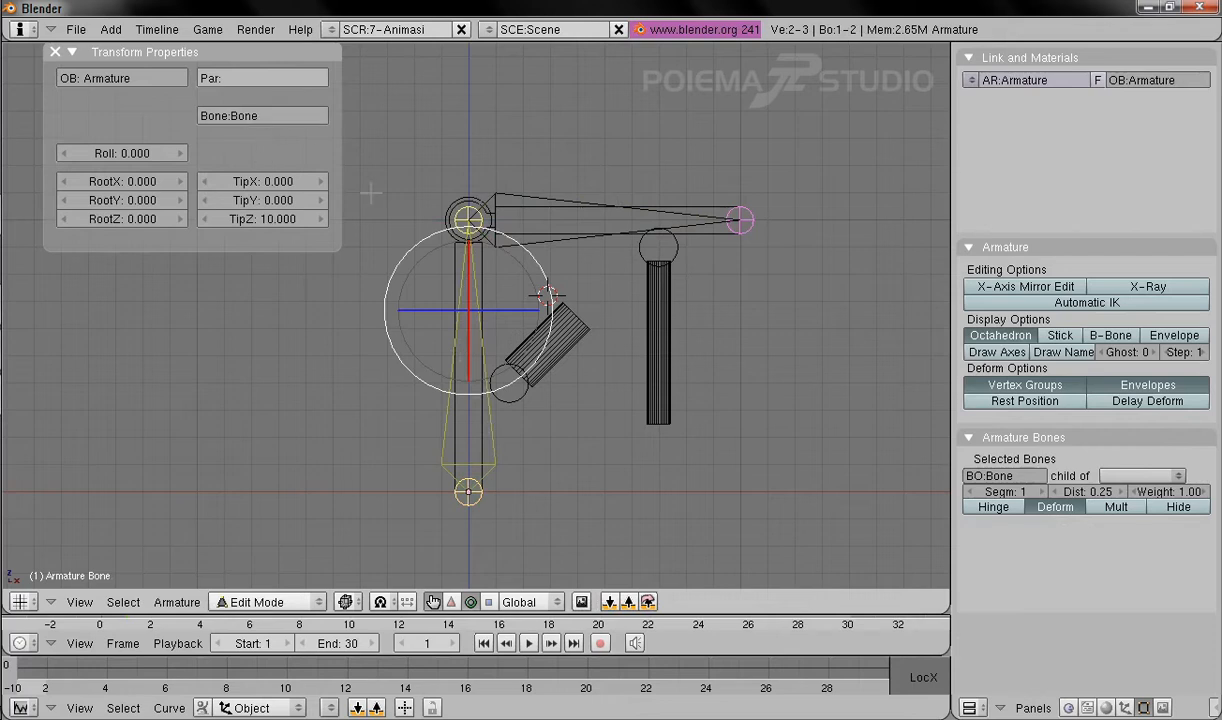
click(451, 601)
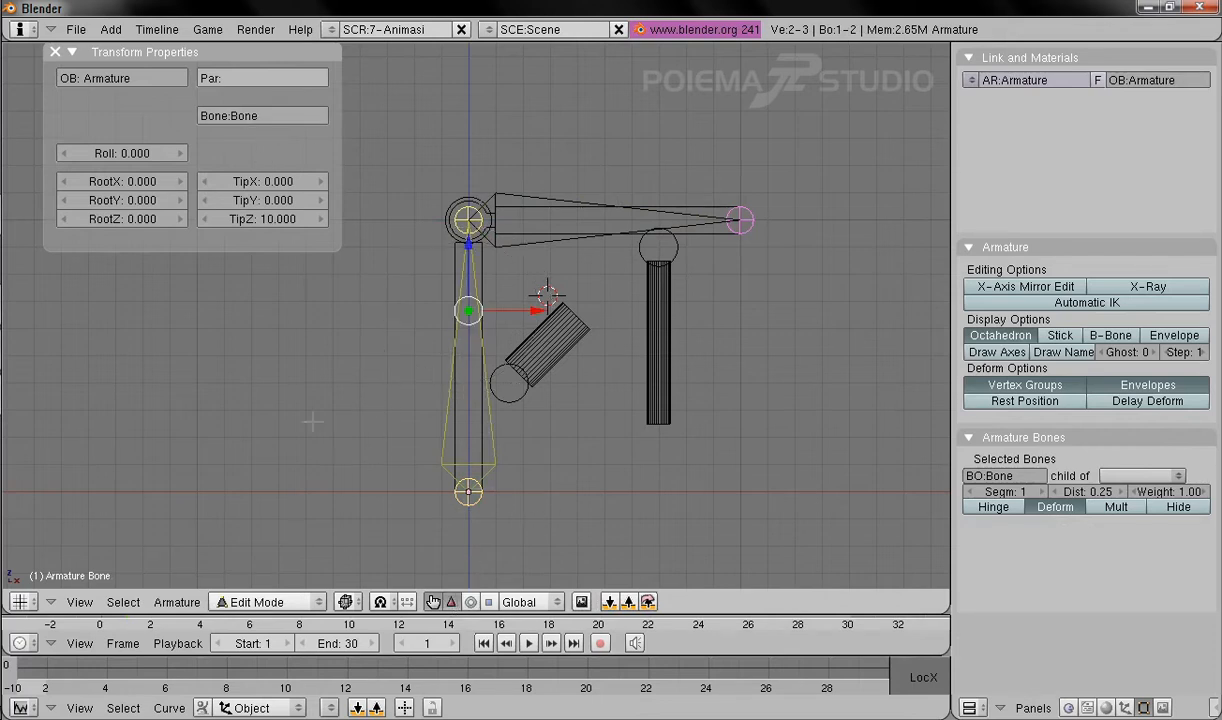
click(177, 601)
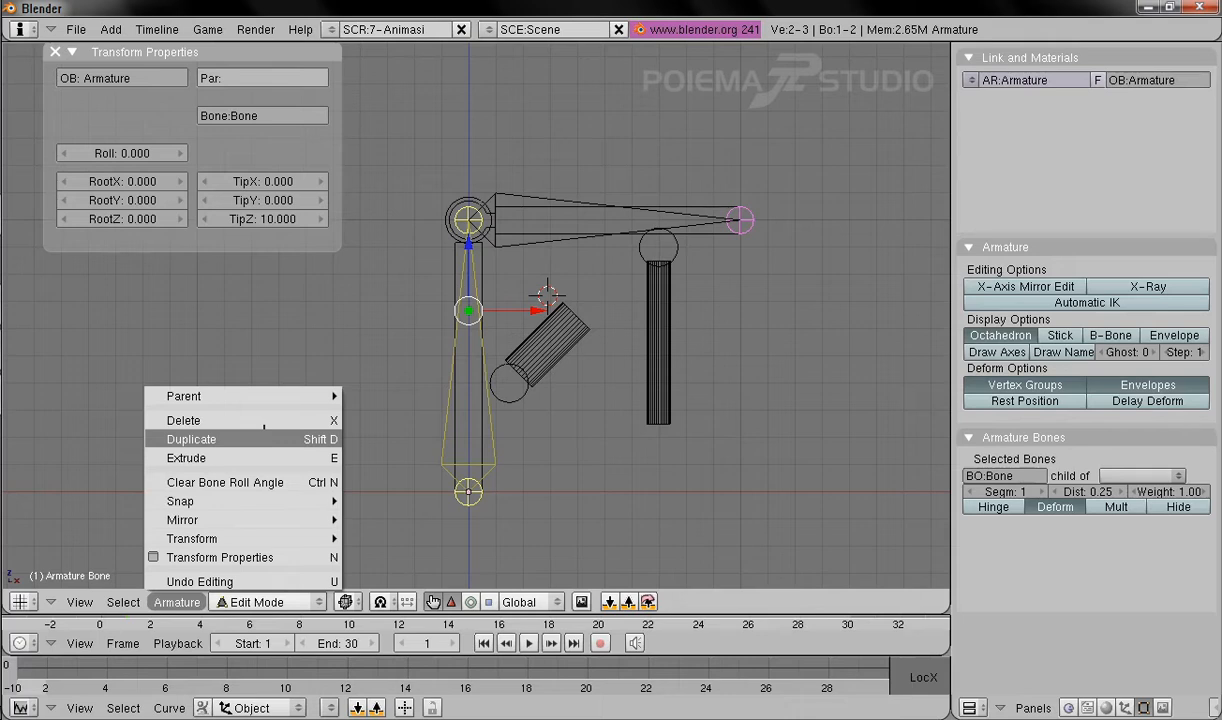
click(264, 428)
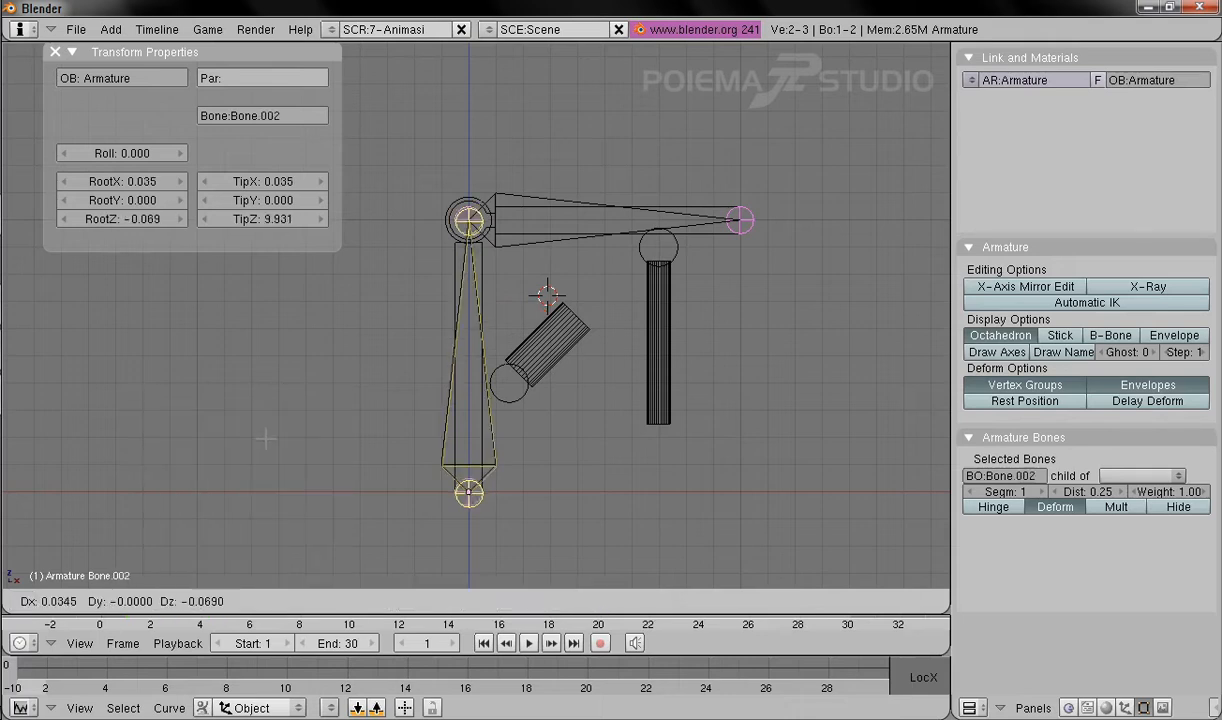
click(390, 425)
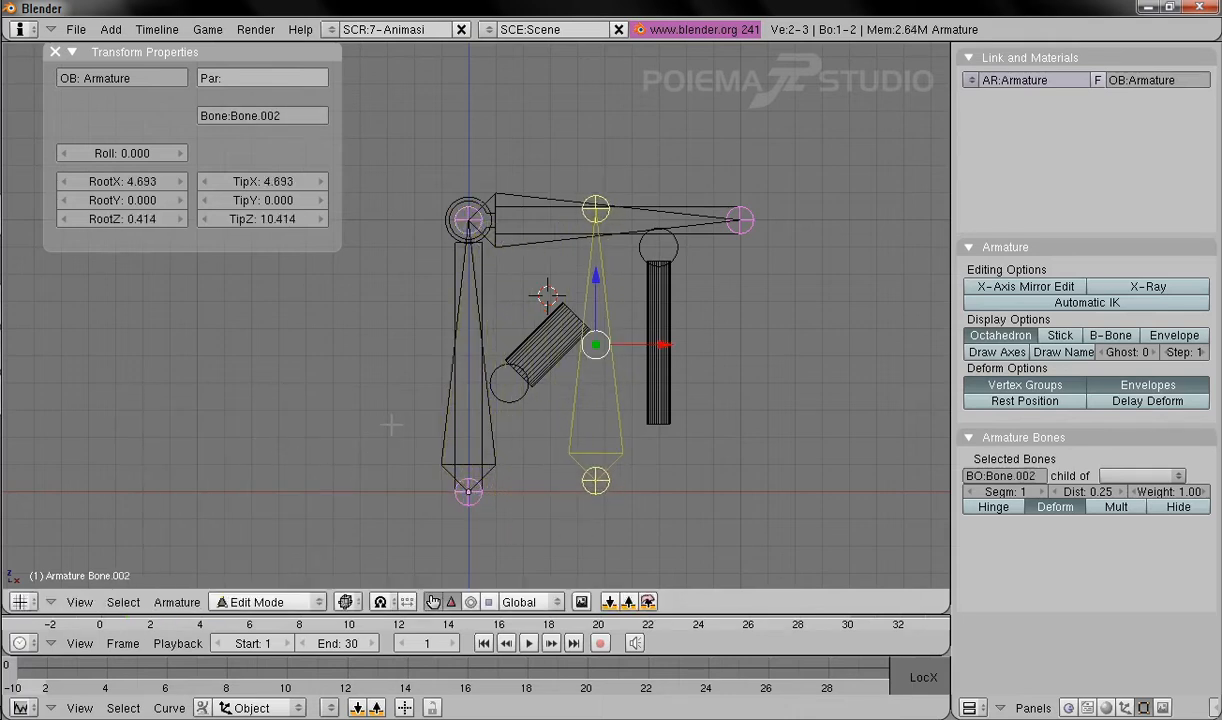
Step: Rename the duplicated bone as lengan_1
click(296, 116)
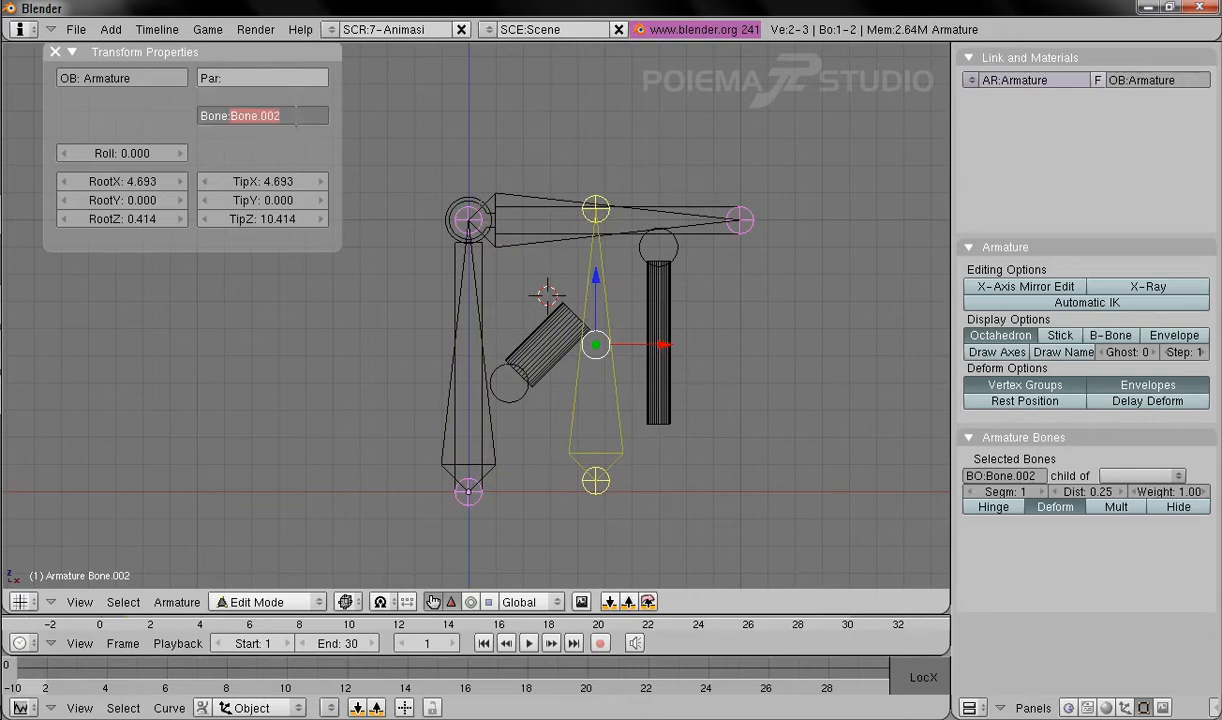
text(lengan_1)
key(Return)
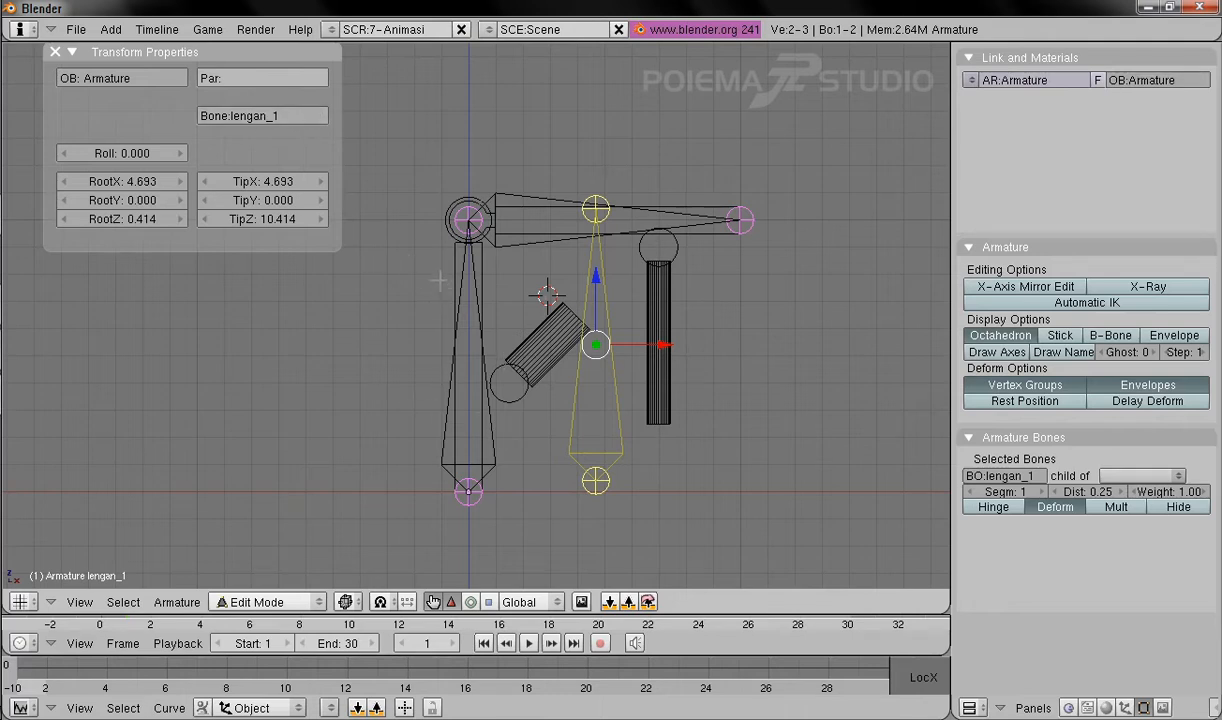
Step: Set the lengan_1 bone's RootX to 1.5, RootY to 0 and RootZ to 4
click(119, 181)
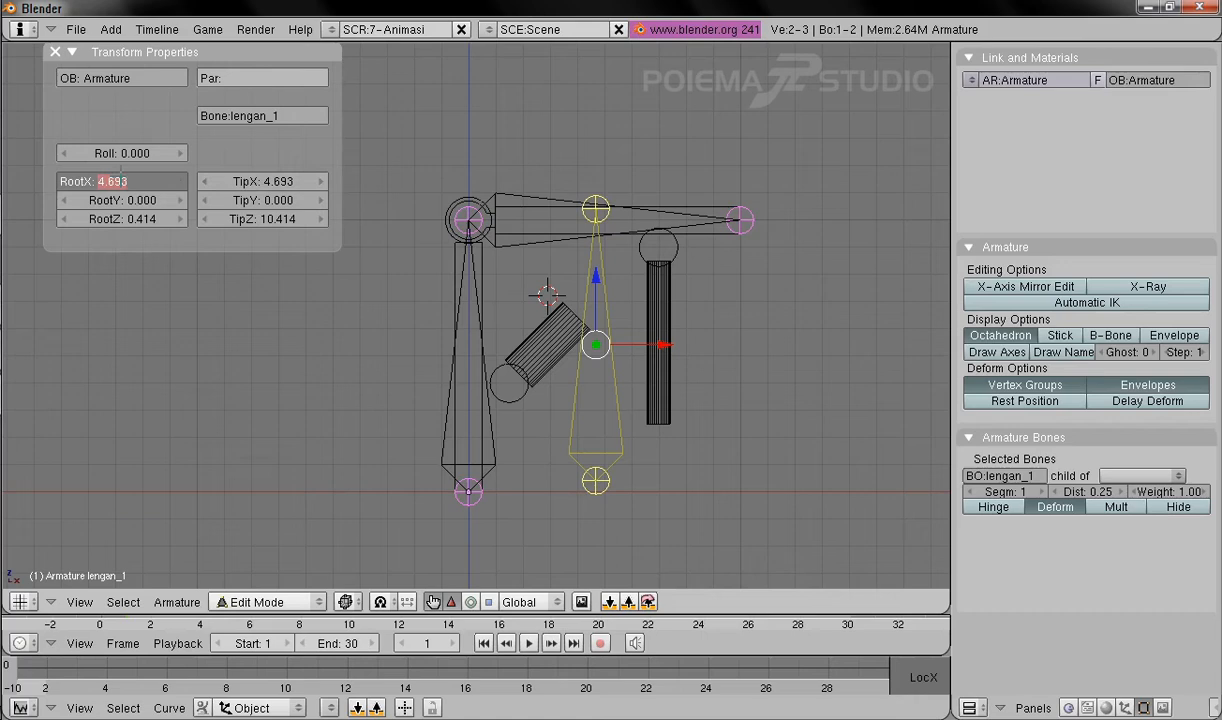
text(1.5)
key(Tab)
text(0)
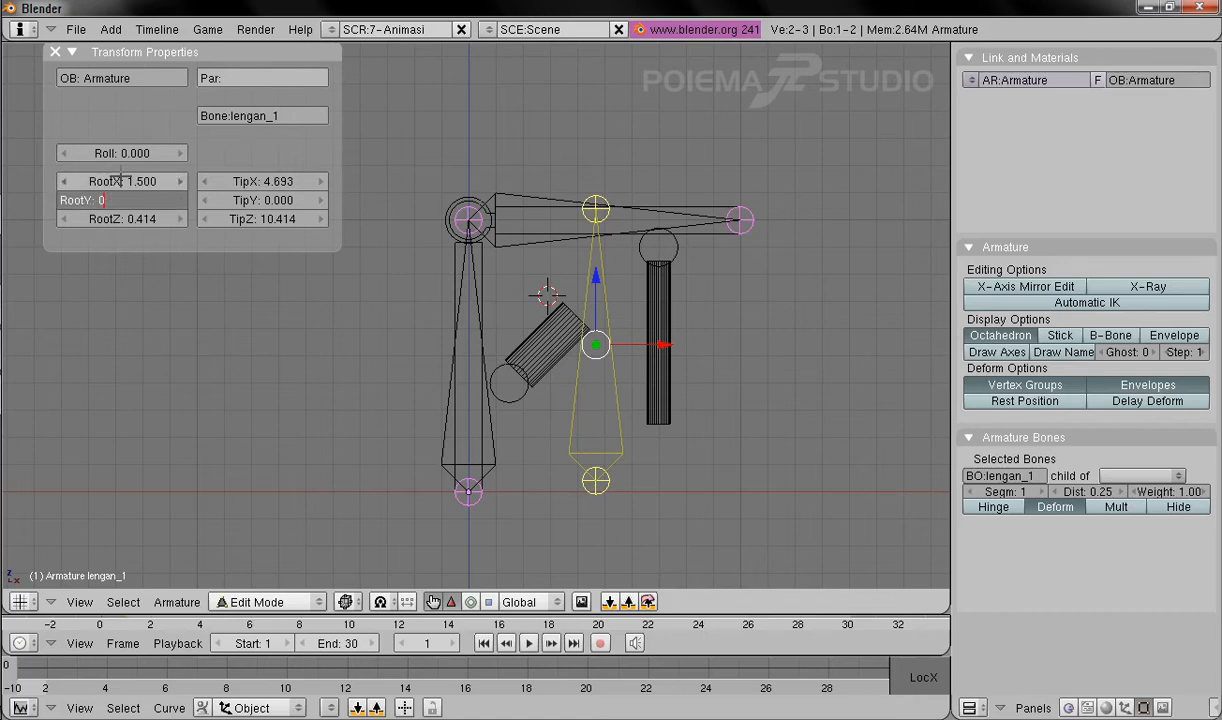
key(Tab)
text(4)
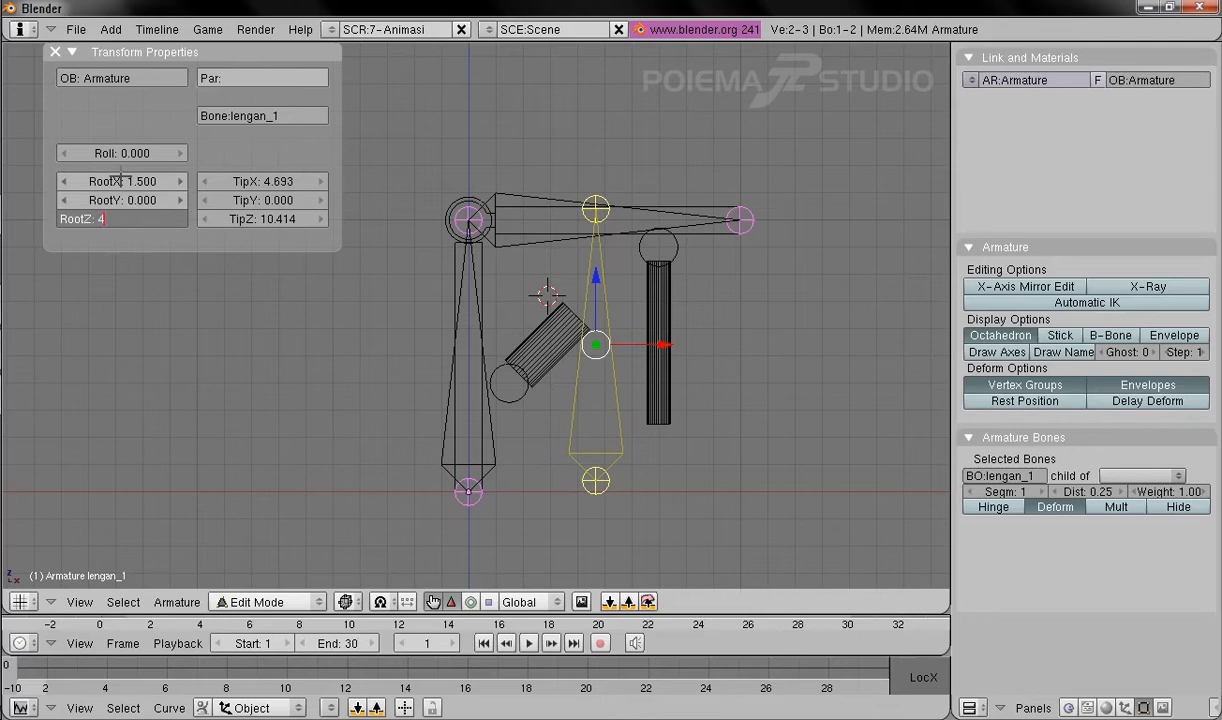
key(Return)
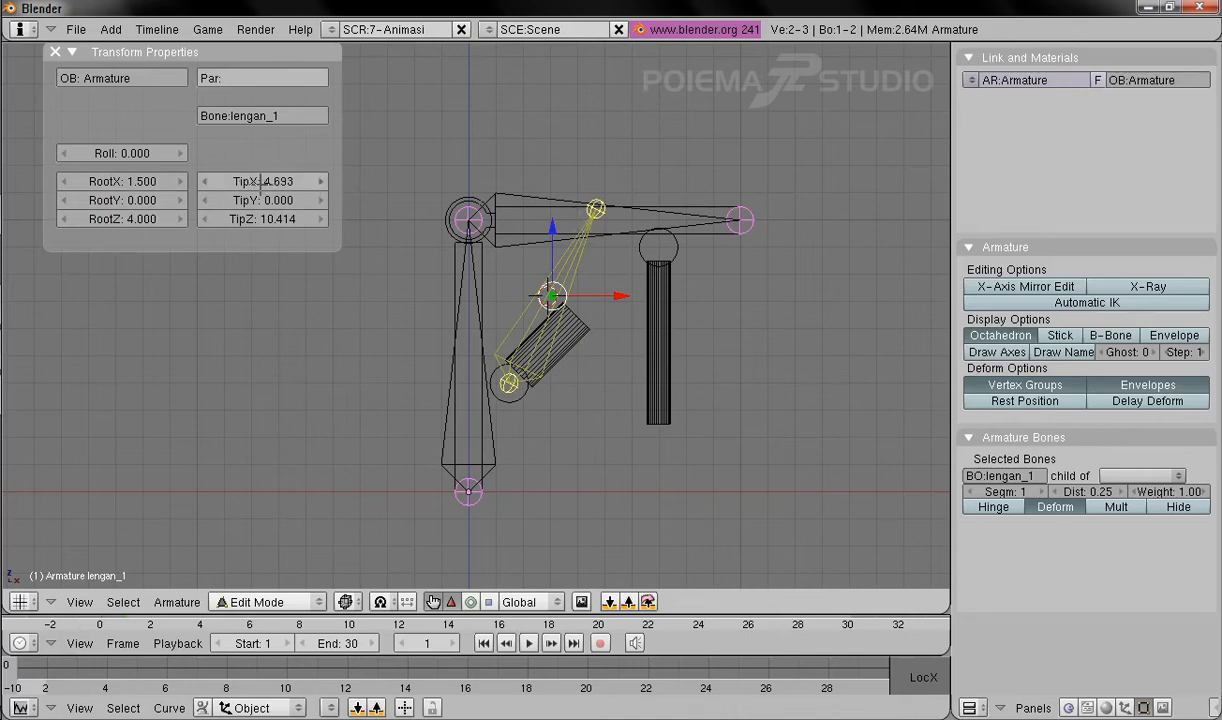
Step: Try a TipX value of 3 for the lengan_1 bone
click(260, 181)
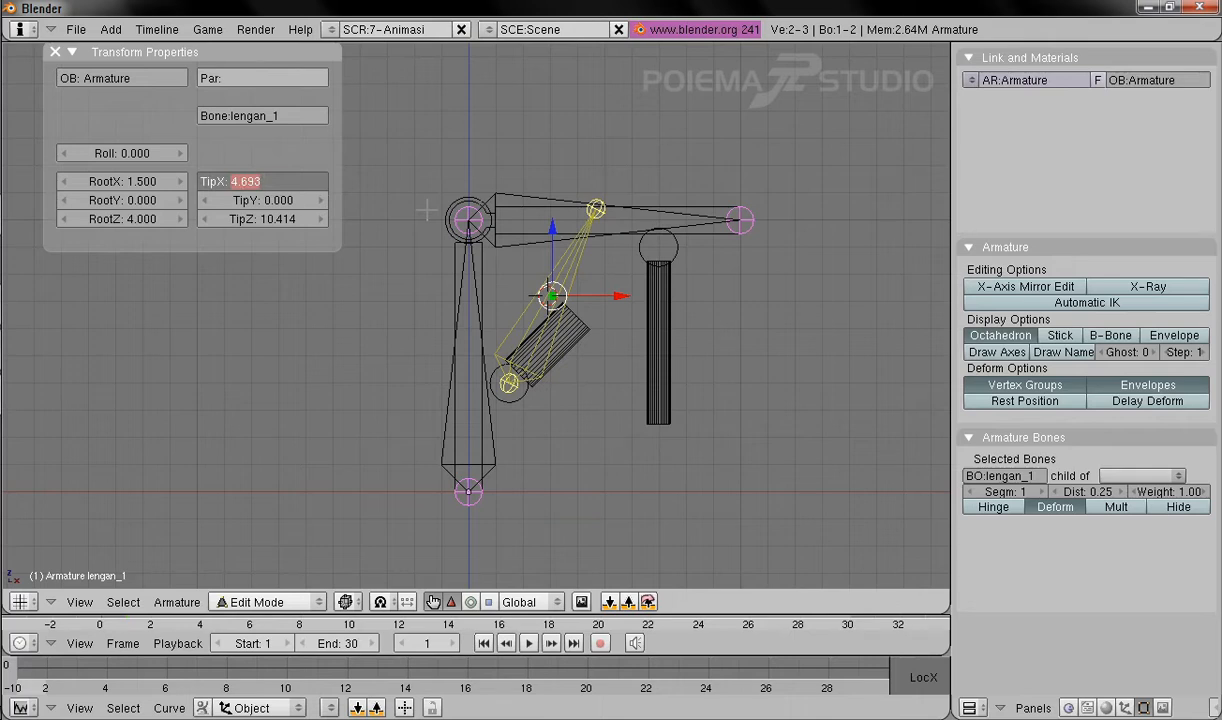
text(3)
key(Return)
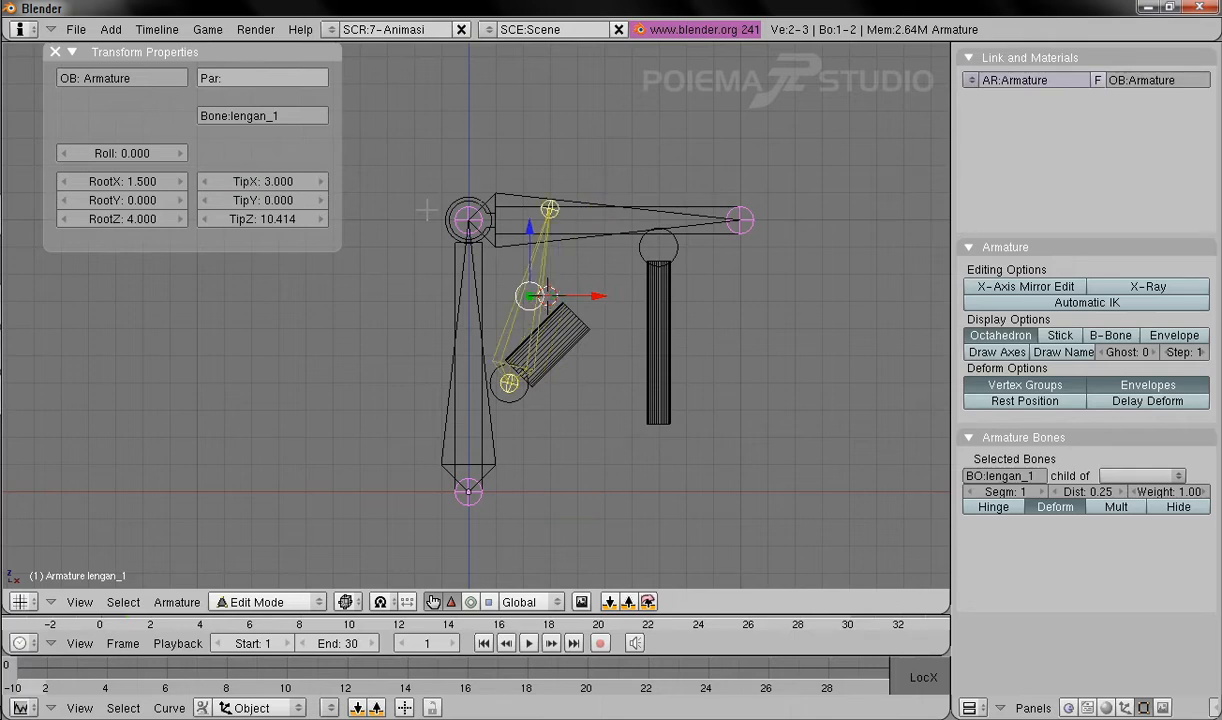
Step: Set the lengan_1 bone's TipX to 4 and TipZ to 7 to align it with the slanted cylinder
click(265, 179)
text(4)
key(Return)
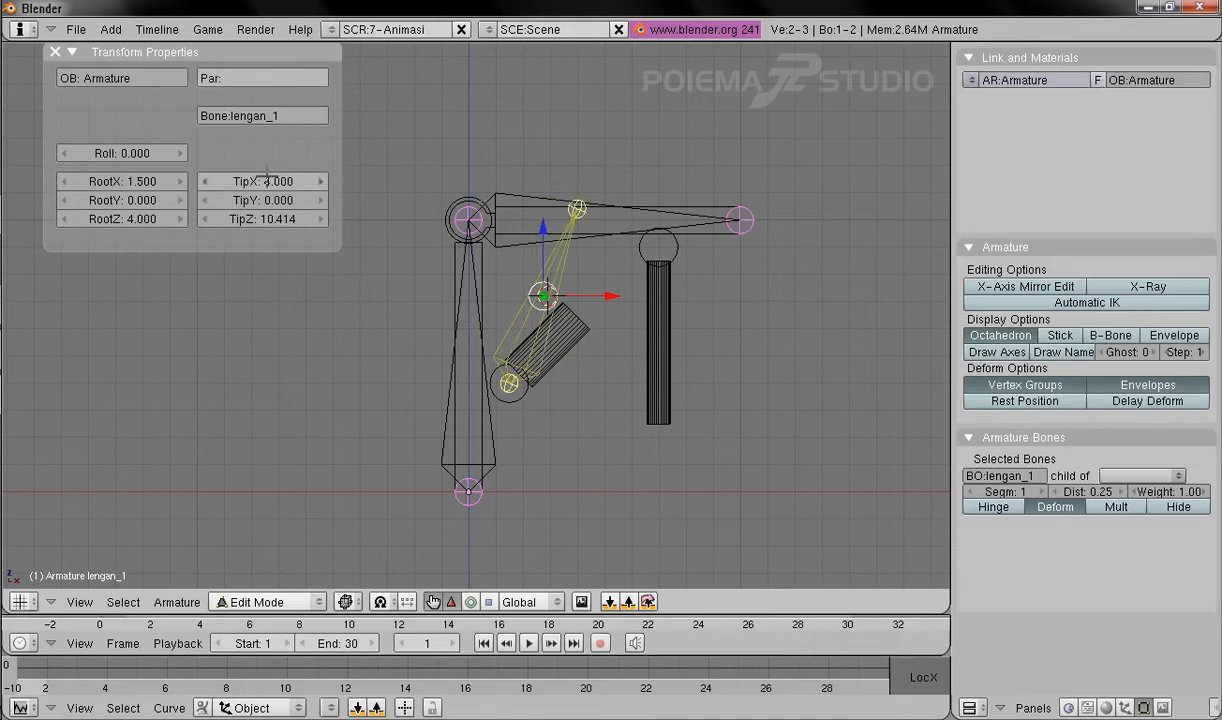
click(265, 199)
key(Tab)
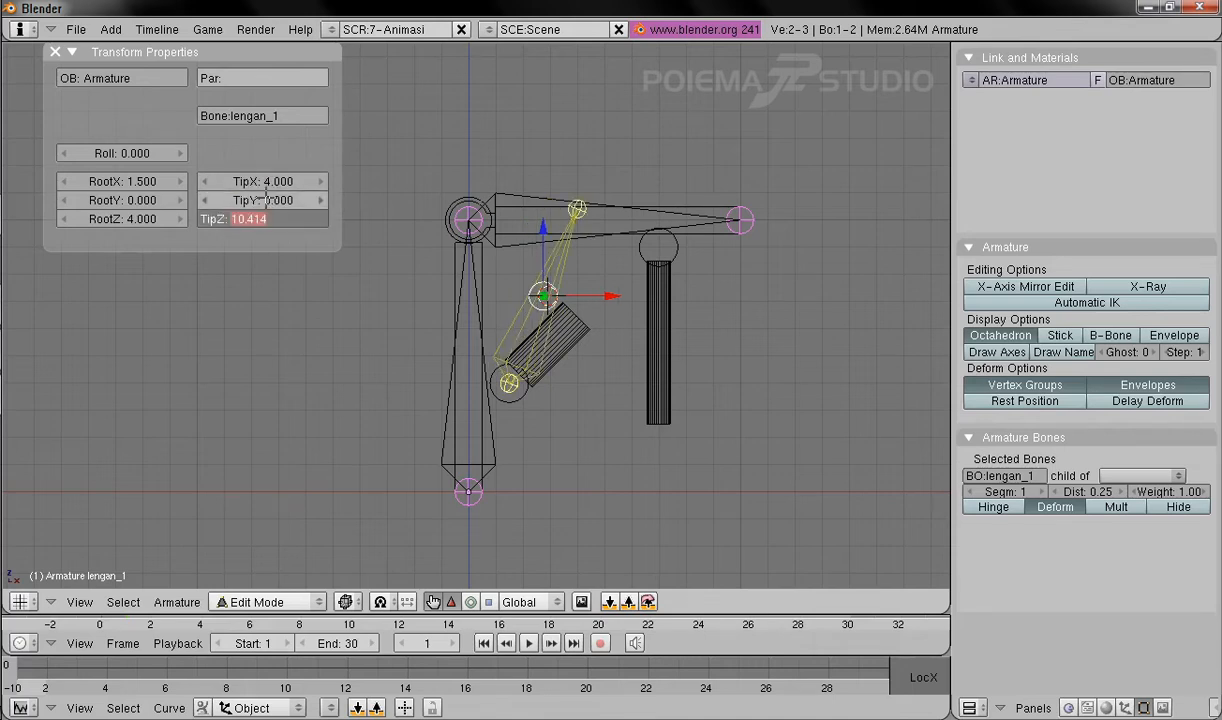
text(7)
key(Return)
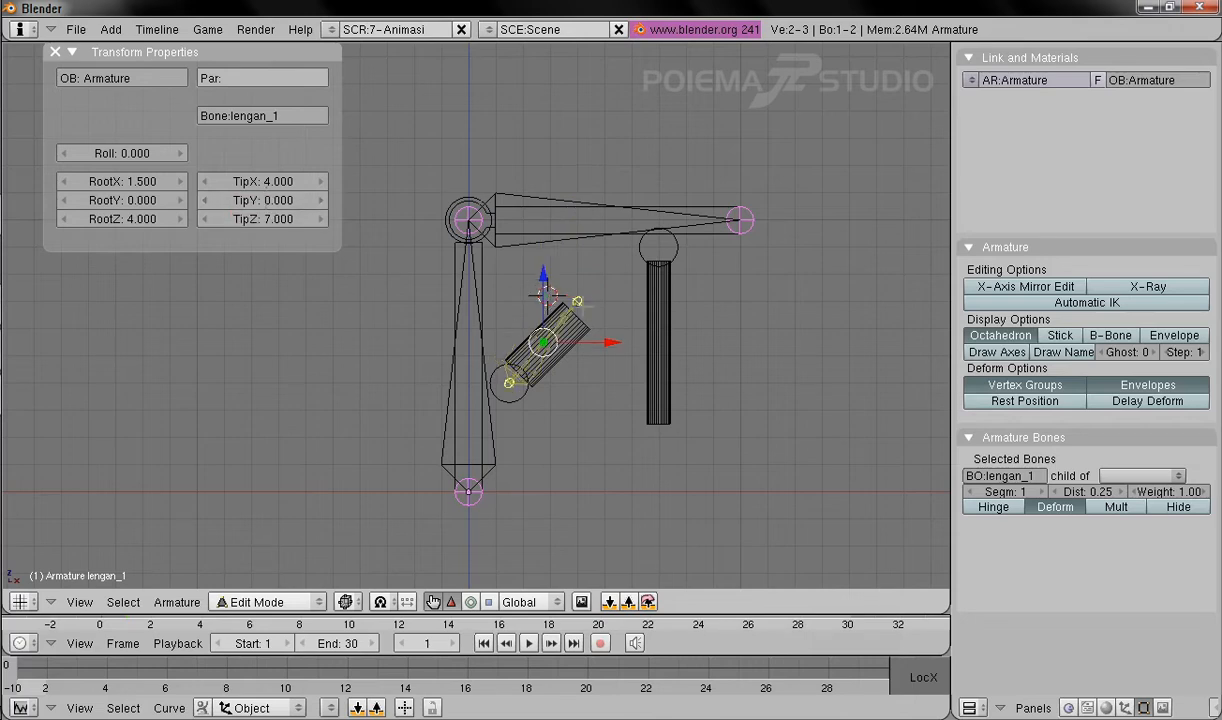
scroll(556, 293, up, 4)
shift+middle_drag(655, 354, 515, 376)
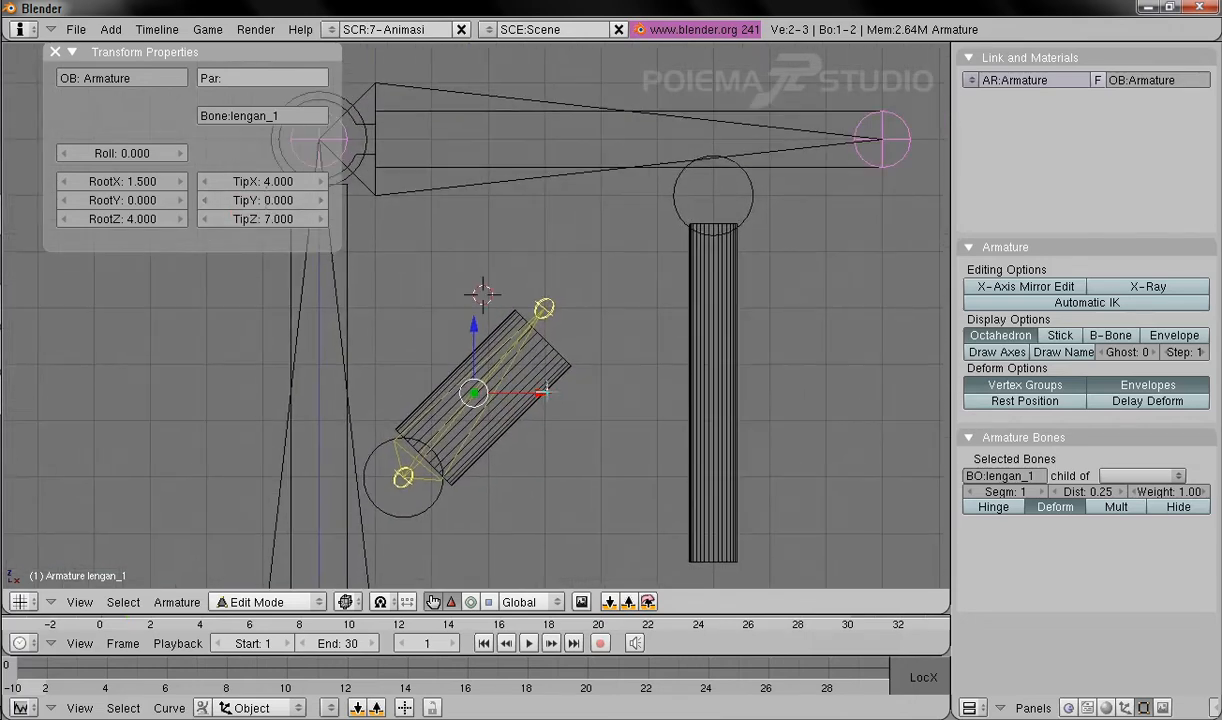
Step: Try a TipX value of 5 for the lengan_1 bone, with TipY at 0 and TipZ at 7
scroll(603, 407, up, 2)
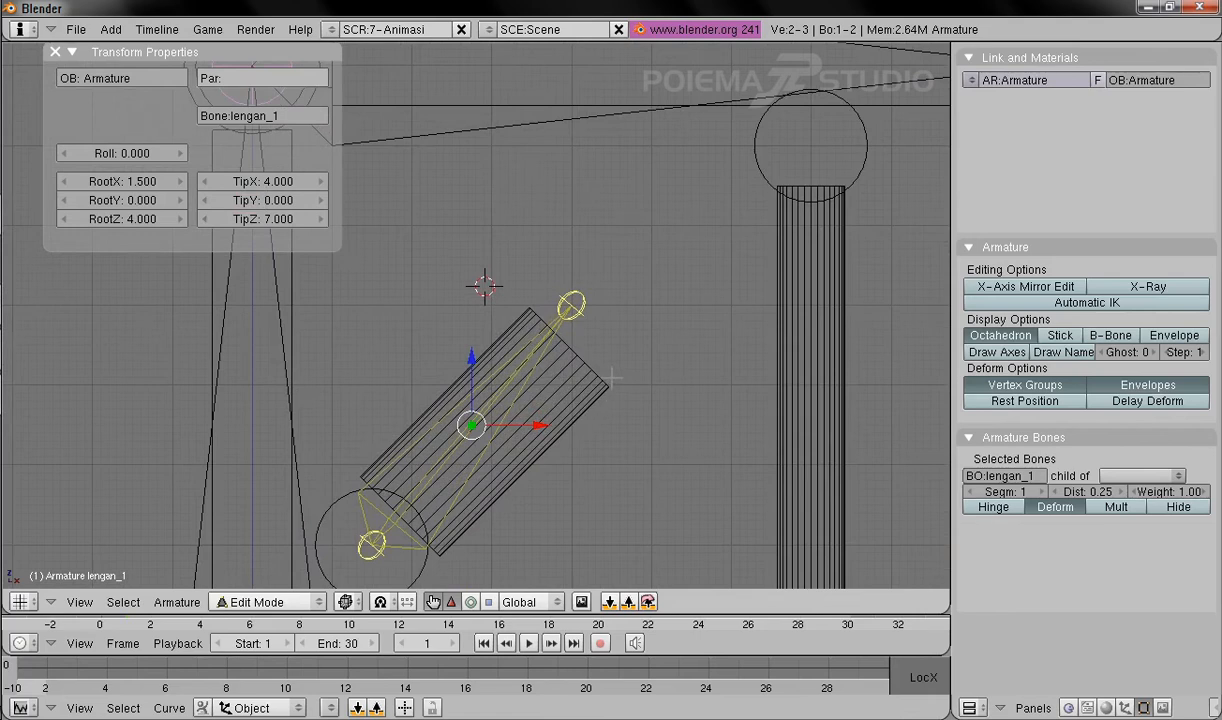
click(258, 218)
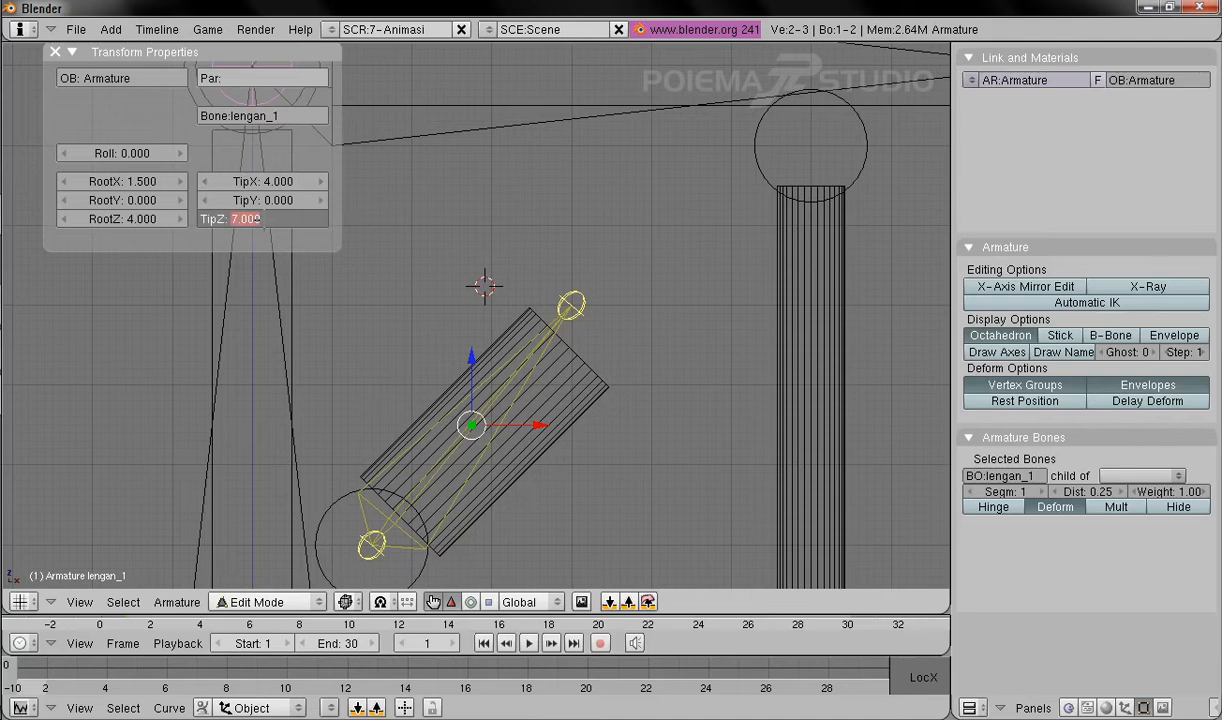
click(290, 181)
click(250, 181)
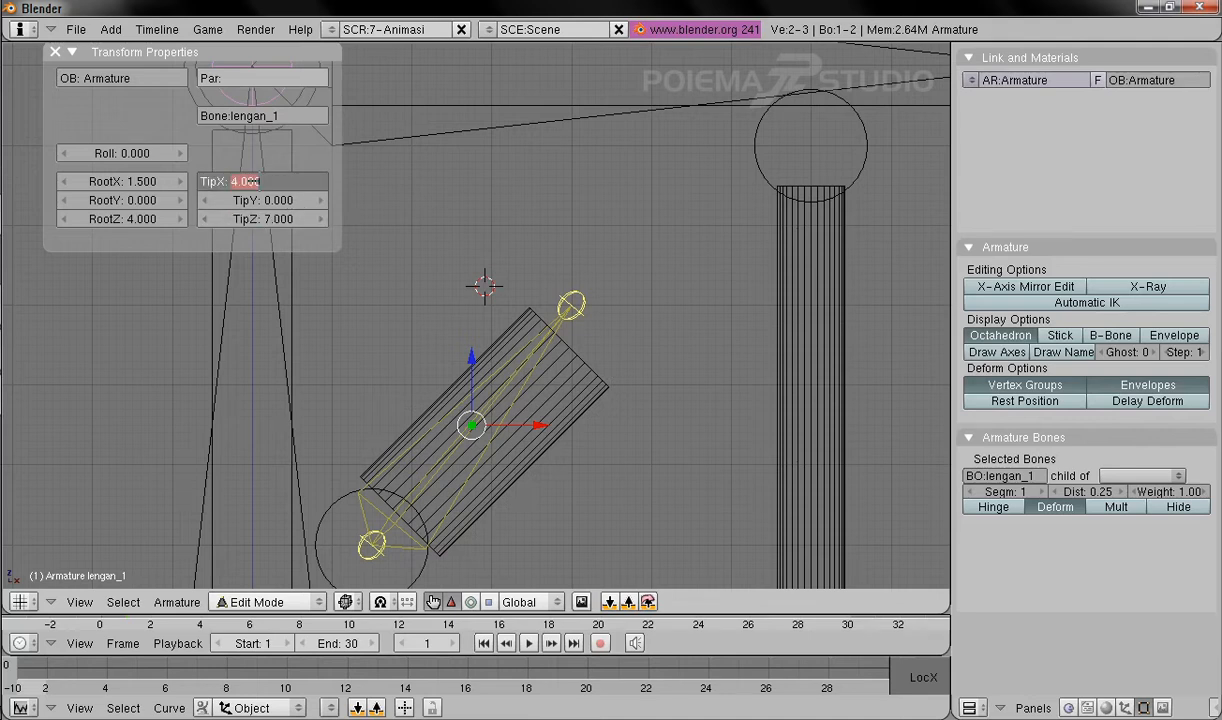
text(5)
key(Tab)
text(0)
key(Tab)
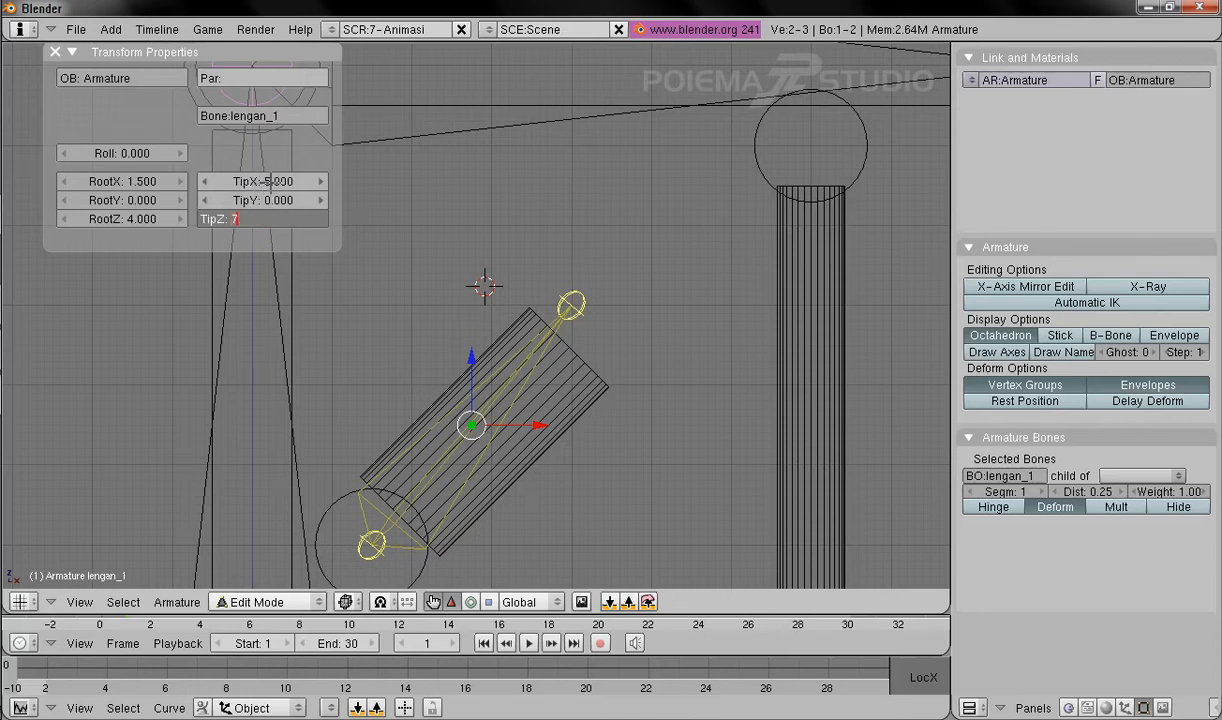
key(Return)
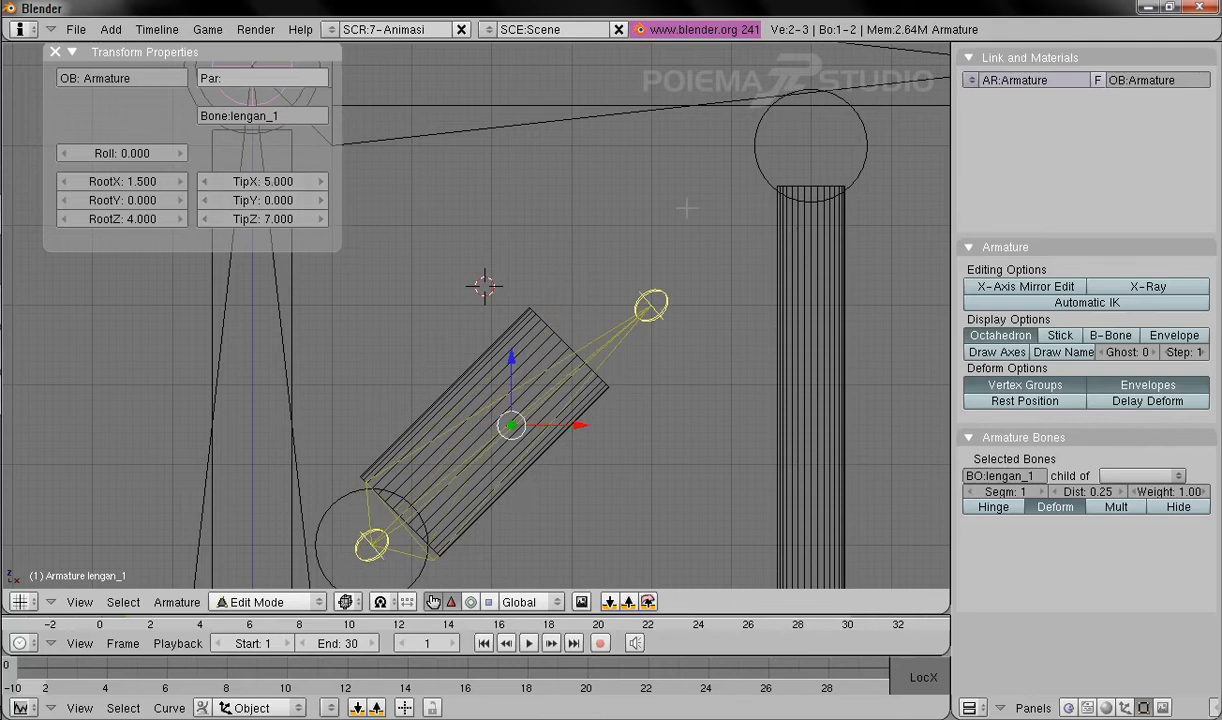
Step: Set the lengan_1 bone's TipX to 4.5 so that it follows the slanted cylinder's axis
shift+middle_drag(720, 335, 710, 298)
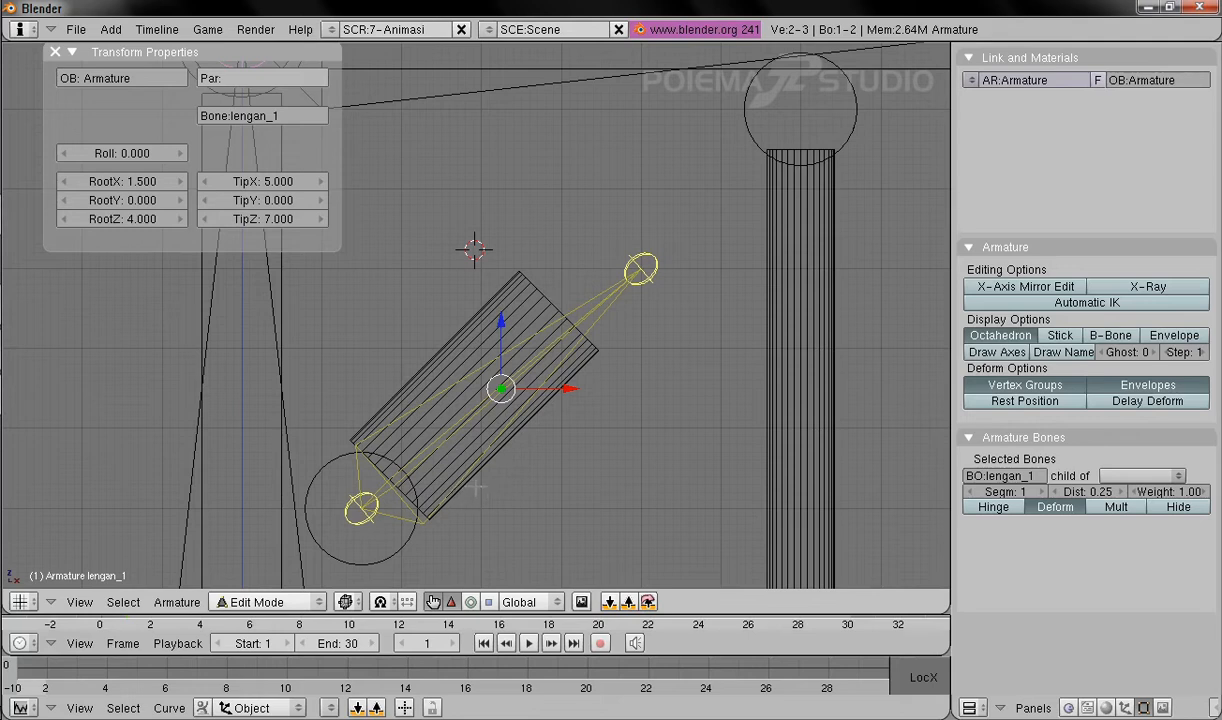
click(259, 181)
text(4.5)
key(Return)
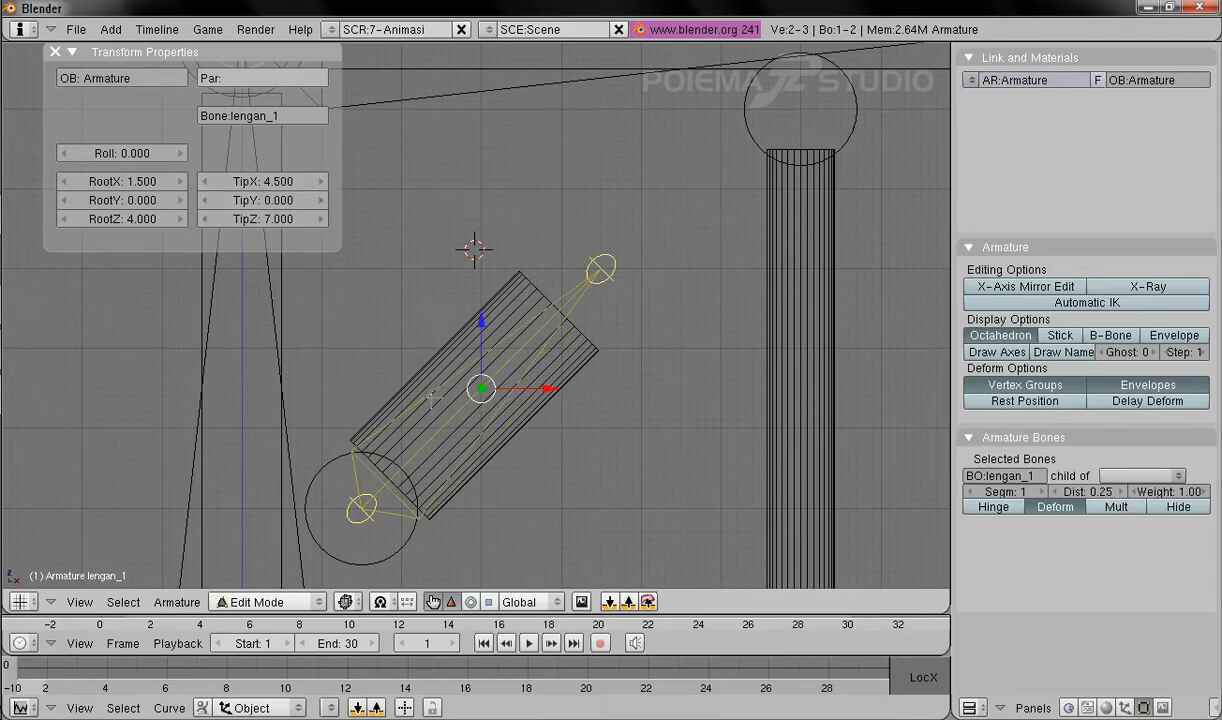
Step: Make the lengan_1 bone a child of the vertical bone named Bone
middle_drag(590, 352, 555, 308)
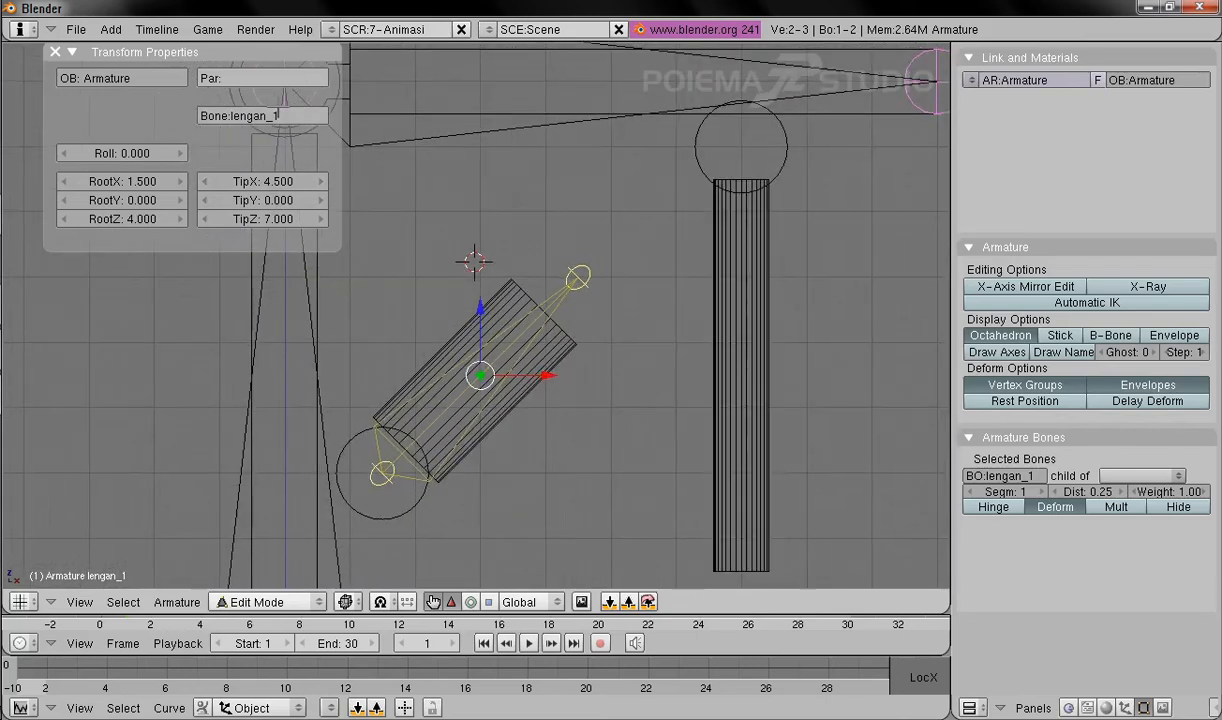
shift+middle_drag(494, 232, 589, 210)
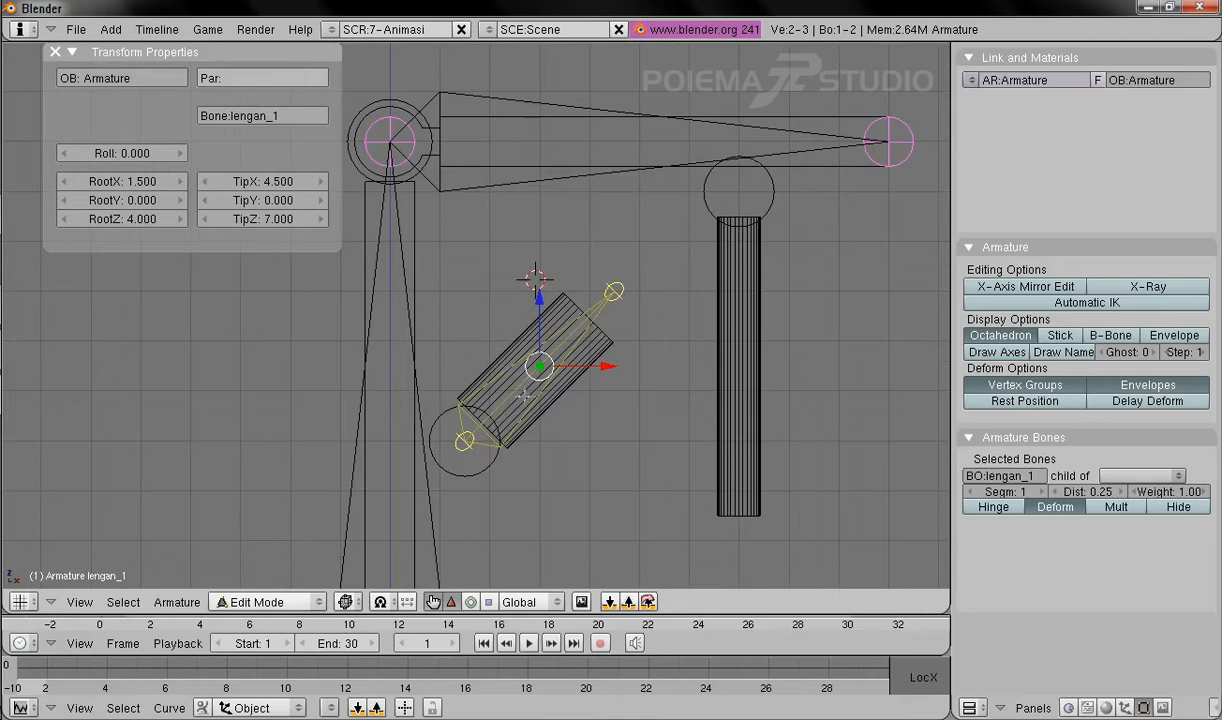
right_click(477, 377)
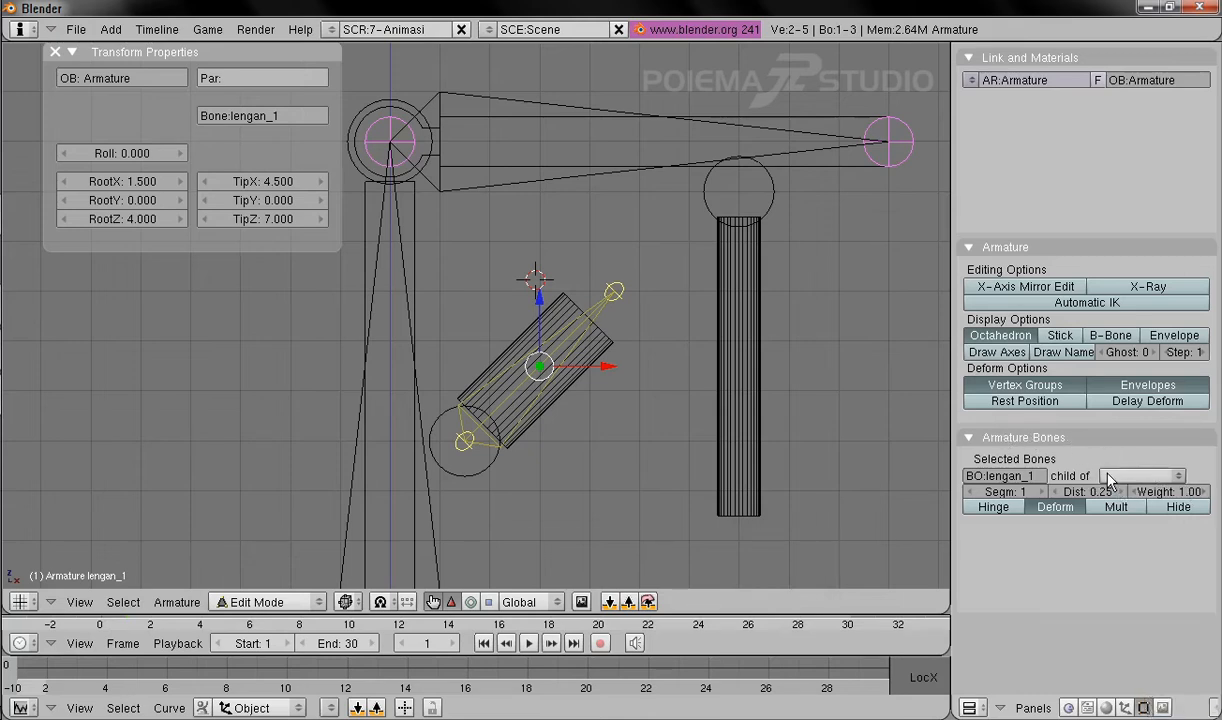
click(1136, 478)
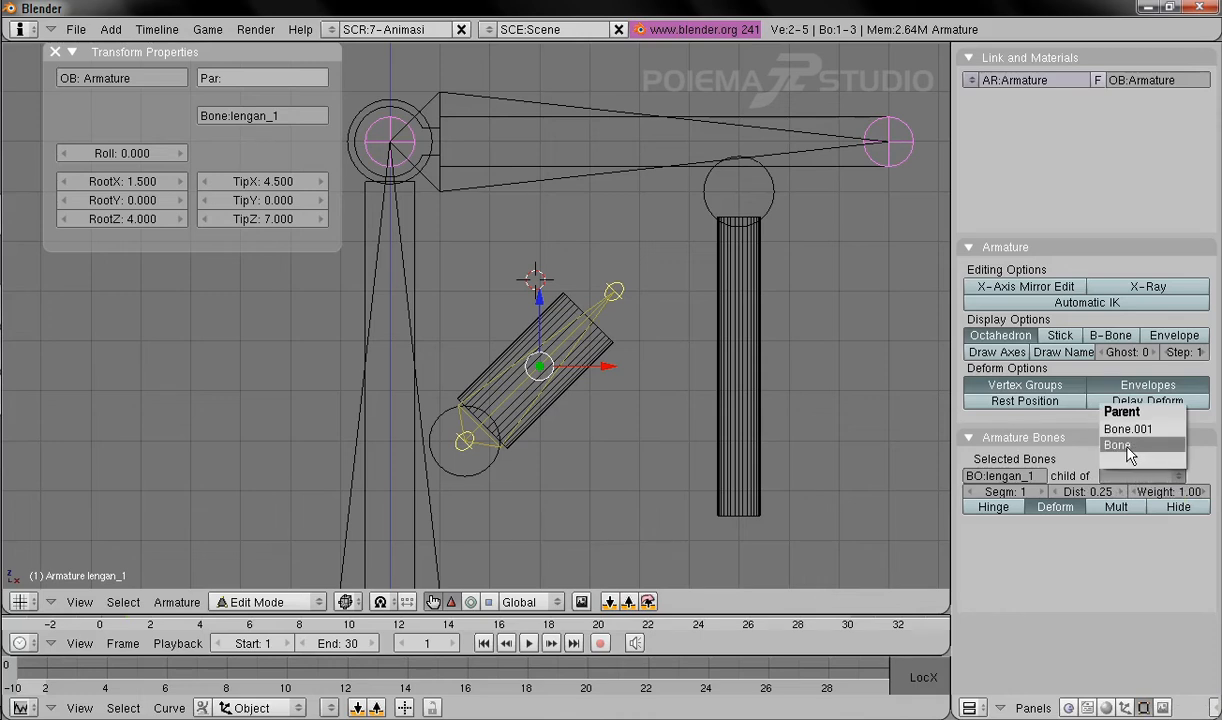
click(1129, 445)
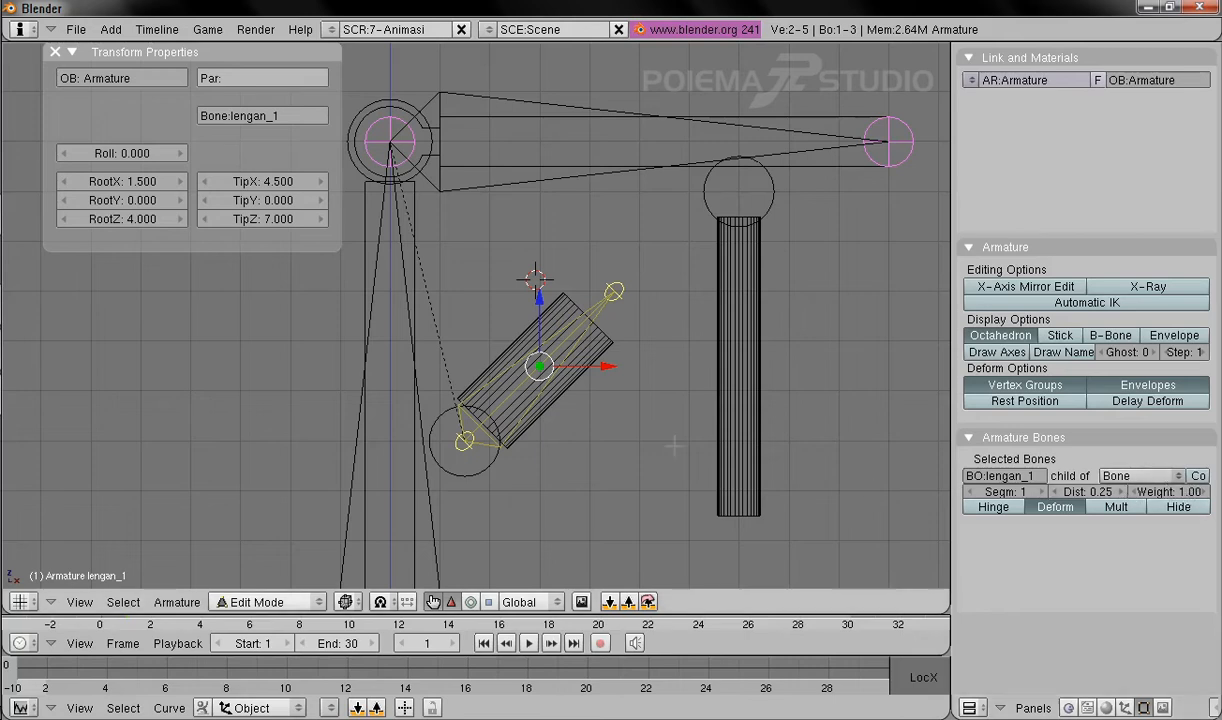
Step: Switch the armature to Pose Mode, select the vertical bone and turn on the rotate manipulator
shift+middle_drag(492, 390, 676, 332)
scroll(666, 308, up, 2)
scroll(660, 282, down, 3)
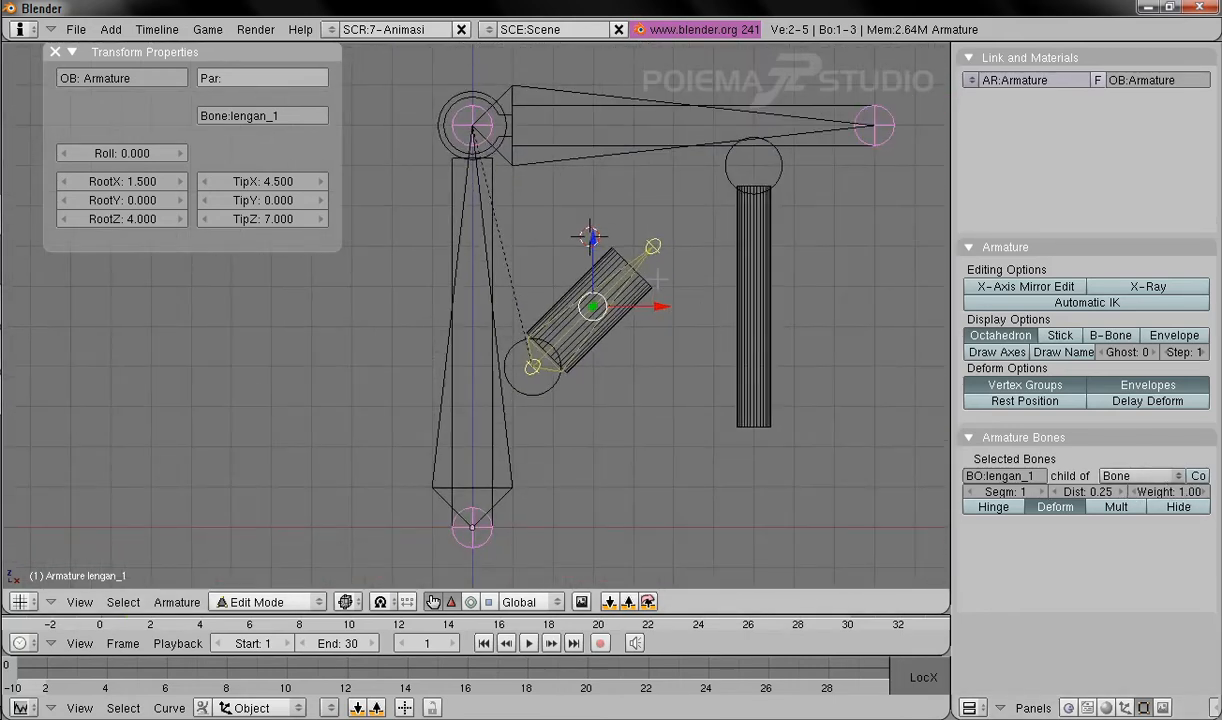
click(281, 602)
click(275, 546)
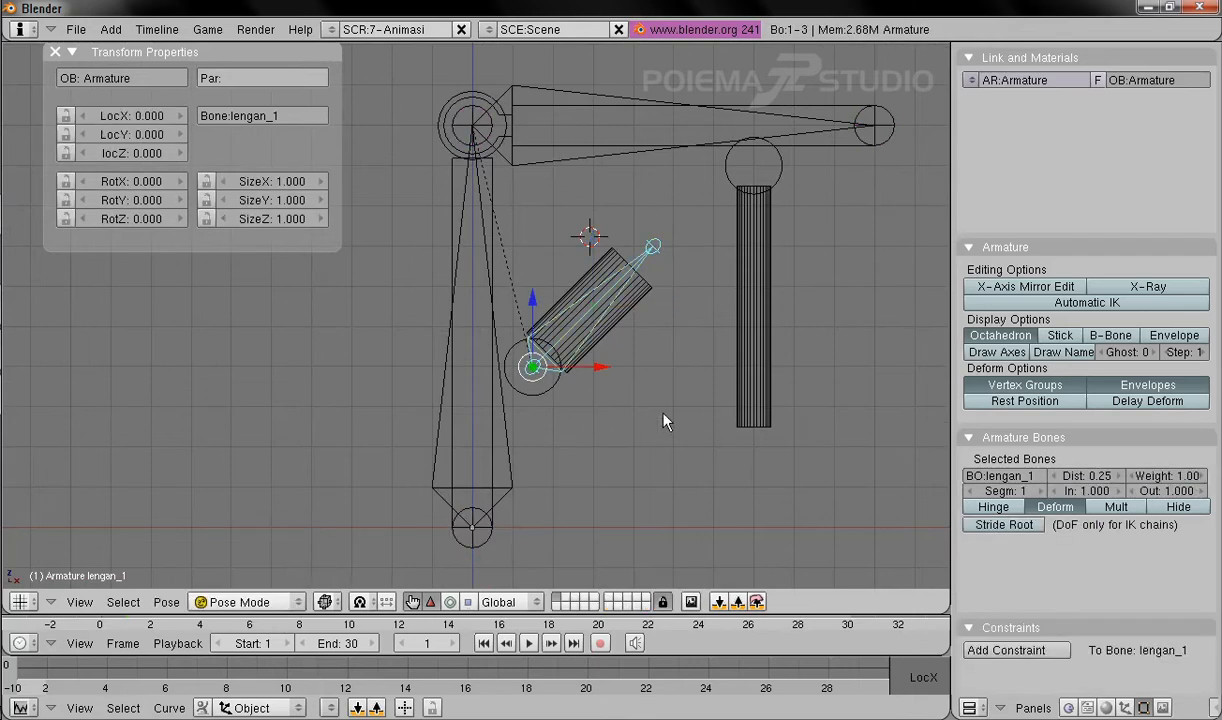
right_click(506, 447)
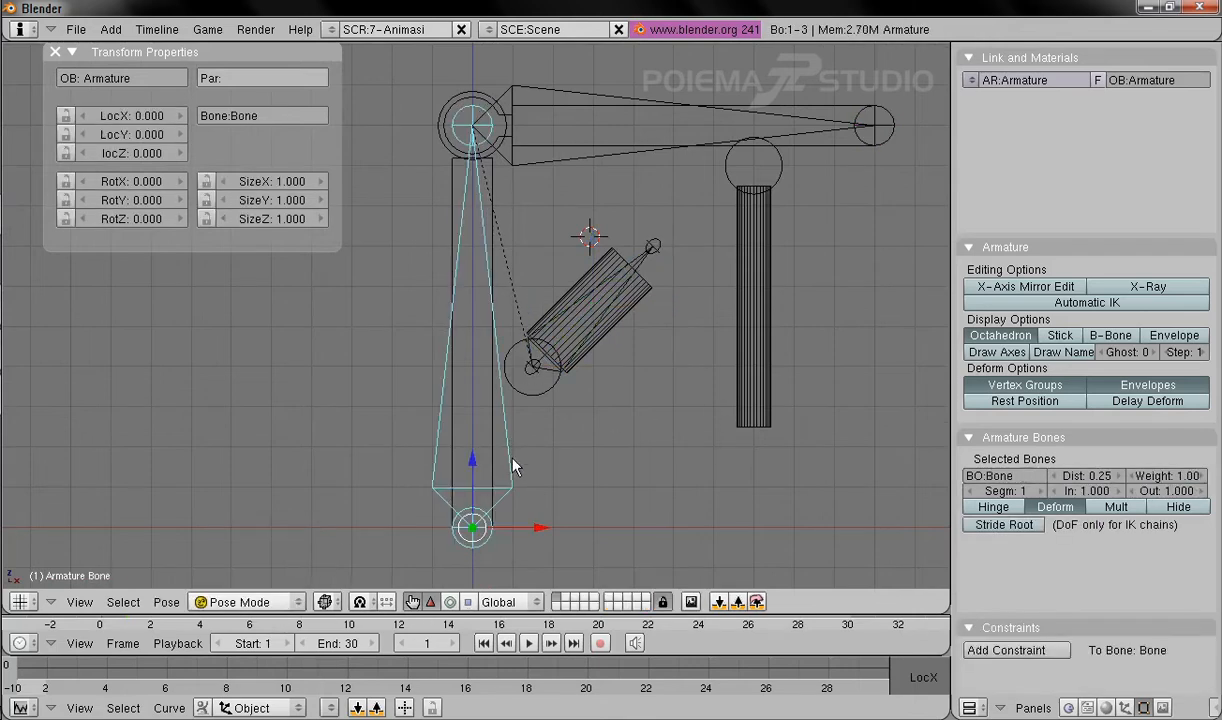
click(451, 602)
drag(524, 476, 617, 455)
click(616, 447)
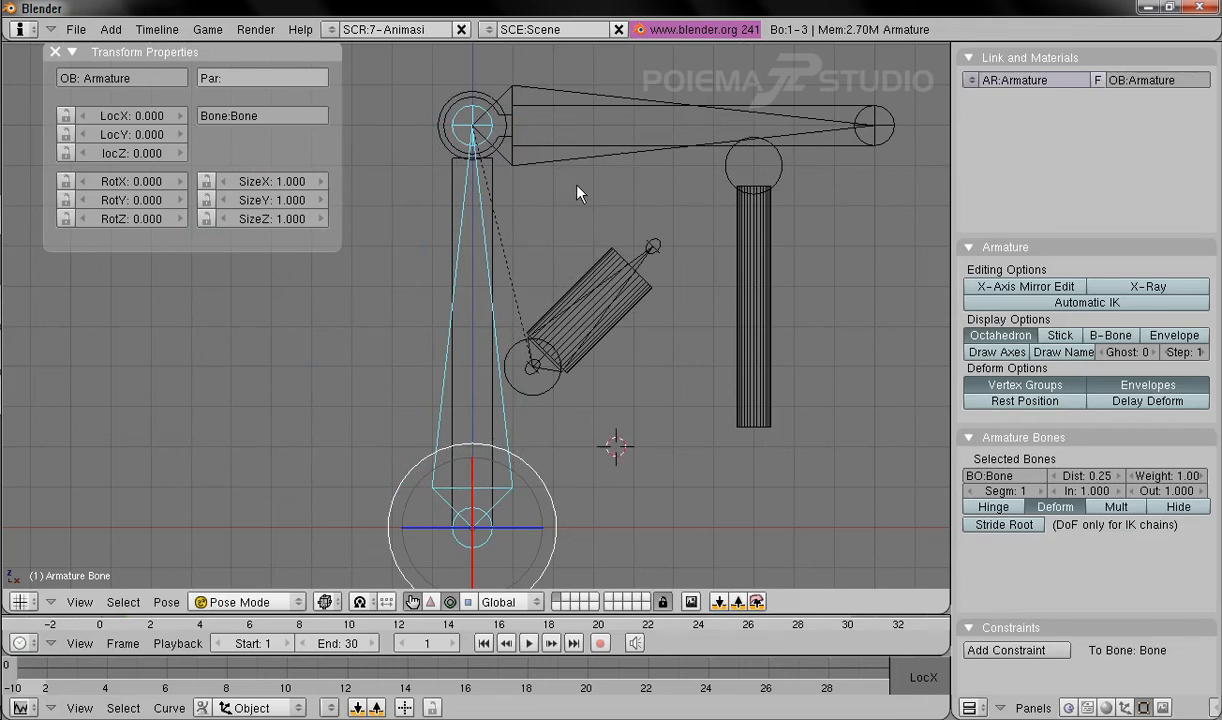
Step: Test the horizontal arm bone by rotating it in Pose Mode, and clear its rotation
right_click(580, 157)
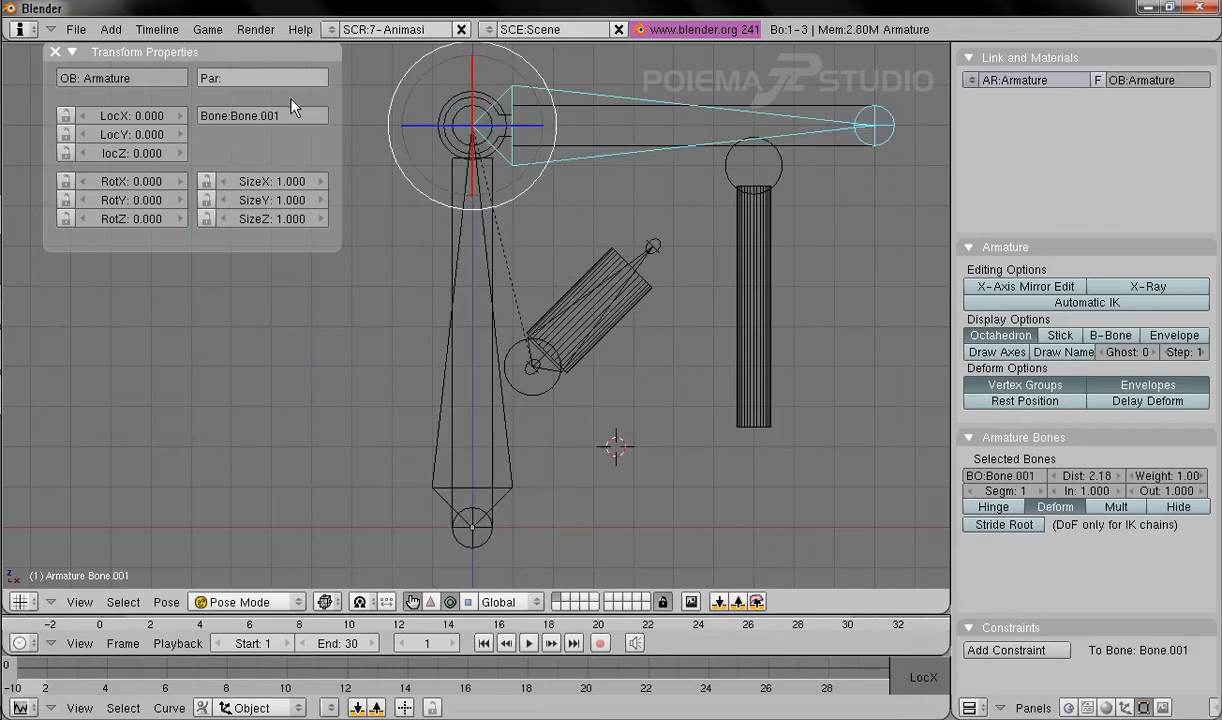
key(r)
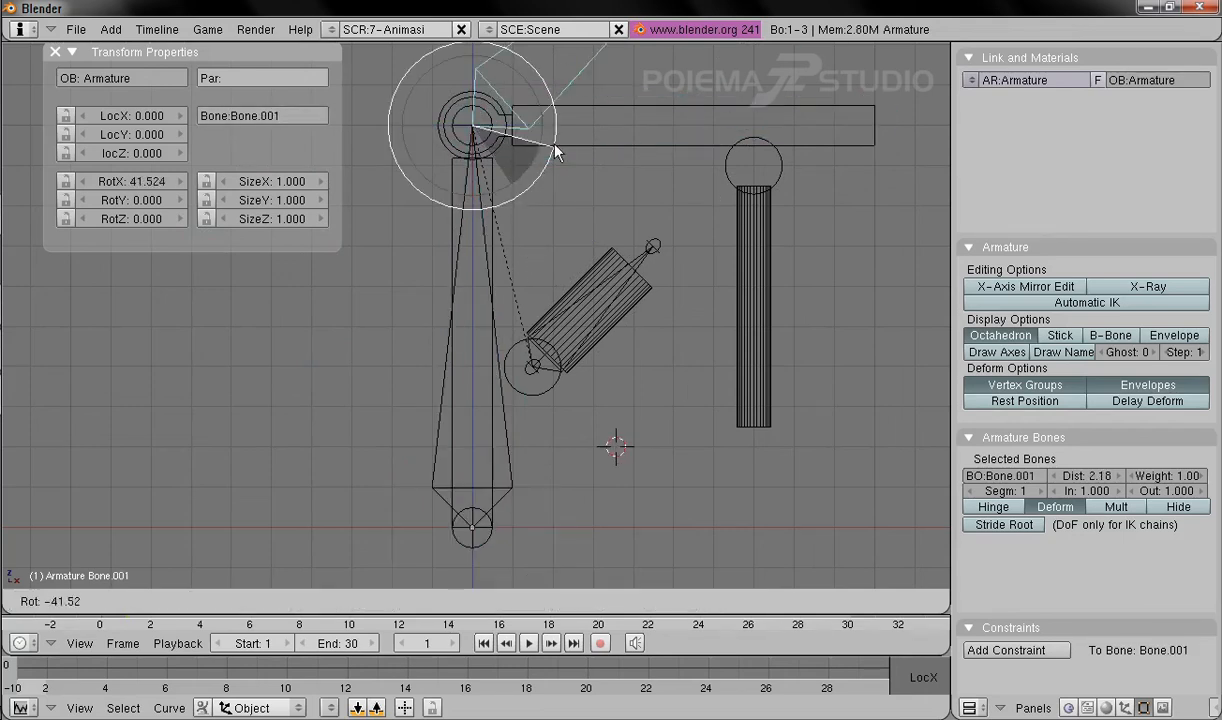
click(581, 196)
key(s)
key(Escape)
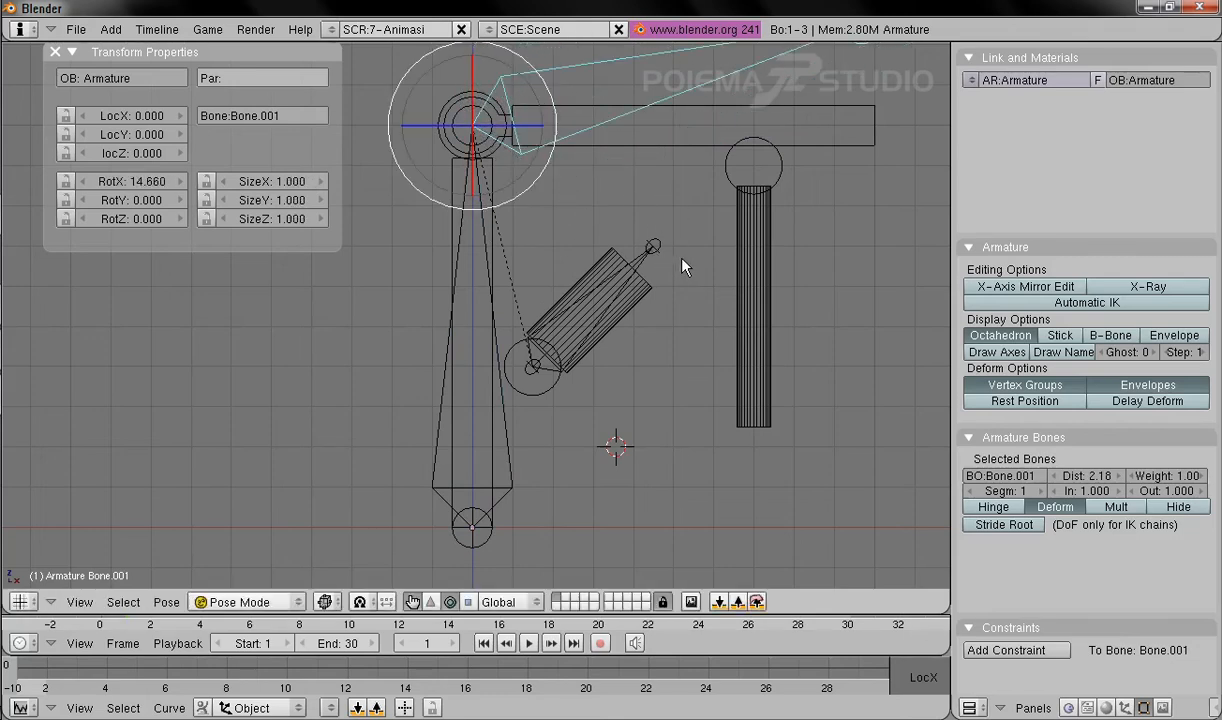
key(alt+r)
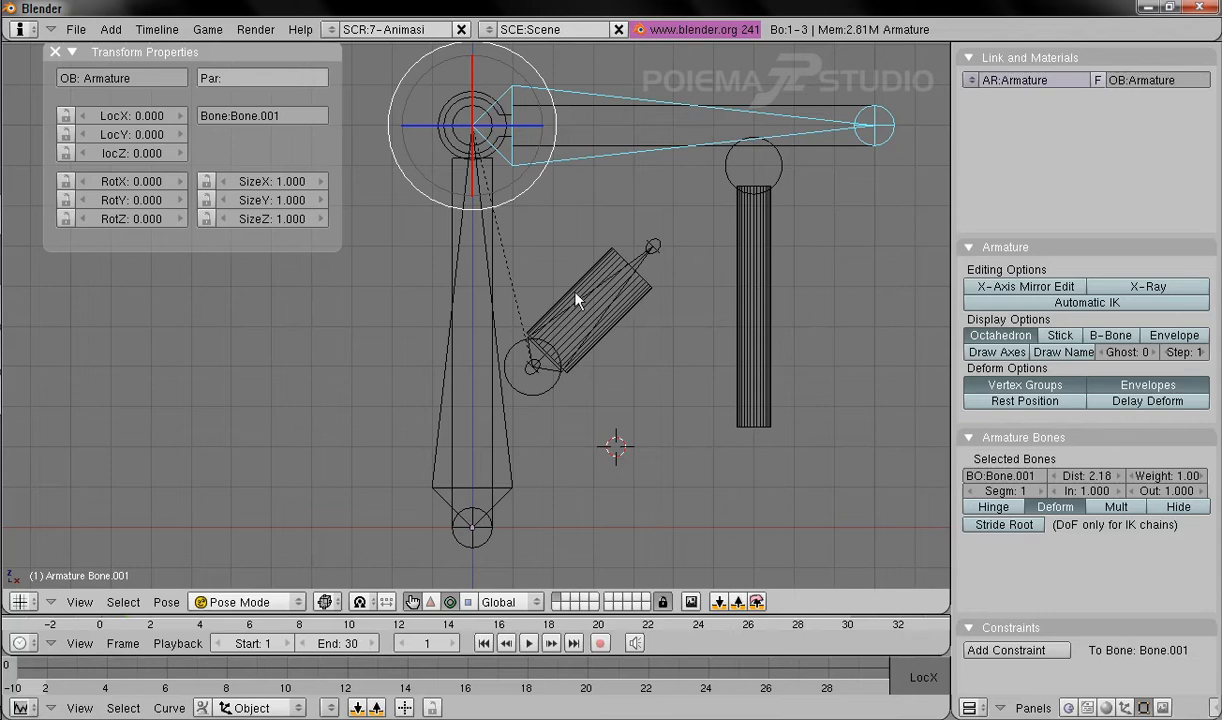
Step: Select the slanted cylinder and add the lengan_1 bone to the selection
right_click(640, 320)
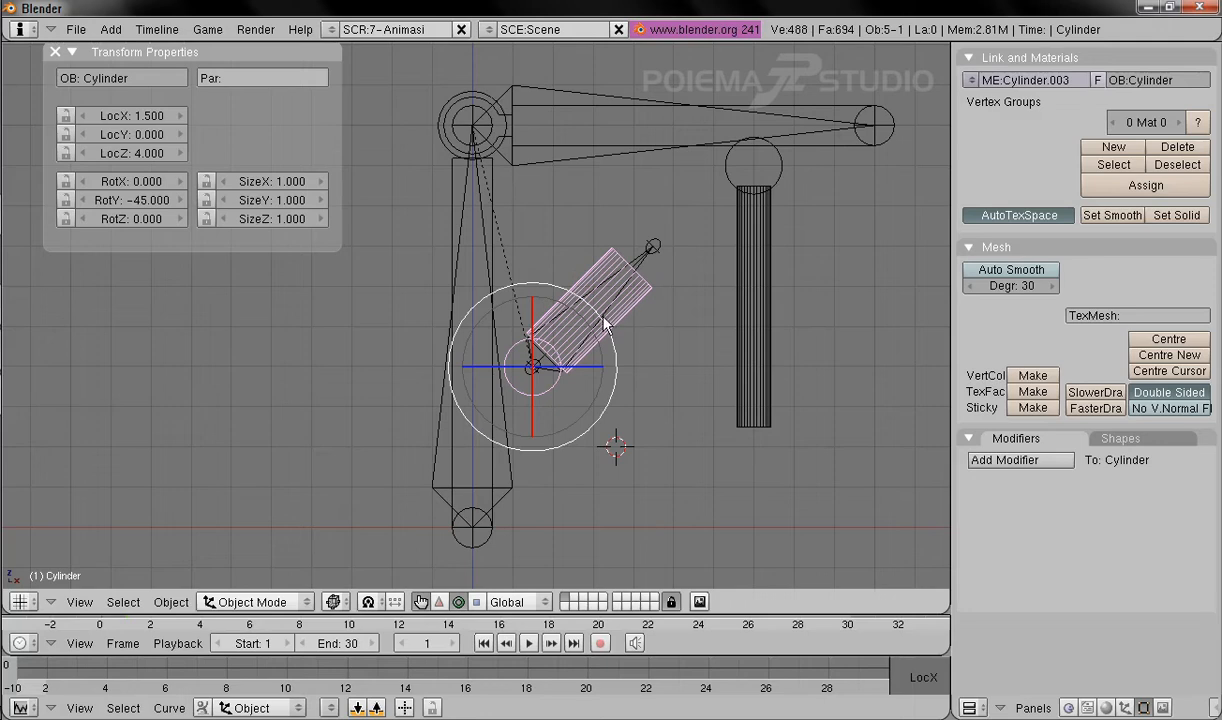
right_click(603, 258)
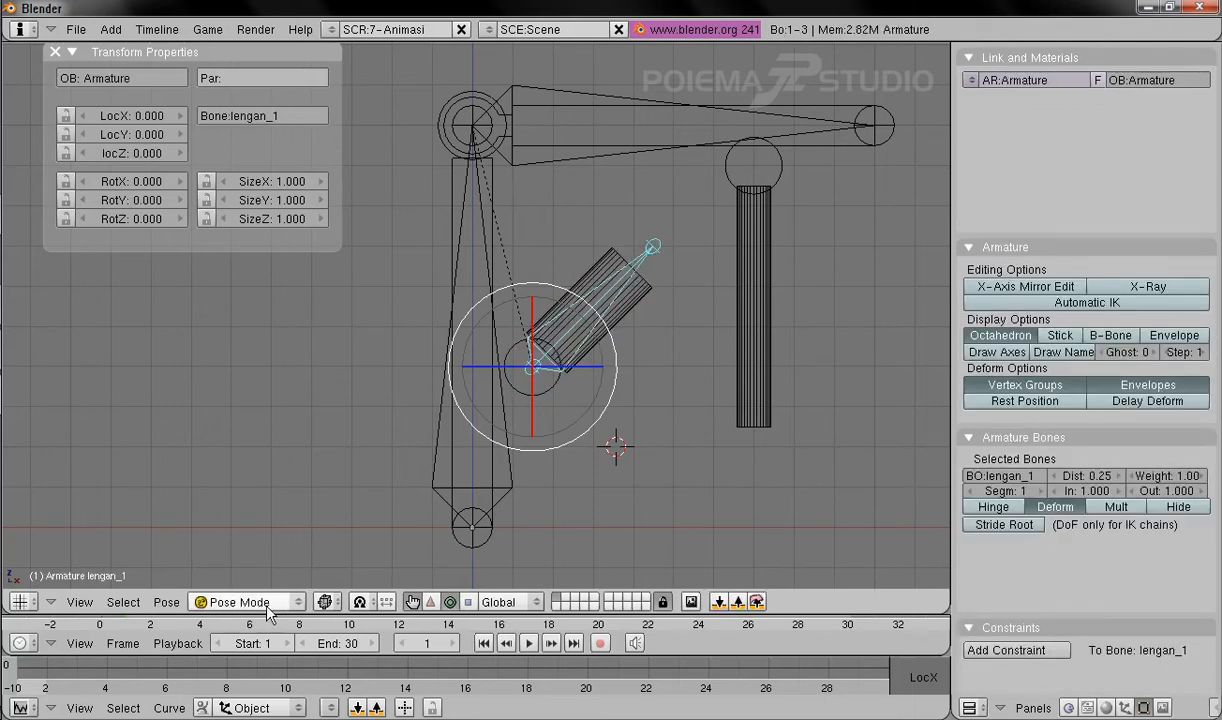
right_click(636, 298)
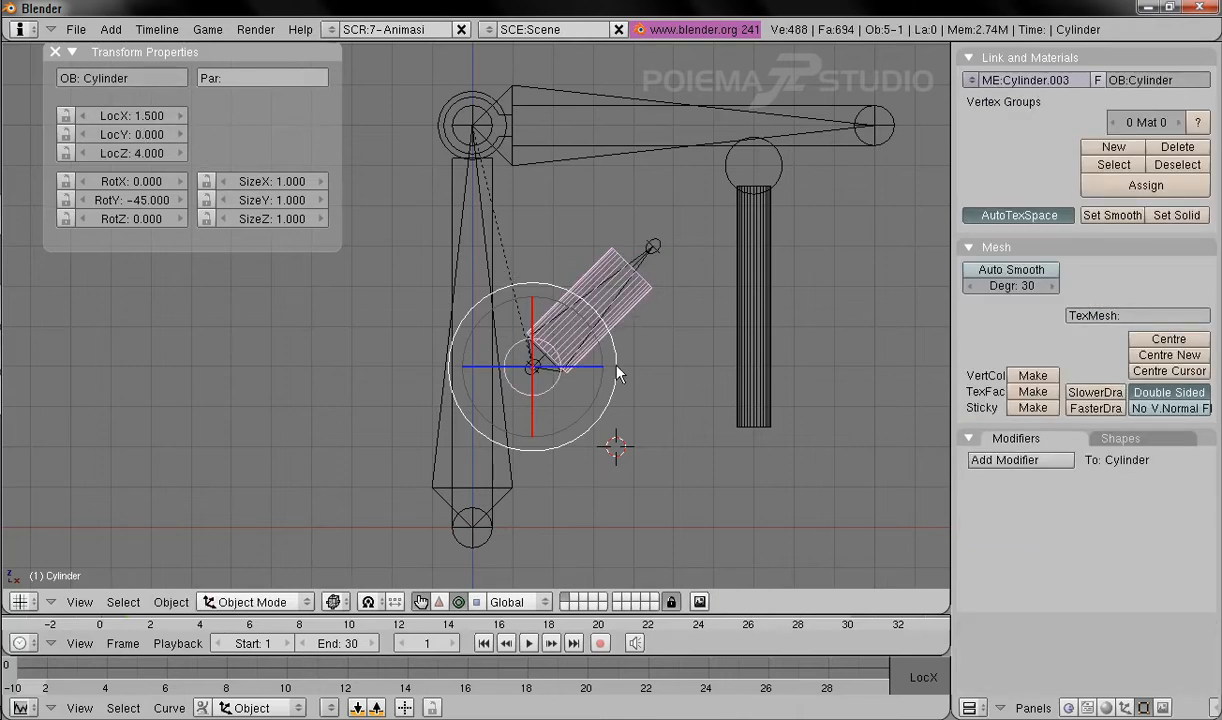
right_click(640, 266)
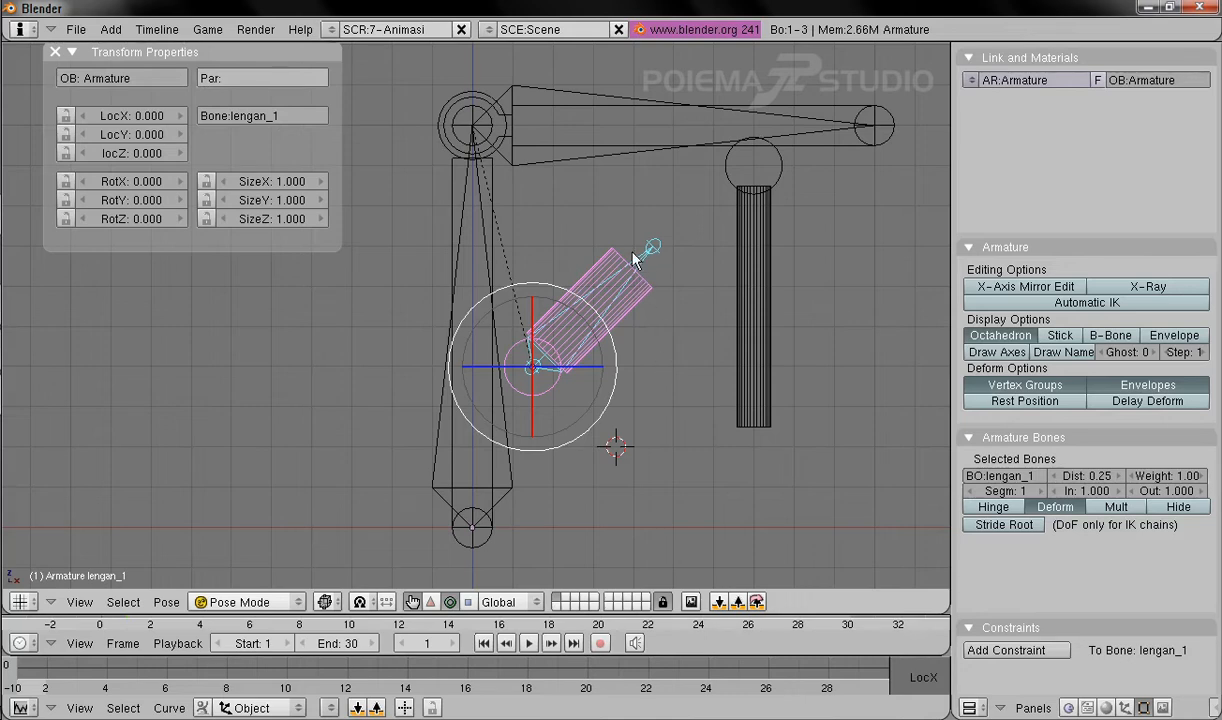
Step: Switch the armature to Object Mode and back to Pose Mode
click(266, 604)
click(258, 526)
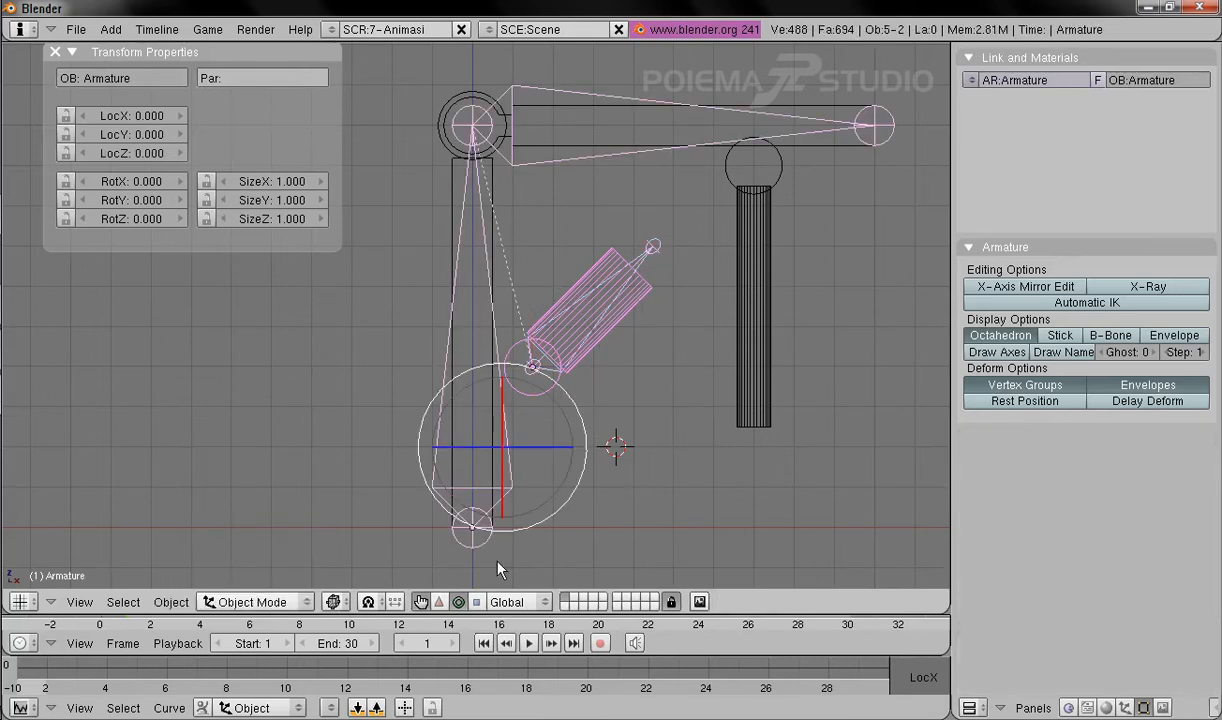
click(250, 601)
click(248, 543)
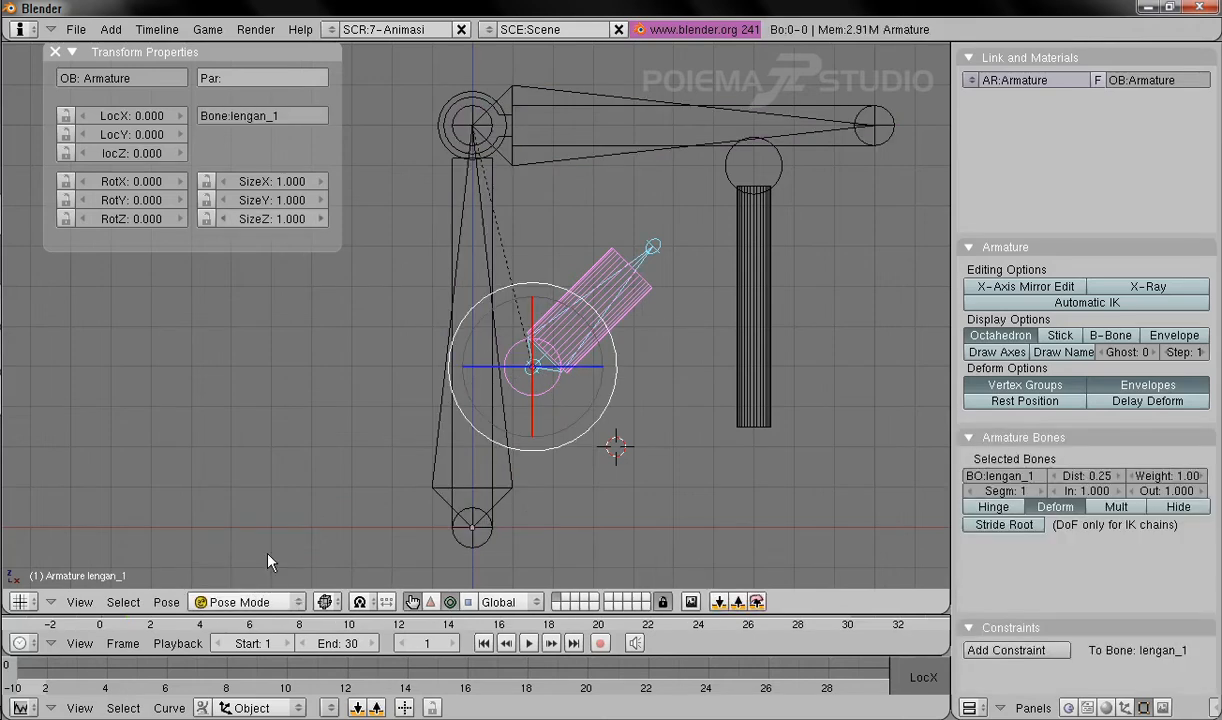
Step: Clear the bone selection and select only the lengan_1 bone, without the slanted cylinder
click(118, 601)
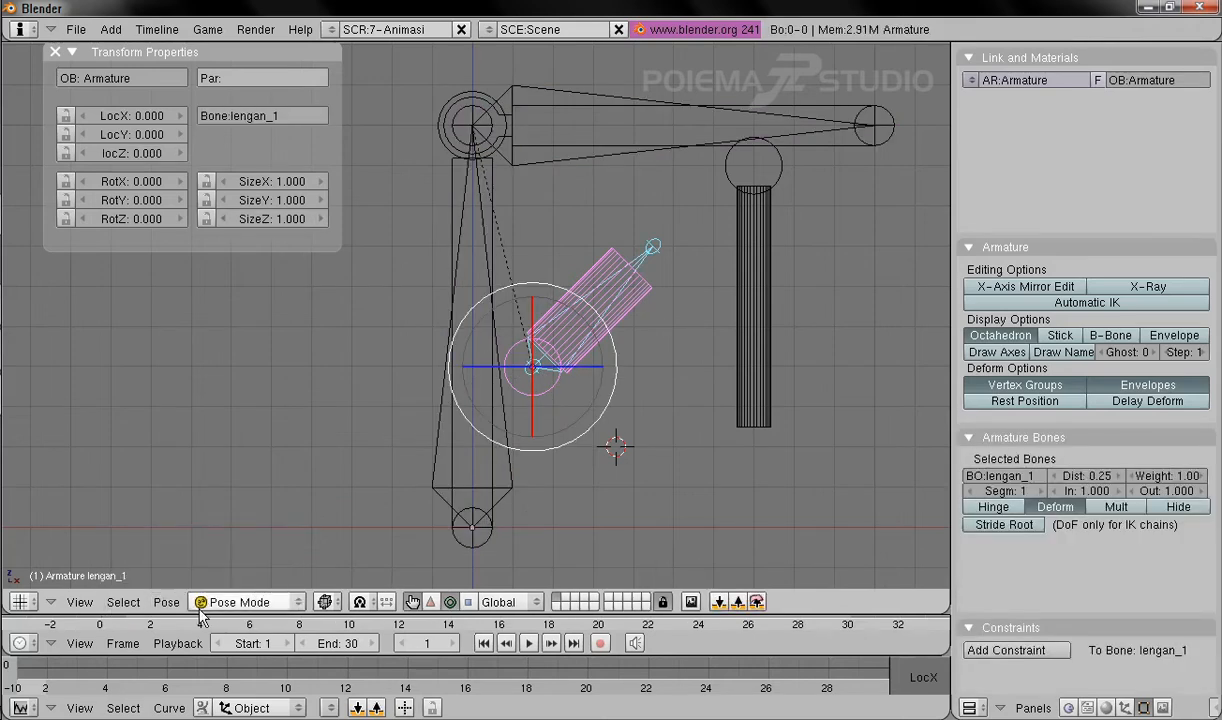
click(125, 601)
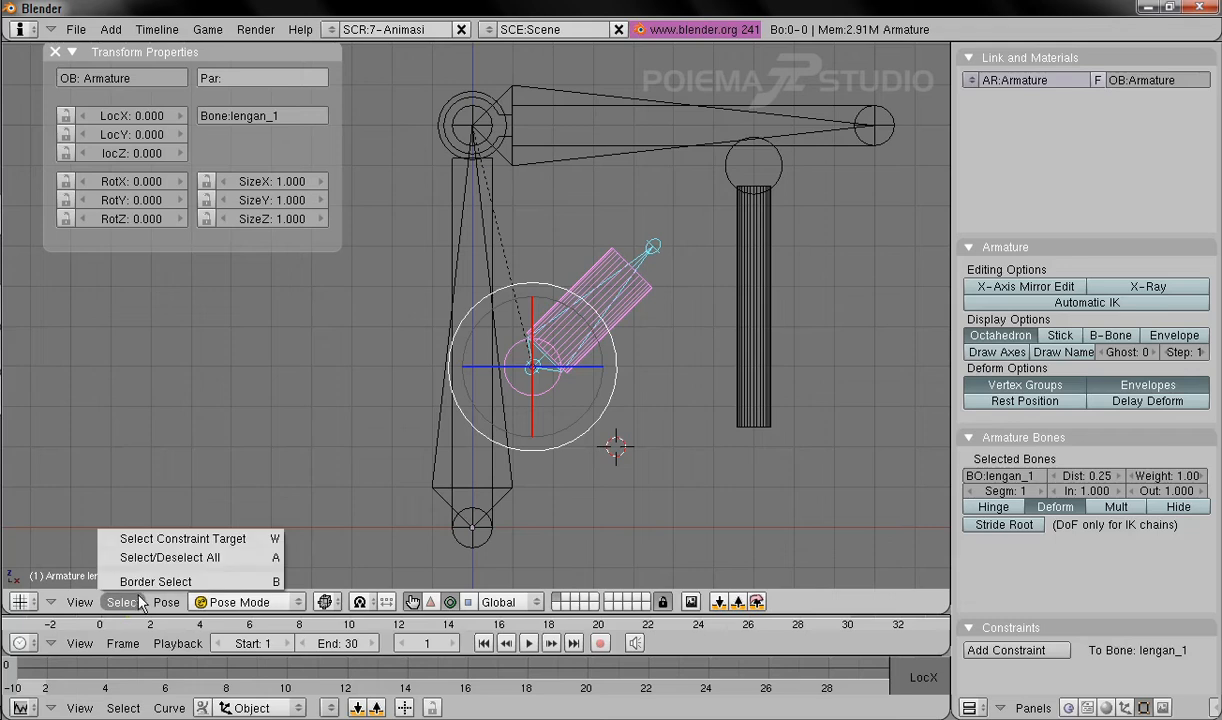
click(162, 557)
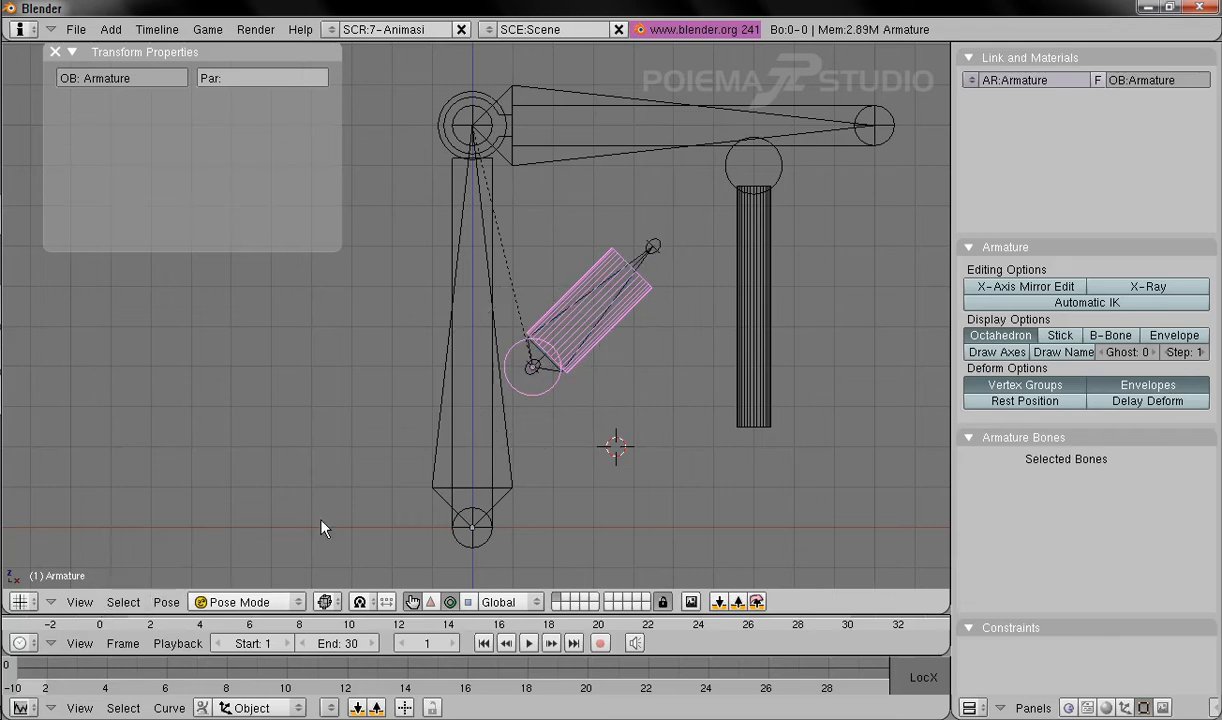
right_click(647, 257)
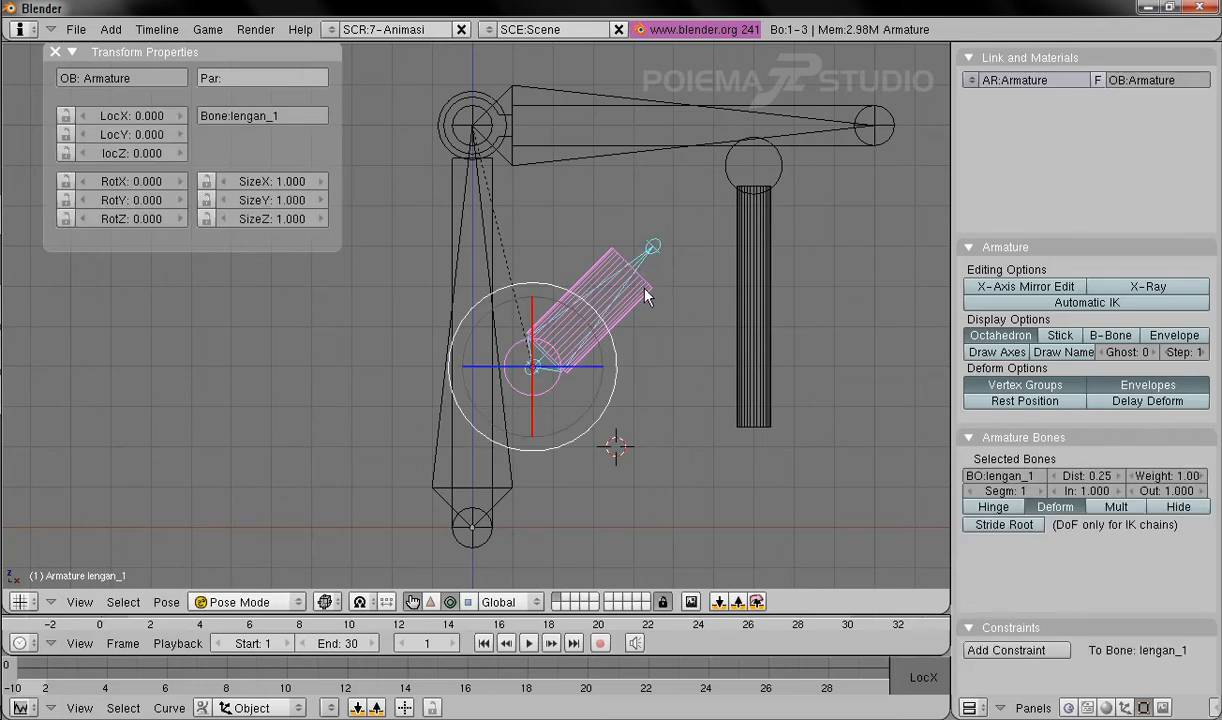
key(a)
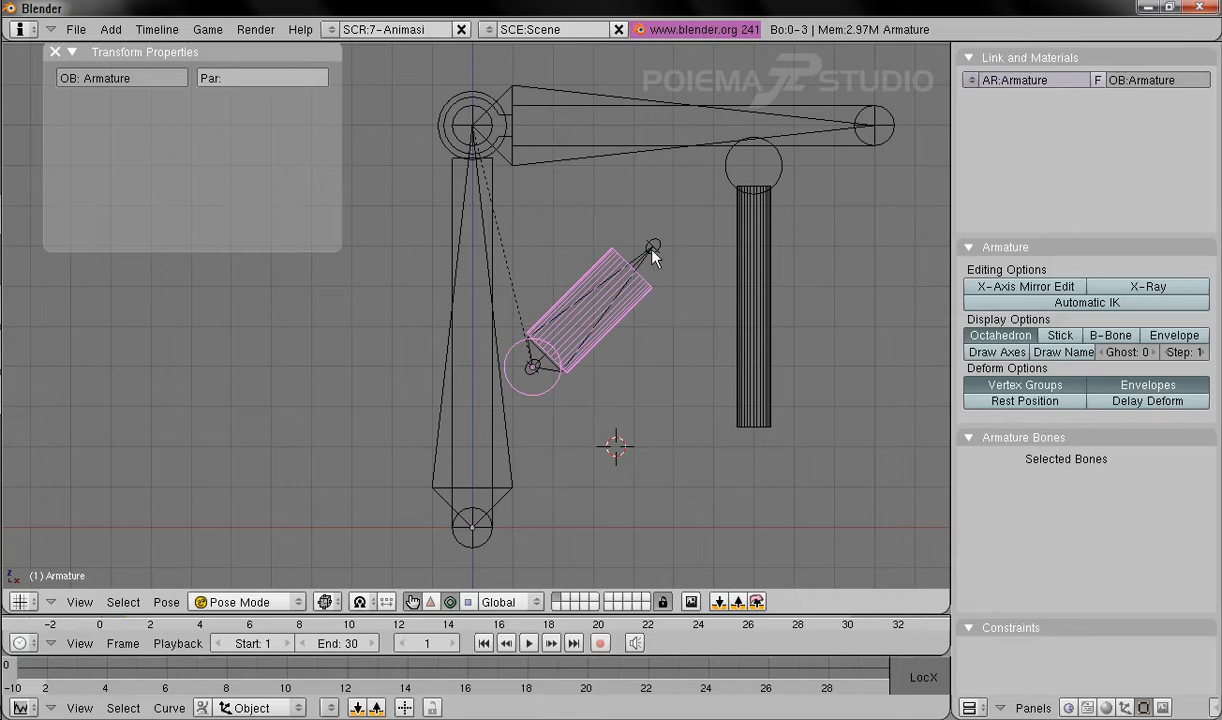
right_click(652, 256)
right_click(741, 284)
right_click(652, 256)
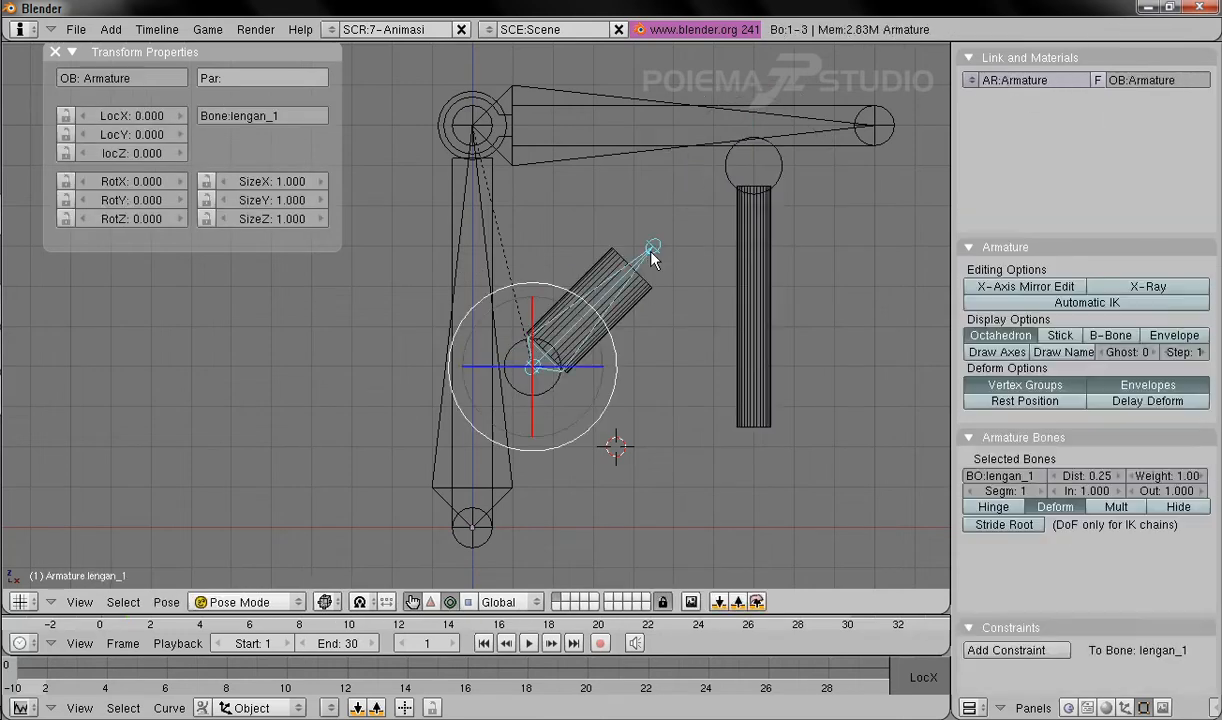
Step: Reselect the lengan_1 bone and add the slanted cylinder to the selection as the active object
key(a)
right_click(652, 256)
shift+right_click(629, 277)
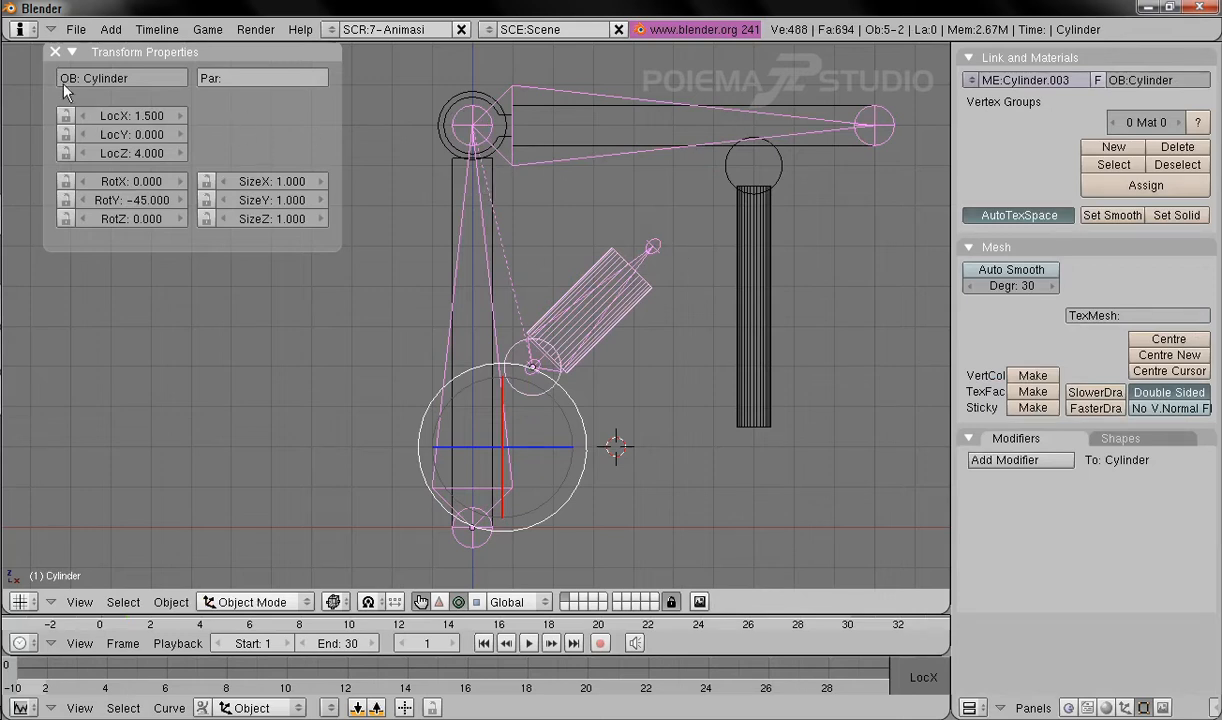
Step: Parent the slanted cylinder to the lengan_1 bone with the Bone parenting option
right_click(642, 296)
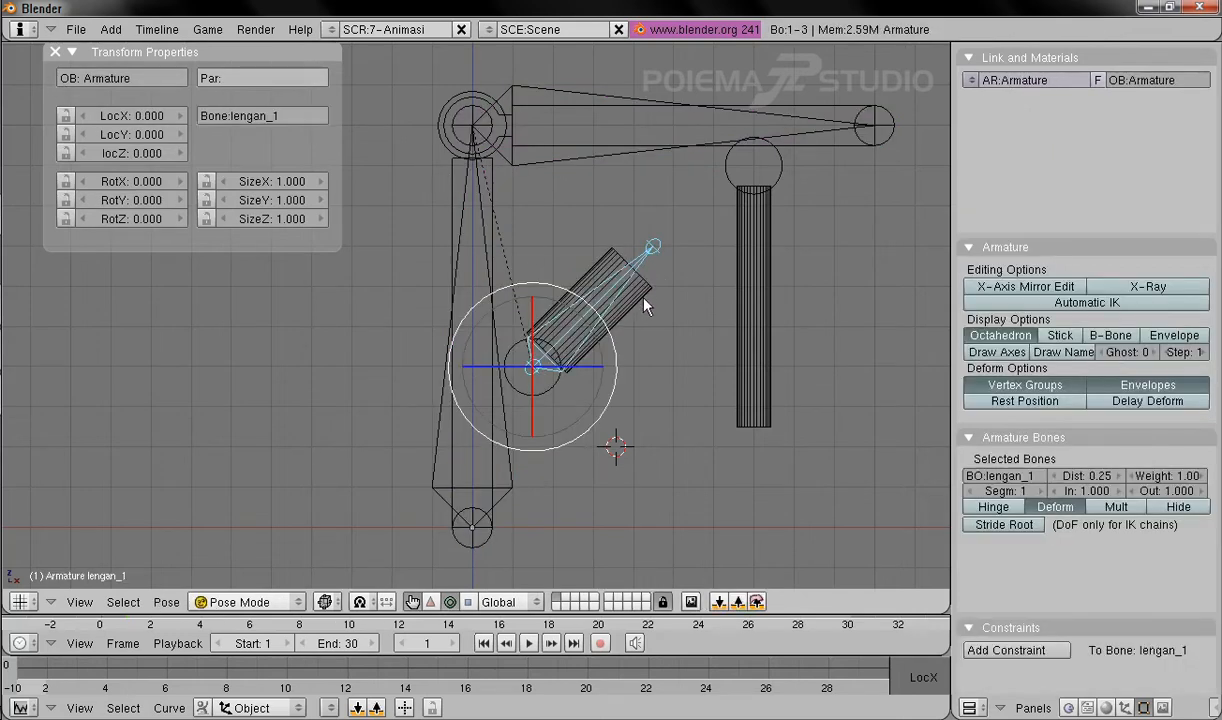
right_click(645, 305)
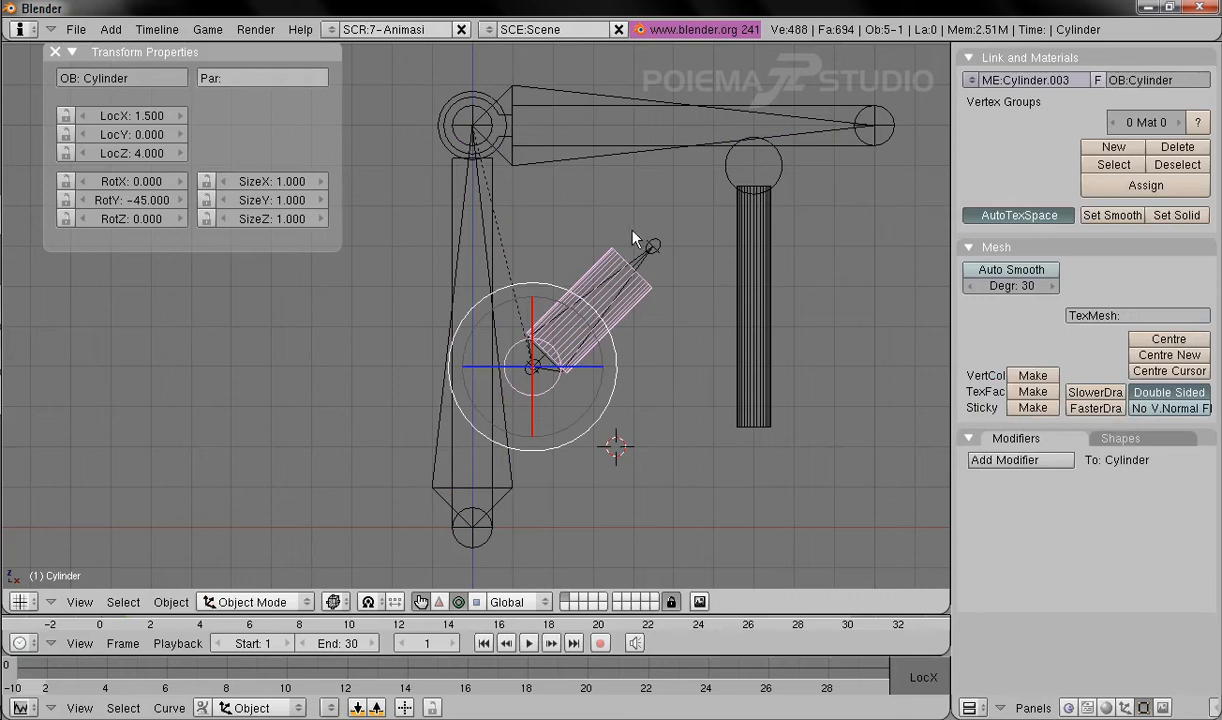
right_click(652, 249)
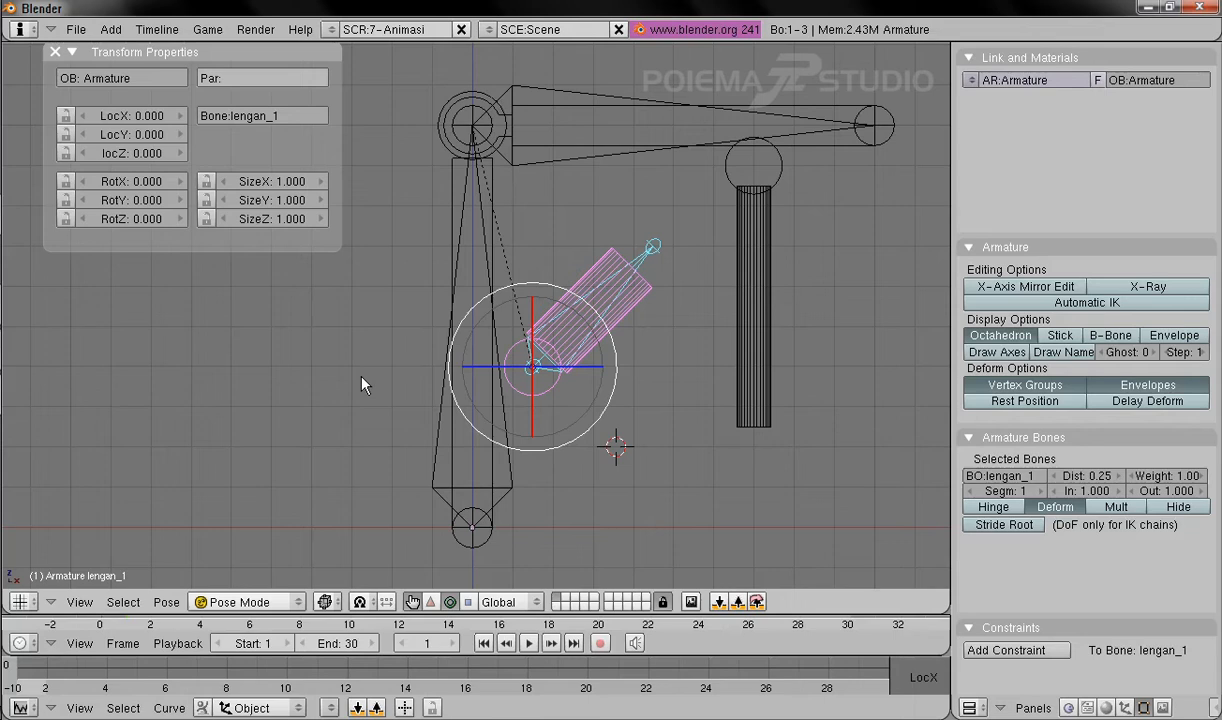
key(ctrl+p)
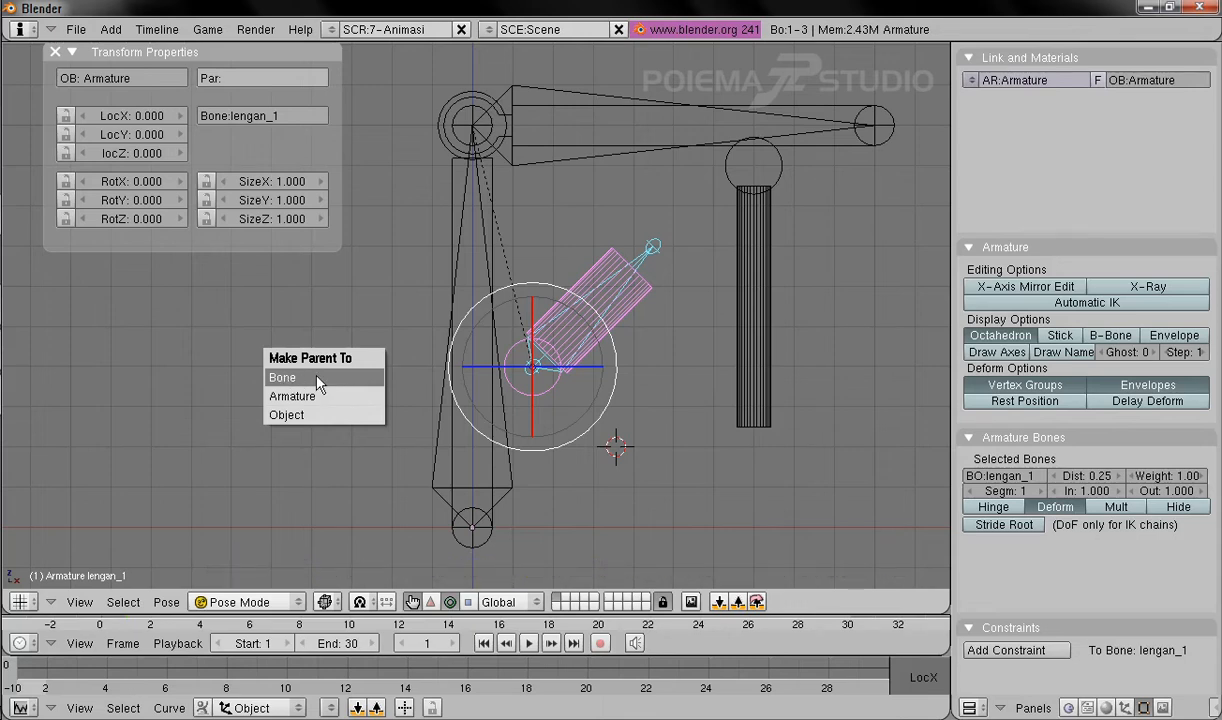
click(318, 380)
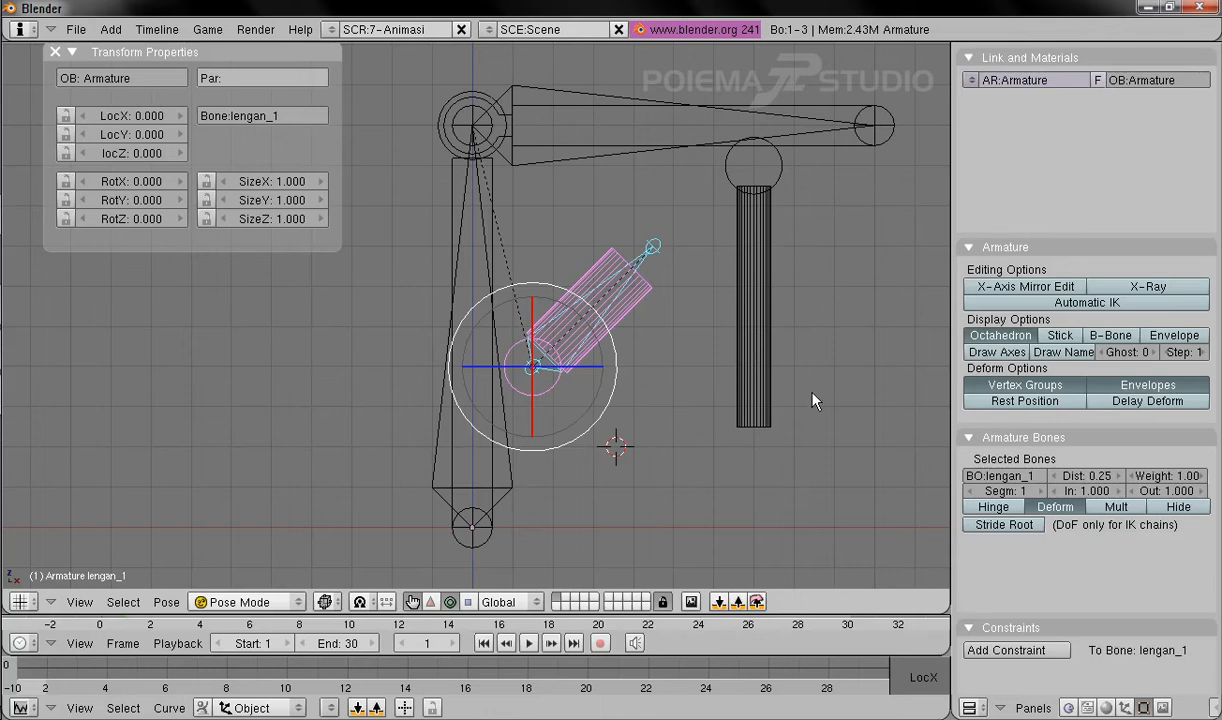
Step: Test the parenting by rotating the vertical arm bone about 35 degrees in Pose Mode, and clear its rotation
right_click(487, 262)
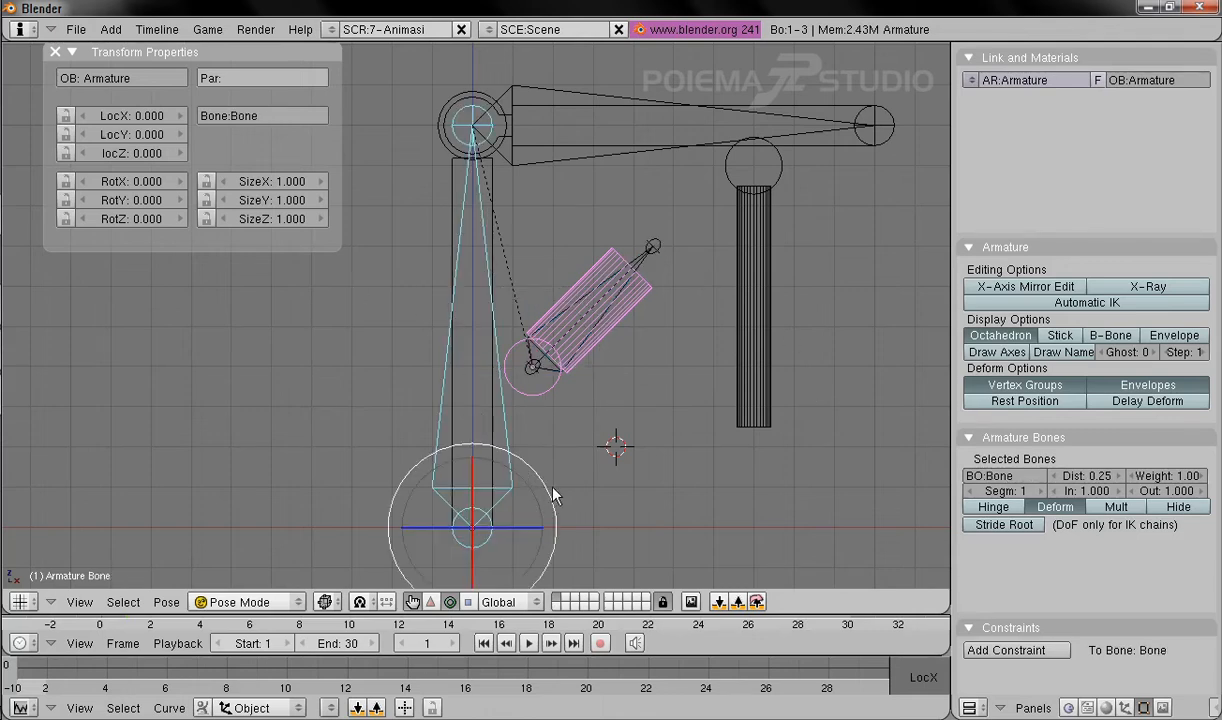
key(r)
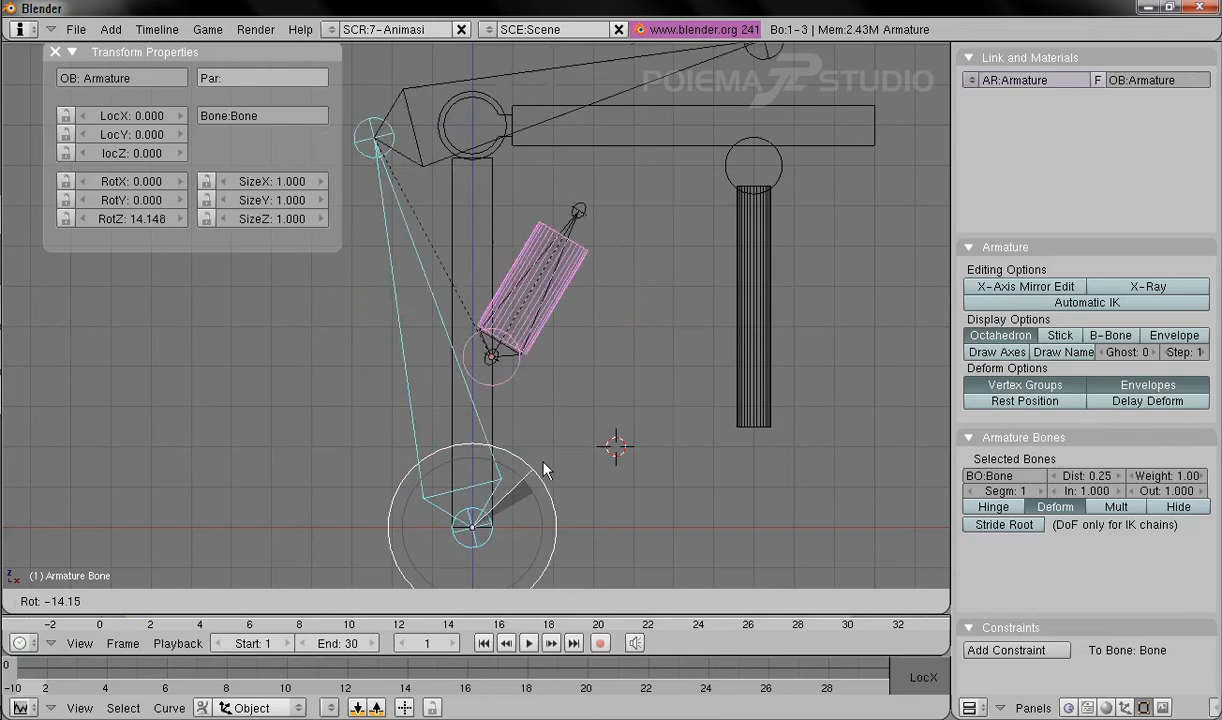
click(532, 414)
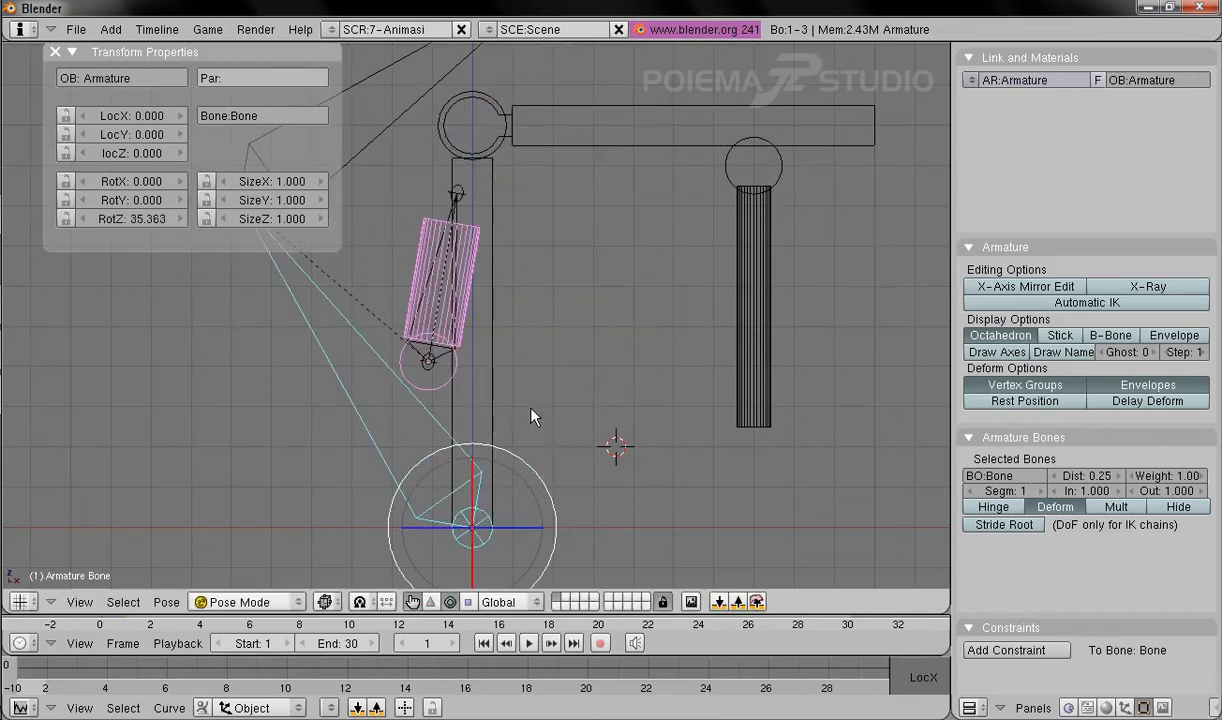
key(g)
key(Escape)
key(alt+r)
Step: Try rotating the horizontal arm bone and the lengan_1 bone, and cancel both rotations
right_click(587, 148)
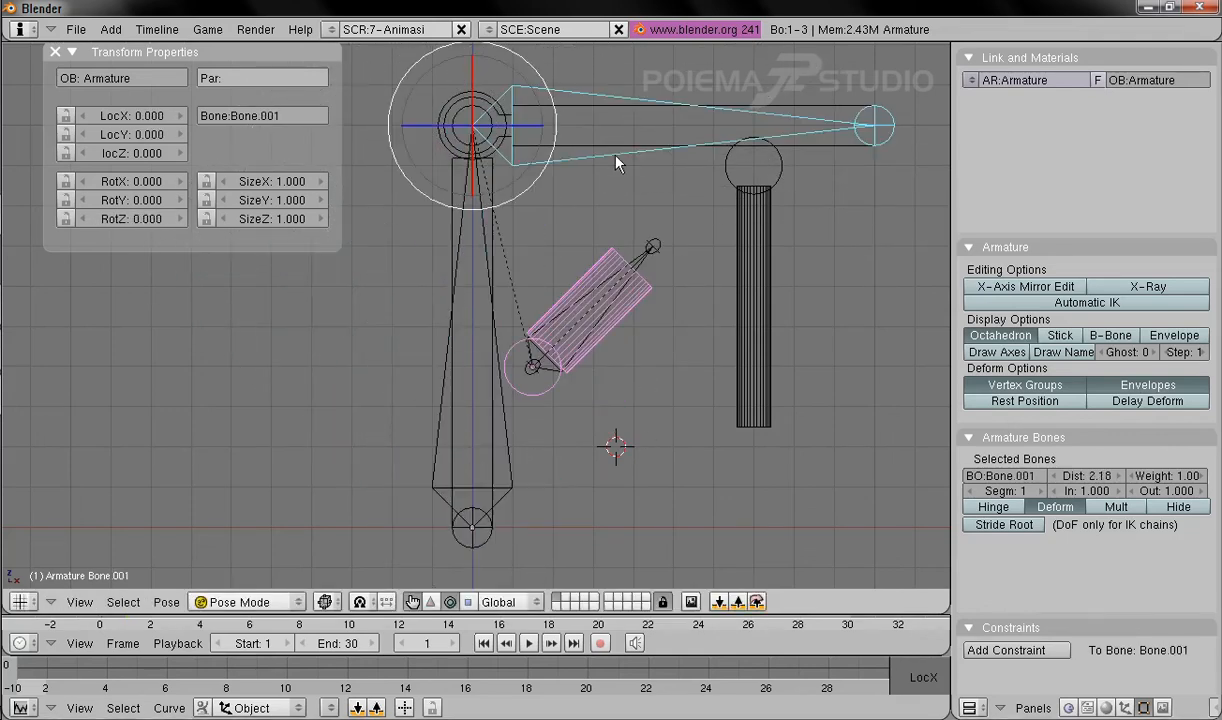
key(r)
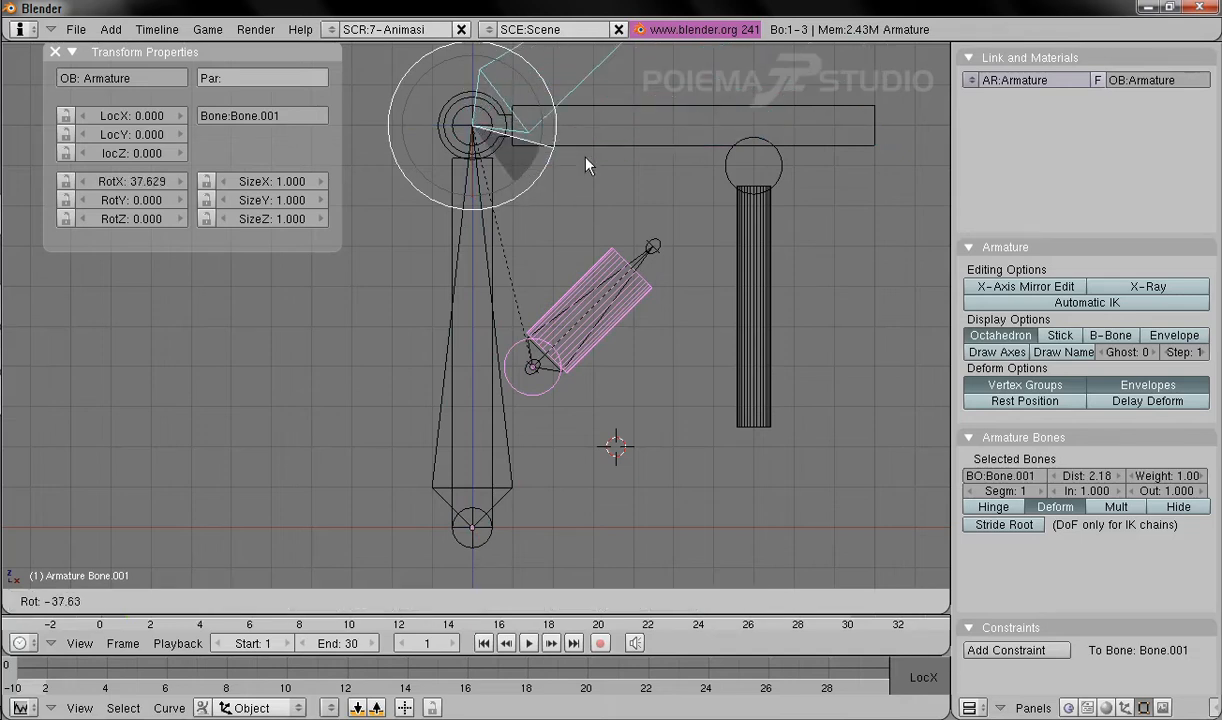
key(Escape)
click(578, 202)
right_click(566, 320)
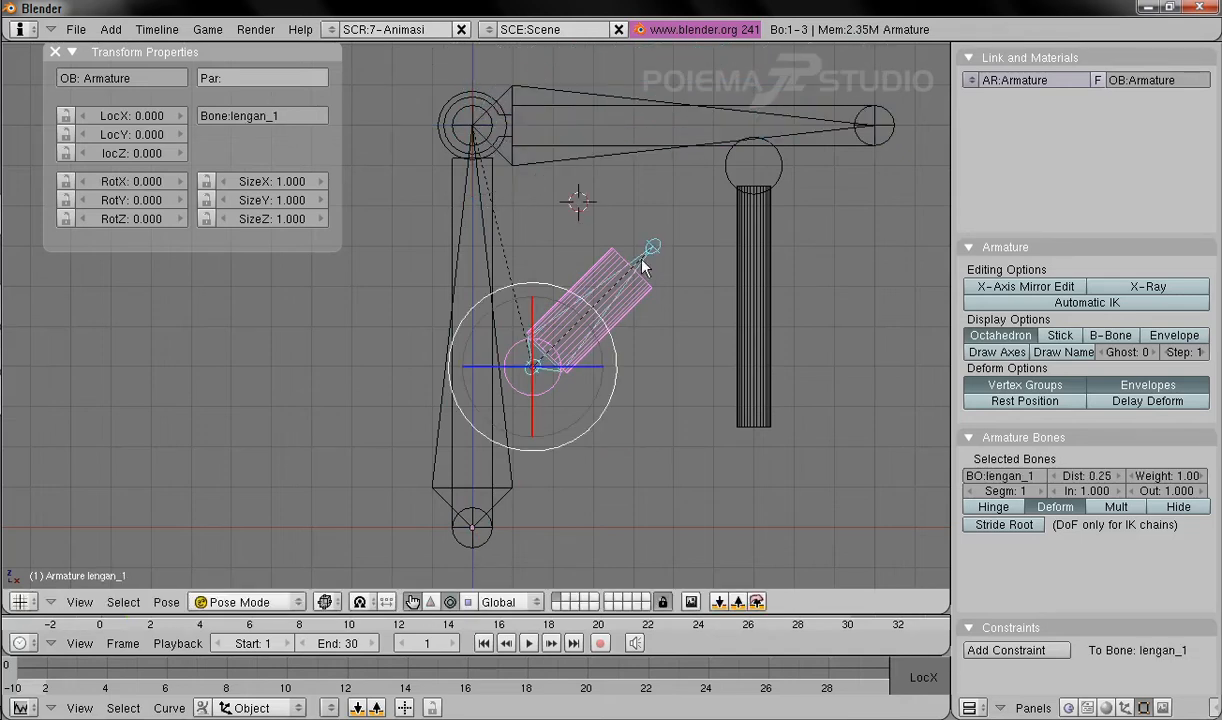
drag(606, 410, 644, 423)
key(Escape)
Step: Duplicate the vertical arm bone in Edit Mode and place the copy beside the upright cylinder, with its root at about X 8.65, Z 3.15
shift+middle_drag(729, 320, 591, 384)
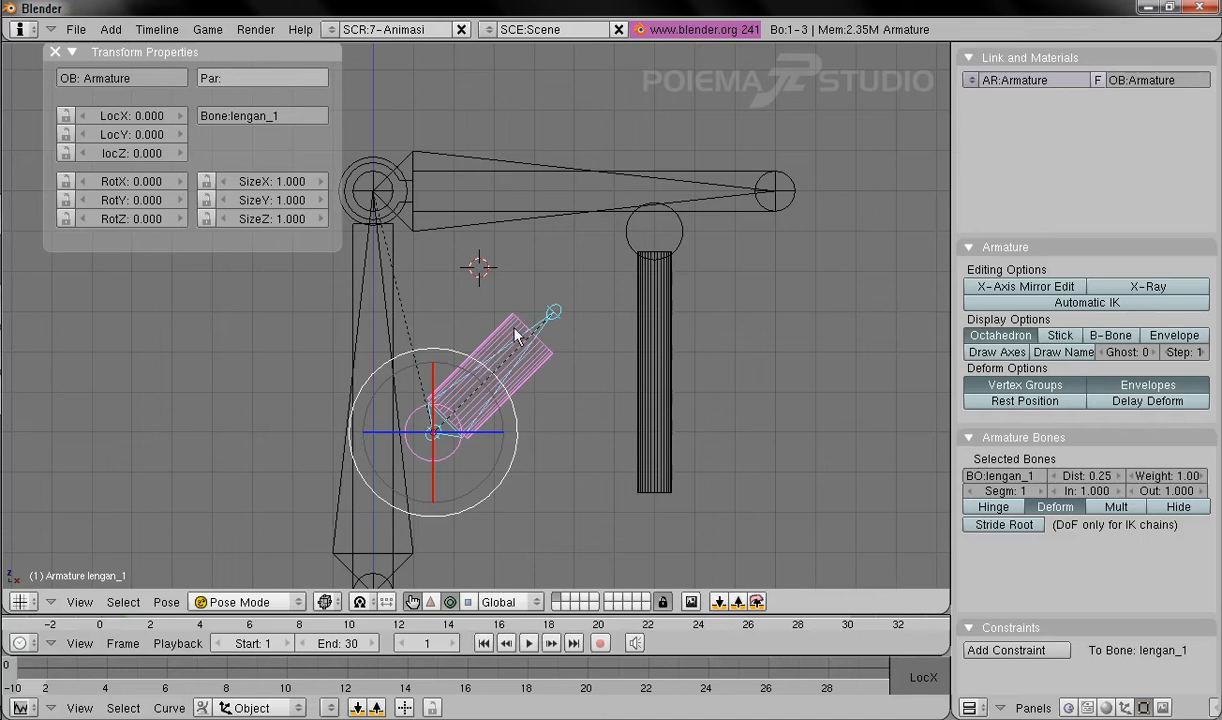
click(245, 601)
click(243, 566)
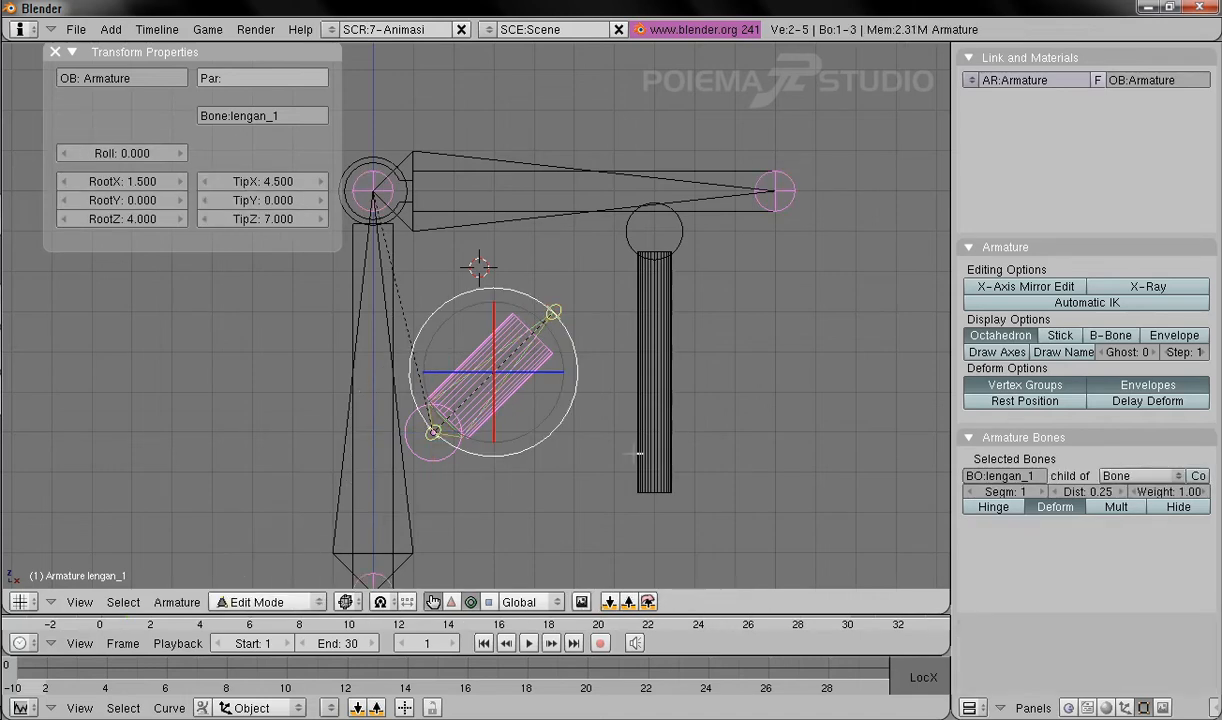
right_click(414, 500)
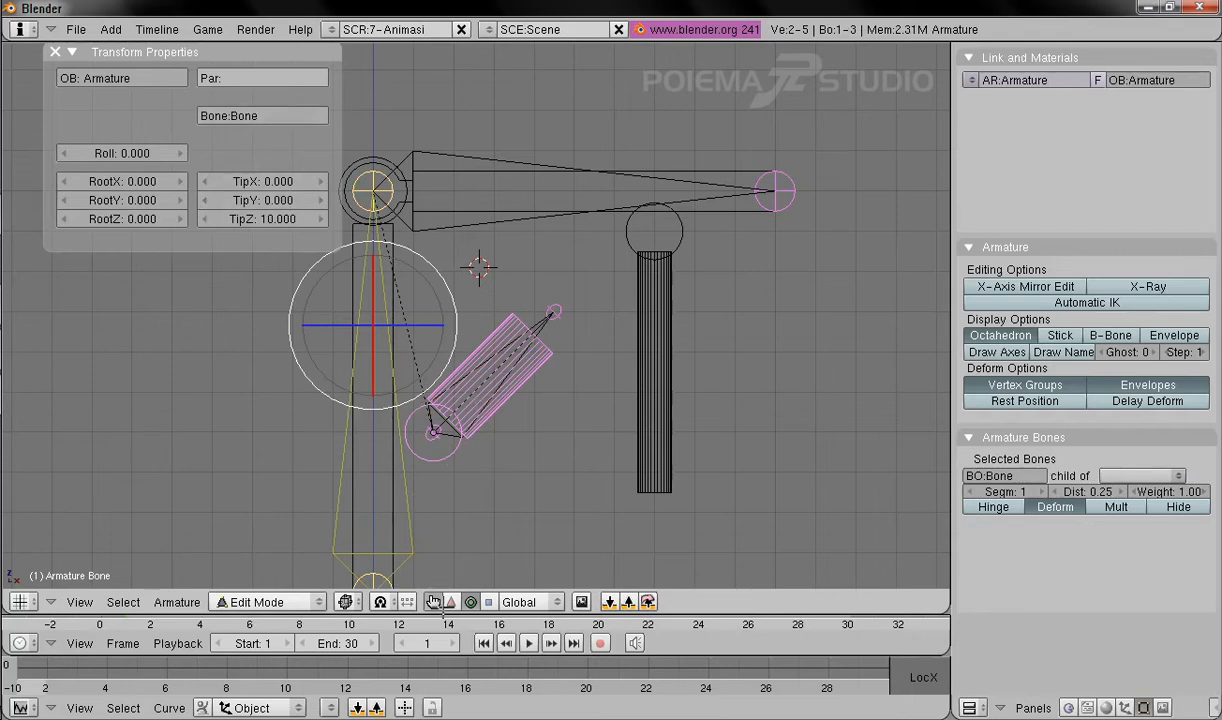
click(451, 602)
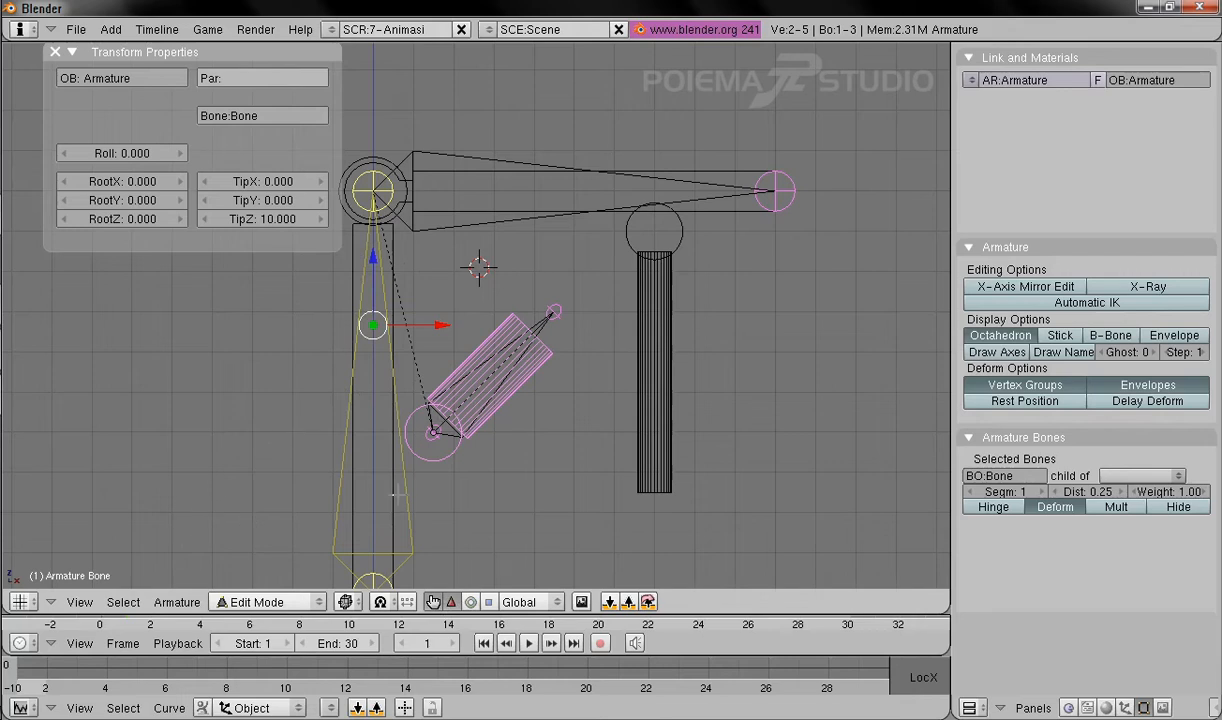
click(178, 602)
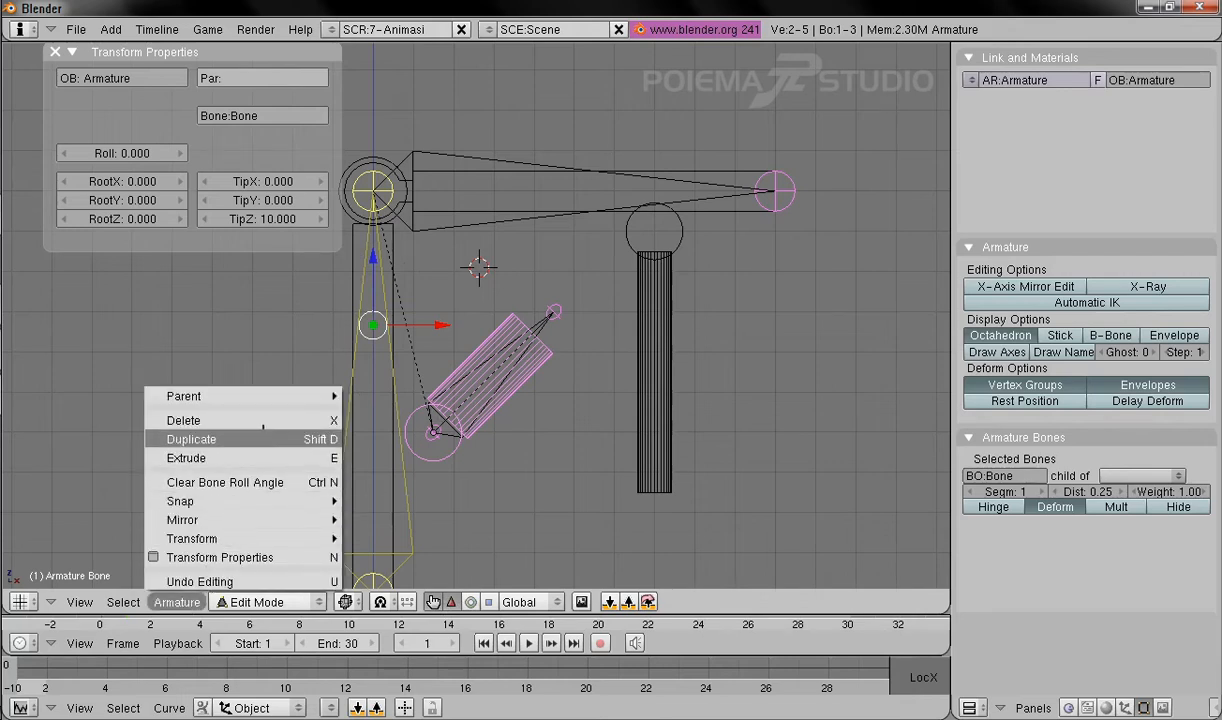
click(263, 438)
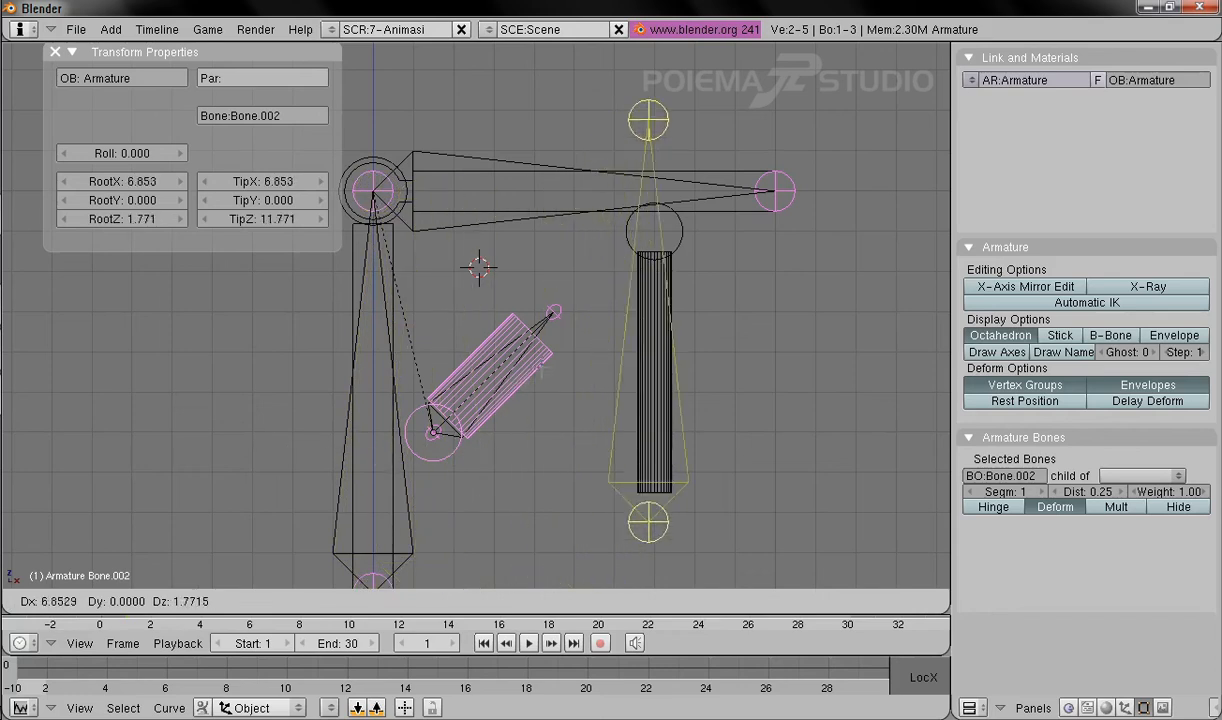
click(610, 312)
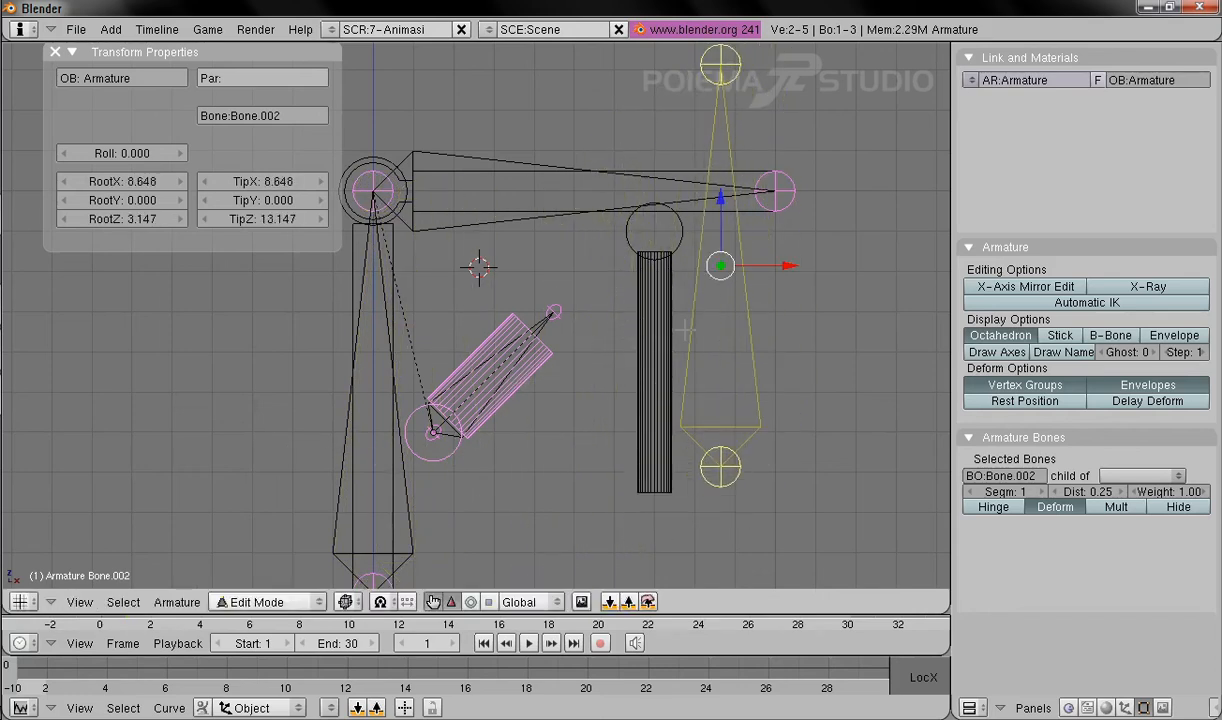
Step: Rename the duplicated bone as IK
click(286, 115)
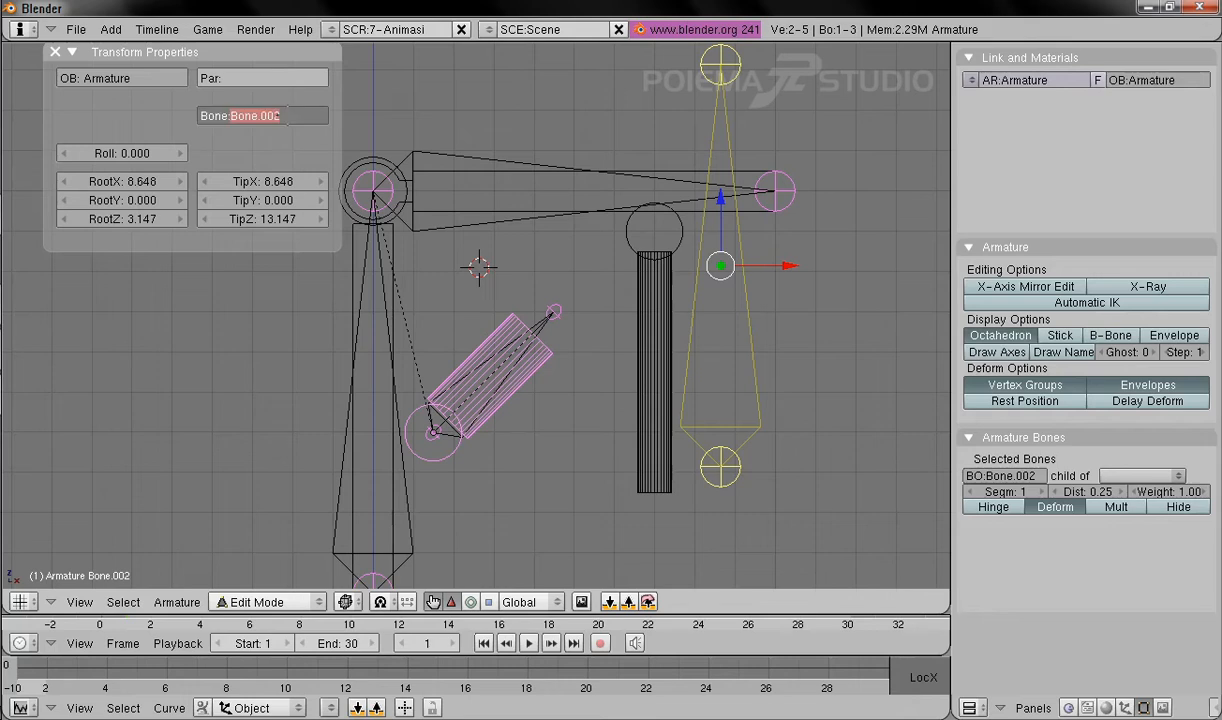
text(IK)
key(Return)
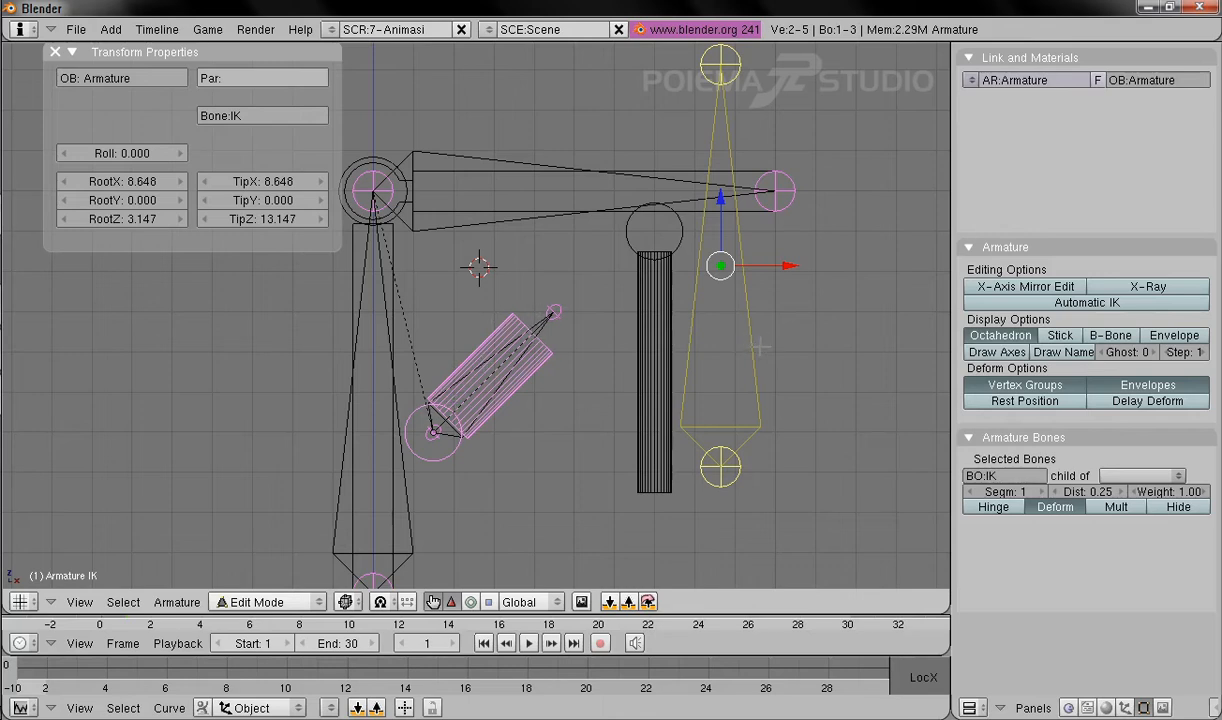
Step: Set the IK bone's root to X 7 and Z 8
click(120, 181)
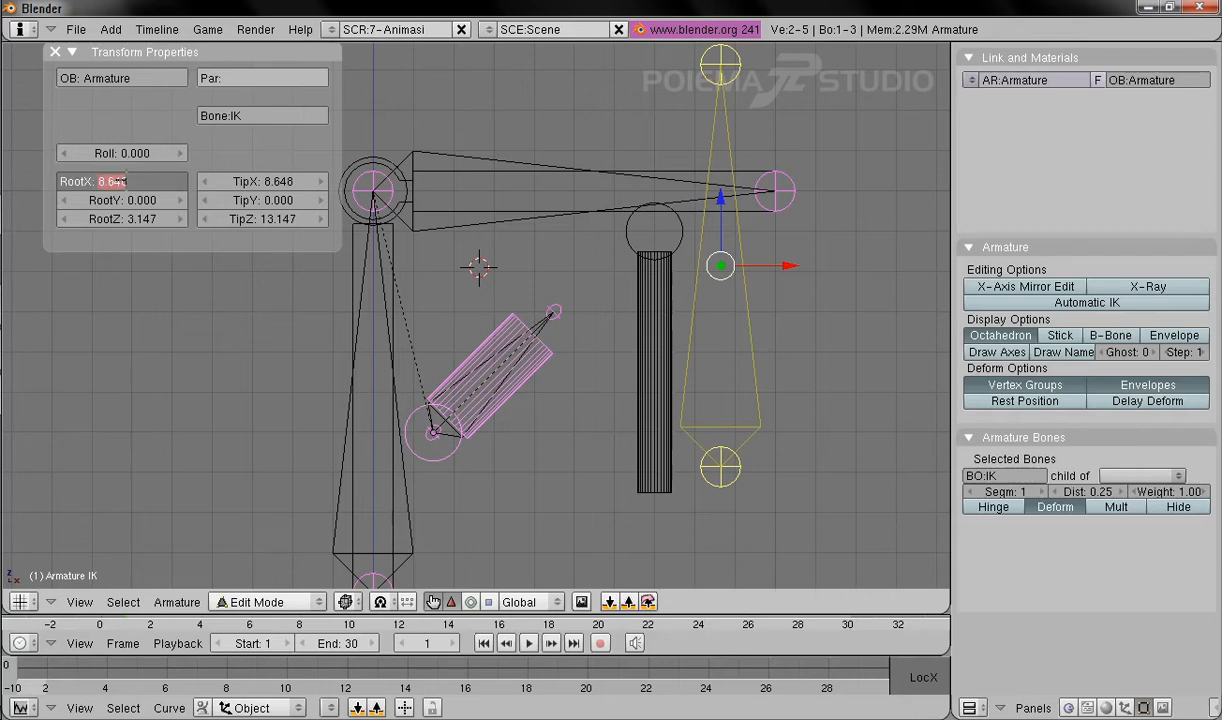
text(7)
key(Return)
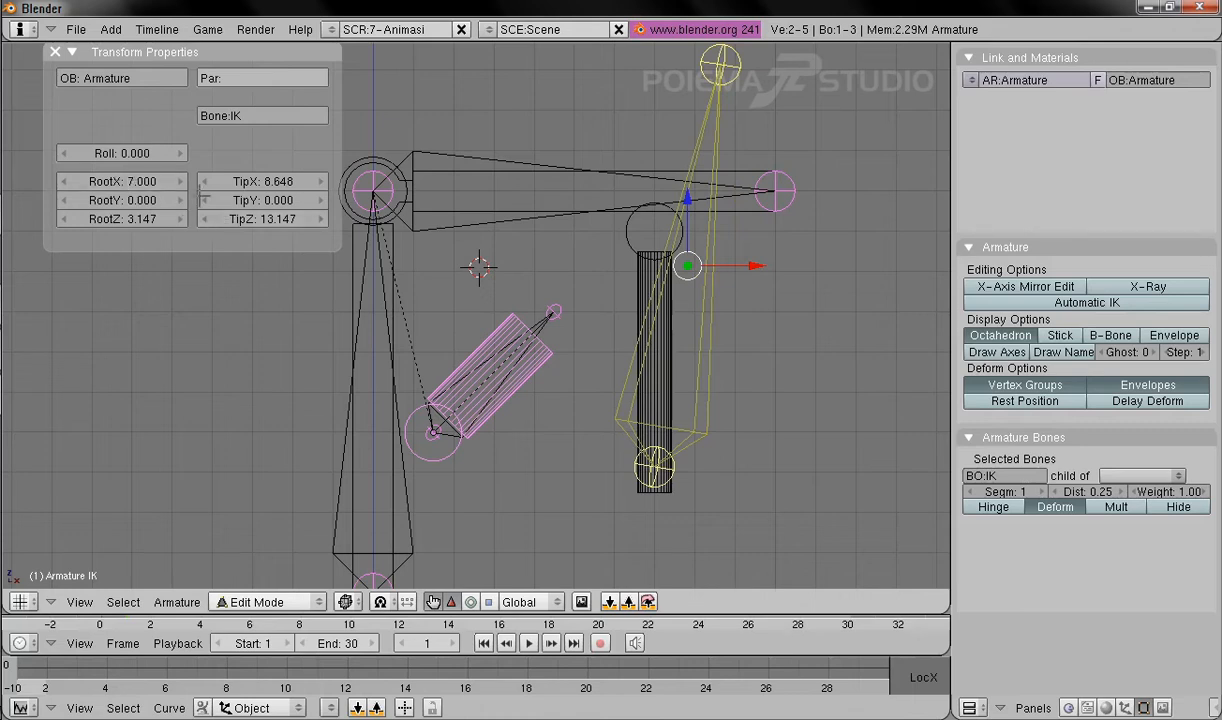
click(125, 200)
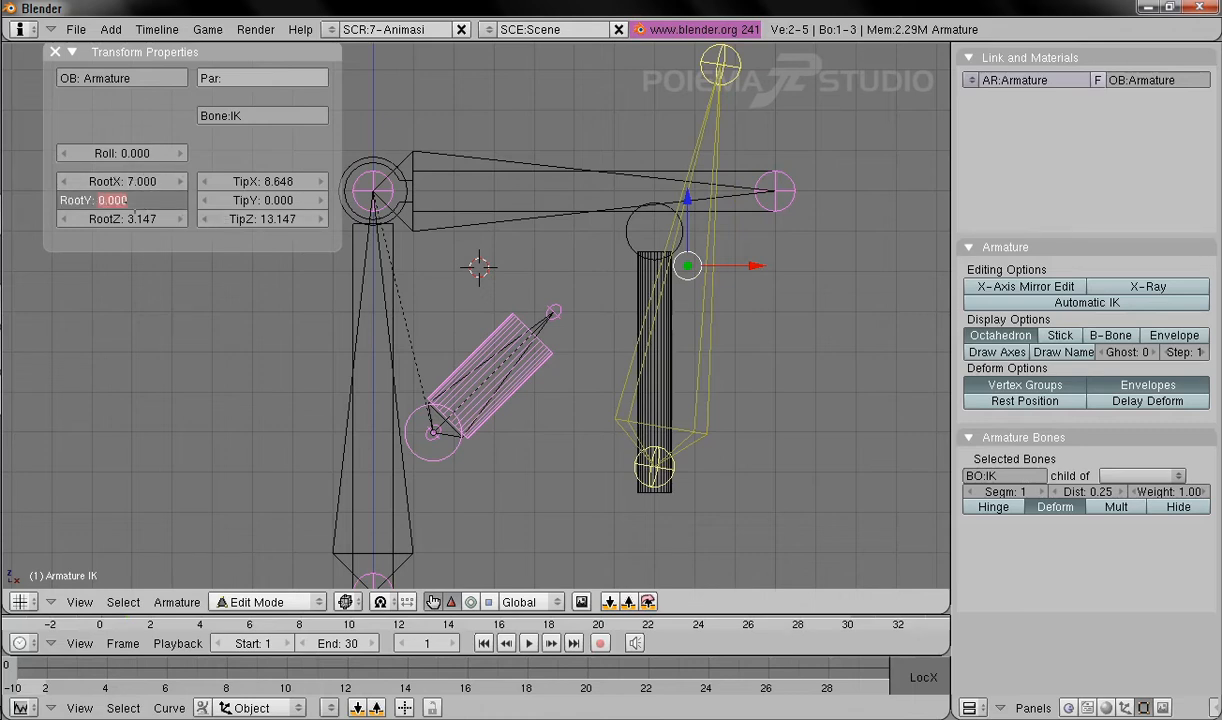
key(Tab)
text(8)
key(Return)
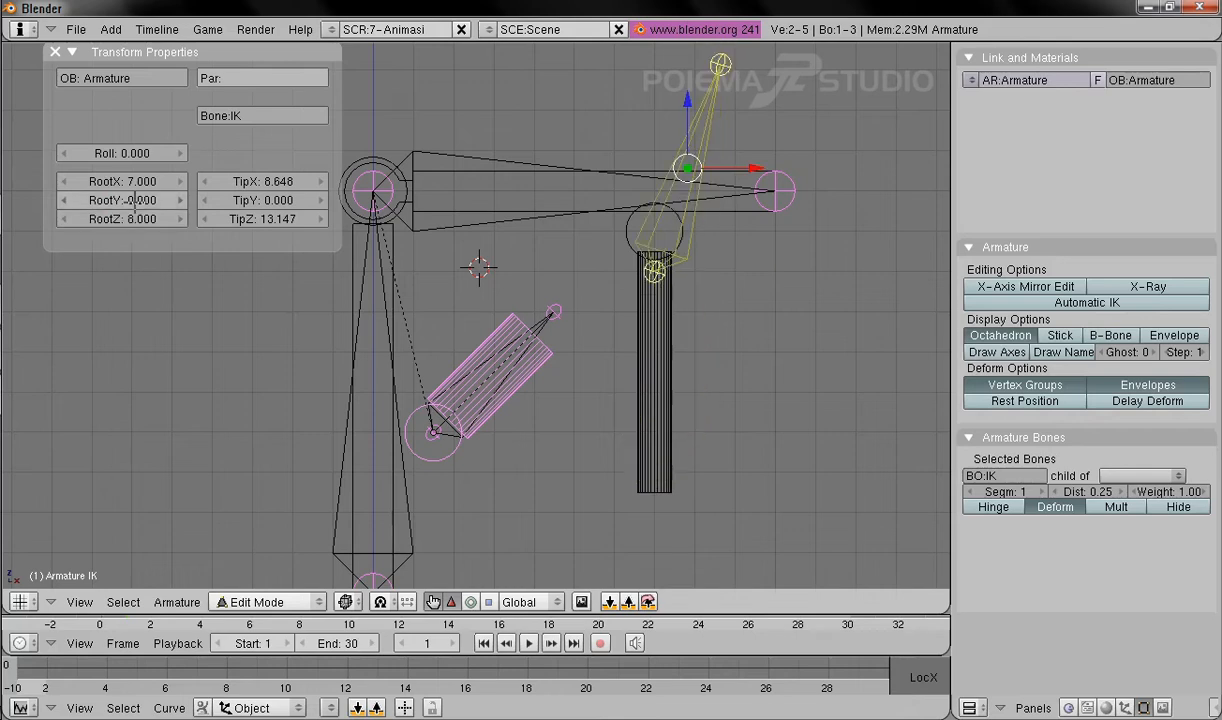
Step: Set the IK bone's root Z to 9, at the centre of the upright cylinder's joint
click(123, 219)
text(5)
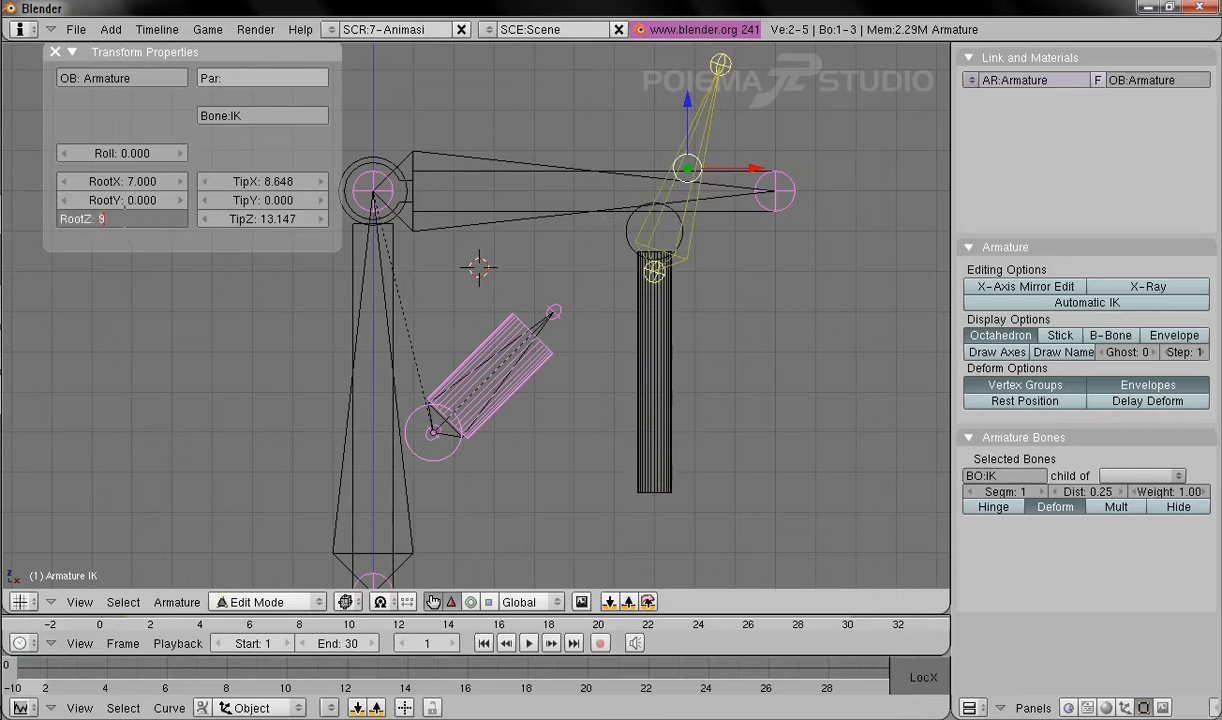
key(Return)
click(124, 218)
text(9)
key(Return)
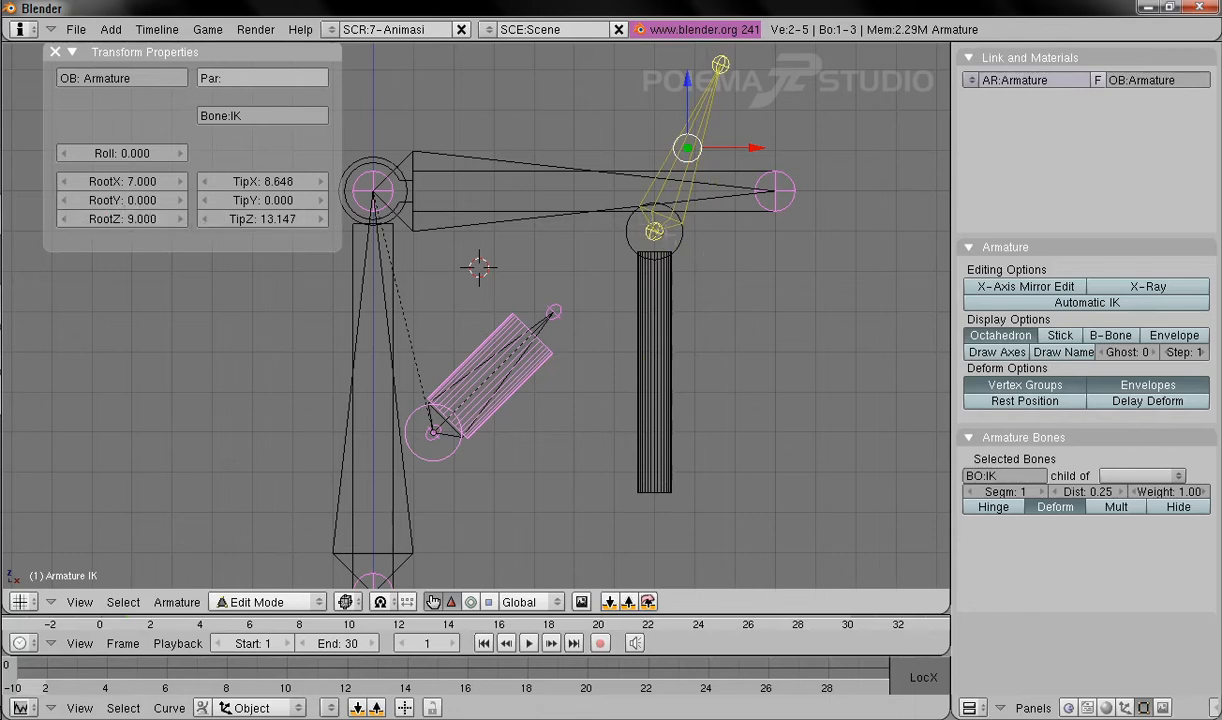
Step: Set the IK bone's tip to X 7 and Z 6 so it points down inside the upright cylinder
click(268, 181)
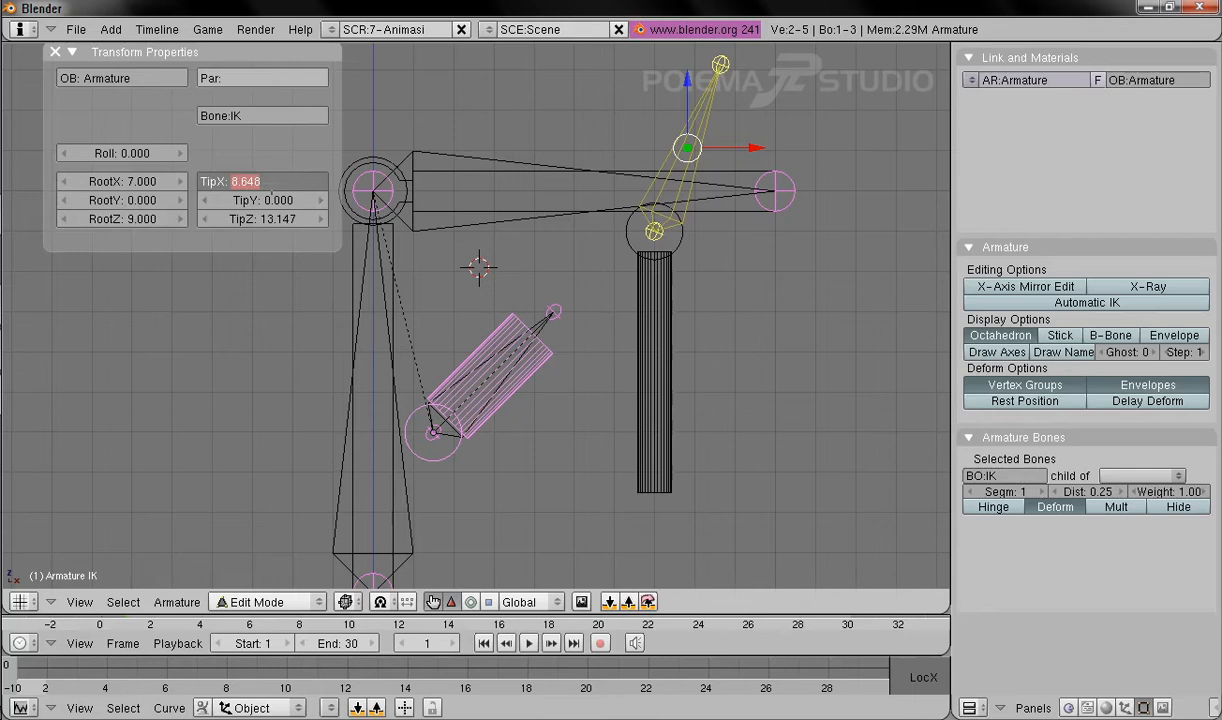
text(7)
key(Tab)
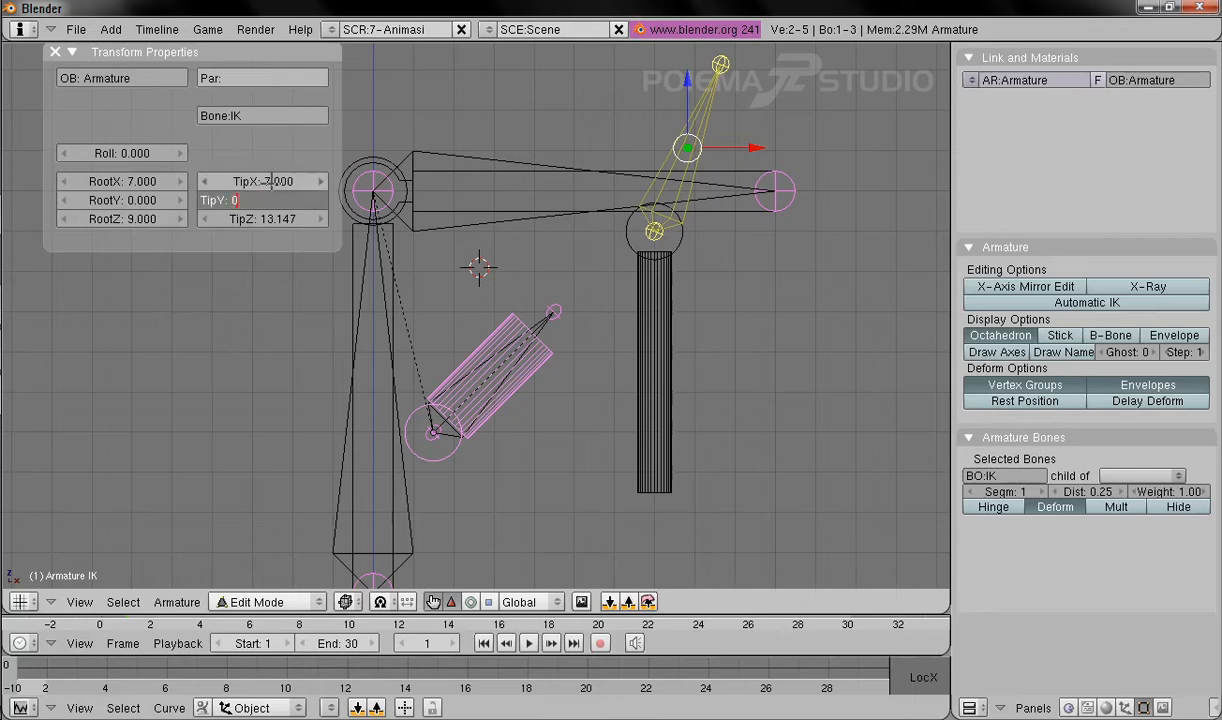
key(Tab)
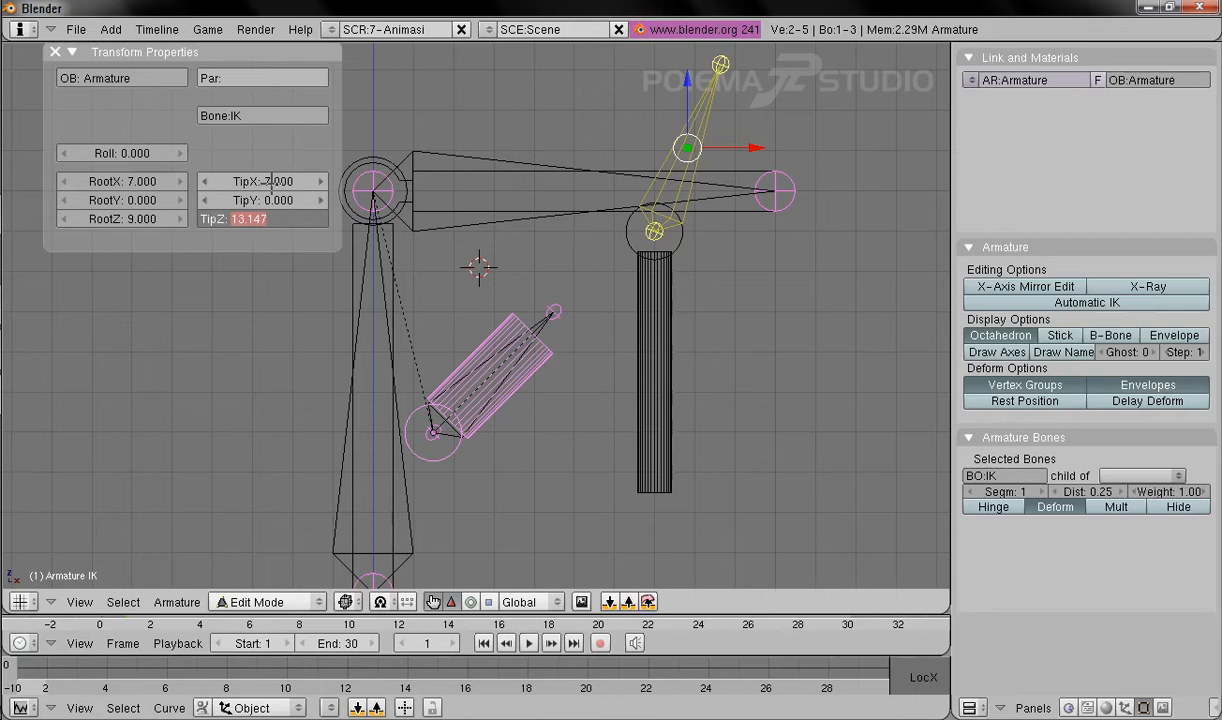
text(6)
key(Return)
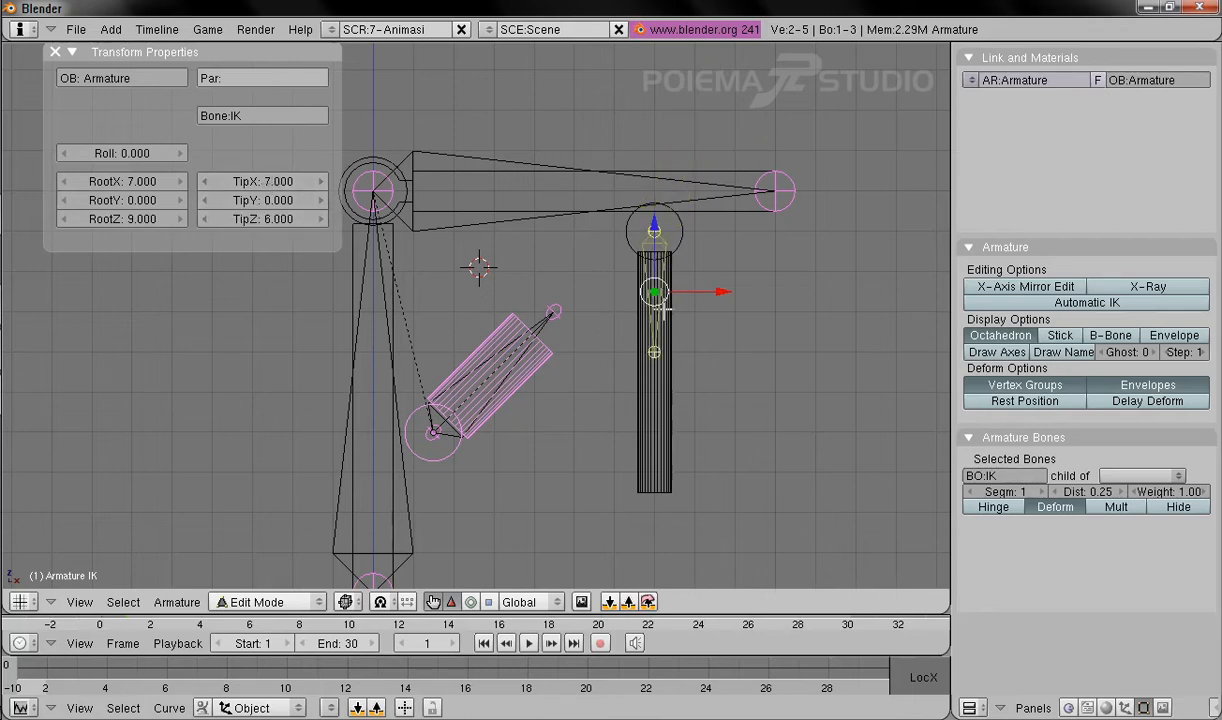
Step: Switch the armature to Pose Mode and select the lengan_1 bone in the slanted cylinder
scroll(668, 312, up, 3)
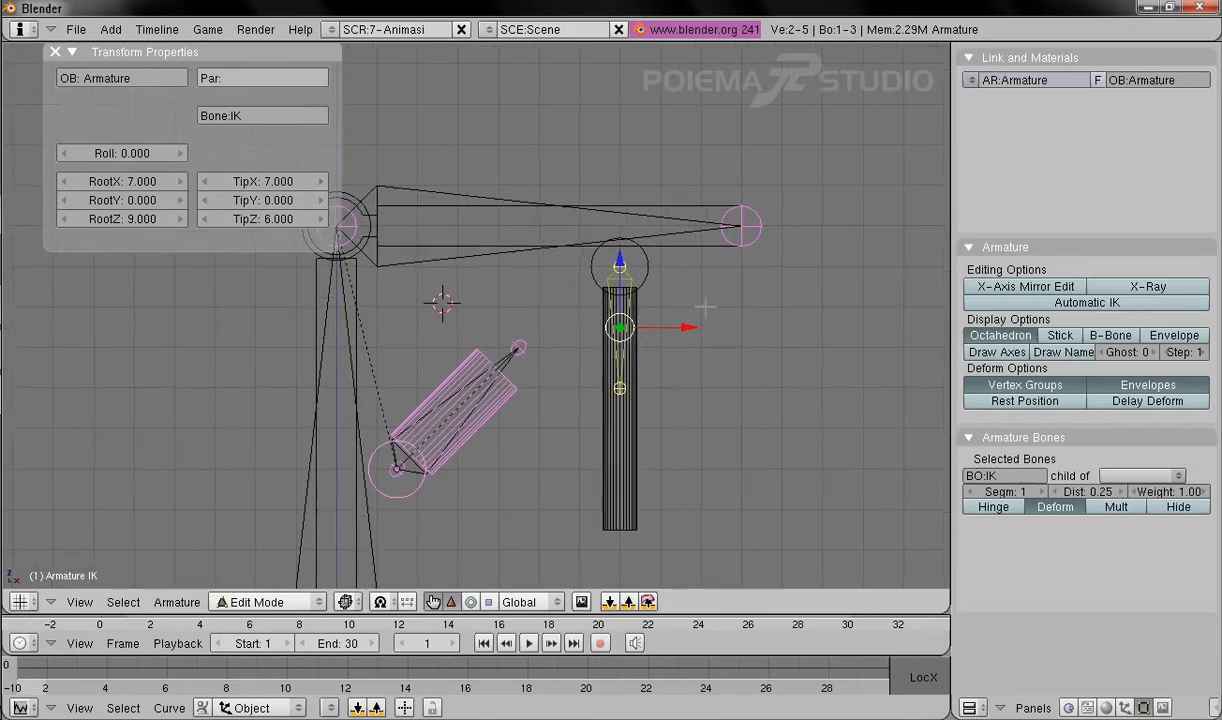
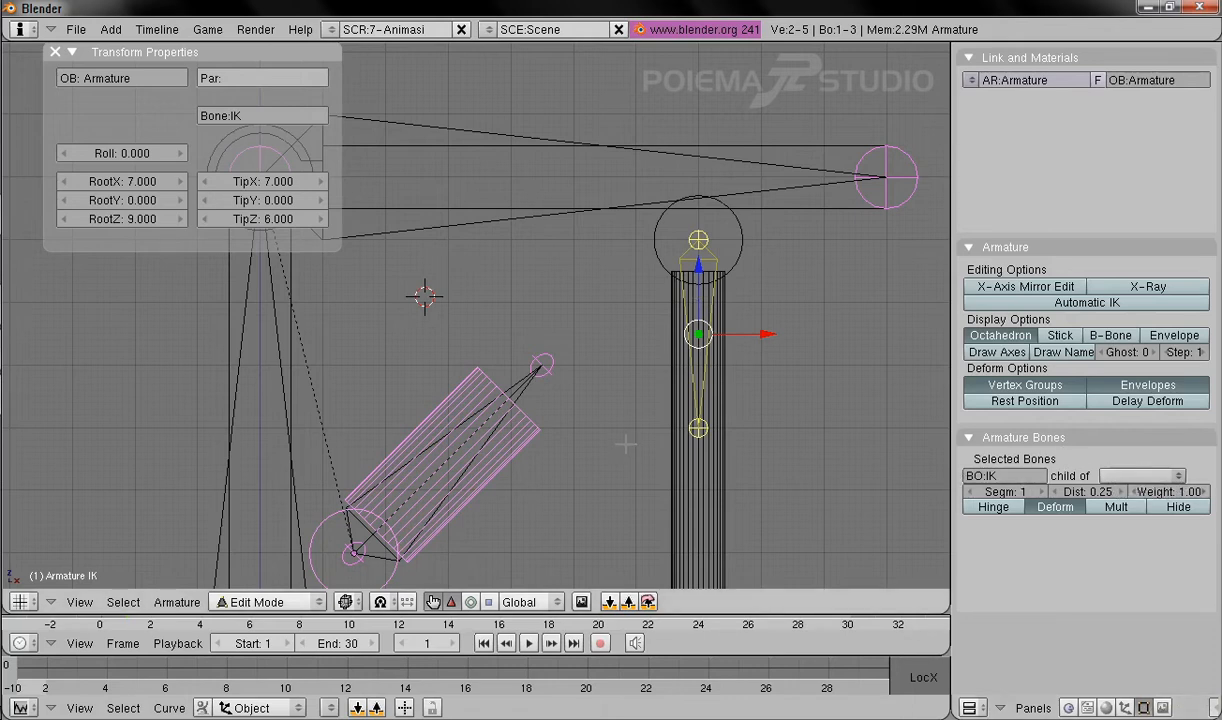
shift+middle_drag(625, 437, 642, 374)
mouse_move(640, 318)
ctrl+middle_down()
mouse_move(662, 290)
mouse_move(662, 321)
ctrl+middle_up()
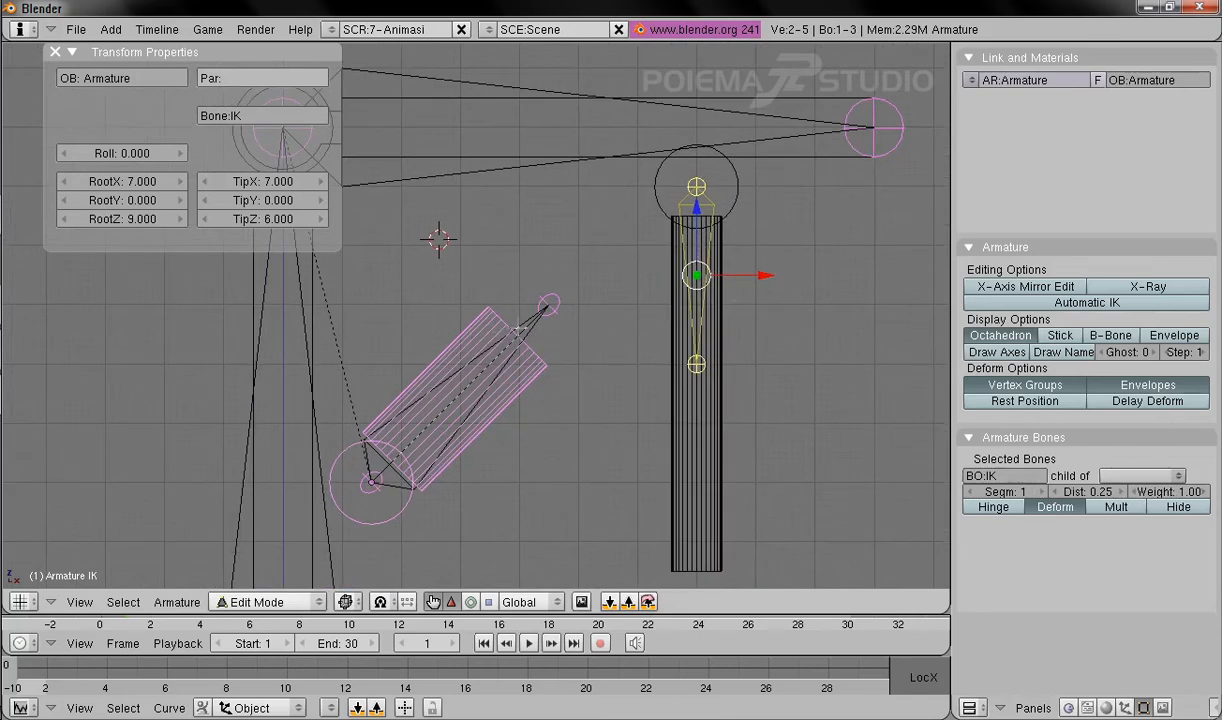
click(247, 600)
click(252, 521)
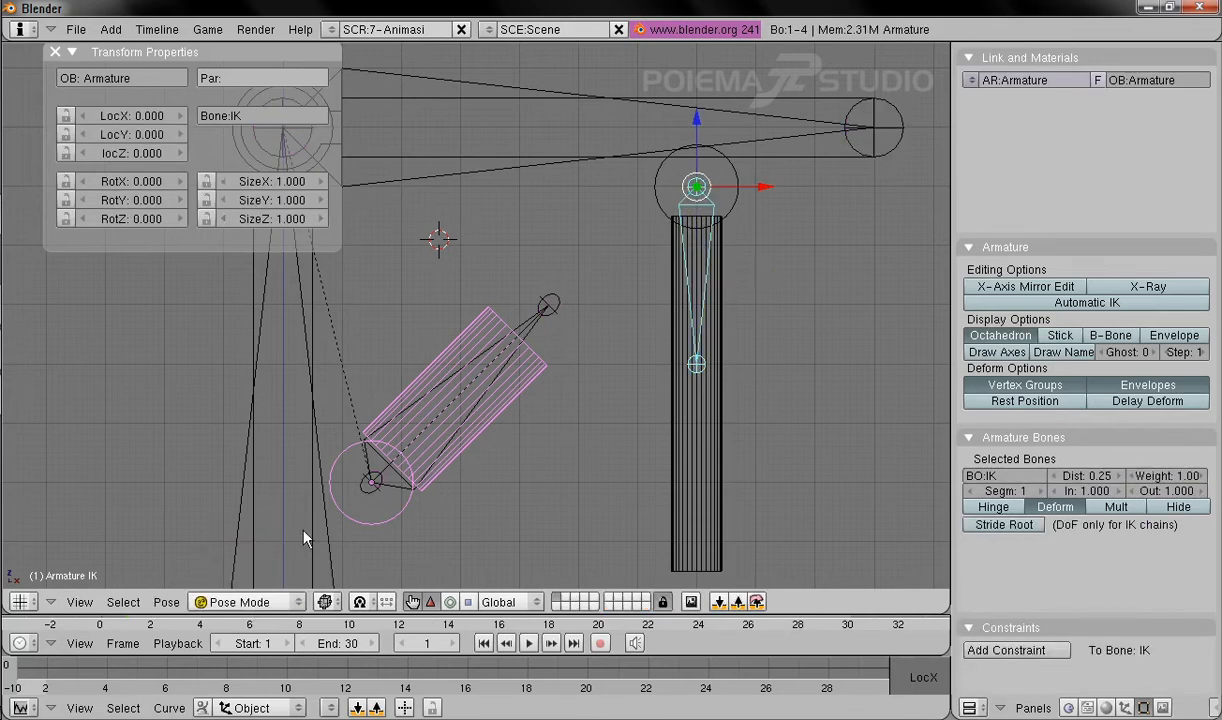
right_click(530, 333)
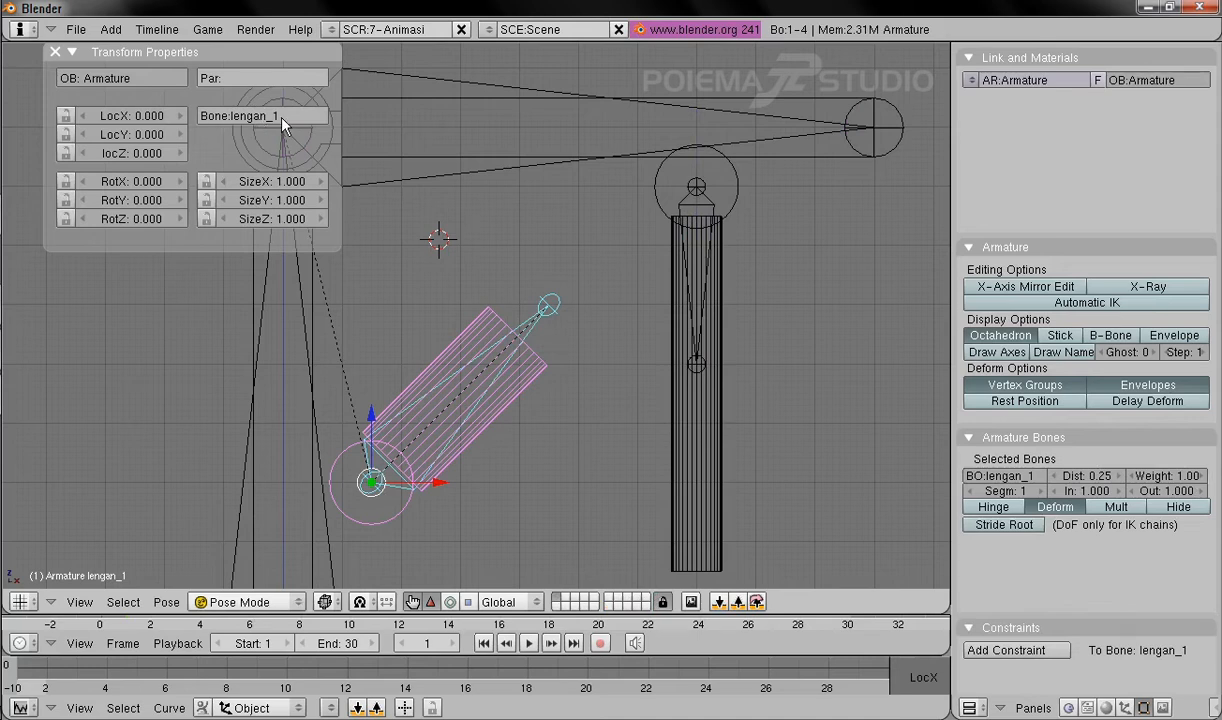
Step: Add an IK Solver constraint to the lengan_1 bone with Armature as its target object
click(1125, 708)
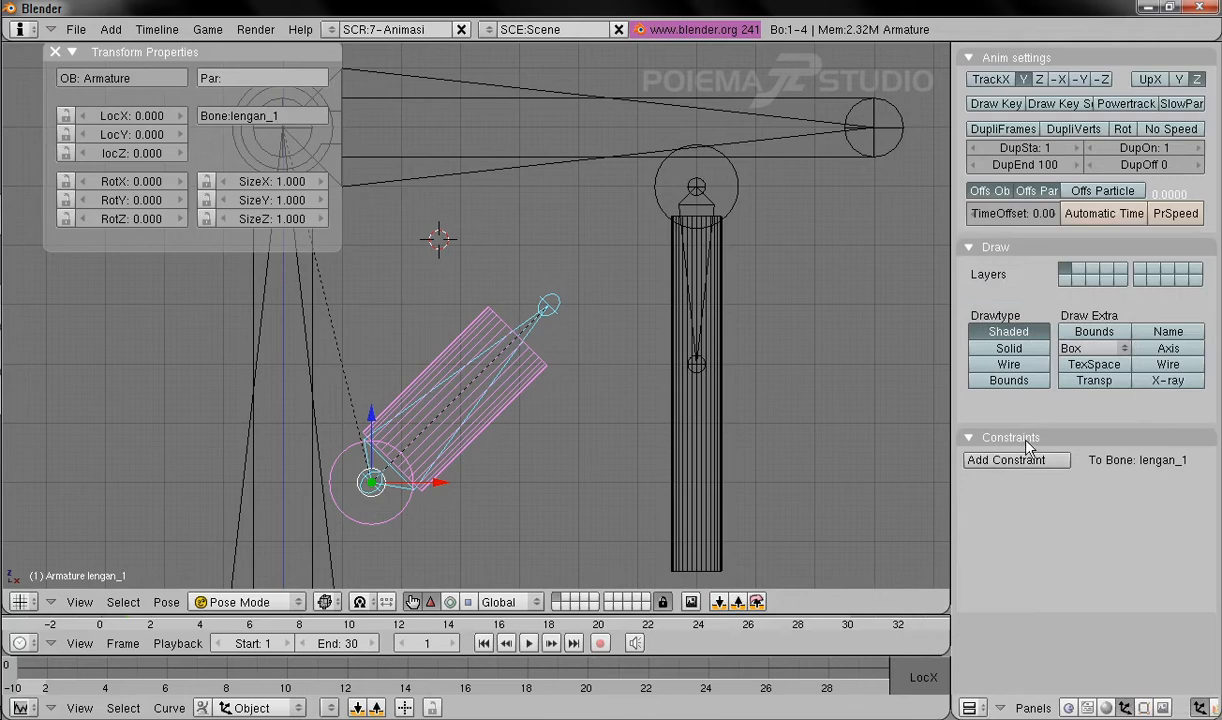
click(1003, 461)
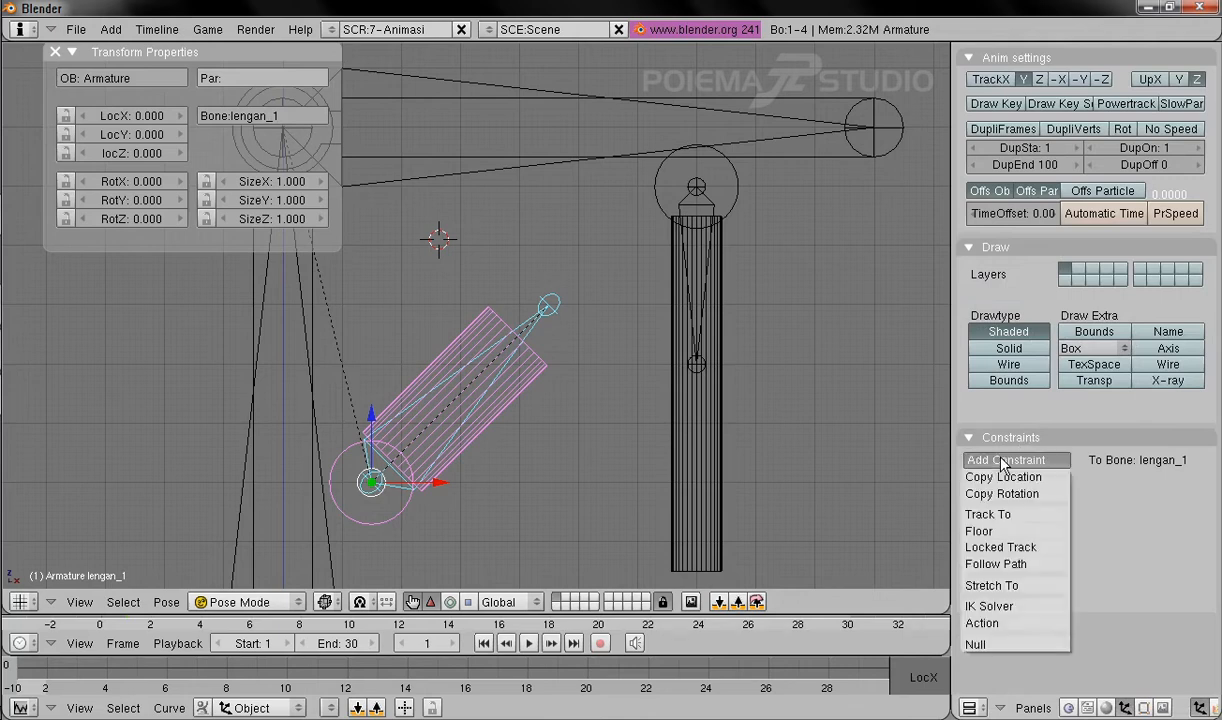
click(1025, 609)
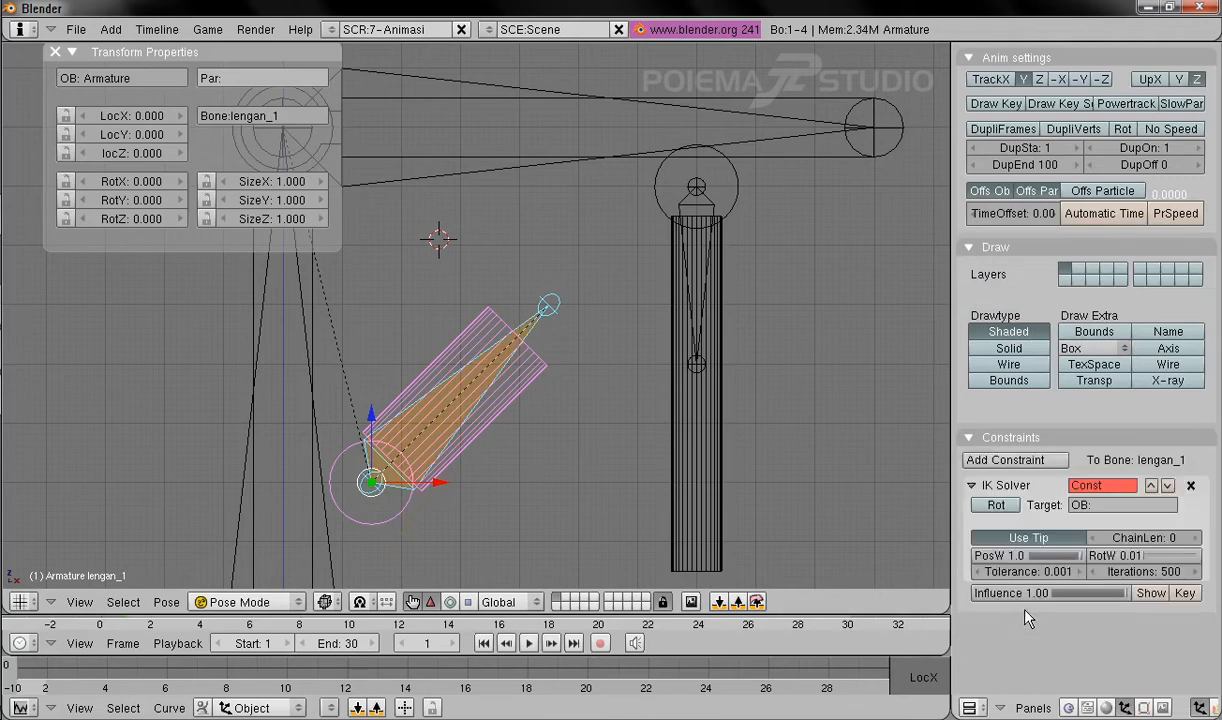
click(1126, 508)
text(Armat)
key(Return)
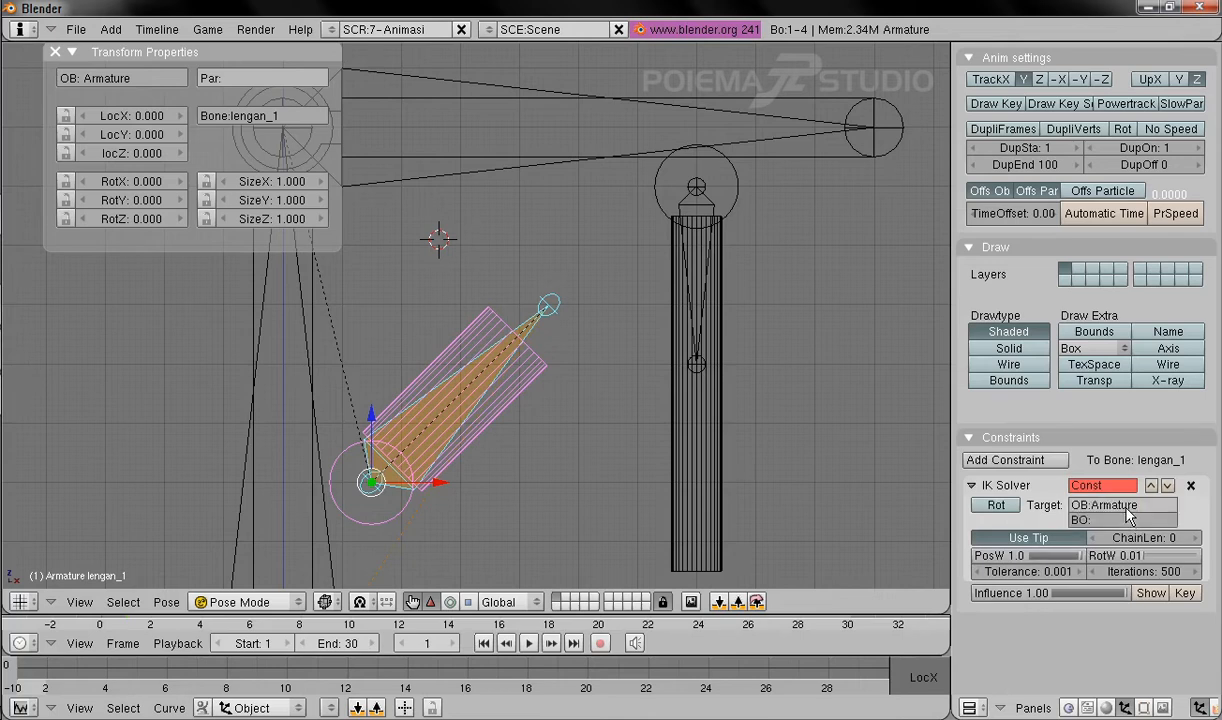
Step: Target the IK bone in lengan_1's IK Solver constraint and set its chain length to 1
click(1127, 520)
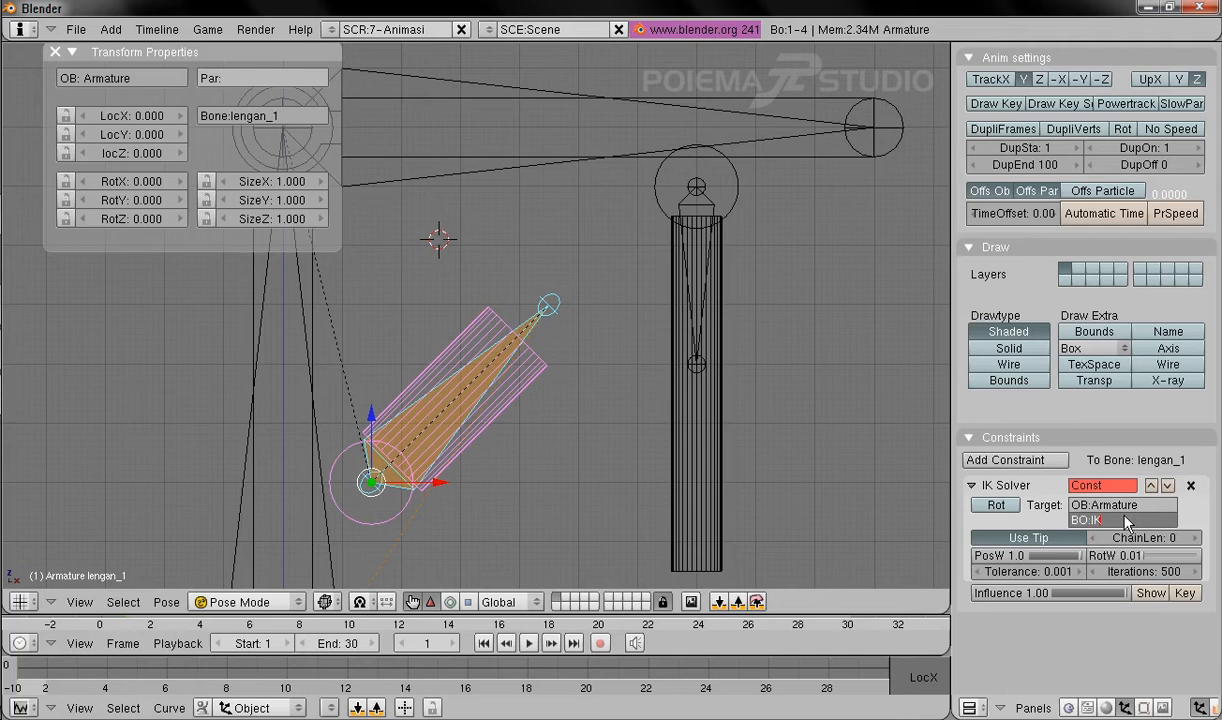
key(Return)
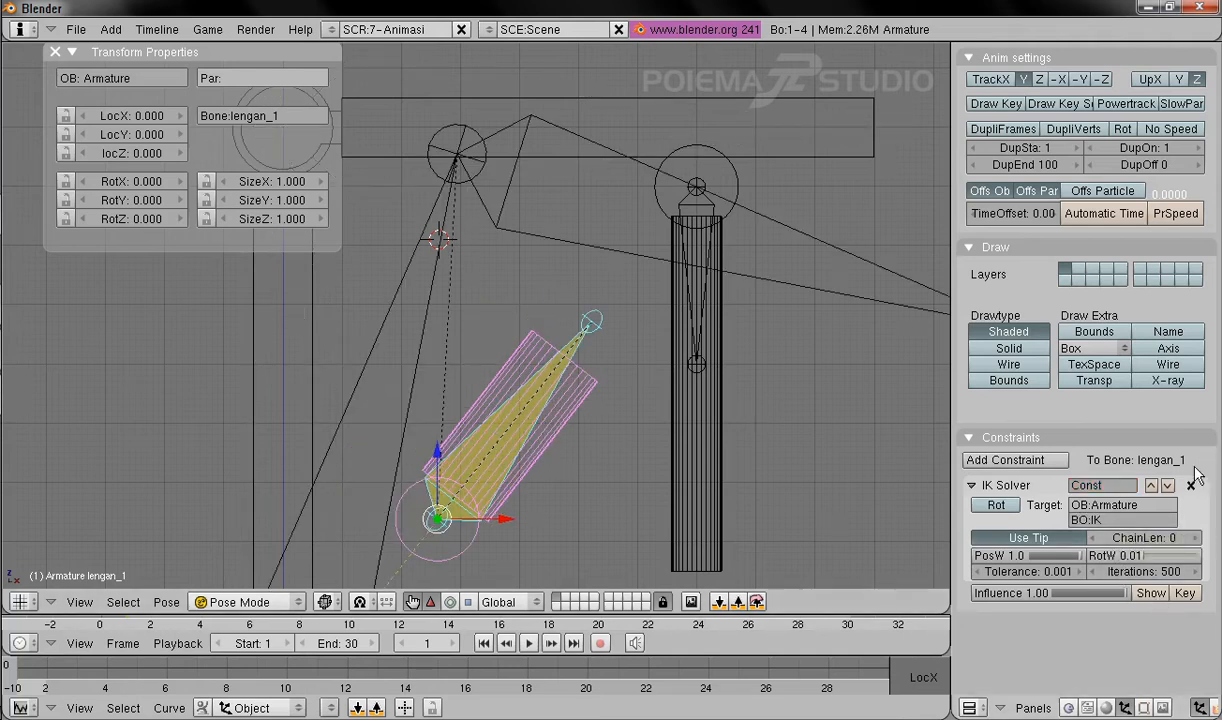
click(1195, 538)
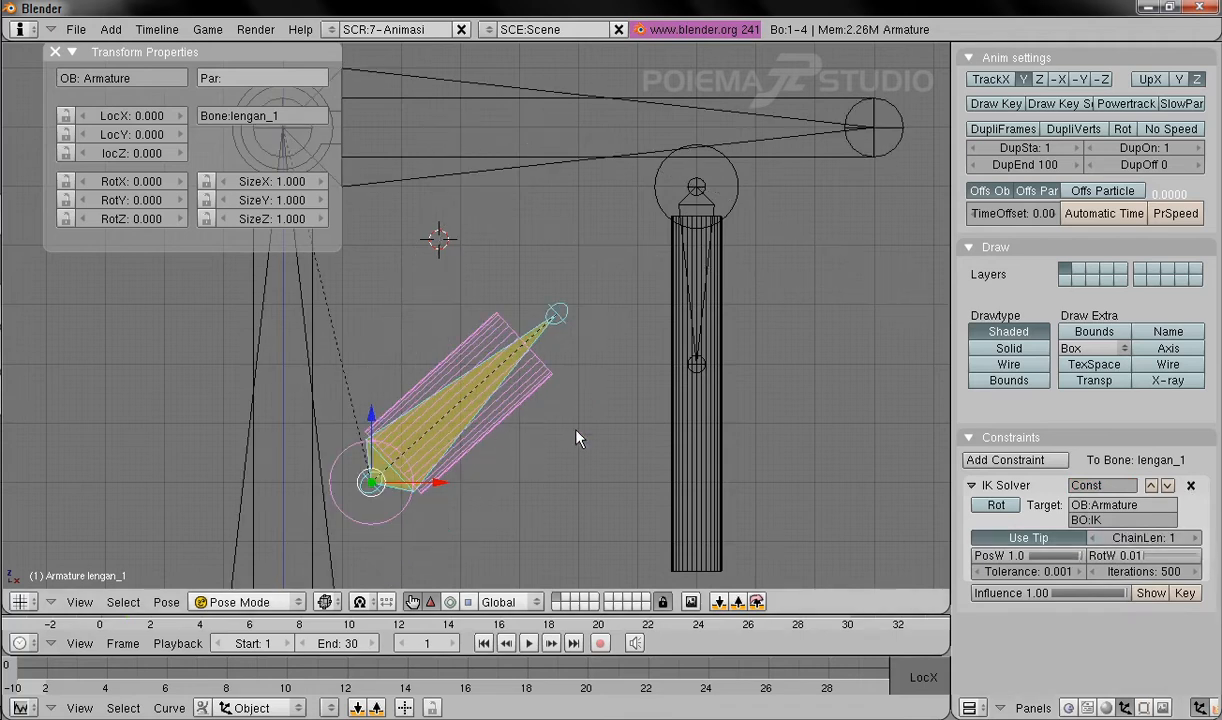
Step: Try moving the IK bone to test how the slanted cylinder tracks it, and cancel the move
right_click(706, 259)
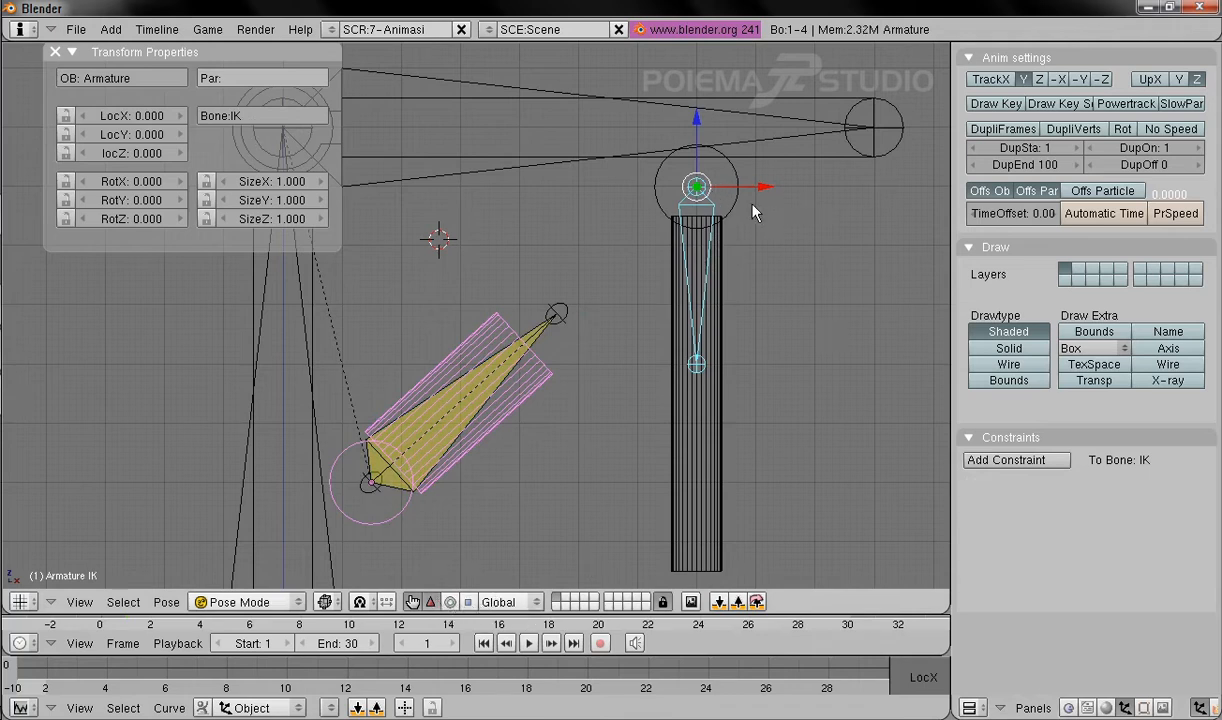
drag(712, 186, 815, 319)
right_click(815, 319)
click(816, 320)
scroll(680, 265, down, 1)
scroll(764, 330, down, 1)
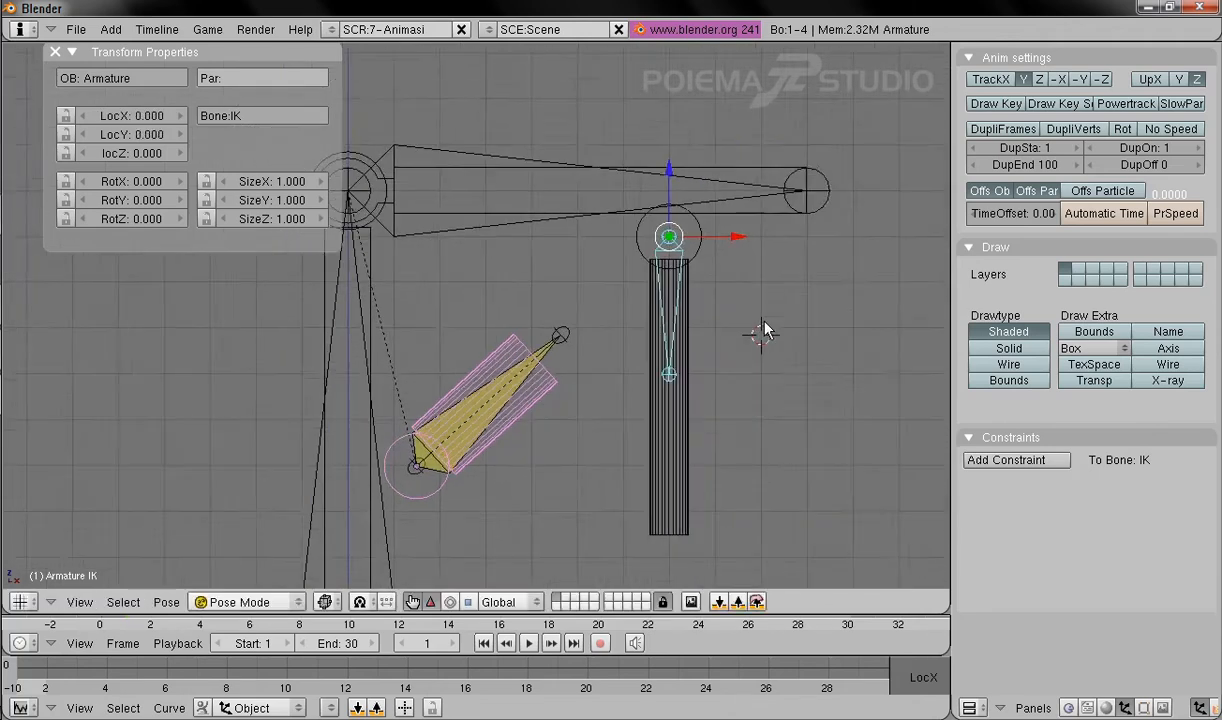
scroll(764, 321, down, 2)
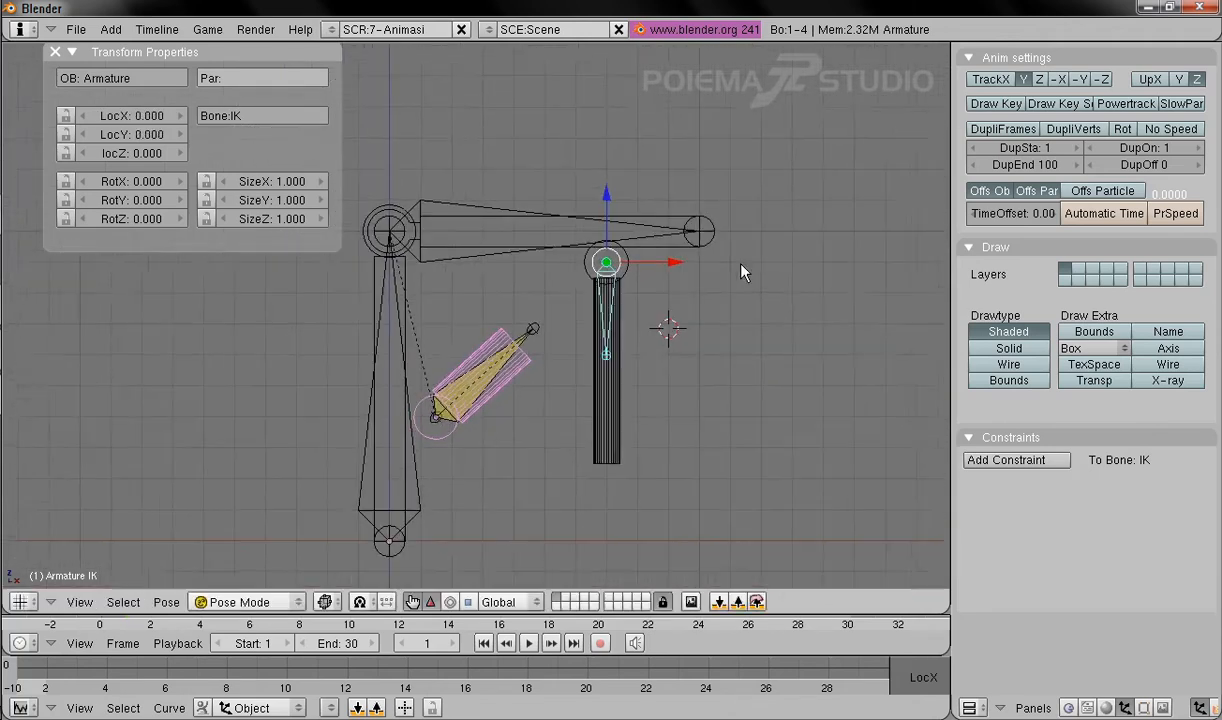
Step: Try rotating the vertical base bone with the rotate manipulator to test the rig, and cancel the rotation
right_click(420, 475)
click(450, 601)
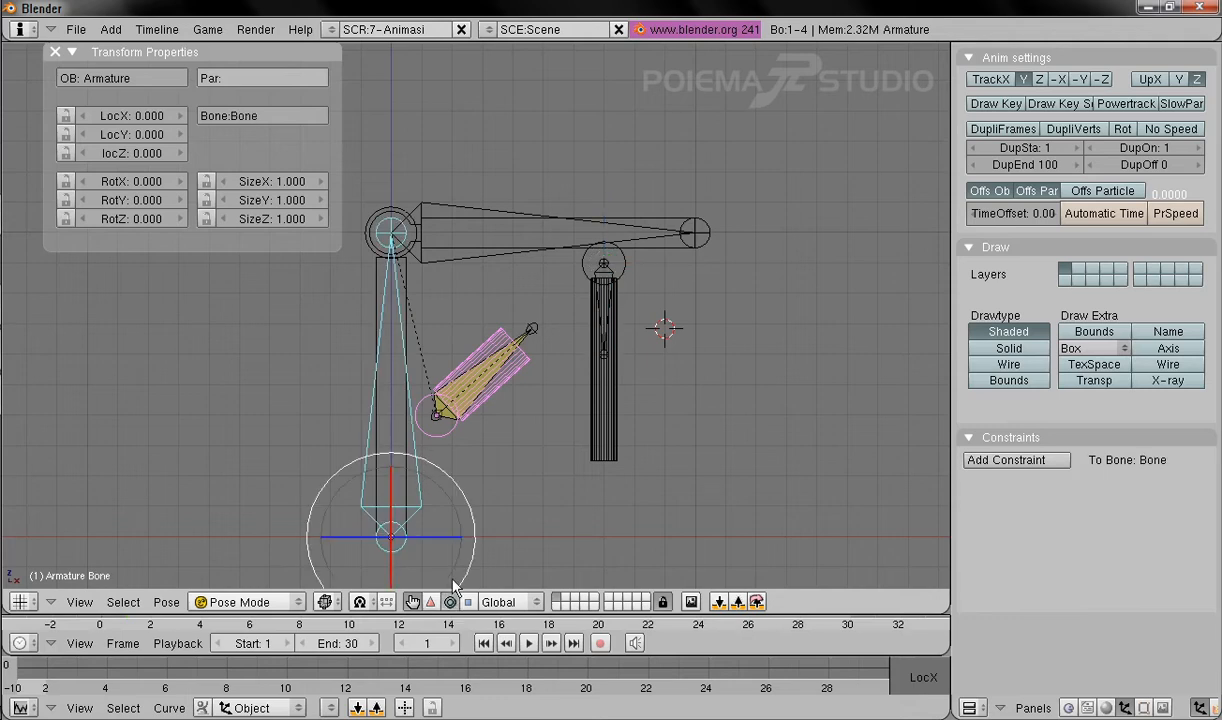
drag(447, 480, 621, 307)
key(Escape)
scroll(671, 221, down, 2)
scroll(686, 303, up, 4)
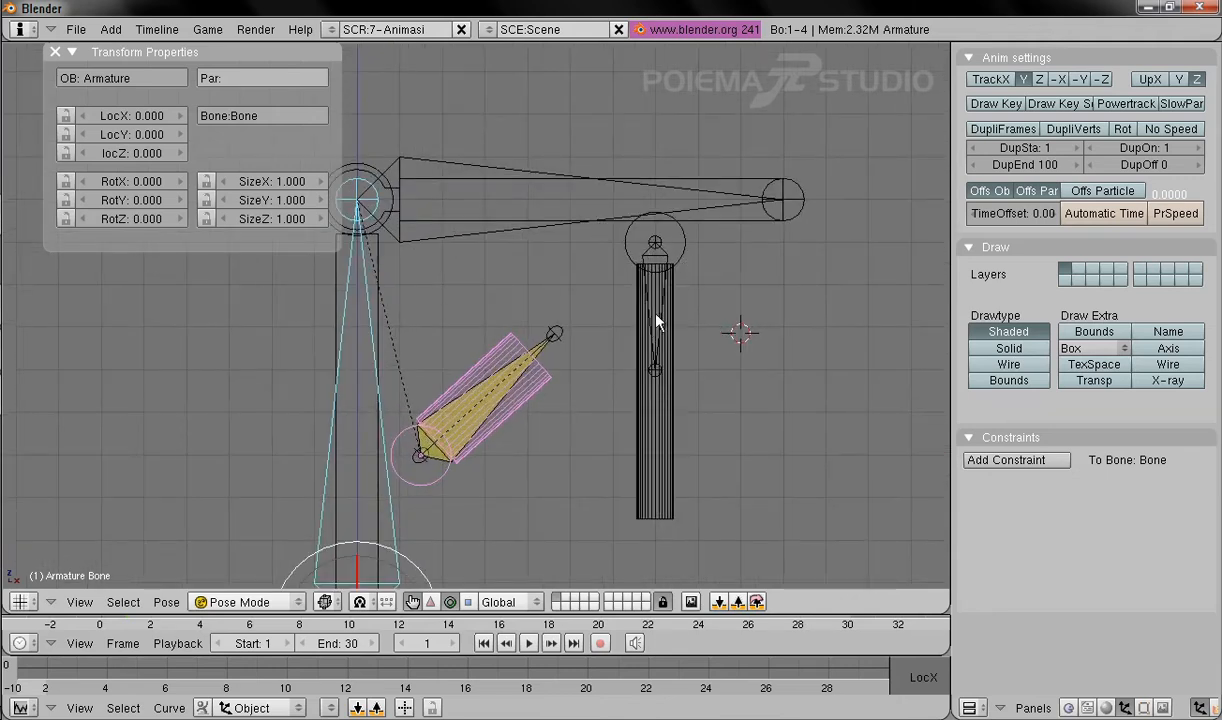
Step: Try rotating the horizontal arm bone, Bone.001, to test the upright piston's attachment, and cancel the rotation
right_click(498, 236)
key(r)
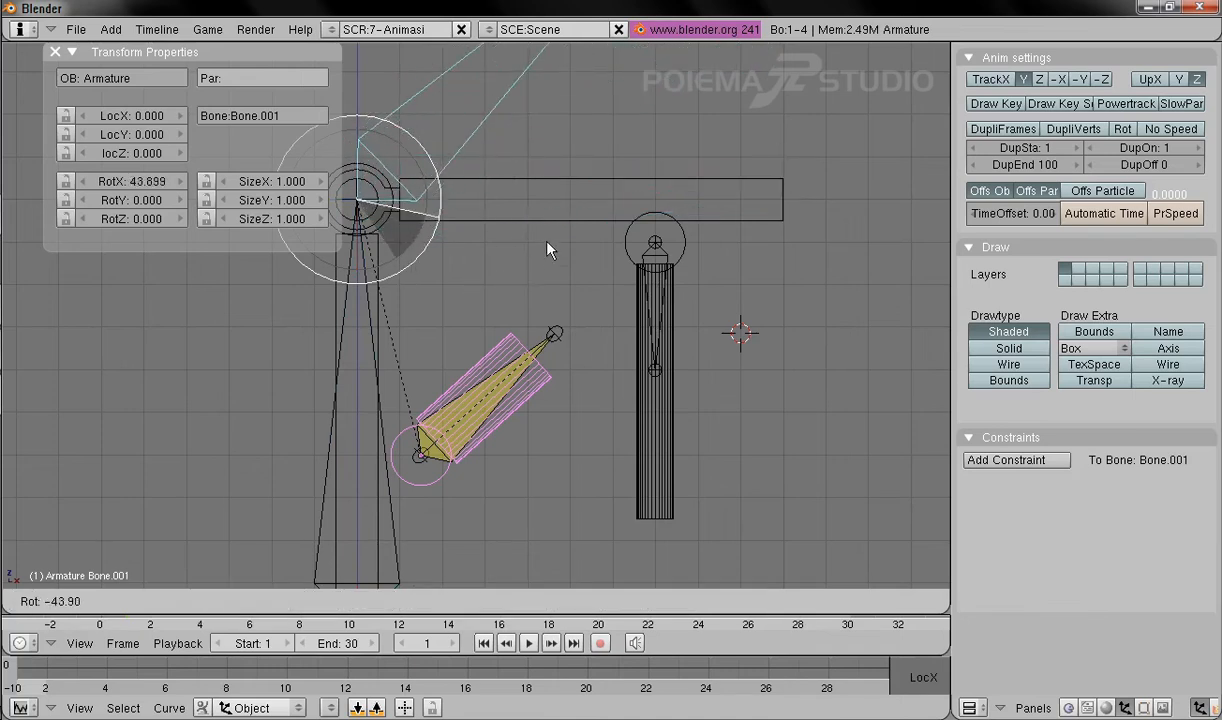
key(Escape)
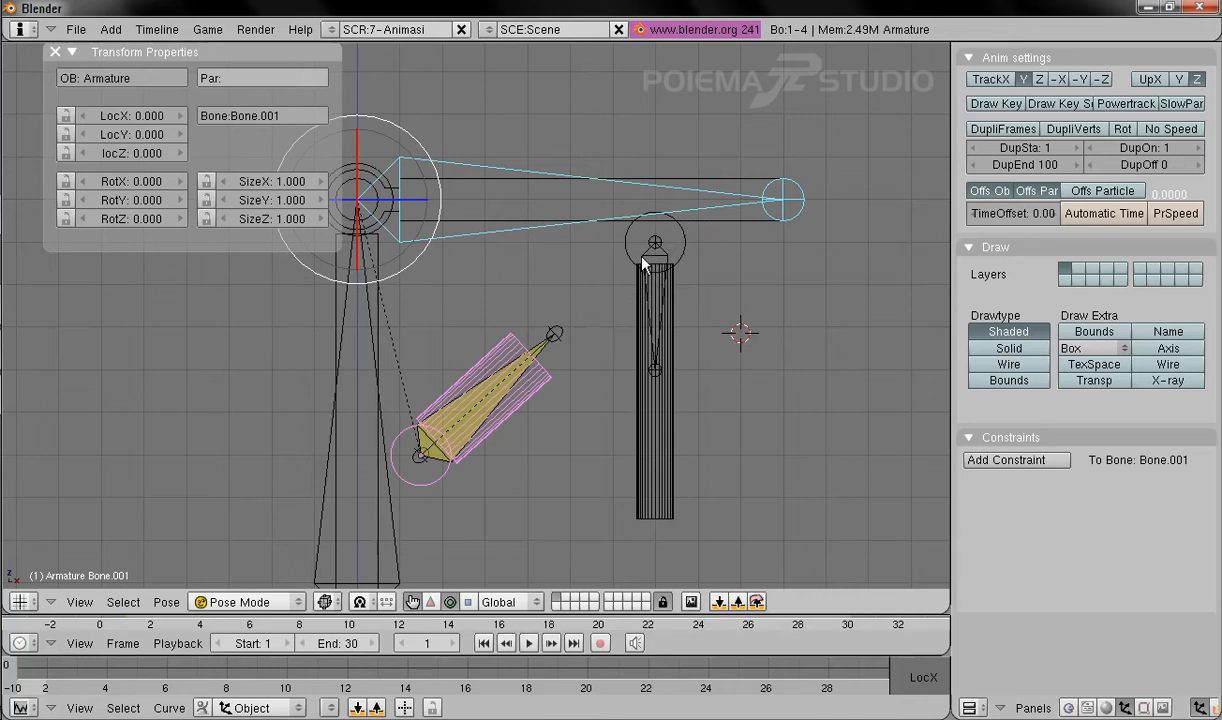
Step: Duplicate the IK bone in Edit Mode and place the copy beside the upright cylinder, root at about X 8.9, Z 8.8
click(243, 604)
click(235, 562)
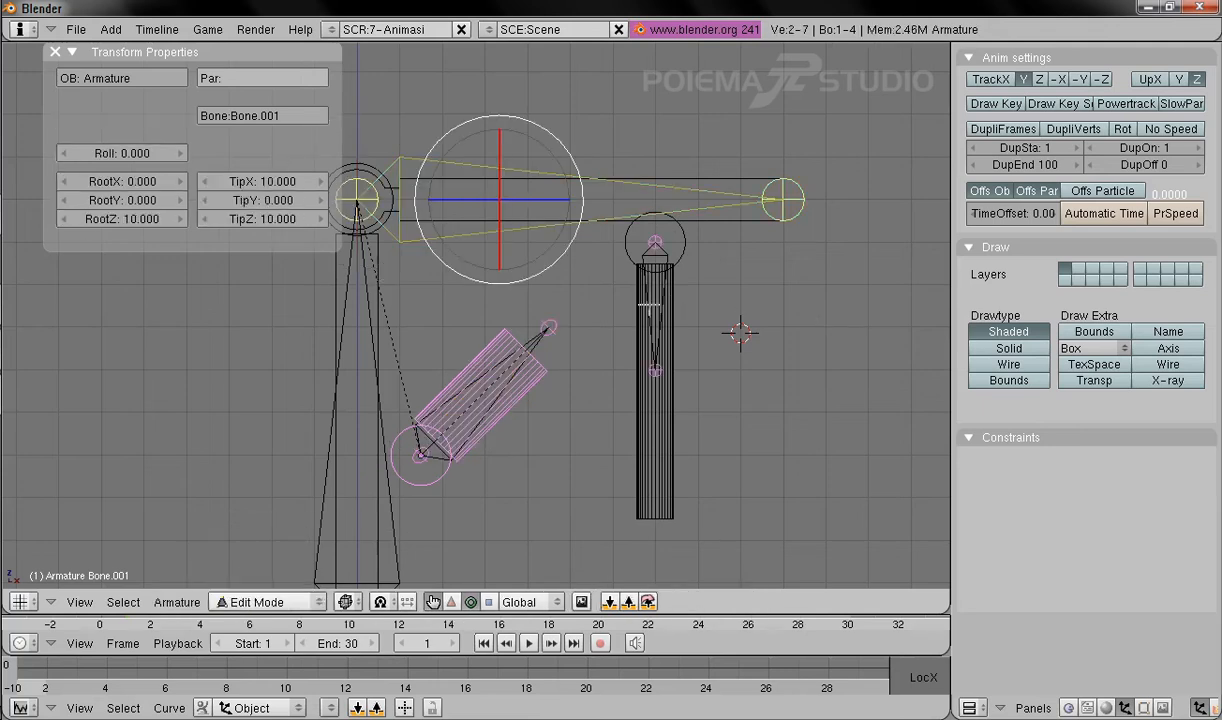
right_click(626, 260)
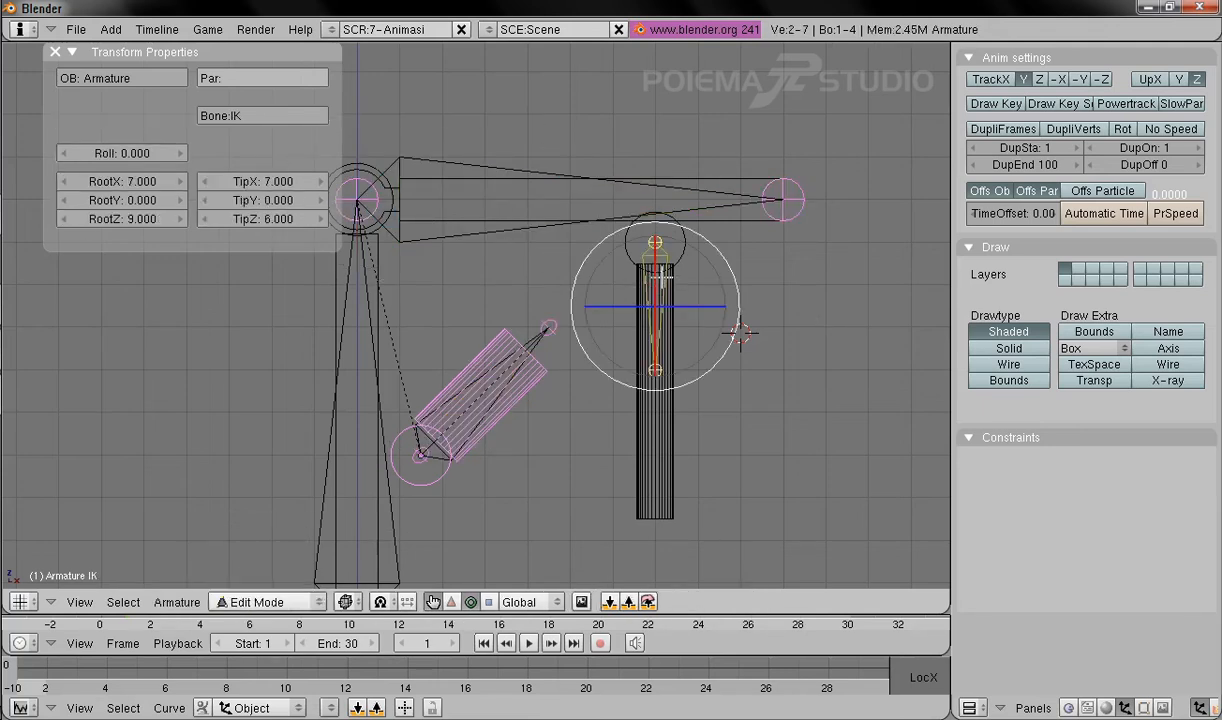
click(176, 601)
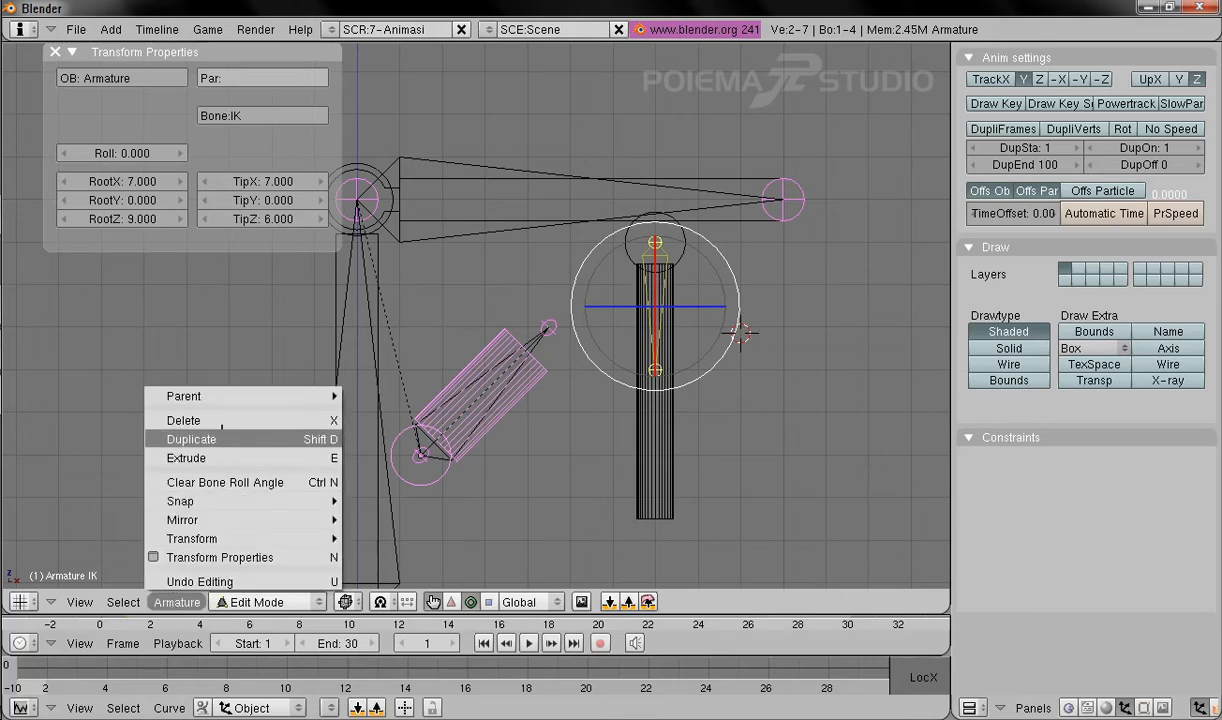
click(212, 440)
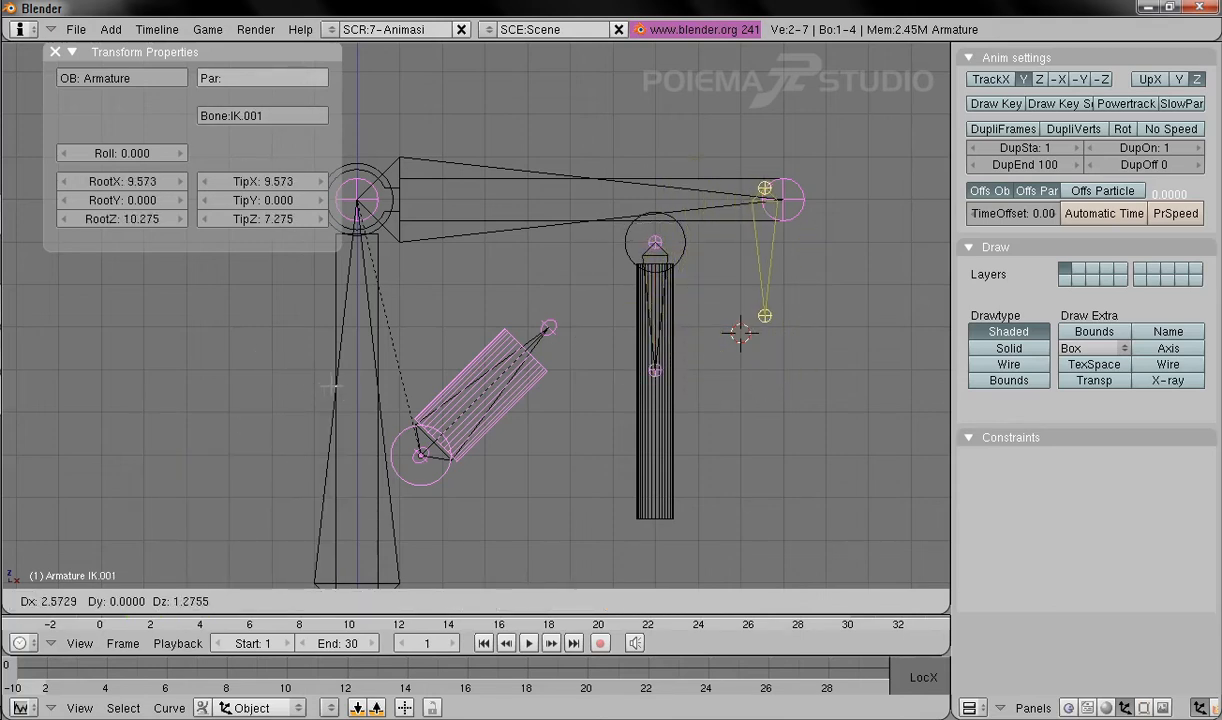
click(302, 447)
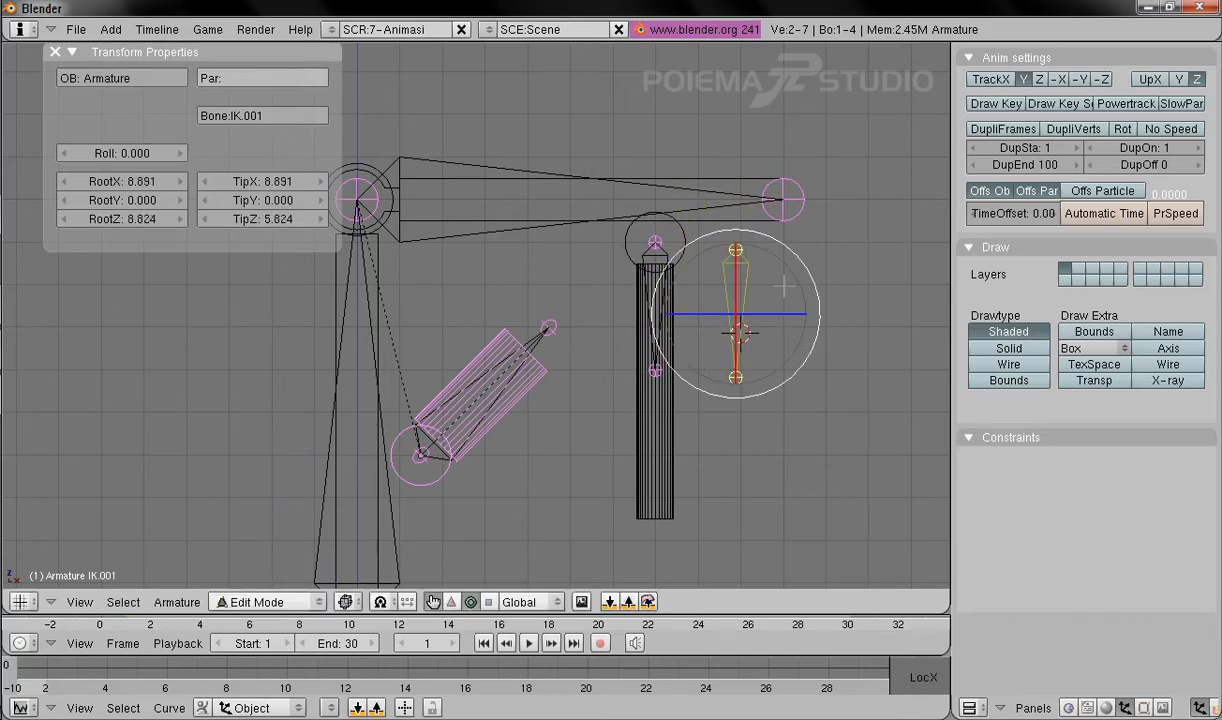
Step: Rename the duplicated bone as lokasiIK
click(285, 116)
key(BackSpace)
text(lokla)
key(BackSpace)
key(BackSpace)
key(BackSpace)
key(BackSpace)
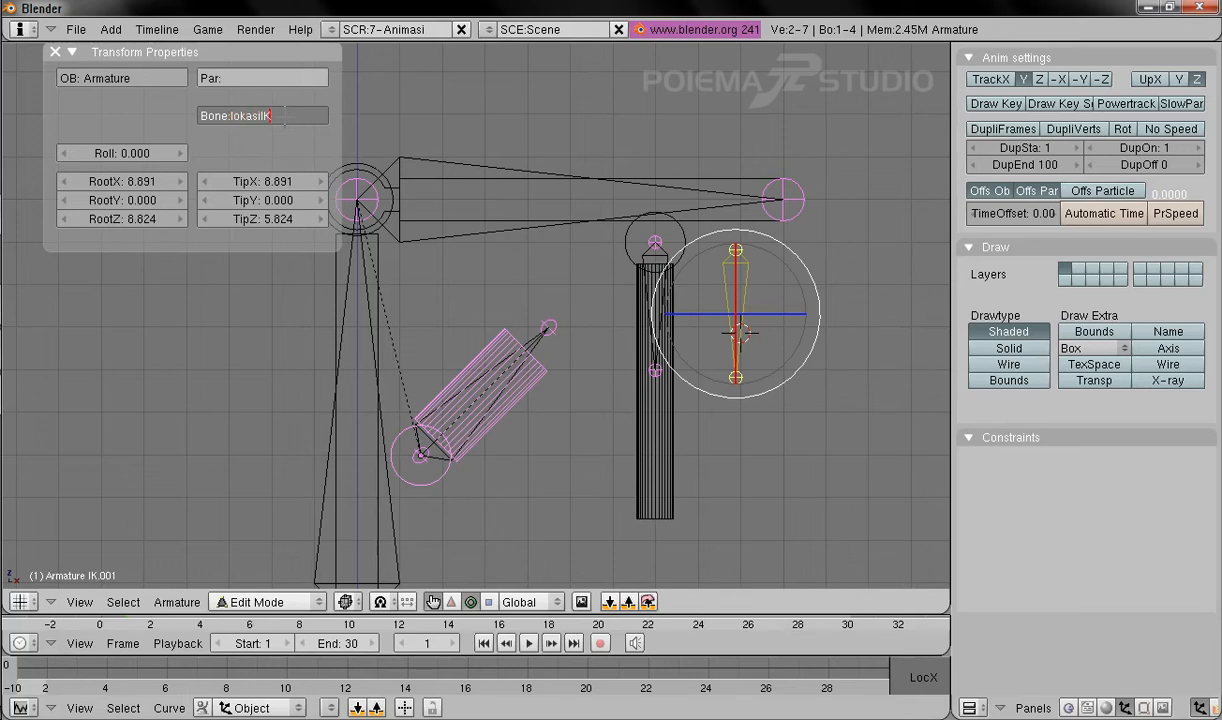
key(BackSpace)
key(BackSpace)
key(BackSpace)
key(BackSpace)
key(BackSpace)
key(BackSpace)
key(BackSpace)
text(loka)
text(silK)
key(Return)
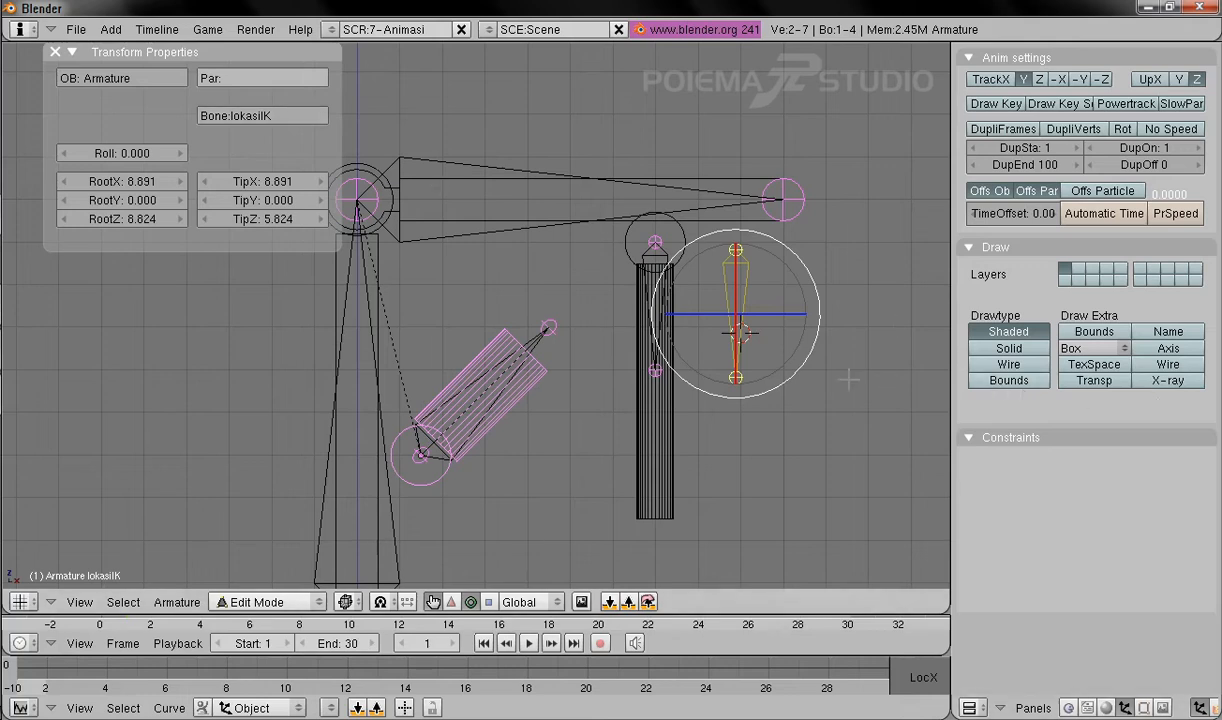
Step: Set the lokasiIK bone's root to X 7, Y 0 and Z 9, at the upright cylinder's joint
click(130, 181)
text(7)
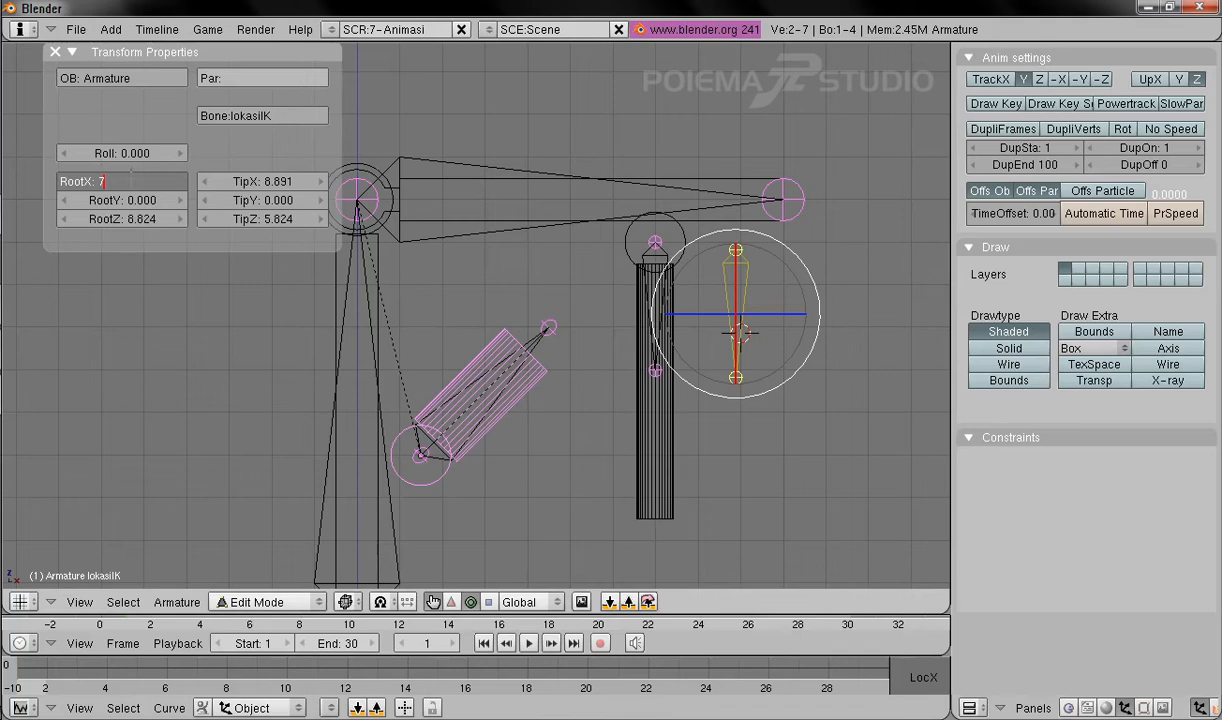
key(Tab)
text(0)
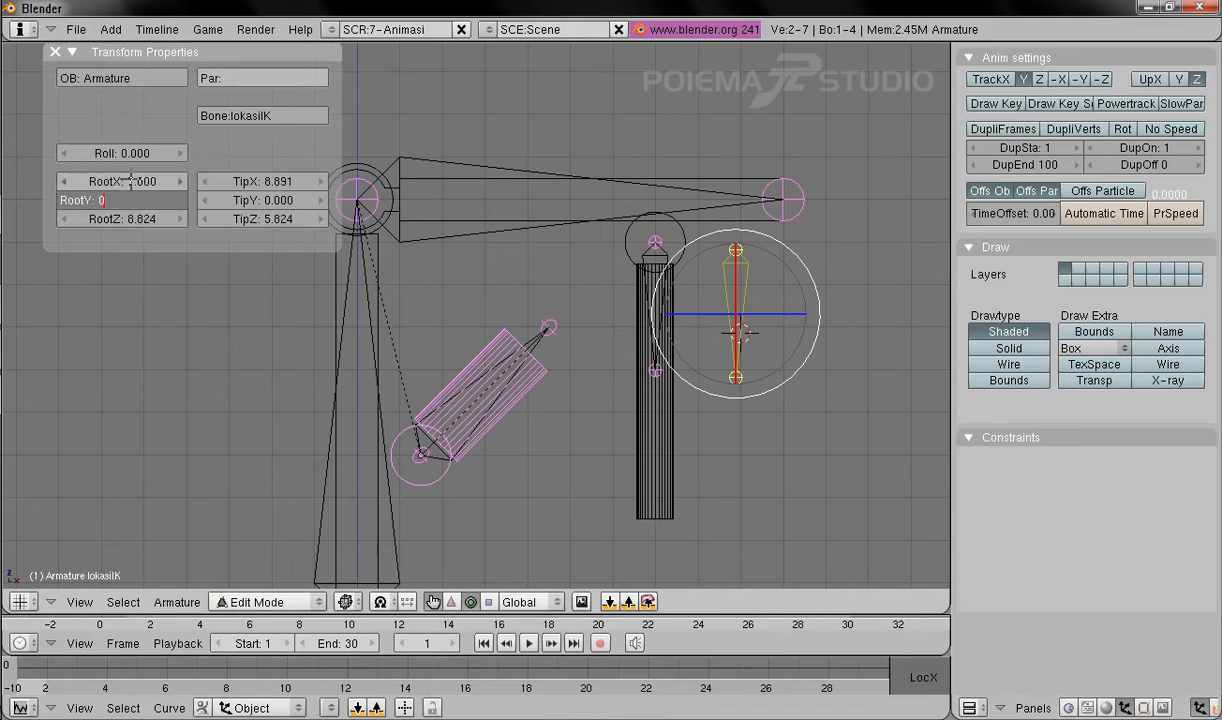
key(Tab)
text(9)
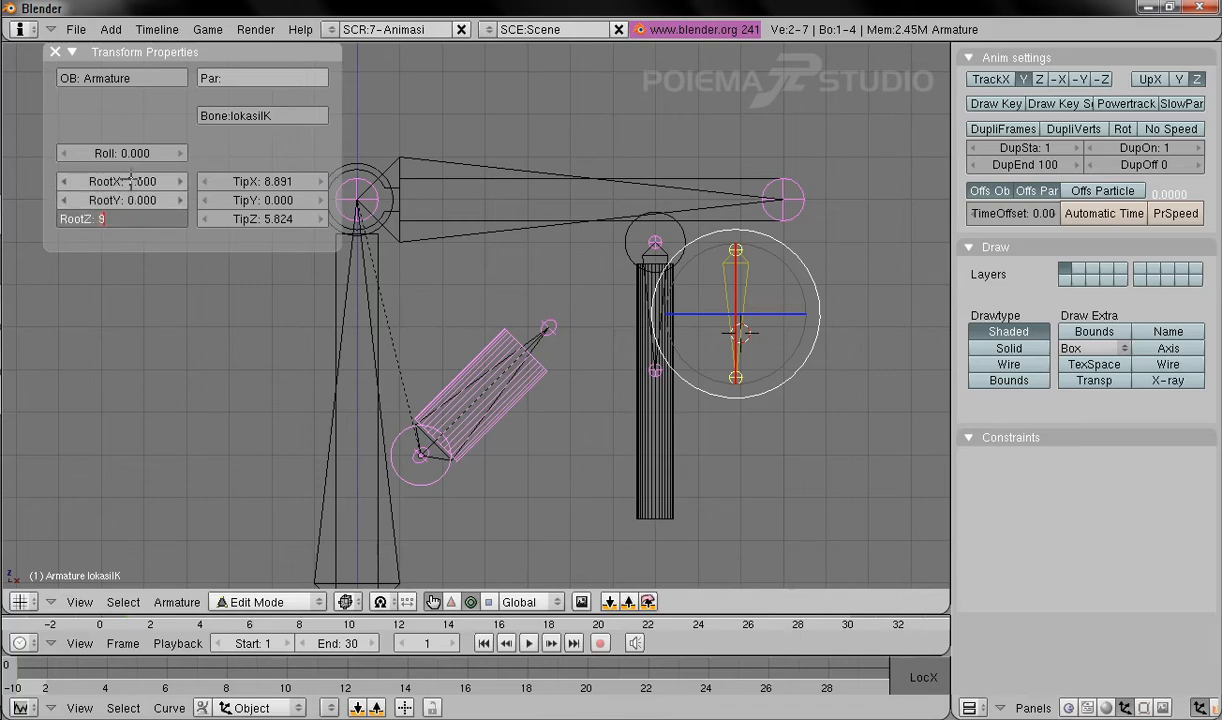
key(Return)
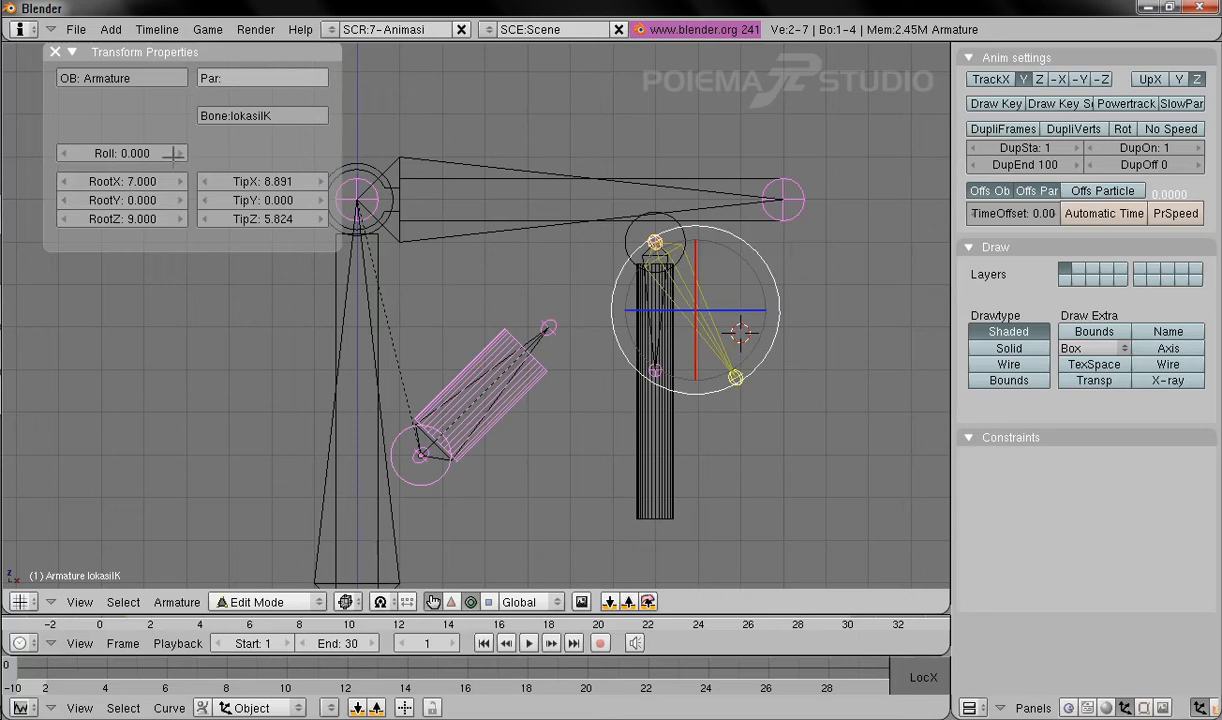
Step: Set the lokasiIK bone's tip to X 7 and Z 11 so it points up from the joint
click(262, 180)
text(7)
key(Tab)
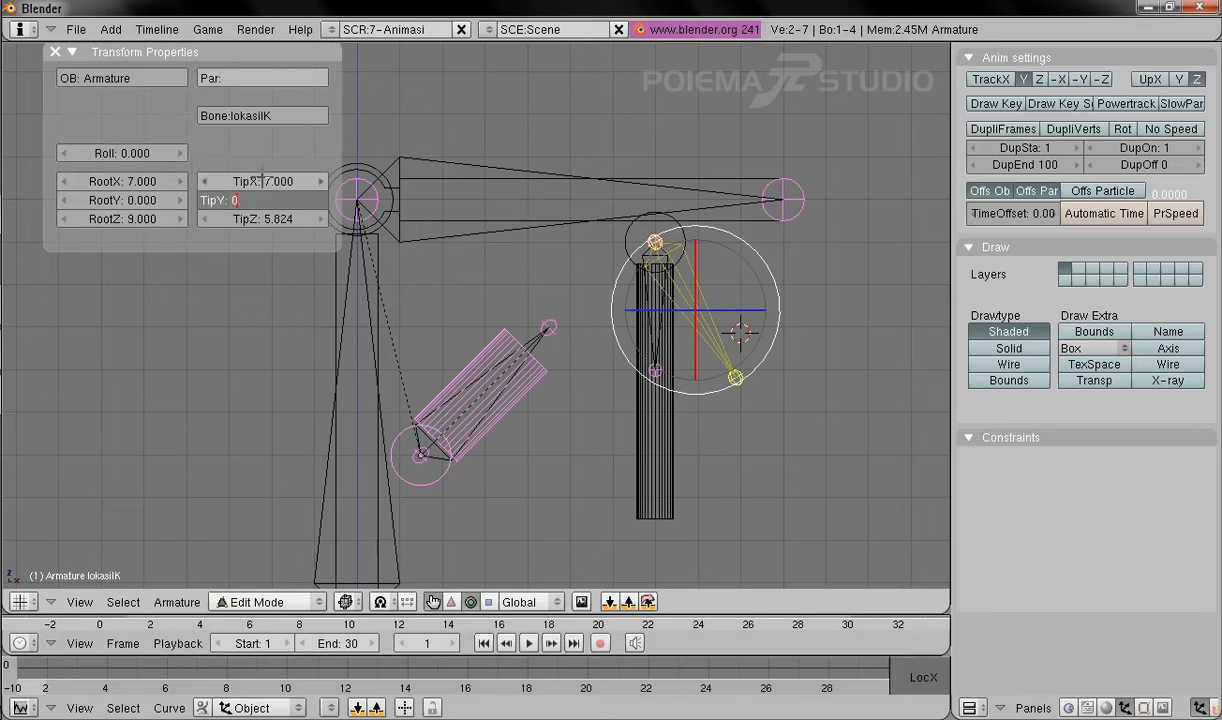
key(Tab)
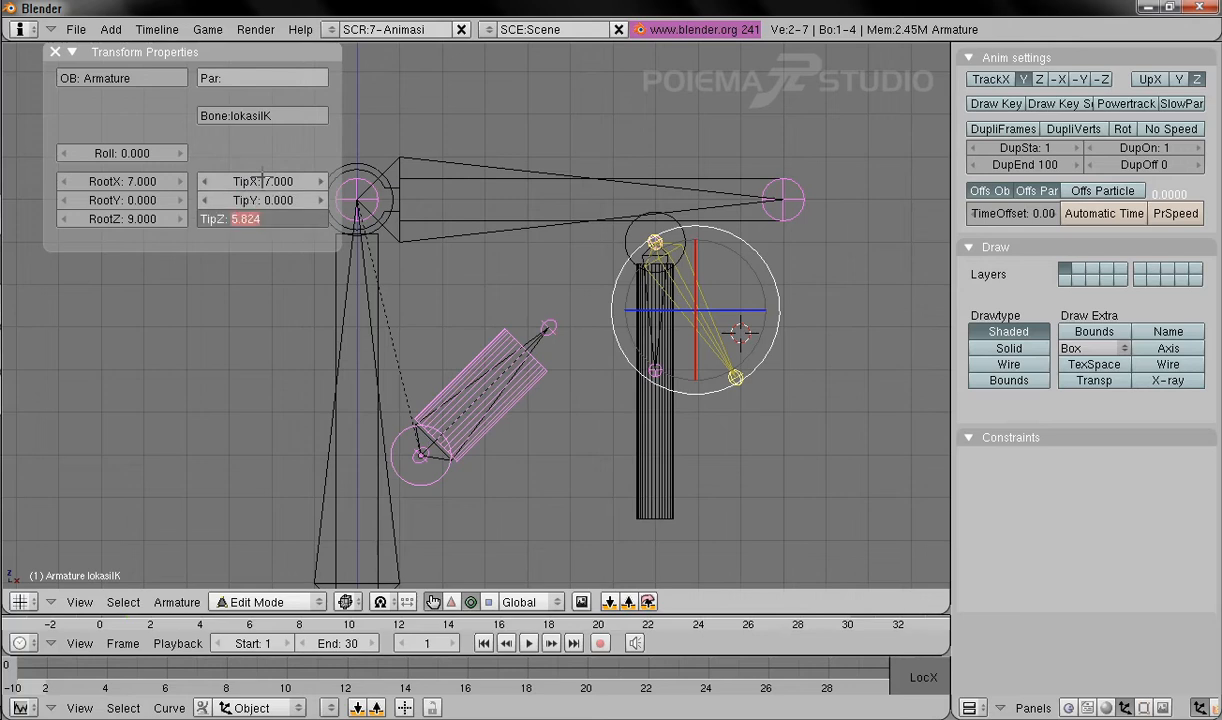
text(11)
key(Return)
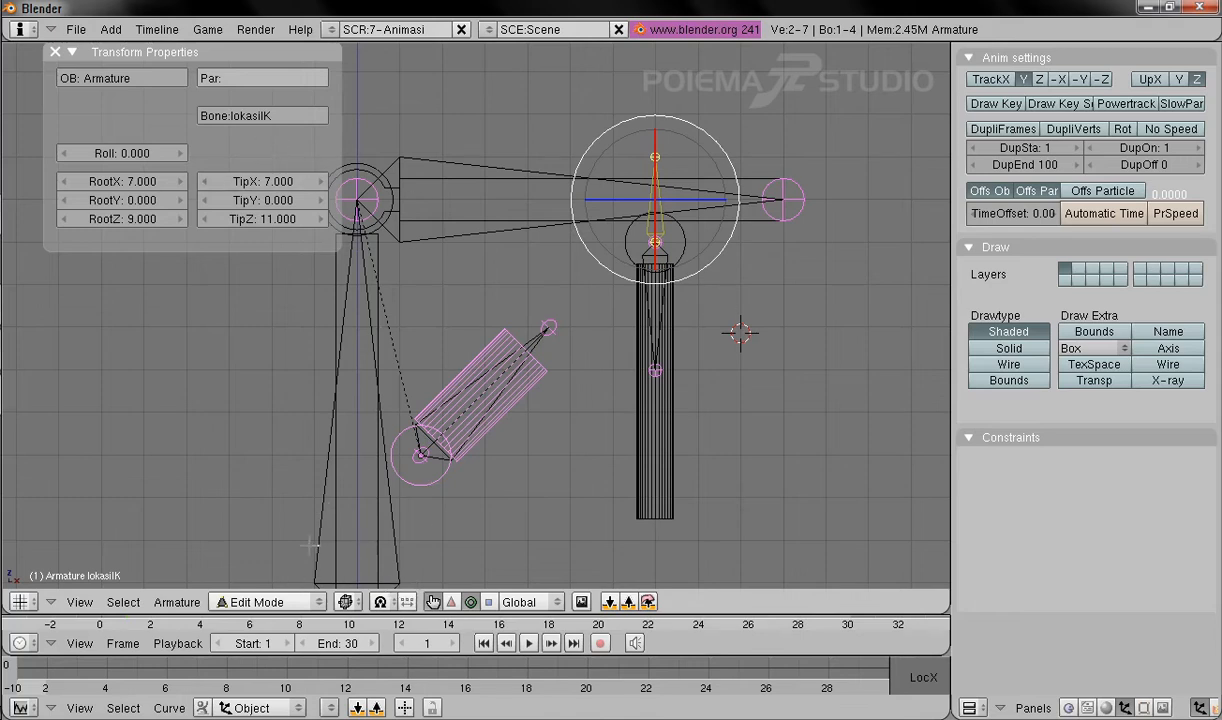
Step: Switch to the translate manipulator and make the lokasiIK bone a child of the horizontal arm bone, Bone.001
click(451, 602)
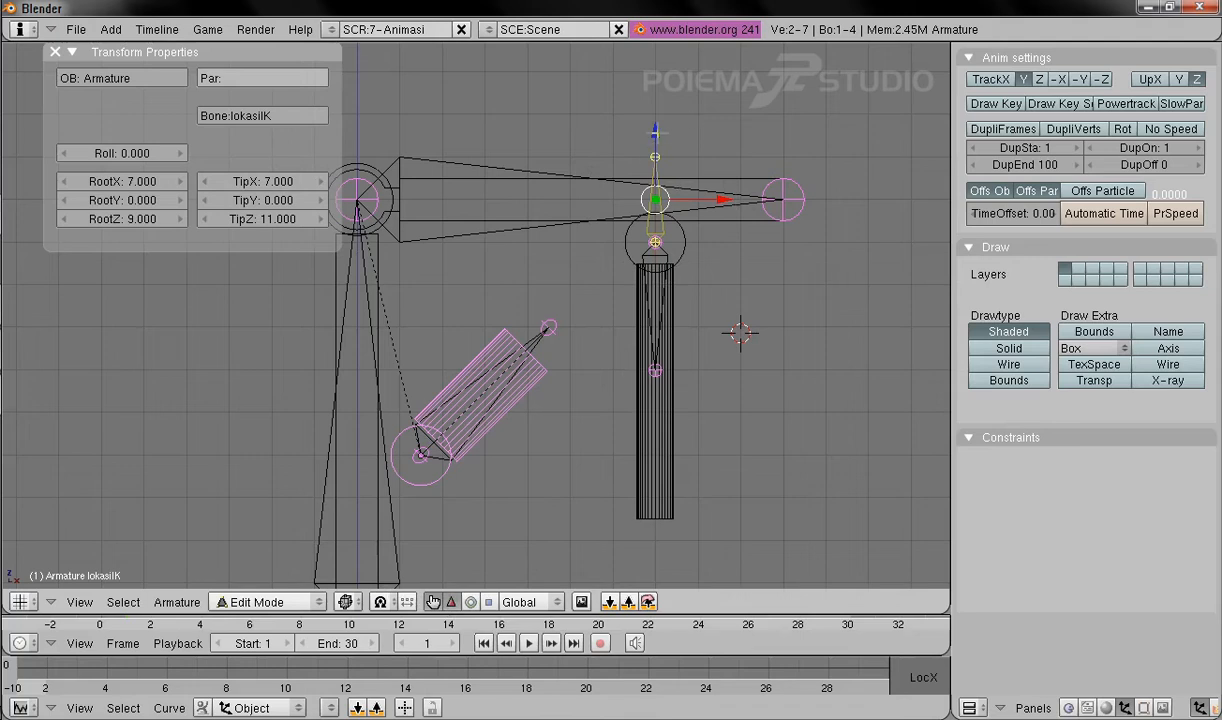
shift+middle_drag(640, 232, 592, 260)
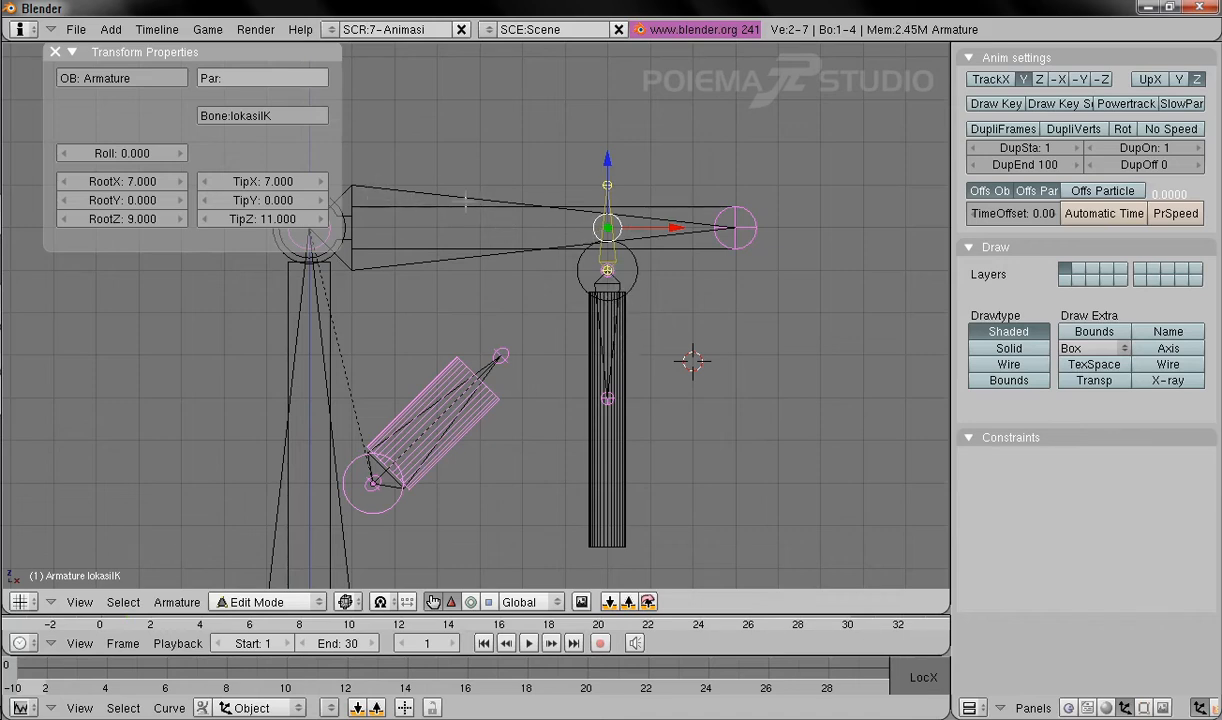
right_click(590, 212)
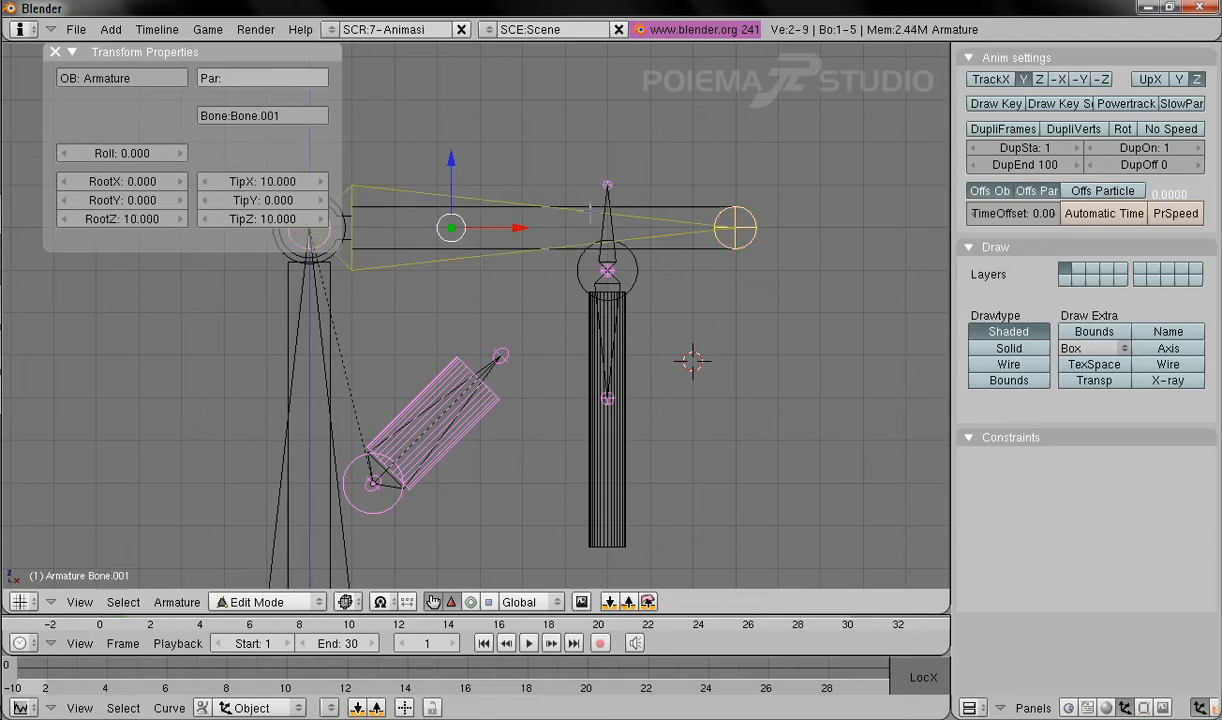
right_click(600, 232)
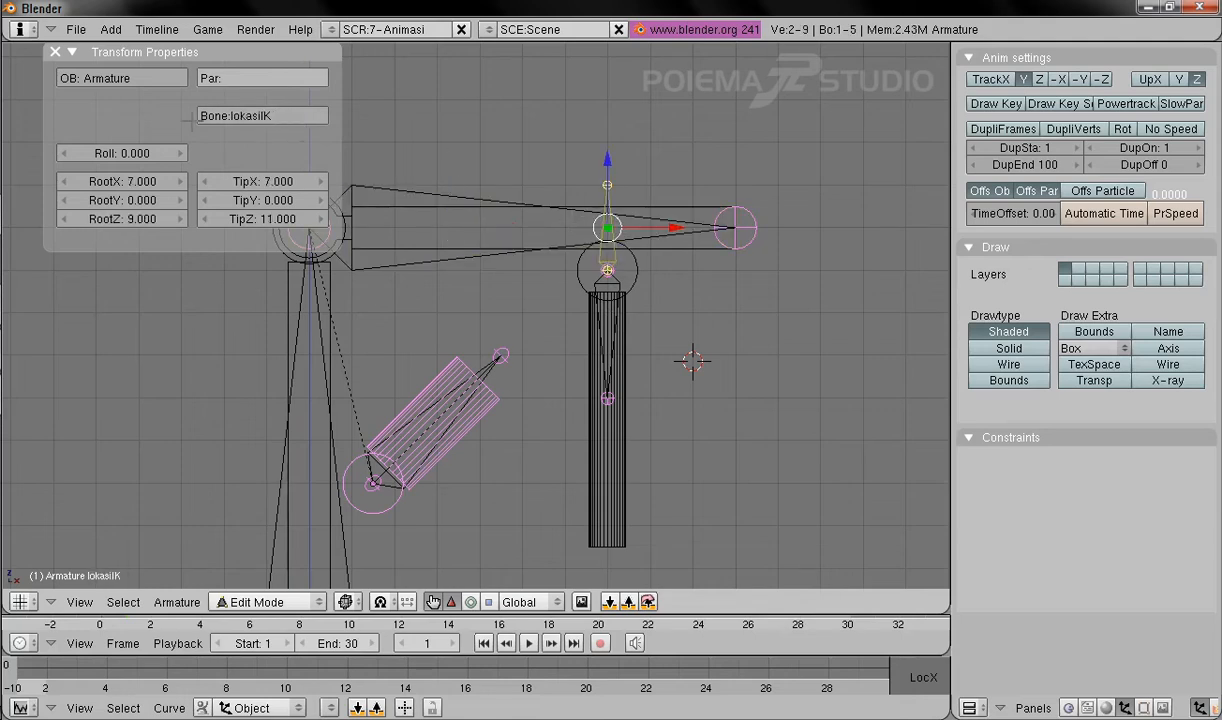
click(1145, 708)
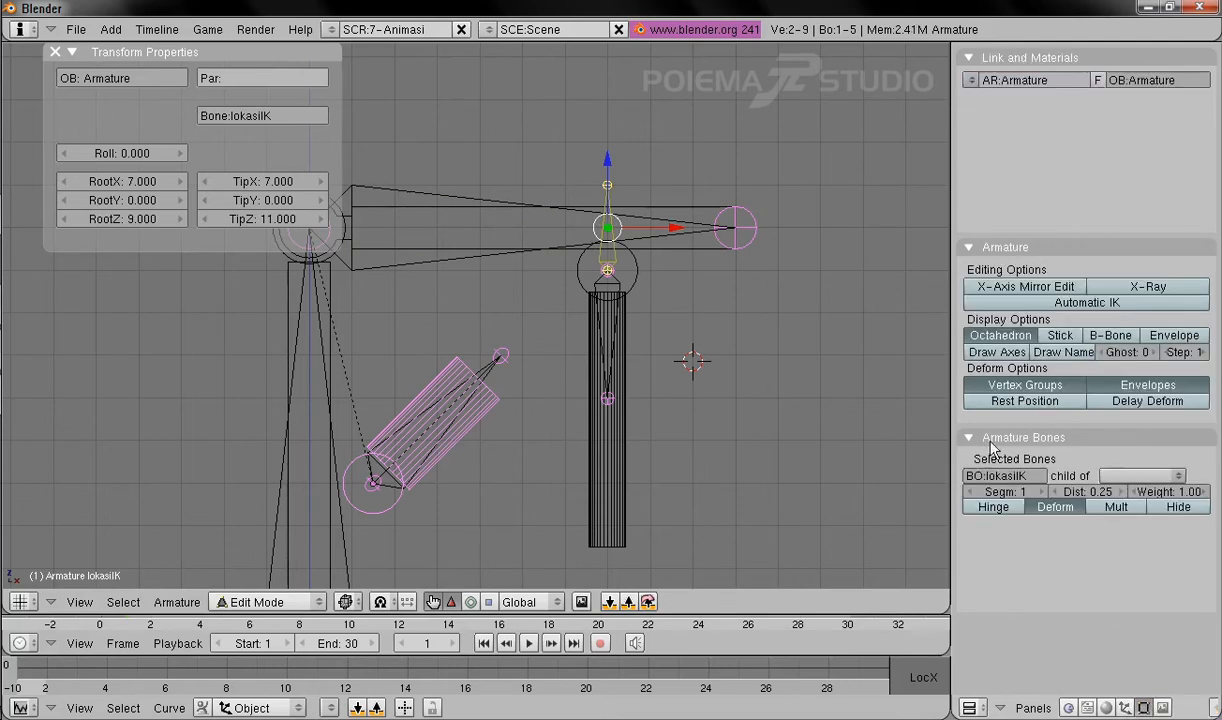
click(1136, 478)
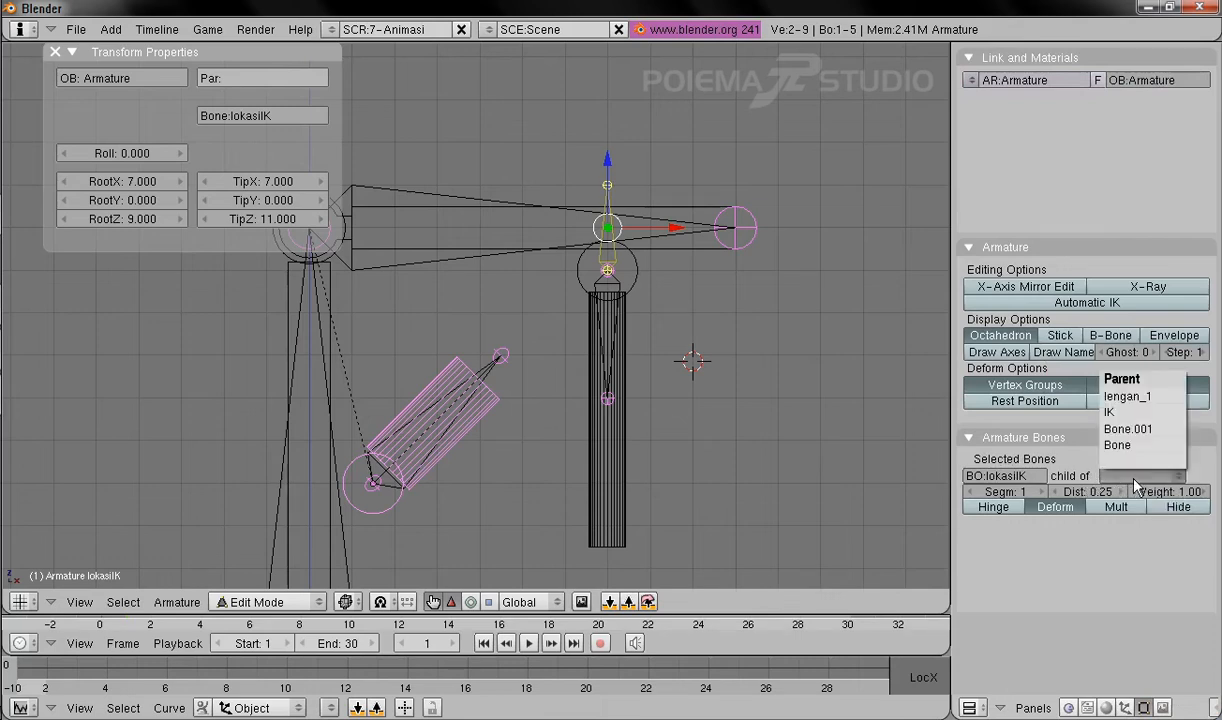
click(1157, 430)
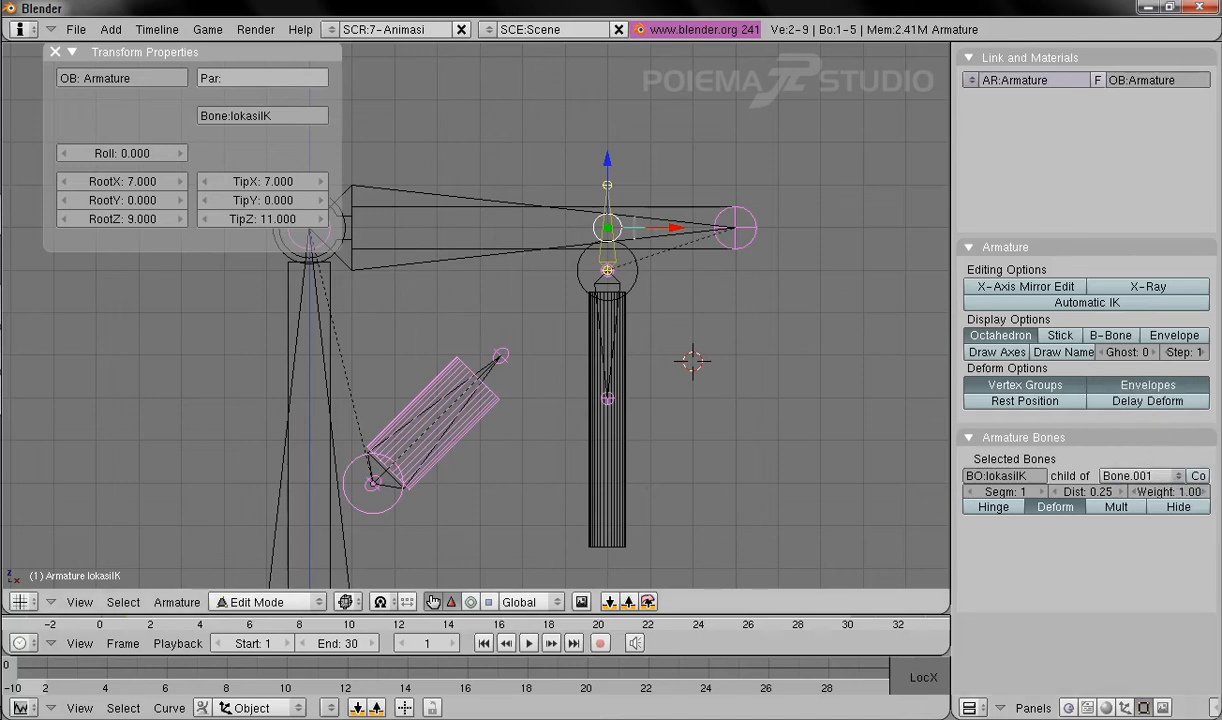
Step: In Pose Mode, rotate the horizontal arm bone upward by about 29° to test the lokasiIK parenting, and clear its rotation
click(250, 601)
click(259, 546)
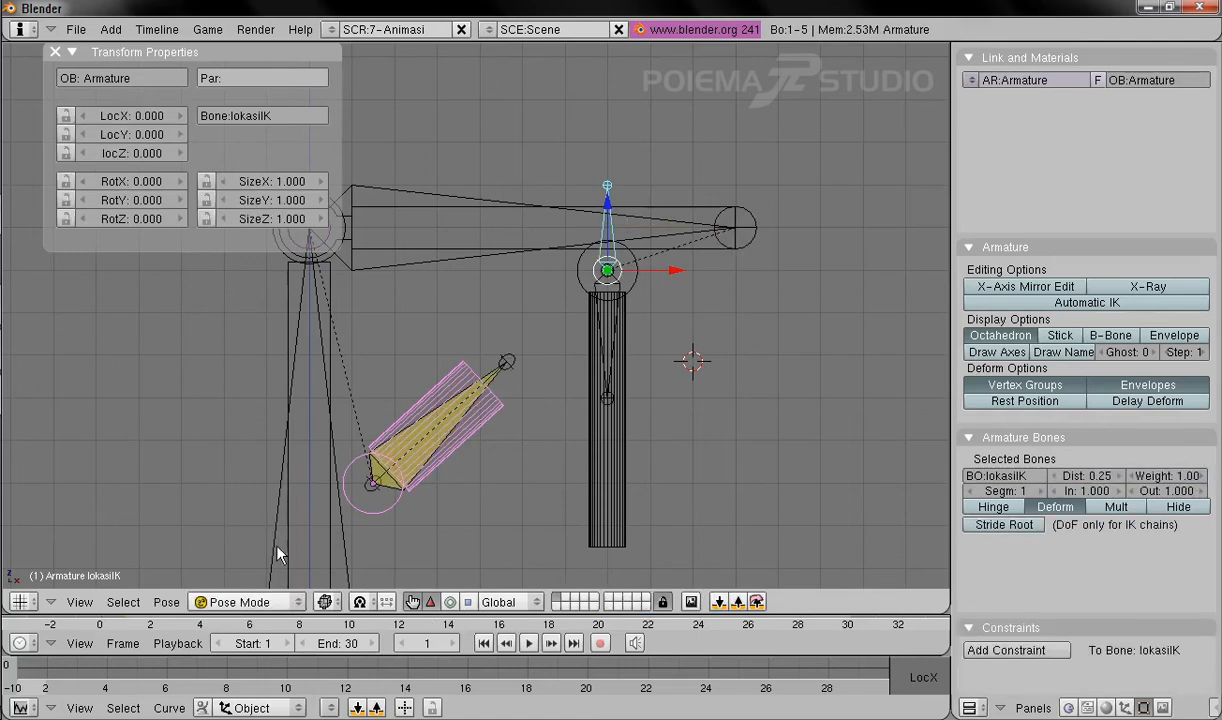
right_click(445, 250)
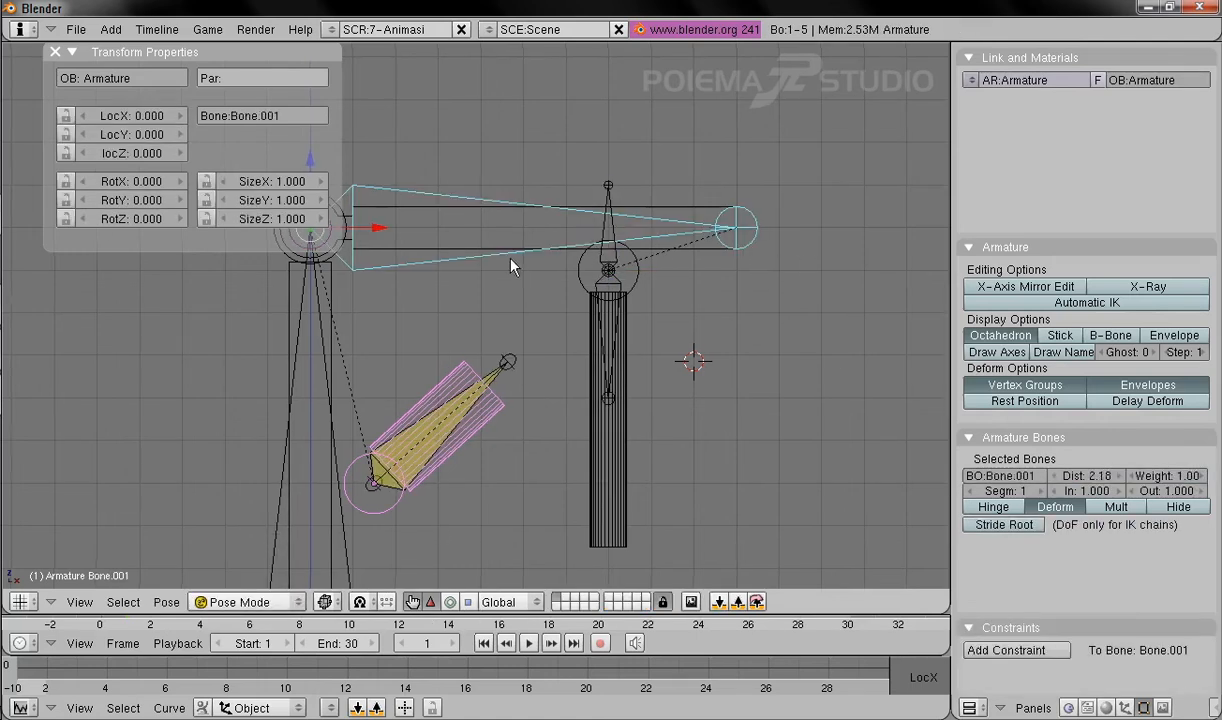
shift+middle_drag(581, 310, 664, 347)
scroll(717, 382, down, 1)
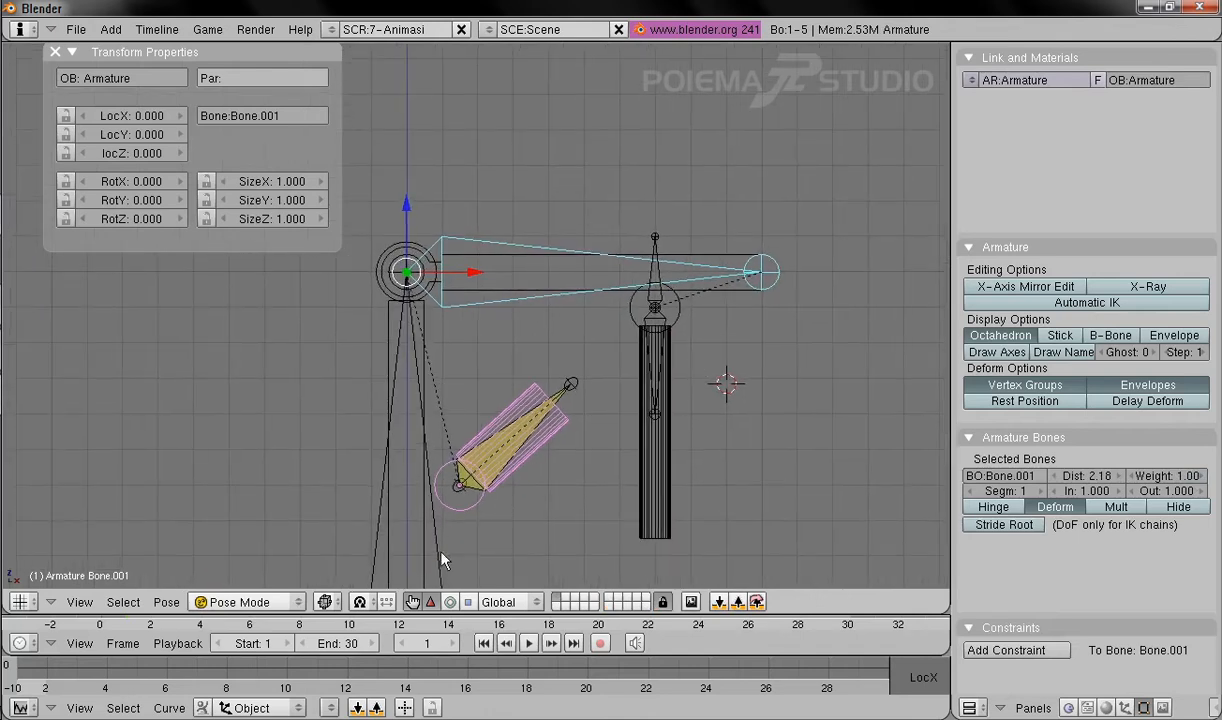
click(430, 602)
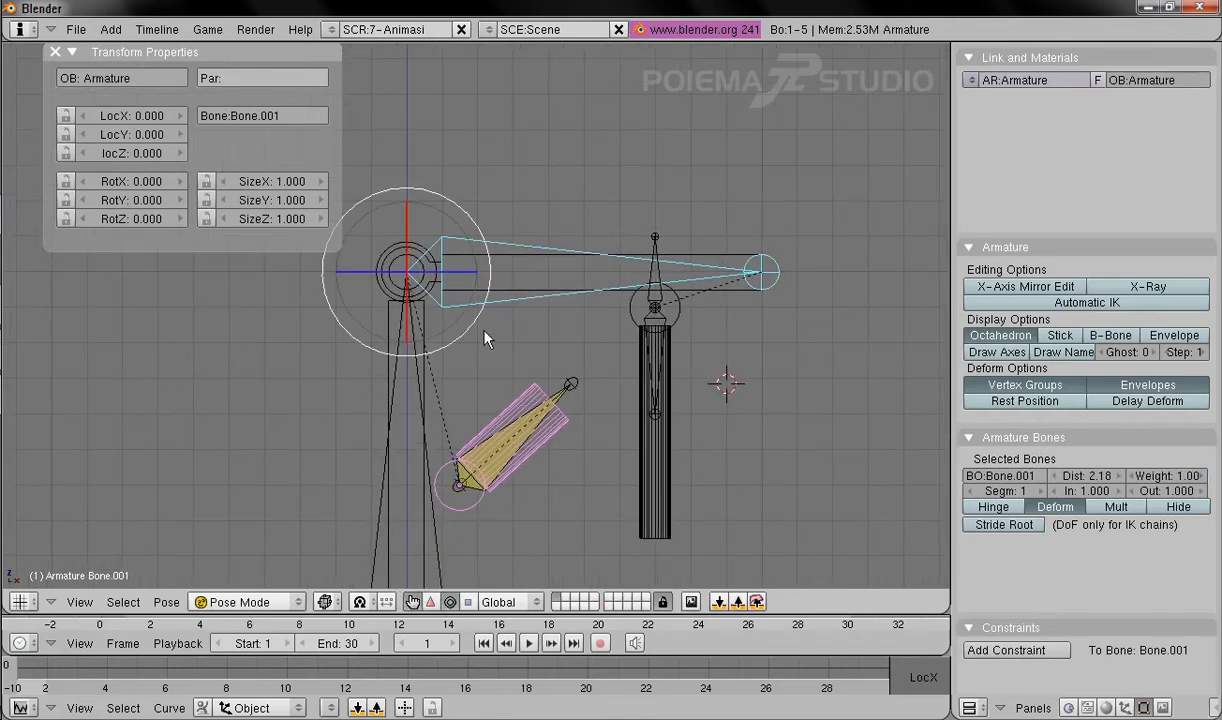
drag(465, 333, 611, 279)
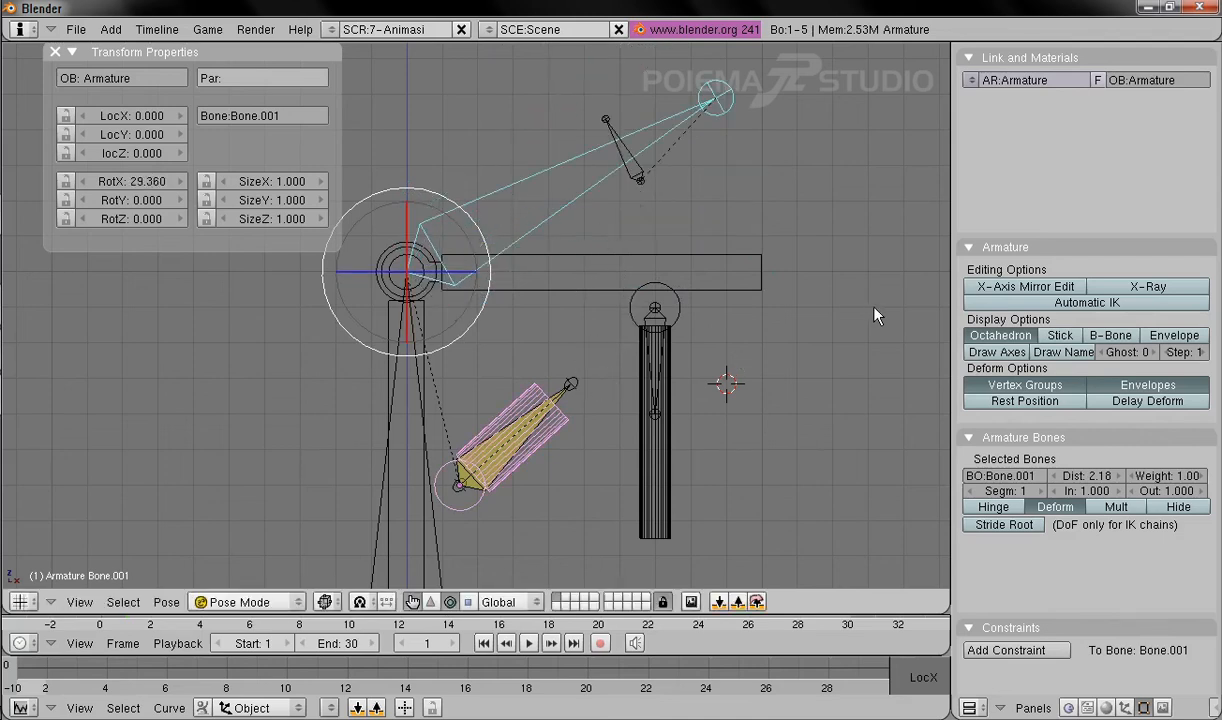
key(alt+r)
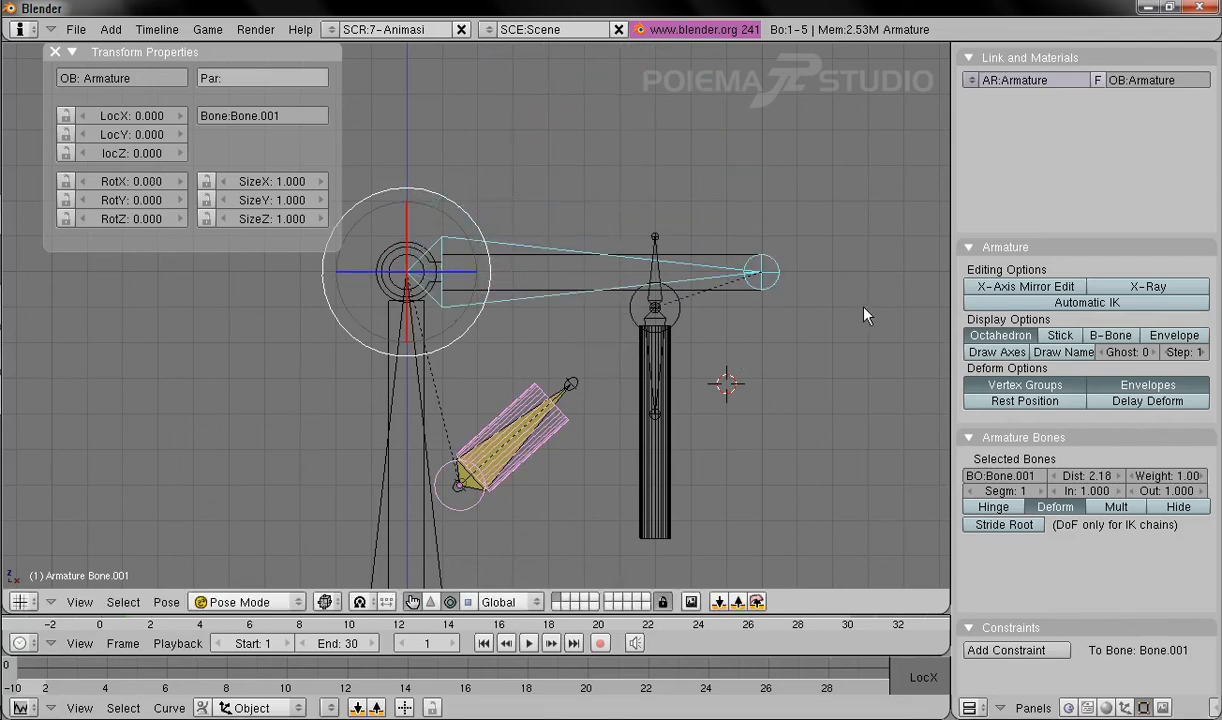
Step: Add a Copy Location constraint to the IK bone at the upright cylinder, targeting object Armature and bone lokasiIK
right_click(656, 370)
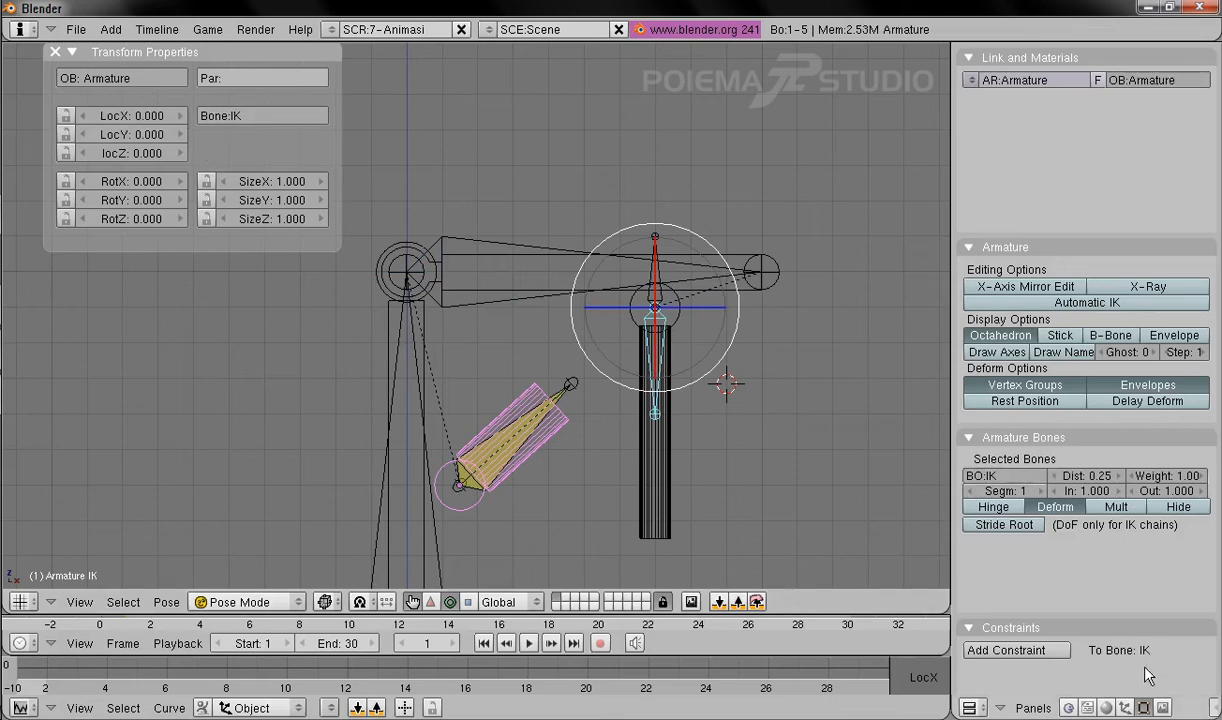
click(1125, 708)
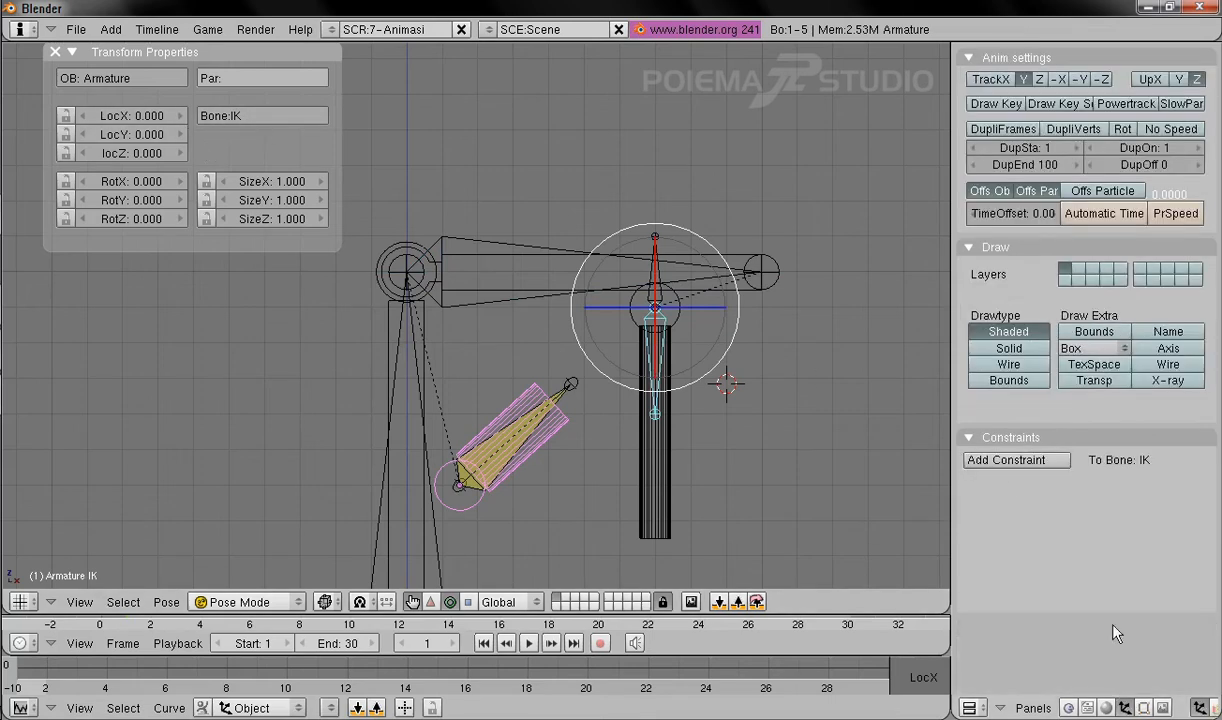
click(1008, 461)
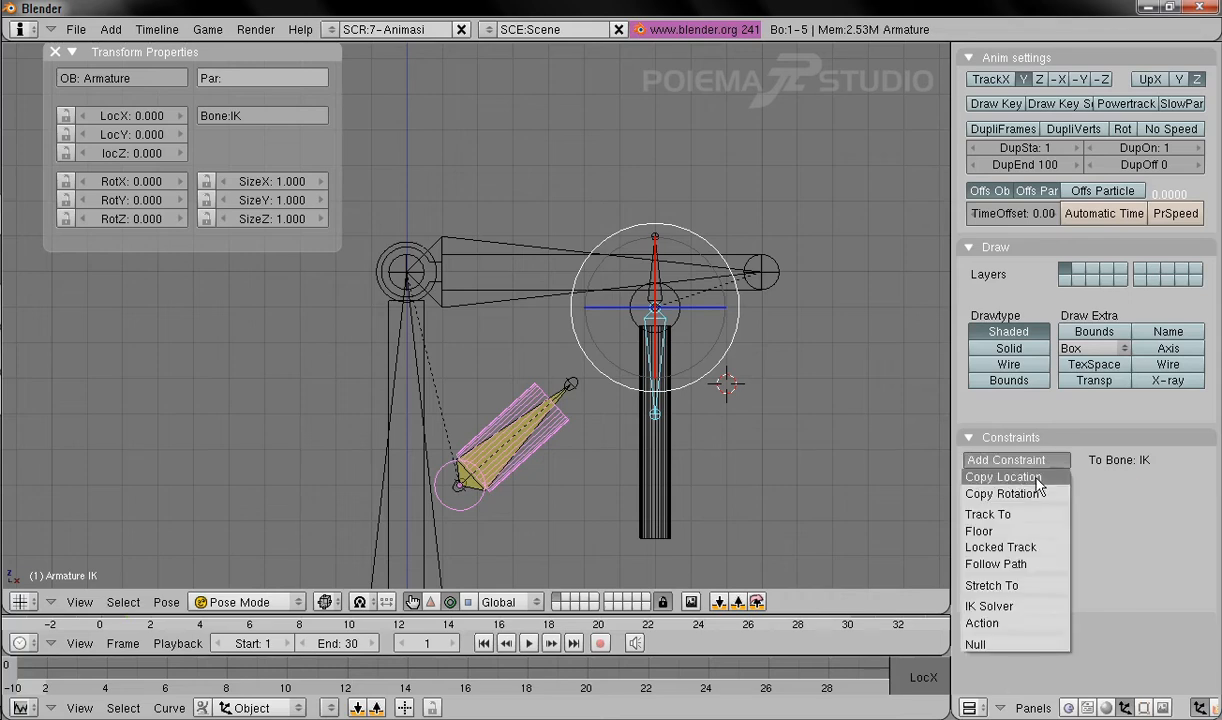
click(1039, 484)
click(1120, 507)
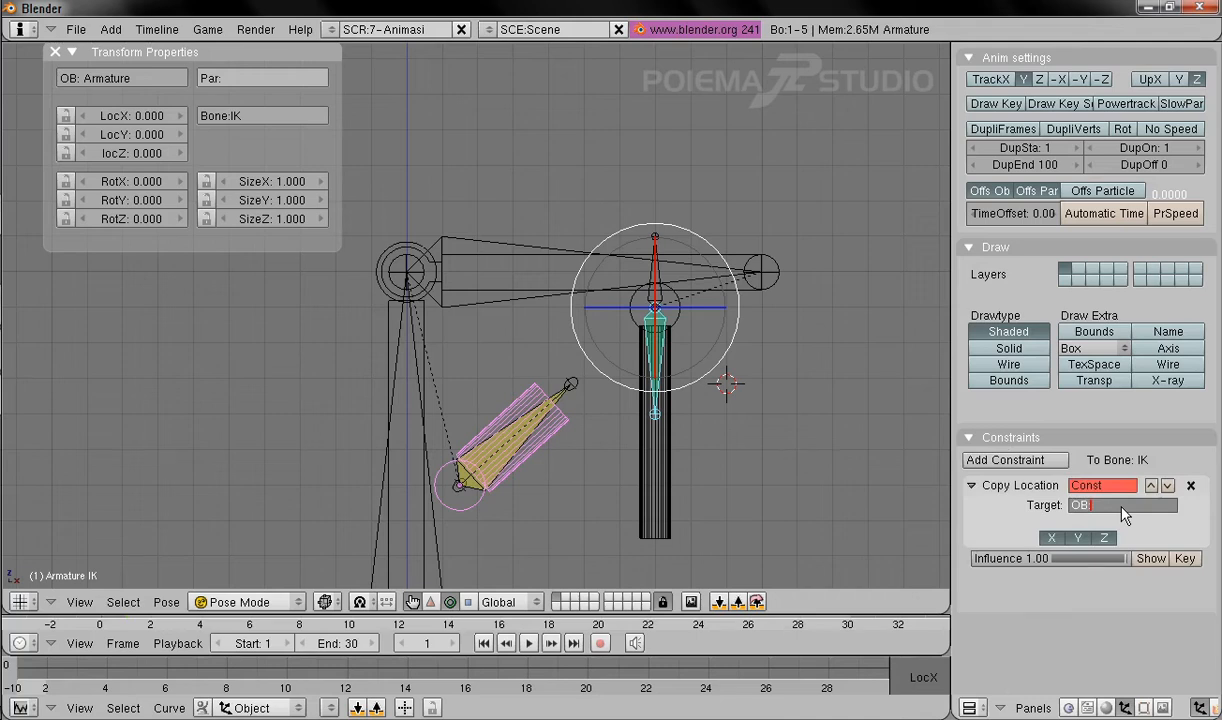
text(Armature)
key(Return)
click(1122, 520)
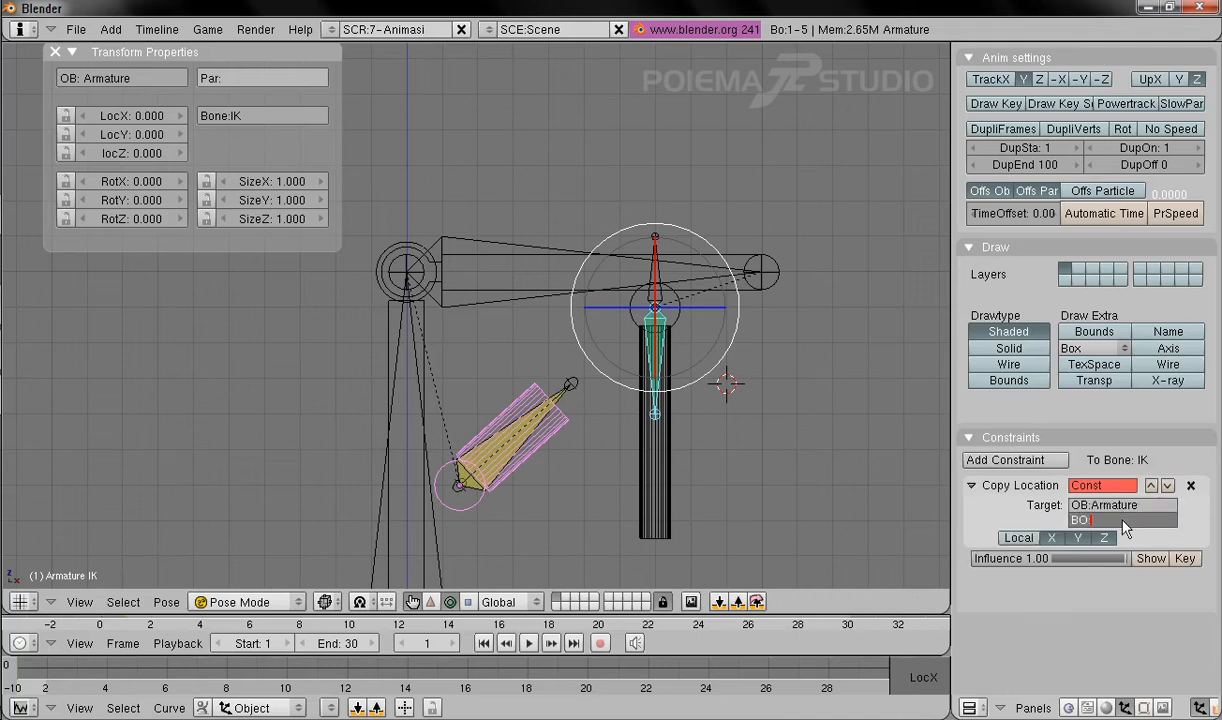
text(lokasiIK)
key(Return)
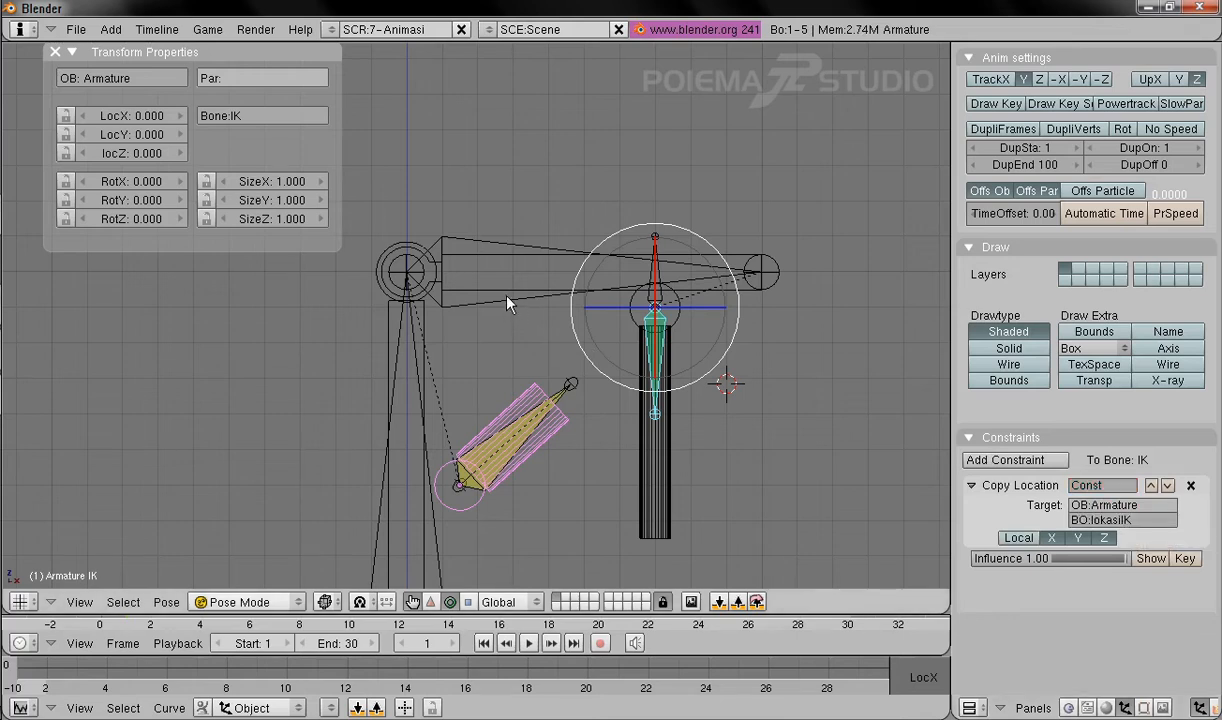
Step: Try rotating the horizontal arm bone and the vertical base bone to test the constraint, cancelling each rotation
right_click(476, 299)
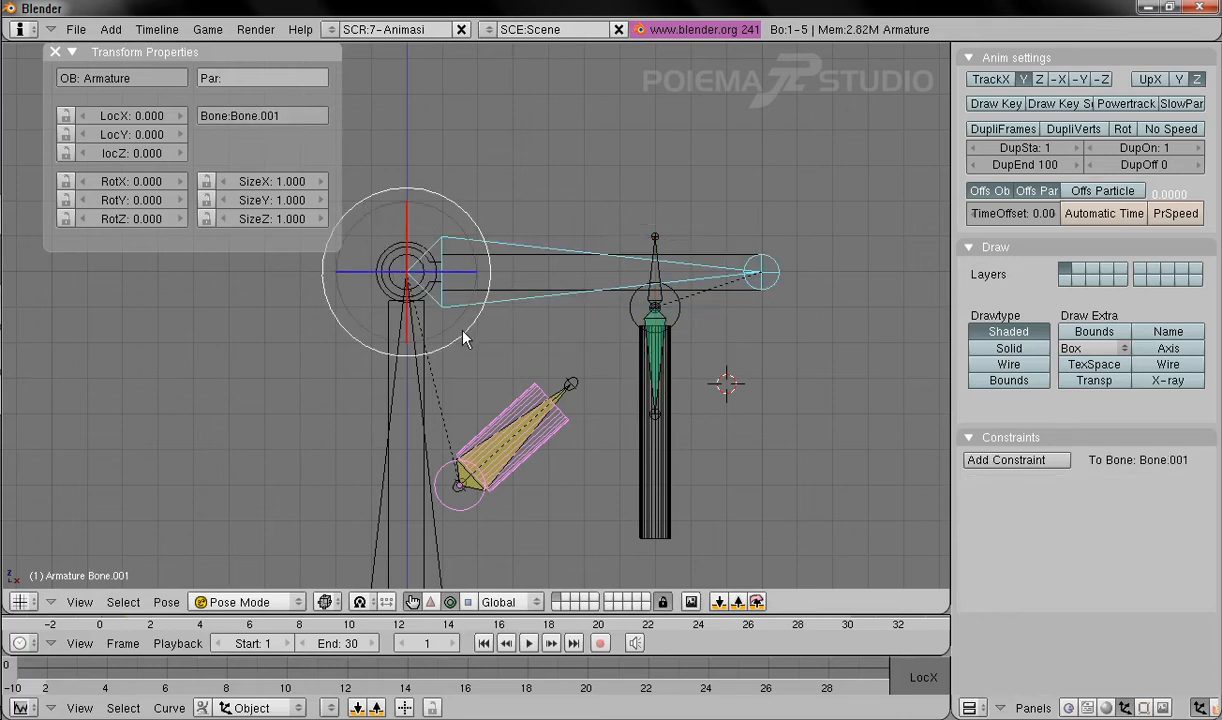
drag(470, 341, 508, 313)
right_click(508, 313)
right_click(392, 443)
key(r)
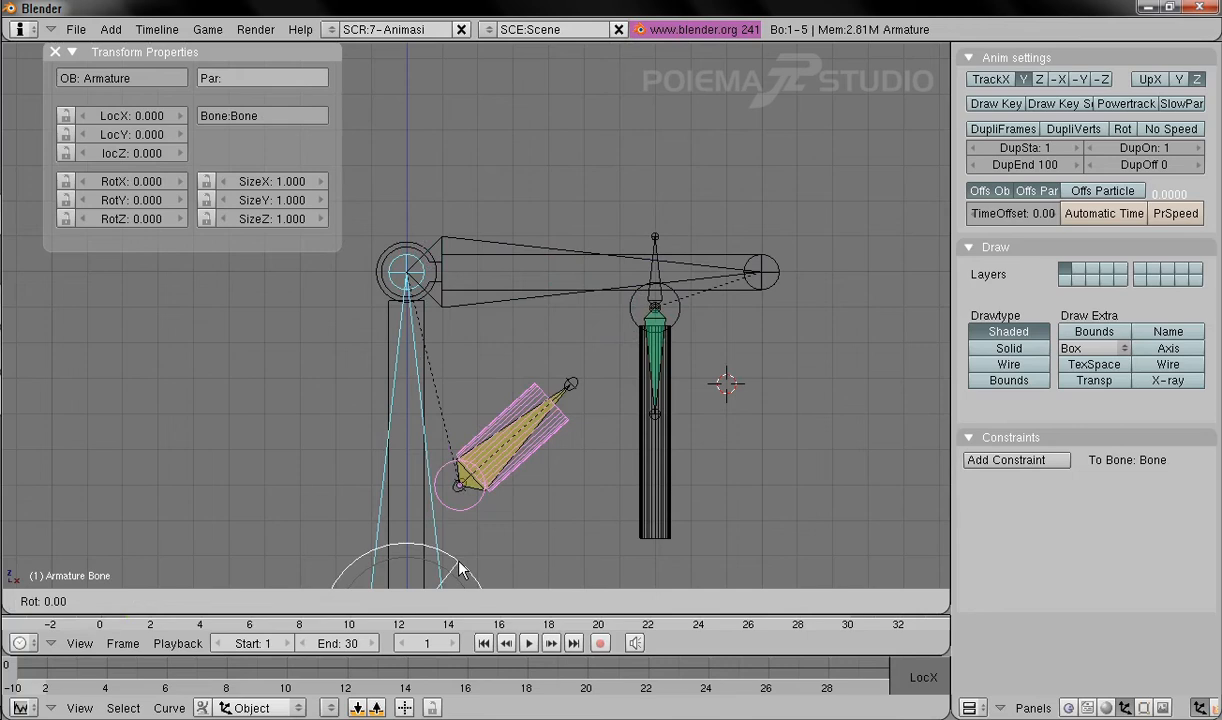
right_click(453, 471)
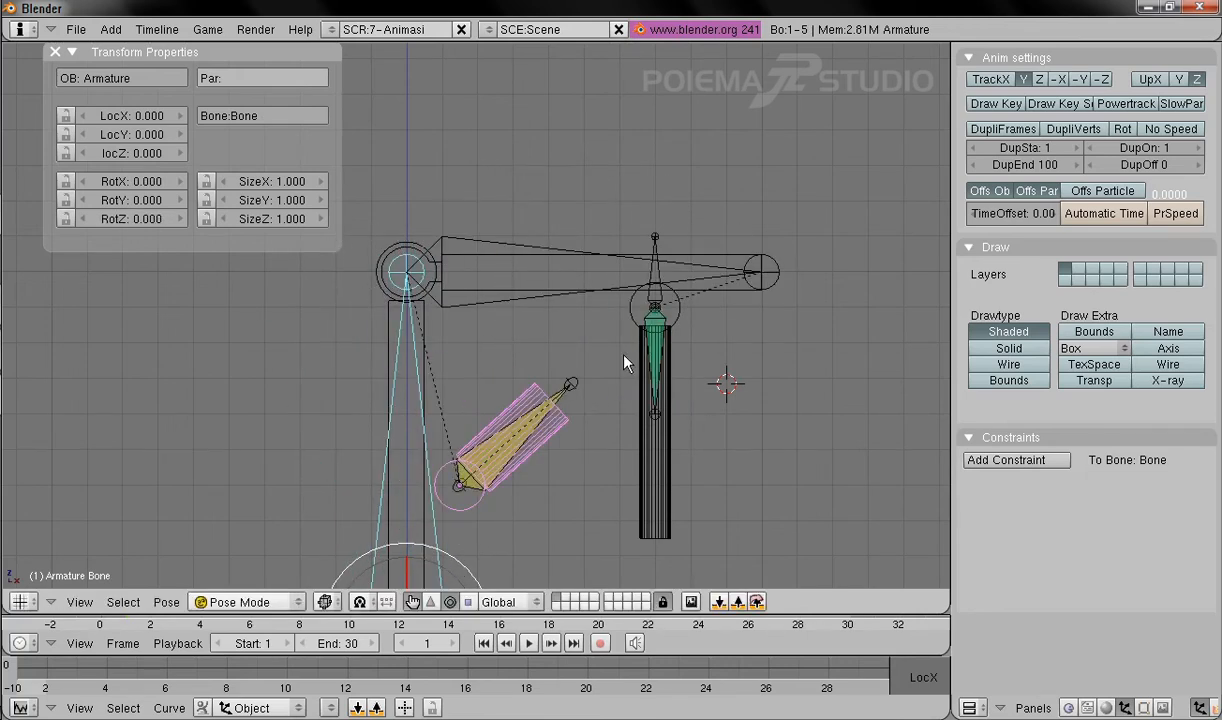
Step: In armature Edit Mode, duplicate the IK bone and place the copy beside the upright cylinder, with its root at about X 9.7, Z 8.4
right_click(643, 482)
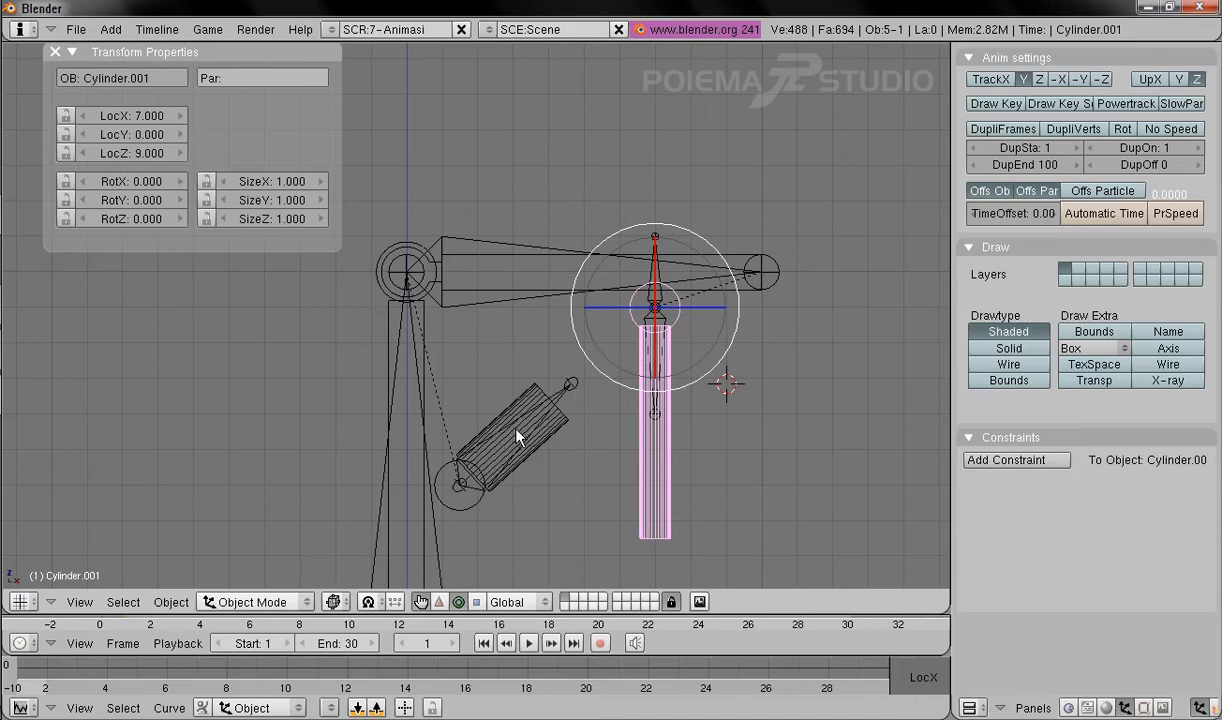
right_click(519, 302)
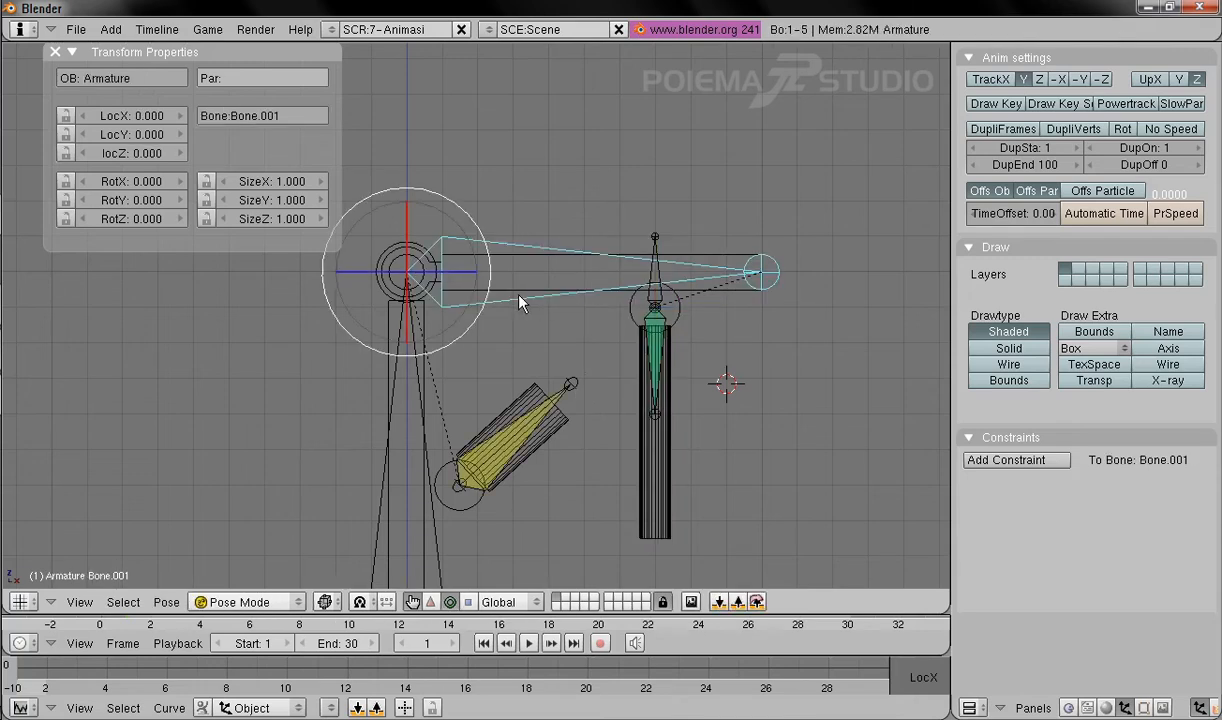
click(253, 601)
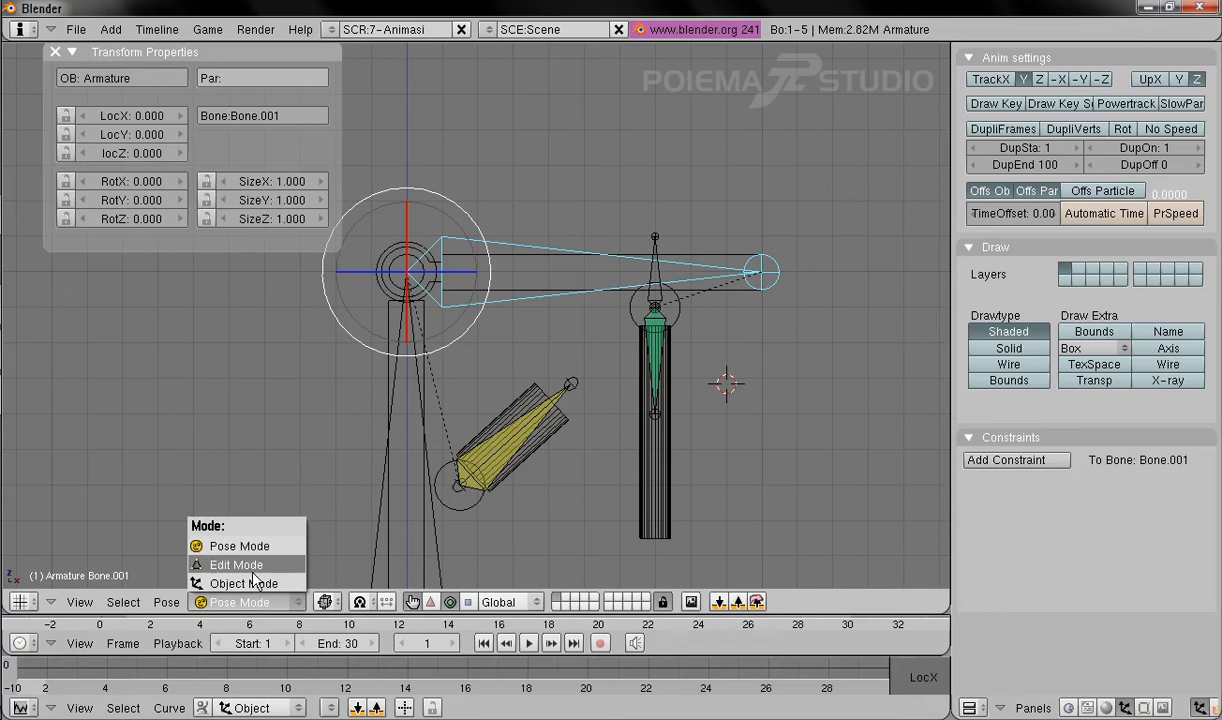
click(240, 565)
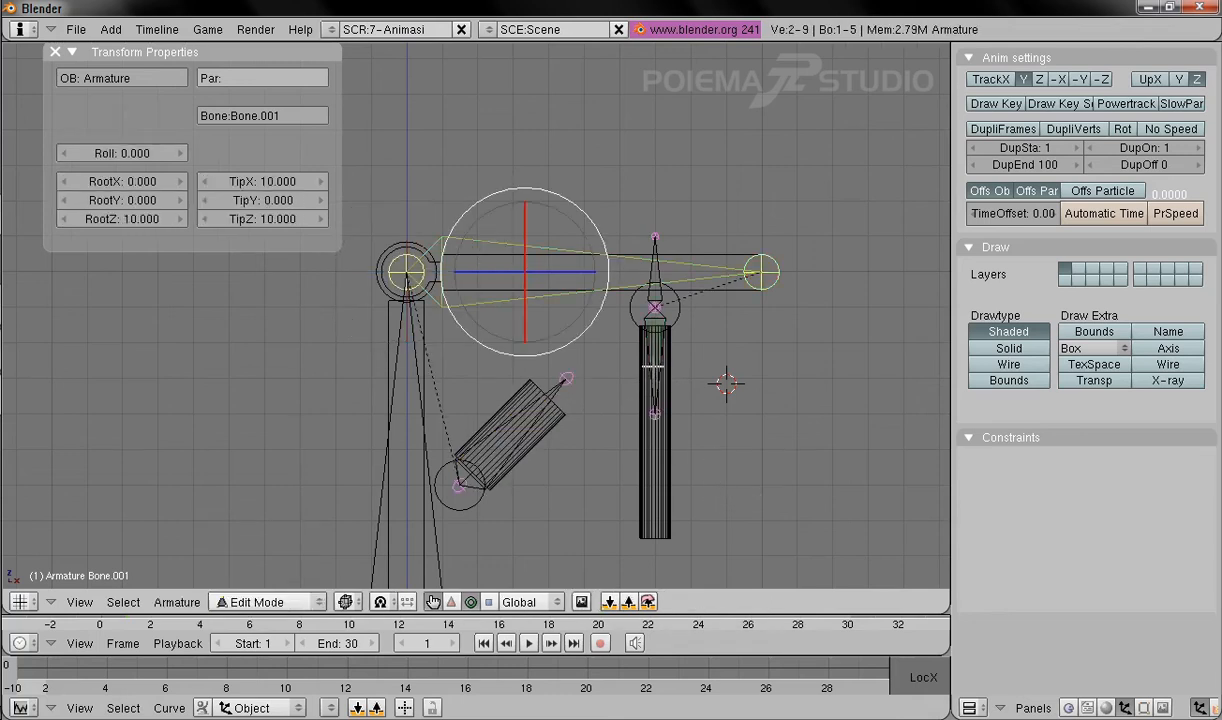
right_click(654, 364)
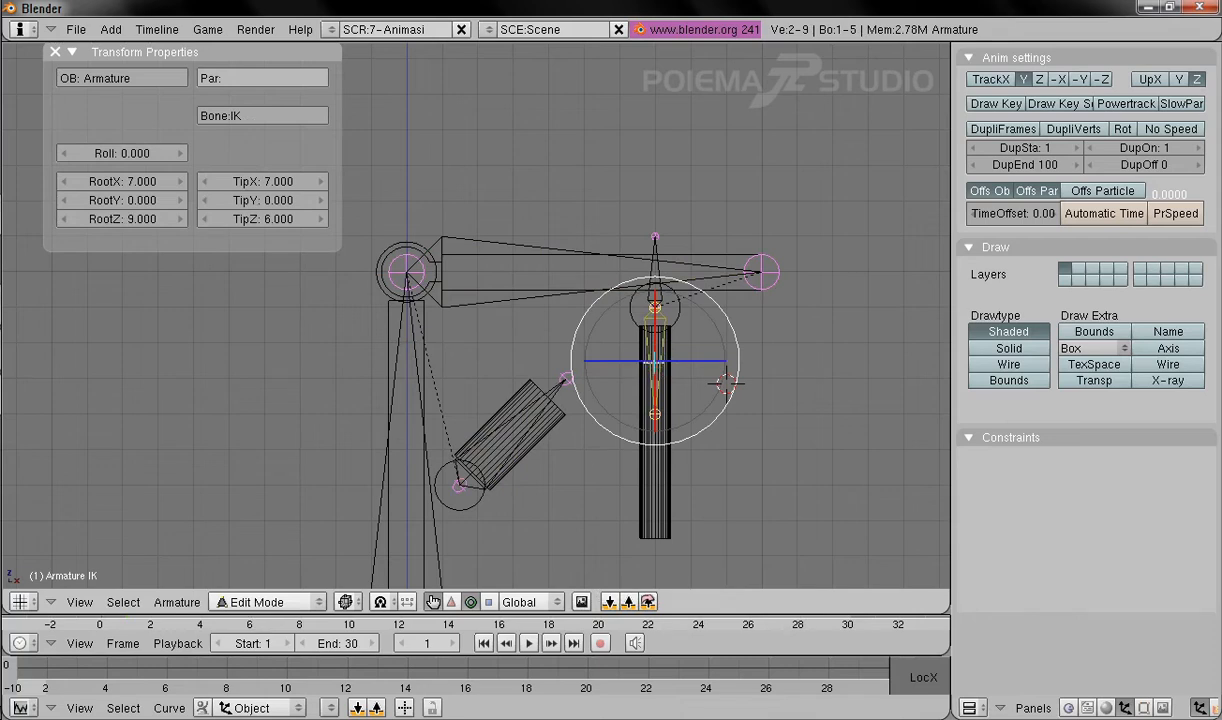
click(450, 601)
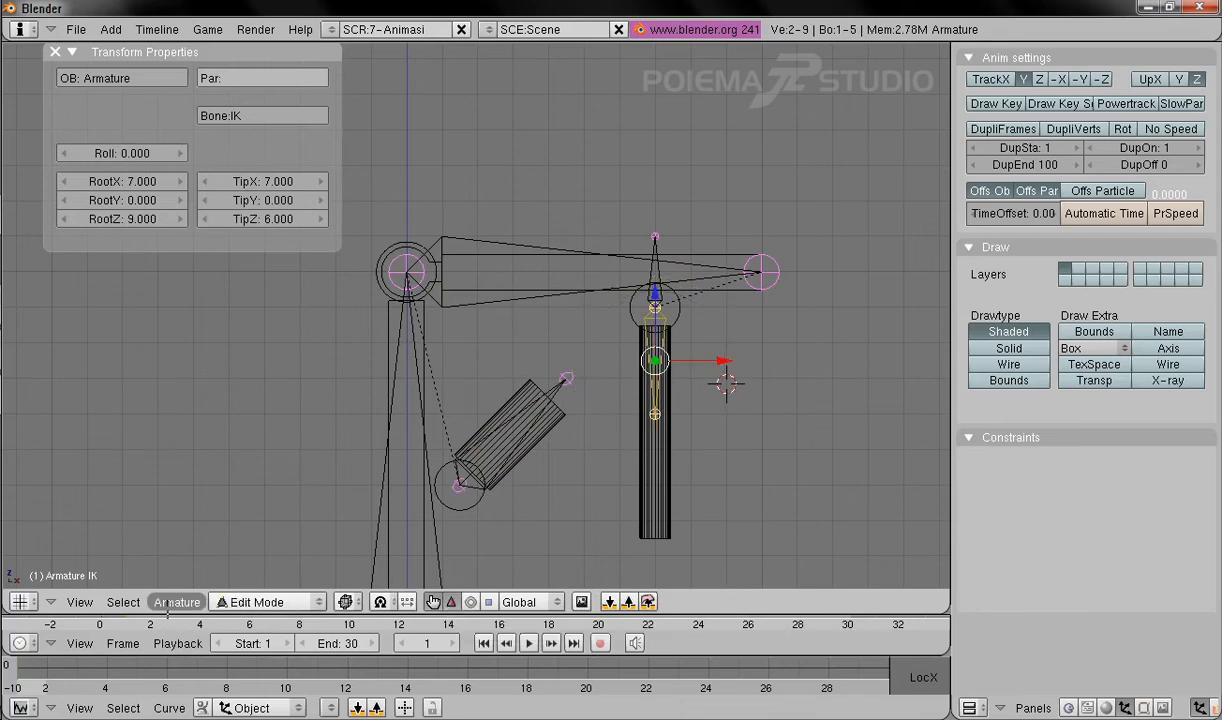
click(170, 602)
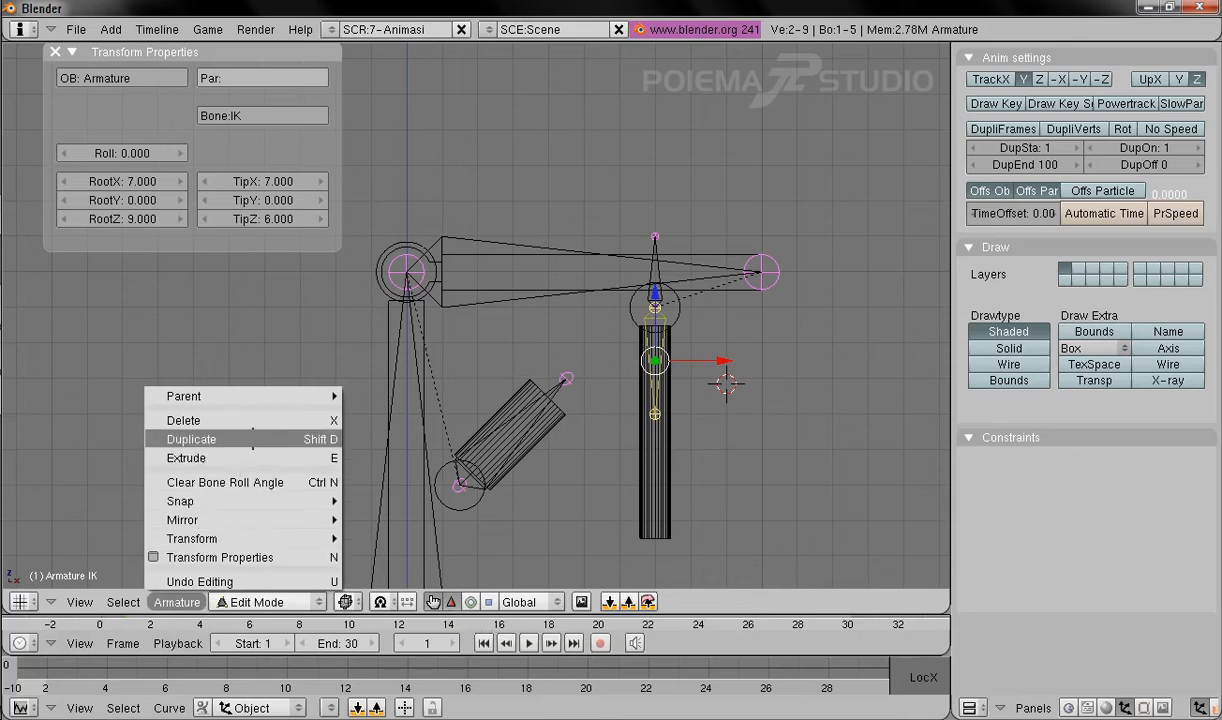
click(252, 439)
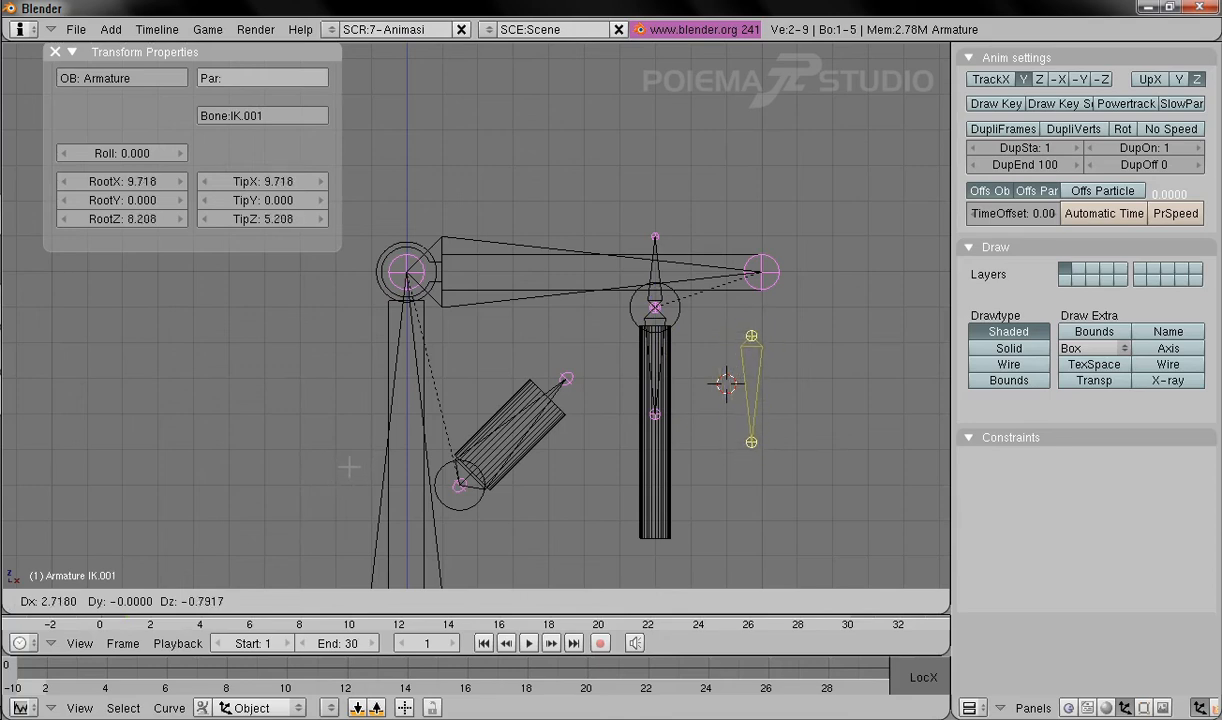
click(349, 460)
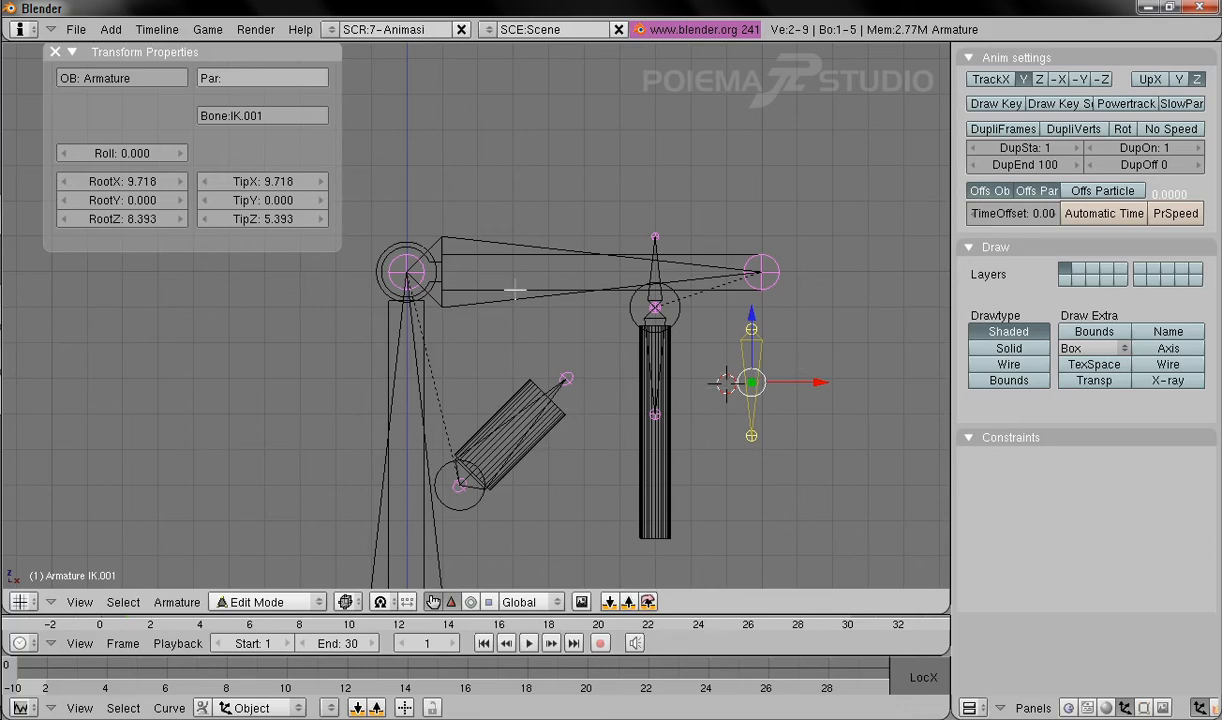
Step: Rename the duplicated bone as lengan_2
click(286, 115)
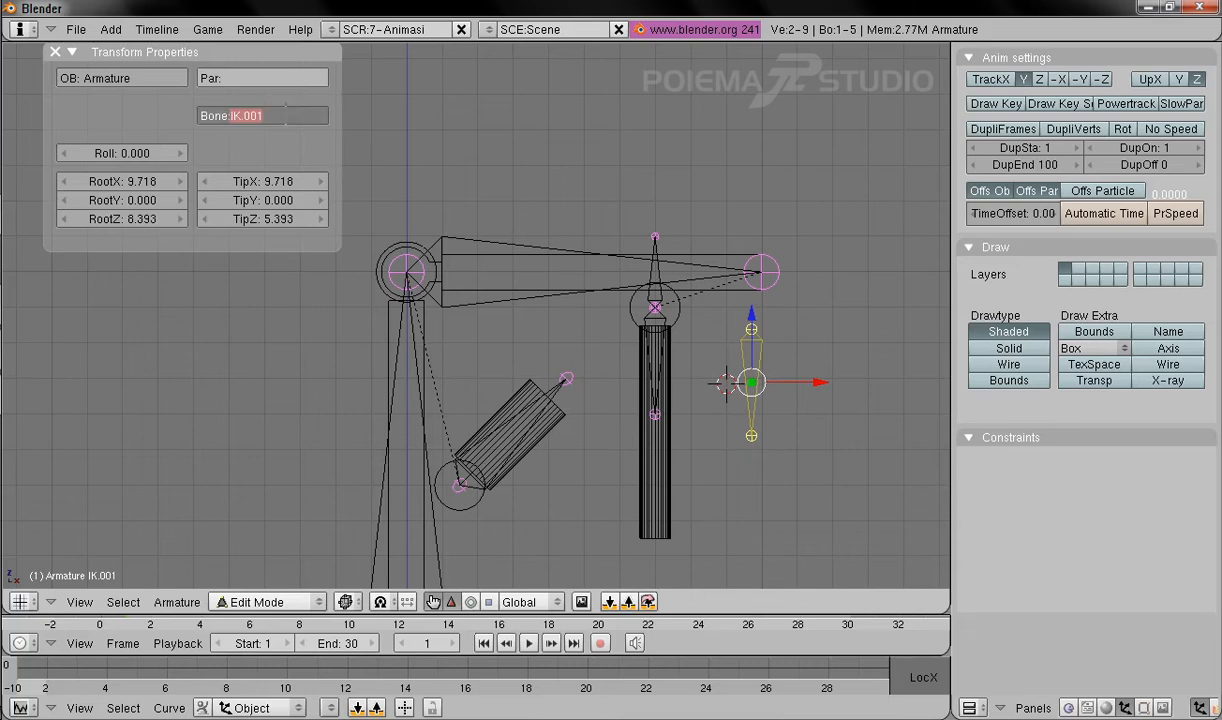
text(lengan_2)
key(Return)
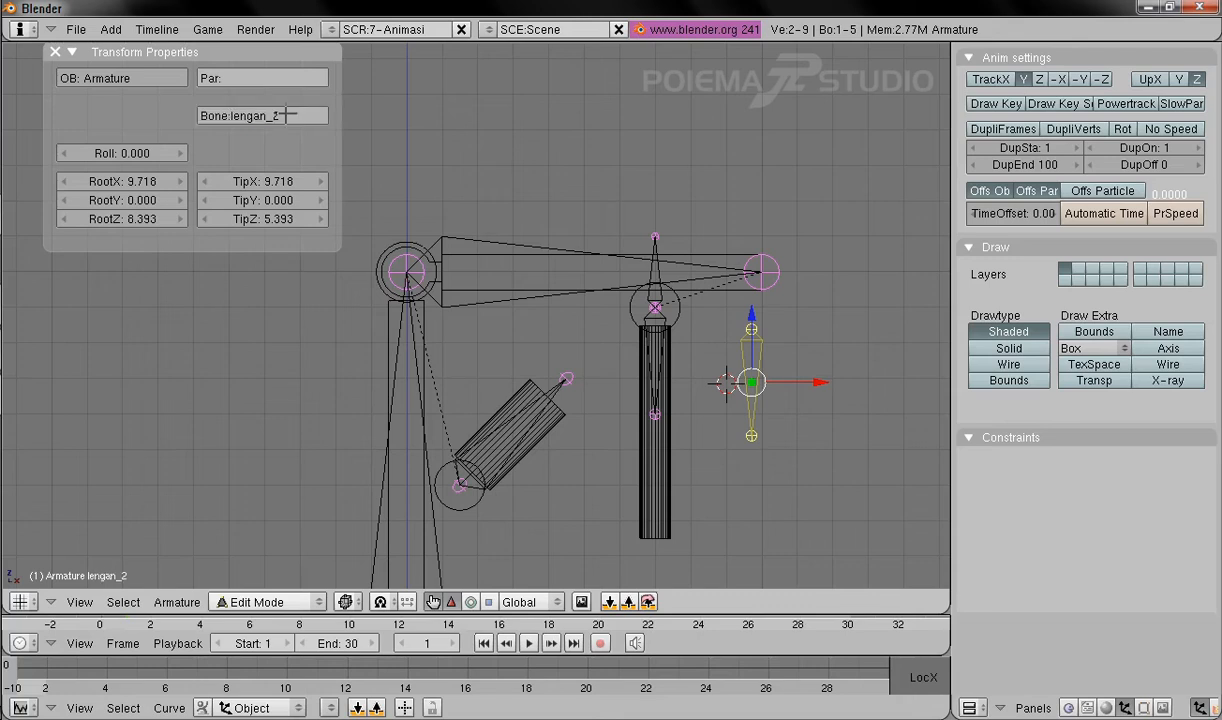
click(286, 115)
key(BackSpace)
text(lengan_)
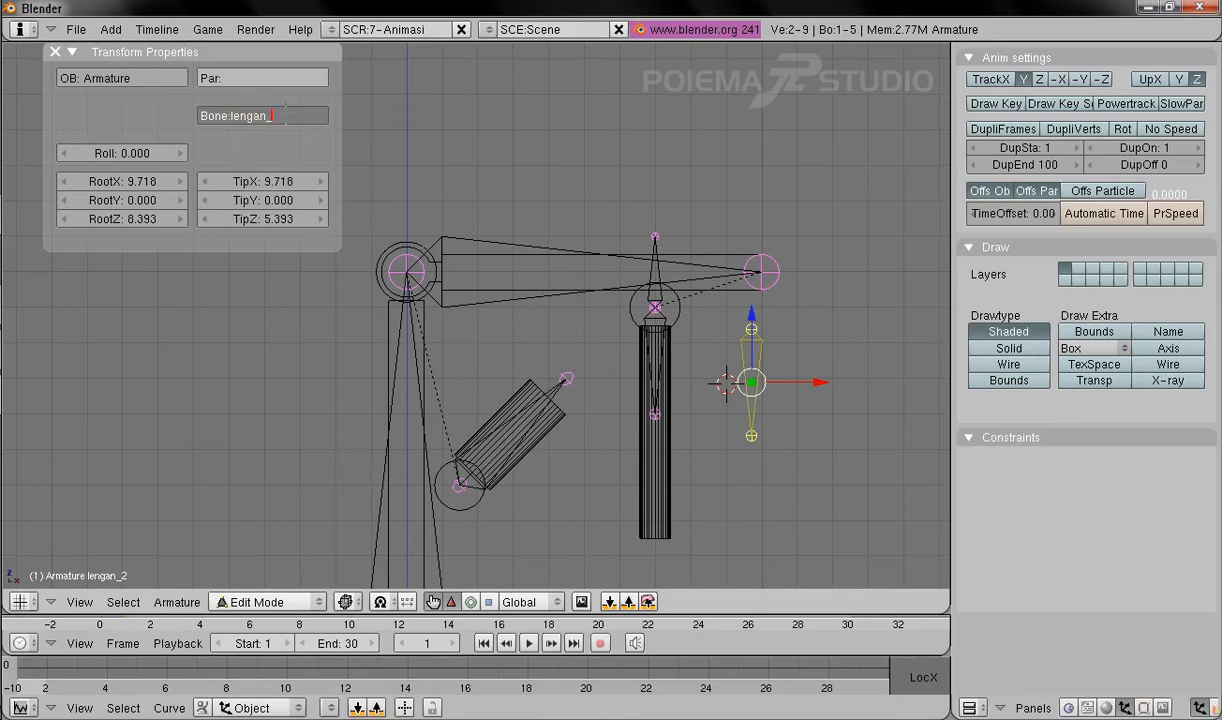
text(2)
key(Return)
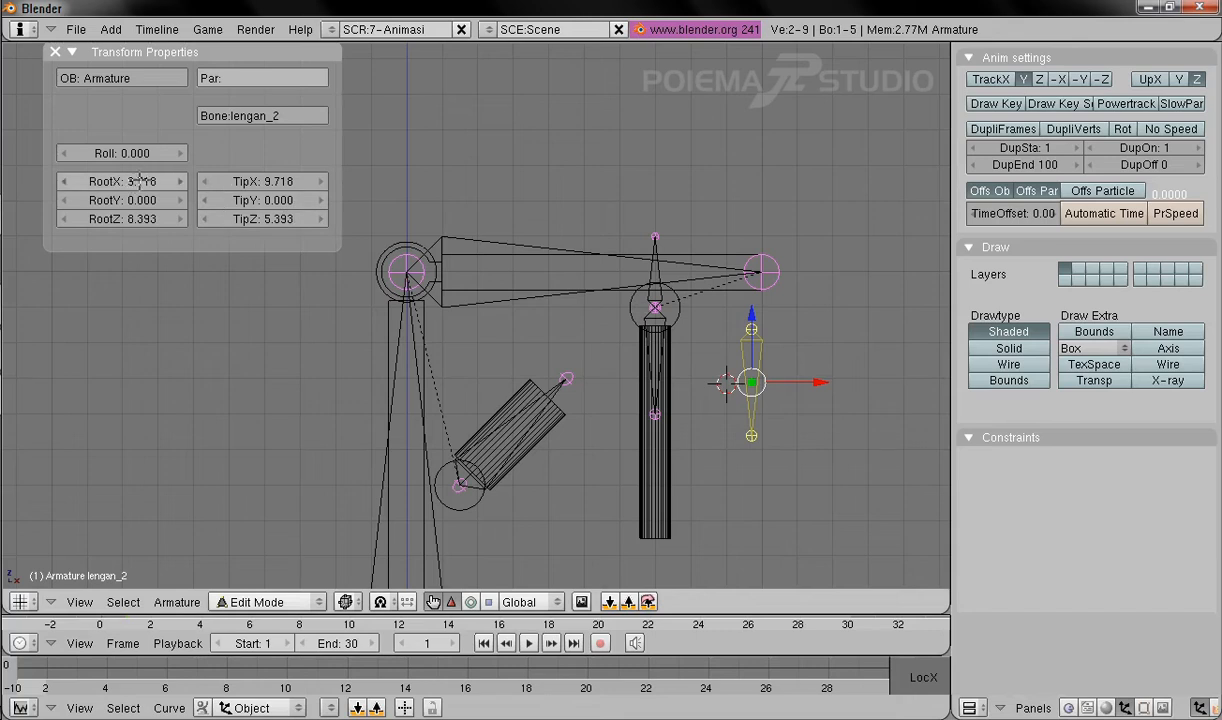
Step: Set the lengan_2 bone's root to X 7, Y 0 and Z 9, at the upright cylinder's joint
click(130, 181)
text(7)
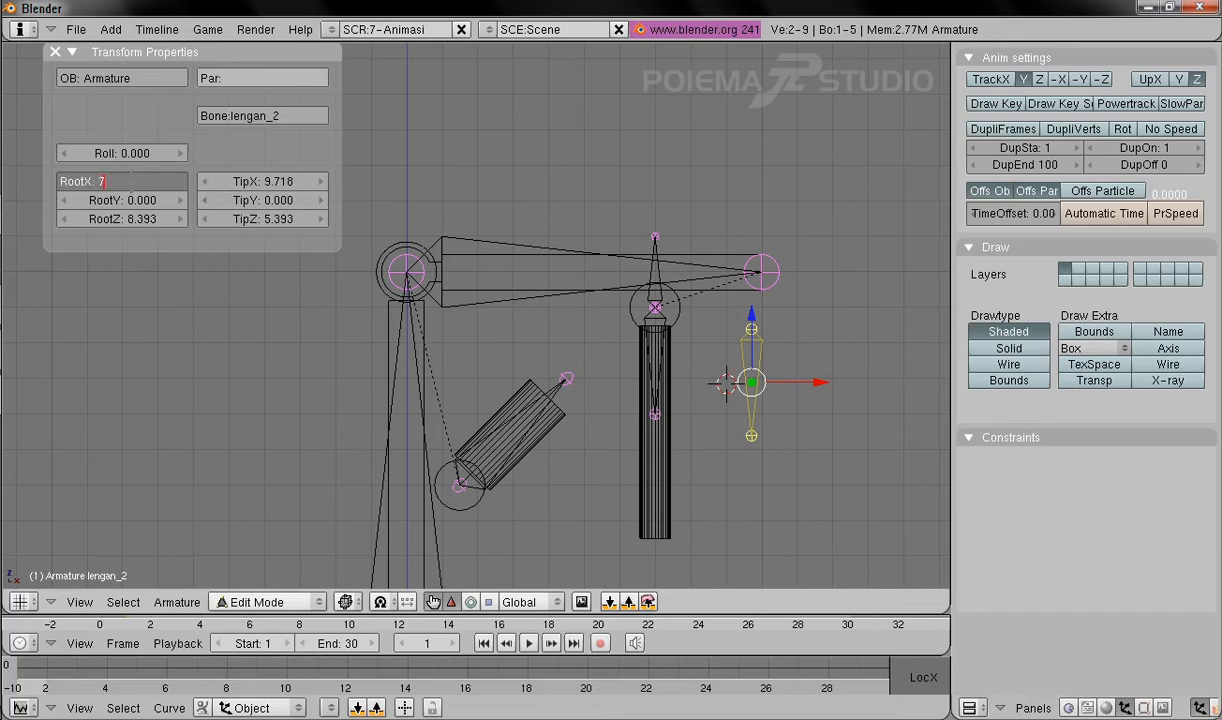
text(.8)
key(Tab)
text(0)
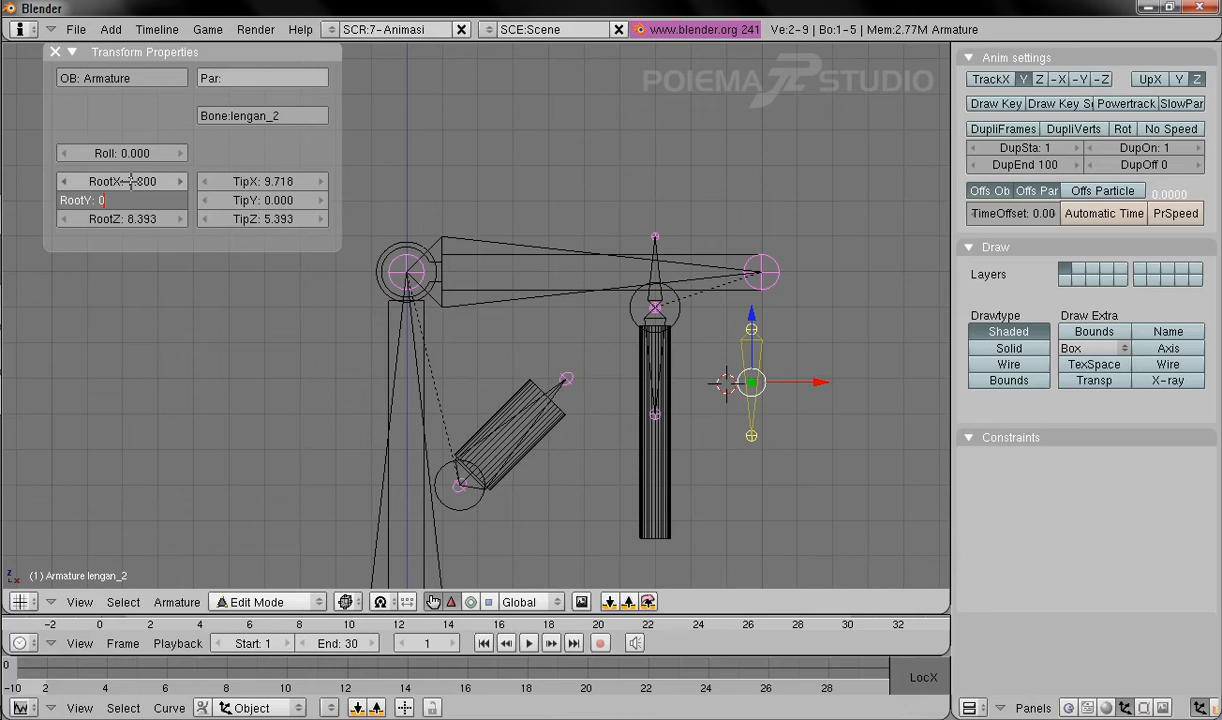
key(Tab)
text(9)
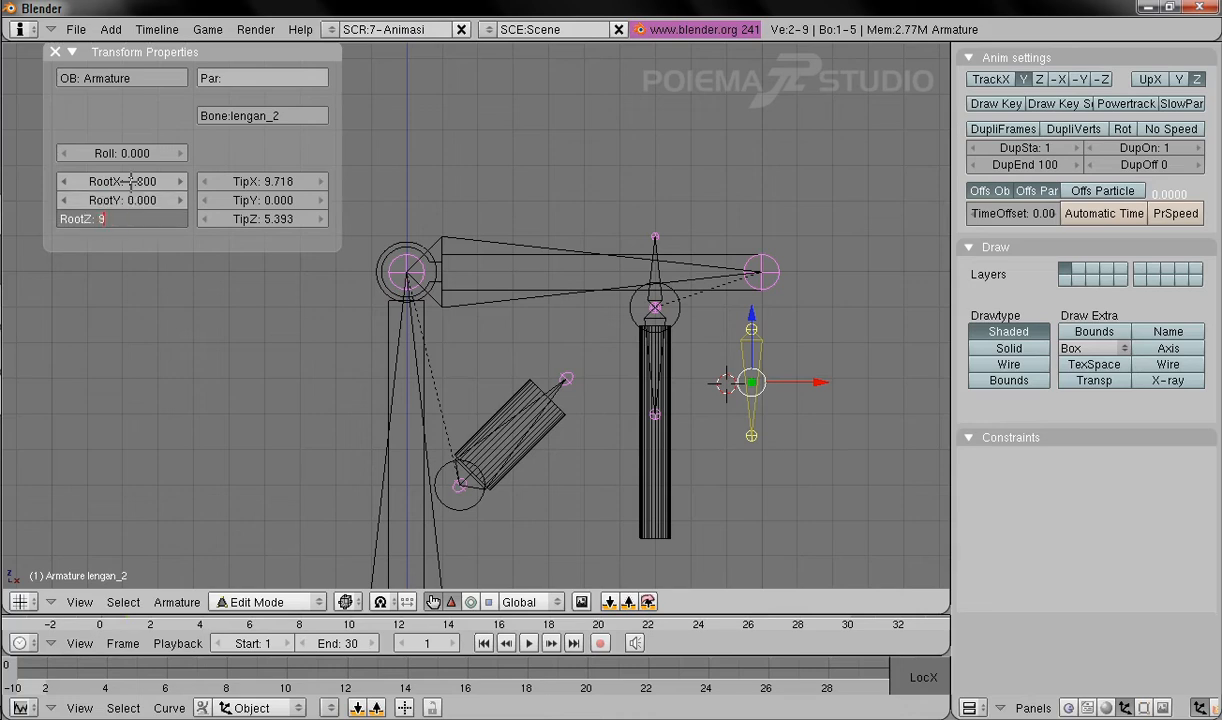
key(Return)
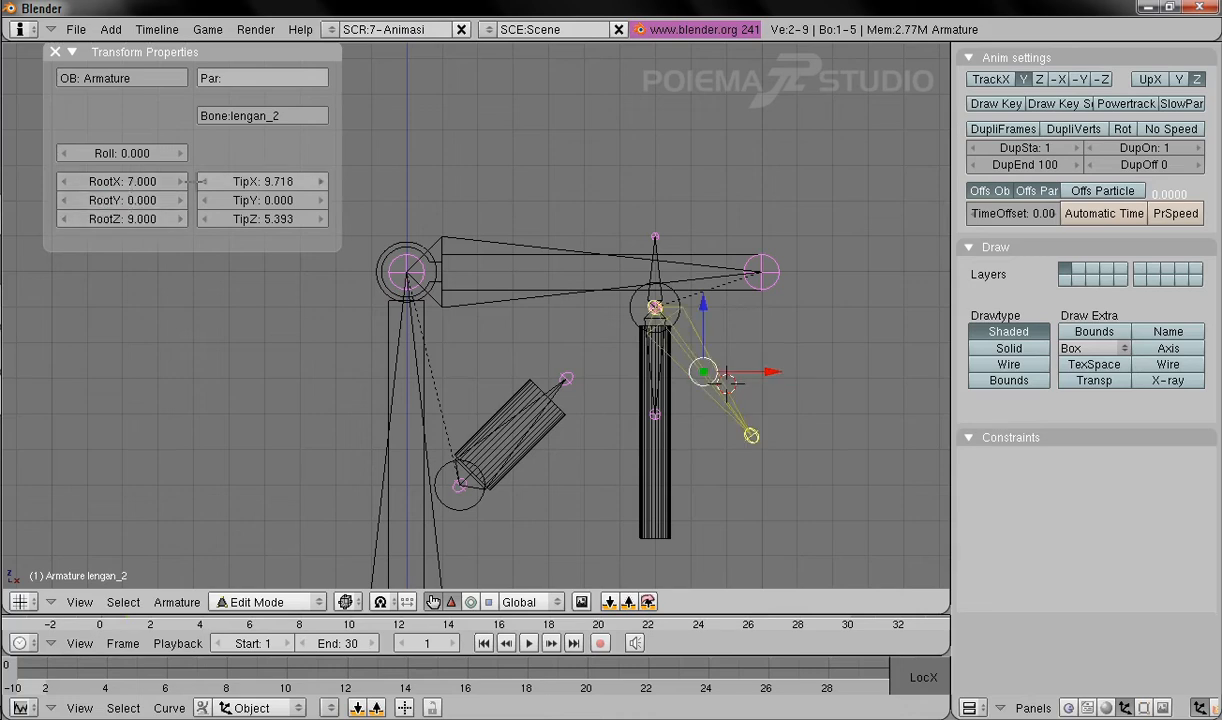
Step: Set the lengan_2 bone's tip to X 7, Y 0 and Z 5, aligning it along the upright cylinder
shift+click(262, 181)
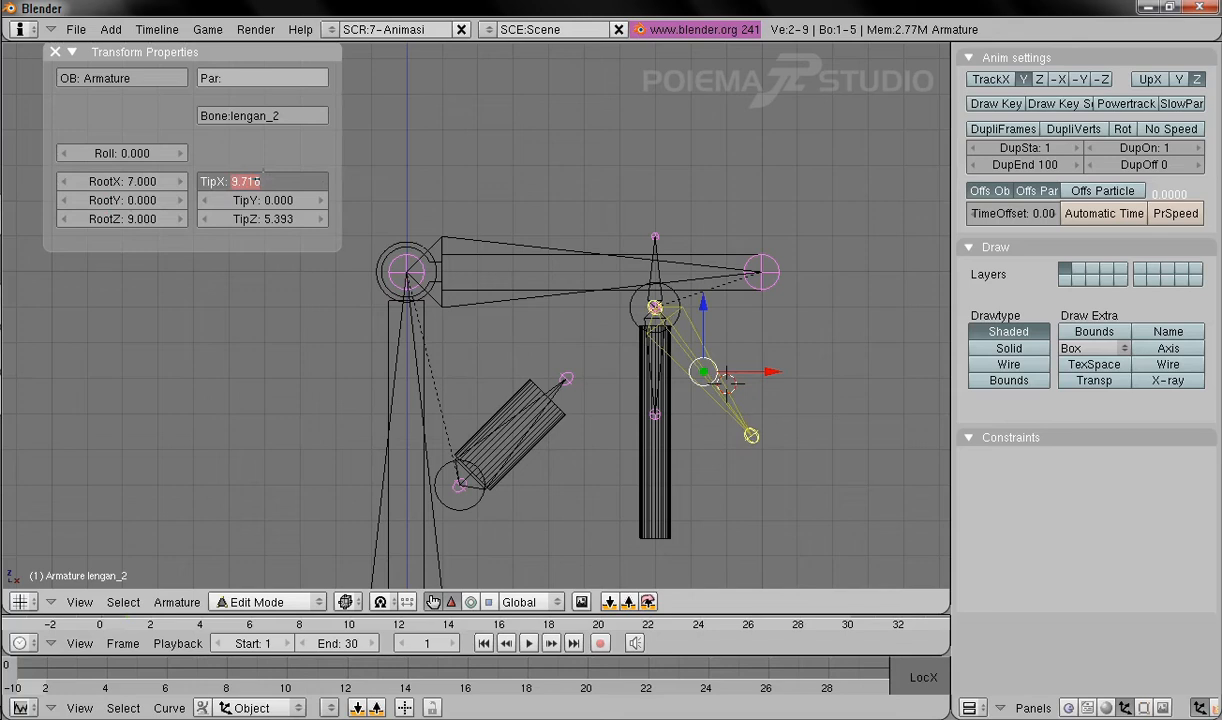
text(7)
key(Tab)
text(0)
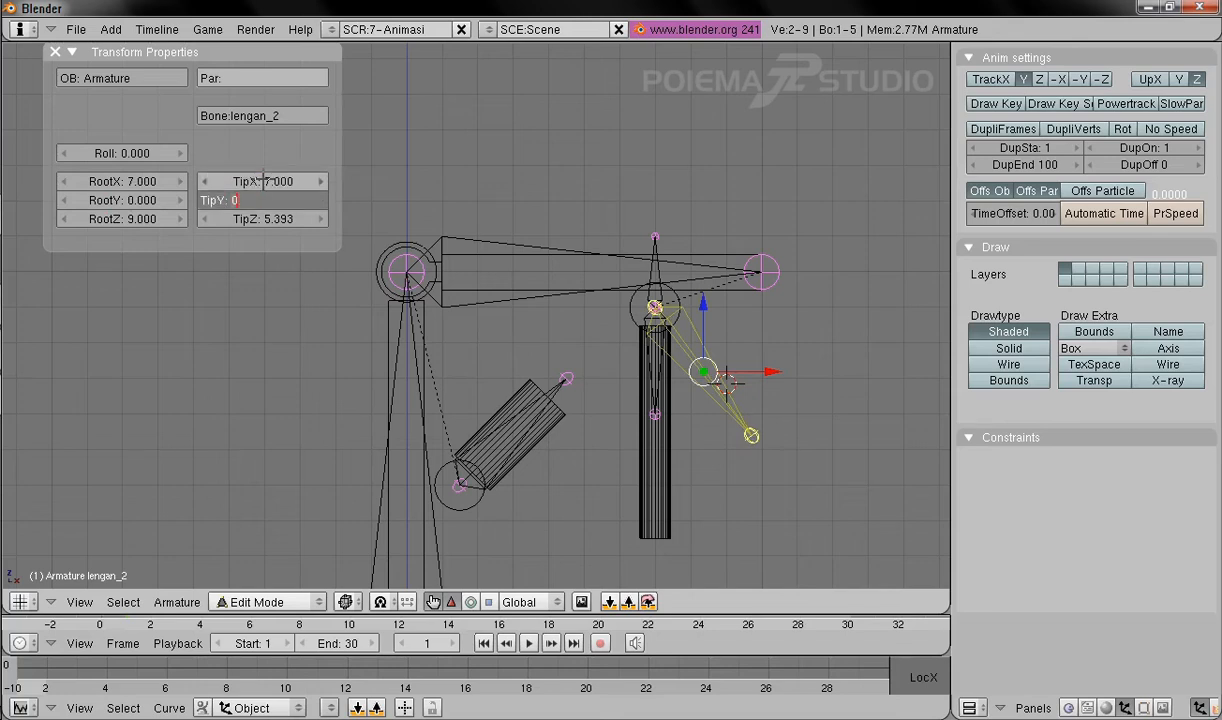
key(Tab)
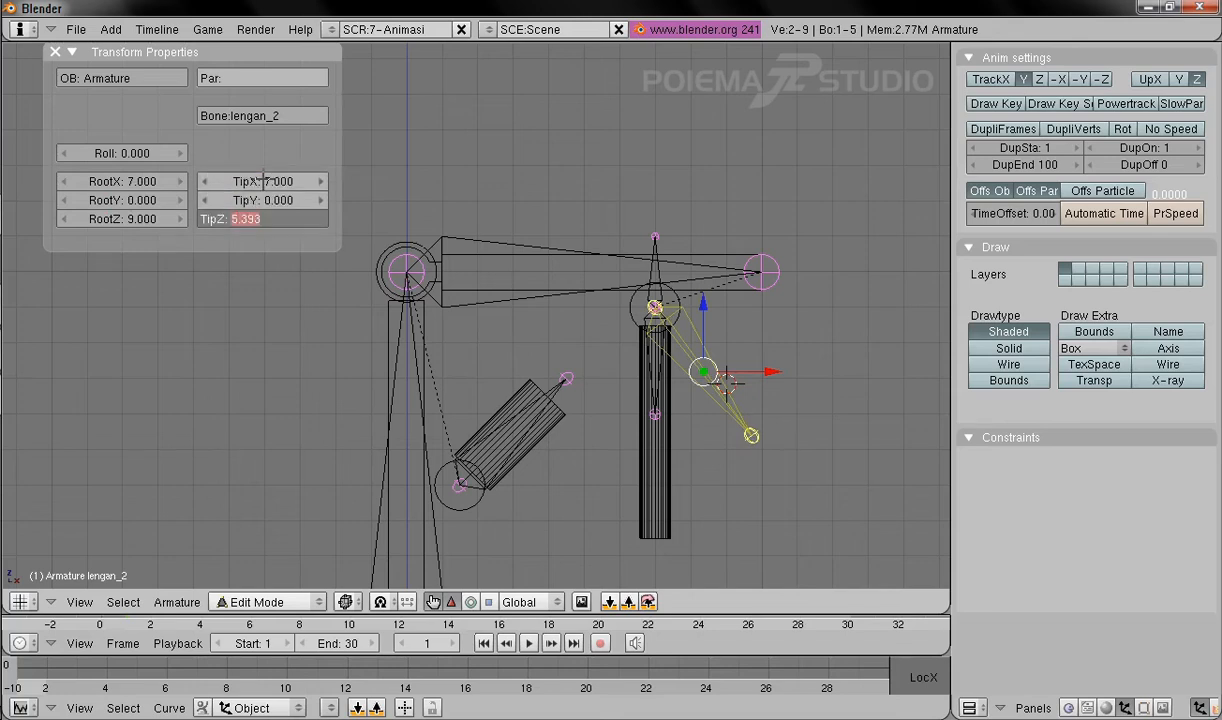
text(5)
key(Return)
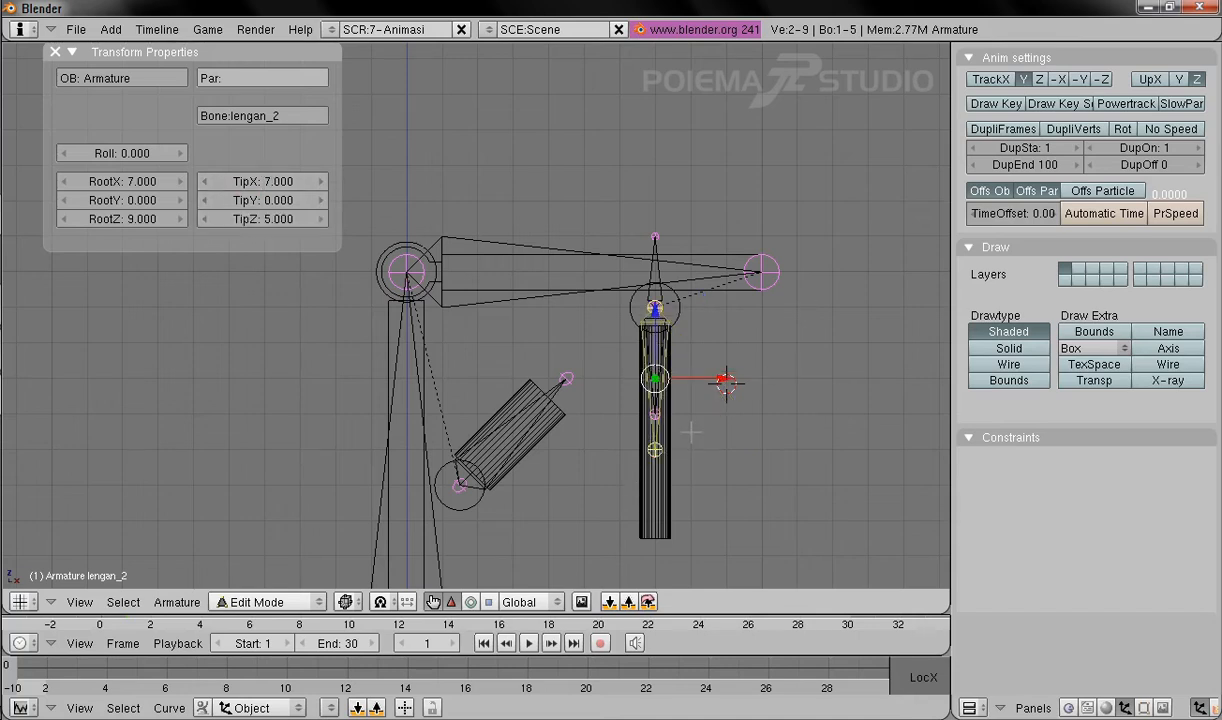
Step: Make the lengan_2 bone a child of the IK bone
shift+middle_drag(737, 430, 694, 382)
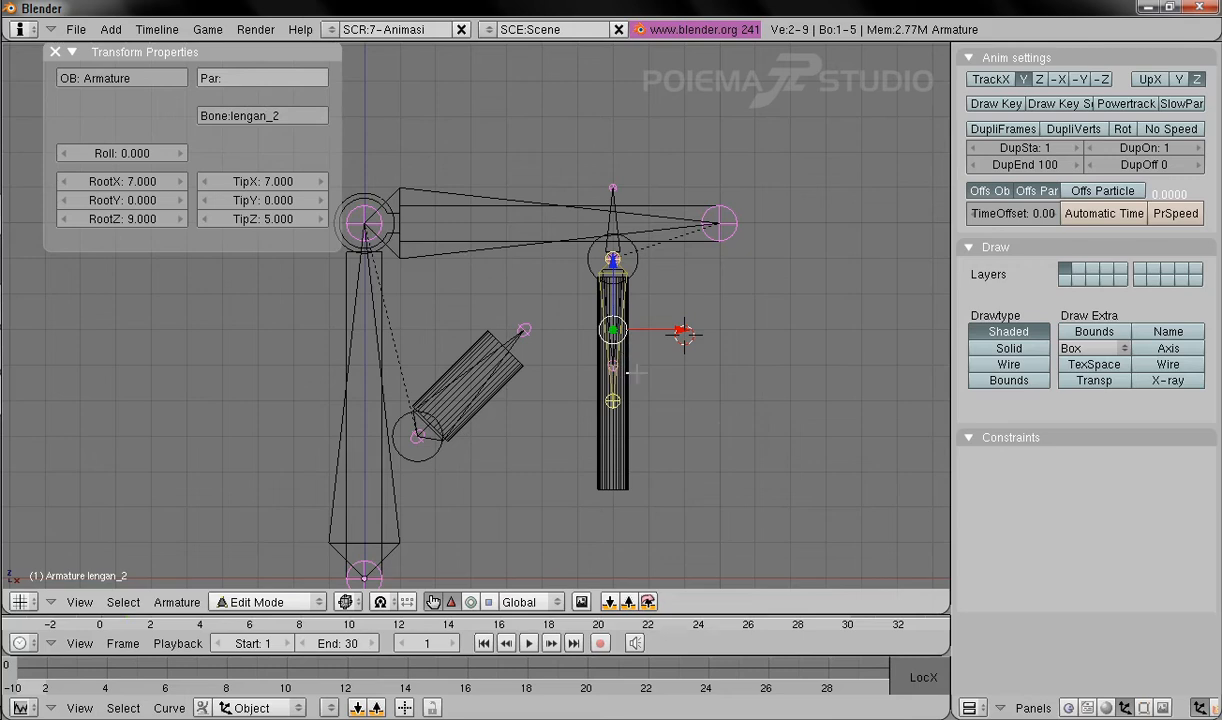
click(1145, 708)
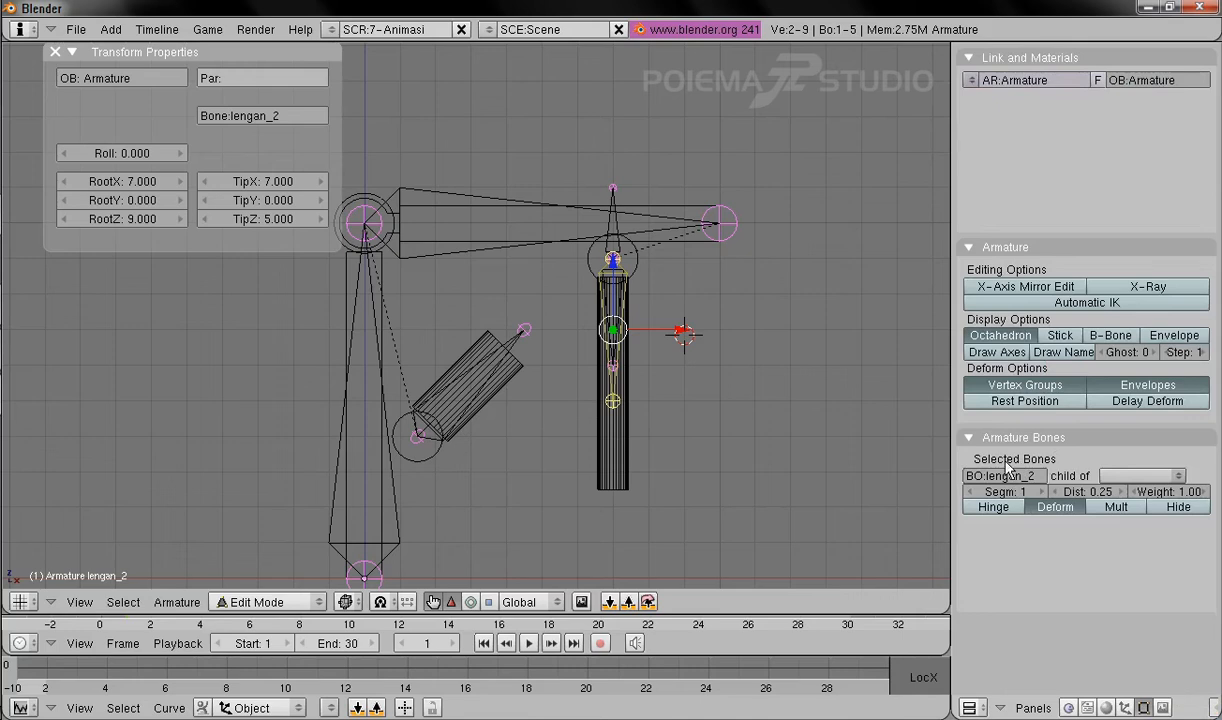
click(1133, 476)
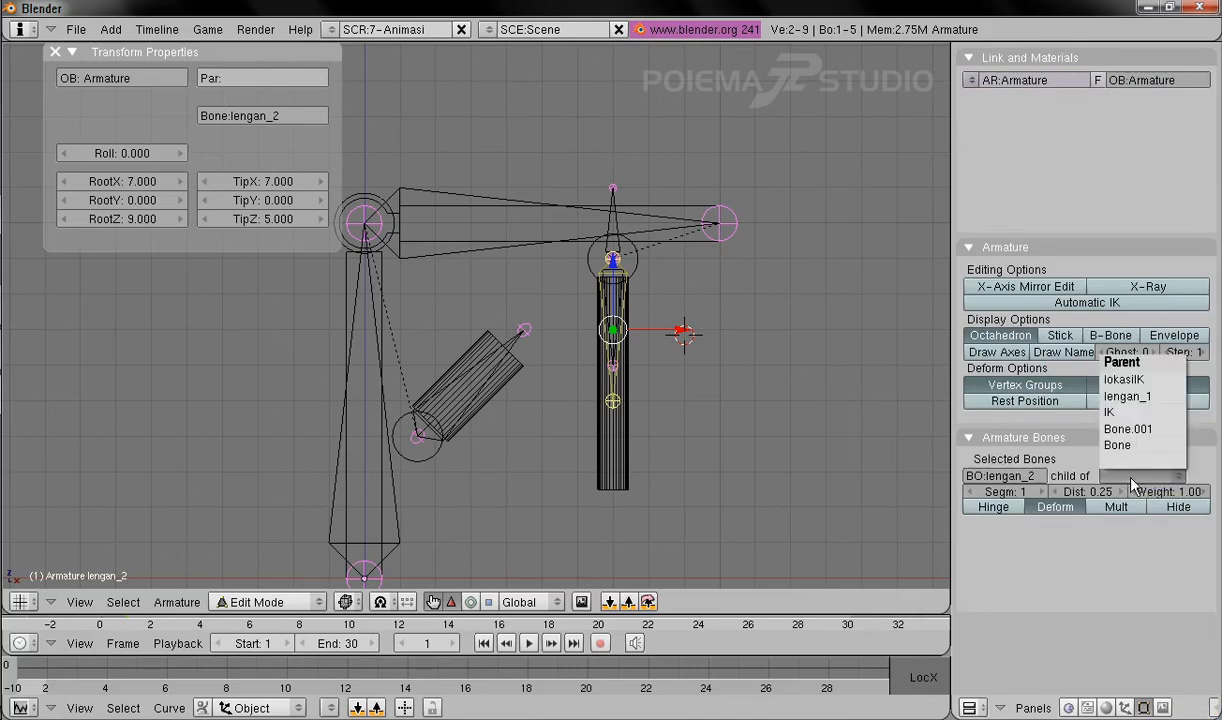
click(1123, 418)
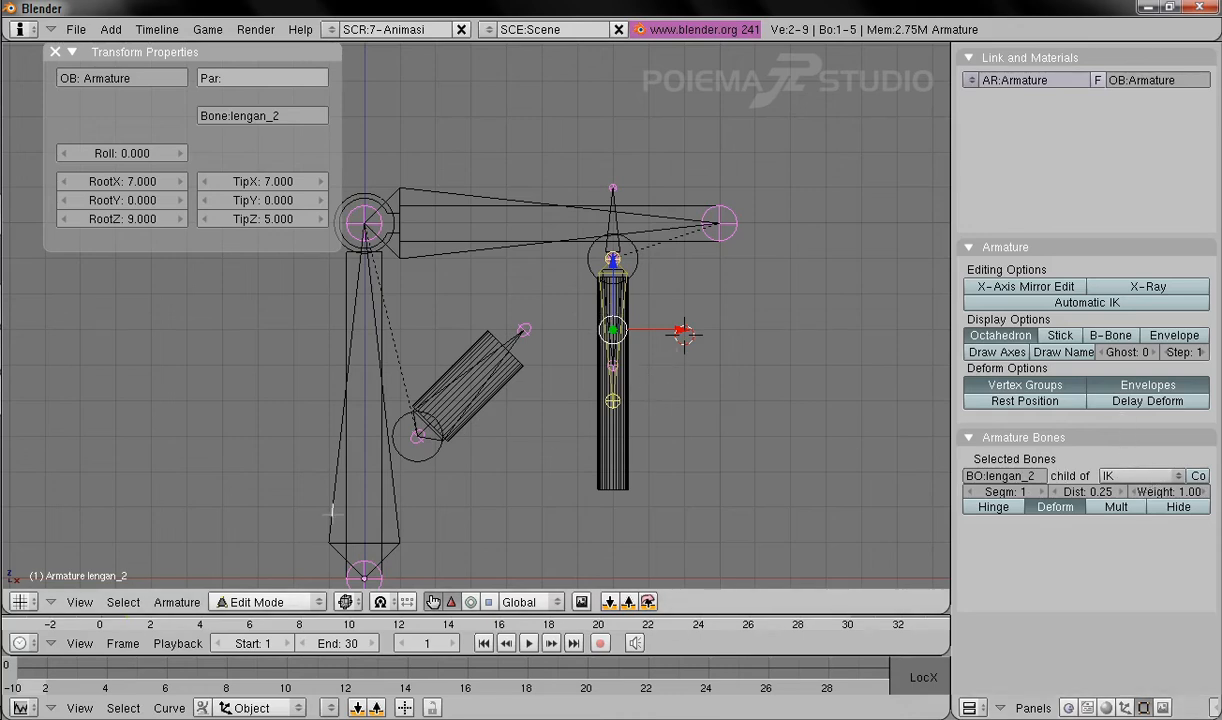
Step: In Pose Mode, try rotating the horizontal arm bone to test how the lengan_2 bone follows, and cancel the rotation
click(289, 603)
click(282, 566)
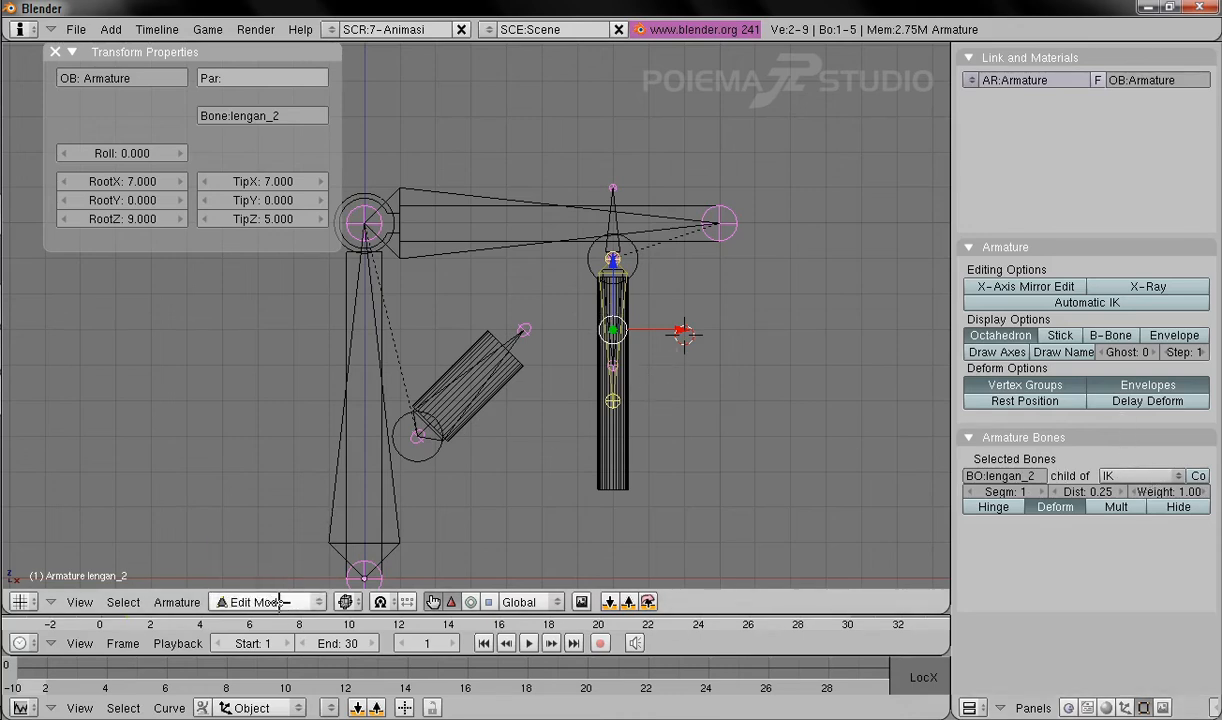
click(281, 602)
click(278, 548)
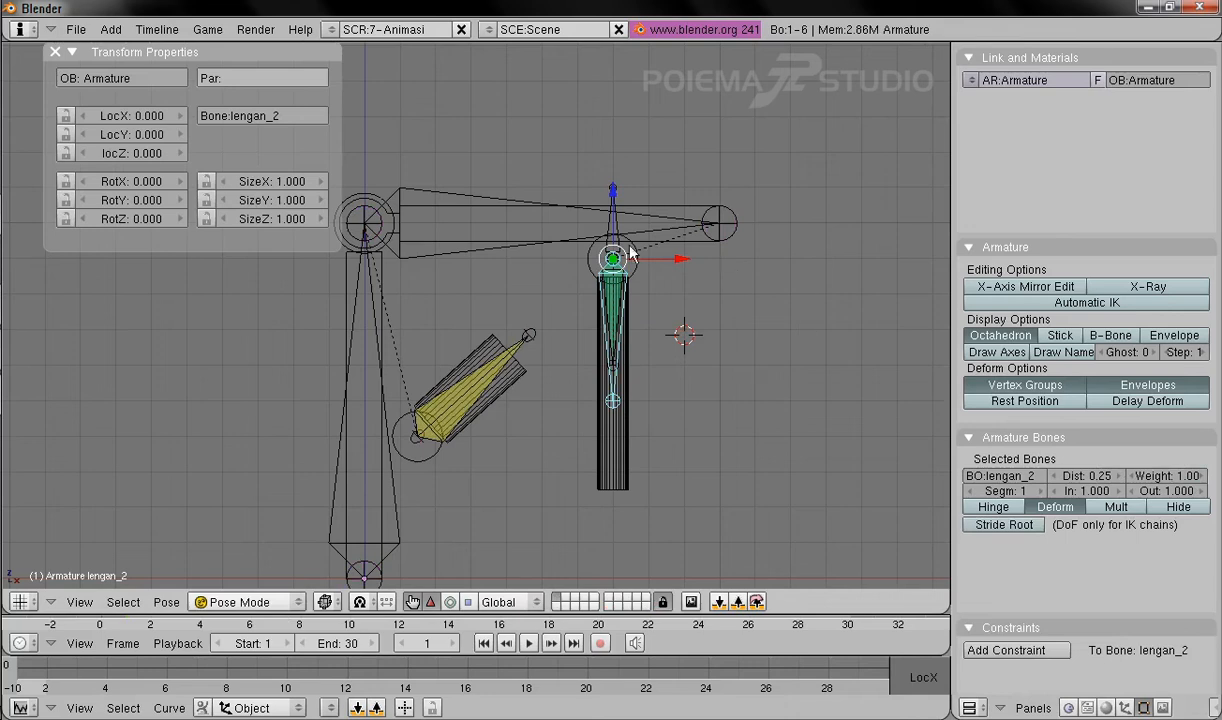
right_click(455, 258)
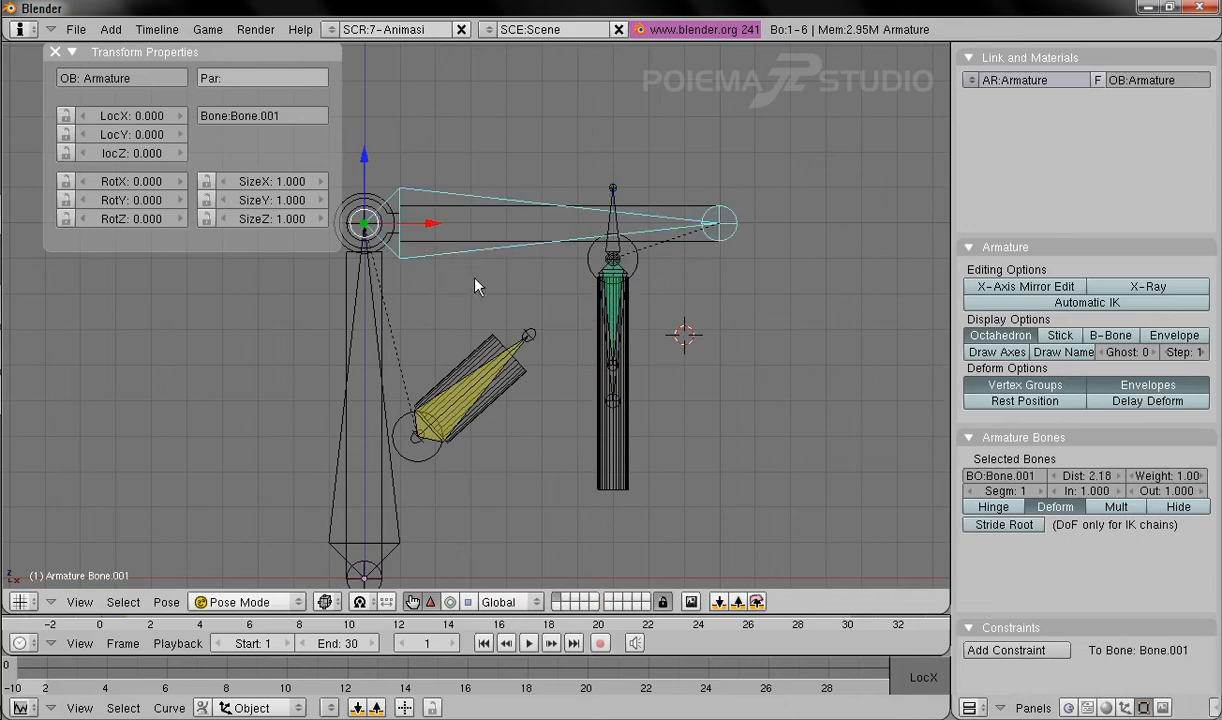
click(450, 601)
drag(403, 305, 461, 267)
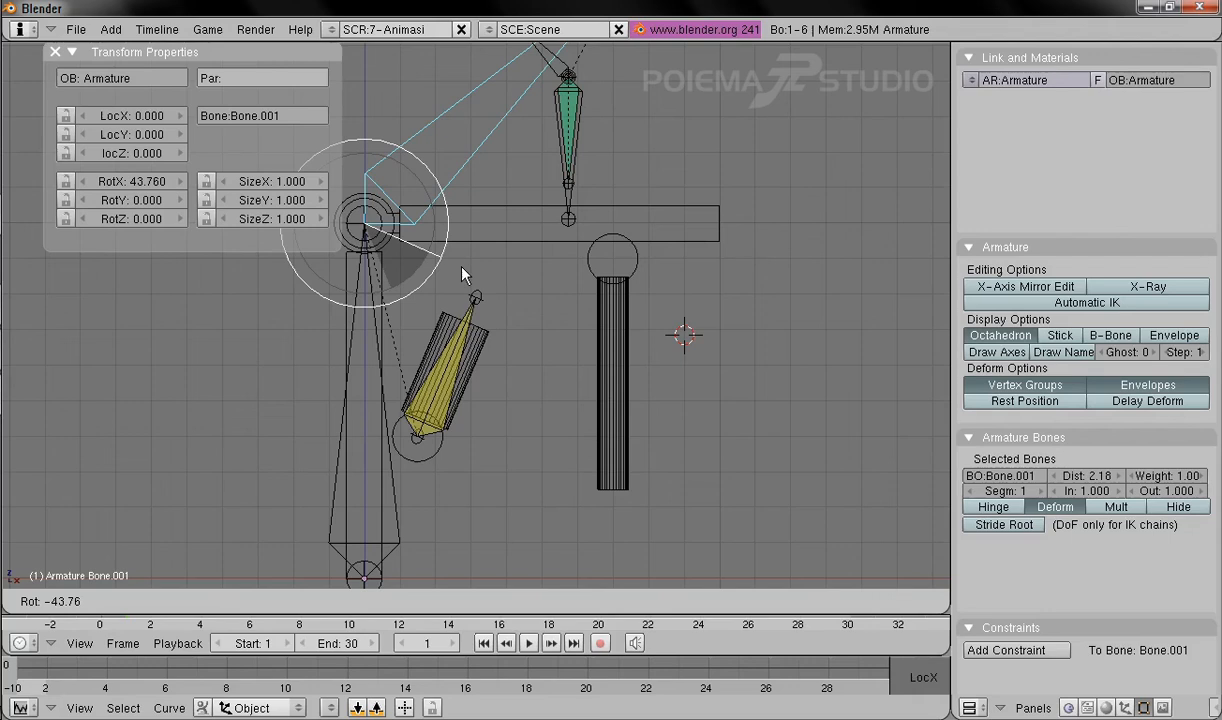
drag(461, 274, 584, 370)
right_click(584, 370)
click(580, 363)
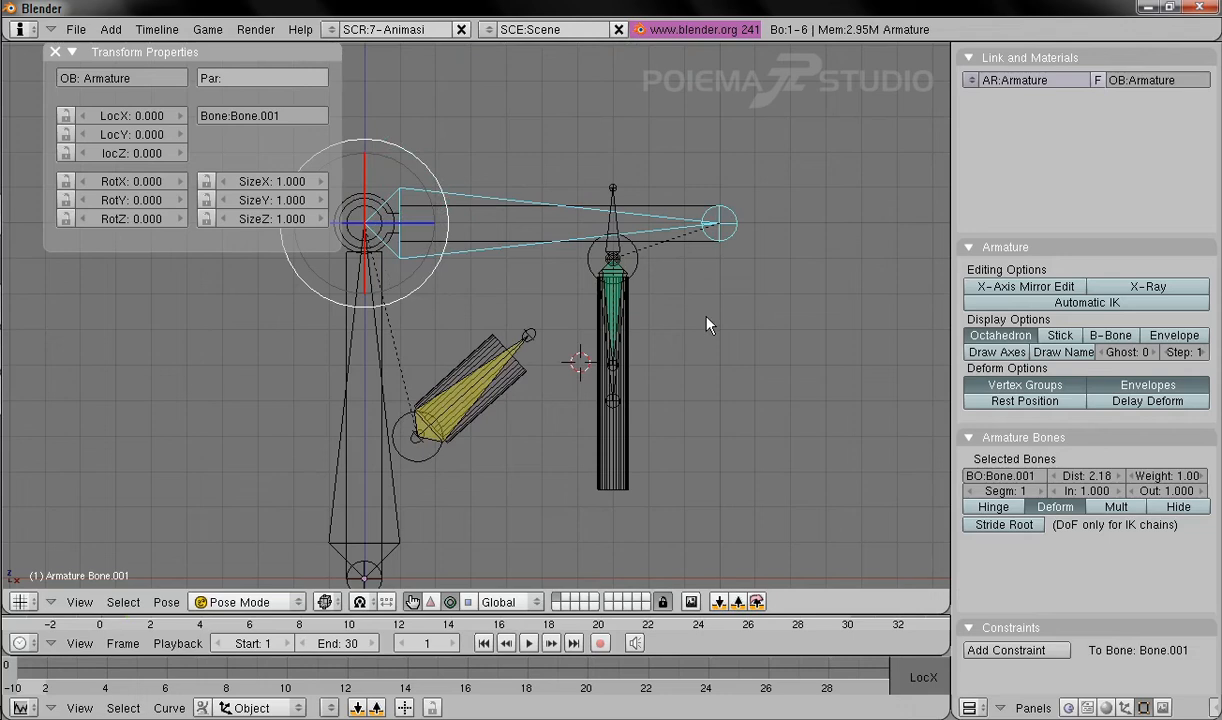
Step: Add a Copy Location constraint to the upright cylinder, targeting the object Armature and its bone lengan_2
right_click(610, 462)
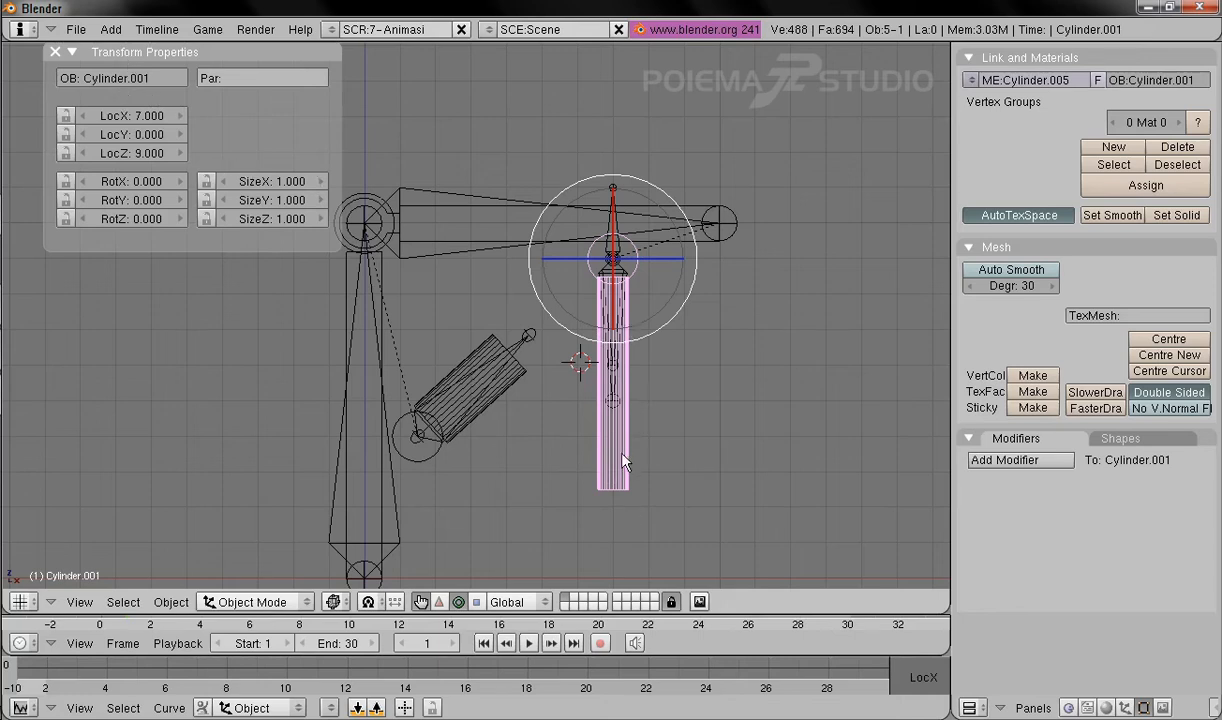
click(438, 601)
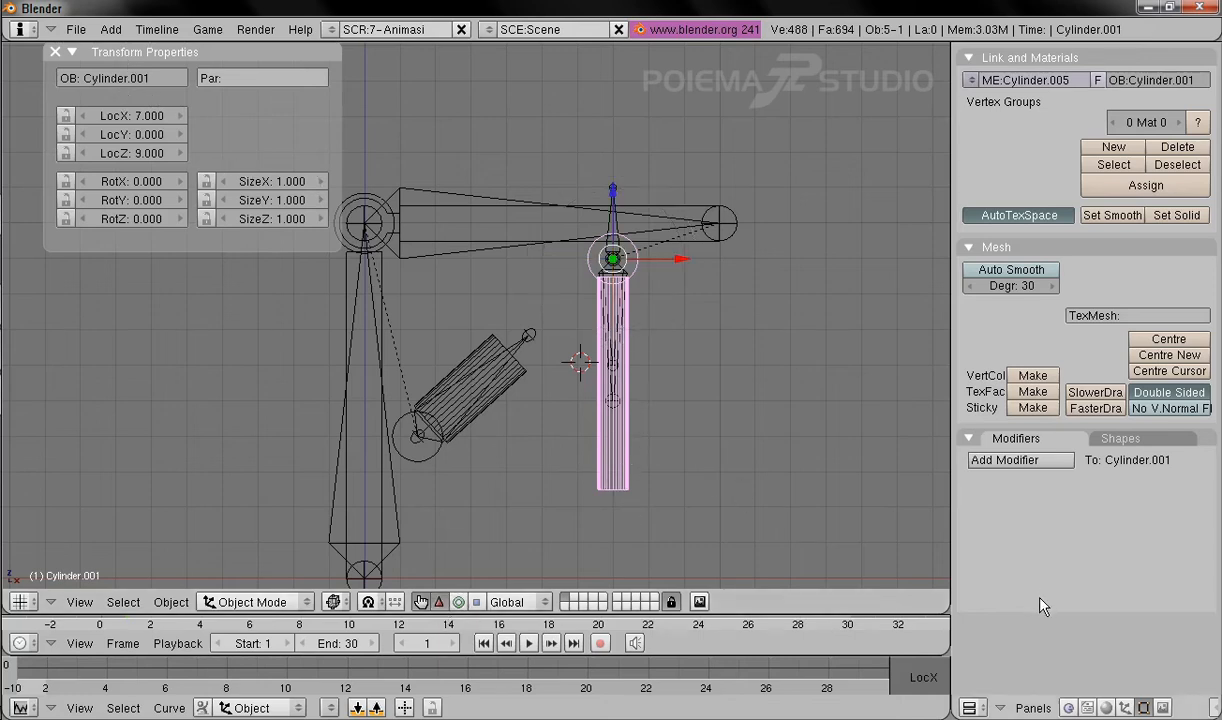
click(1124, 707)
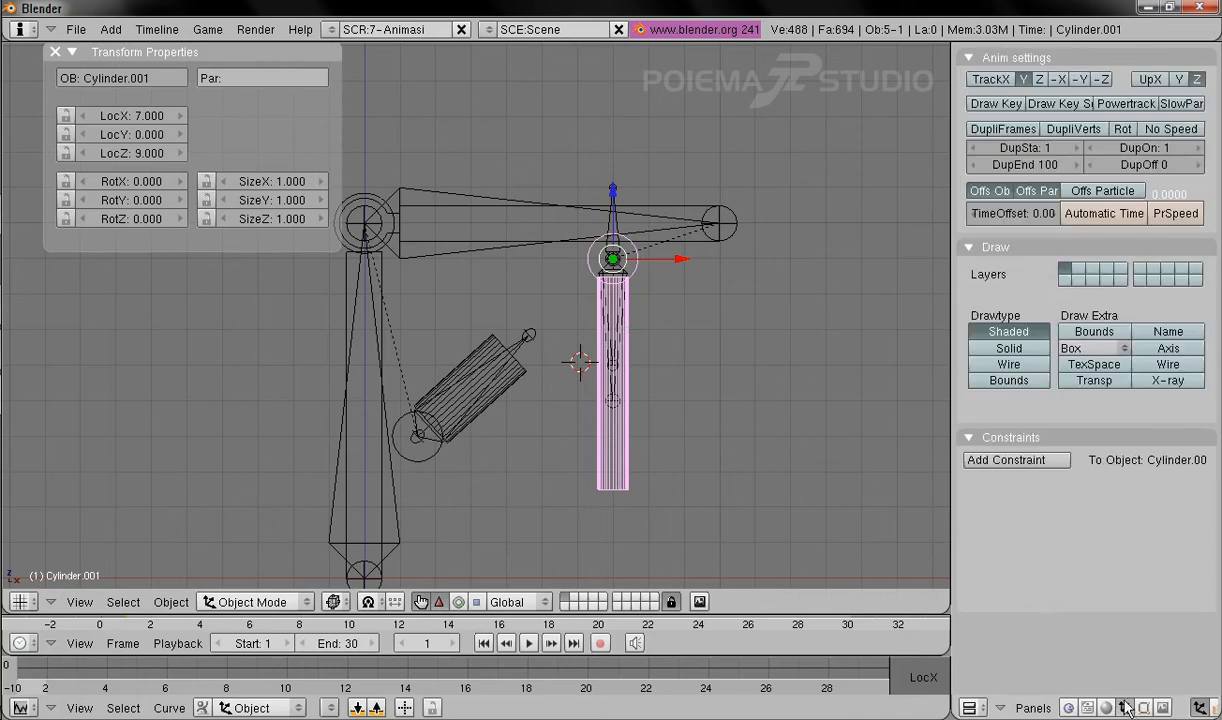
click(1005, 462)
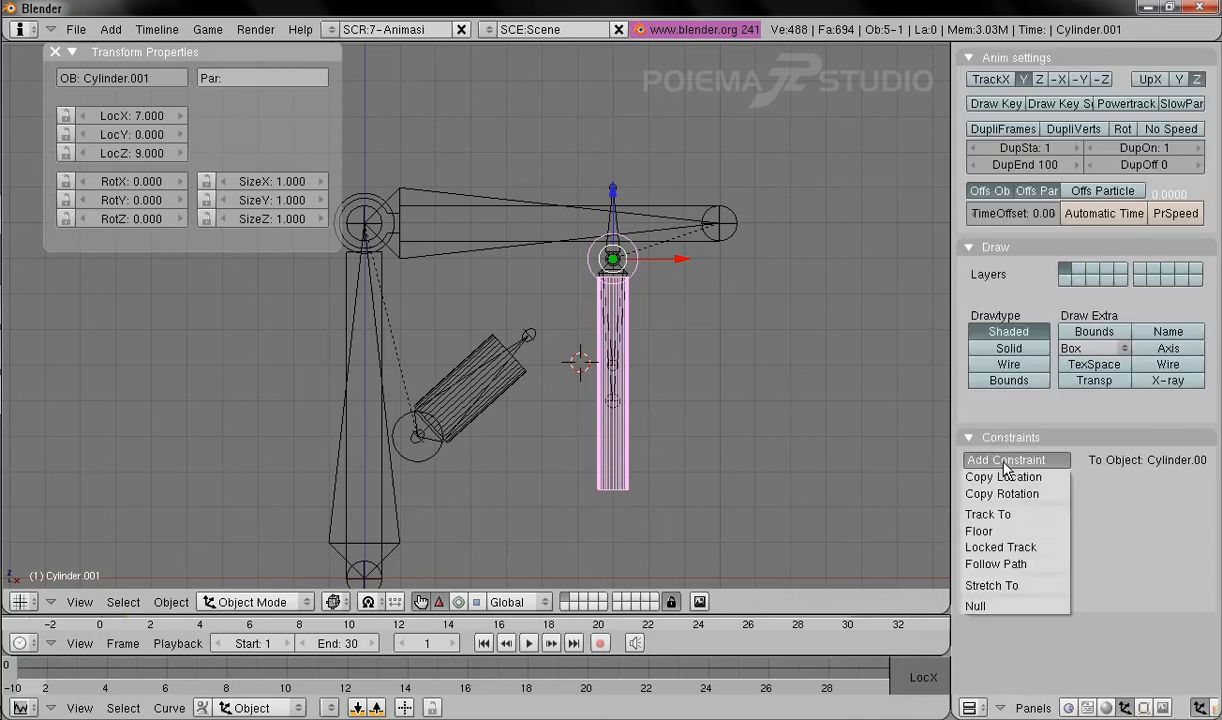
click(1038, 481)
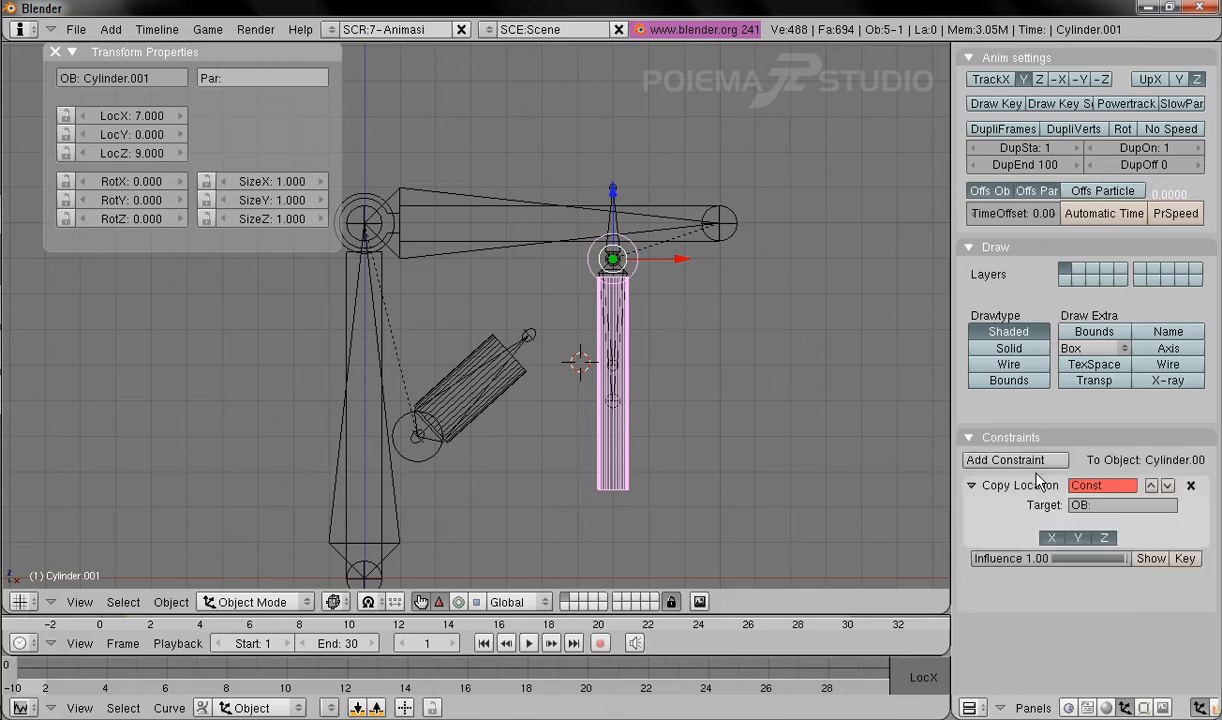
click(1115, 507)
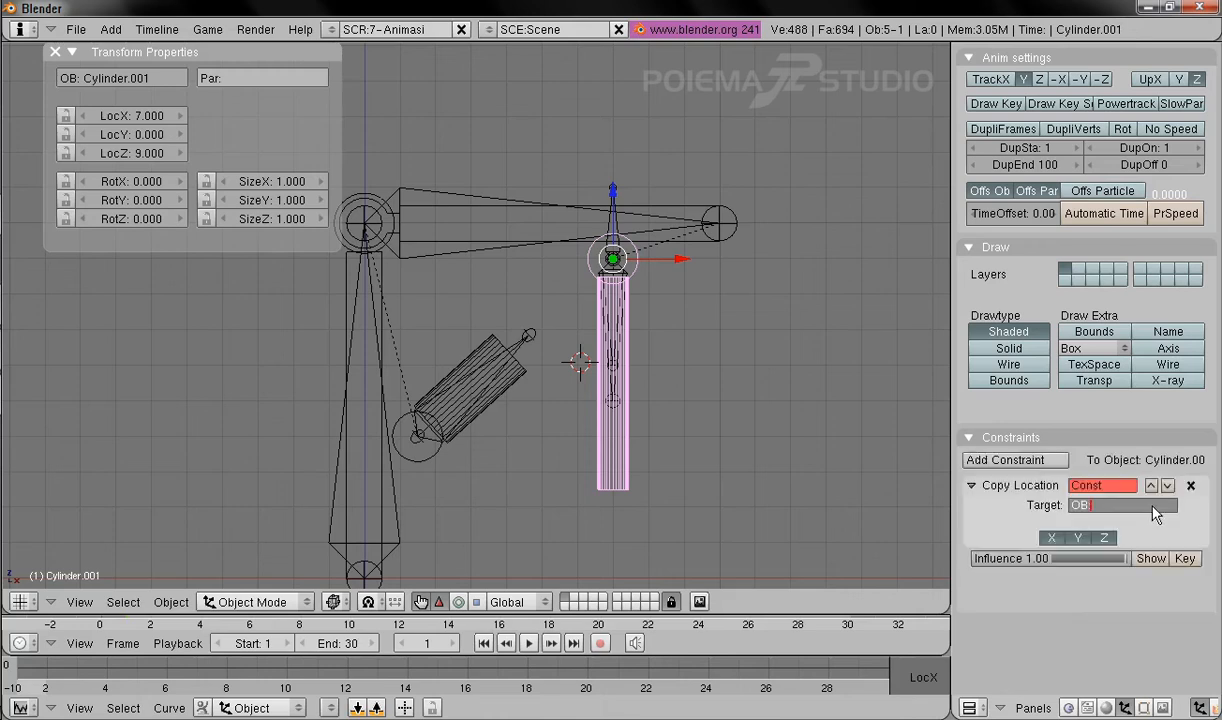
text(Armature)
key(Return)
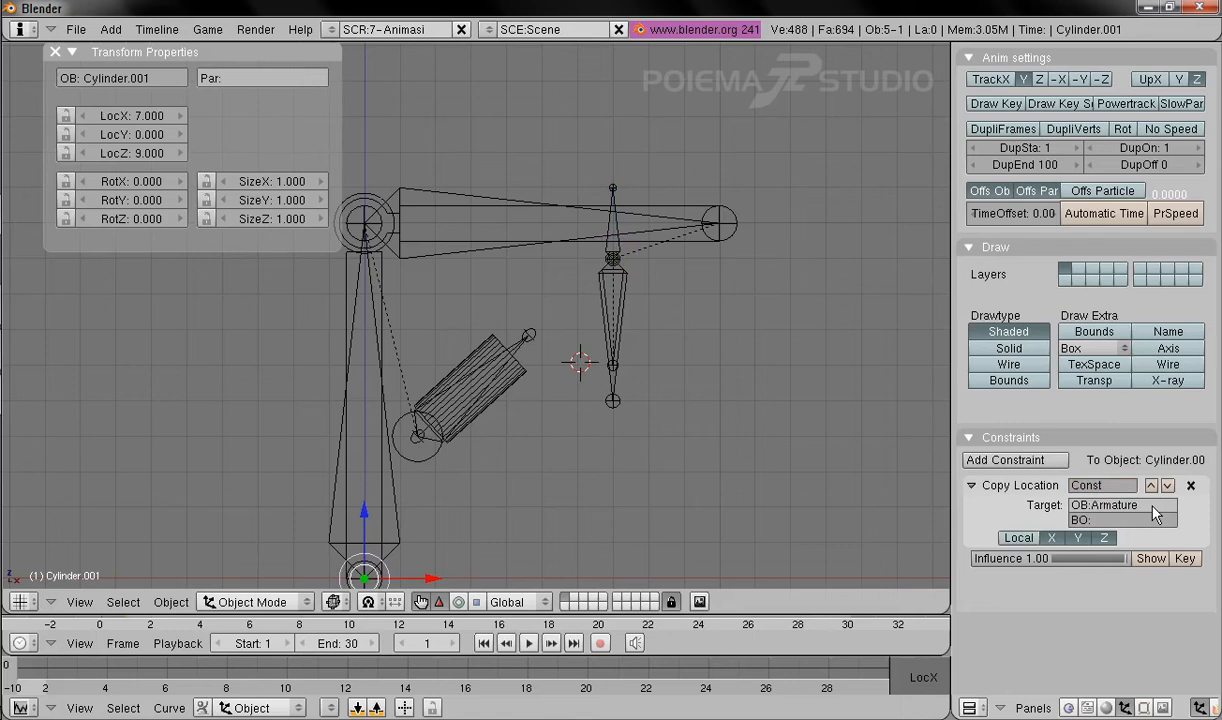
click(1143, 521)
text(lengan_2)
key(Return)
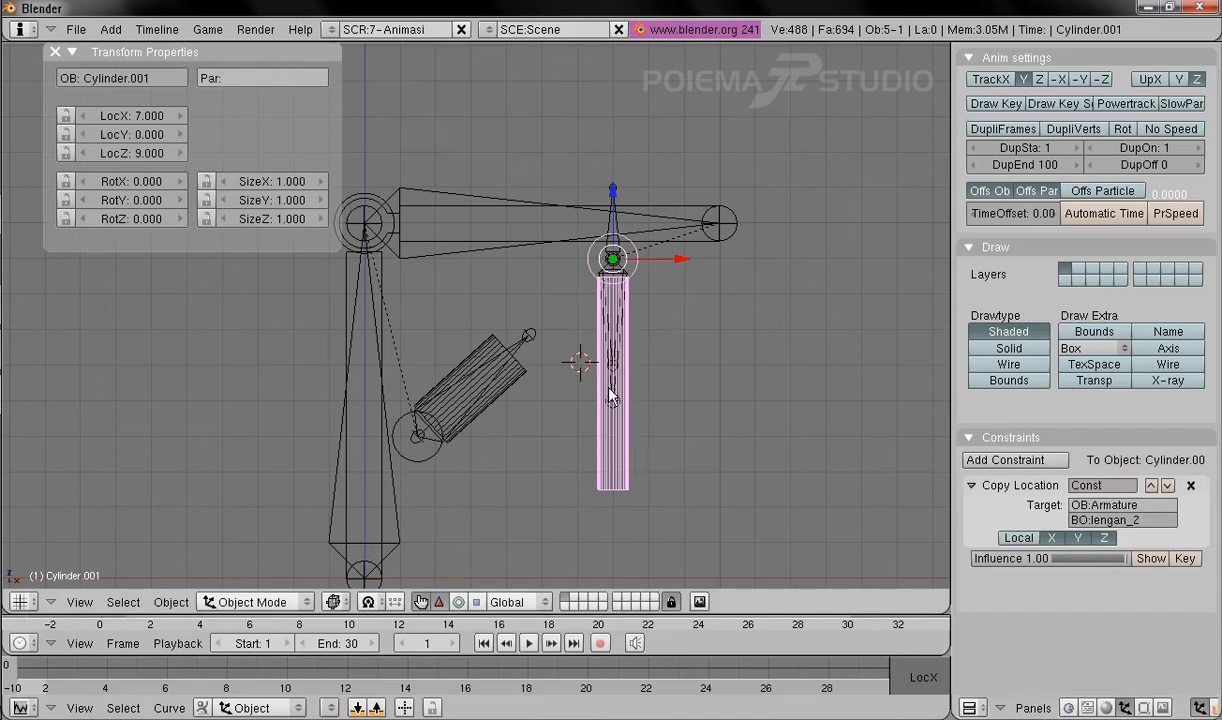
Step: Add a Copy Rotation constraint to the same cylinder, with Armature as target object and lengan_2 as target bone
click(1008, 462)
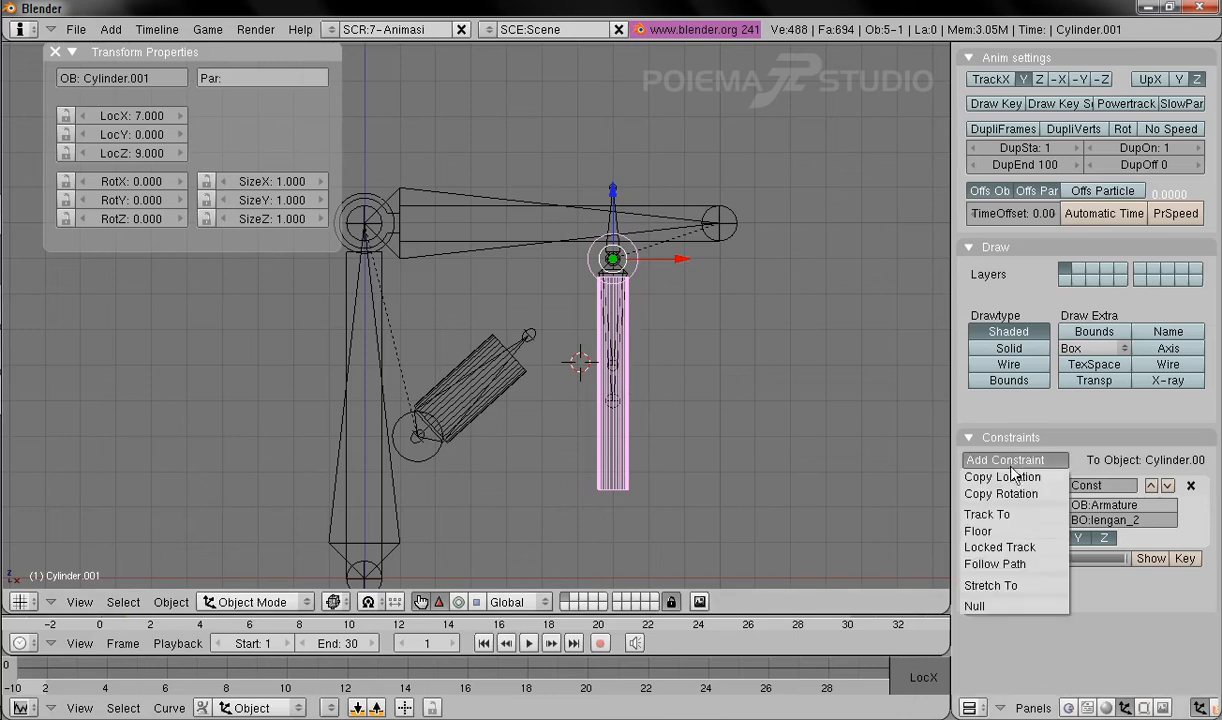
click(1001, 494)
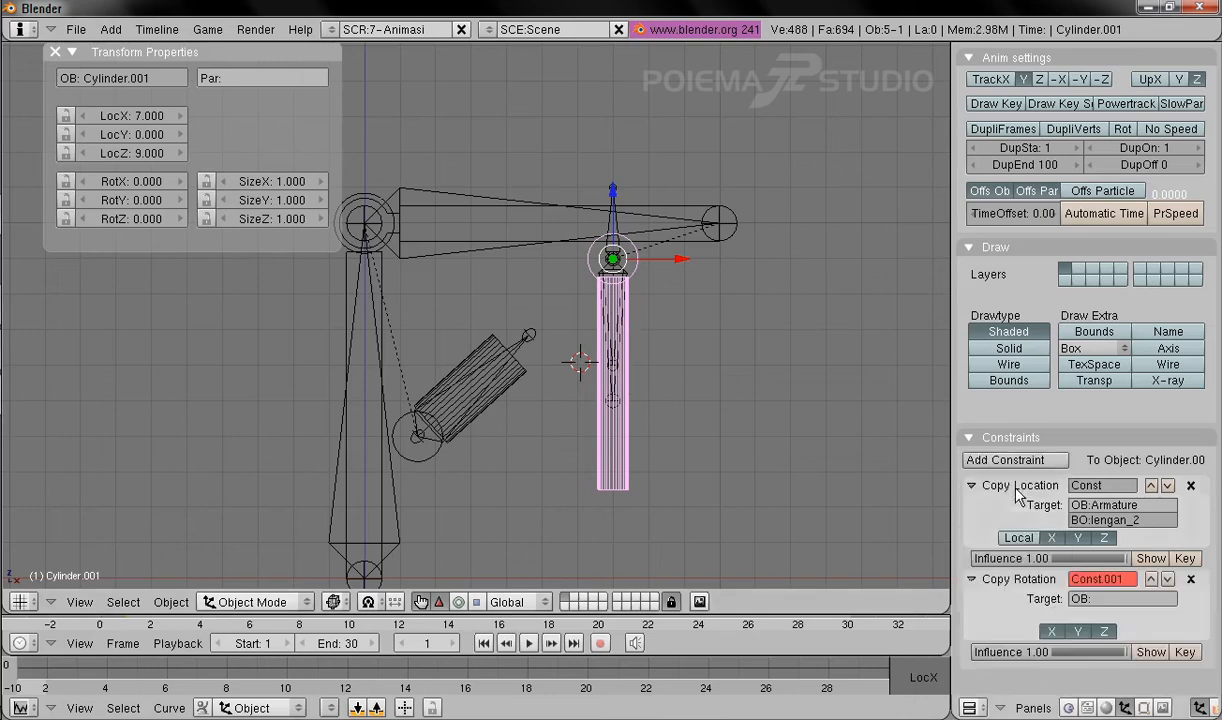
click(1152, 597)
text(Armature)
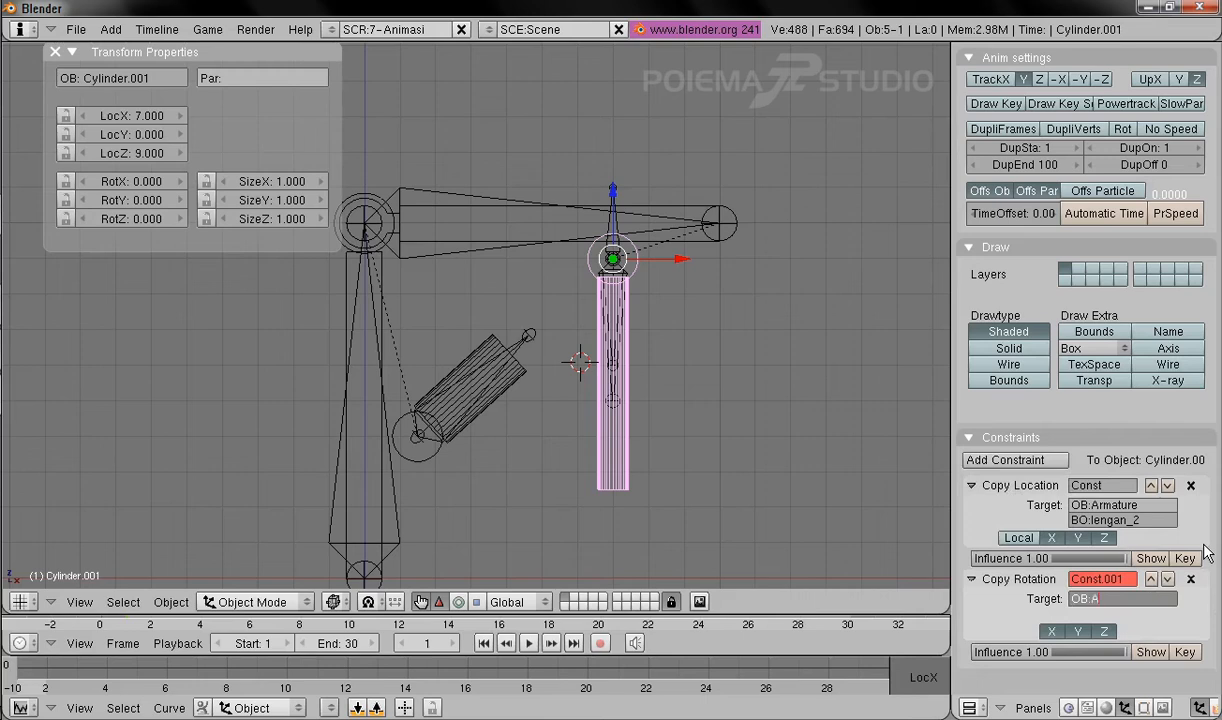
key(Return)
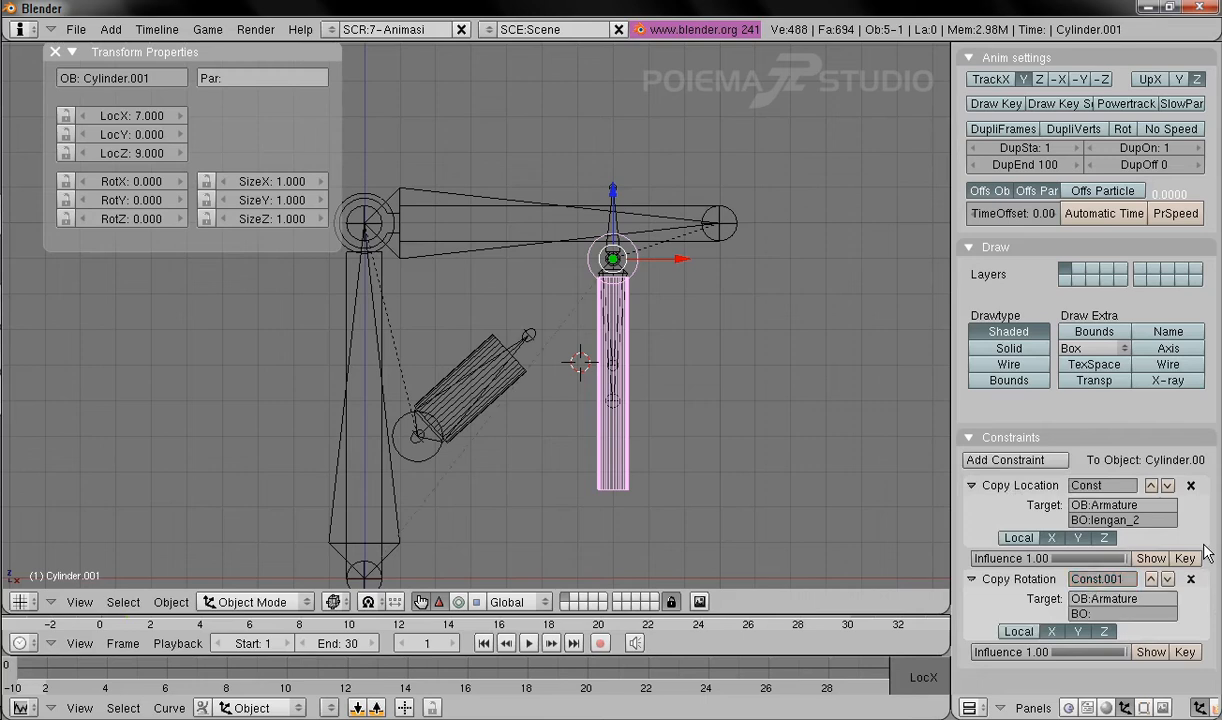
click(1151, 613)
text(lengan_2)
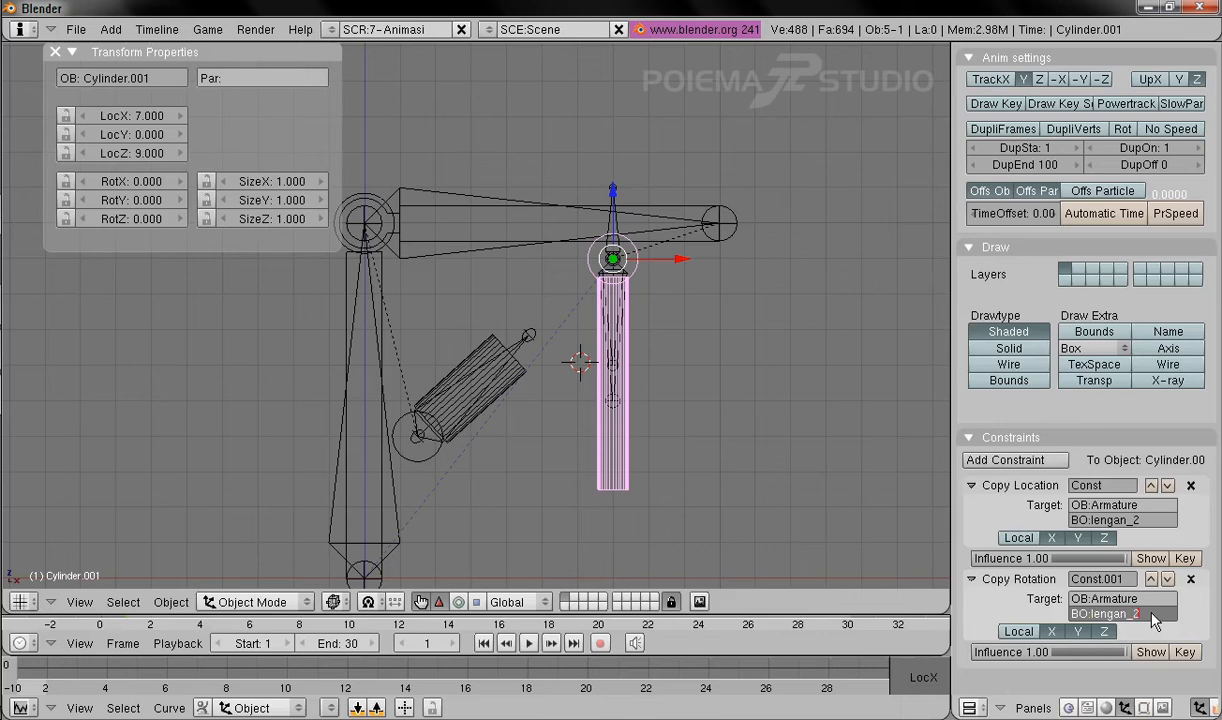
key(Return)
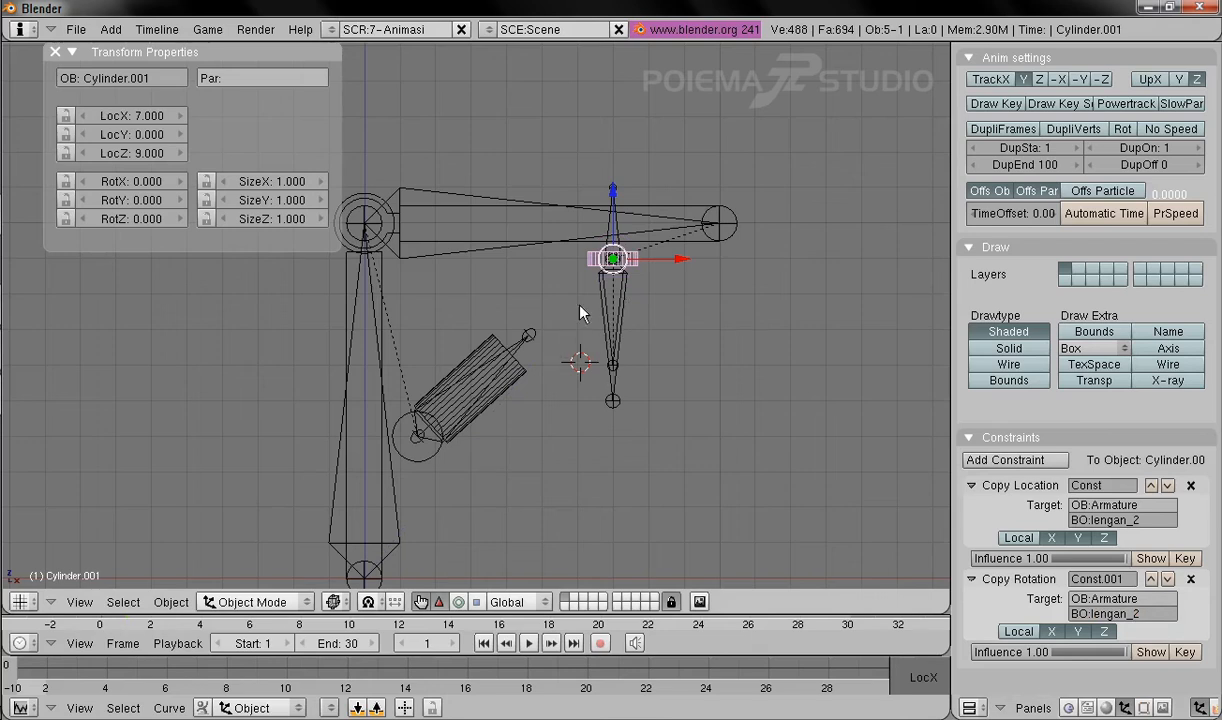
Step: Select the lengan_2 bone and set the transform orientation to Normal to inspect its axes in a perspective view
middle_drag(440, 310, 582, 331)
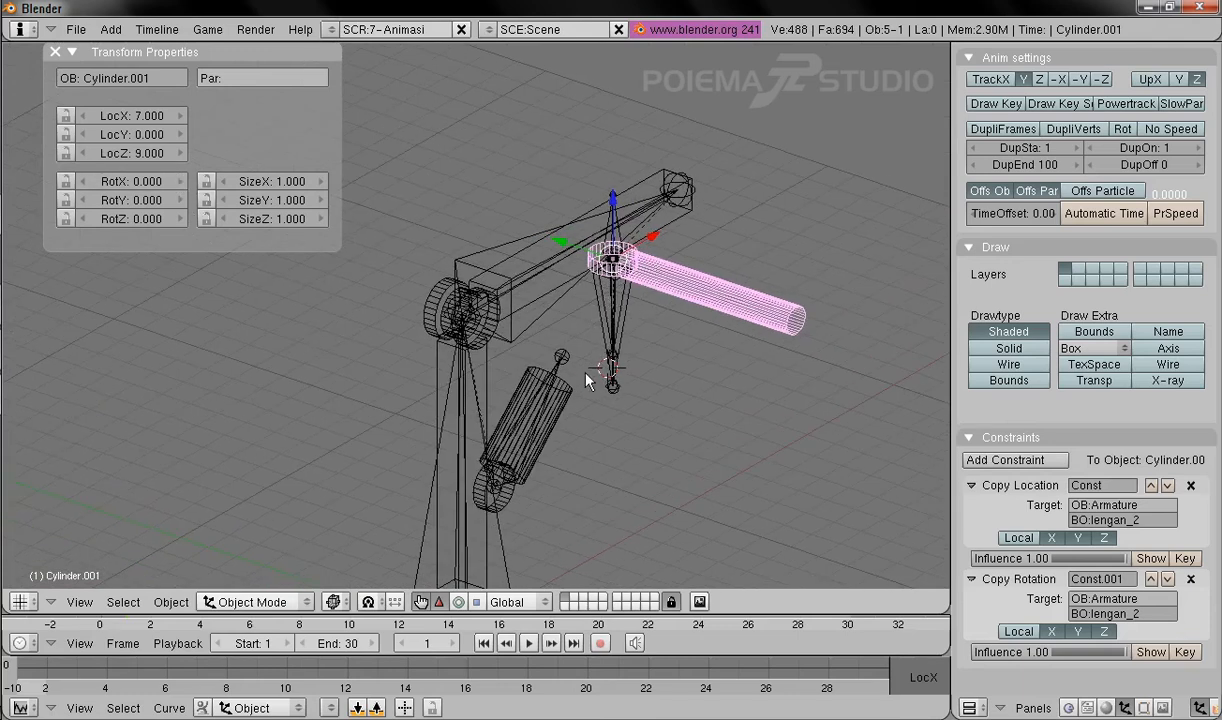
right_click(617, 390)
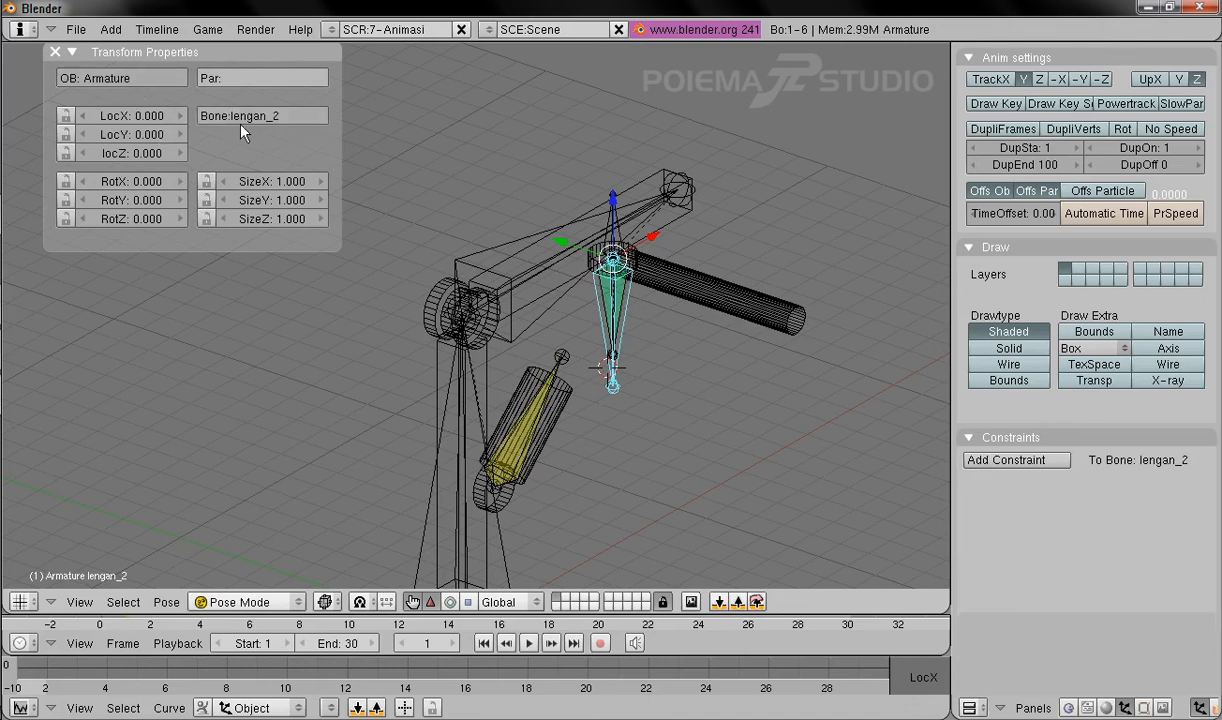
click(509, 601)
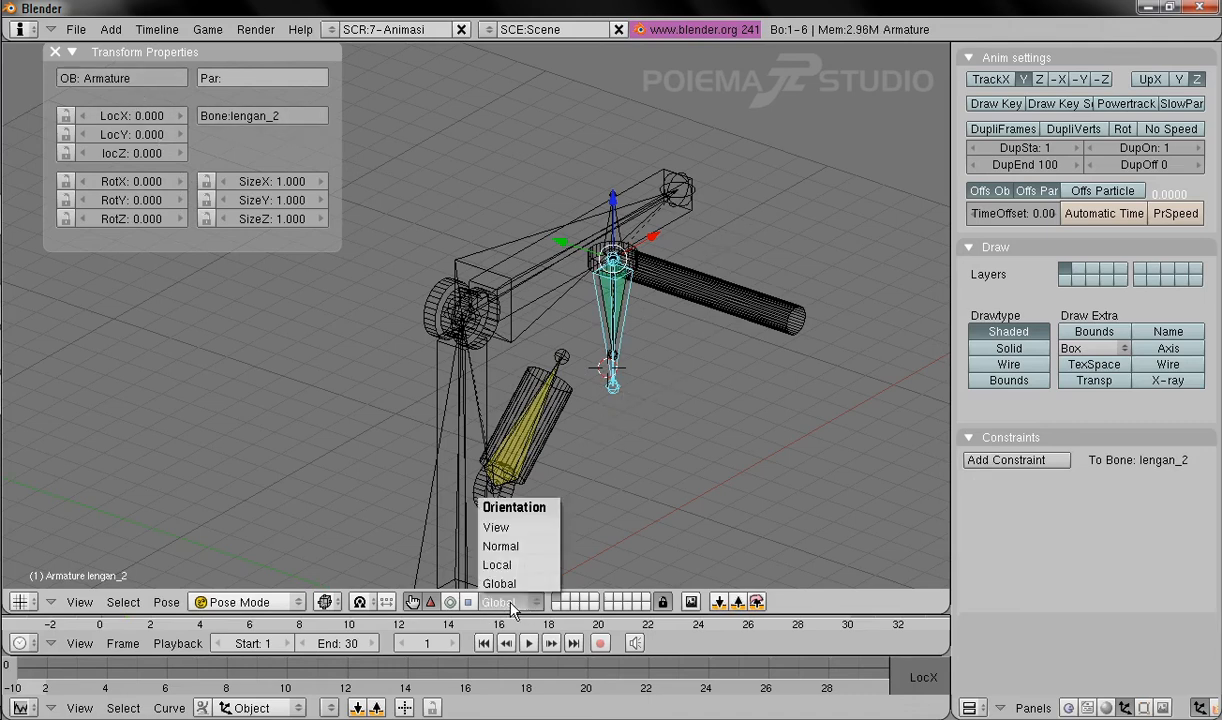
click(514, 546)
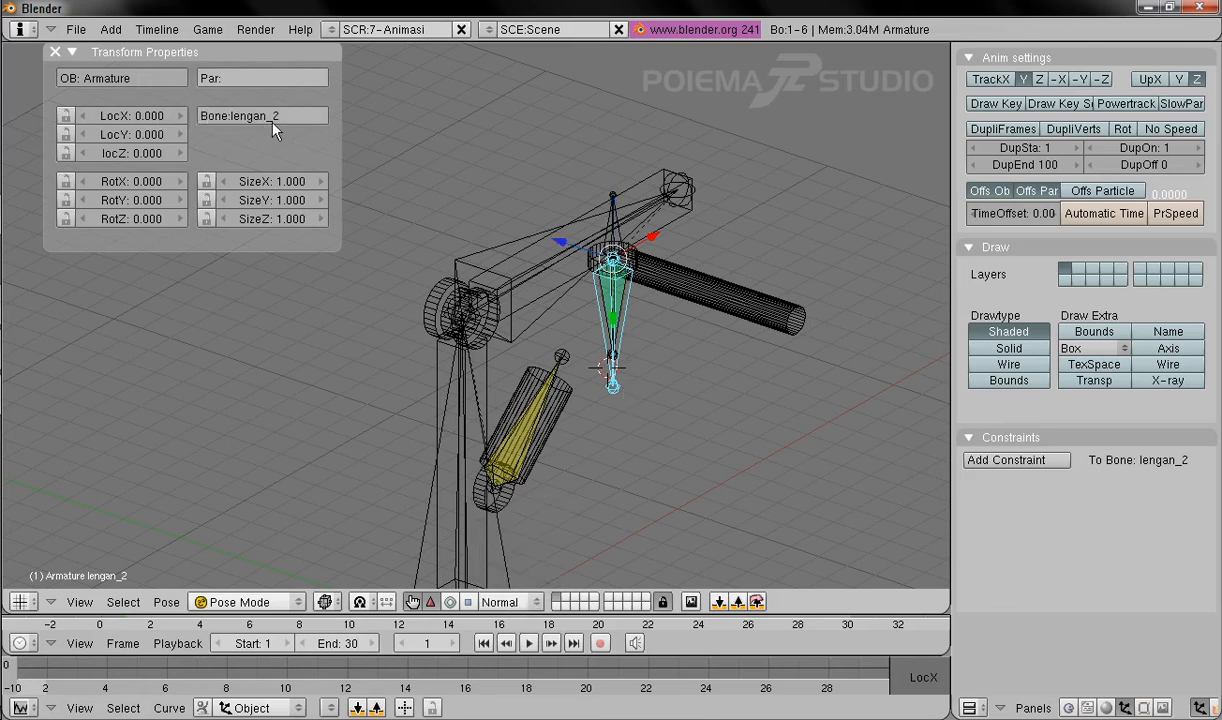
Step: Select the constrained cylinder and set the transform orientation to Local to compare its axes with the lengan_2 bone's
right_click(688, 309)
click(543, 598)
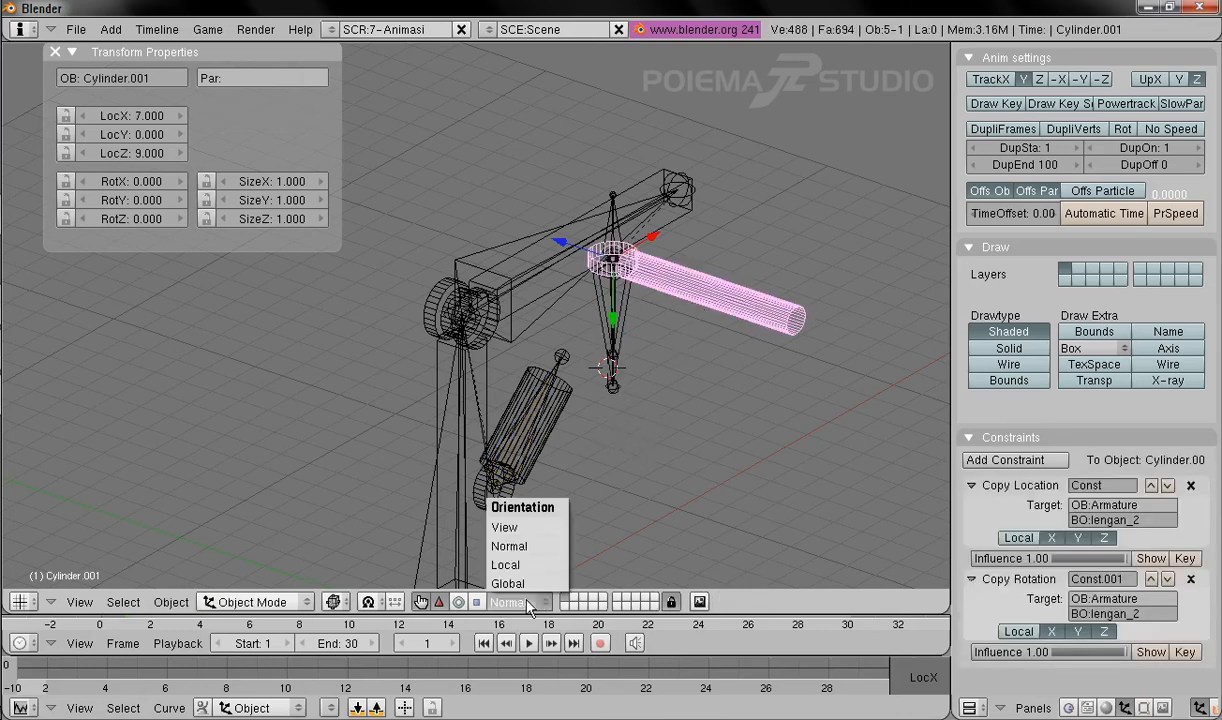
click(505, 535)
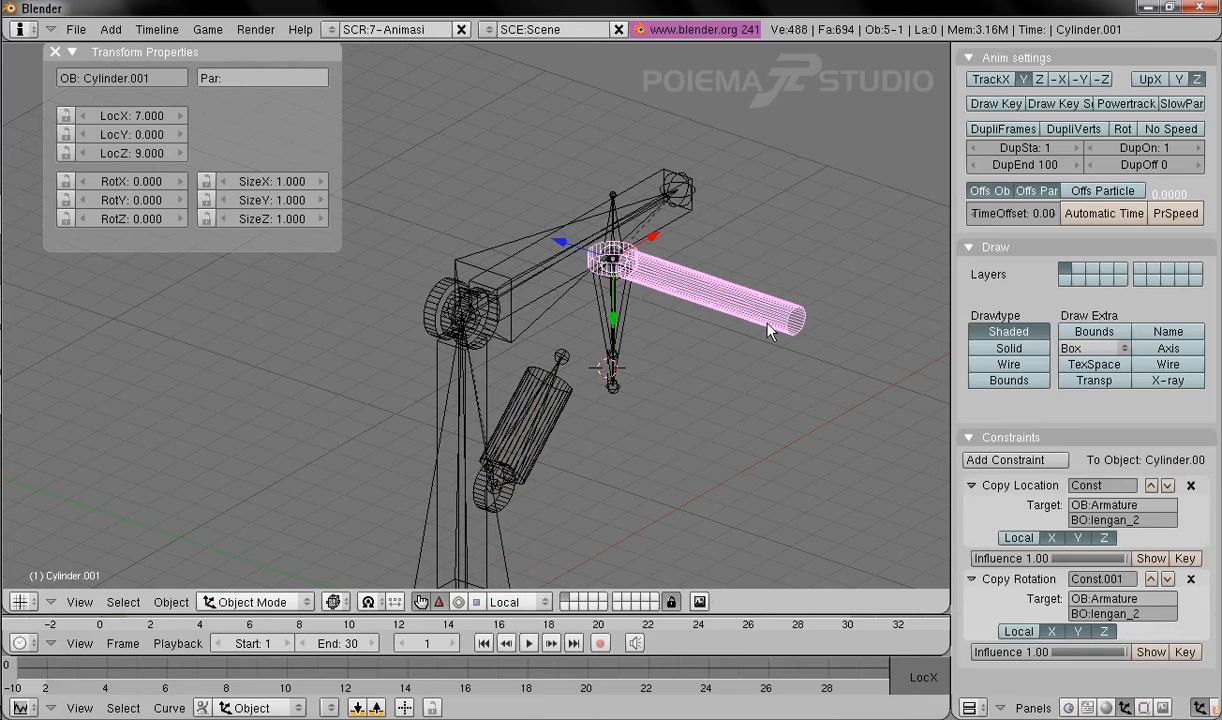
click(521, 603)
middle_drag(752, 328, 733, 340)
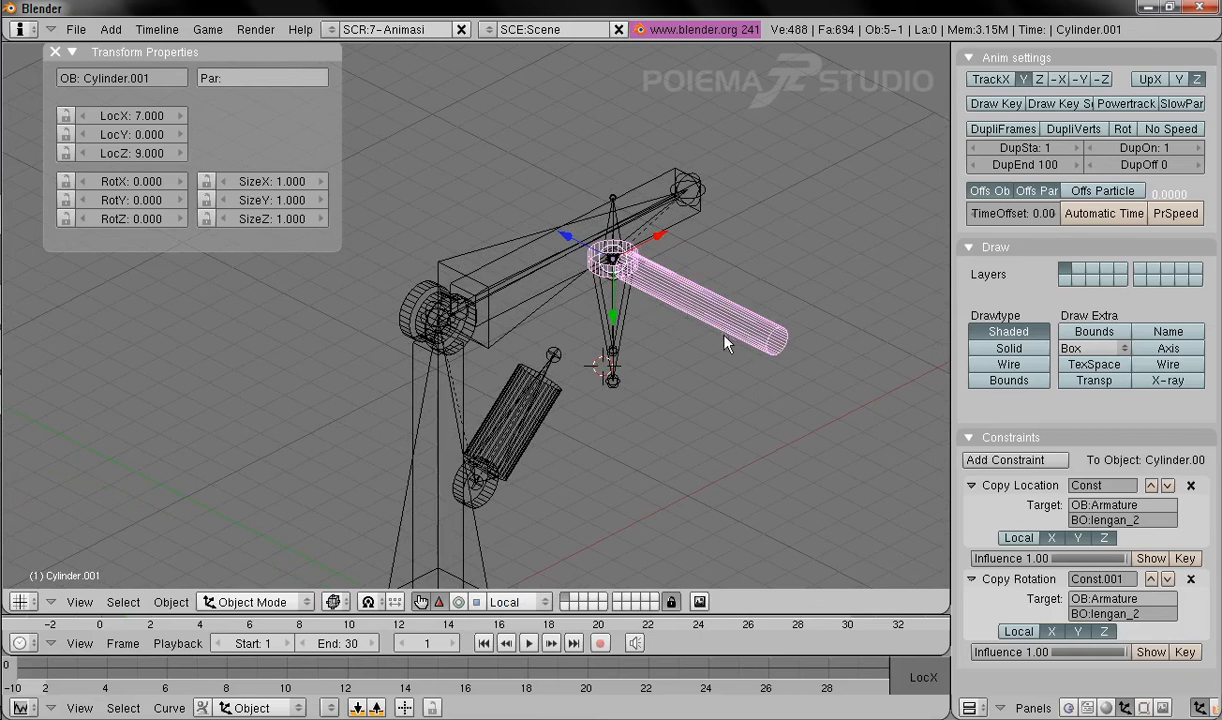
middle_drag(626, 290, 688, 315)
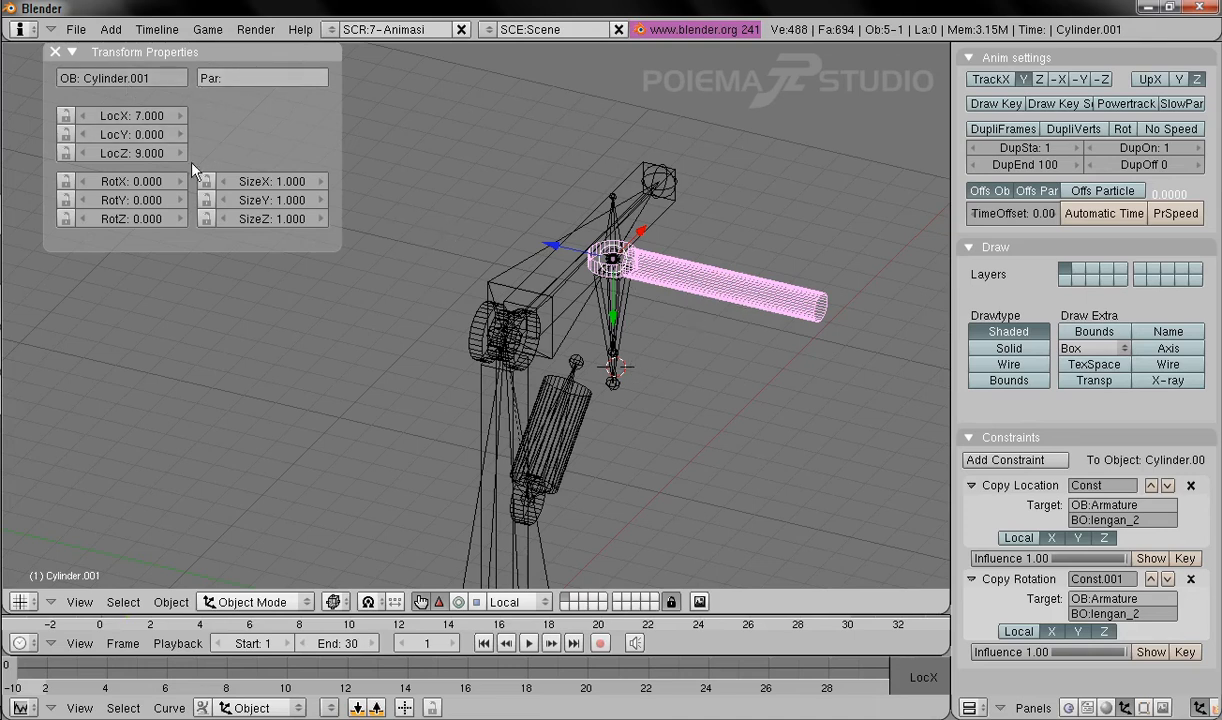
Step: Set the cylinder's X rotation to 90 and remove its Copy Rotation constraint
click(130, 182)
key(Return)
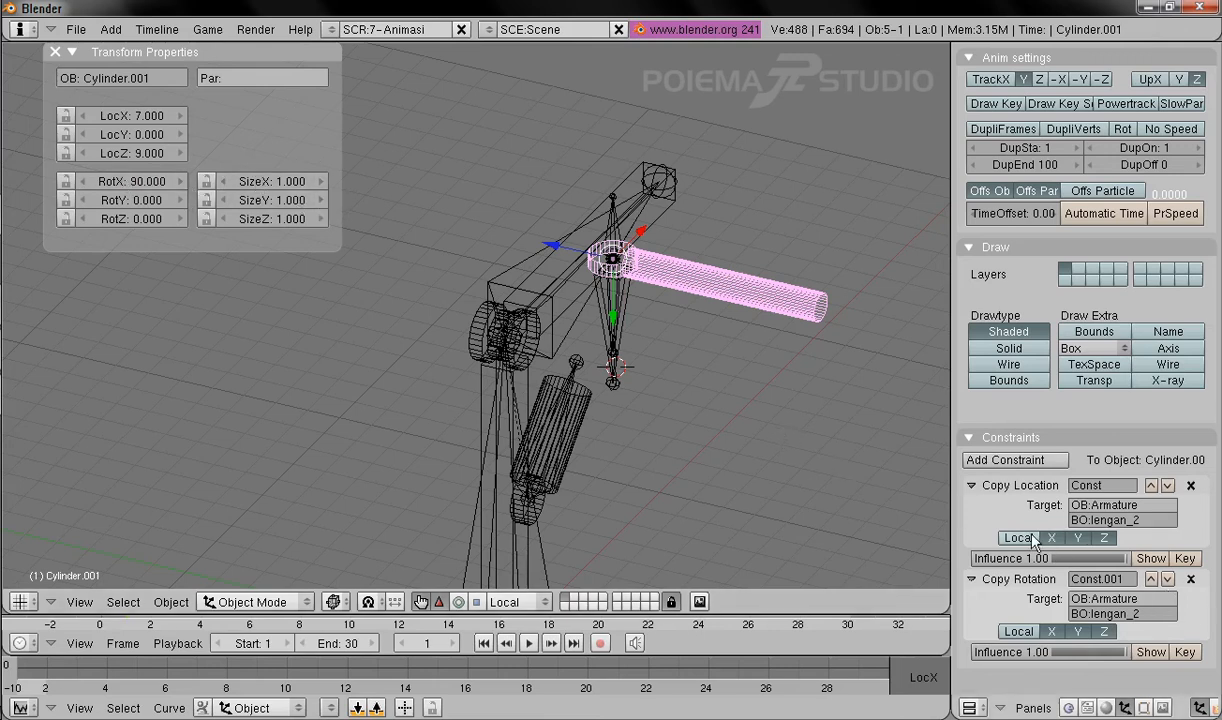
click(1190, 578)
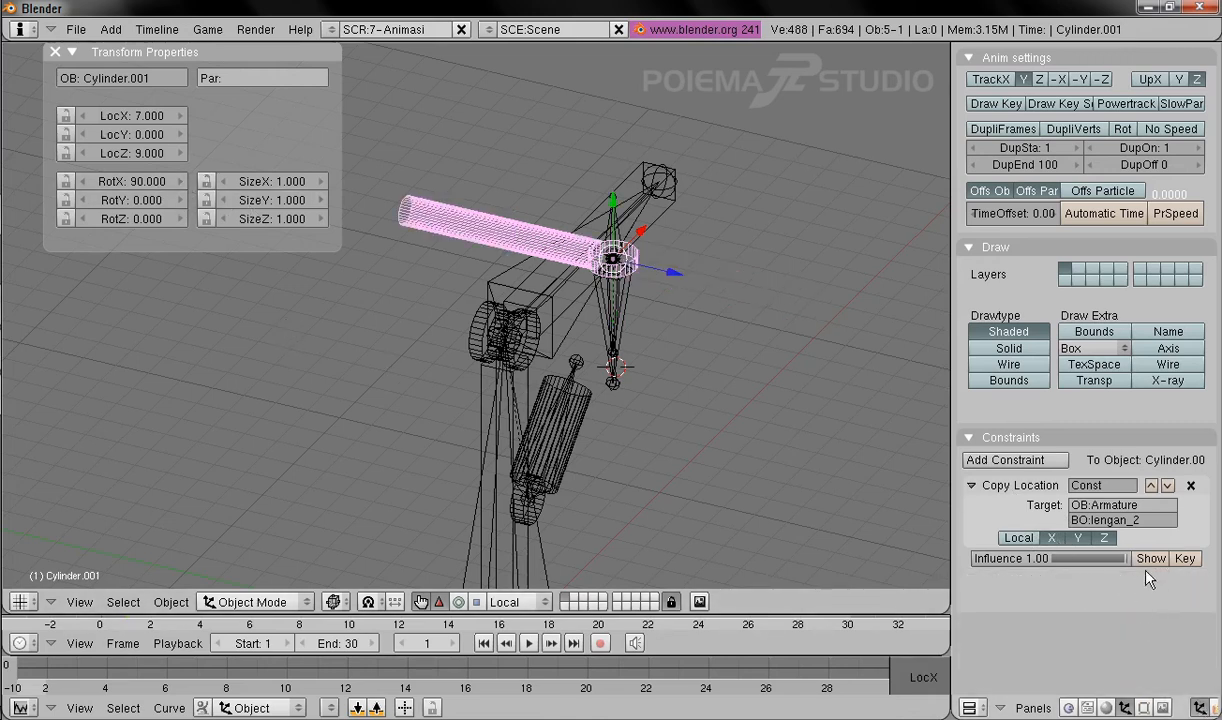
Step: Switch the cylinder's X rotation to 0 and back to 90 to compare both orientations
click(130, 184)
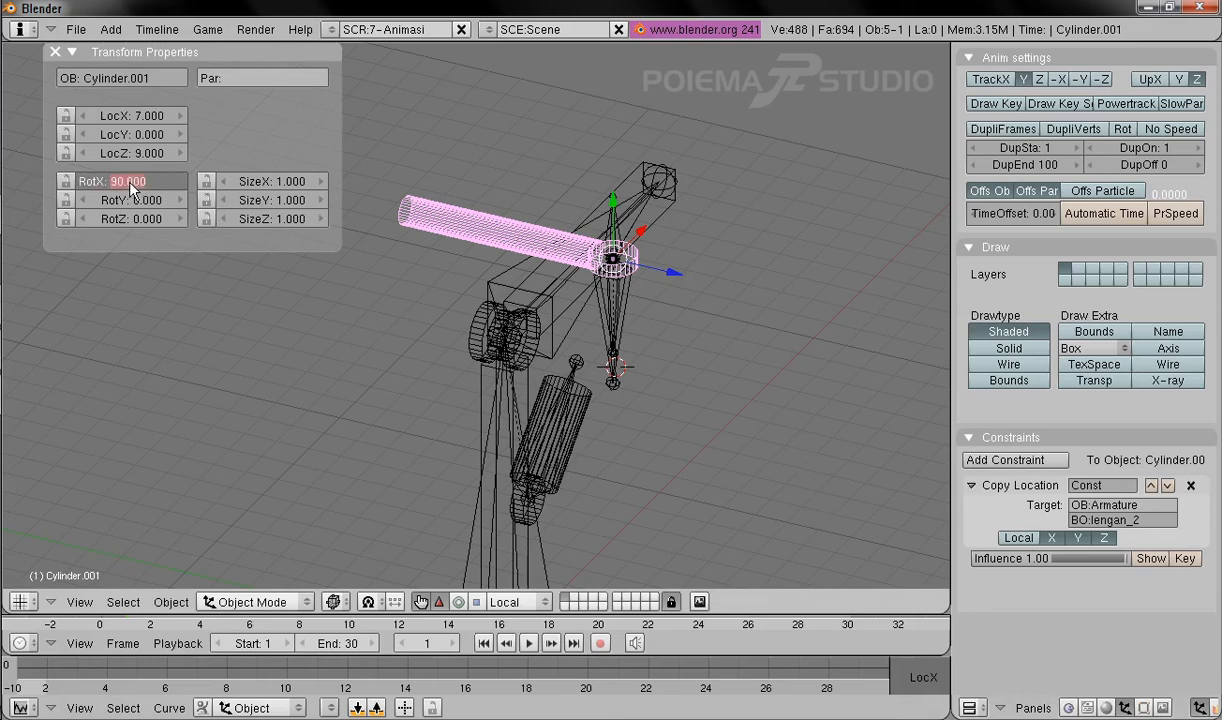
key(Return)
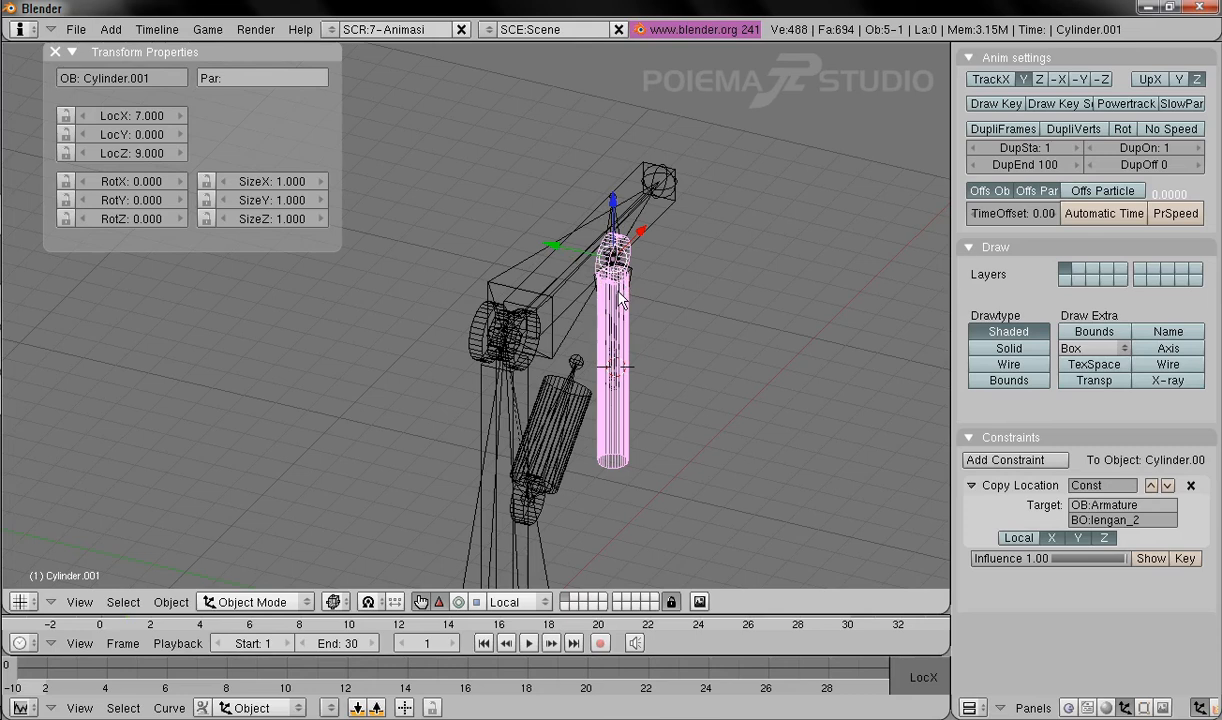
click(140, 189)
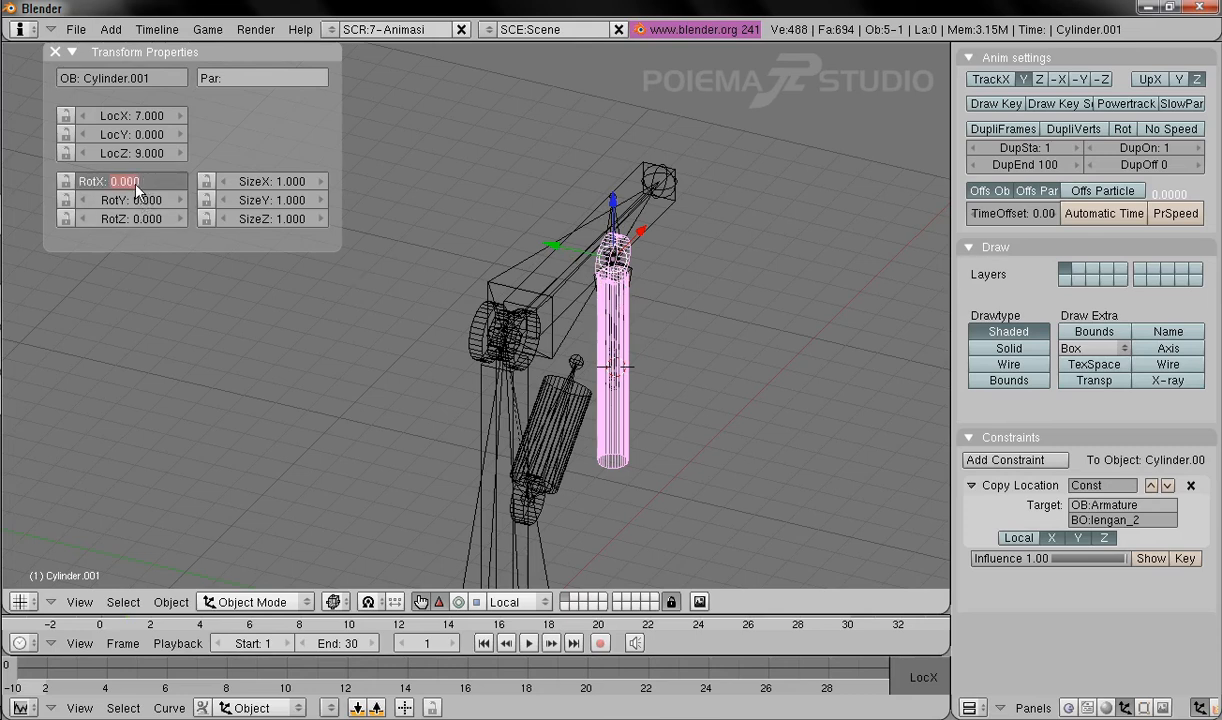
key(Return)
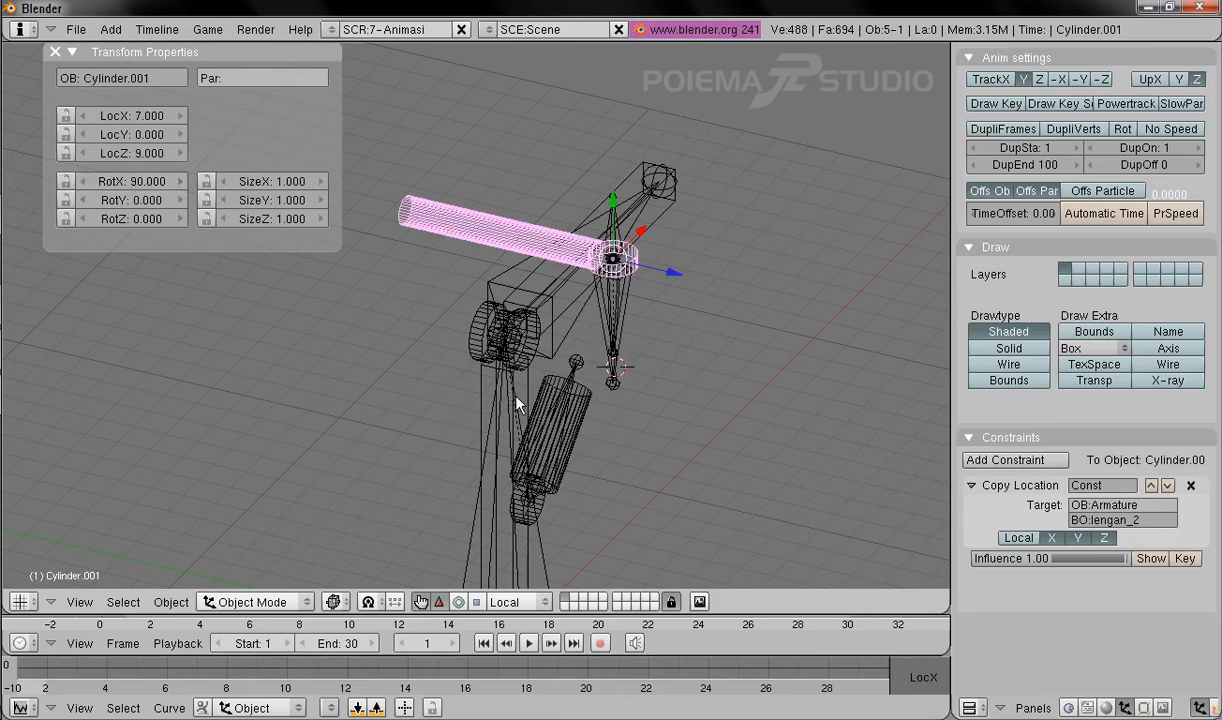
Step: Apply the size and rotation of the cylinder
click(171, 602)
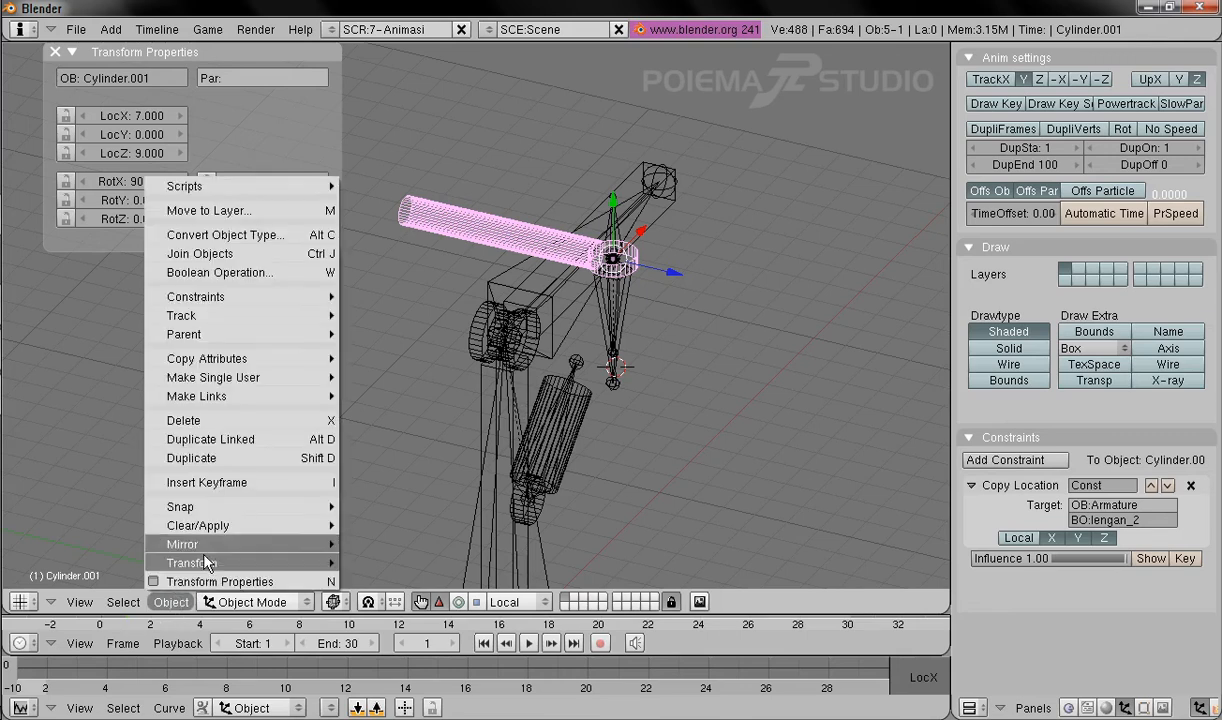
mouse_move(238, 532)
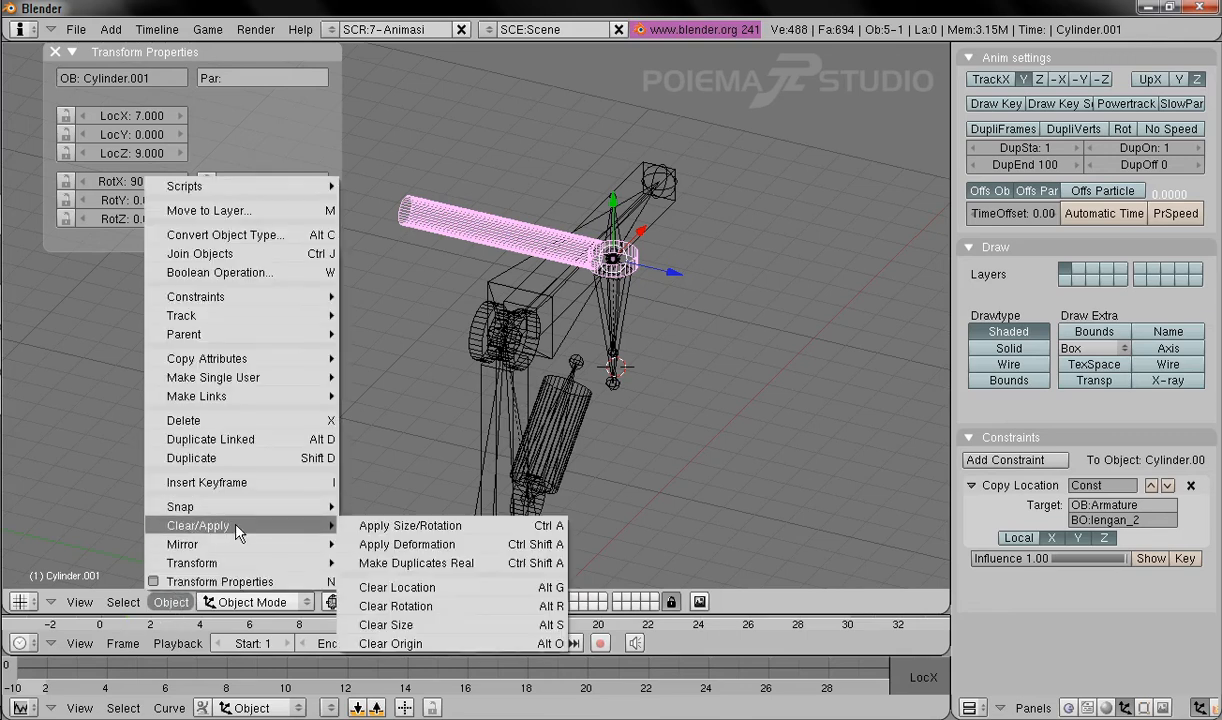
click(454, 532)
click(454, 534)
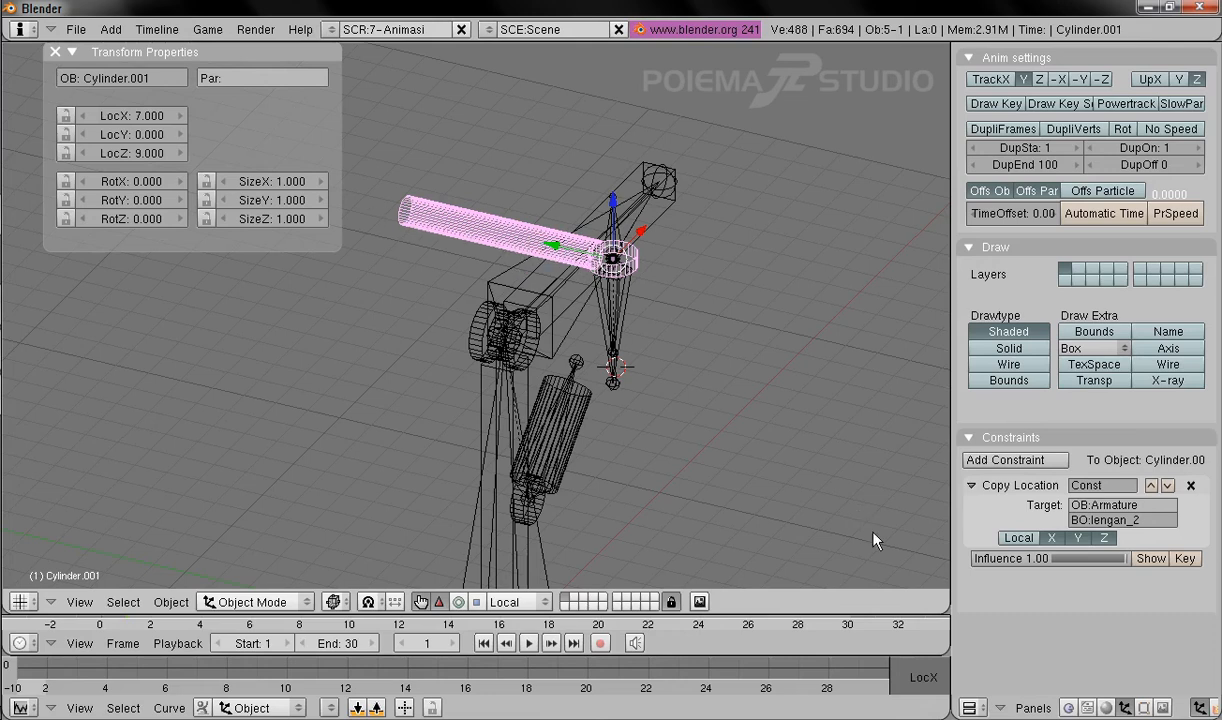
Step: Add a new Copy Rotation constraint to the cylinder, targeting the object Armature and its bone lengan_2
click(1030, 466)
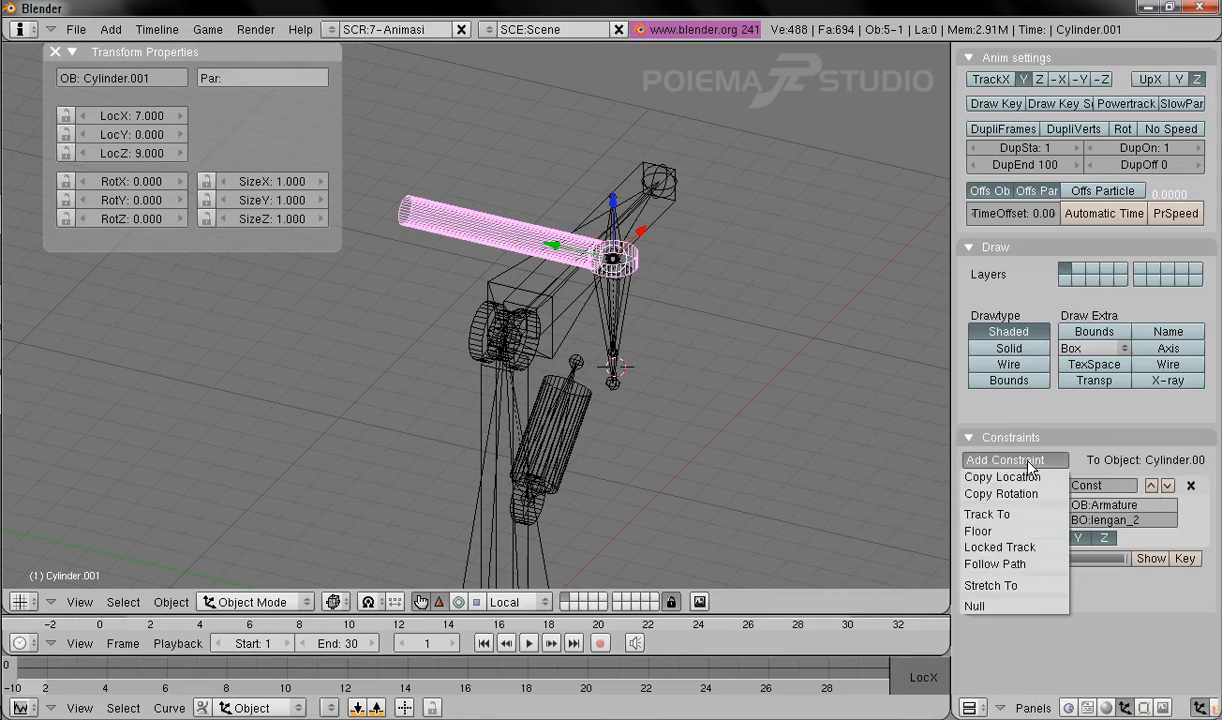
click(1000, 491)
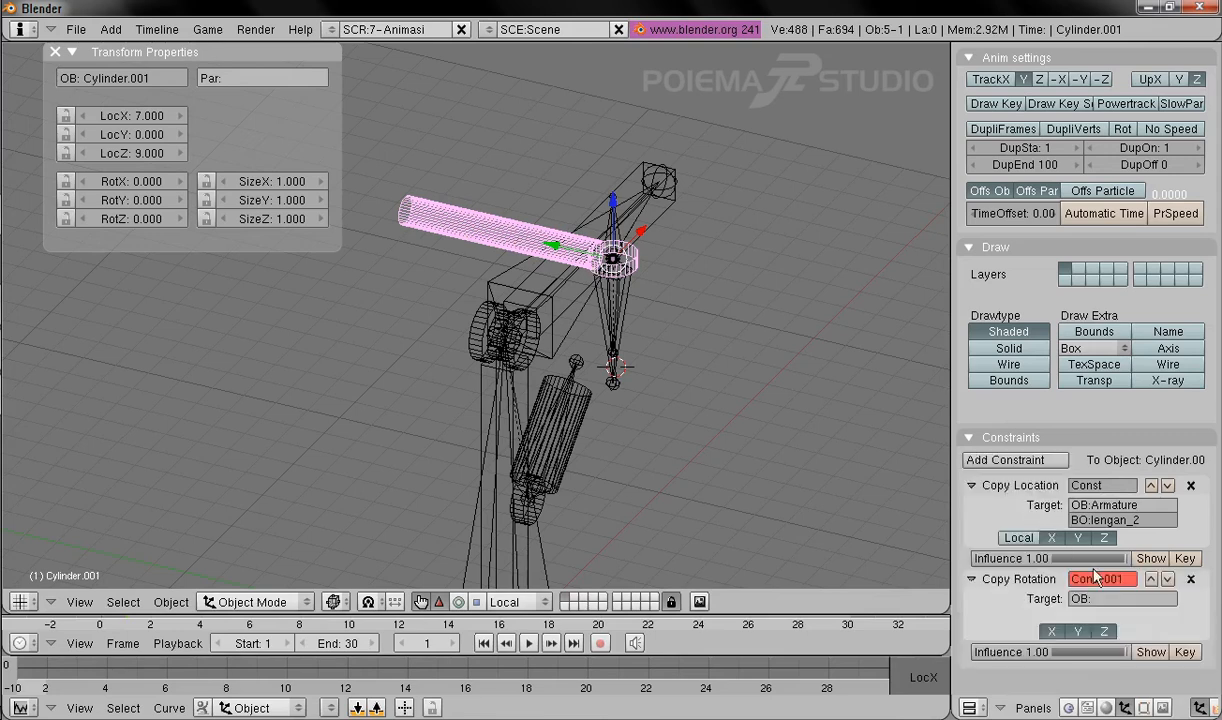
click(1132, 603)
text(Armature)
key(Return)
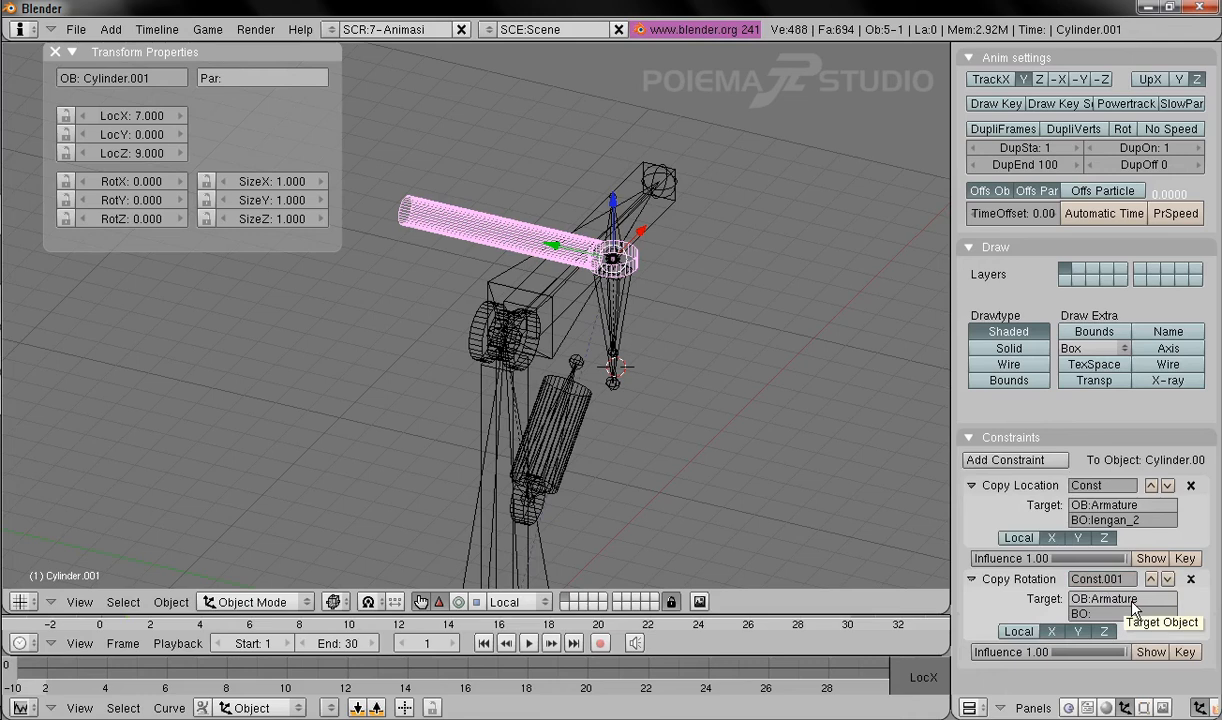
click(1134, 615)
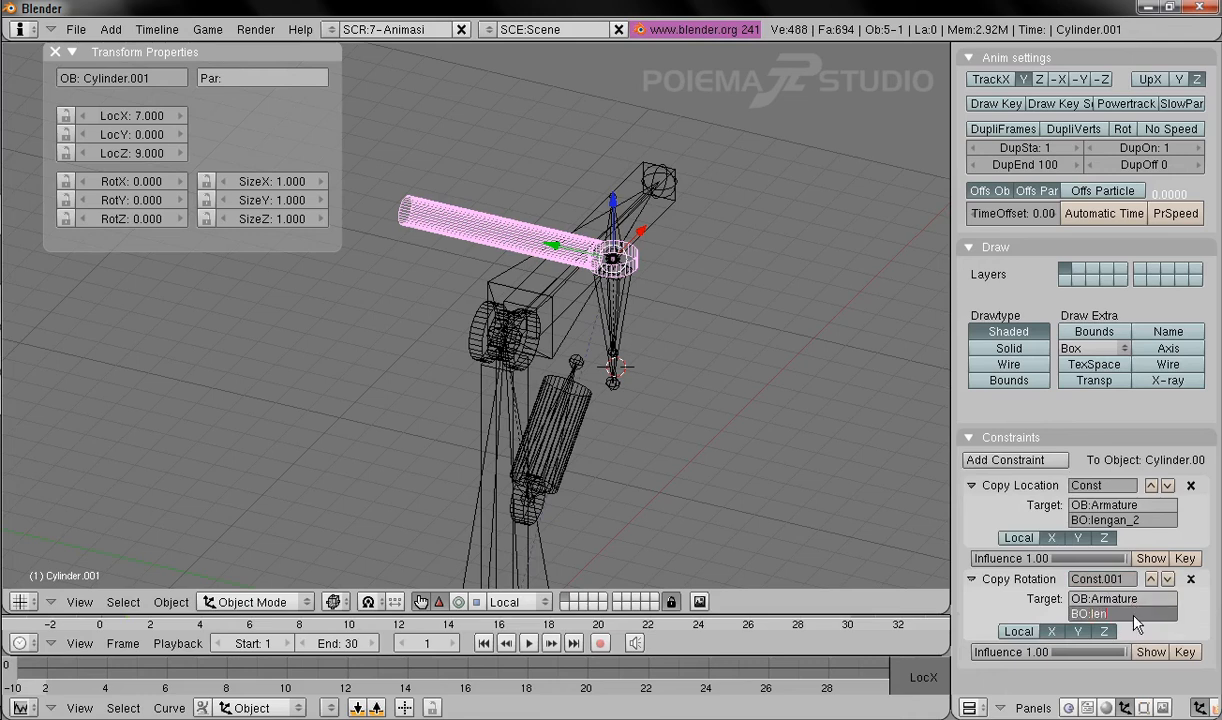
text(lengan_2)
key(Return)
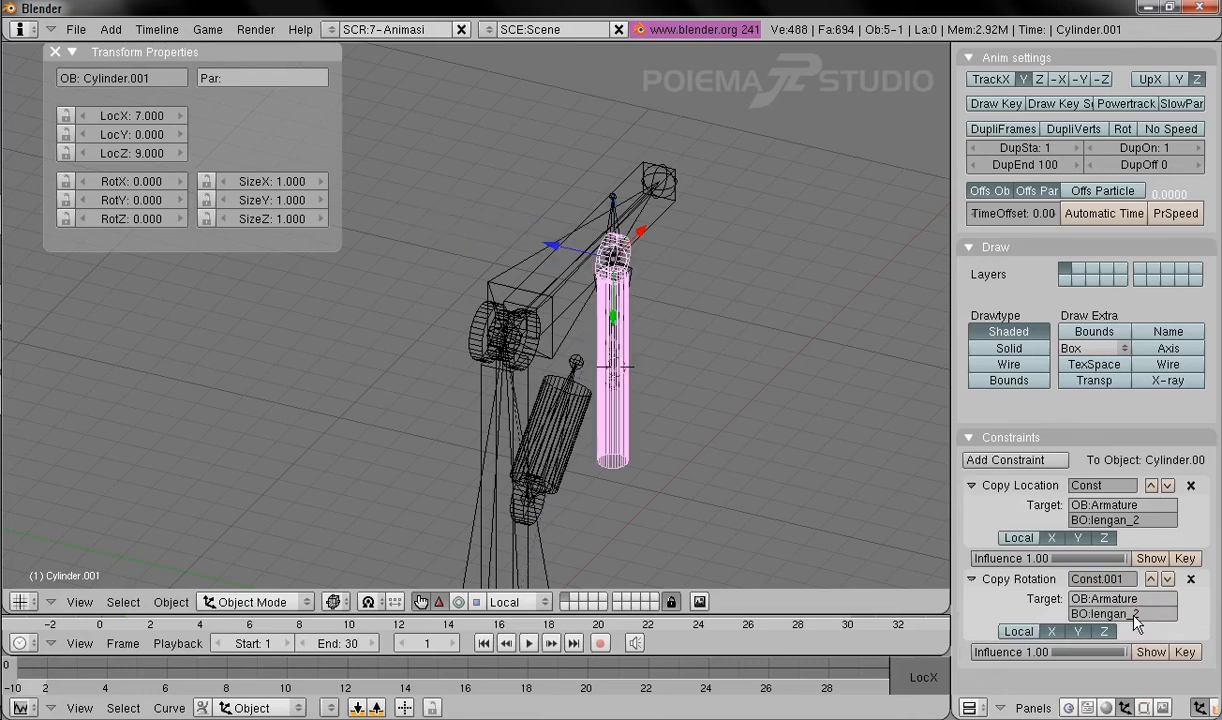
Step: In front view, rotate the horizontal arm bone to test how the cylinder follows, and clear the bone's rotation
middle_drag(787, 535, 647, 317)
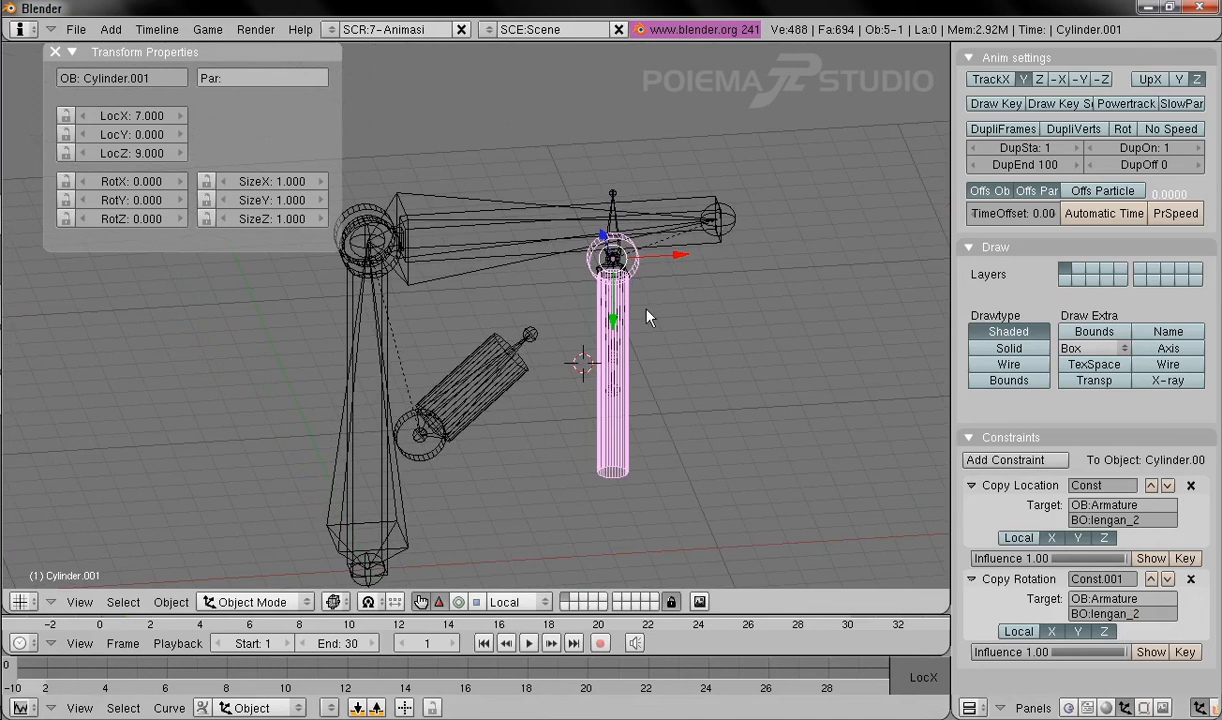
click(79, 602)
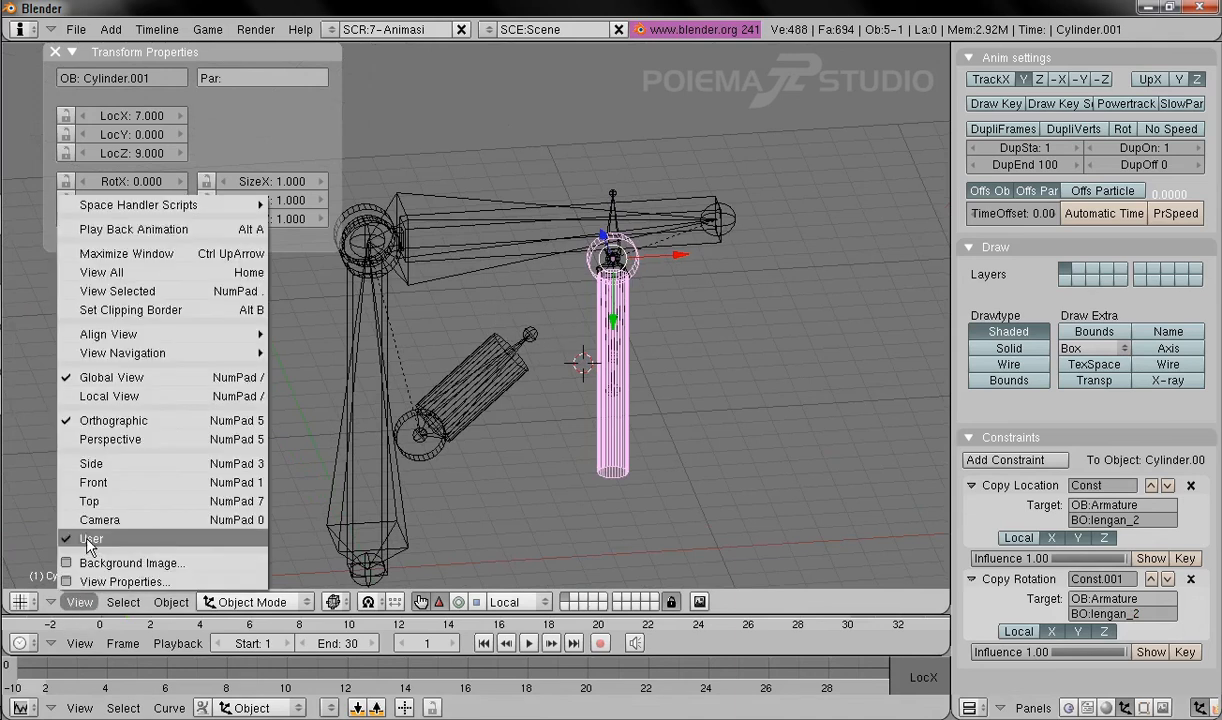
click(91, 501)
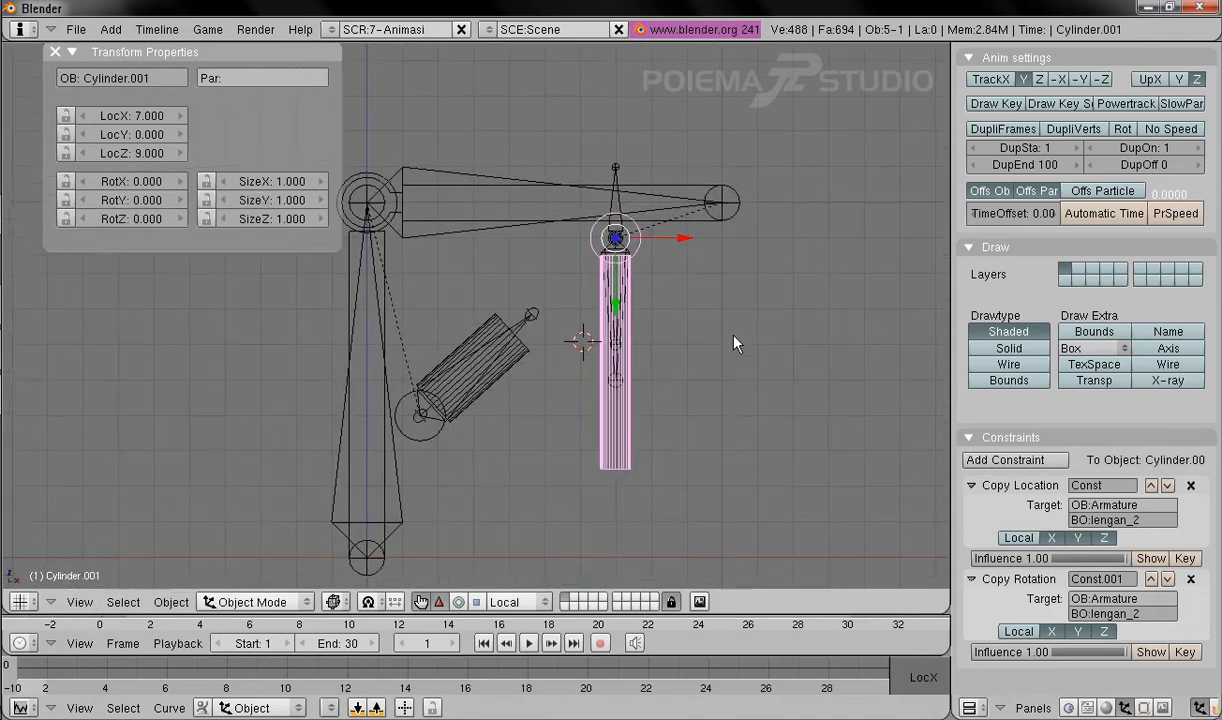
scroll(686, 329, up, 3)
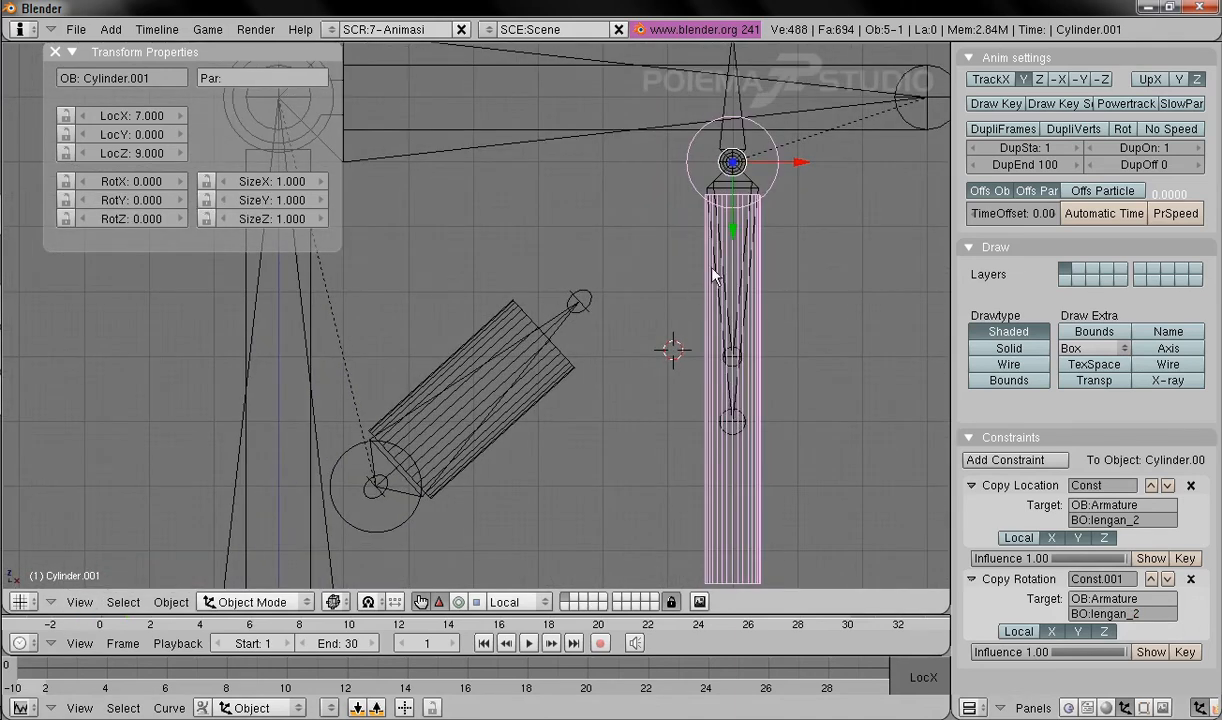
scroll(605, 314, down, 3)
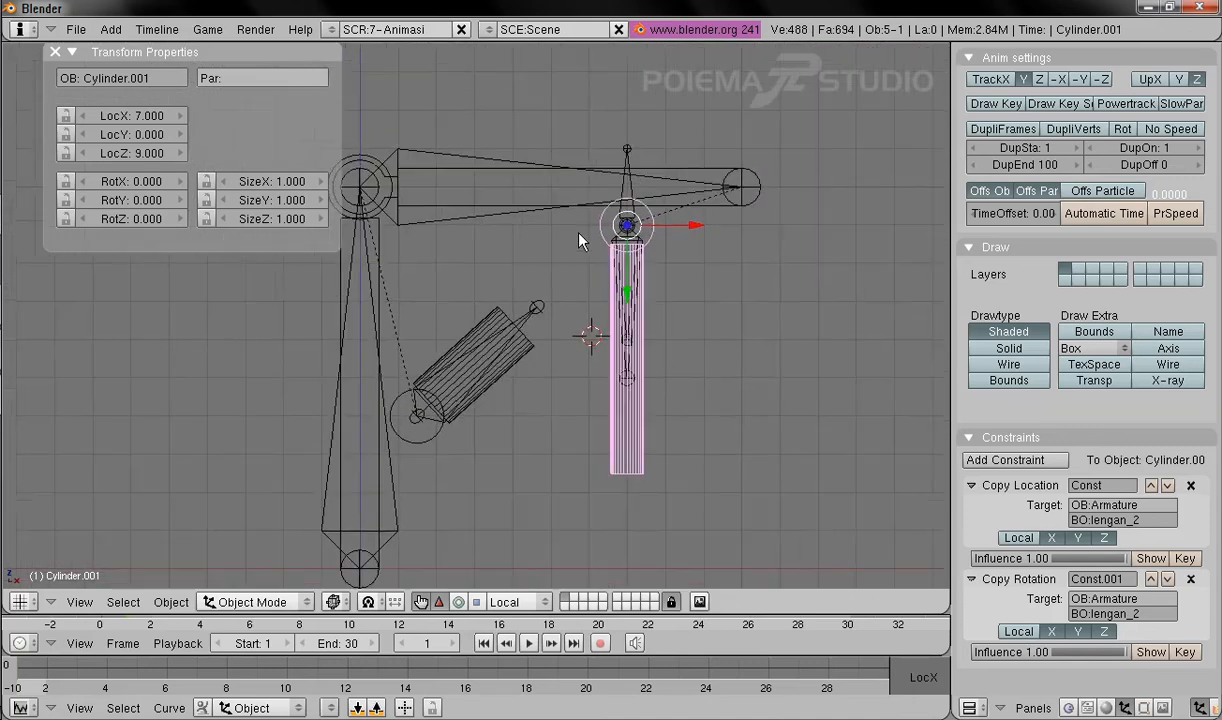
right_click(437, 230)
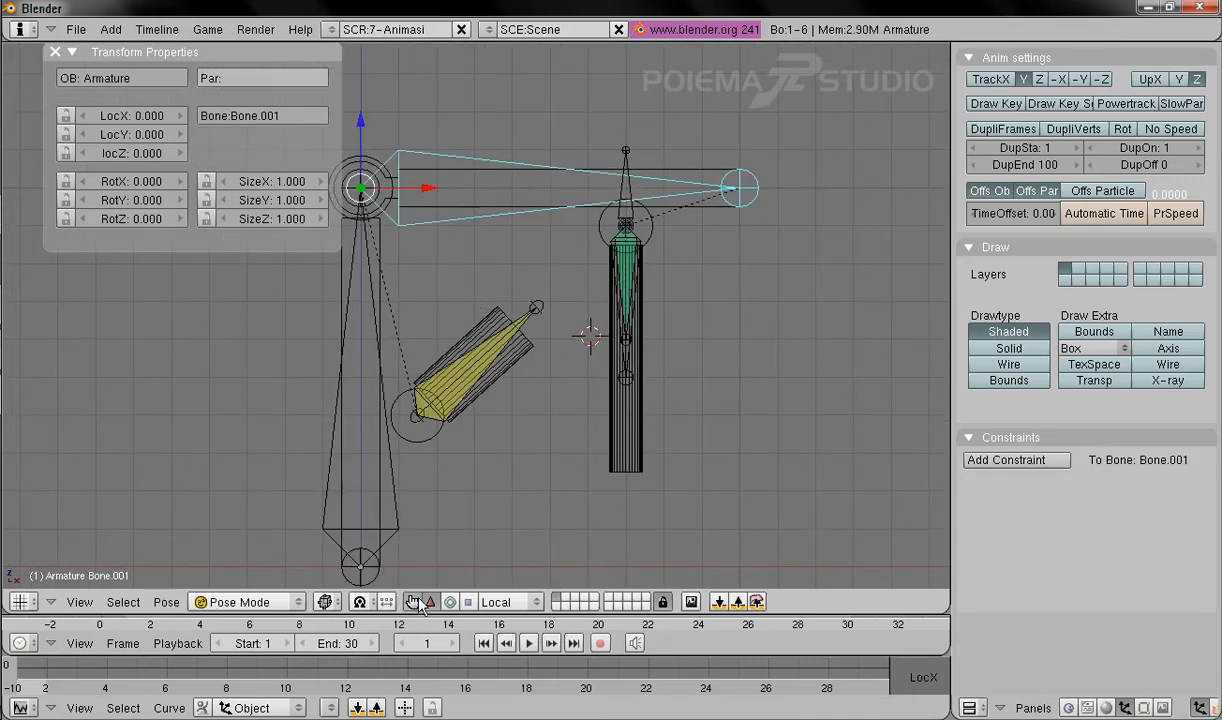
click(450, 602)
drag(369, 253, 458, 317)
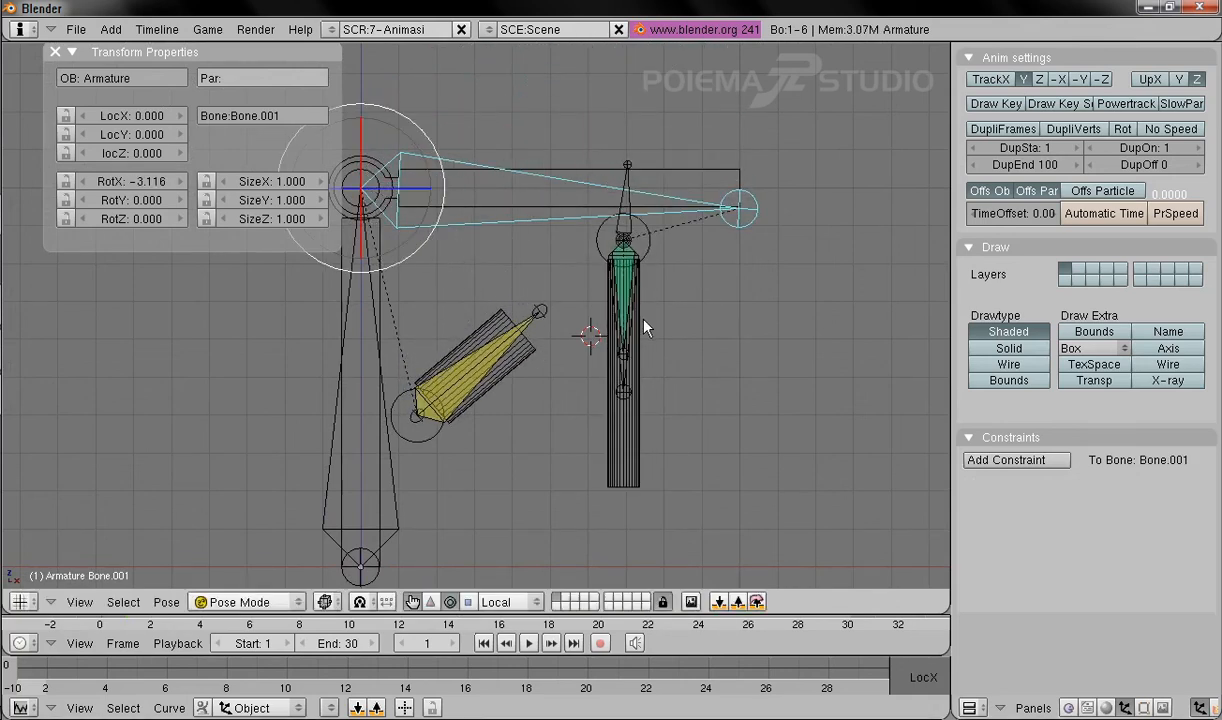
key(alt+r)
Step: Rotate the upright base bone to test the motion of the whole rig, and clear its rotation
right_click(381, 370)
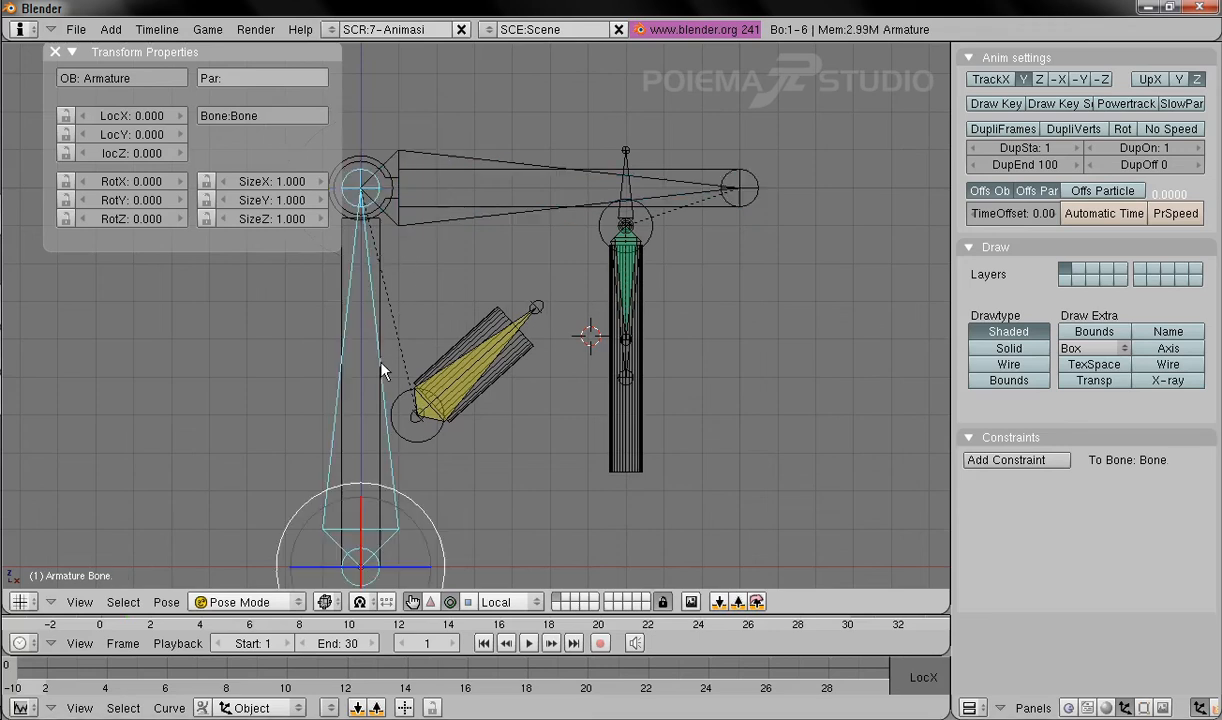
key(r)
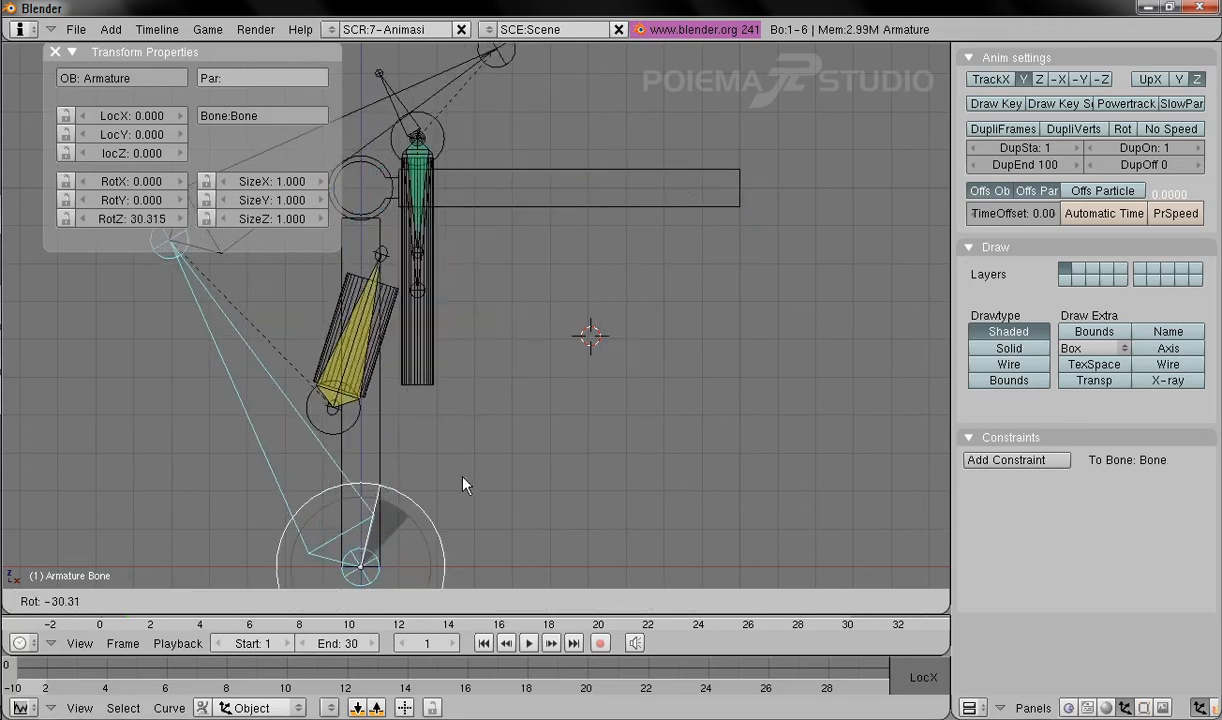
click(674, 335)
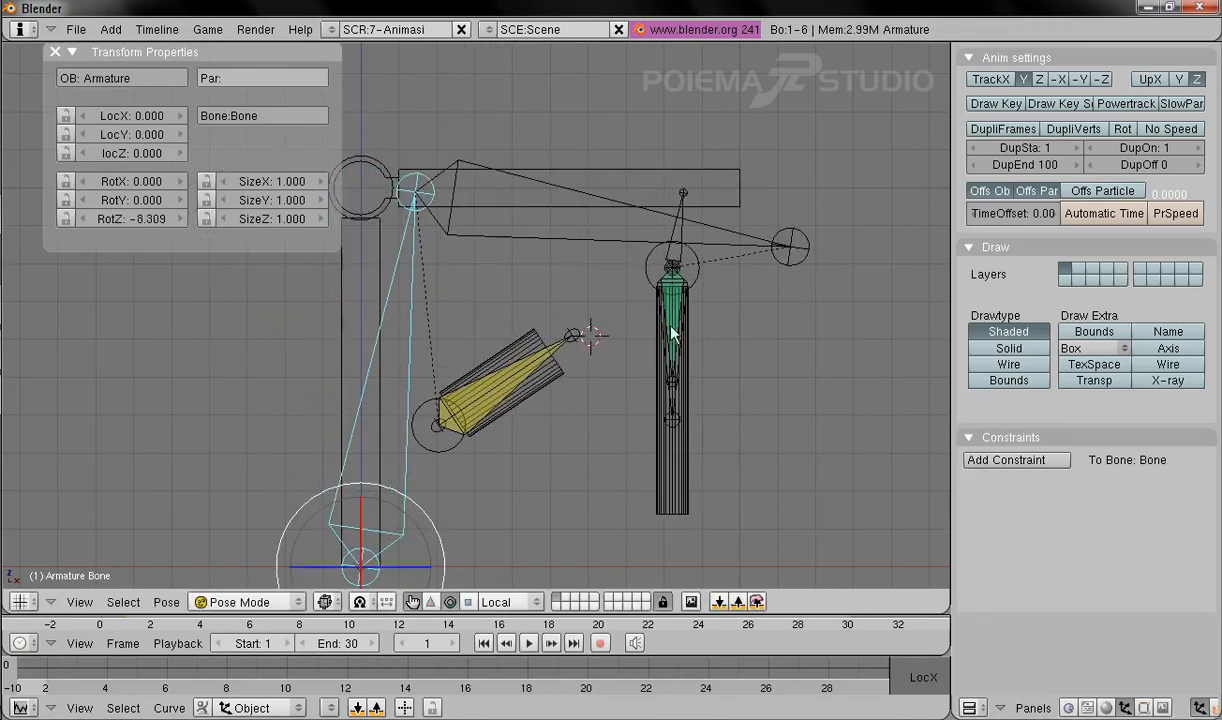
key(alt+r)
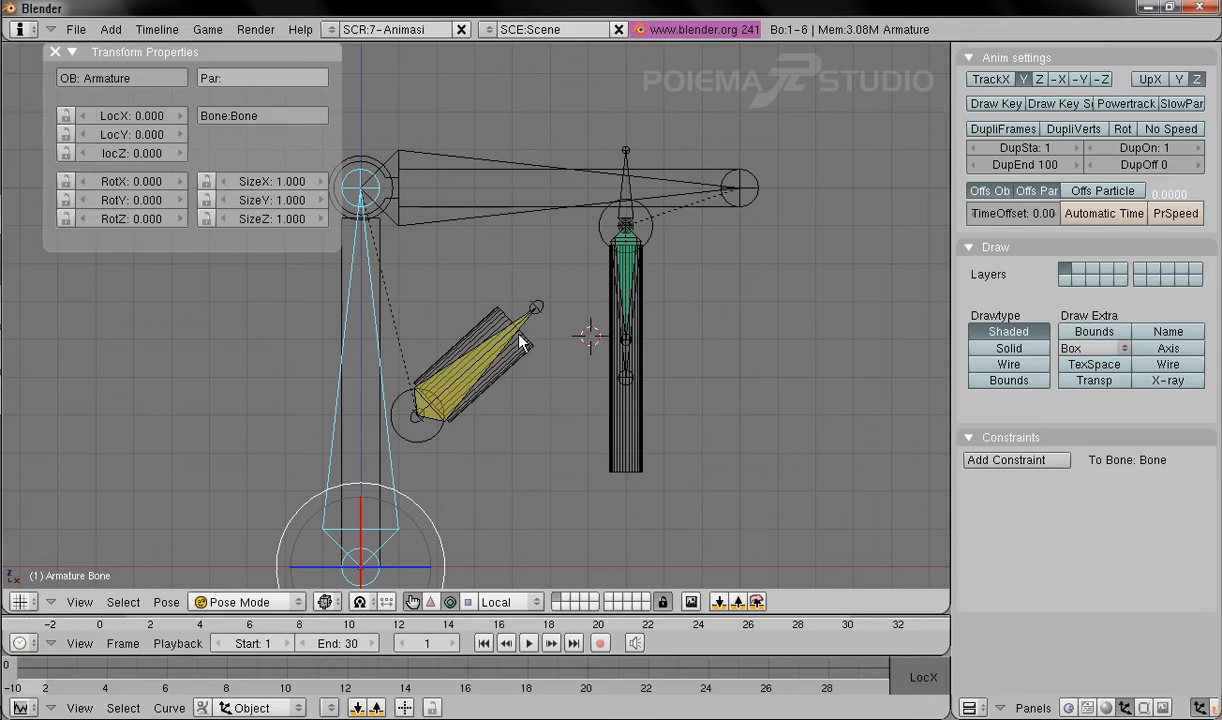
Step: Add a Stretch To constraint to the lengan_2 bone, with Armature as target object and lengan_1 as target bone
right_click(637, 383)
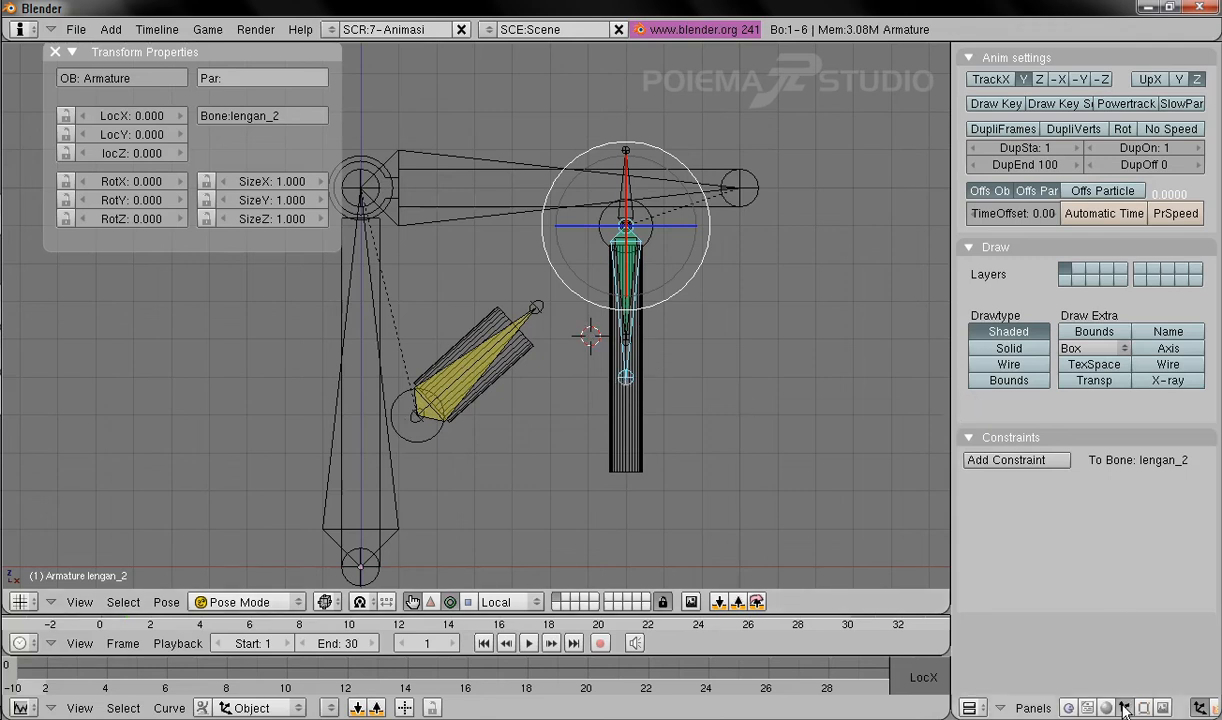
click(1020, 462)
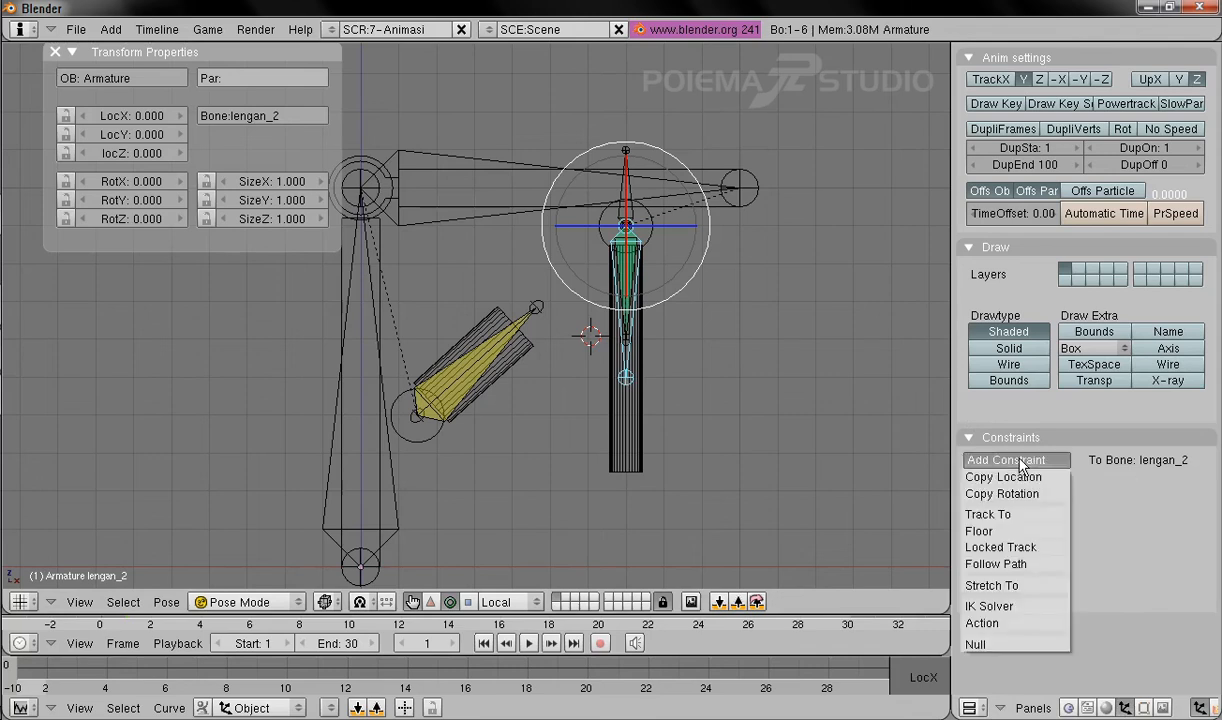
click(1040, 587)
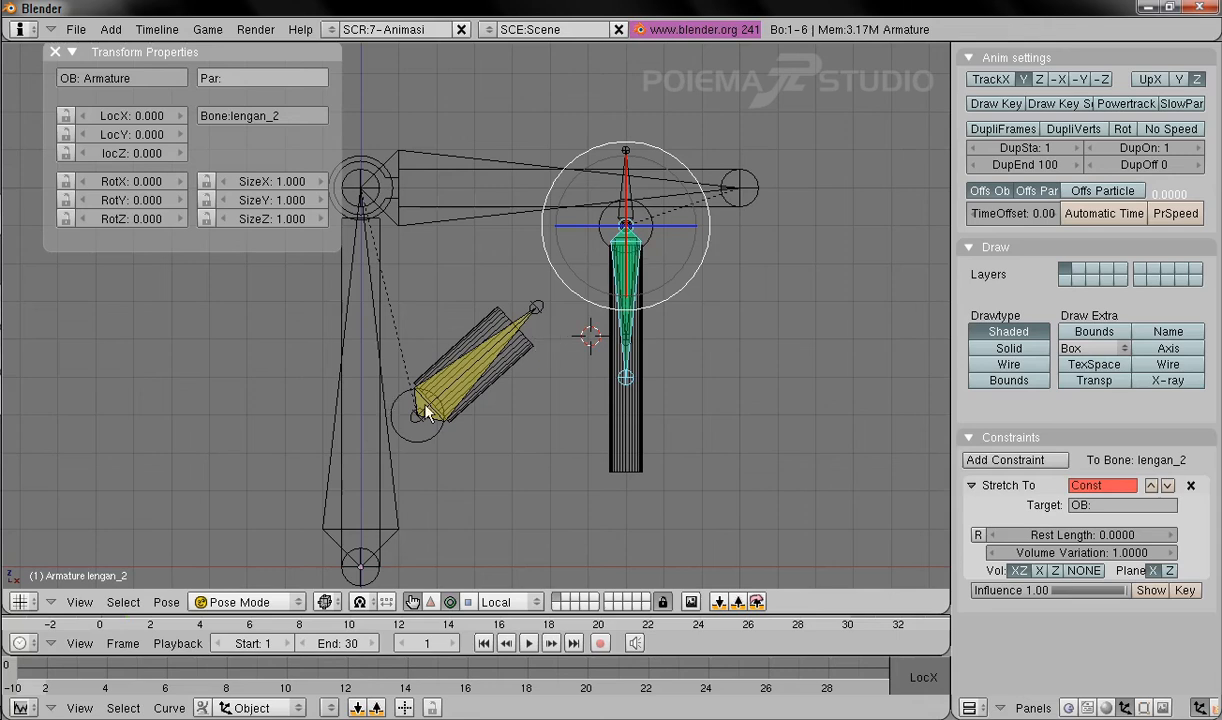
click(1134, 507)
text(Arm)
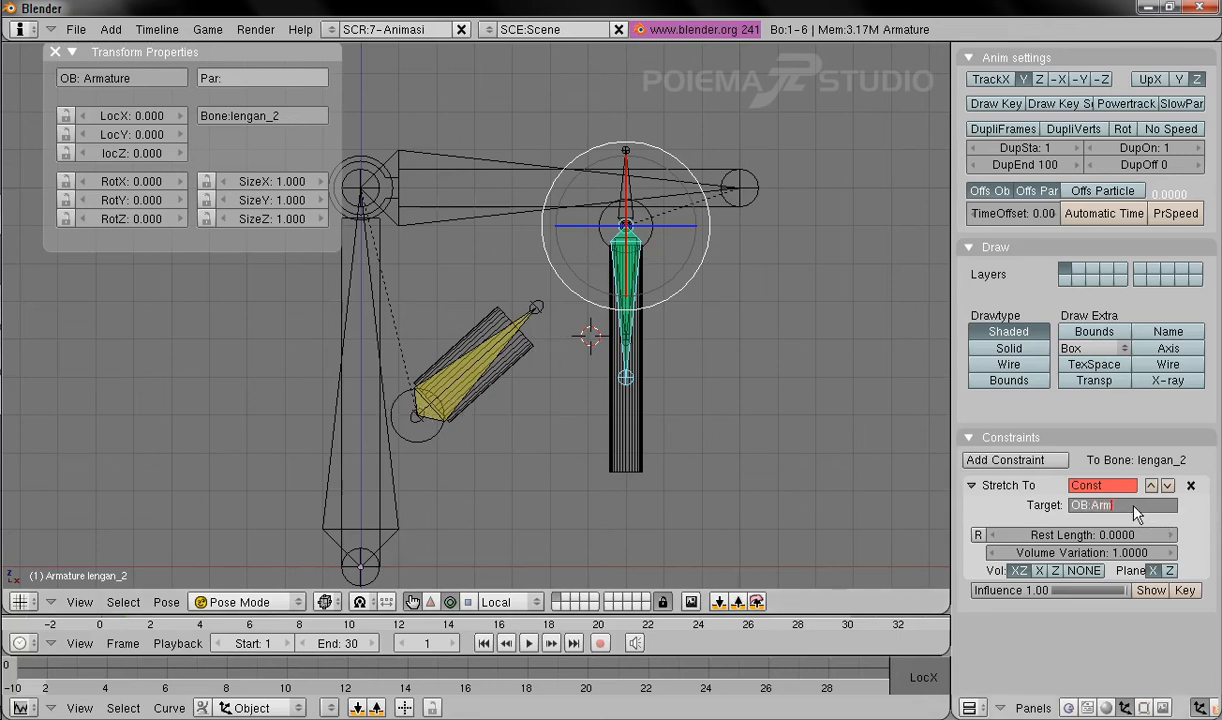
text(ature)
key(Return)
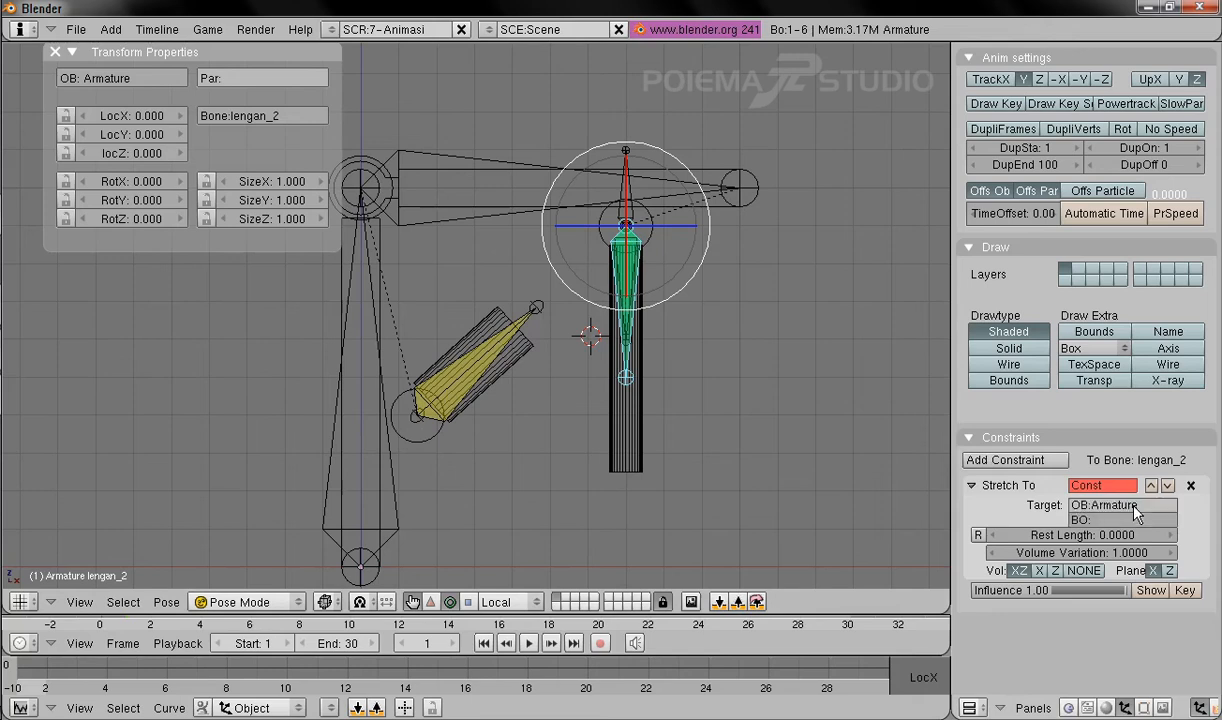
click(1136, 520)
text(lengan_)
key(Return)
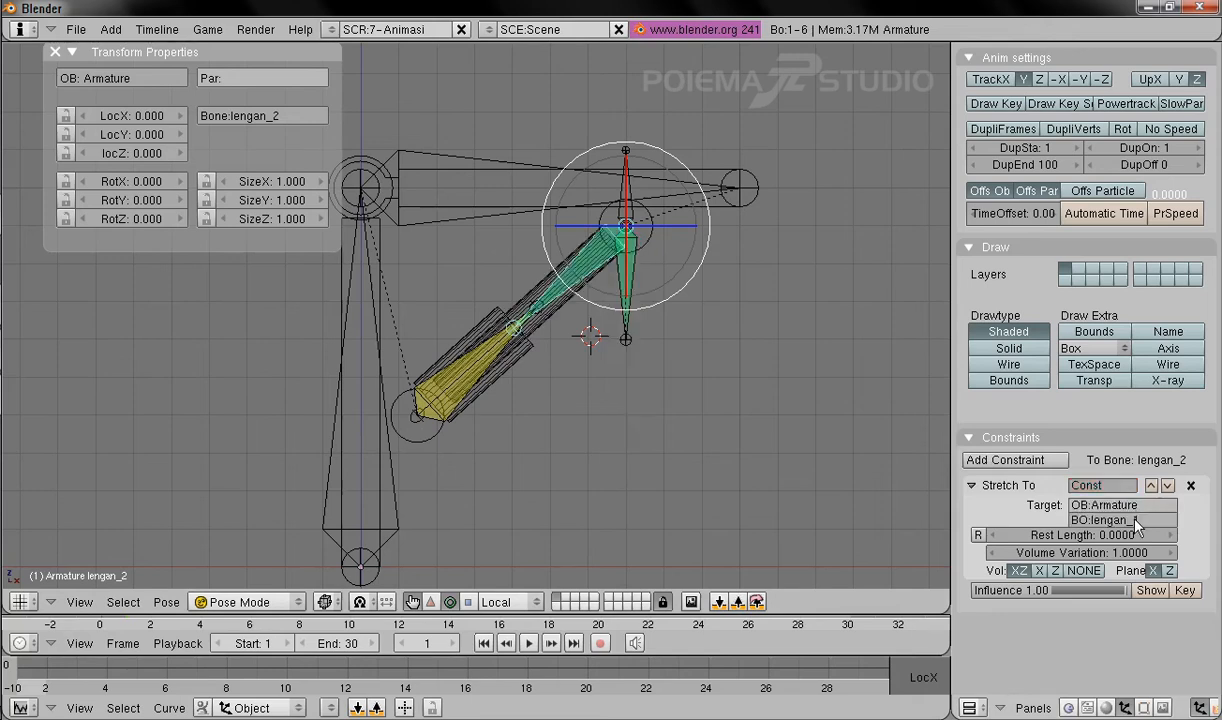
text(1)
key(Return)
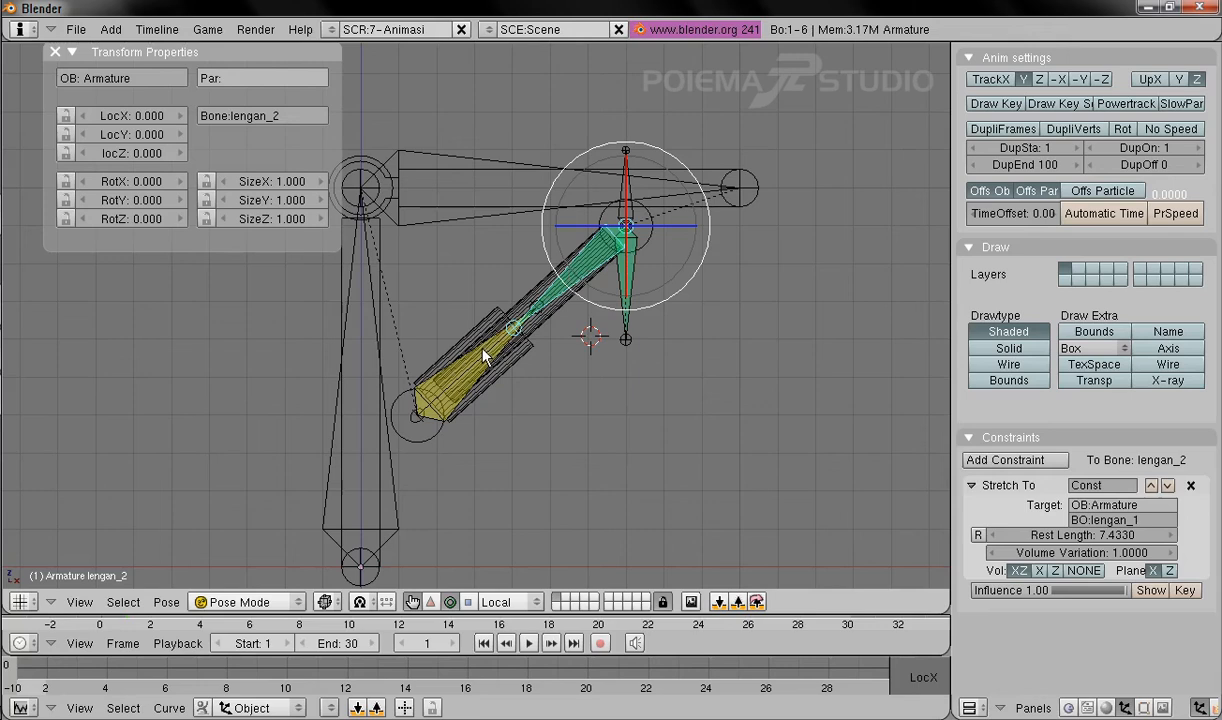
Step: Test the stretching piston by rotating the horizontal arm bone, and cancel the rotation
right_click(424, 237)
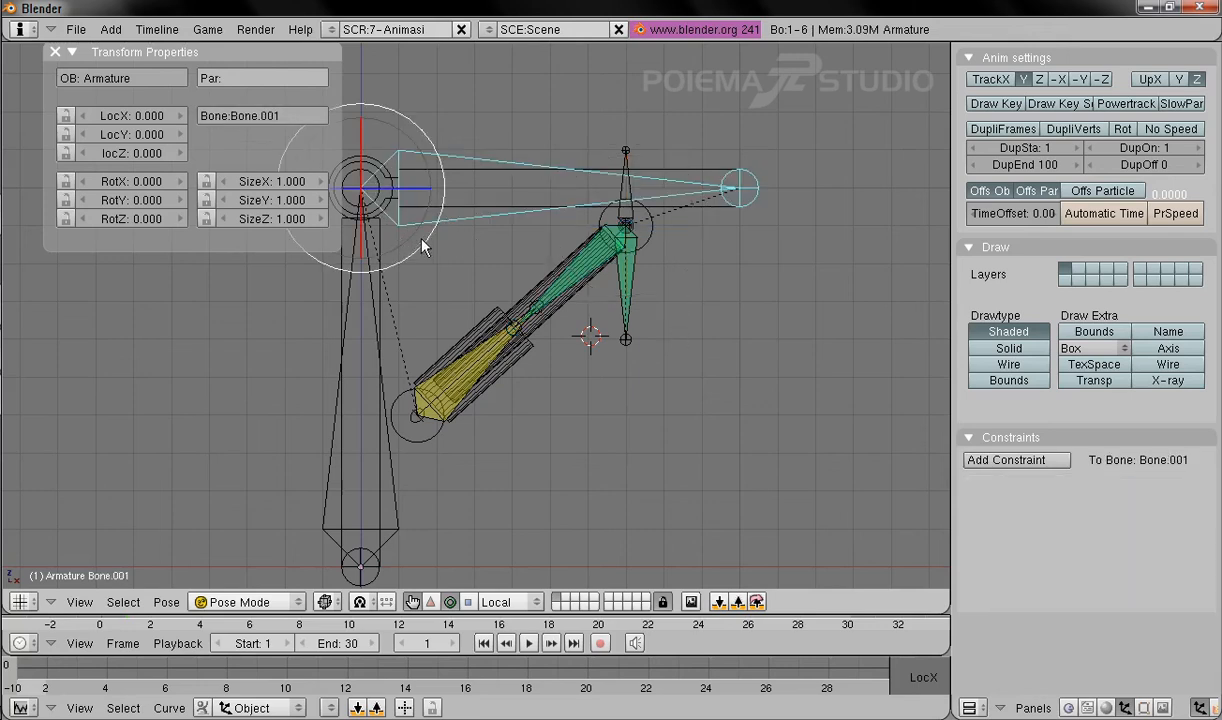
drag(424, 247, 483, 376)
key(Escape)
Step: Select the inner piston cylinder, open its mesh in Edit Mode and deselect all its faces
right_click(540, 285)
right_click(538, 340)
right_click(548, 332)
right_click(559, 333)
right_click(559, 340)
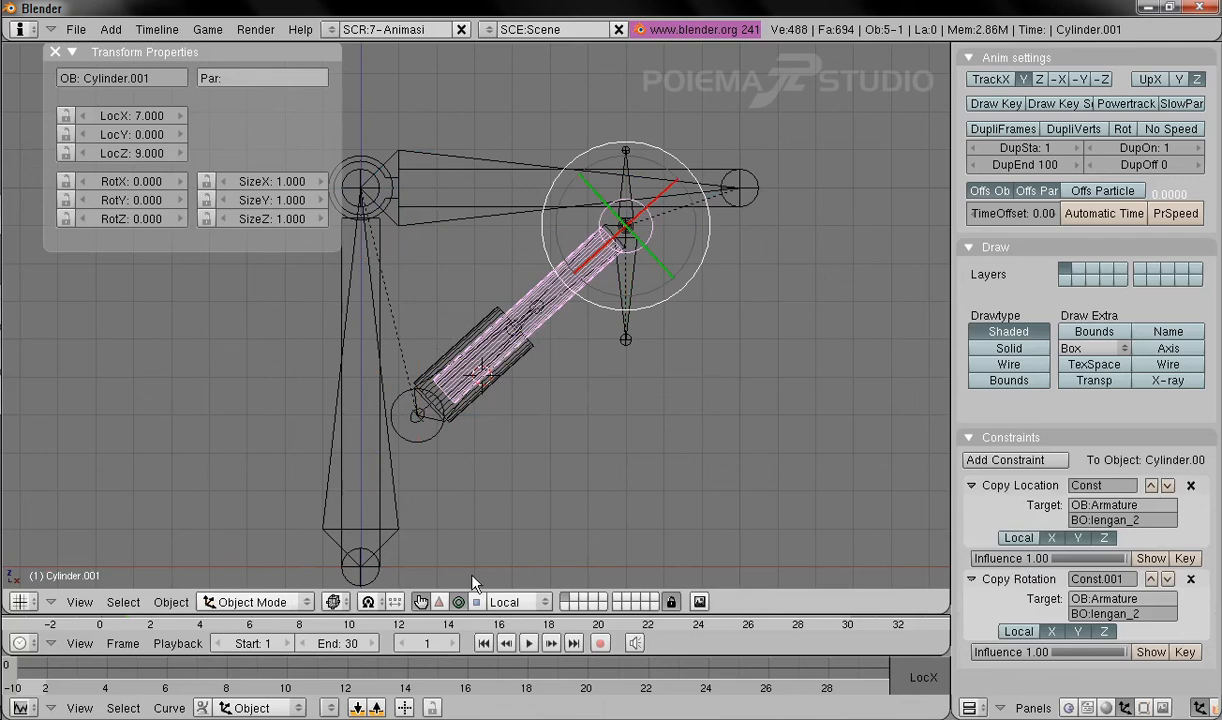
click(255, 603)
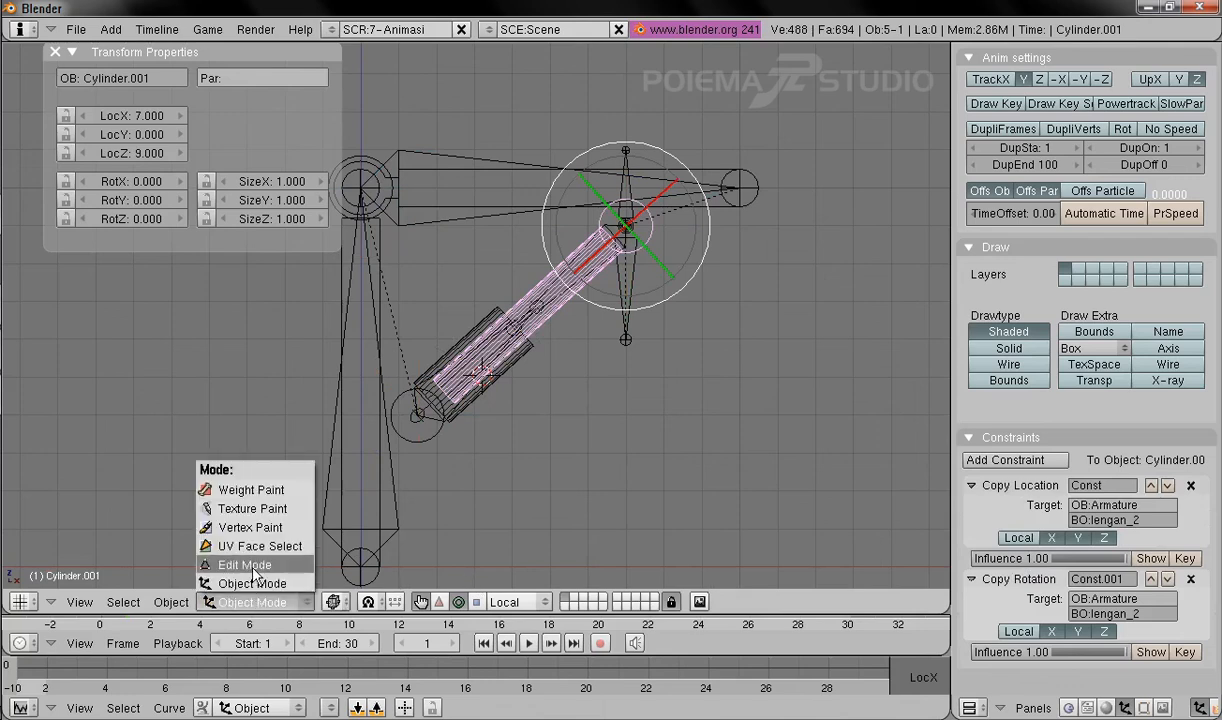
click(250, 578)
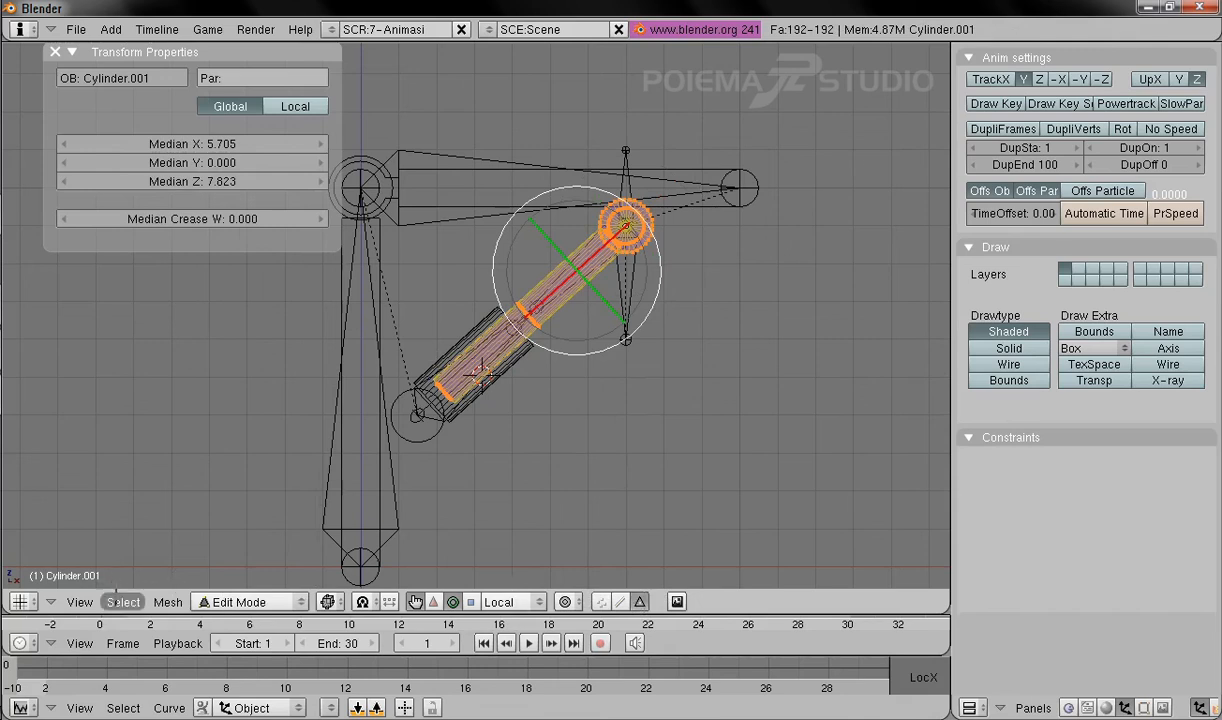
click(123, 602)
click(195, 557)
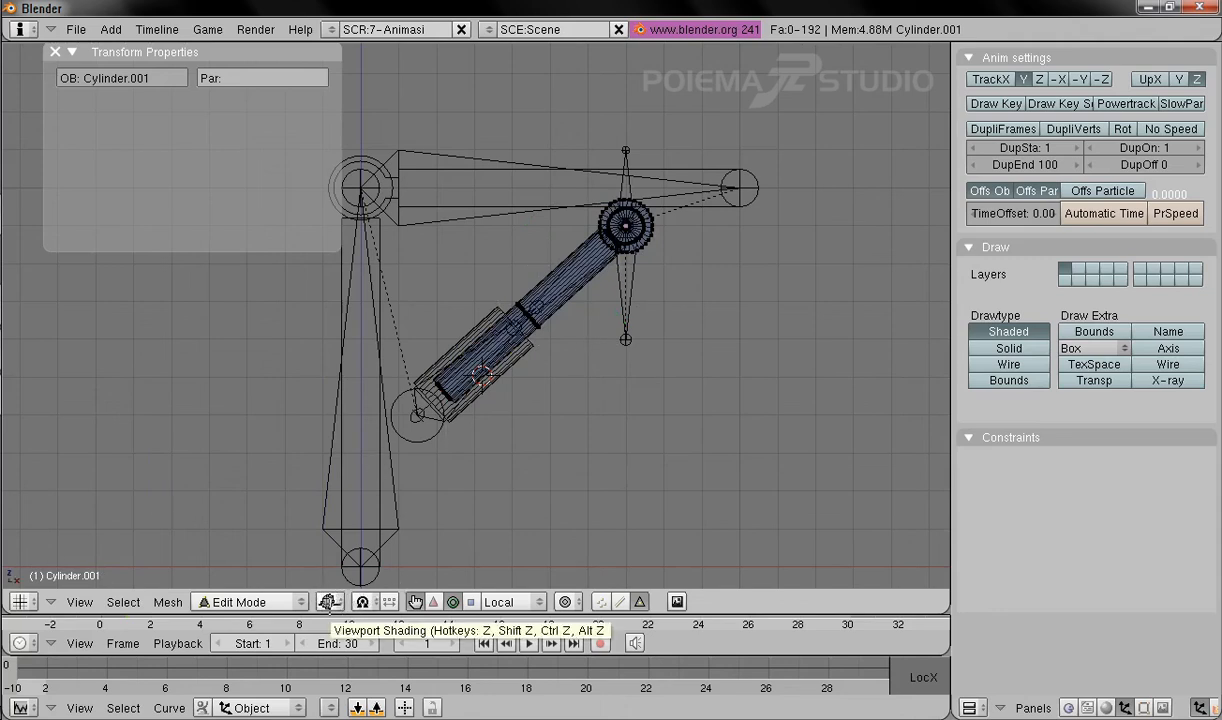
Step: Border-select the ring of faces at the lower end of the inner piston cylinder
click(123, 601)
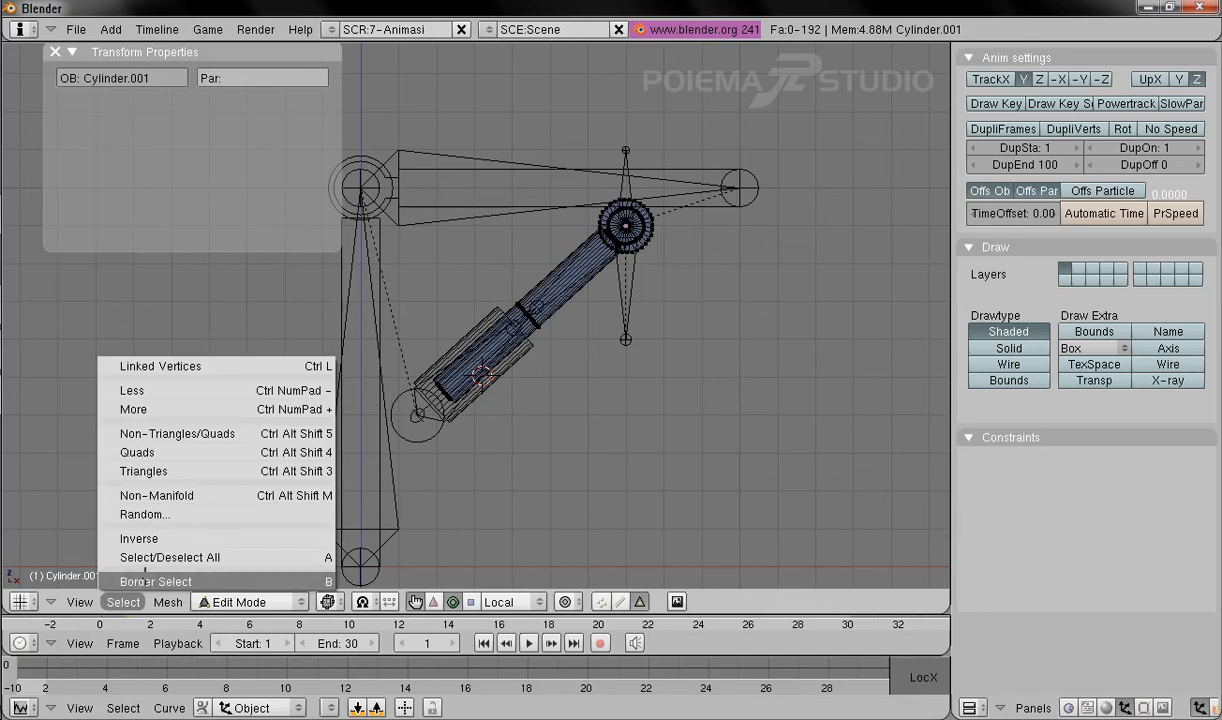
click(145, 580)
drag(410, 357, 475, 413)
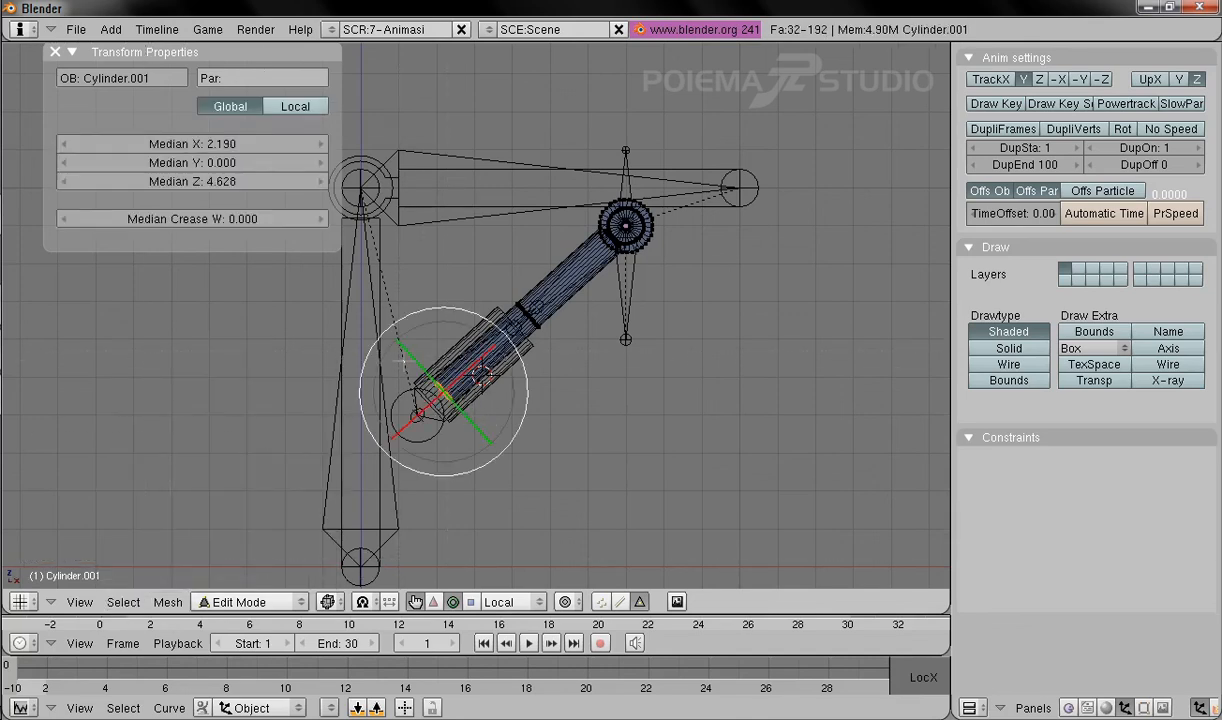
click(123, 601)
click(133, 578)
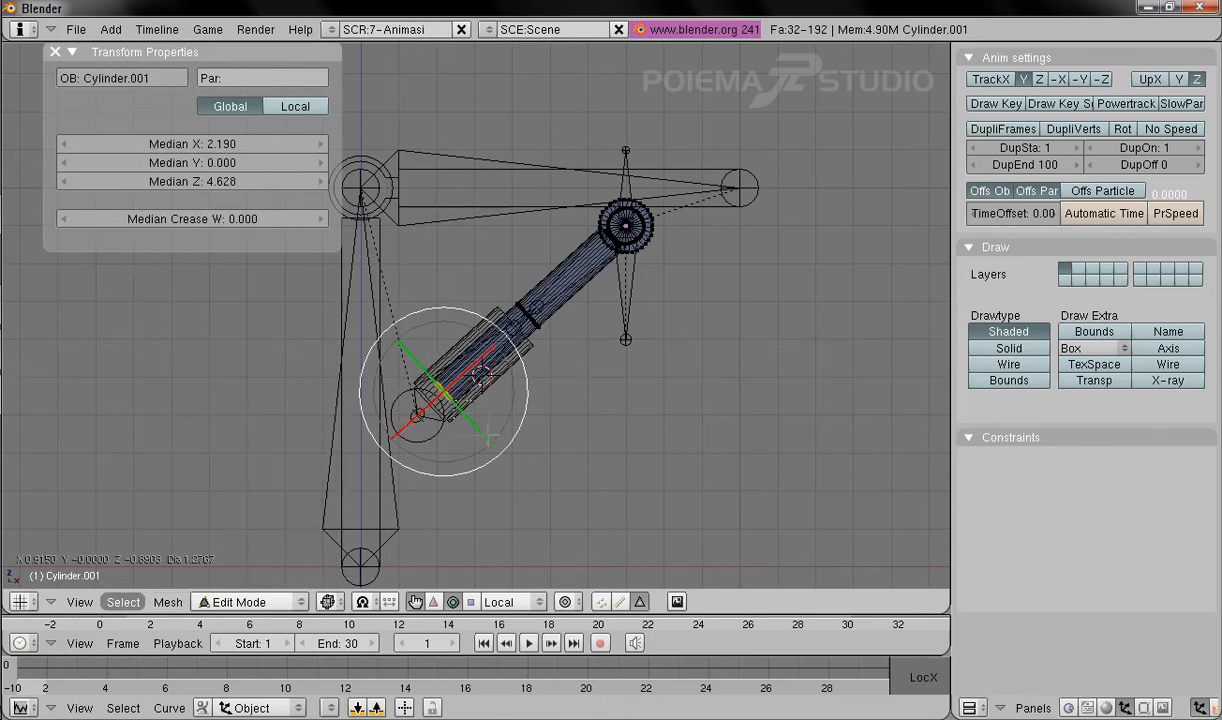
click(123, 601)
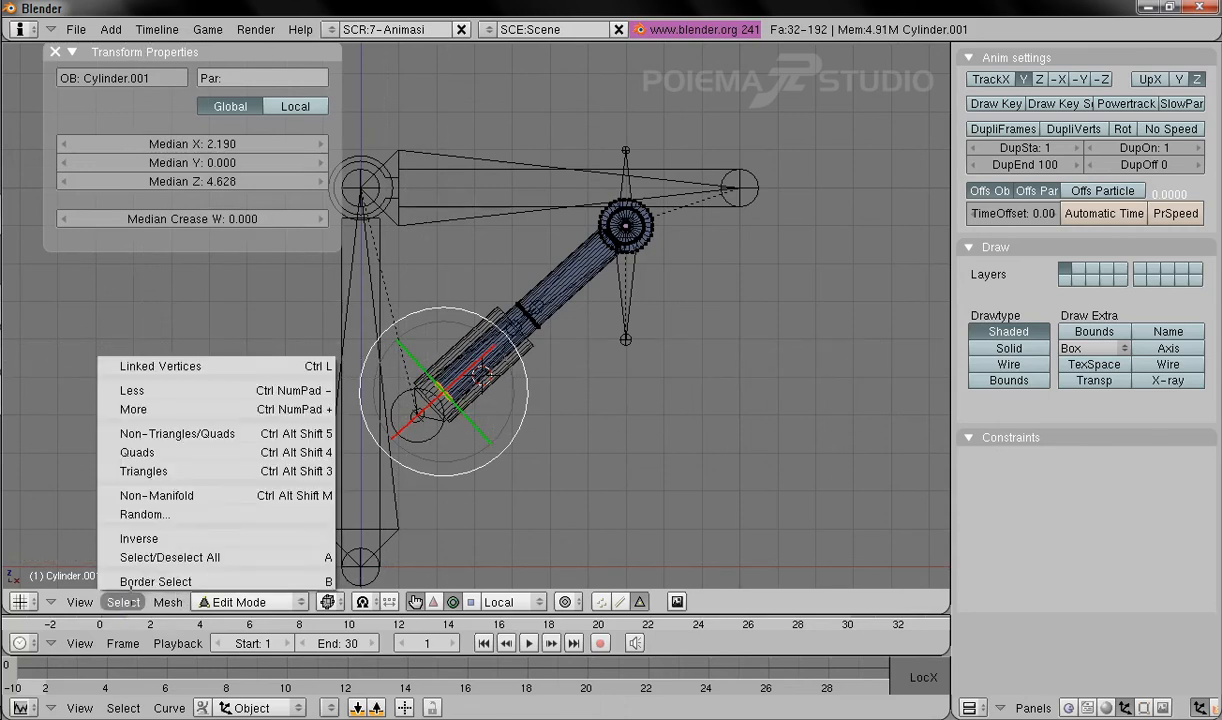
click(133, 578)
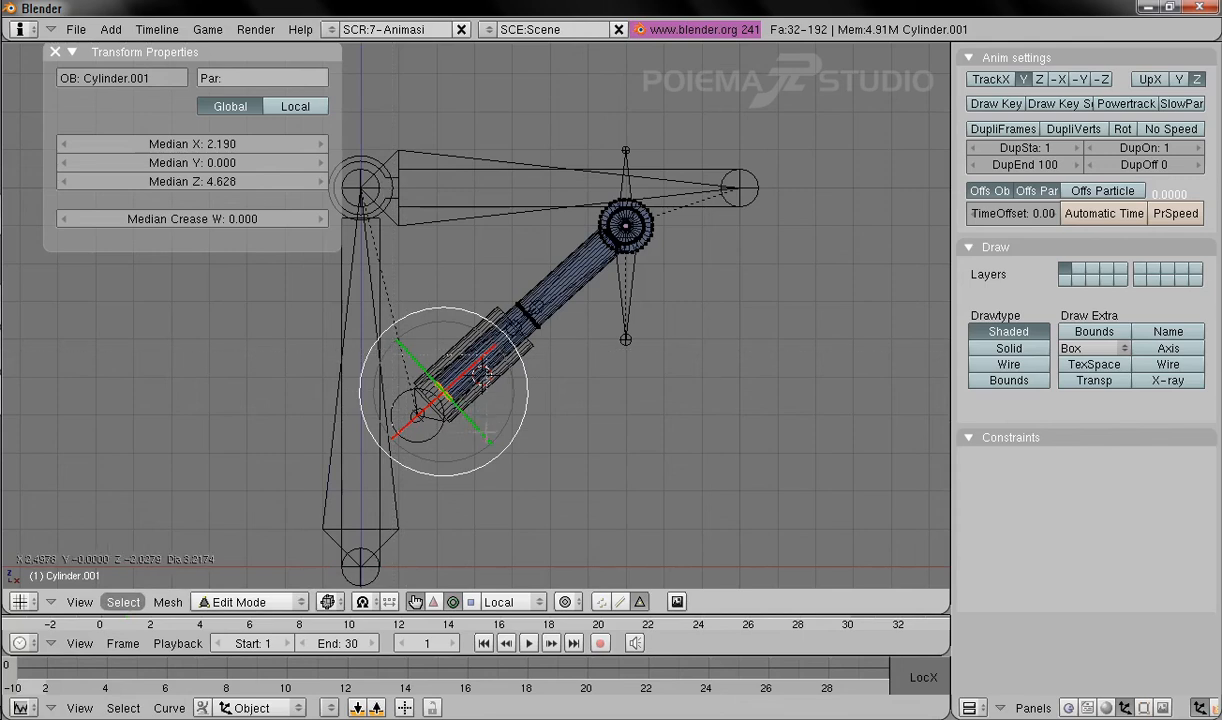
Step: Shorten the inner cylinder by moving its lower end faces along its axis in Normal orientation to median X 3.660, Z 5.964, and return to Object Mode
click(434, 601)
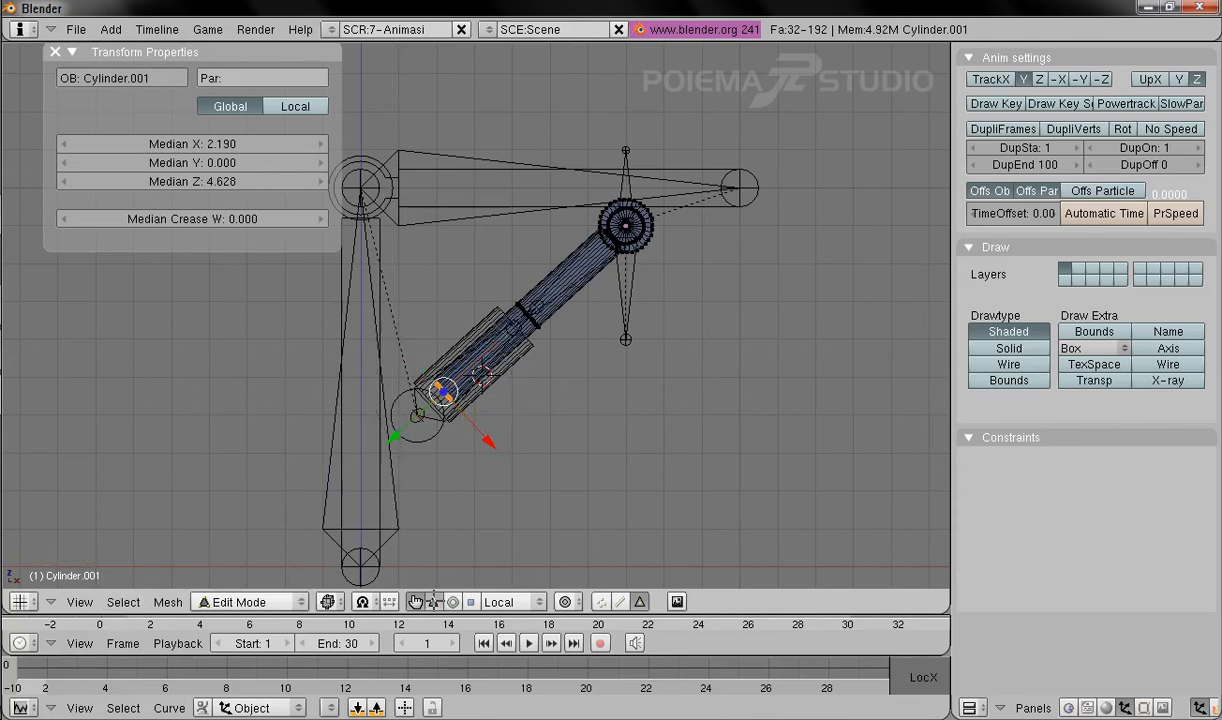
click(519, 601)
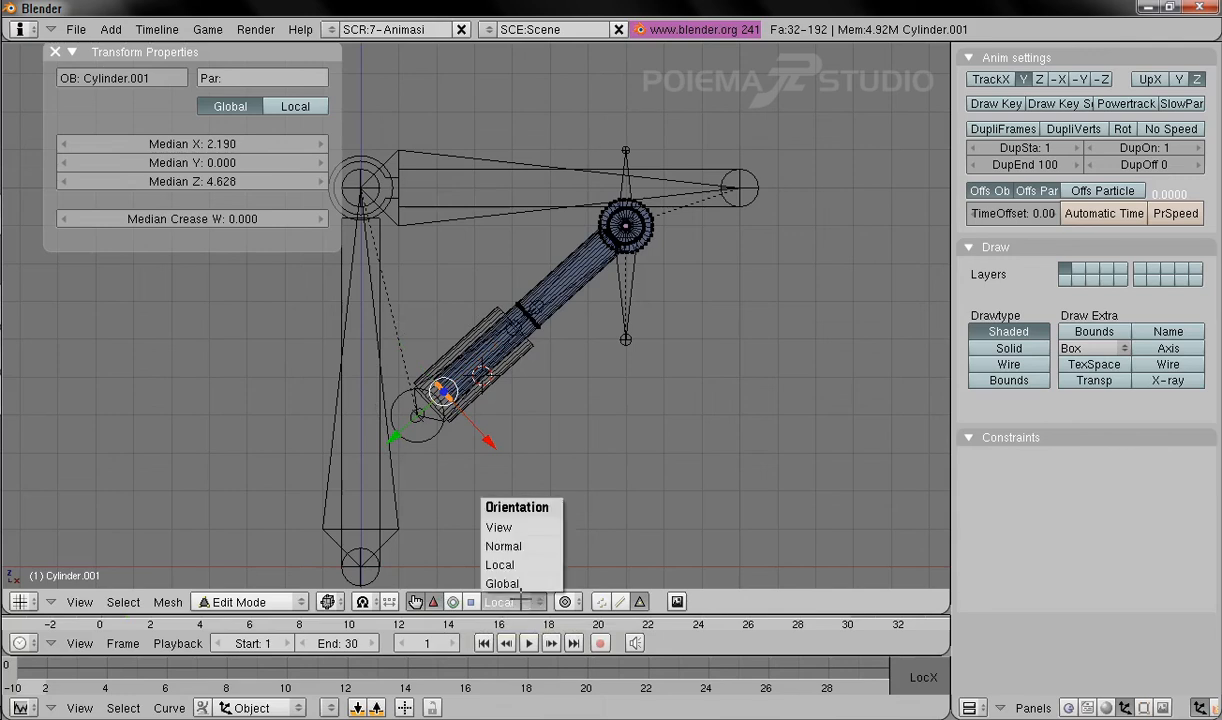
click(519, 548)
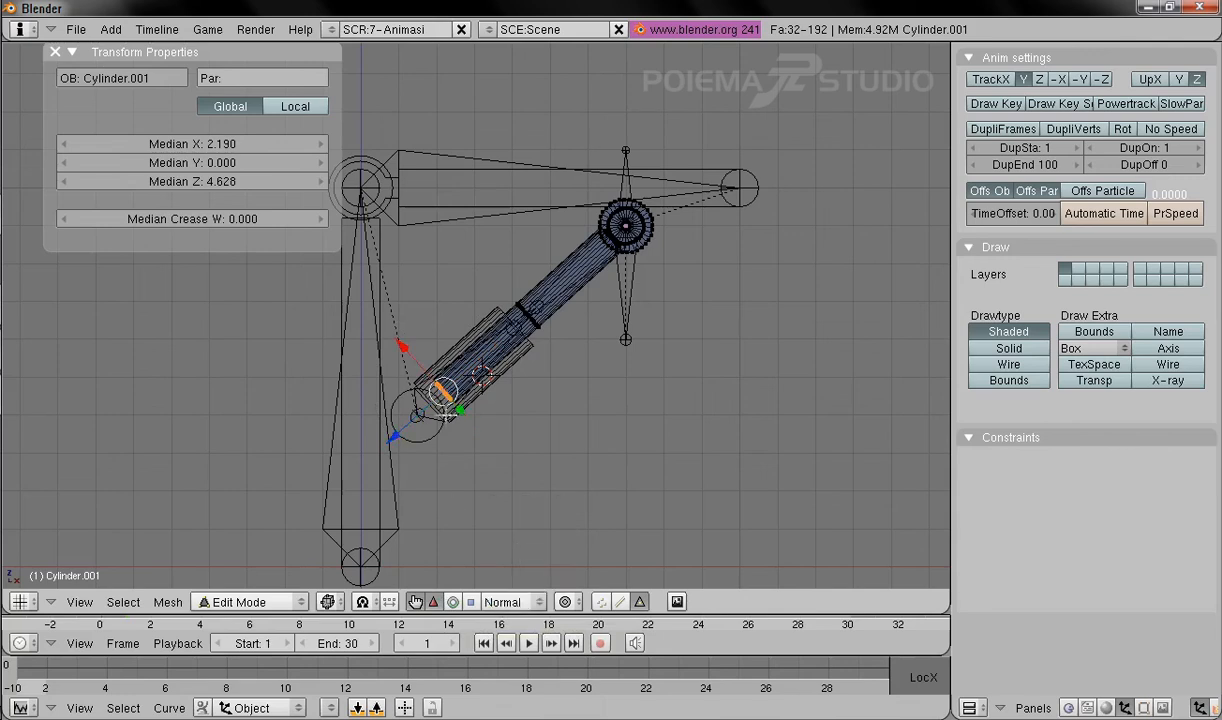
drag(392, 436, 460, 406)
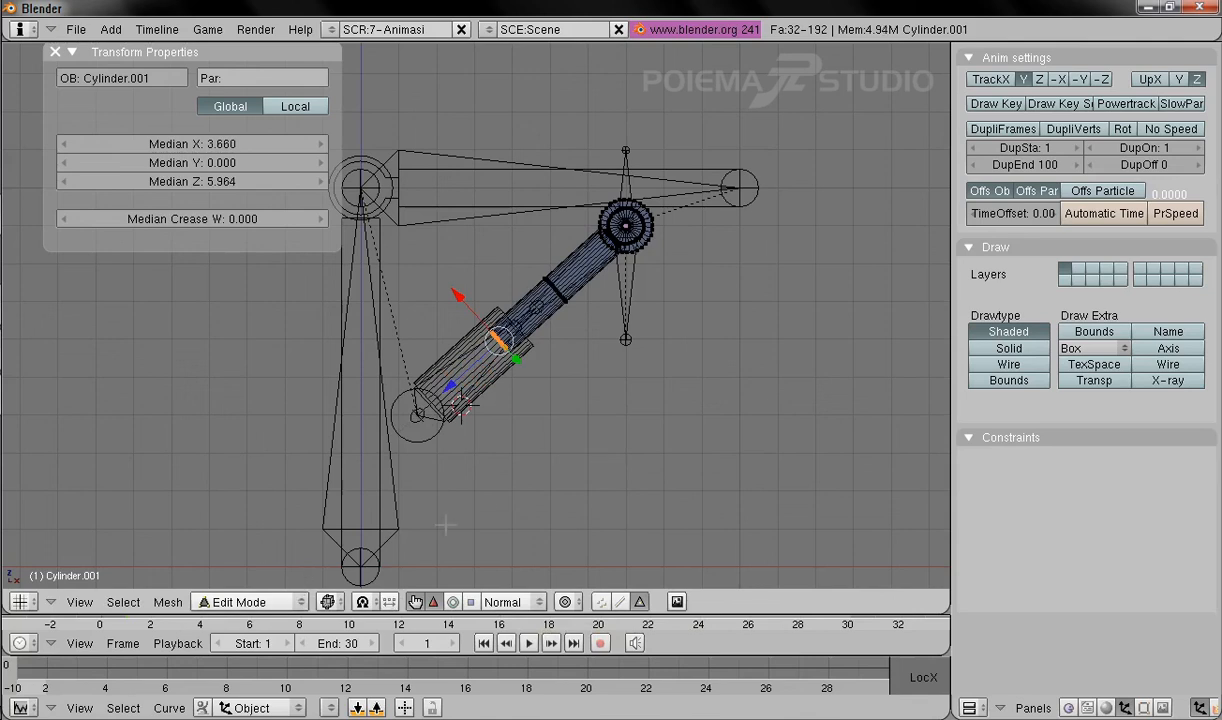
click(252, 601)
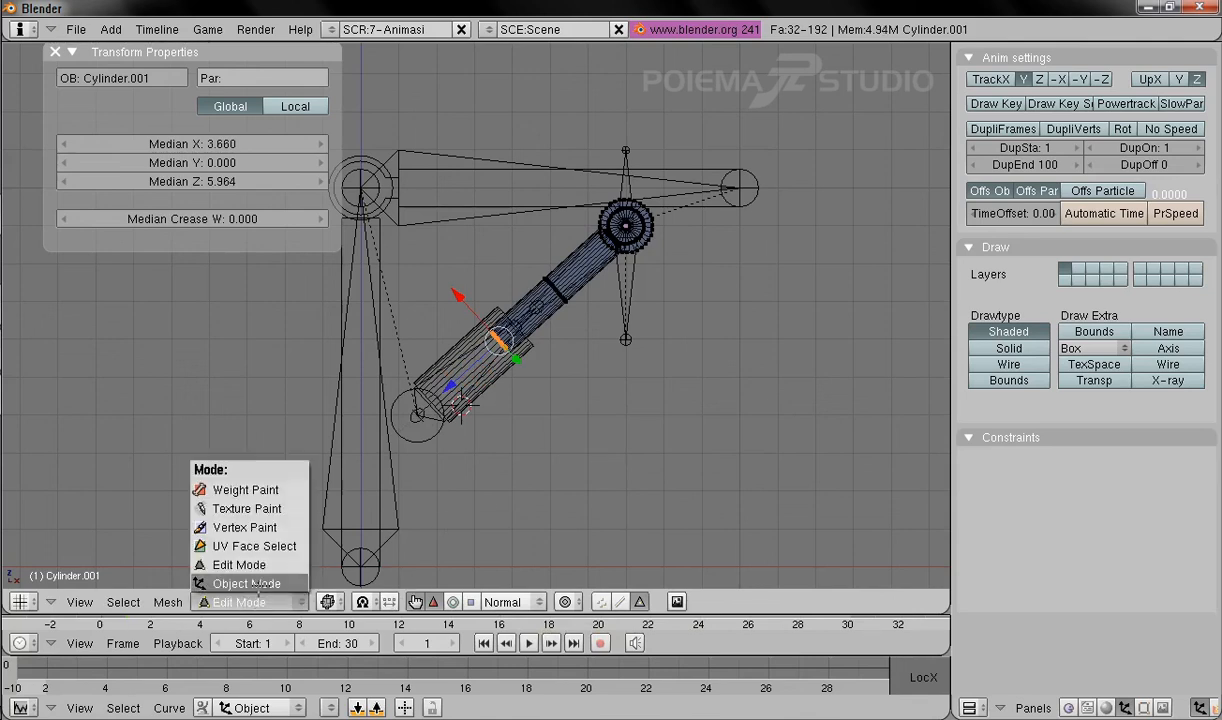
click(258, 584)
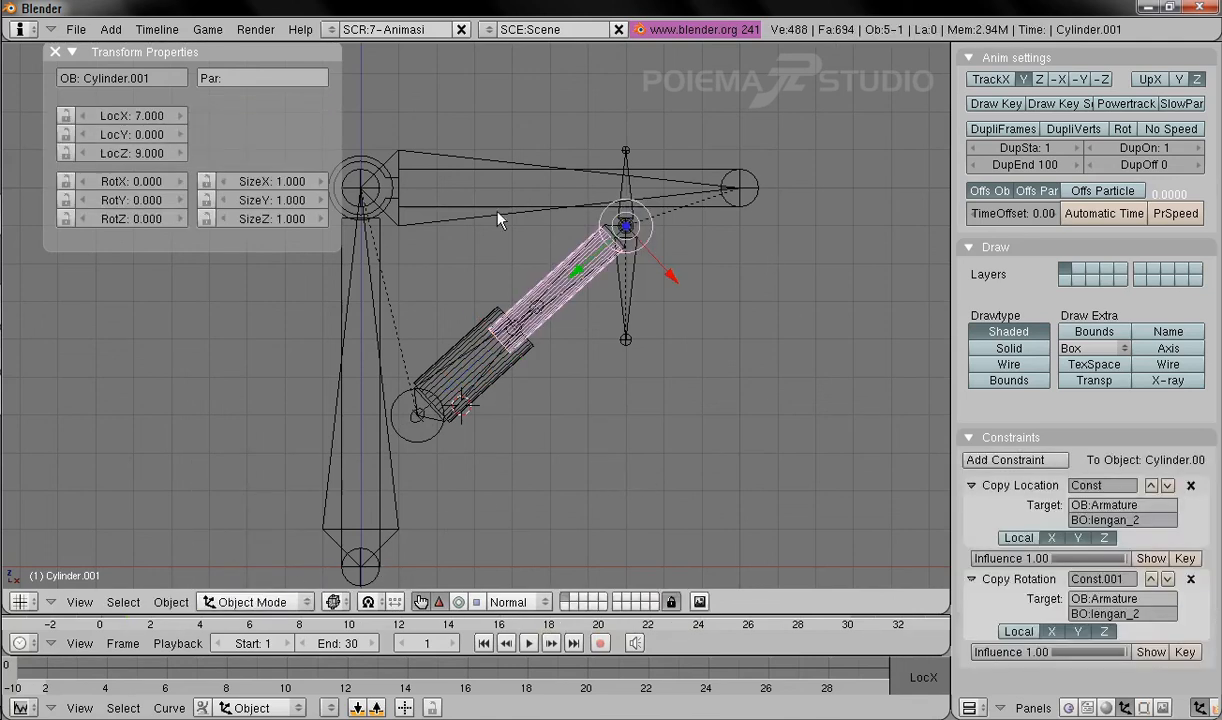
Step: Test the shortened piston by rotating the horizontal arm bone about 9.8° on X, and undo the rotation and the shortening
right_click(472, 228)
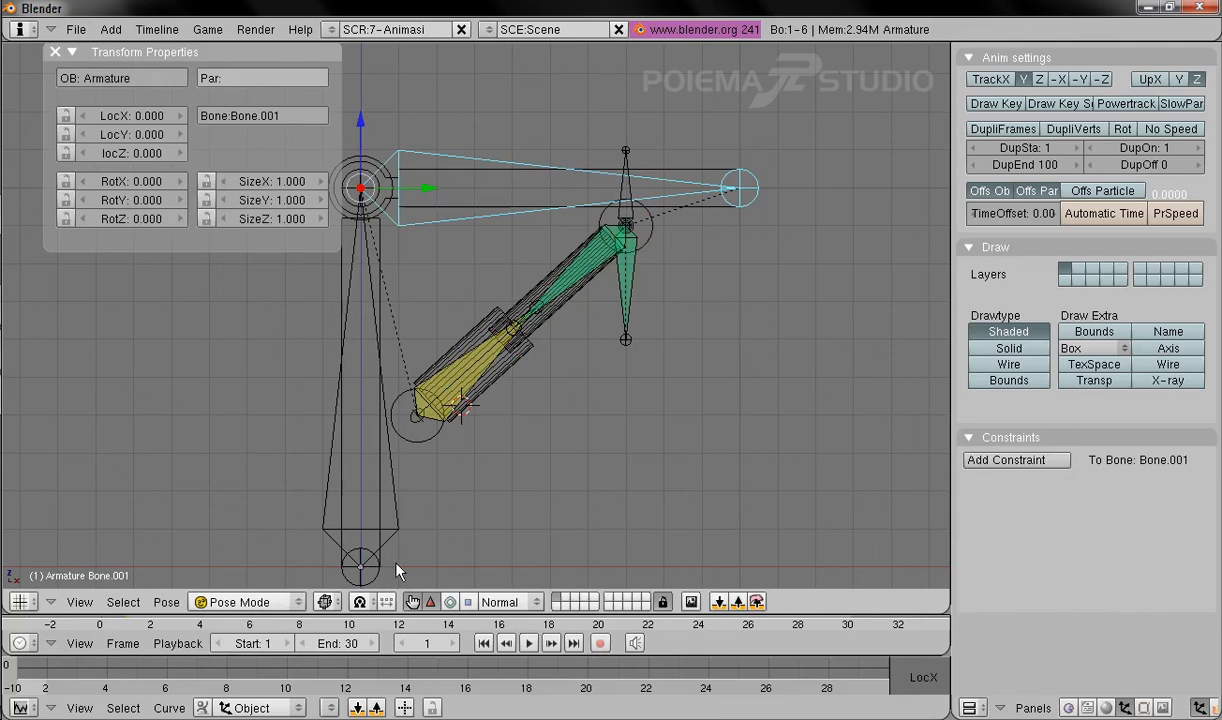
click(451, 602)
drag(390, 243, 476, 308)
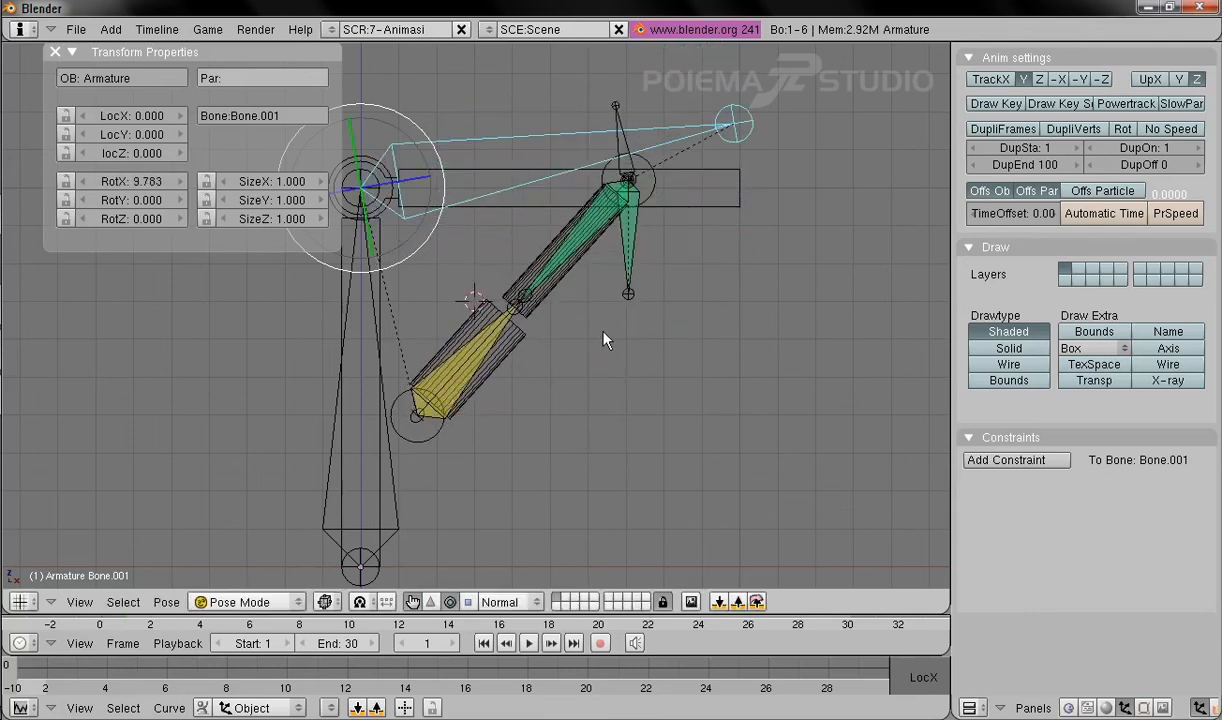
key(ctrl+z)
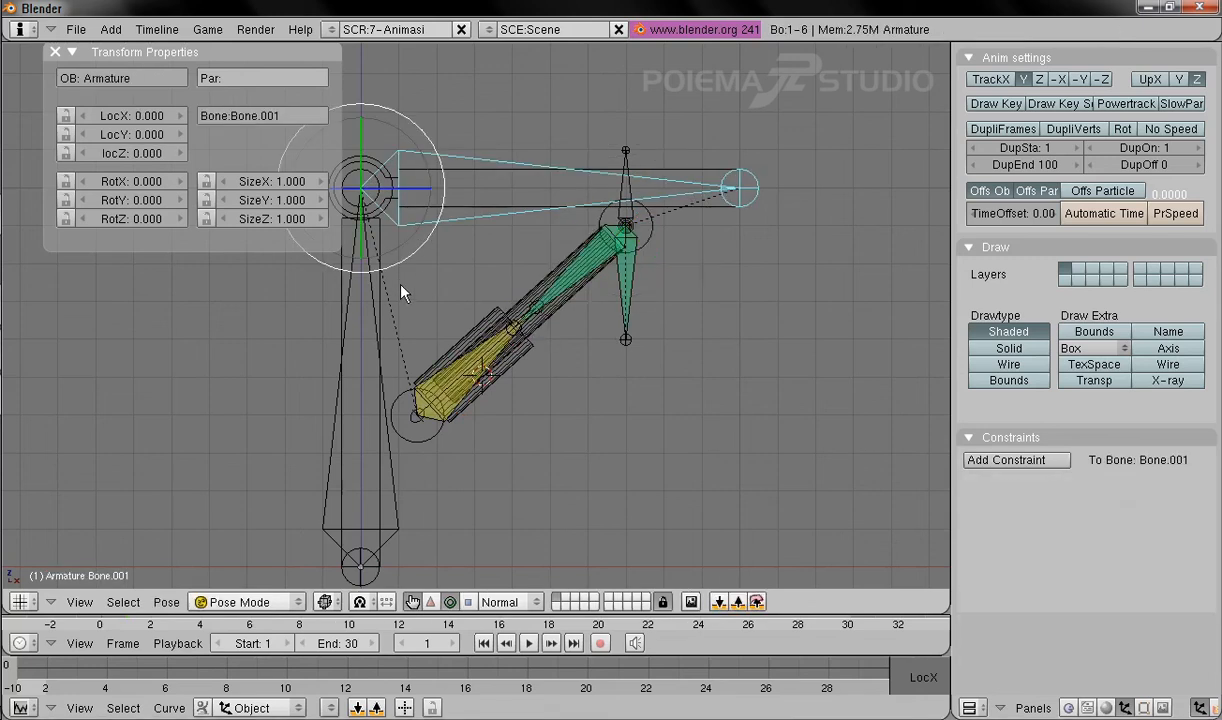
Step: Rotate the horizontal arm bone about 4° on X to test the full-length piston, and clear the bone's rotation
drag(388, 262, 461, 396)
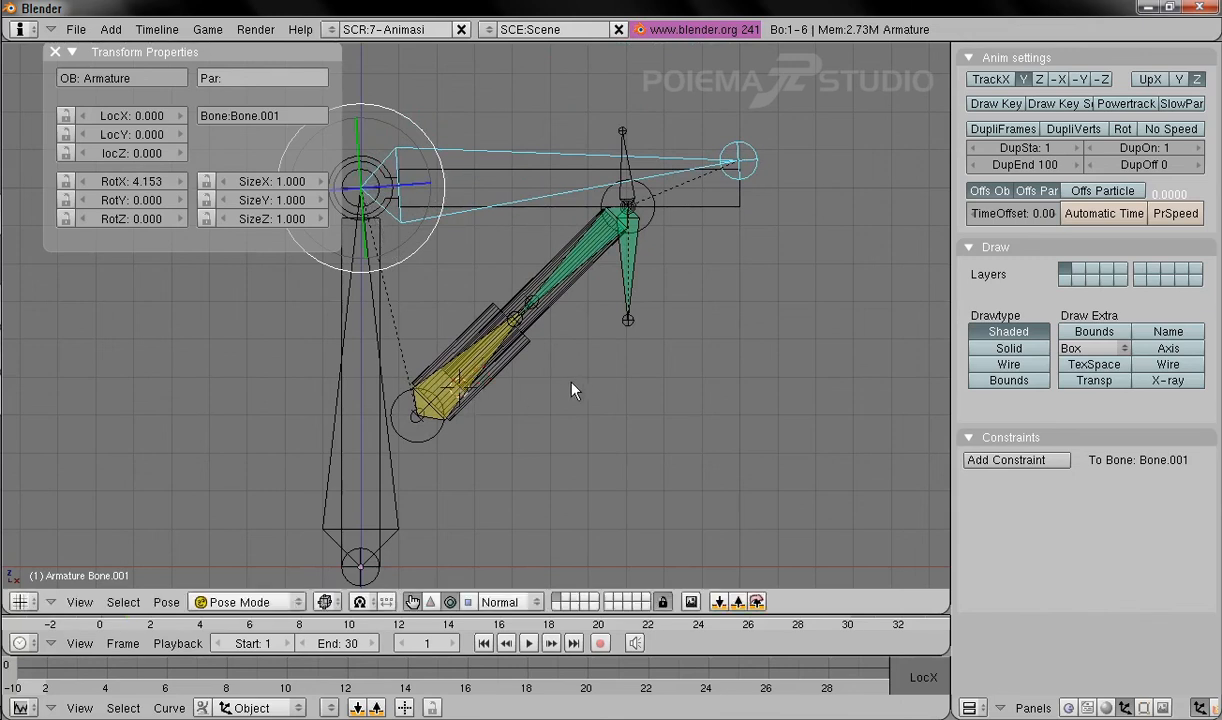
key(alt+r)
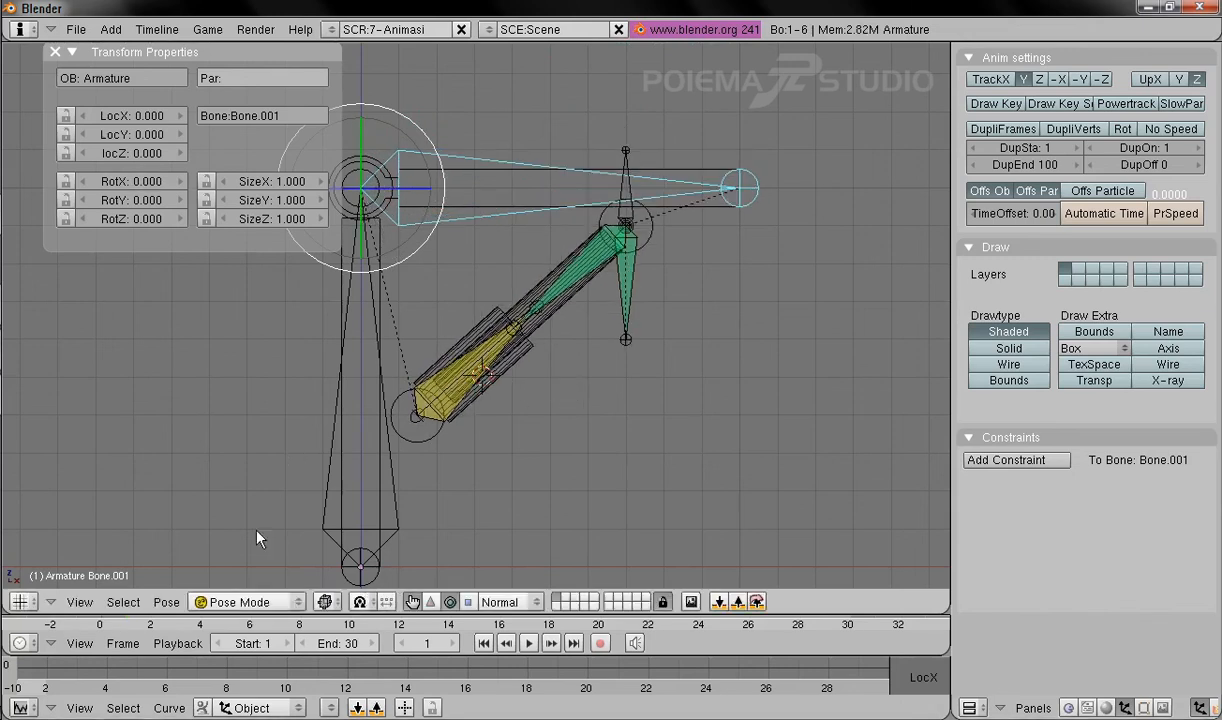
Step: Switch the viewport to Solid shading and display the armature as Wire with X-ray enabled
click(324, 603)
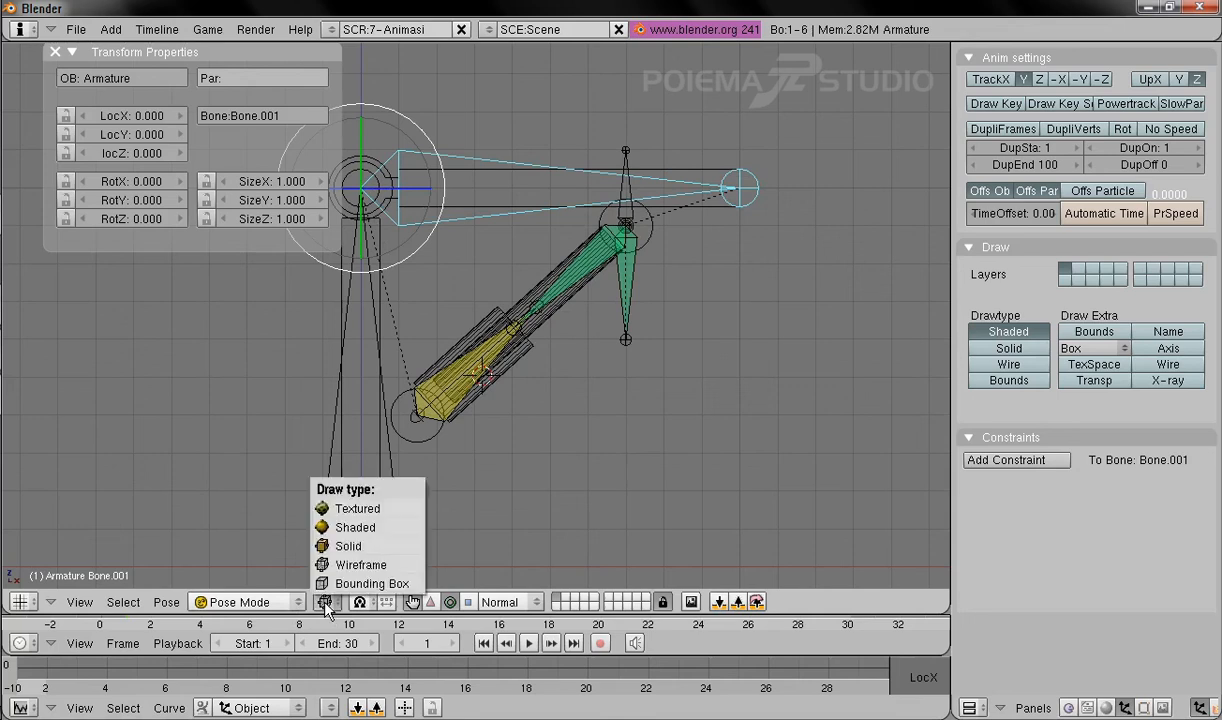
click(352, 550)
shift+middle_drag(578, 388, 625, 442)
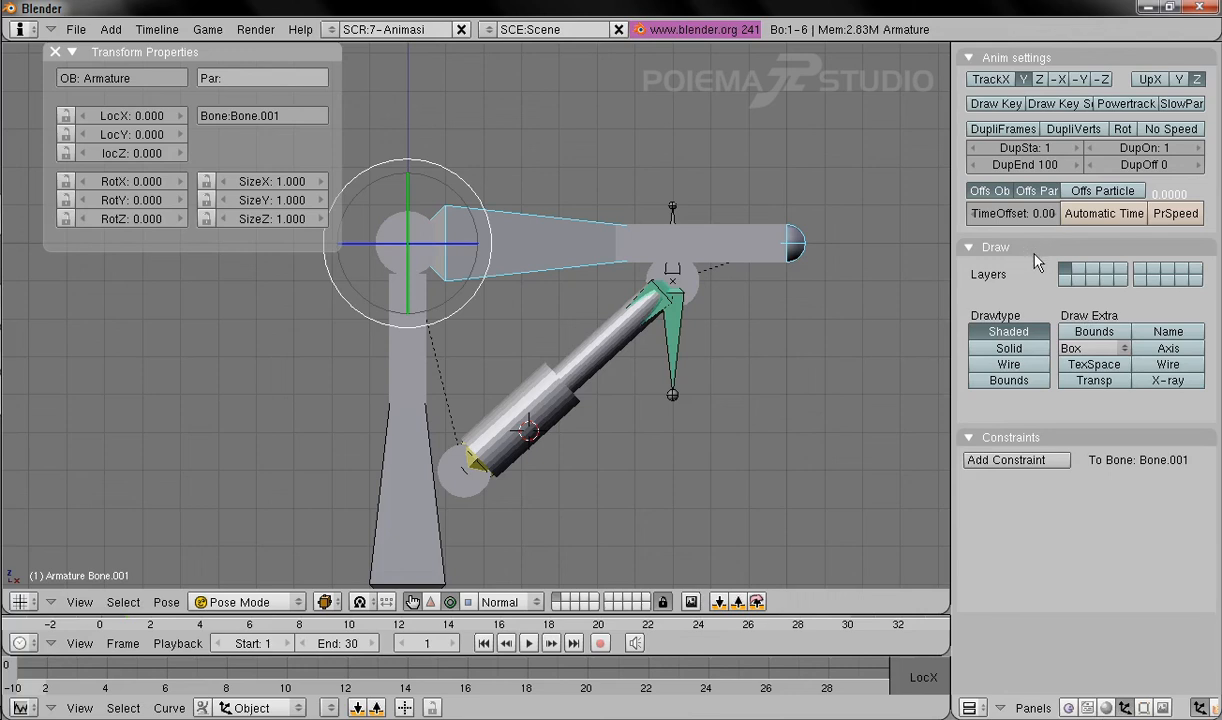
click(1030, 366)
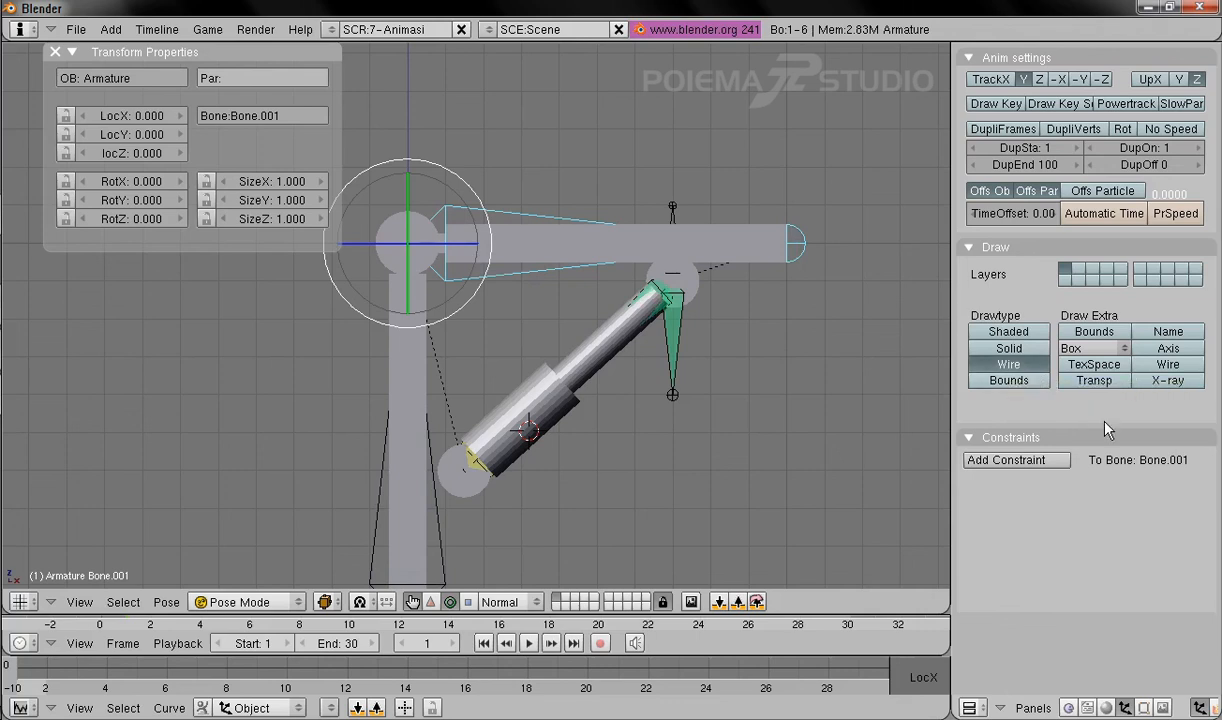
click(1183, 382)
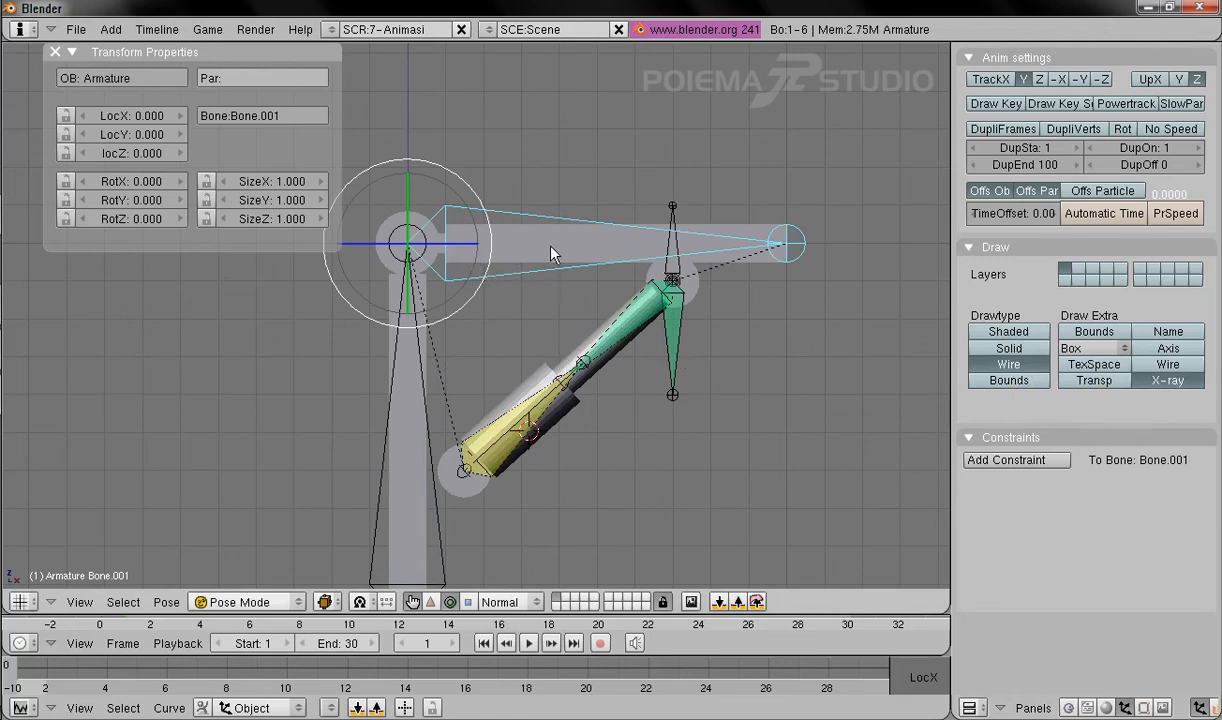
Step: In Object Mode, select the inner piston cylinder and give it a new red material with R 0.852, G 0.205, B 0.205
right_click(568, 348)
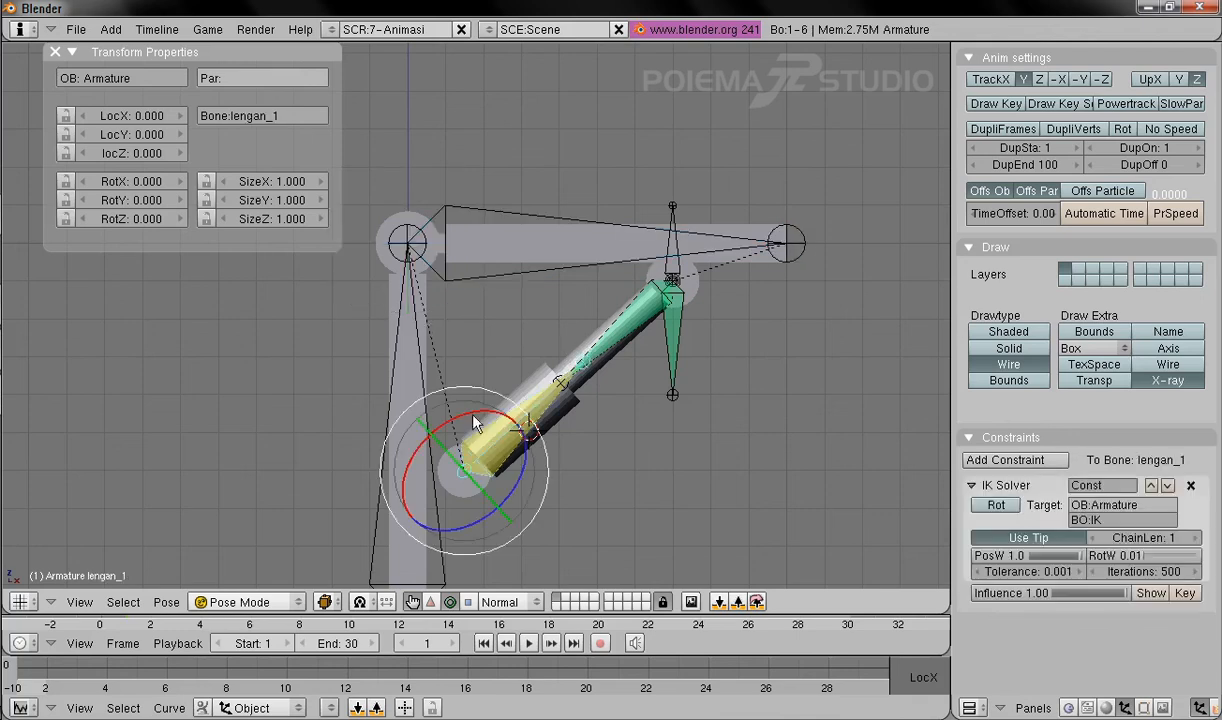
click(285, 601)
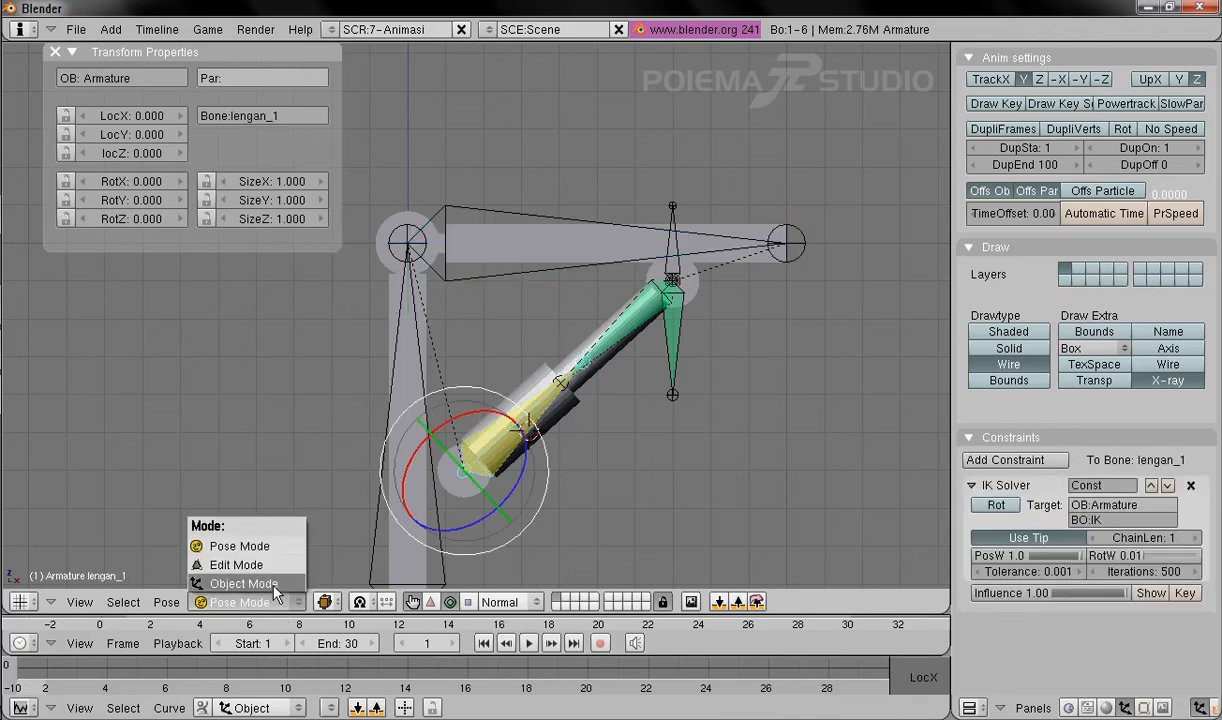
click(264, 579)
right_click(583, 361)
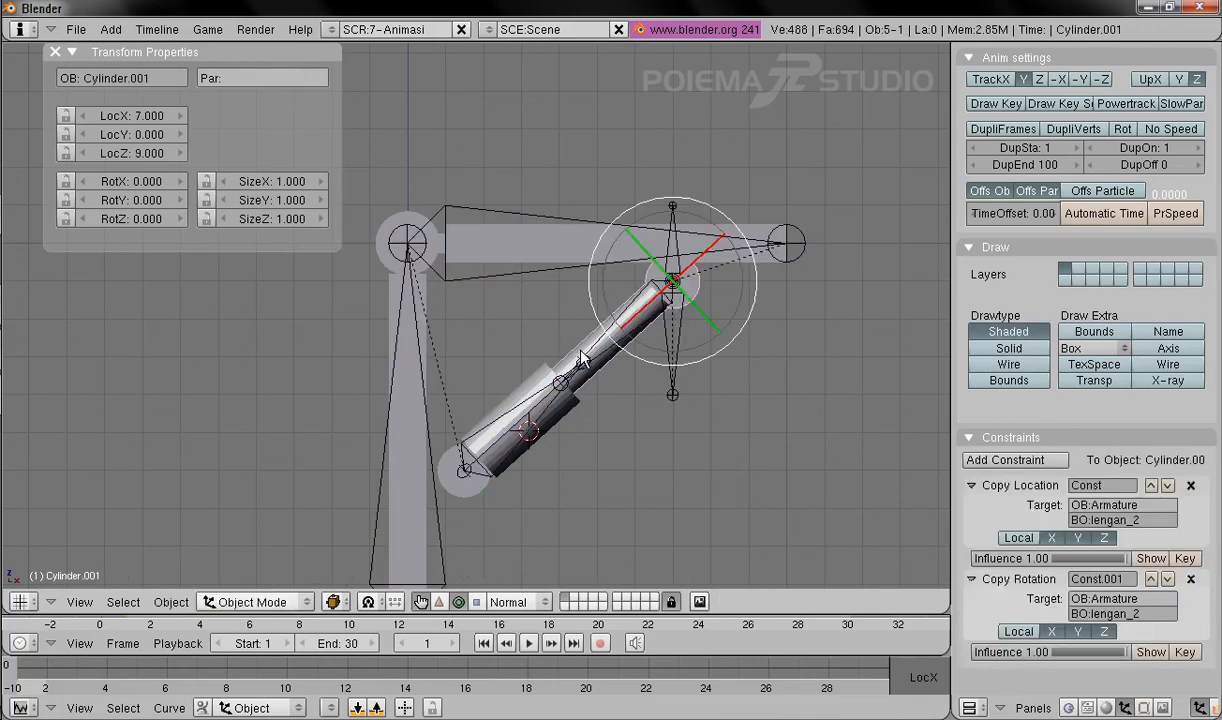
right_click(575, 342)
right_click(575, 342)
mouse_move(728, 404)
shift+middle_down()
mouse_move(697, 335)
mouse_move(752, 405)
shift+middle_up()
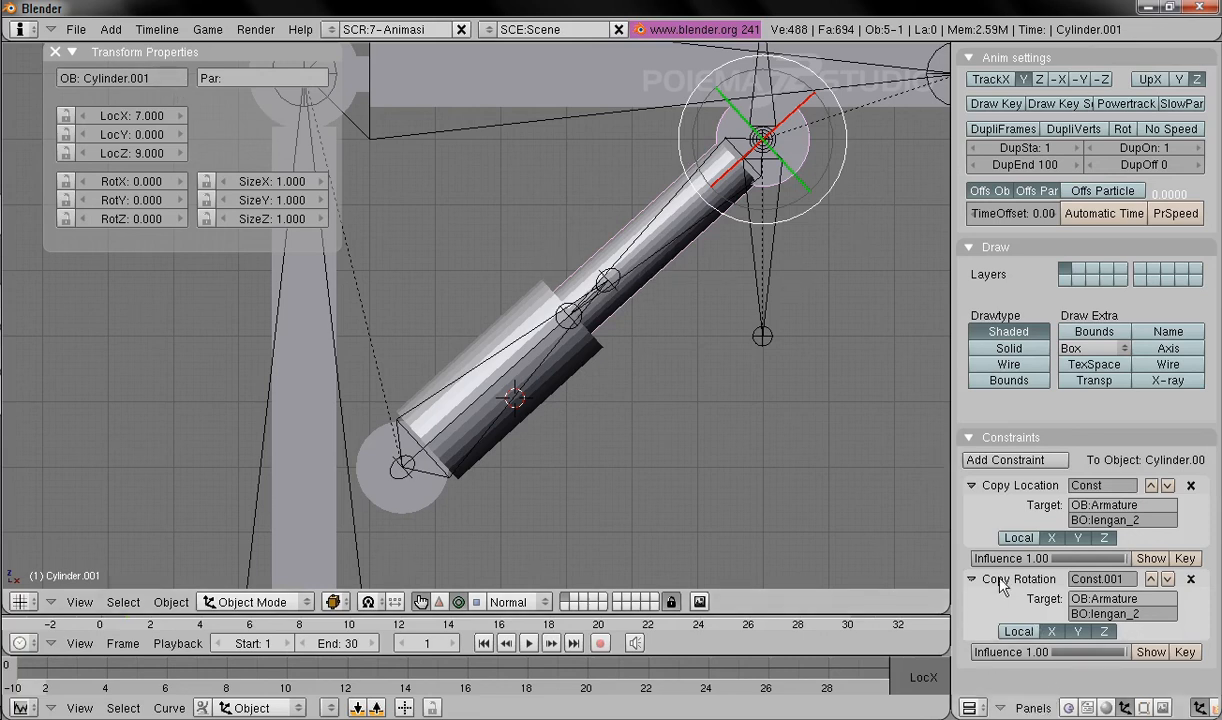
click(1107, 708)
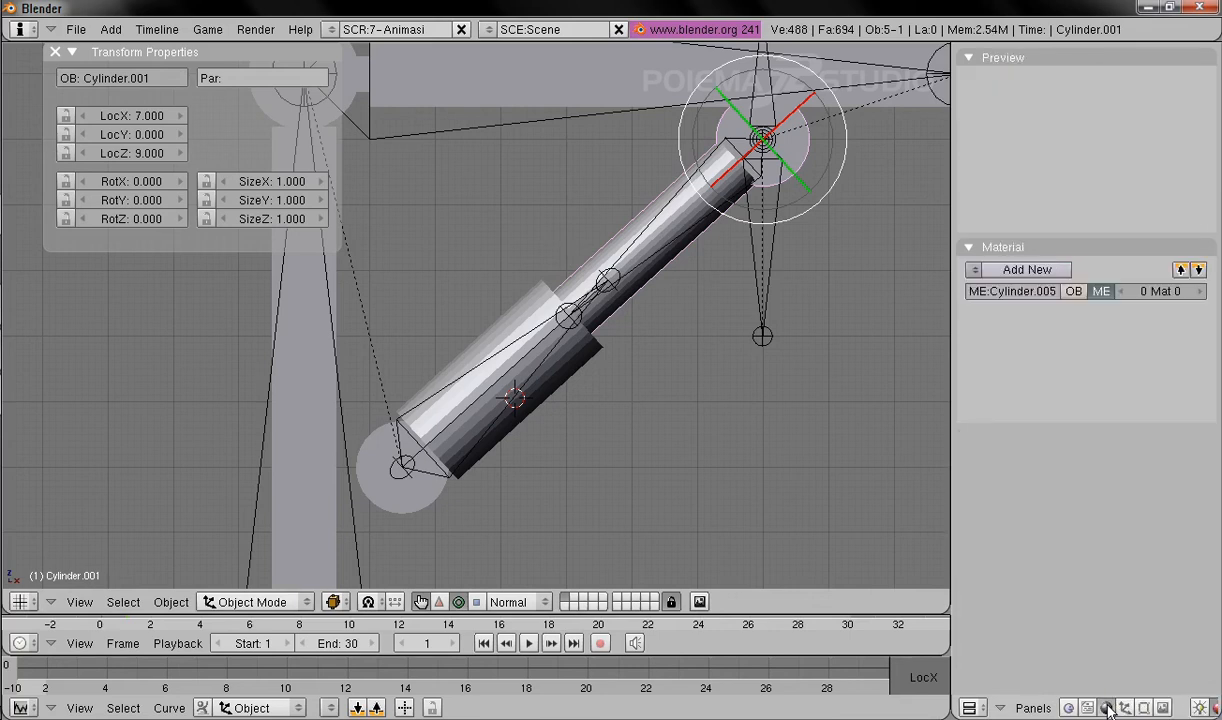
click(1027, 272)
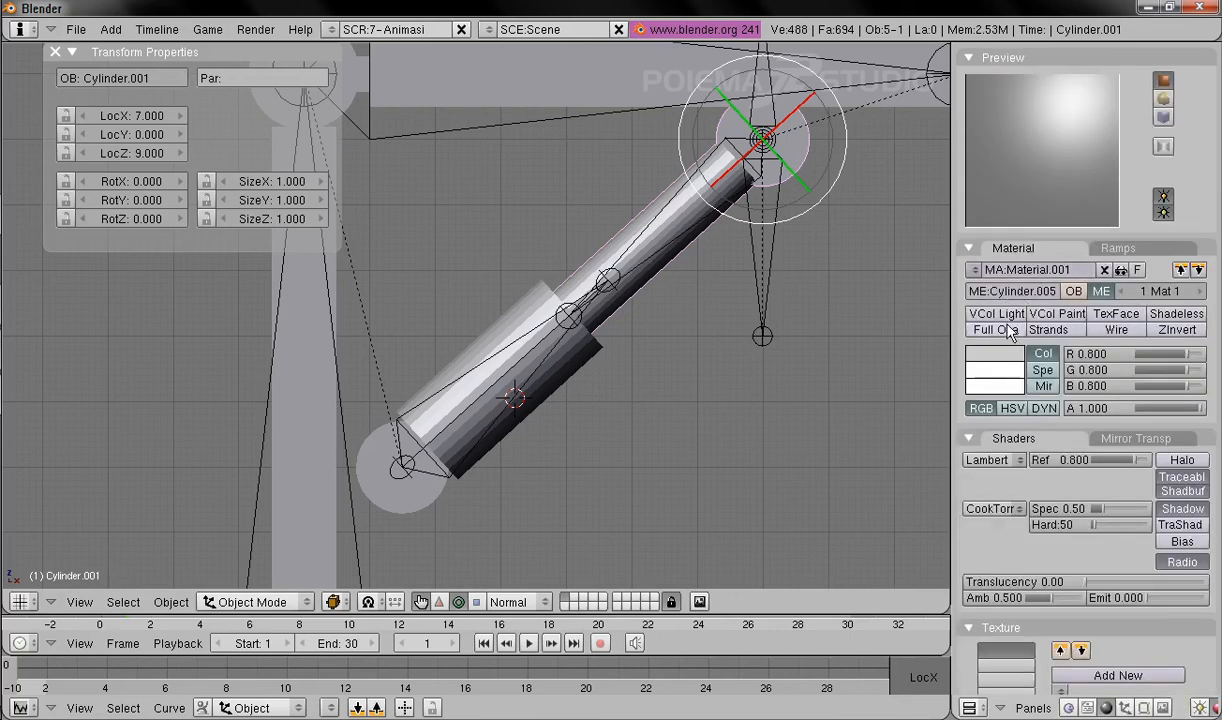
click(994, 361)
drag(867, 272, 860, 209)
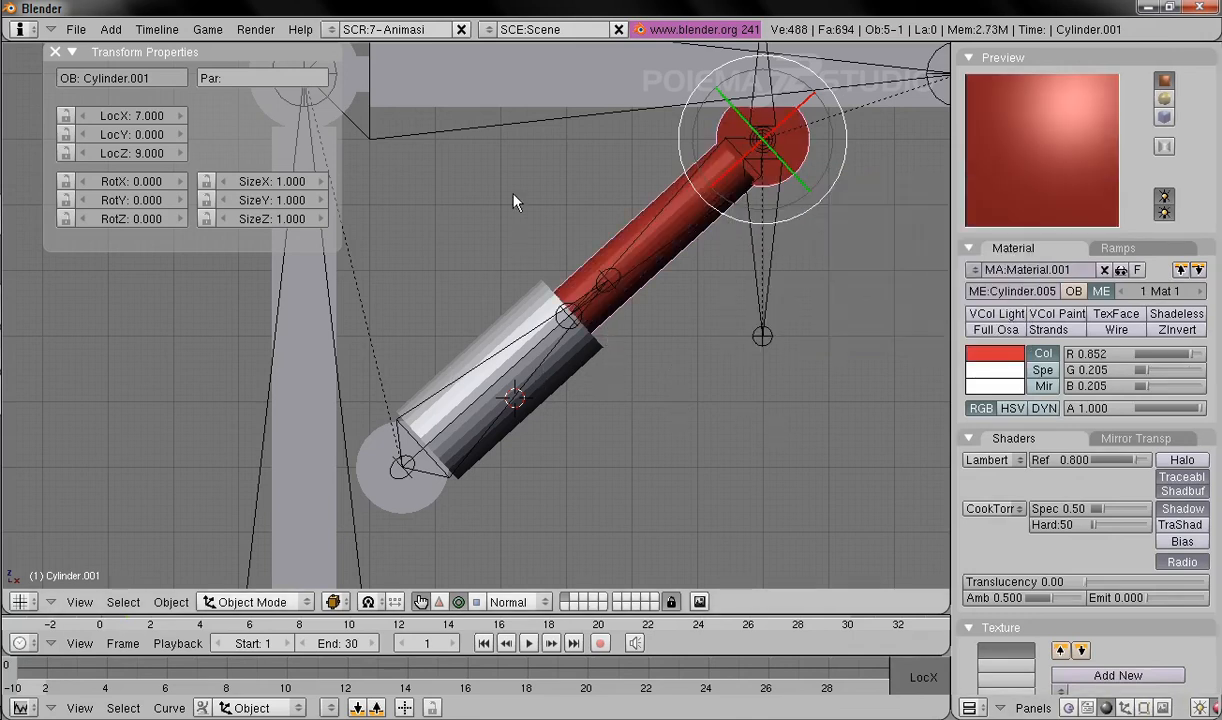
Step: Give the horizontal arm Lengan_1 a new green material with R 0.242, G 0.680, B 0.301
ctrl+middle_drag(619, 218, 606, 171)
right_click(471, 177)
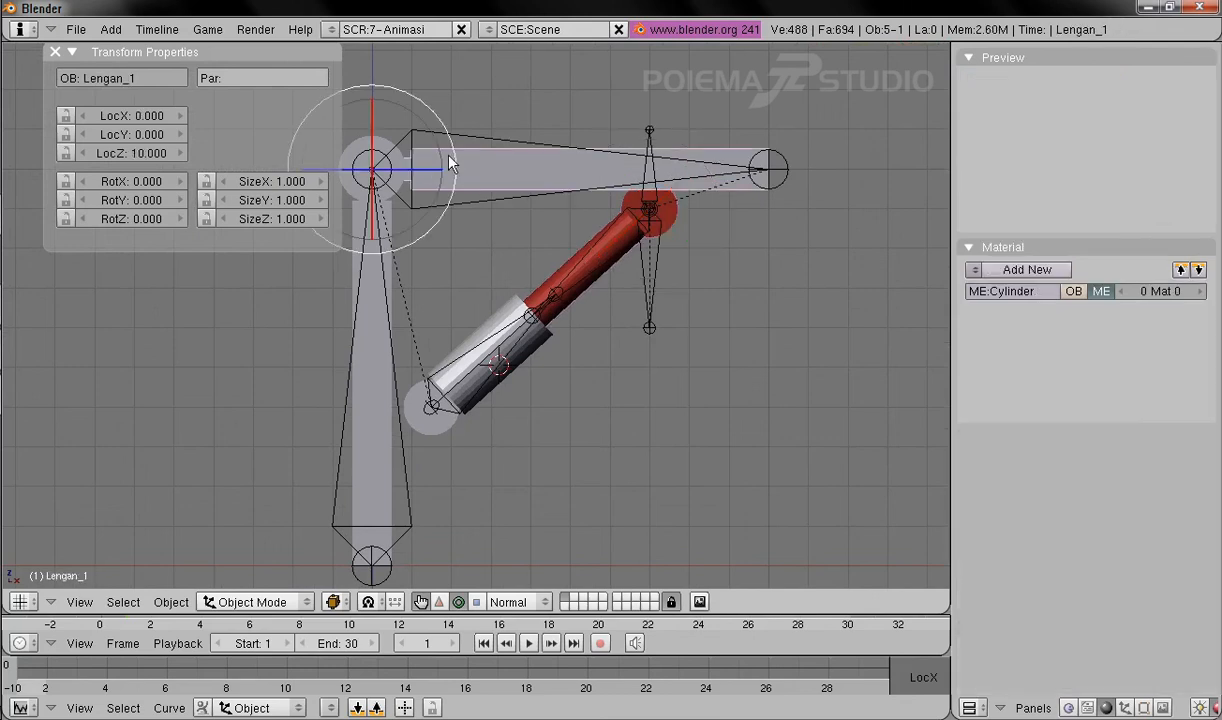
click(1020, 270)
click(982, 352)
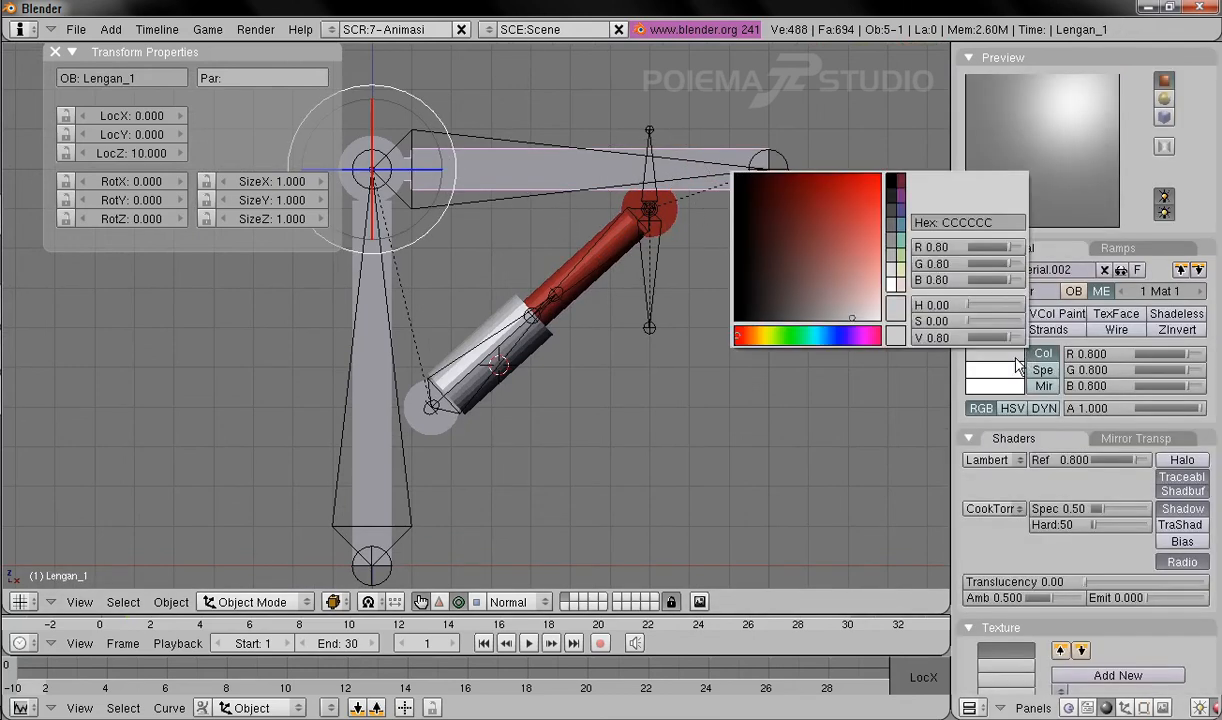
click(781, 338)
drag(856, 294, 832, 224)
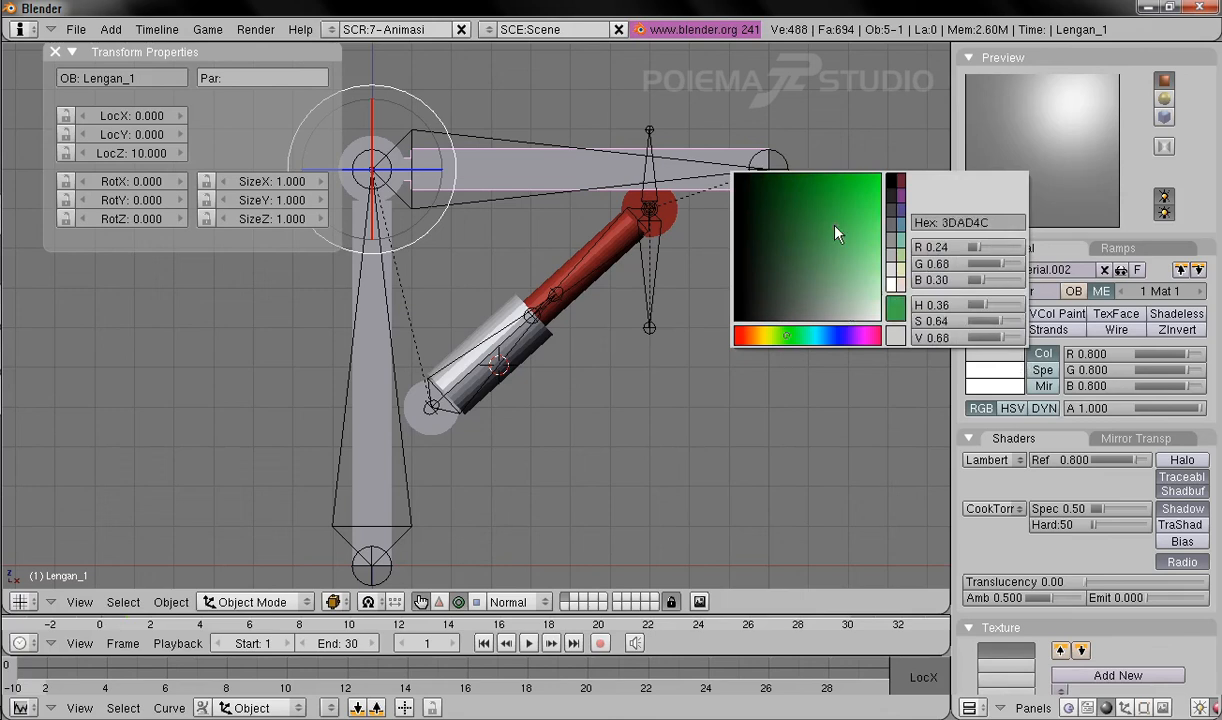
shift+middle_drag(664, 312, 702, 329)
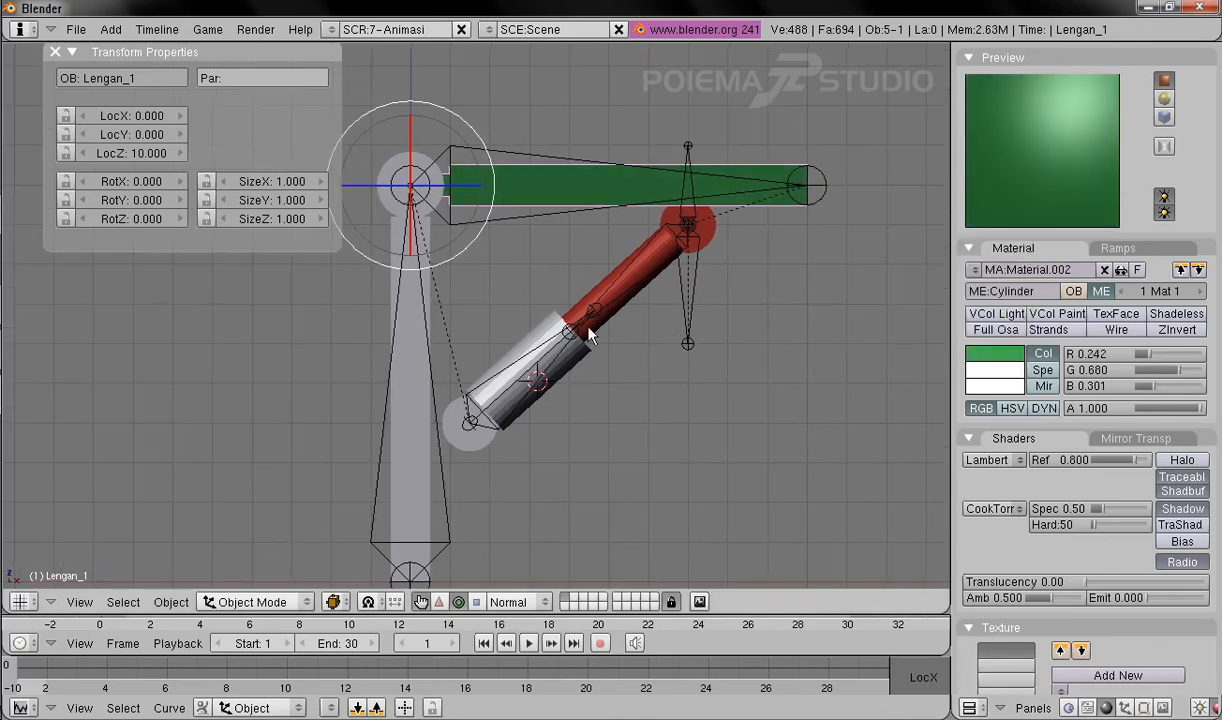
Step: Select the armature in the mechanical arm scene and switch it from Object Mode to Pose Mode
right_click(500, 165)
shift+middle_drag(545, 190, 597, 231)
shift+middle_drag(625, 342, 598, 281)
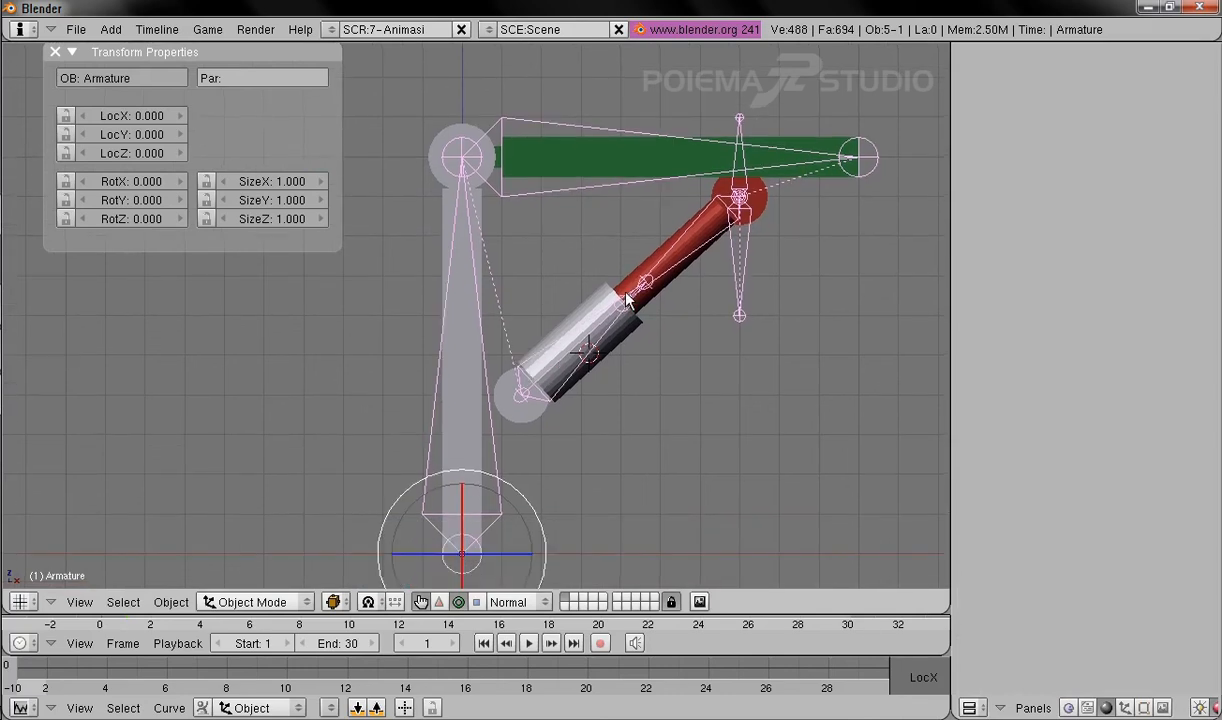
scroll(652, 364, down, 1)
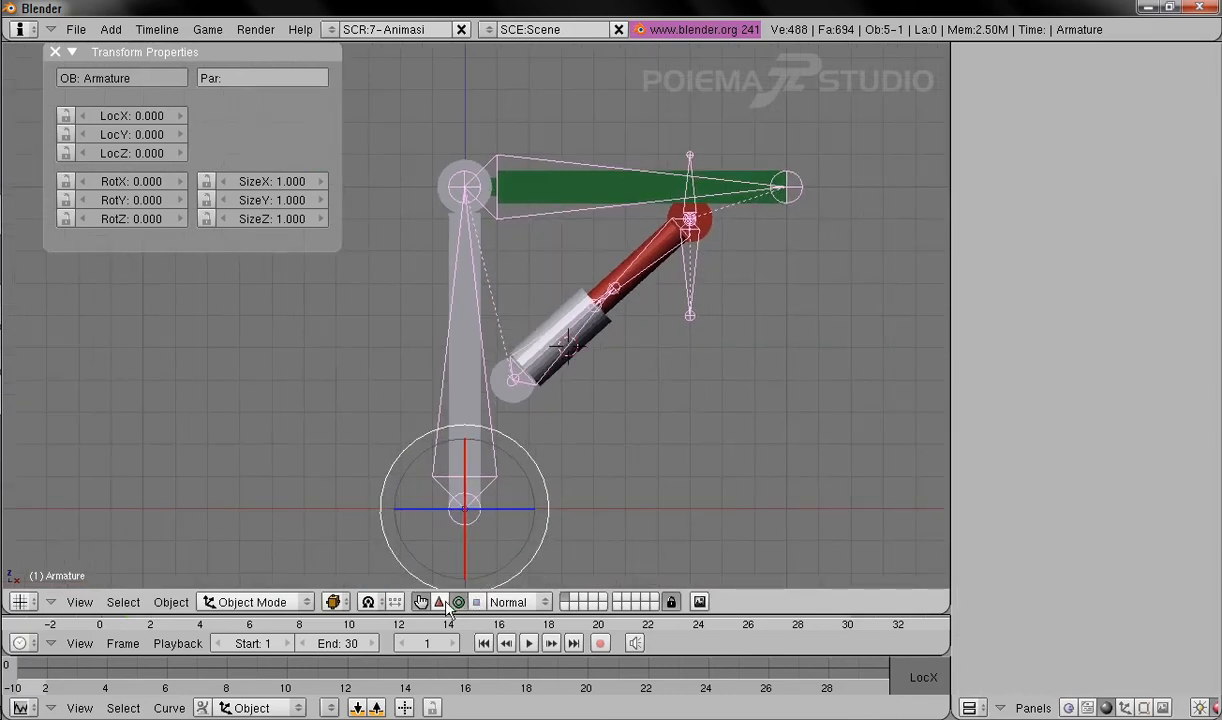
middle_drag(677, 367, 603, 350)
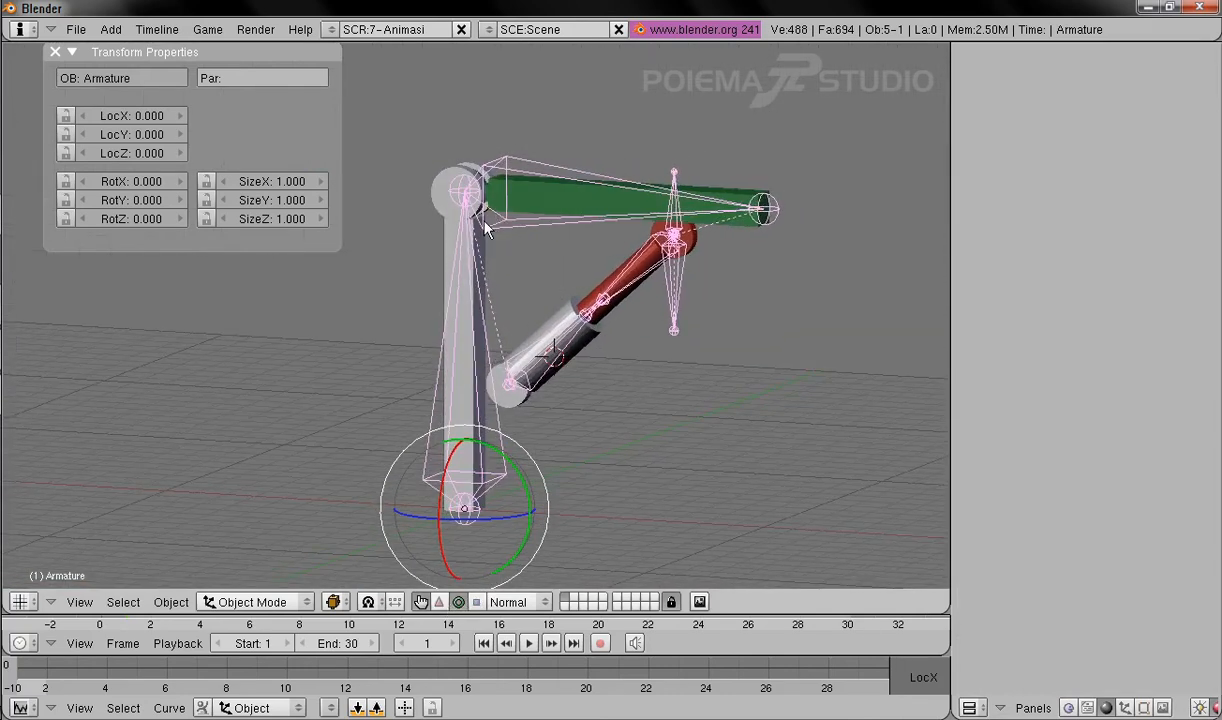
click(252, 601)
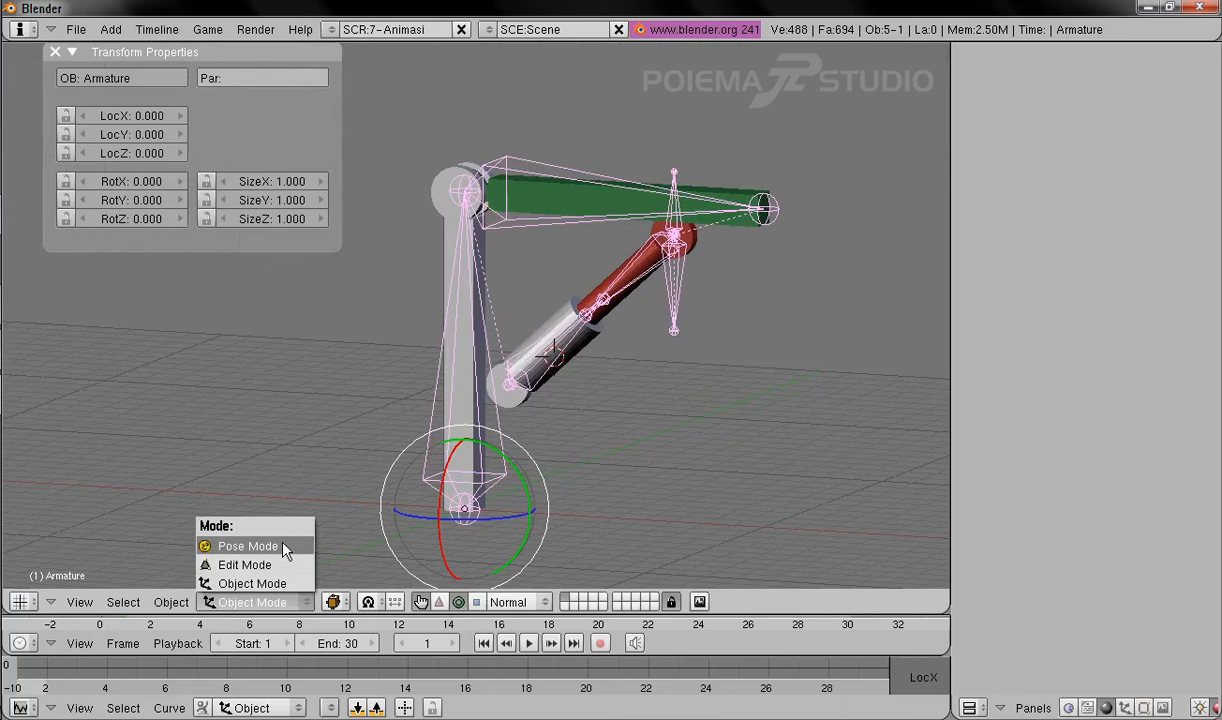
click(250, 543)
Step: Rotate the horizontal arm bone about 31° on X to test the piston motion, and clear the bone's rotation
right_click(525, 234)
middle_drag(528, 245, 585, 270)
drag(499, 222, 588, 280)
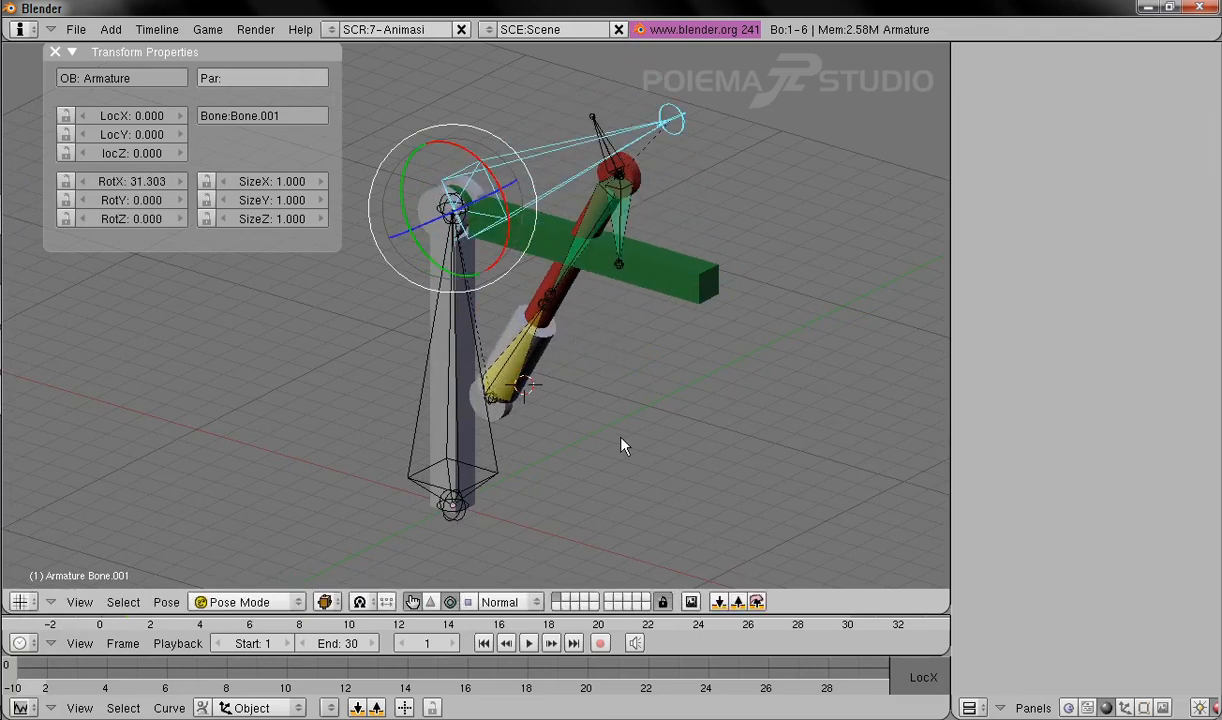
key(alt+r)
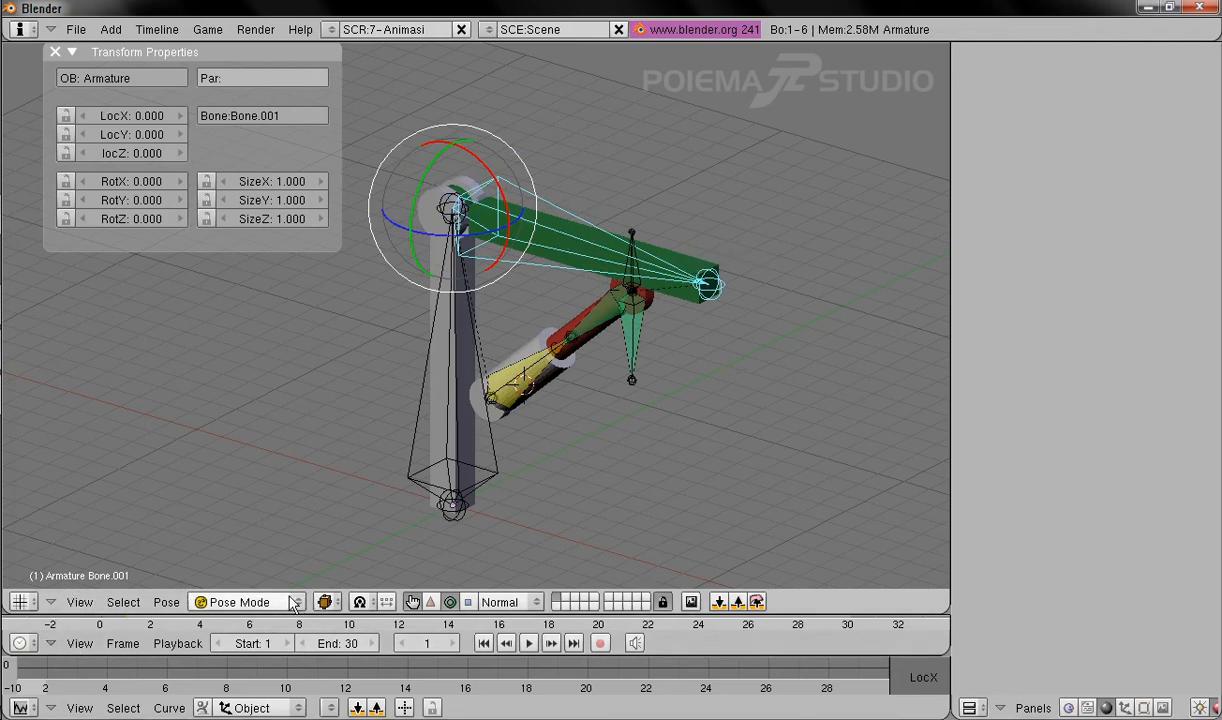
Step: Switch the viewport to Wireframe and parent the horizontal arm Lengan_1 to the horizontal arm bone with the Bone option
click(325, 602)
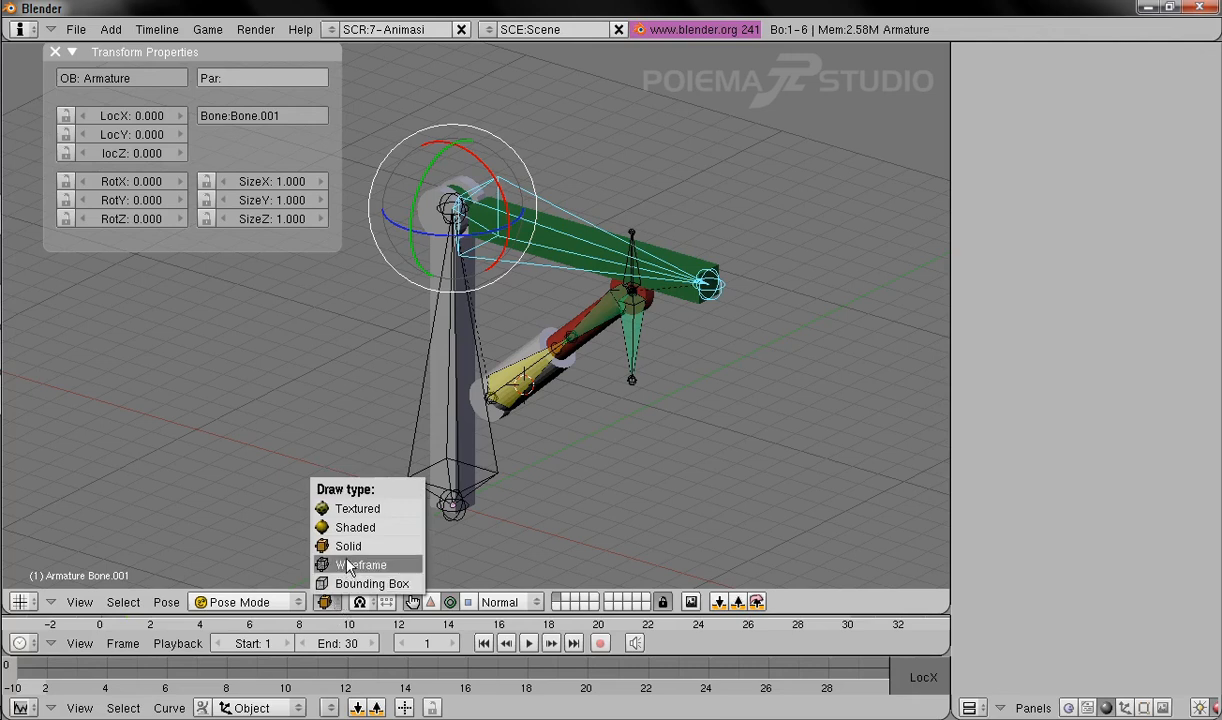
click(358, 565)
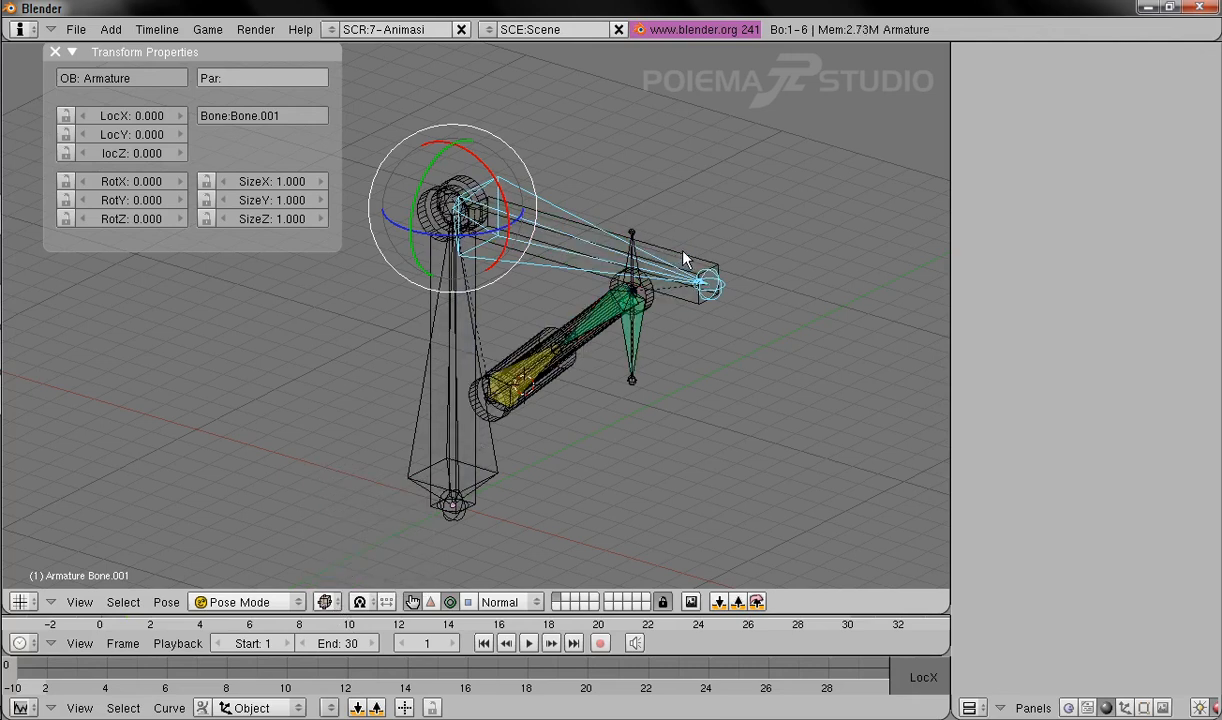
shift+middle_drag(574, 327, 604, 371)
right_click(719, 298)
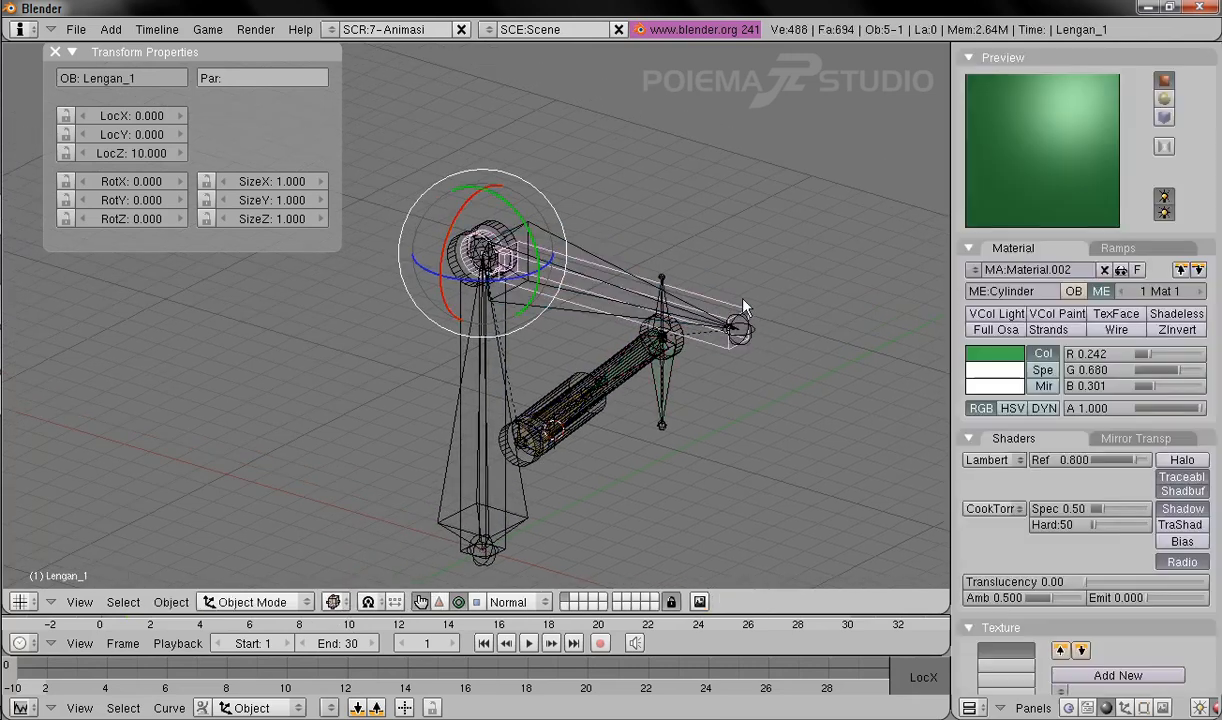
right_click(560, 240)
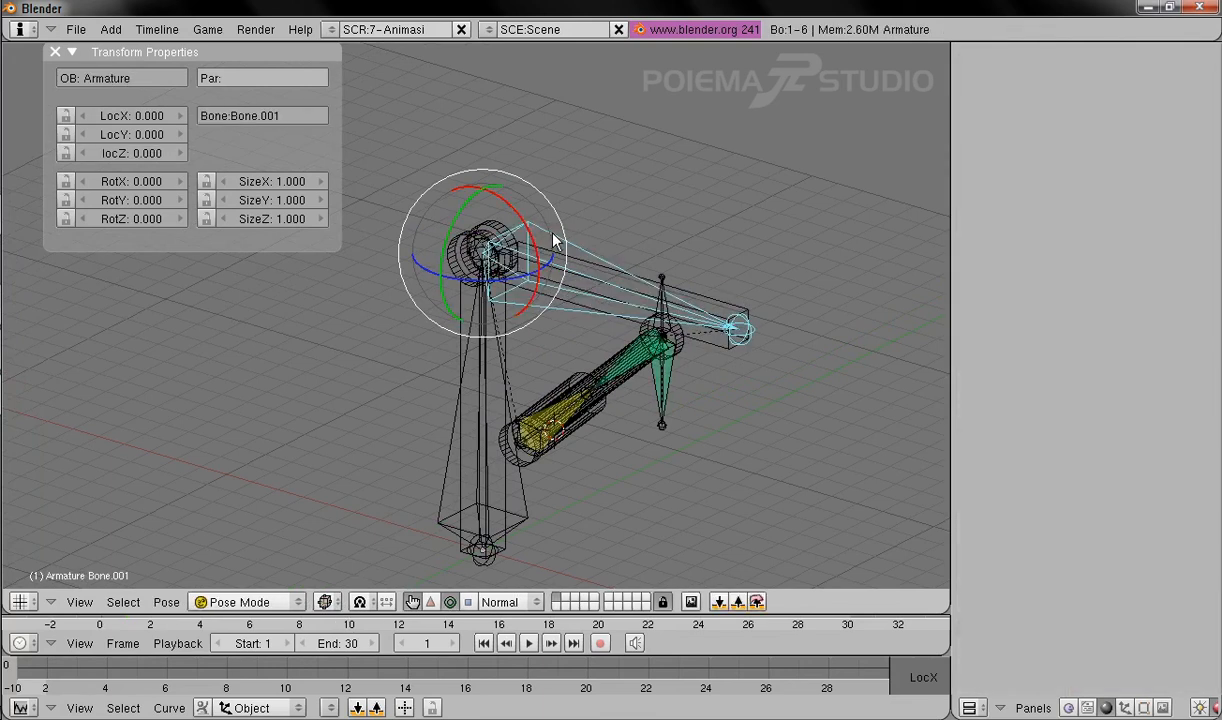
right_click(709, 300)
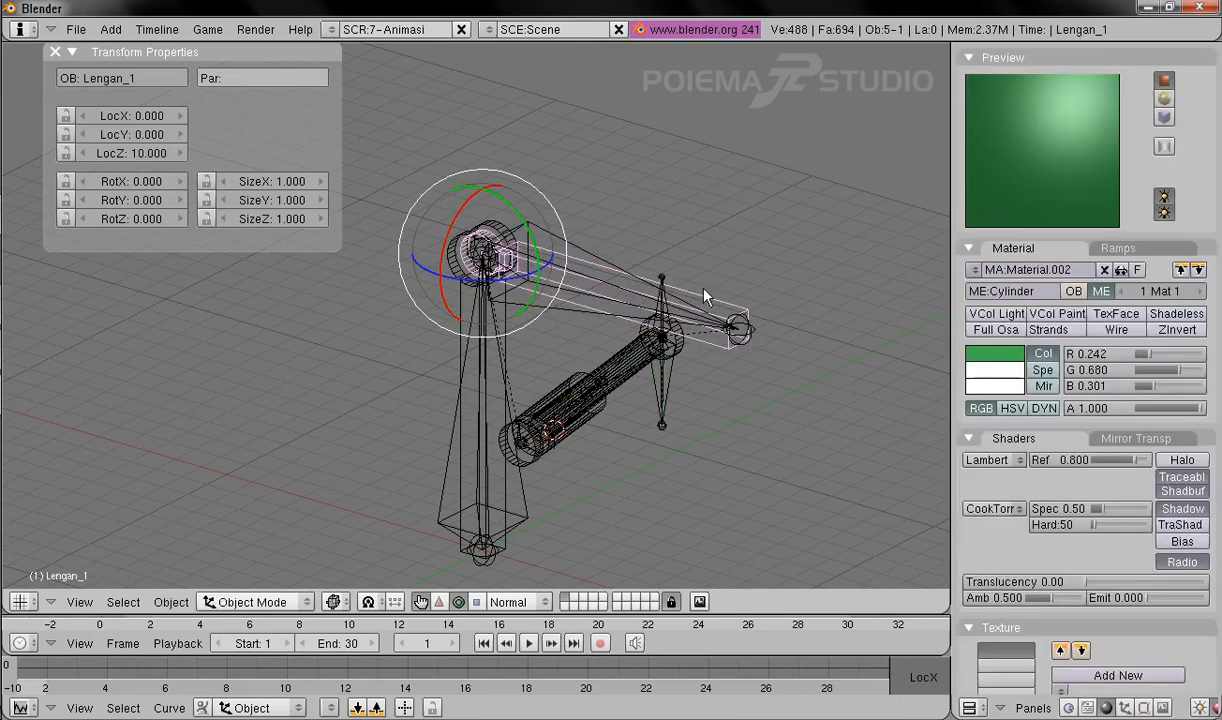
right_click(585, 258)
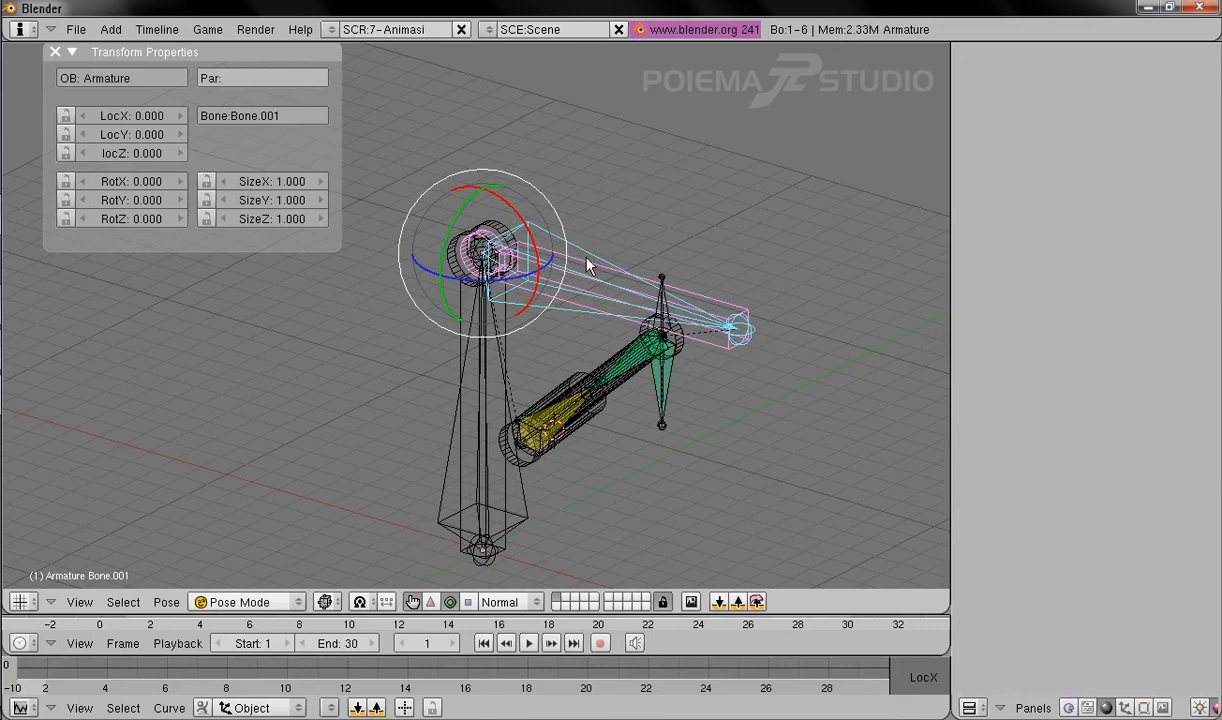
key(ctrl+p)
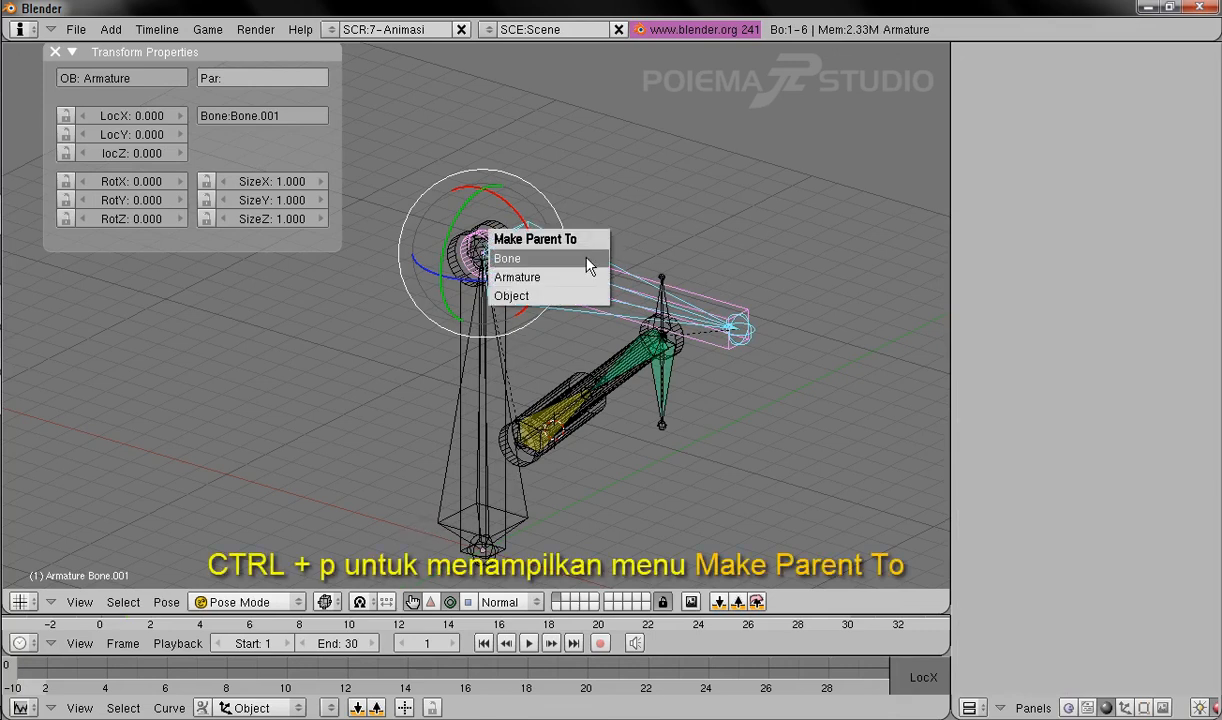
click(568, 263)
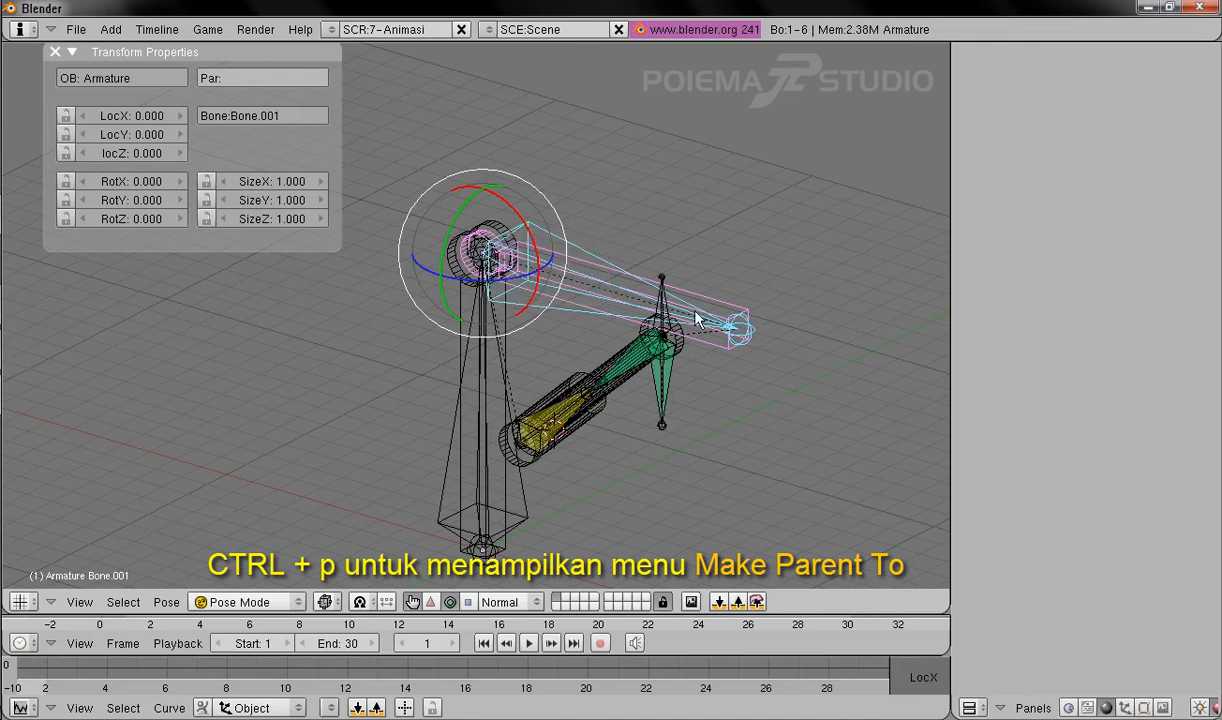
Step: Parent the vertical arm mesh Cube to the vertical arm bone with the Bone option
right_click(512, 355)
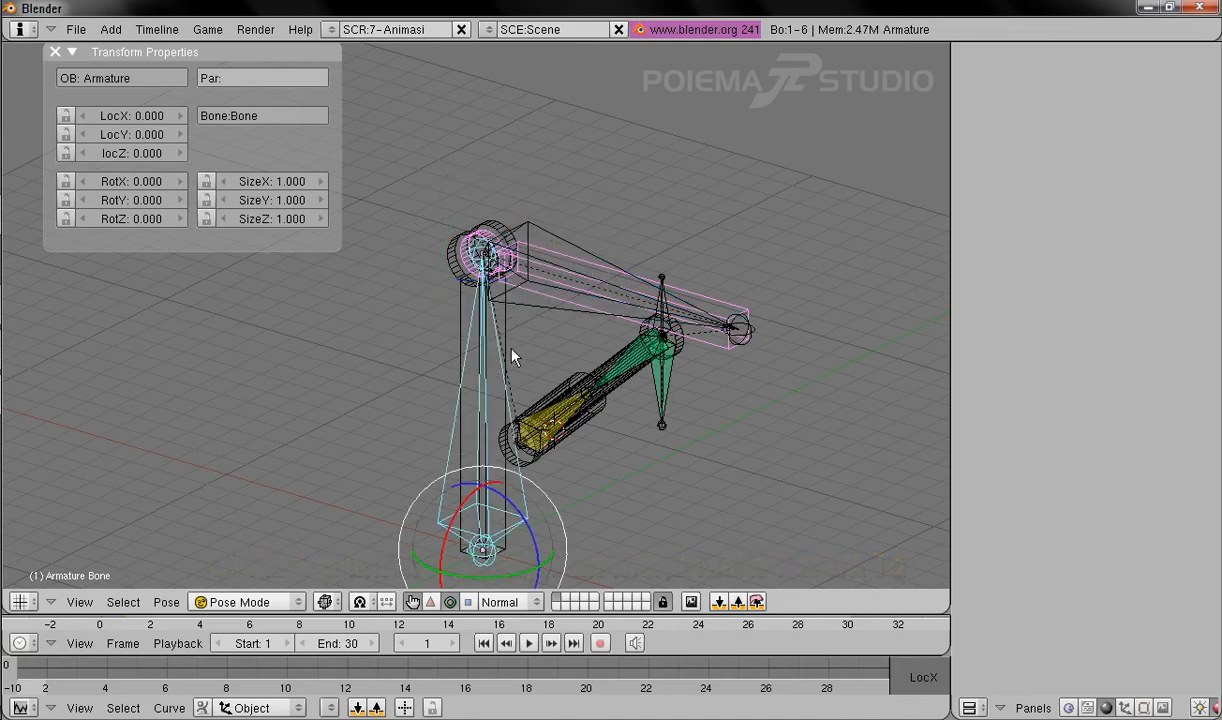
right_click(448, 290)
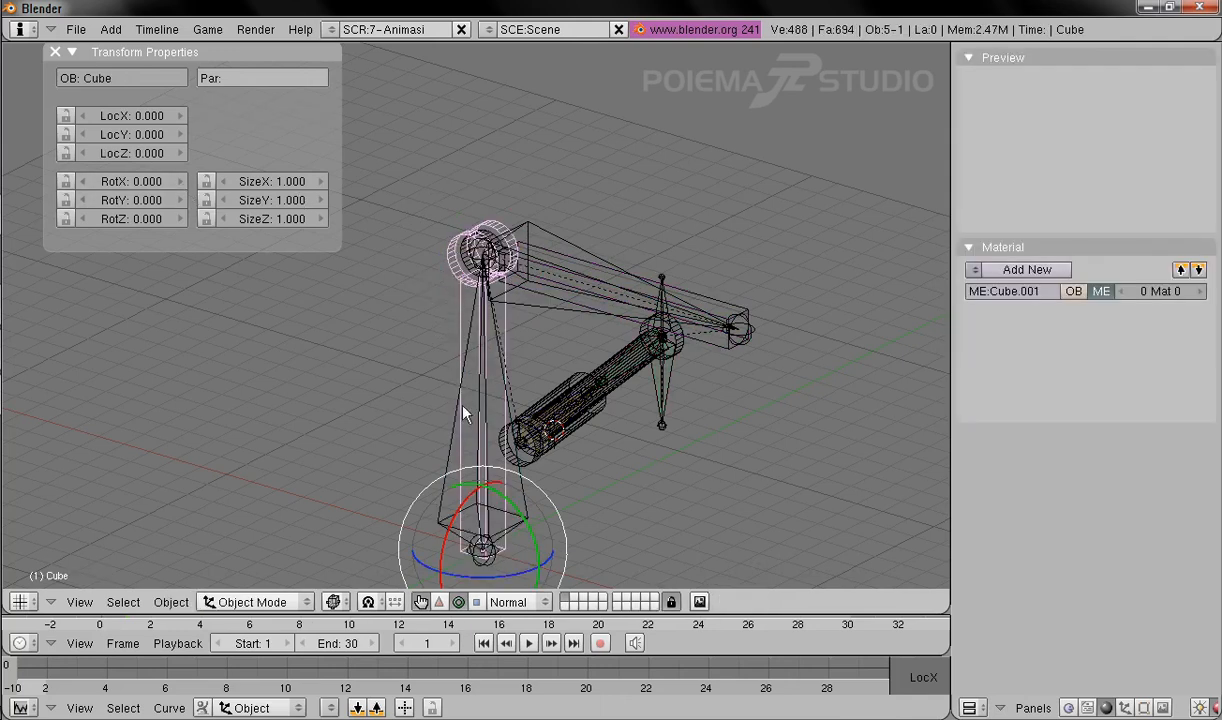
right_click(453, 448)
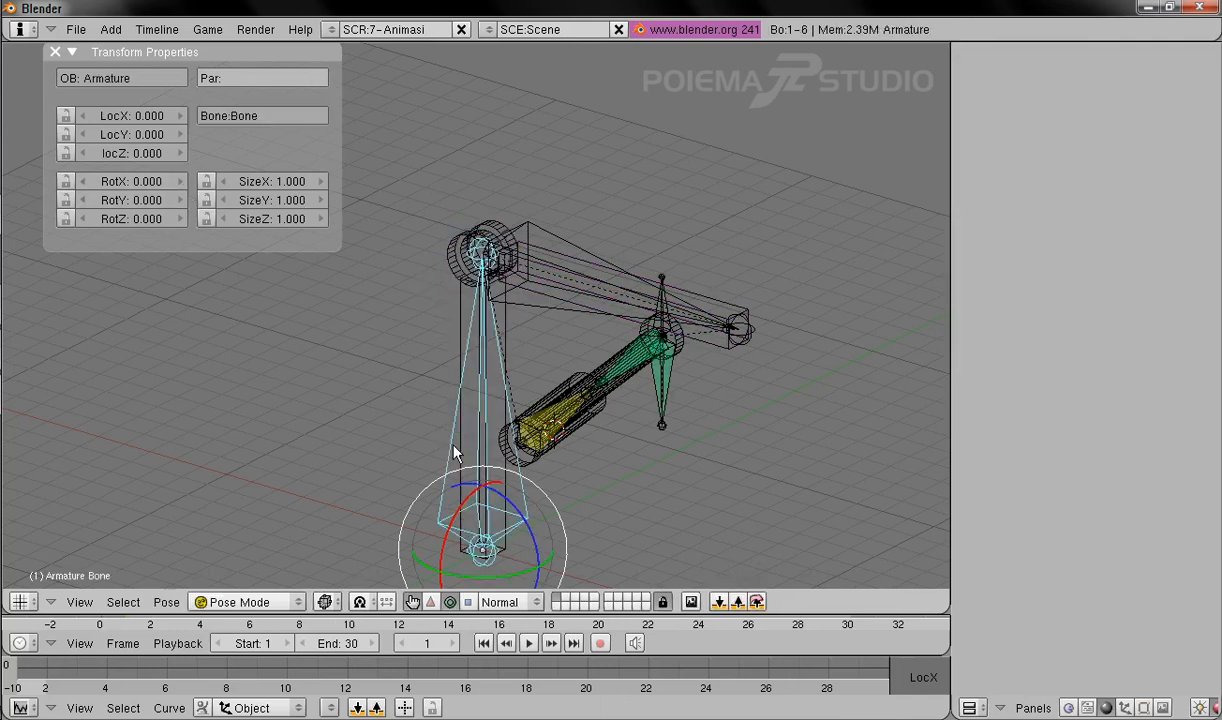
right_click(456, 304)
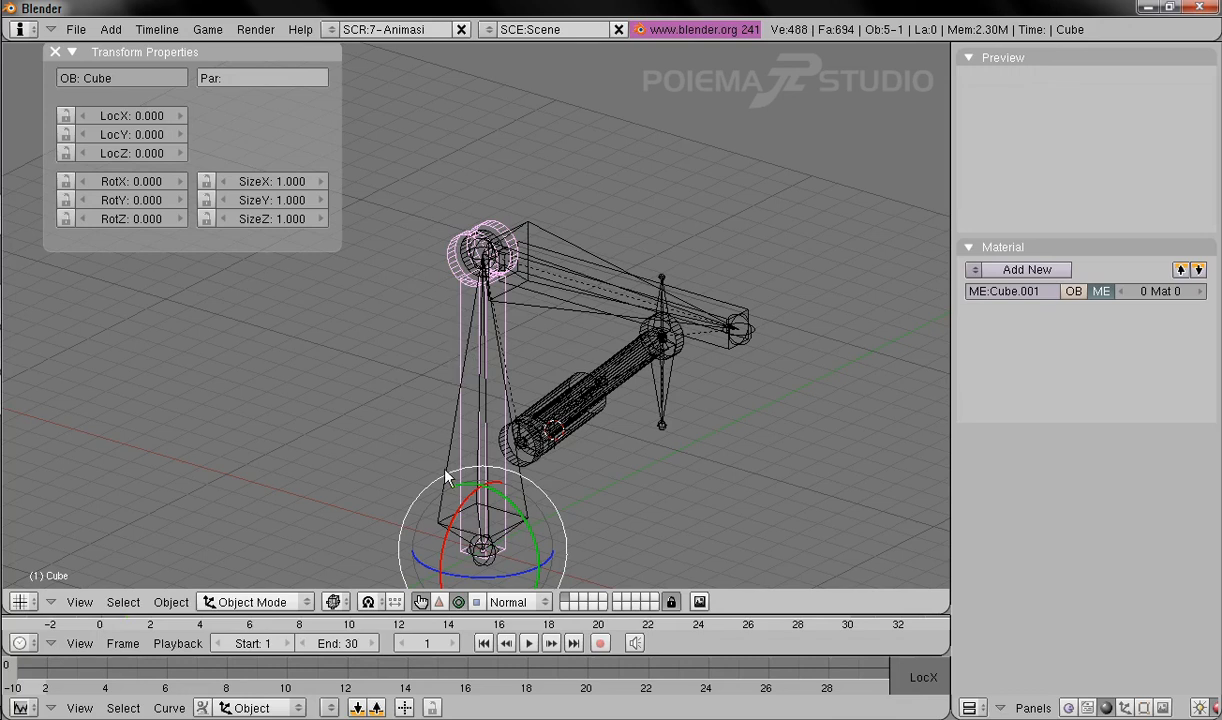
shift+right_click(467, 453)
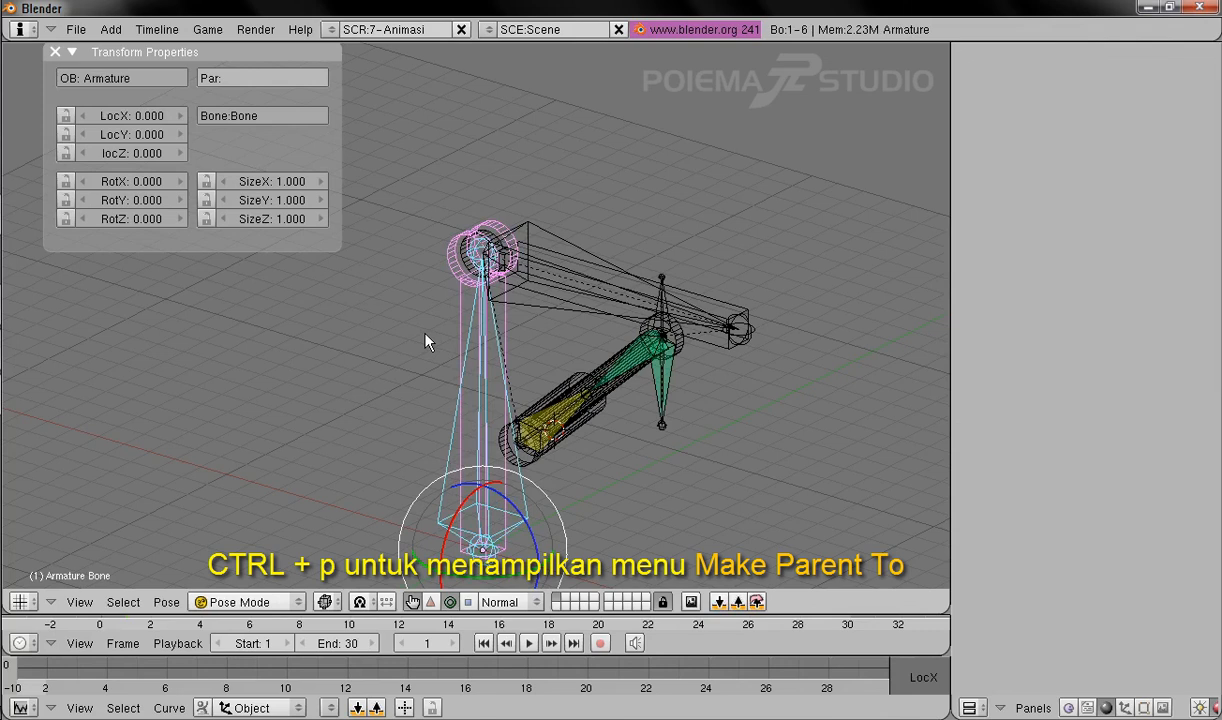
key(ctrl+p)
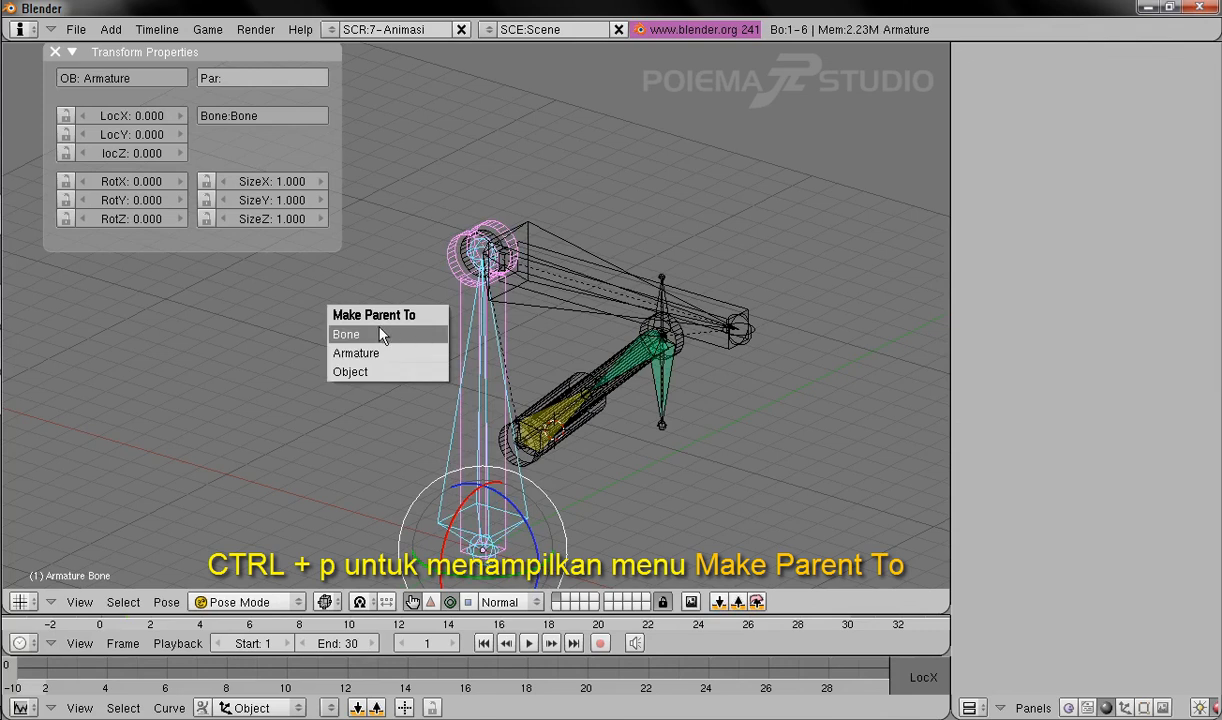
click(389, 341)
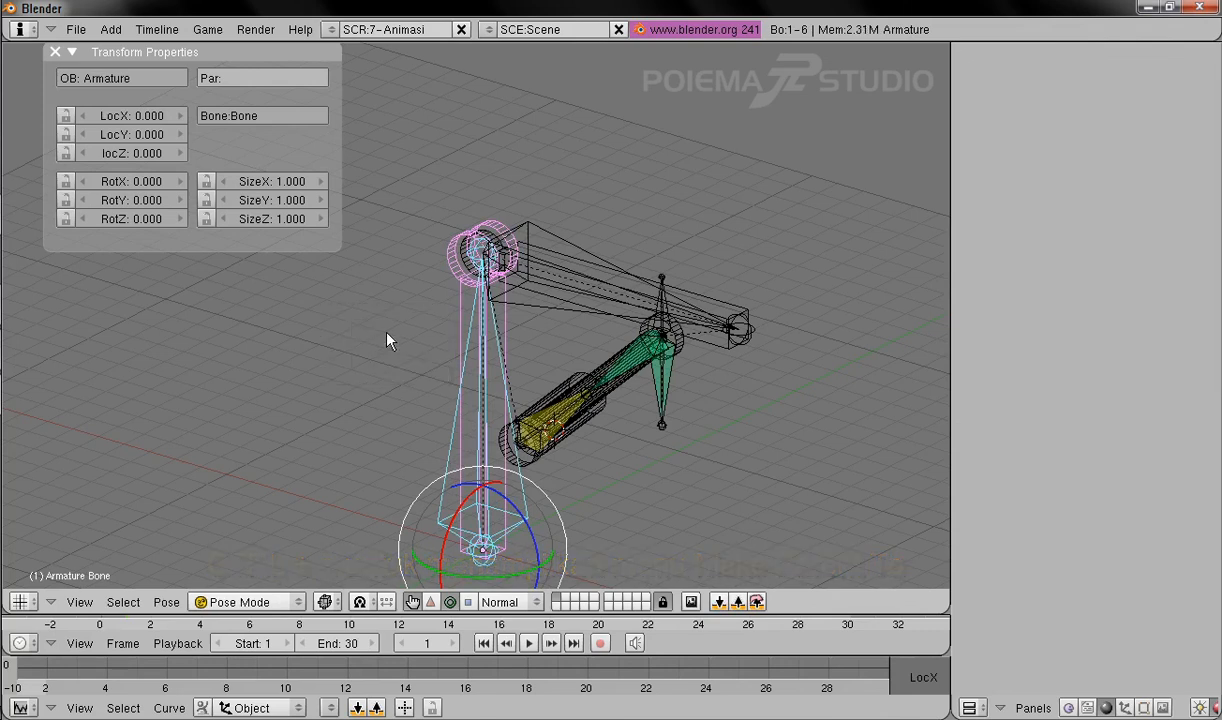
Step: Switch the viewport to Solid shading, test-rotate the horizontal arm bone with its mesh, and cancel the rotation
click(318, 603)
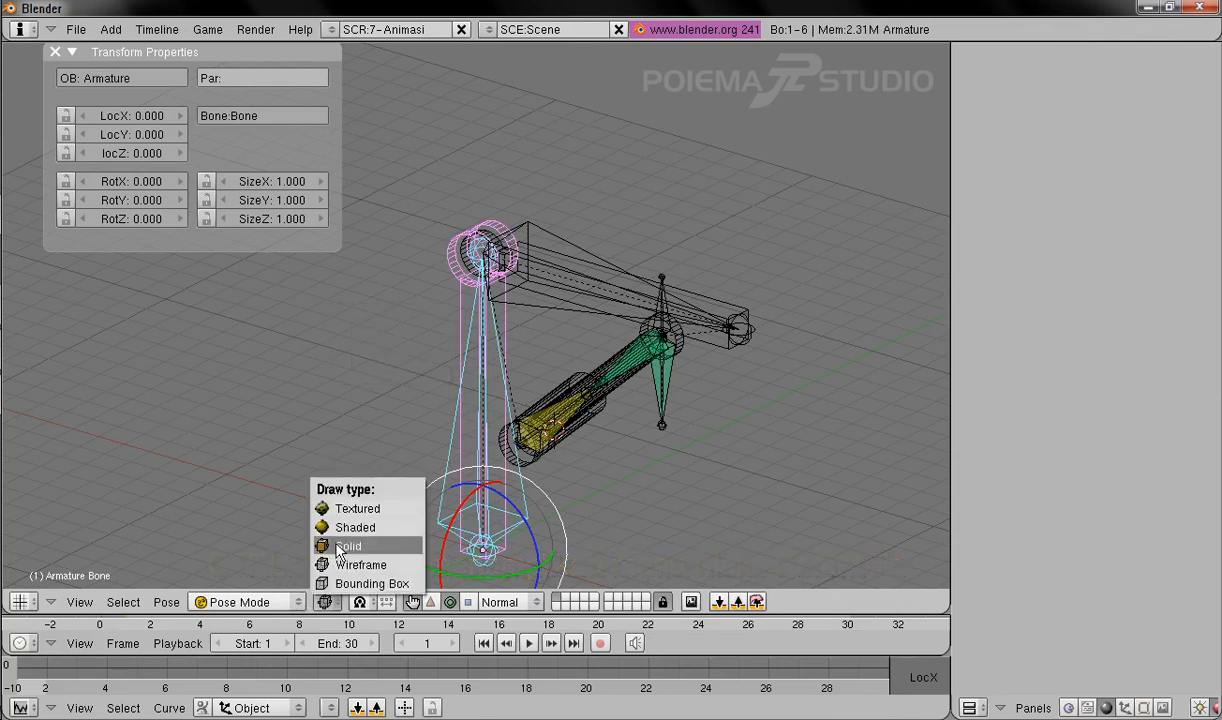
click(333, 512)
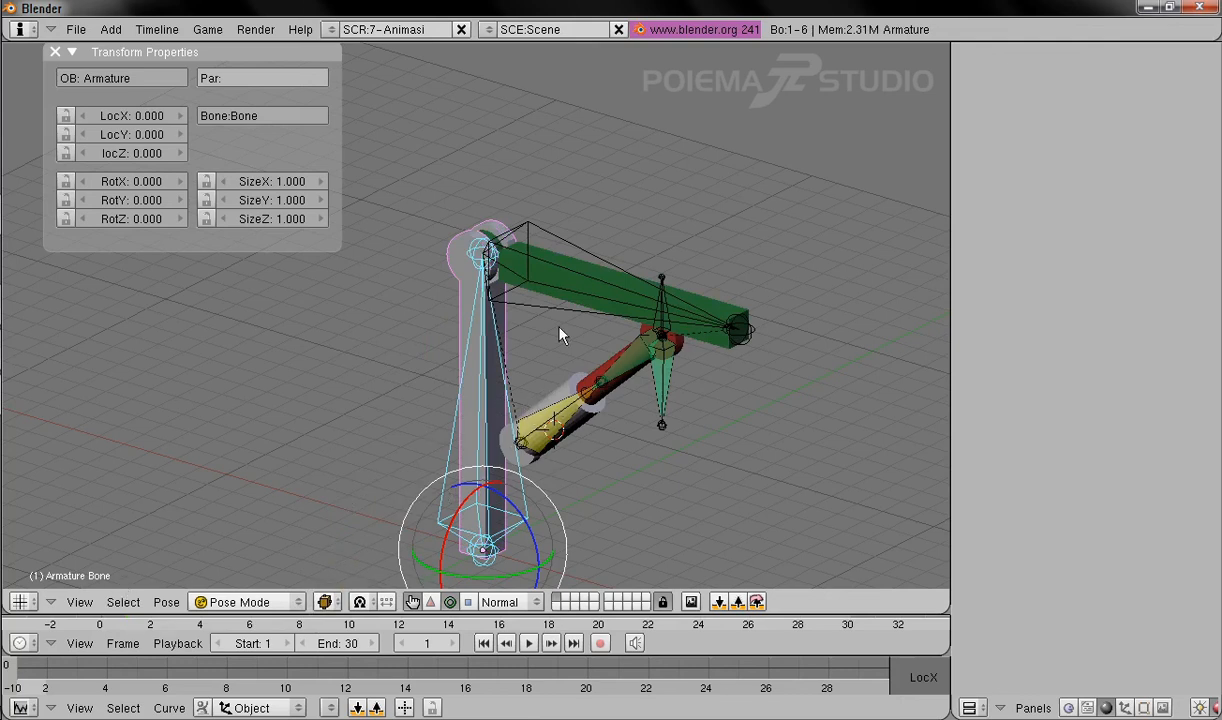
right_click(530, 300)
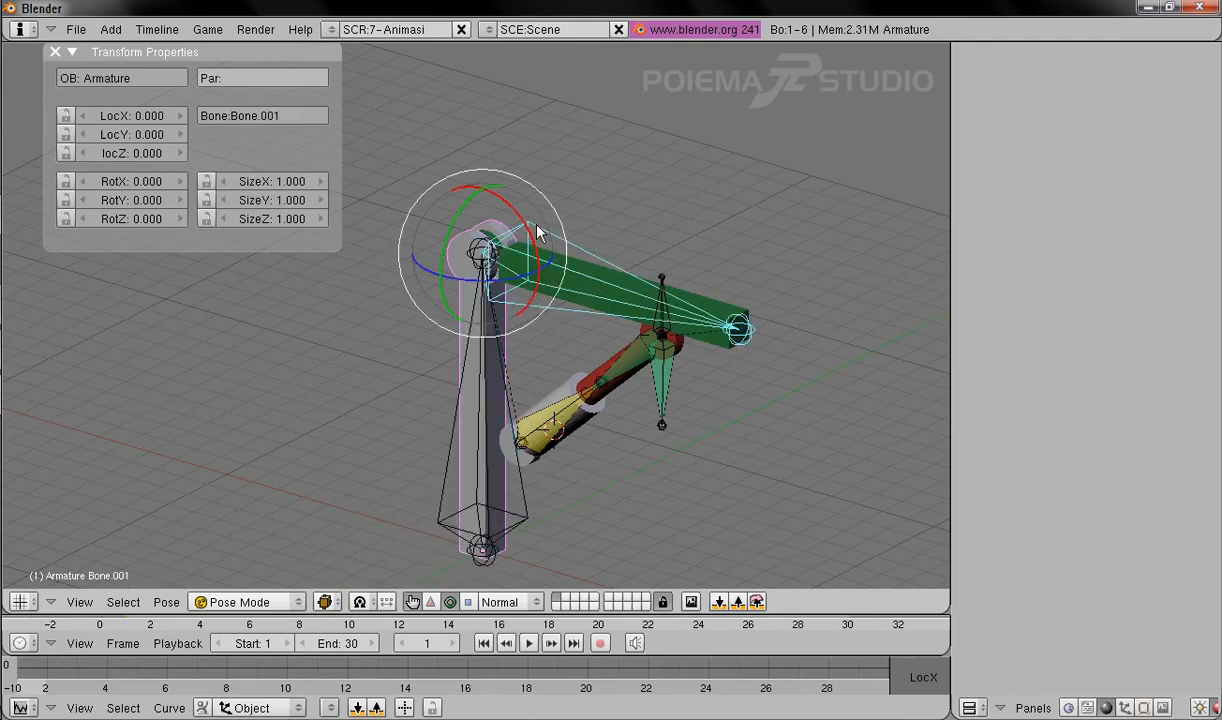
drag(528, 225, 698, 100)
right_click(698, 100)
Step: Test-rotate the vertical arm bone in the perspective view to check that its mesh follows, and cancel the rotation
right_click(533, 515)
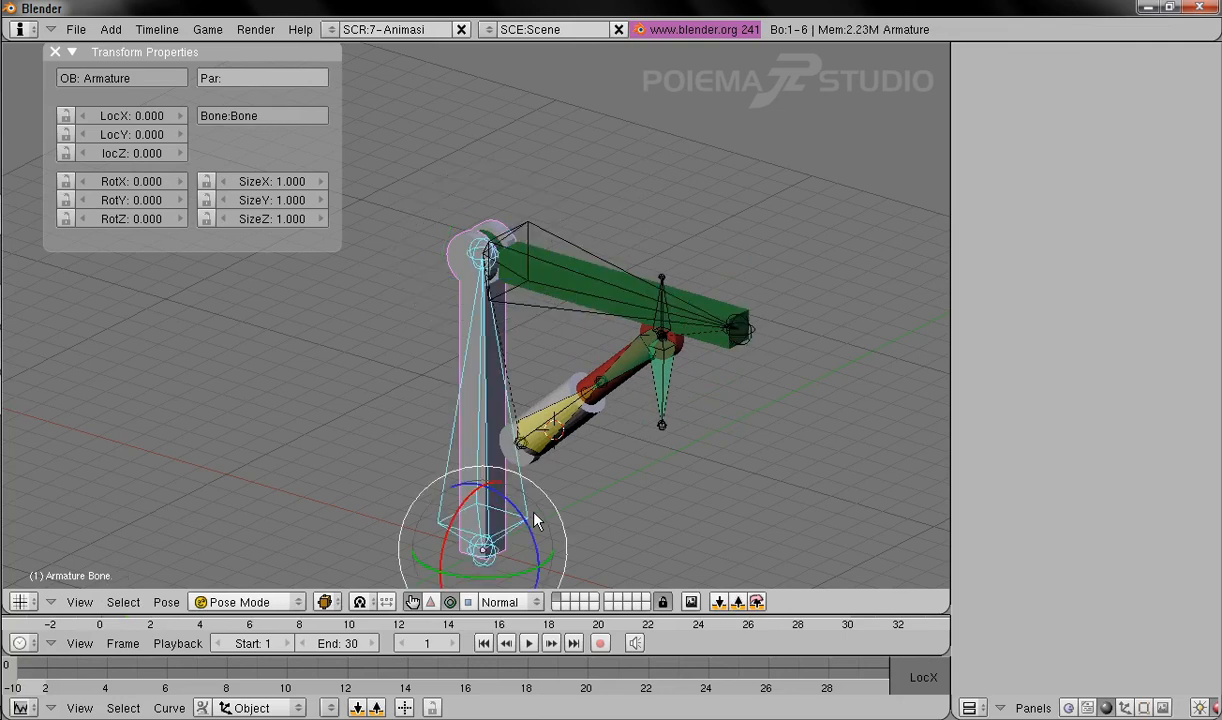
drag(530, 535, 574, 452)
right_click(574, 452)
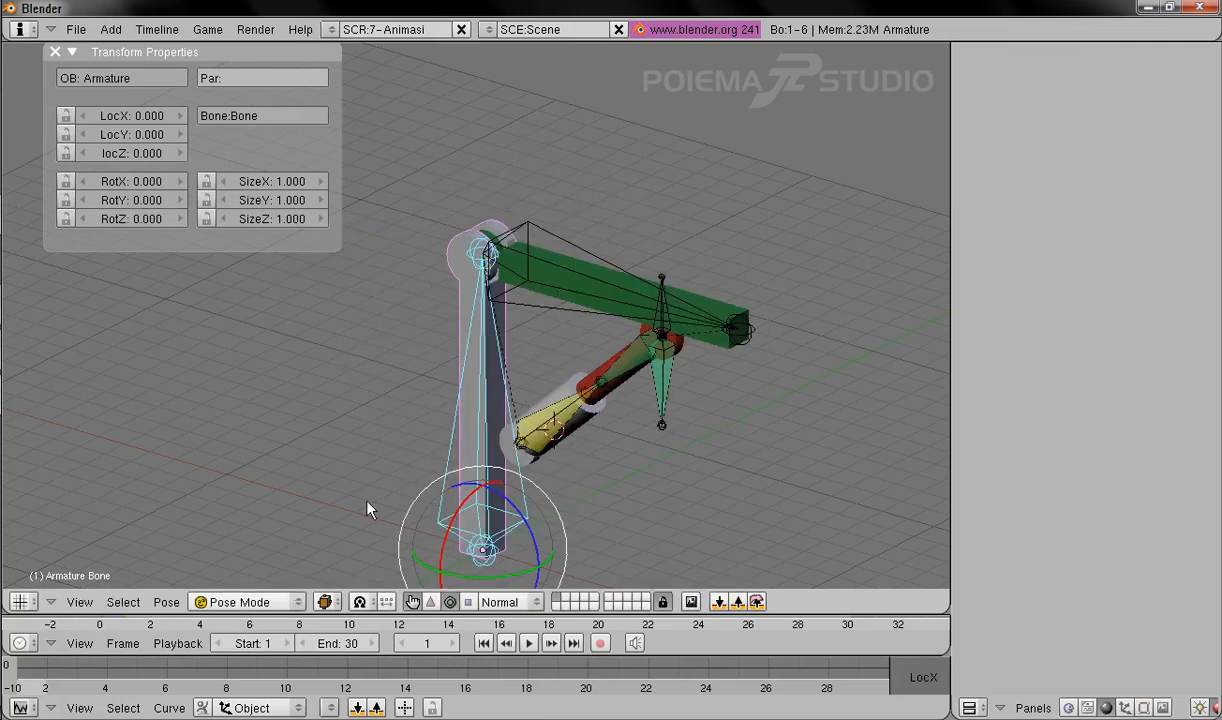
Step: In the front view, rotate the vertical arm bone about 26° to test the whole arm, and cancel the rotation
click(72, 605)
click(122, 490)
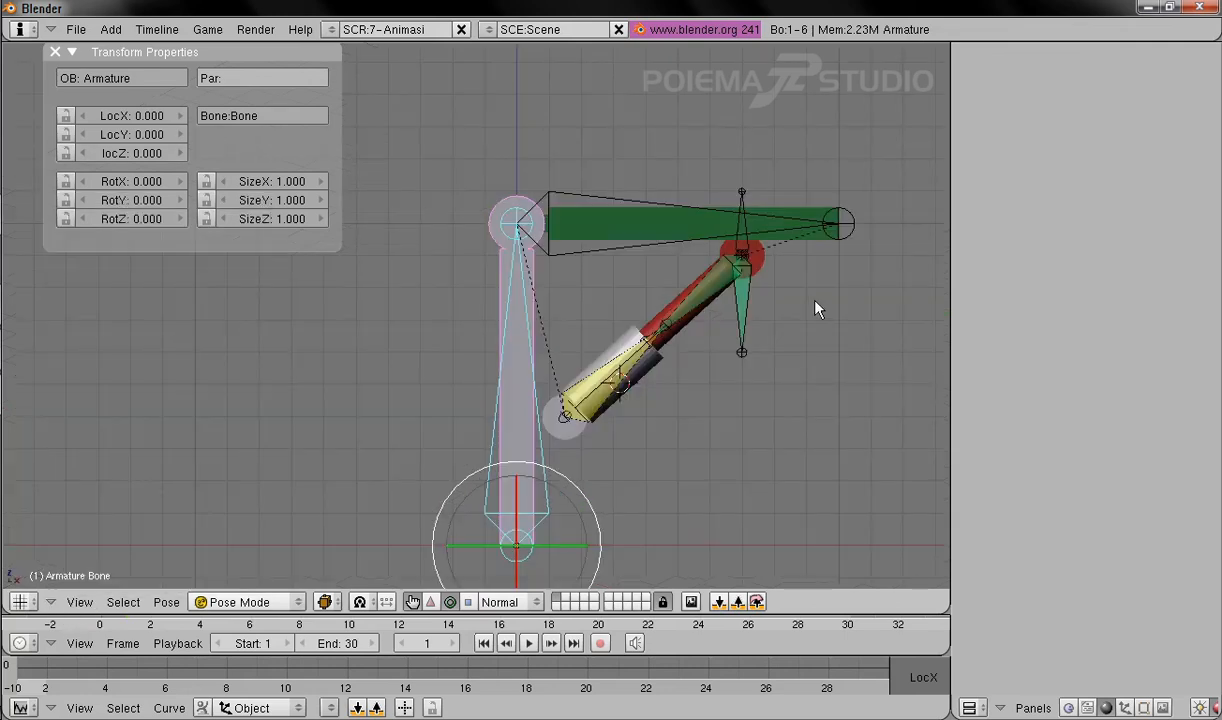
key(r)
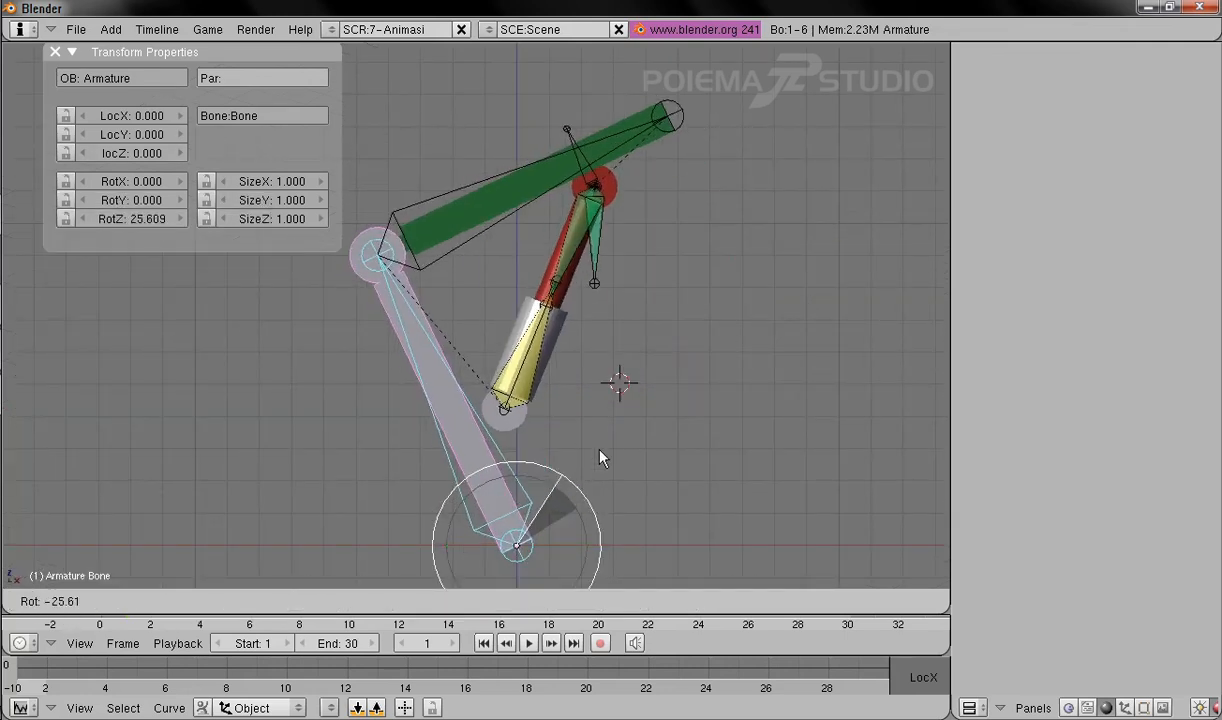
right_click(672, 402)
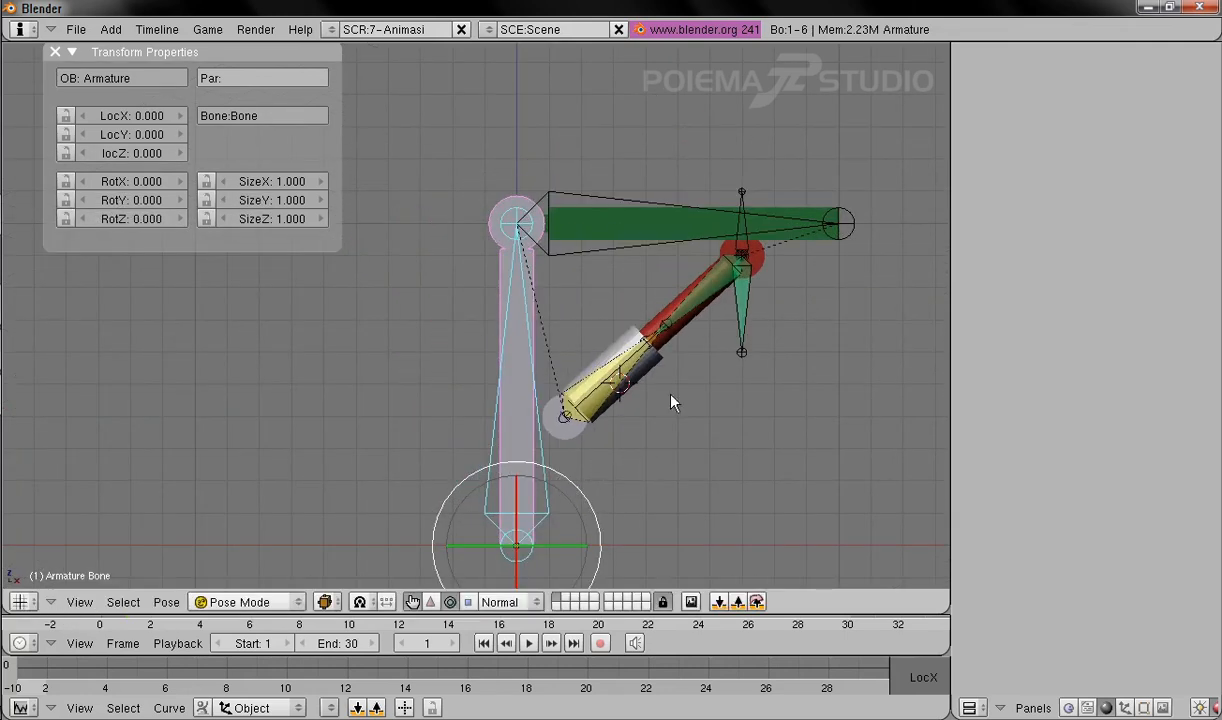
Step: Select the horizontal arm bone and rotate it on X in the front view to test the piston's movement
right_click(645, 246)
key(r)
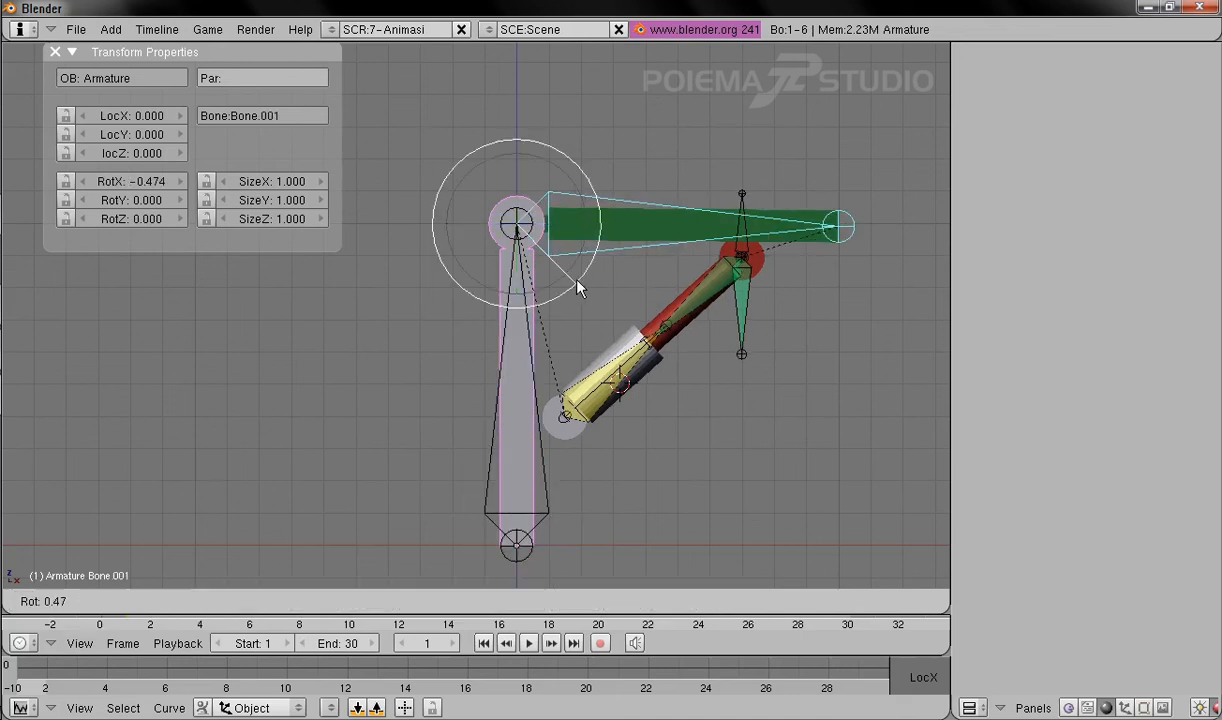